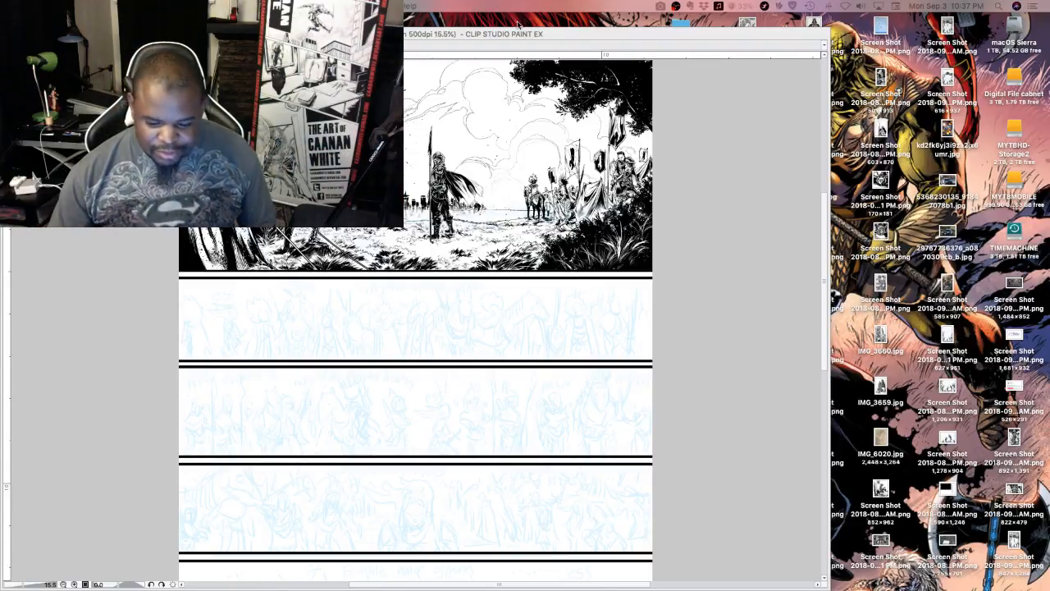
Examine the inked battlefield panel and the pencilled strip directly beneath it
left_click(616, 38)
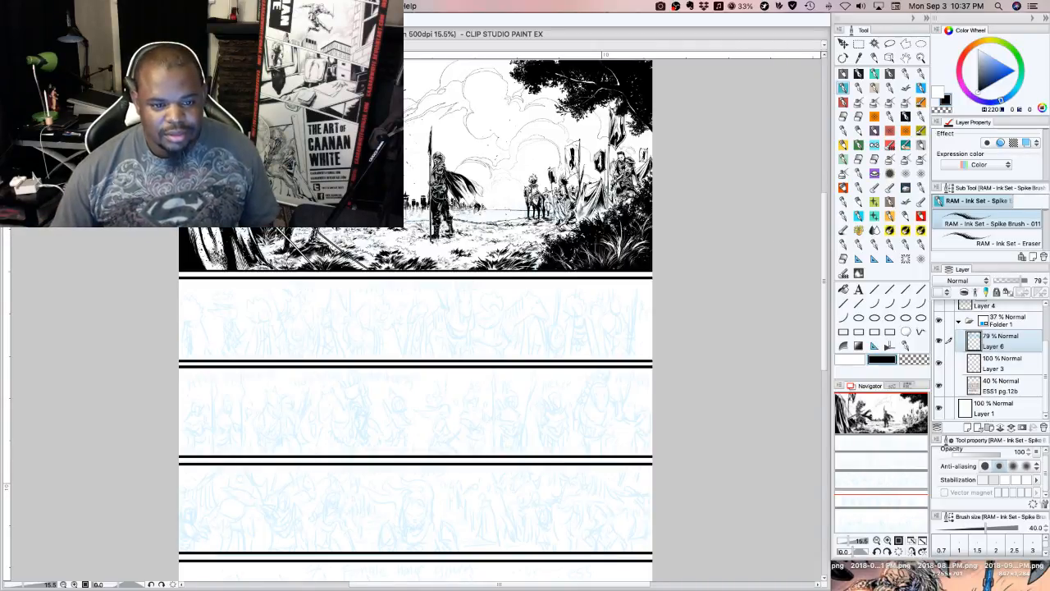
key("super+Tab")
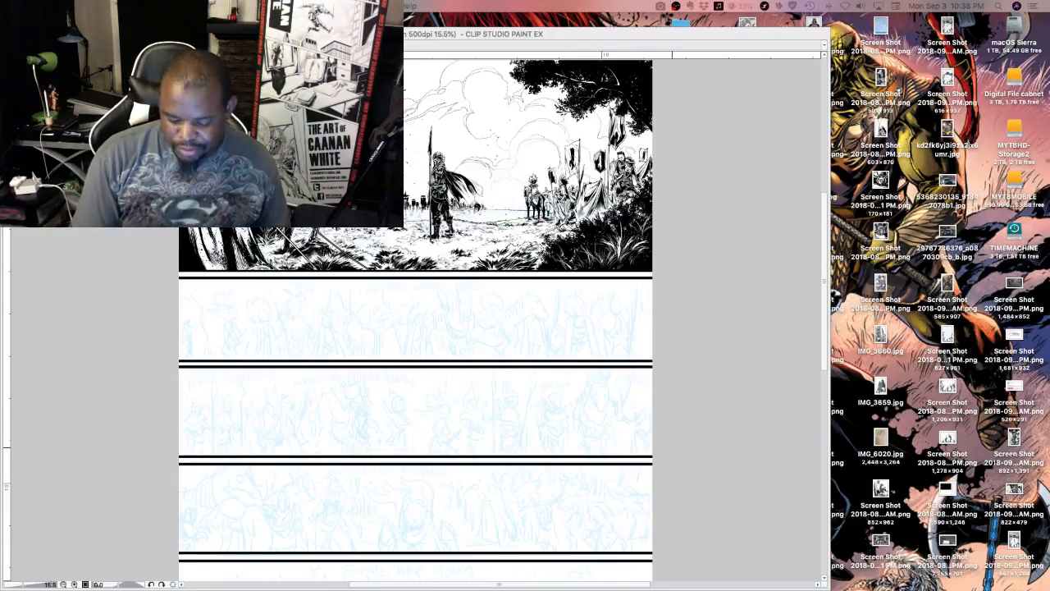
key("Tab")
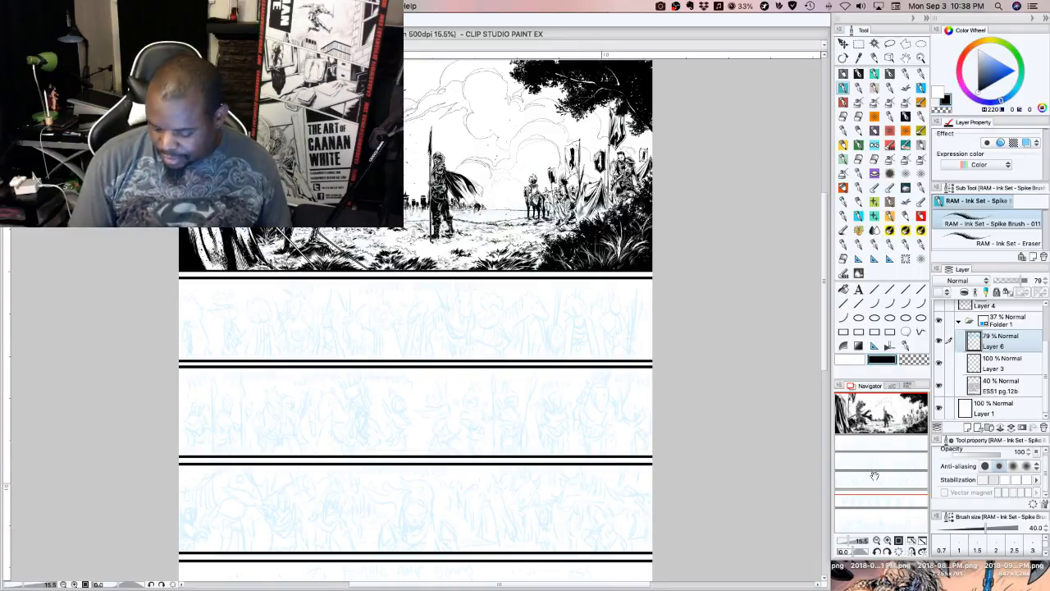
left_click(878, 540)
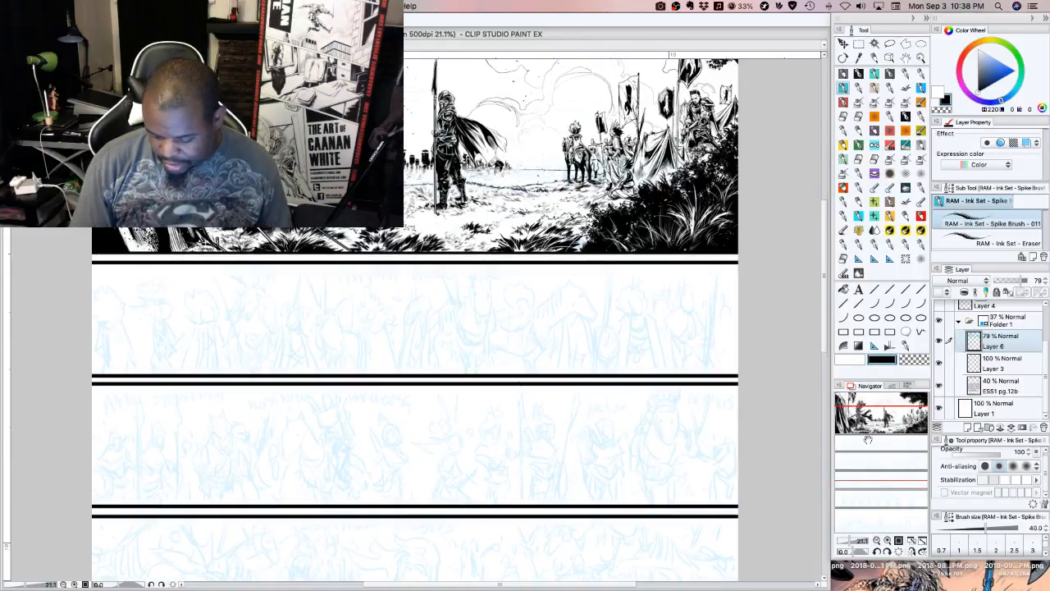
left_click_drag(868, 434, 869, 425)
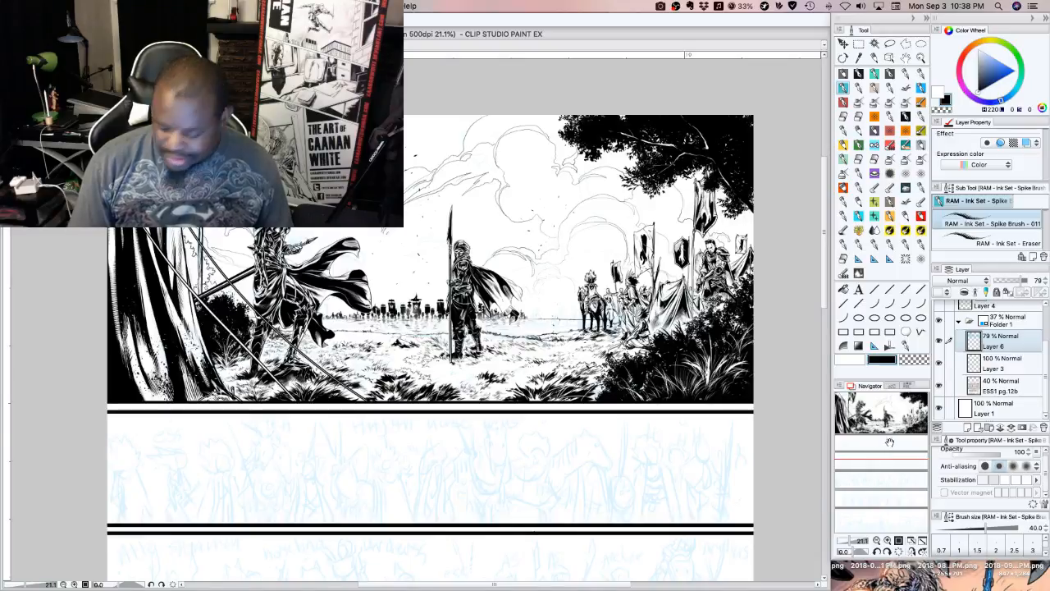
left_click_drag(877, 442, 883, 447)
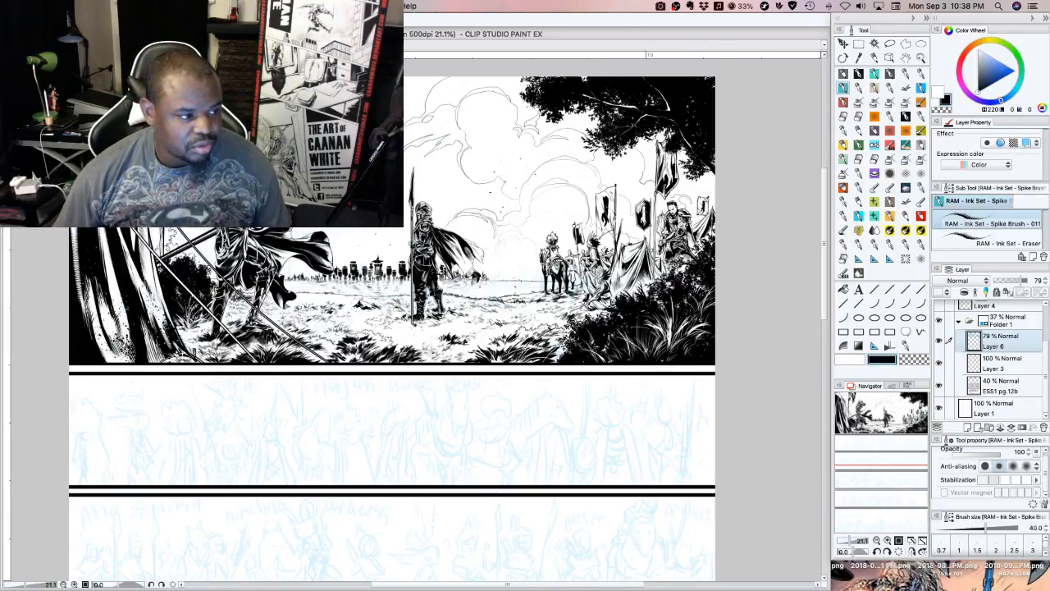
key("Tab")
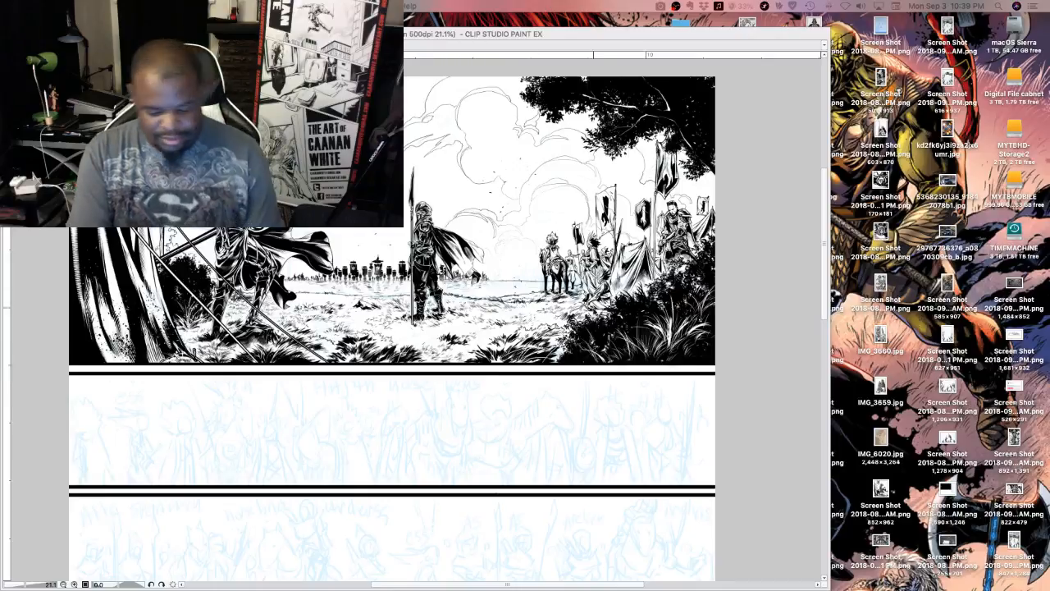
left_click(755, 390)
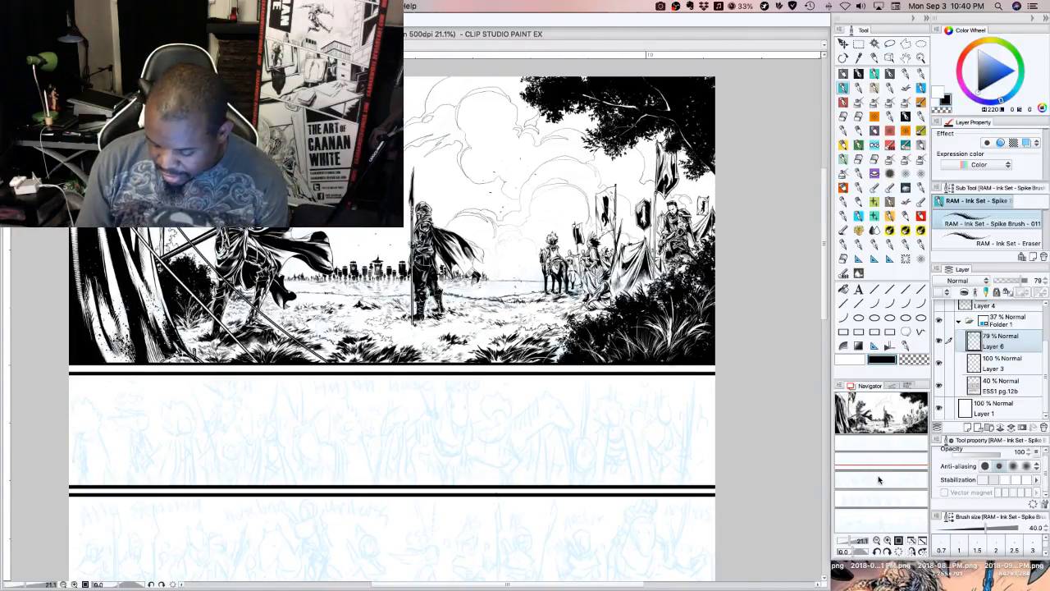
Examine the pencilled character strips up close, ending on the leftmost figures of the first strip
mouse_move(879, 481)
left_mouse_down()
mouse_move(860, 476)
mouse_move(862, 461)
mouse_move(878, 468)
mouse_move(862, 453)
mouse_move(871, 470)
mouse_move(891, 462)
left_mouse_up()
left_click(888, 540)
left_click(888, 541)
left_click(877, 541)
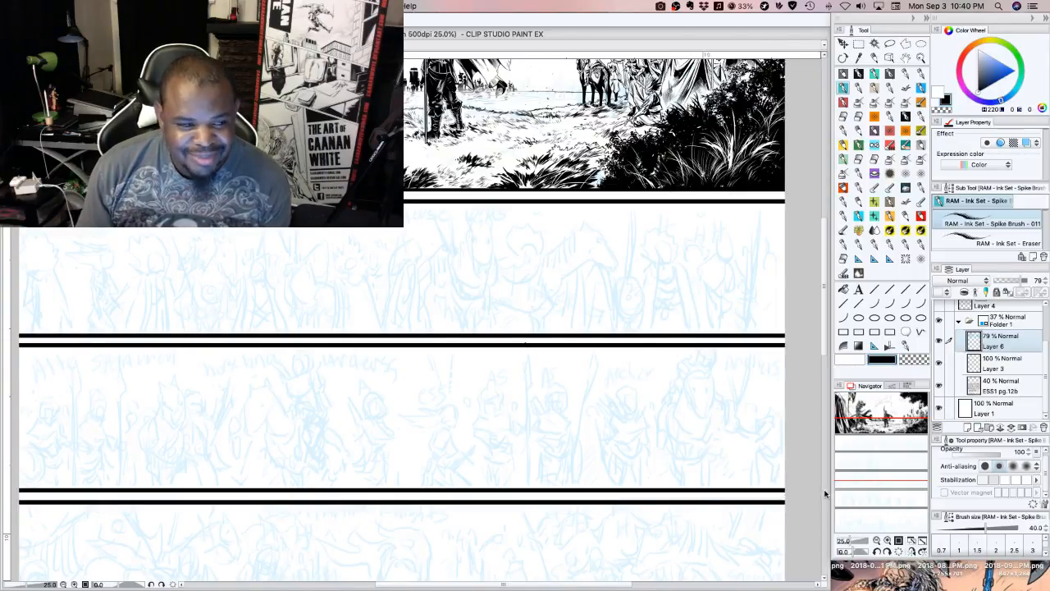
left_click_drag(886, 457, 882, 459)
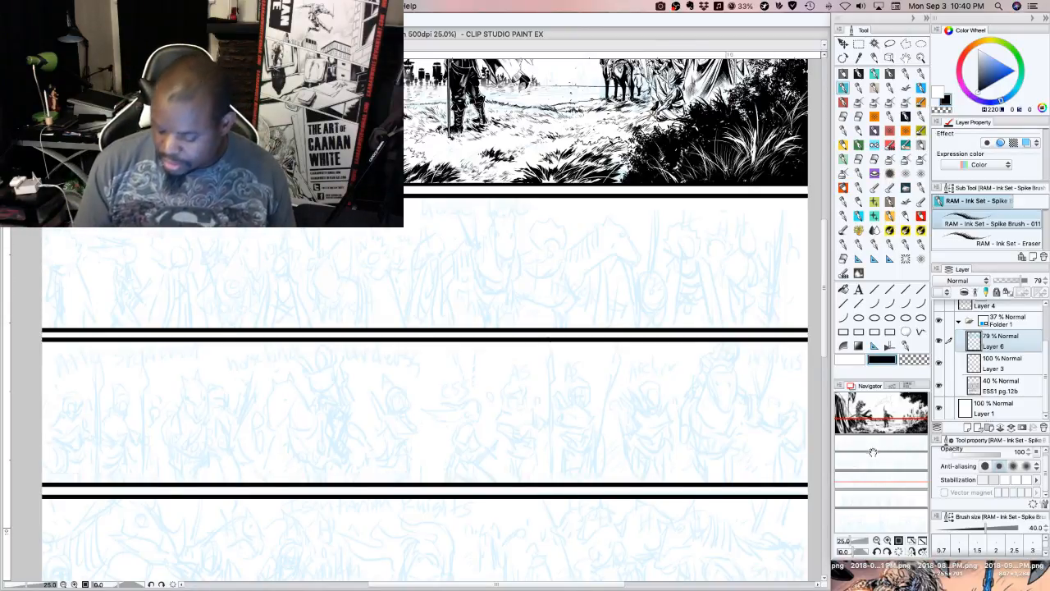
mouse_move(884, 450)
left_mouse_down()
mouse_move(881, 436)
mouse_move(865, 436)
mouse_move(865, 449)
left_mouse_up()
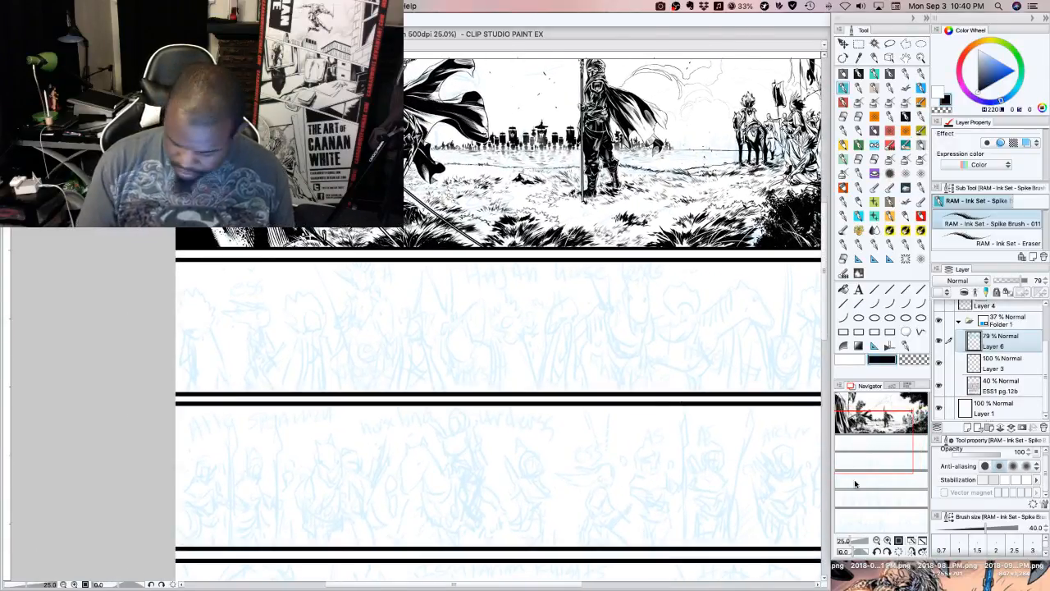
left_click(886, 538)
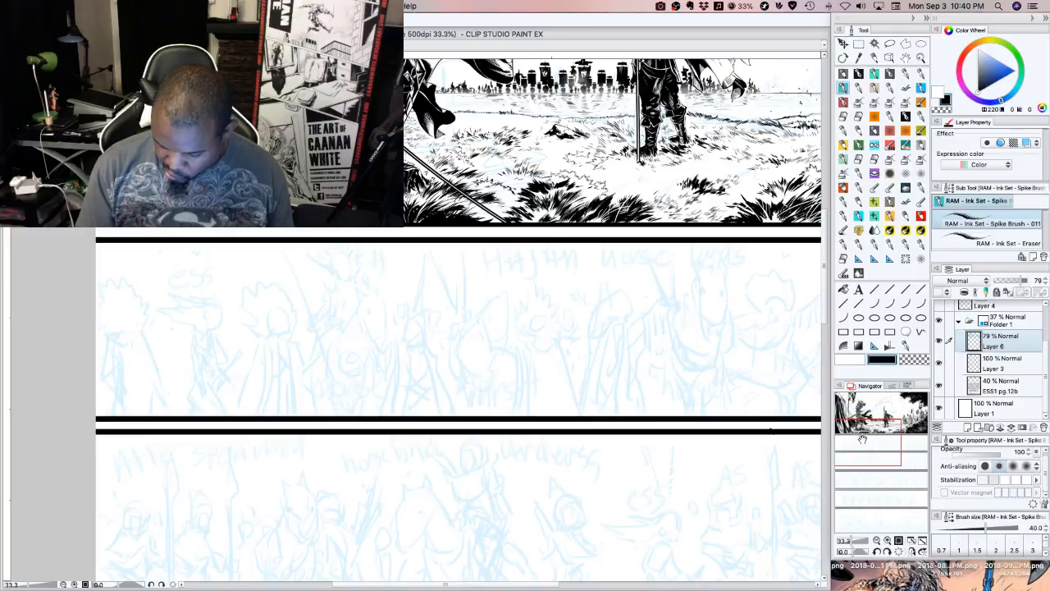
left_click_drag(862, 439, 840, 439)
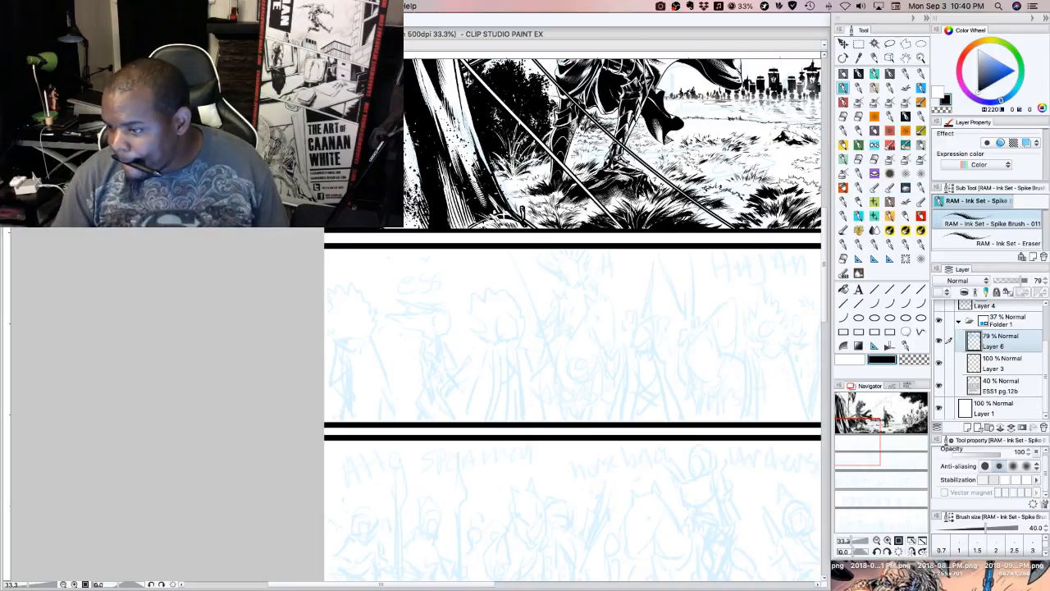
key("super+Tab")
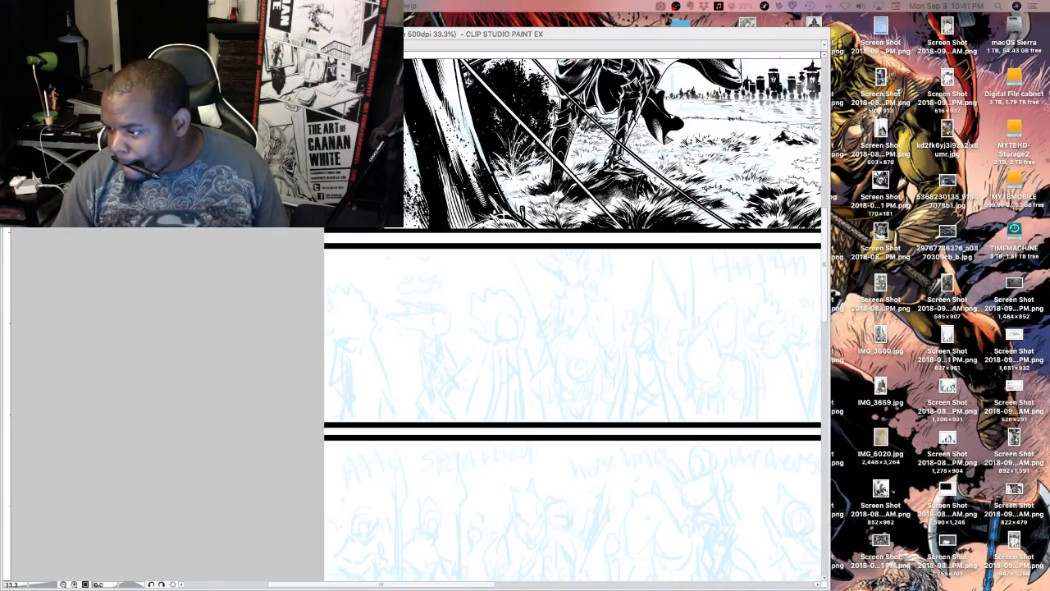
left_click(693, 392)
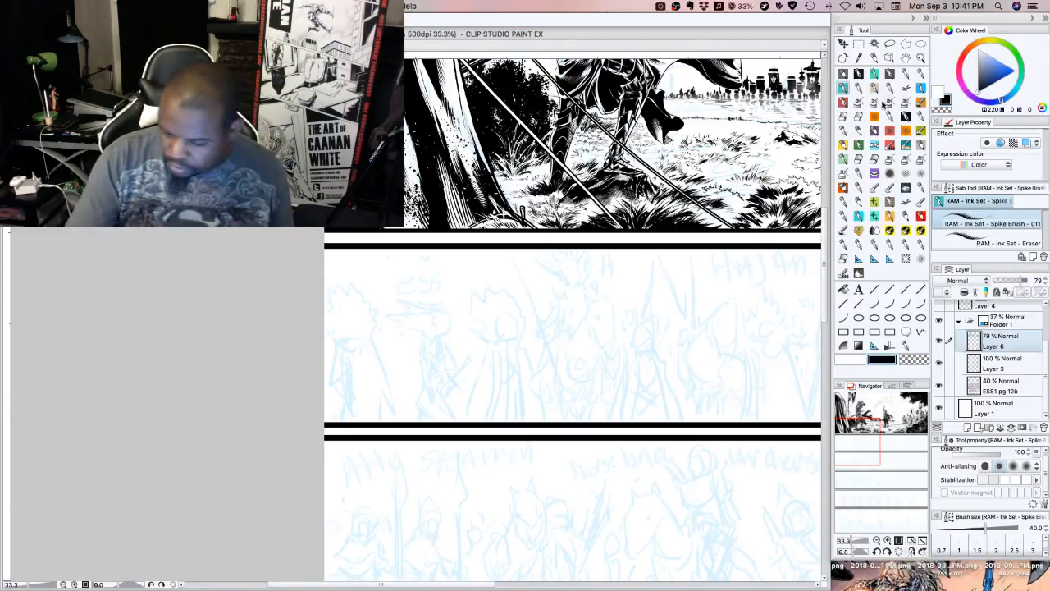
Choose the G-pen 1 brush at size 15, collapse Folder 1 and make Layer 14 the active layer
left_click(859, 74)
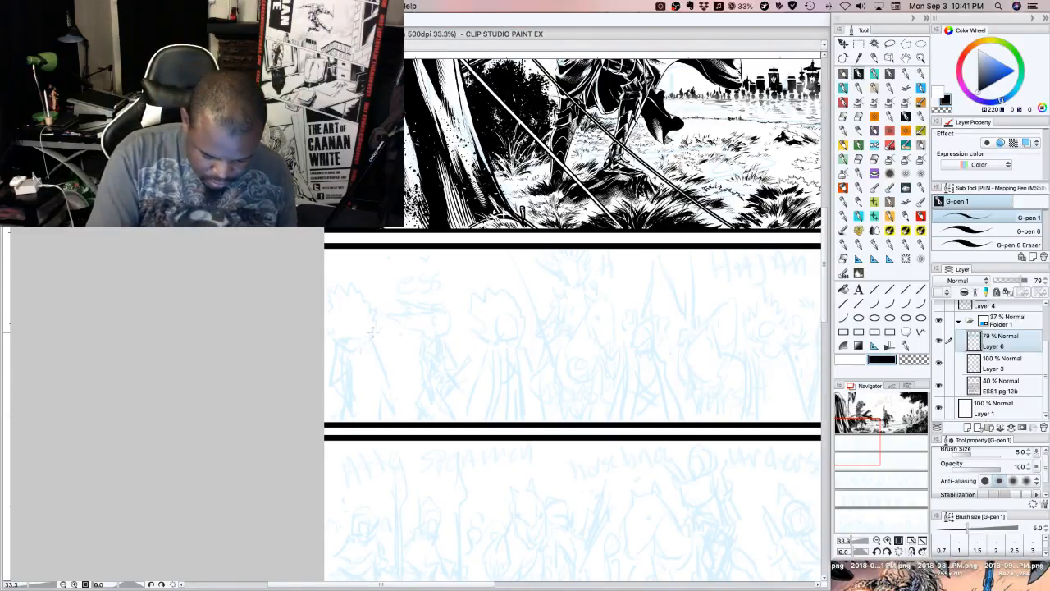
key("bracketright")
key("bracketright")
key("bracketright")
key("bracketright")
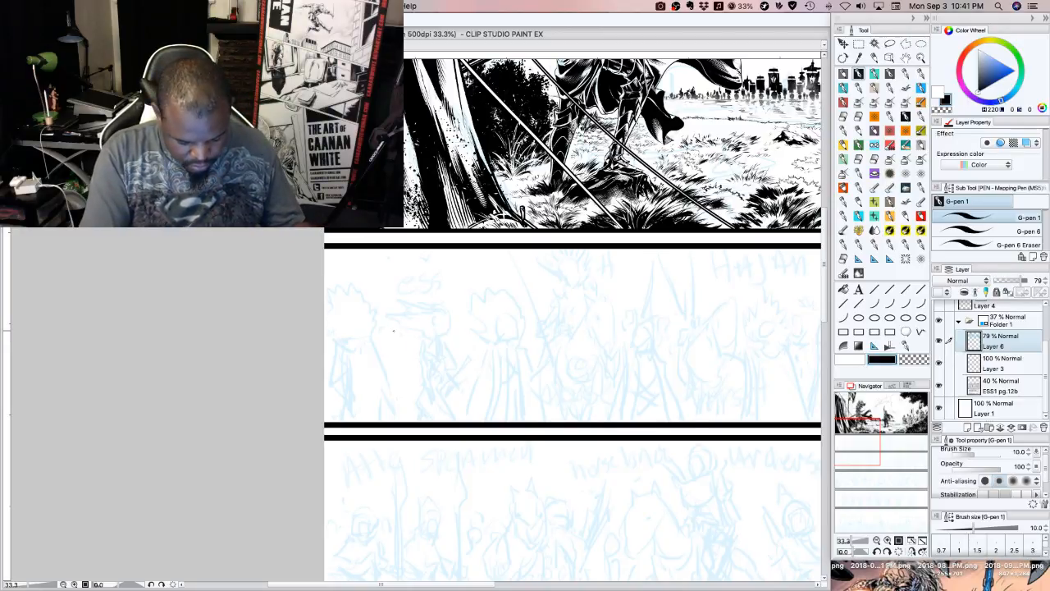
key("bracketright")
key("bracketright")
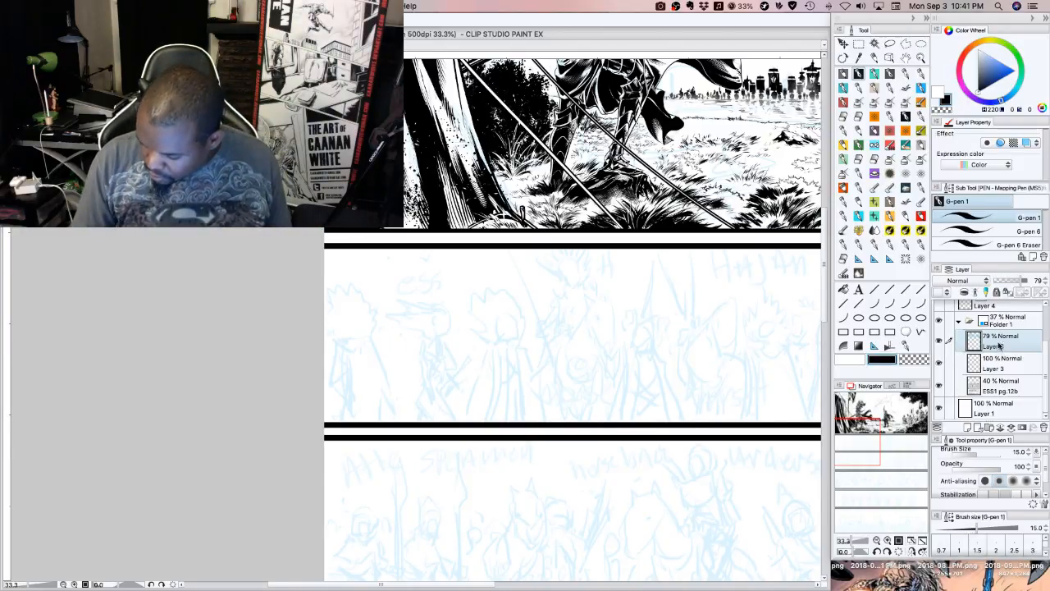
left_click(959, 323)
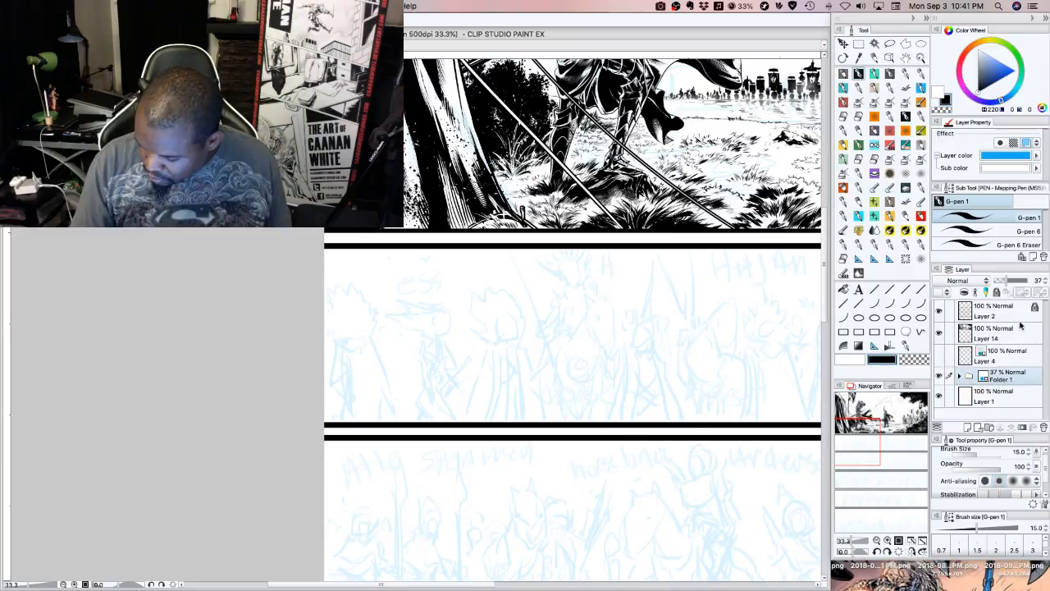
left_click(991, 340)
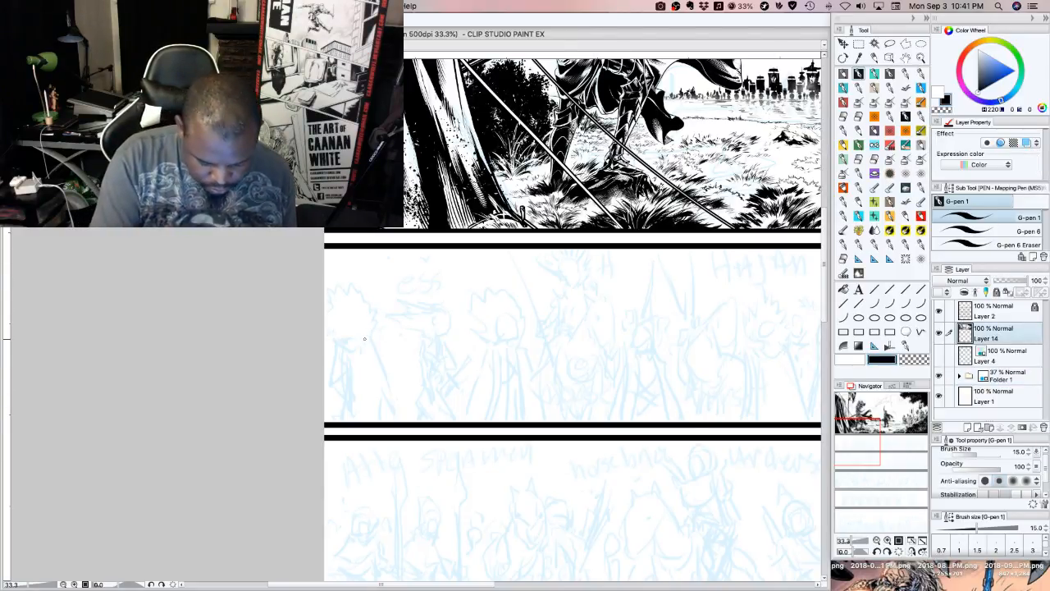
Ink the spiky hair outline and round face of the leftmost figure in the first pencilled strip, starting the black fill
mouse_move(366, 337)
left_mouse_down()
mouse_move(375, 312)
mouse_move(338, 281)
left_mouse_up()
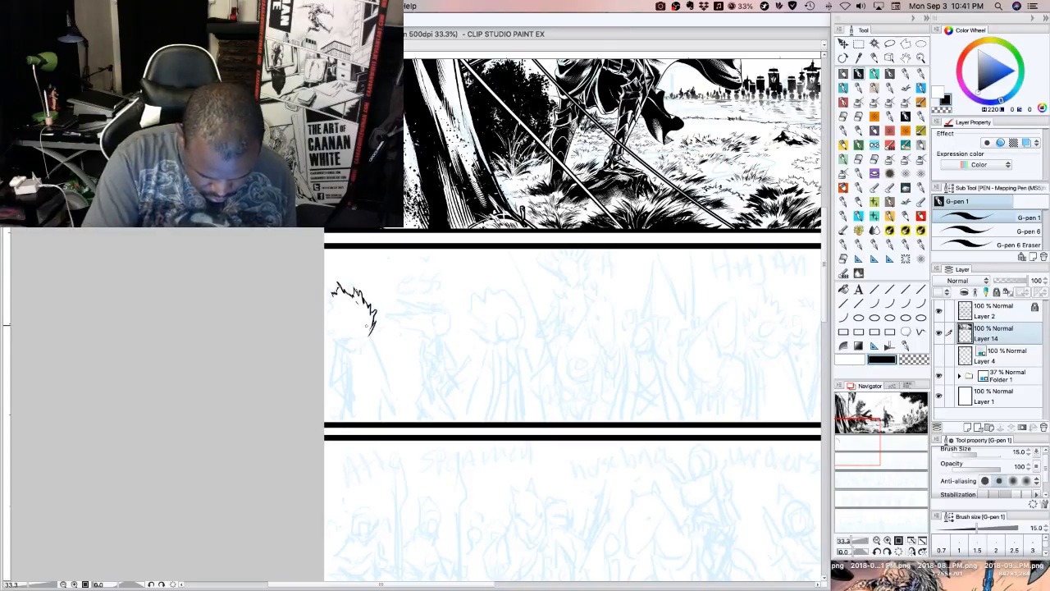
mouse_move(365, 323)
left_mouse_down()
mouse_move(341, 312)
mouse_move(369, 326)
left_mouse_up()
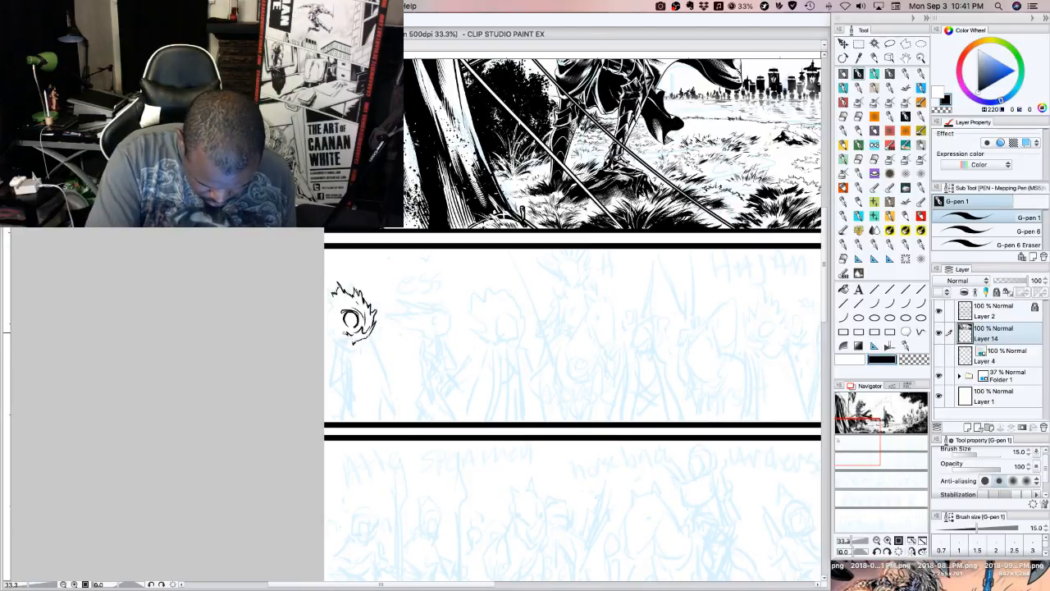
mouse_move(327, 325)
left_mouse_down()
mouse_move(354, 344)
mouse_move(324, 325)
mouse_move(337, 314)
left_mouse_up()
mouse_move(337, 314)
left_mouse_down()
mouse_move(331, 293)
mouse_move(338, 303)
mouse_move(350, 294)
mouse_move(360, 313)
mouse_move(358, 293)
mouse_move(359, 325)
left_mouse_up()
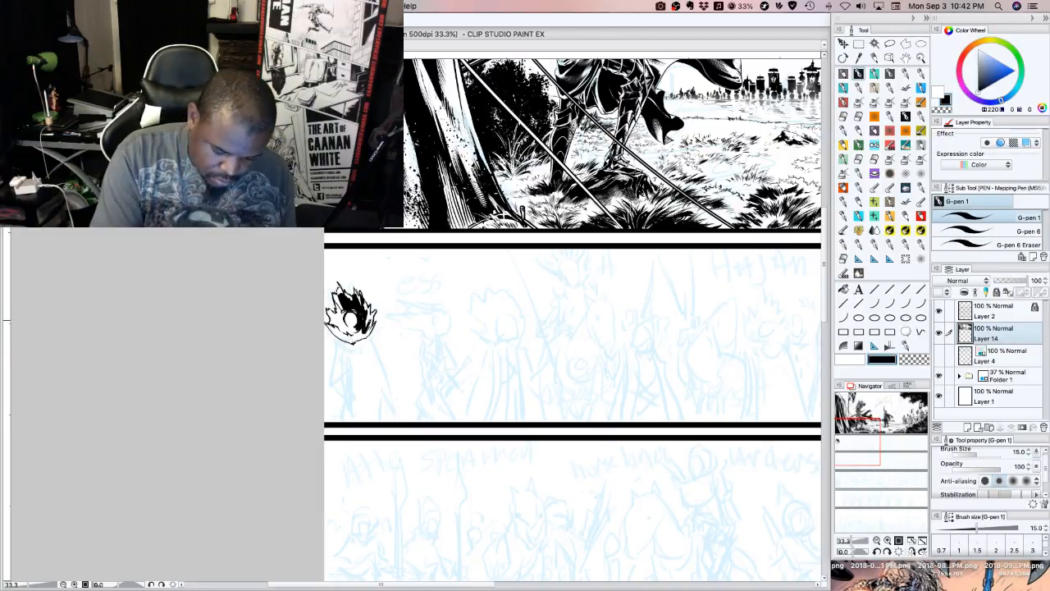
Fill the rest of the leftmost figure's spiky hair with solid black and add dark details to the face
left_click_drag(369, 323, 374, 313)
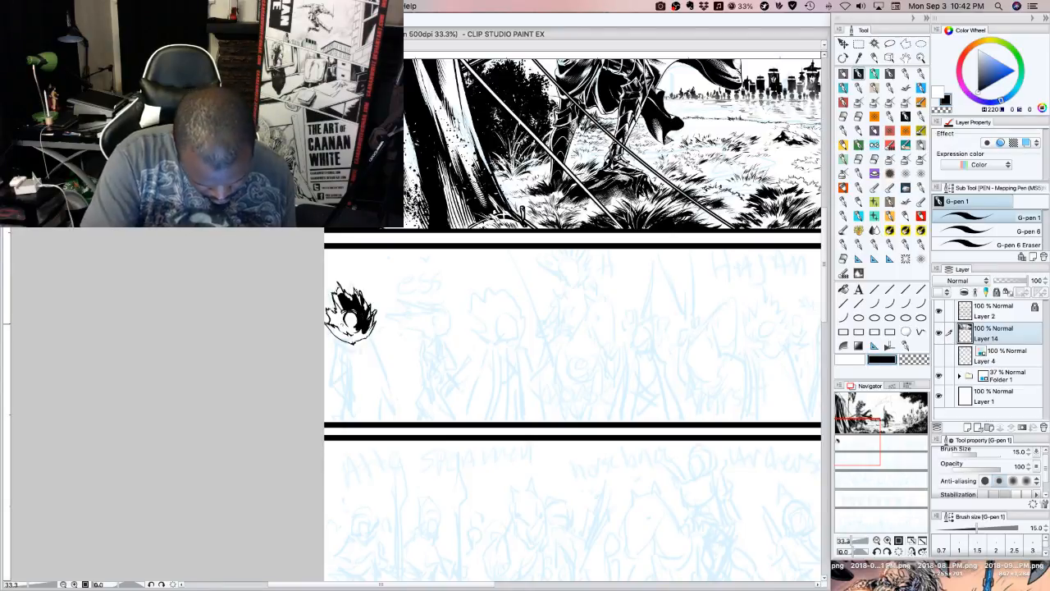
left_click_drag(343, 309, 336, 328)
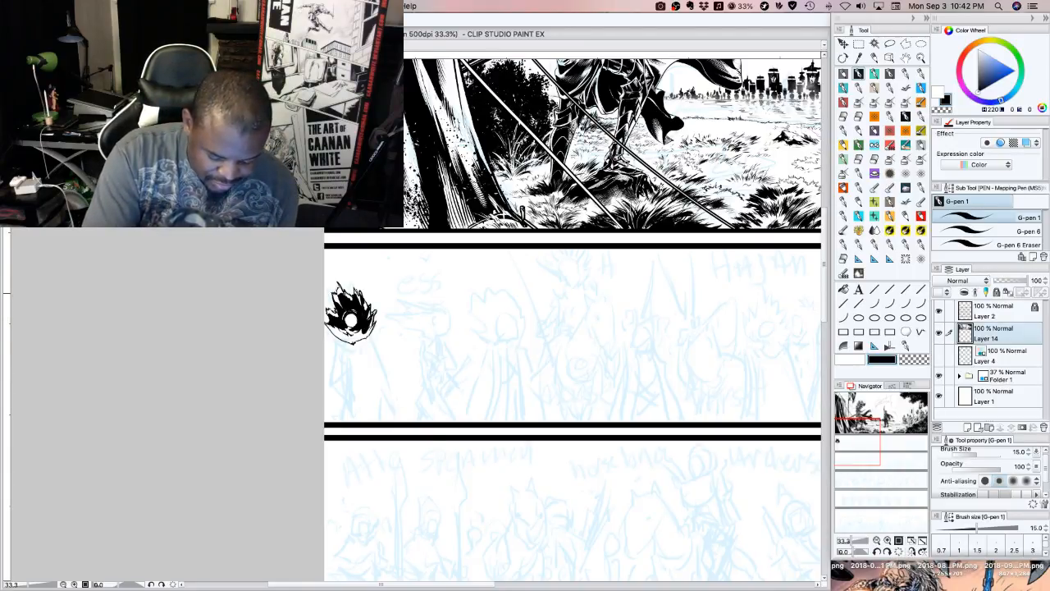
left_click_drag(337, 293, 338, 306)
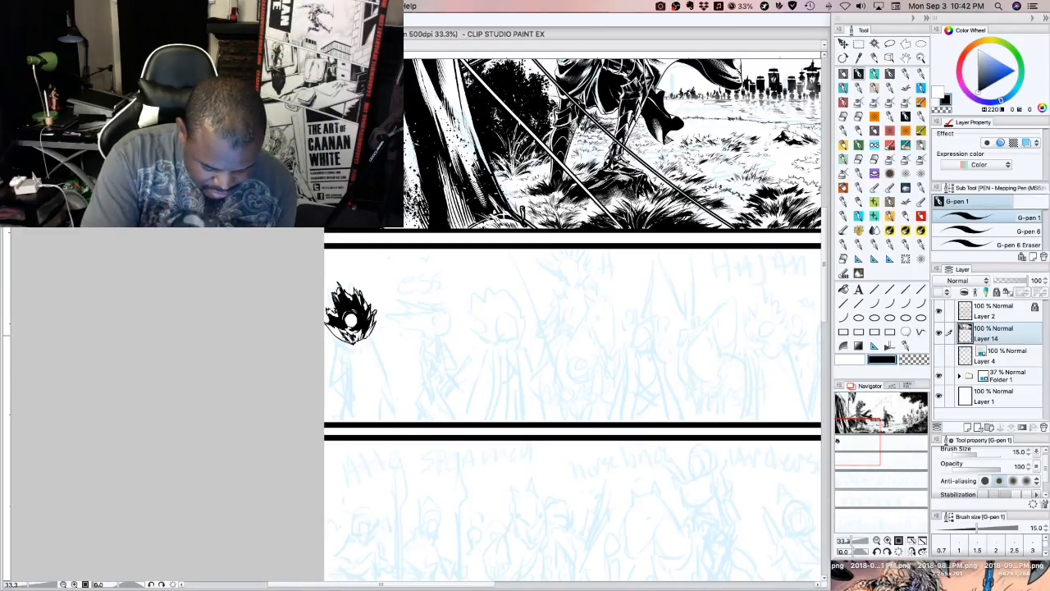
left_click_drag(332, 330, 340, 339)
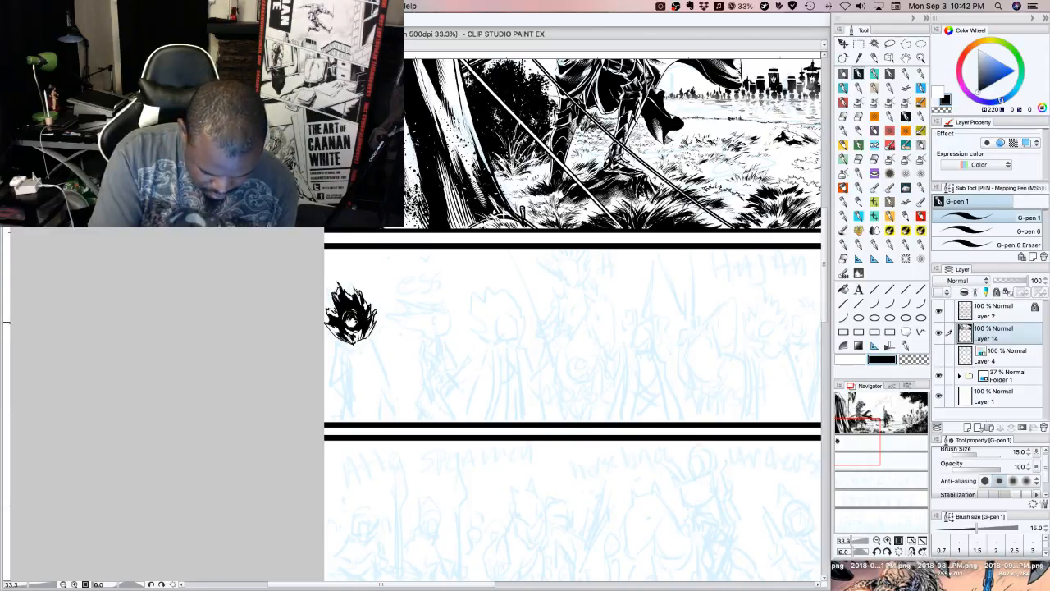
Ink a ruffled, textured collar with small black accents beneath the leftmost figure's head
left_click(887, 541)
left_click_drag(851, 439, 844, 444)
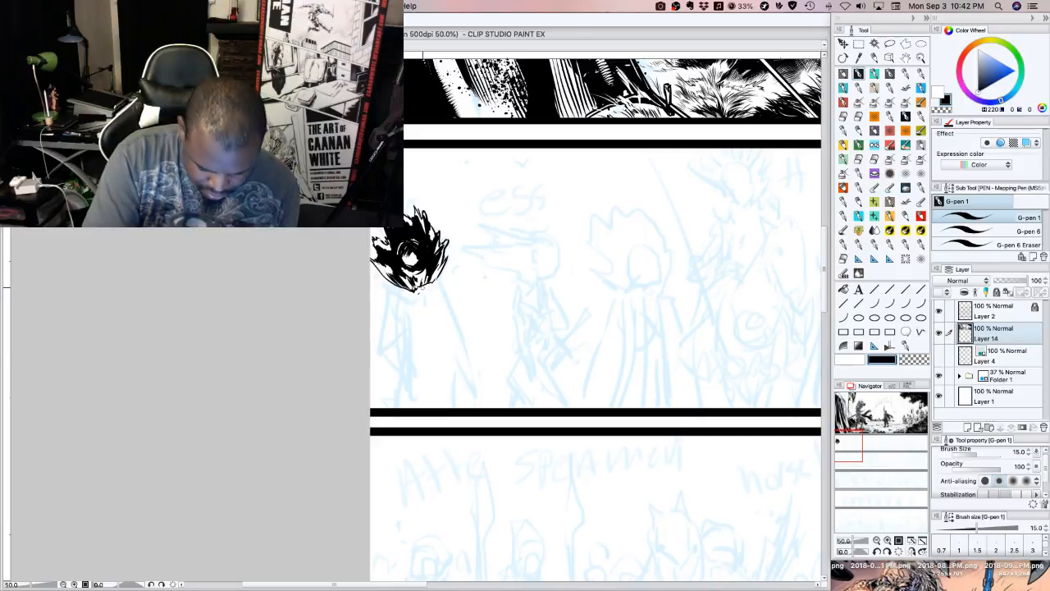
mouse_move(423, 285)
left_mouse_down()
mouse_move(437, 294)
mouse_move(440, 279)
mouse_move(444, 289)
mouse_move(411, 298)
left_mouse_up()
left_click_drag(419, 289, 400, 301)
mouse_move(403, 289)
left_mouse_down()
mouse_move(402, 304)
mouse_move(390, 289)
mouse_move(385, 298)
left_mouse_up()
mouse_move(390, 286)
left_mouse_down()
mouse_move(384, 295)
mouse_move(384, 285)
mouse_move(443, 270)
mouse_move(446, 286)
left_mouse_up()
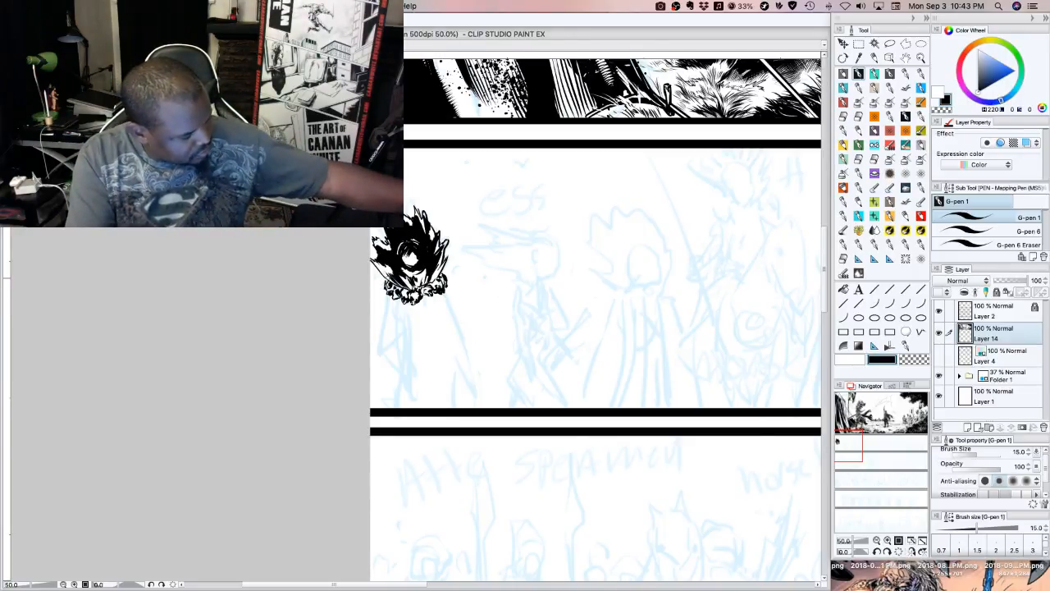
mouse_move(419, 298)
left_mouse_down()
mouse_move(436, 302)
mouse_move(418, 303)
left_mouse_up()
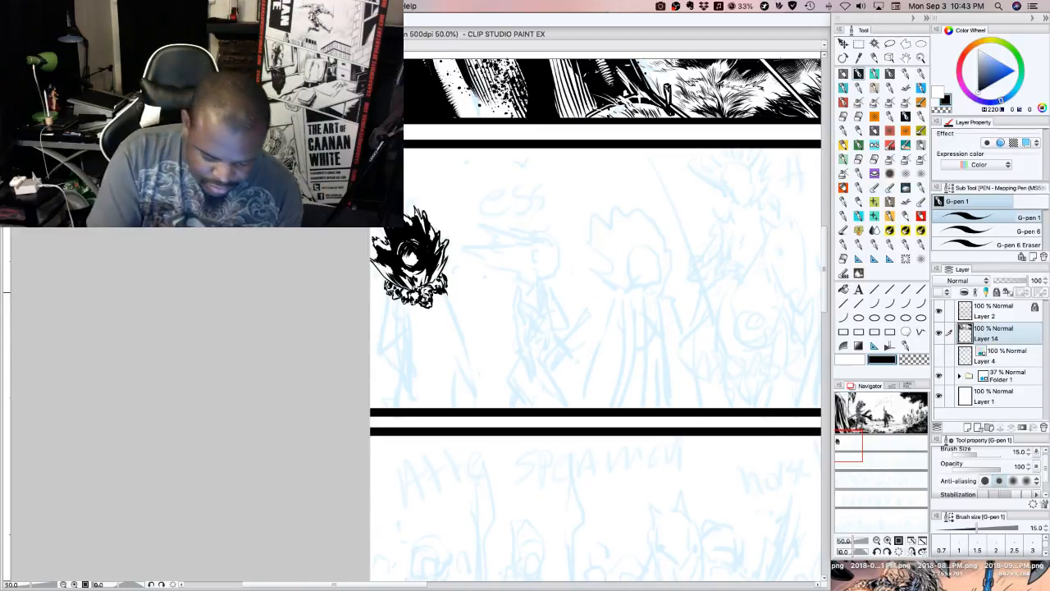
mouse_move(389, 289)
left_mouse_down()
mouse_move(371, 345)
mouse_move(424, 364)
mouse_move(402, 302)
left_mouse_up()
Ink the leftmost figure's cape below the collar, with its flared sides, wavy hem and central fold lines
left_click_drag(403, 351, 410, 302)
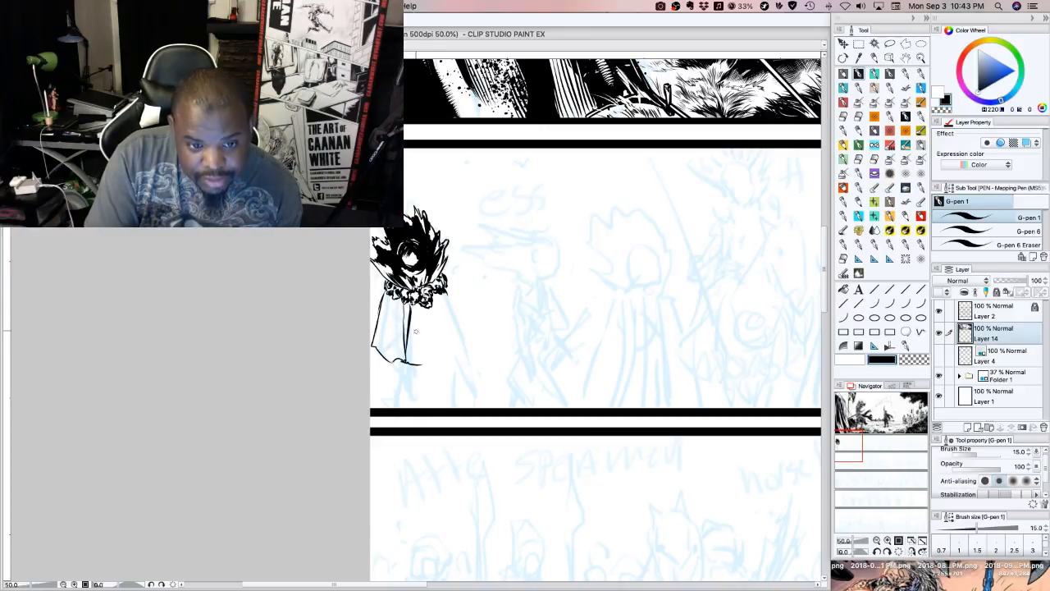
mouse_move(423, 365)
left_mouse_down()
mouse_move(422, 314)
mouse_move(433, 357)
mouse_move(459, 343)
mouse_move(468, 320)
mouse_move(445, 280)
left_mouse_up()
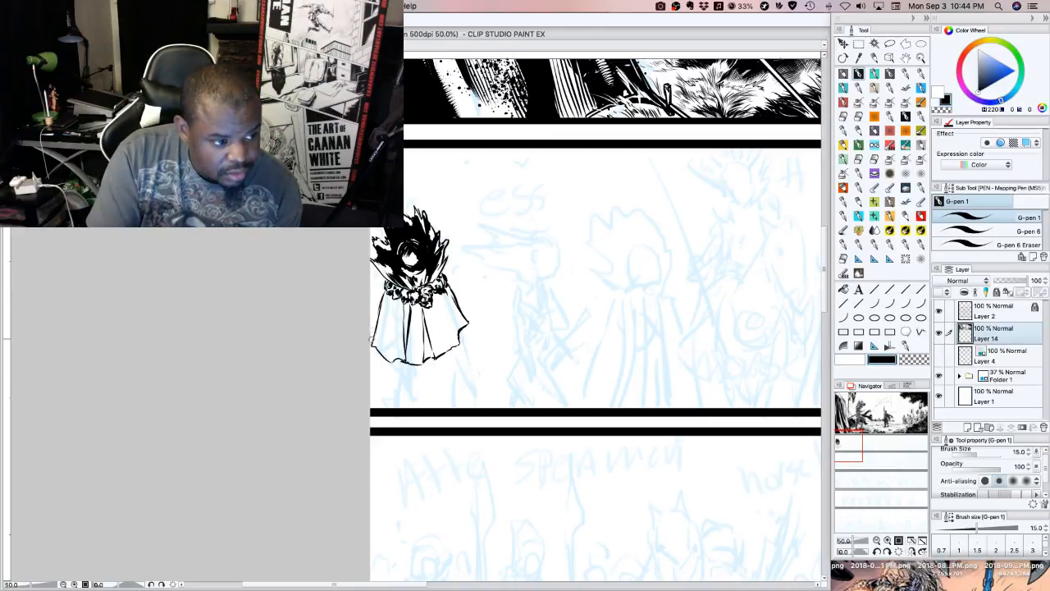
mouse_move(380, 310)
left_mouse_down()
mouse_move(372, 346)
mouse_move(372, 298)
mouse_move(389, 282)
left_mouse_up()
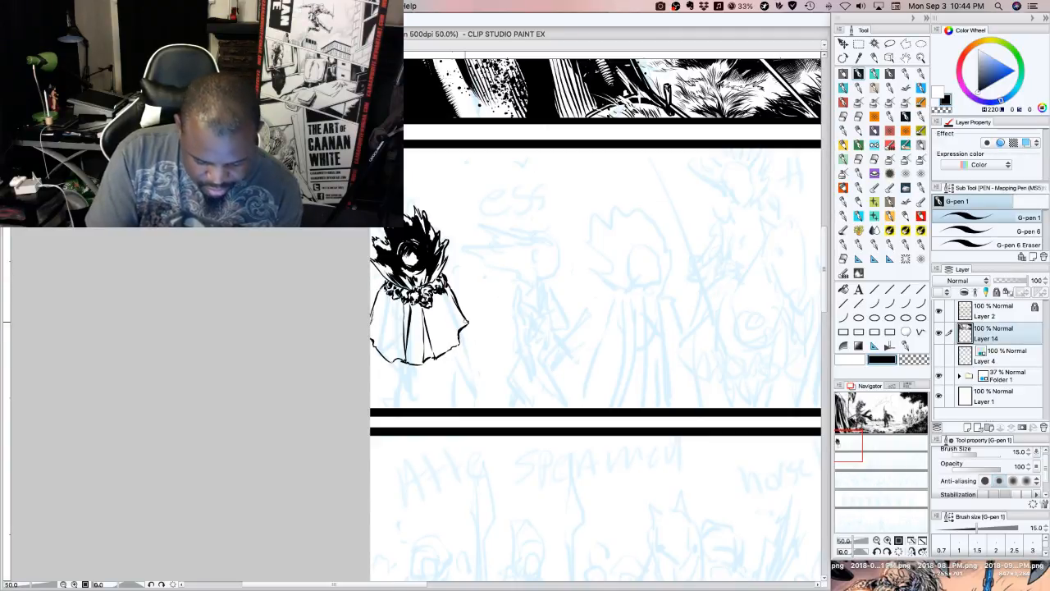
Add tapered fold shading to the cape and ink the arm and hand hanging below its right edge
mouse_move(393, 362)
left_mouse_down()
mouse_move(391, 327)
mouse_move(433, 315)
mouse_move(437, 324)
left_mouse_up()
left_click_drag(457, 340, 444, 306)
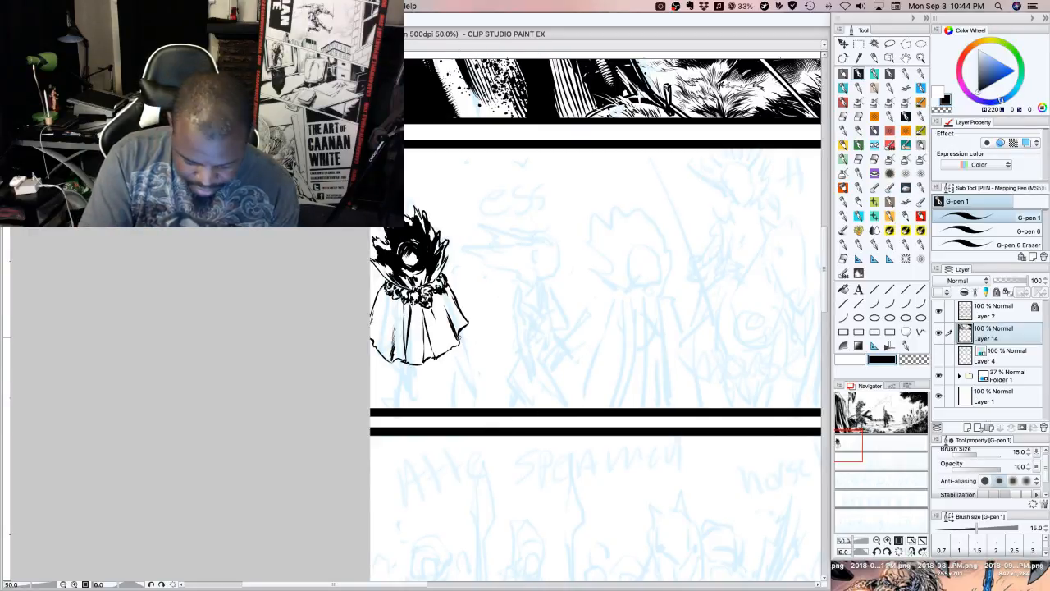
left_click_drag(465, 329, 472, 394)
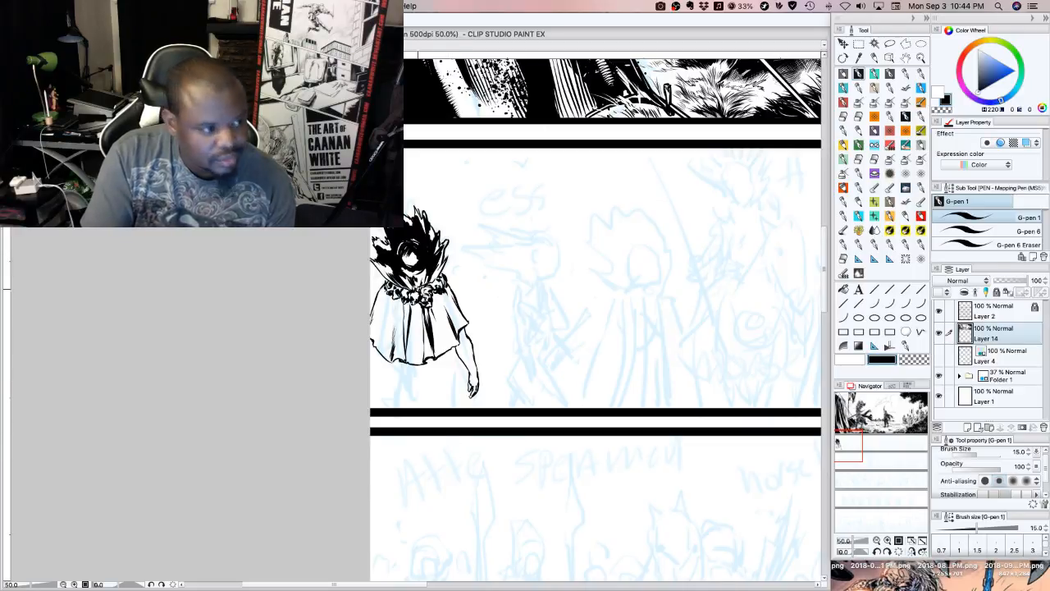
Deepen the leftmost figure's cape with black fold lines and tapered shading through its centre, flared sides and shoulders
mouse_move(405, 312)
left_mouse_down()
mouse_move(404, 349)
mouse_move(420, 335)
mouse_move(419, 361)
left_mouse_up()
mouse_move(421, 309)
left_mouse_down()
mouse_move(420, 353)
mouse_move(421, 331)
left_mouse_up()
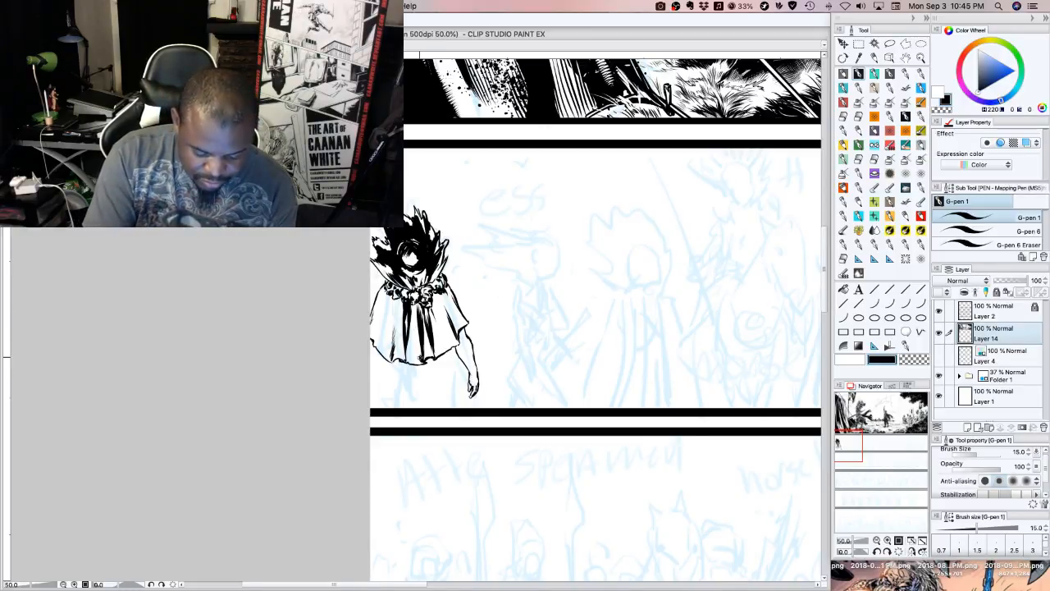
left_click_drag(419, 348, 419, 360)
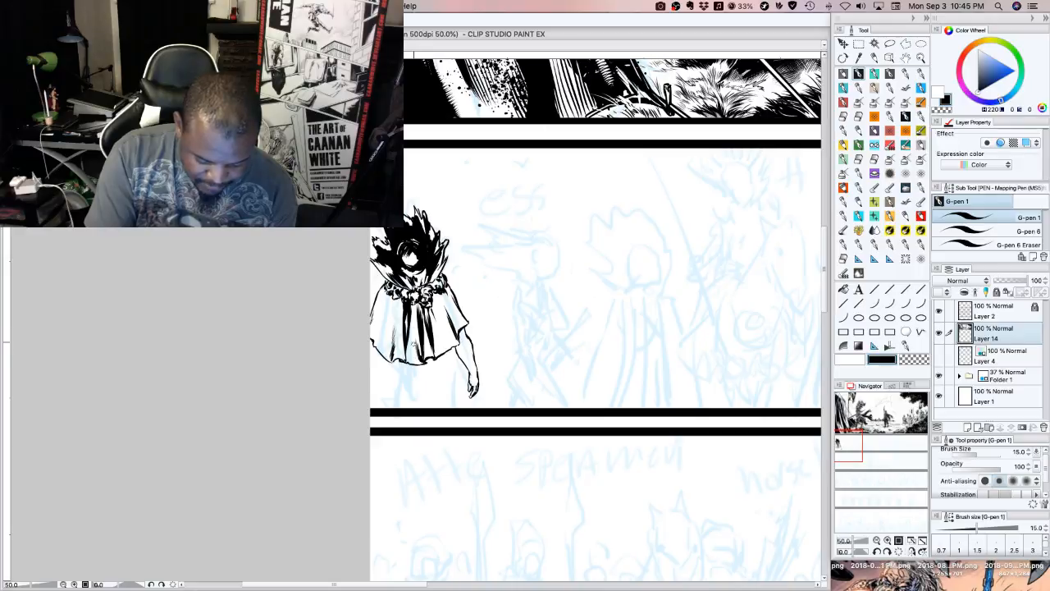
mouse_move(417, 339)
left_mouse_down()
mouse_move(393, 328)
mouse_move(380, 351)
left_mouse_up()
left_click_drag(385, 344, 380, 344)
left_click_drag(393, 297, 384, 309)
left_click_drag(386, 322, 374, 338)
left_click_drag(382, 310, 377, 318)
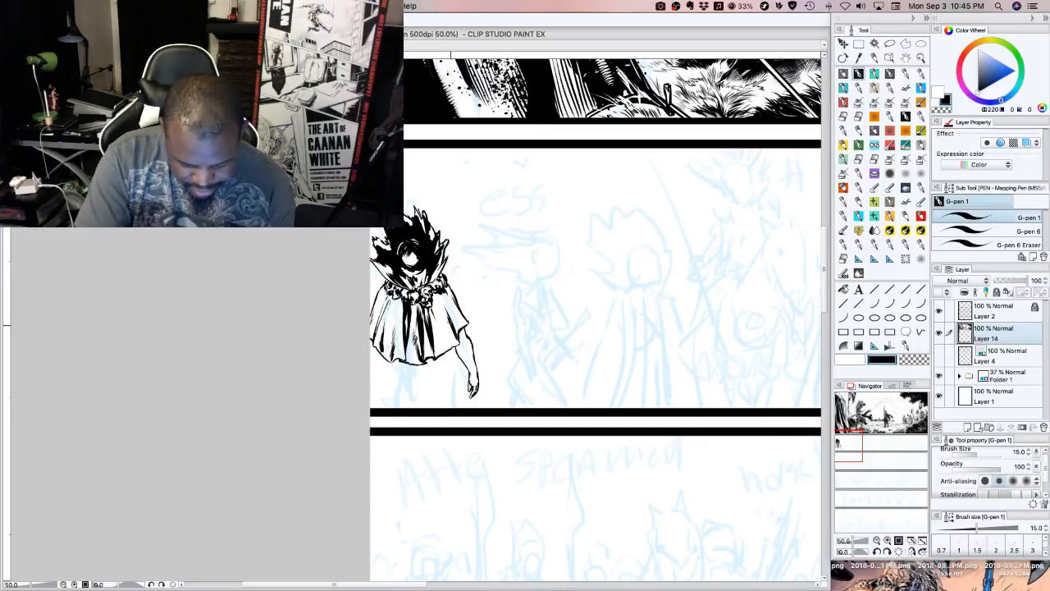
mouse_move(453, 305)
left_mouse_down()
mouse_move(442, 327)
mouse_move(464, 329)
left_mouse_up()
Darken the leftmost figure's face, carve highlights around it with transparent colour, and re-ink the black hair edges above the collar
mouse_move(411, 265)
left_mouse_down()
mouse_move(403, 276)
mouse_move(411, 263)
mouse_move(396, 255)
mouse_move(416, 241)
left_mouse_up()
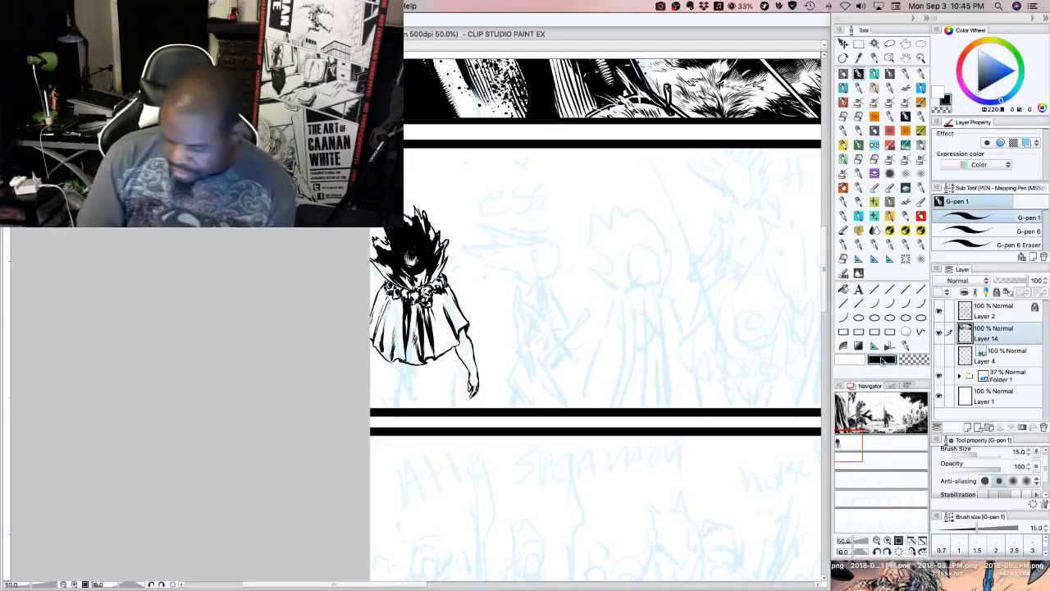
left_click(908, 359)
mouse_move(403, 245)
left_mouse_down()
mouse_move(407, 259)
mouse_move(423, 256)
mouse_move(411, 256)
left_mouse_up()
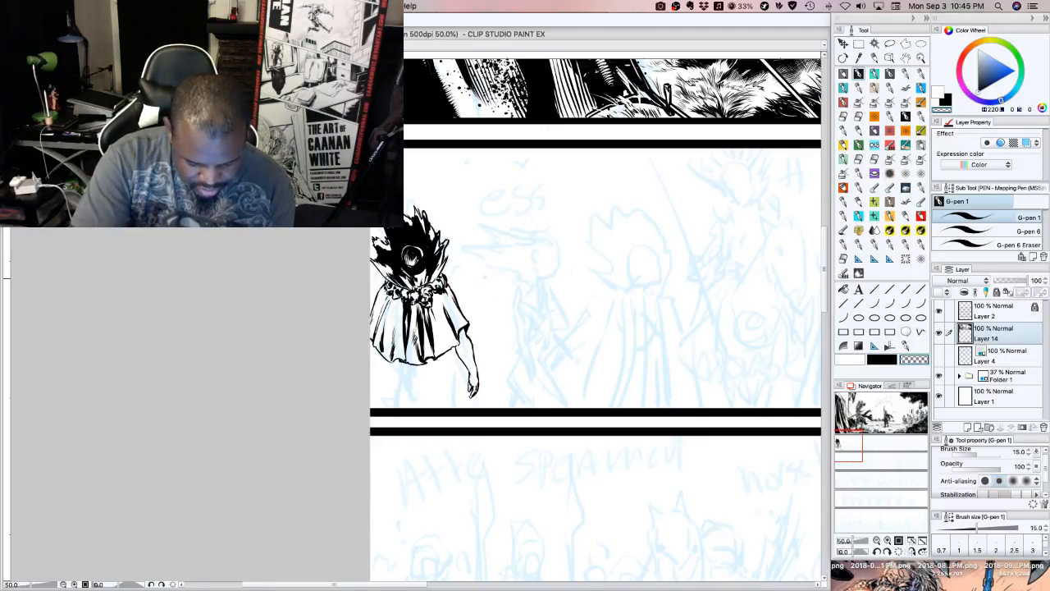
mouse_move(388, 280)
left_mouse_down()
mouse_move(408, 287)
mouse_move(442, 272)
left_mouse_up()
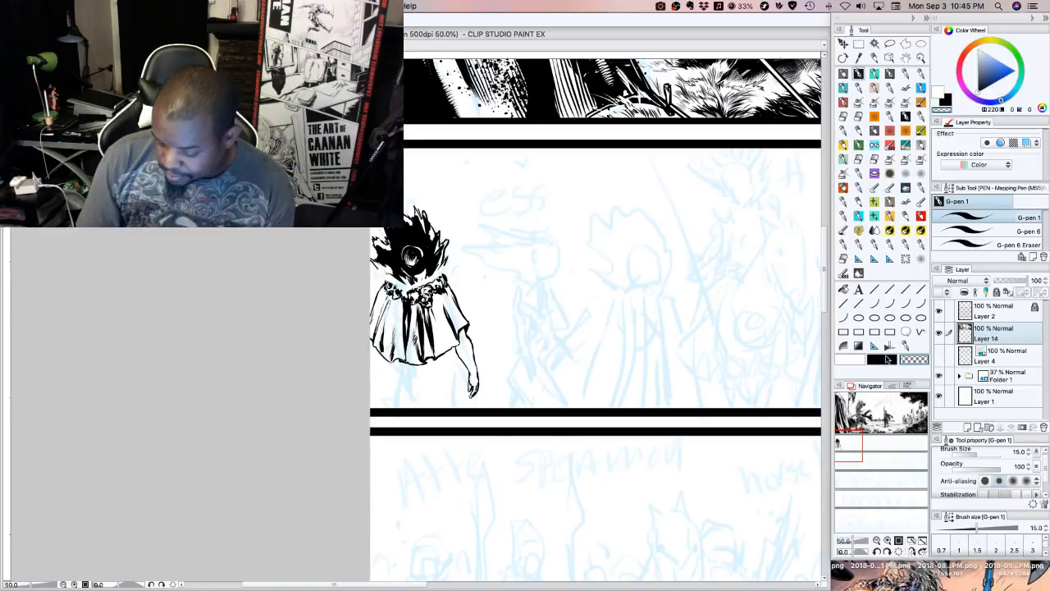
left_click(884, 361)
mouse_move(407, 286)
left_mouse_down()
mouse_move(371, 266)
mouse_move(401, 284)
mouse_move(432, 274)
mouse_move(447, 238)
left_mouse_up()
mouse_move(429, 286)
left_mouse_down()
mouse_move(401, 285)
mouse_move(439, 272)
mouse_move(444, 308)
left_mouse_up()
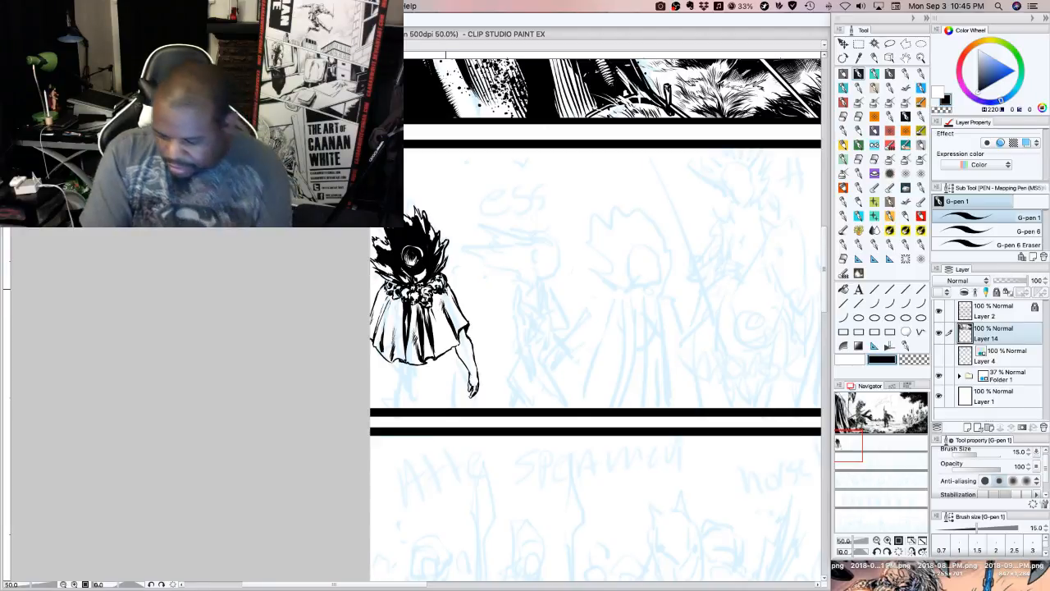
Reduce the G-pen size to 8.0 and ink a bumpy, ornamented belt with black accents beneath the cape hem
key("bracketleft")
key("bracketleft")
key("bracketleft")
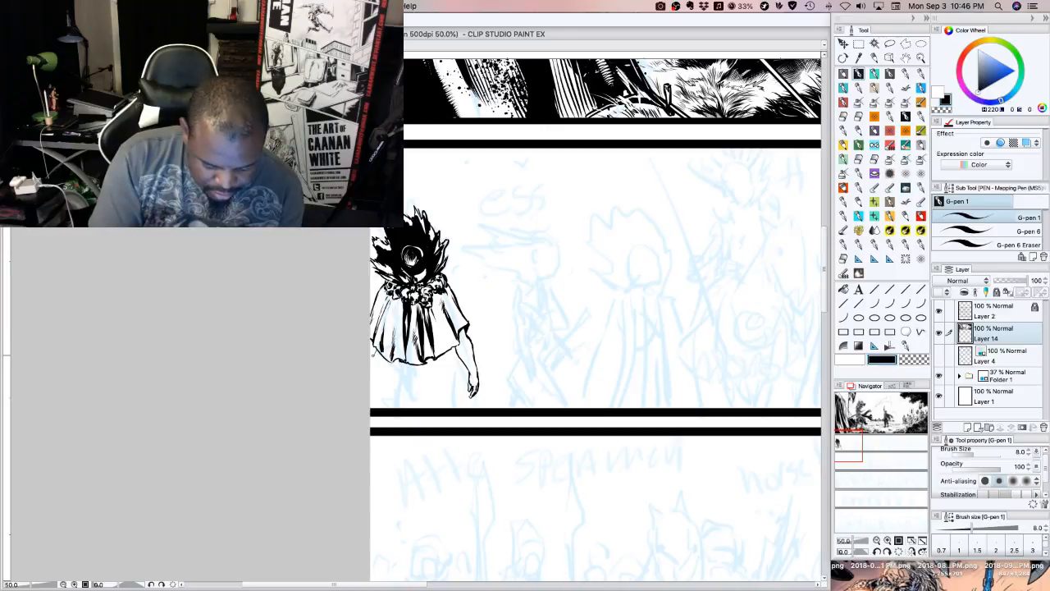
left_click_drag(377, 351, 371, 362)
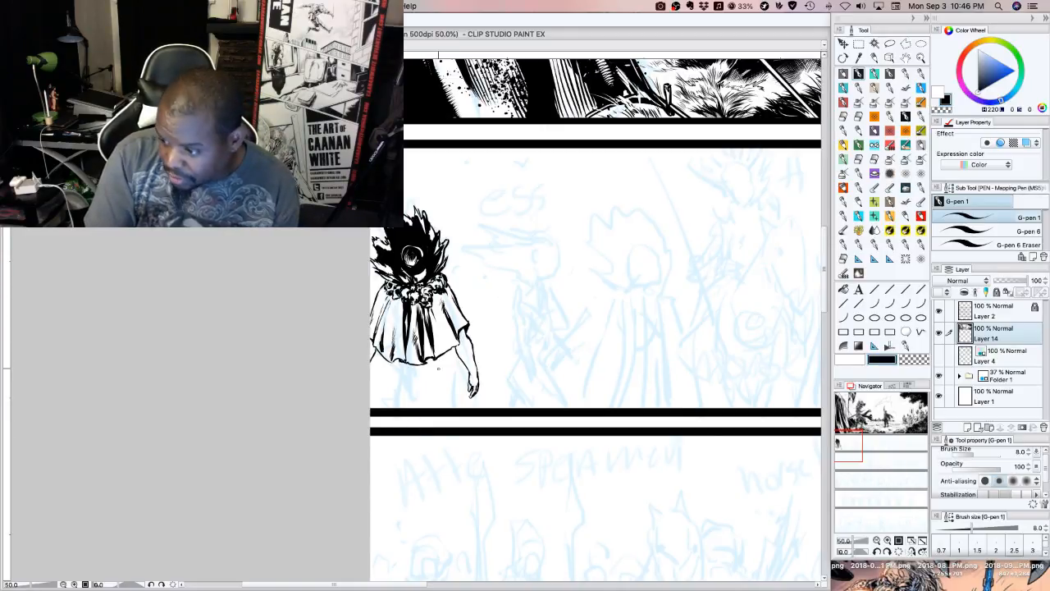
left_click_drag(394, 362, 391, 369)
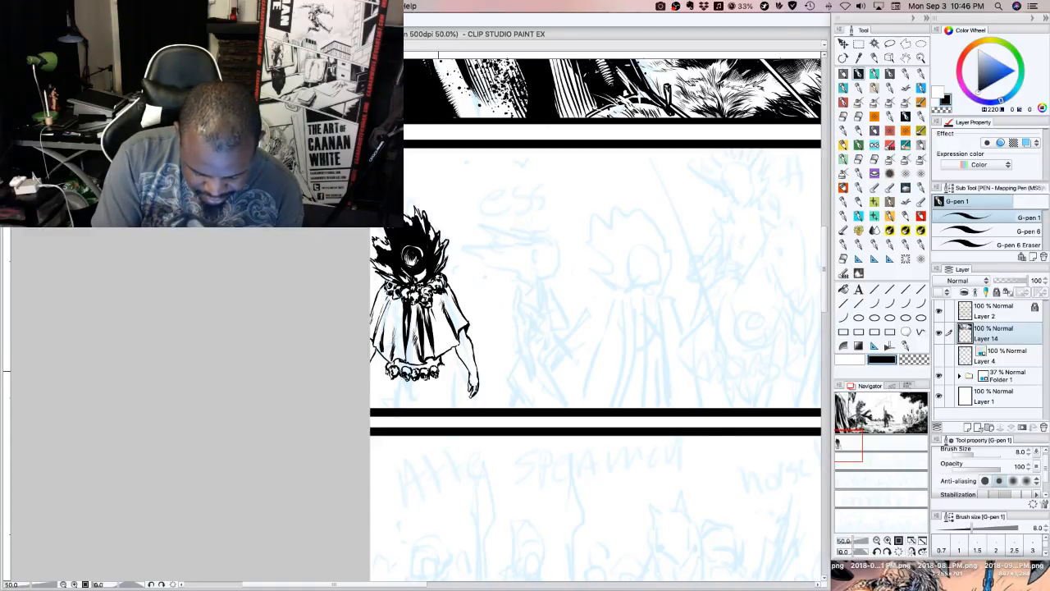
left_click_drag(444, 369, 442, 363)
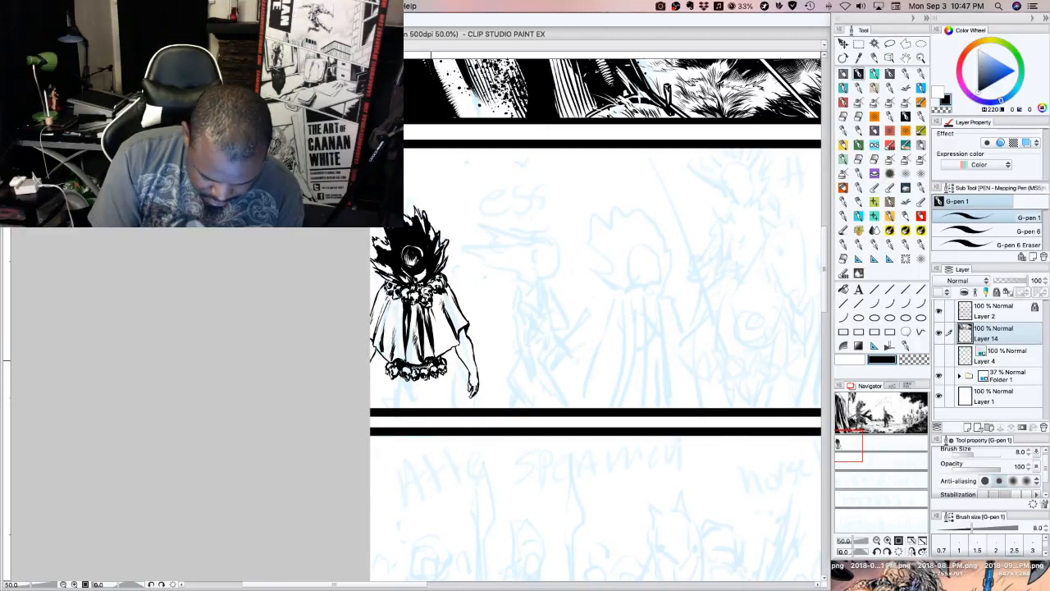
left_click_drag(431, 361, 432, 367)
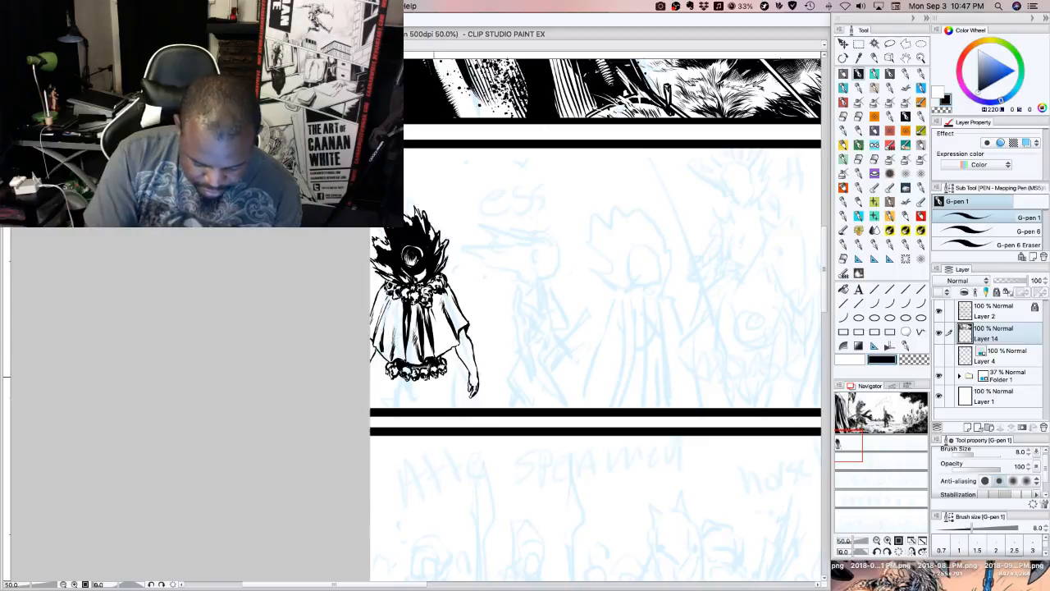
Ink wrapped bands around the leftmost figure's wrist and shade the arm and hand with black, erasing small highlights
left_click_drag(371, 360, 376, 351)
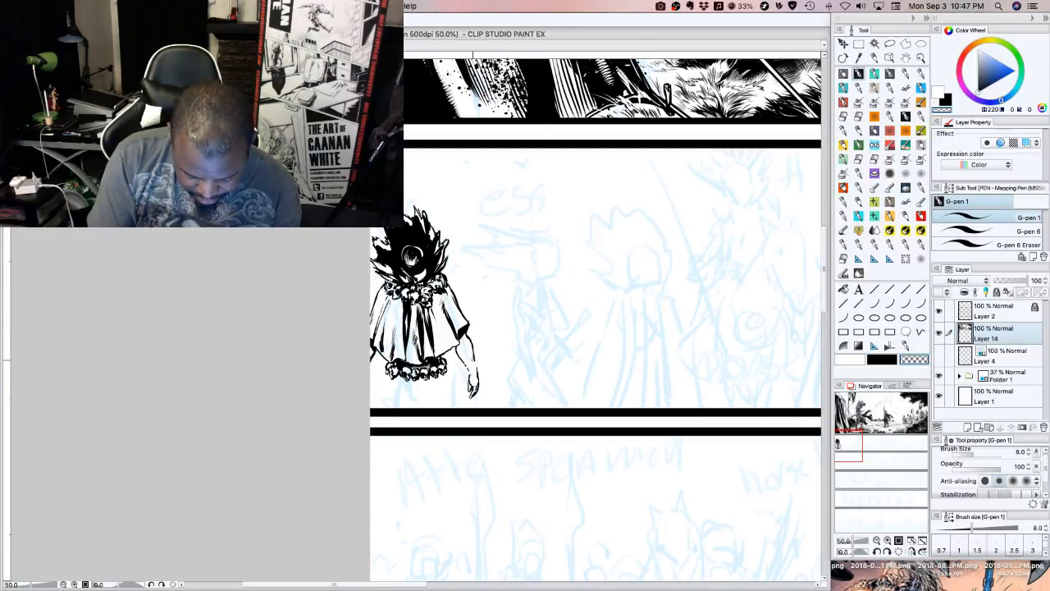
key("c")
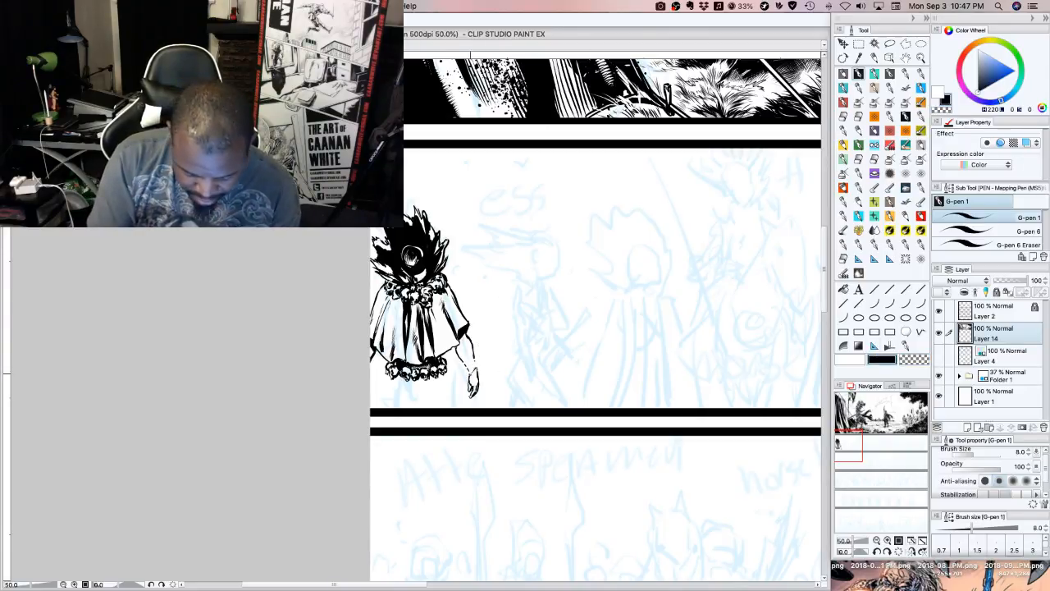
left_click_drag(470, 375, 473, 360)
left_click_drag(472, 364, 479, 359)
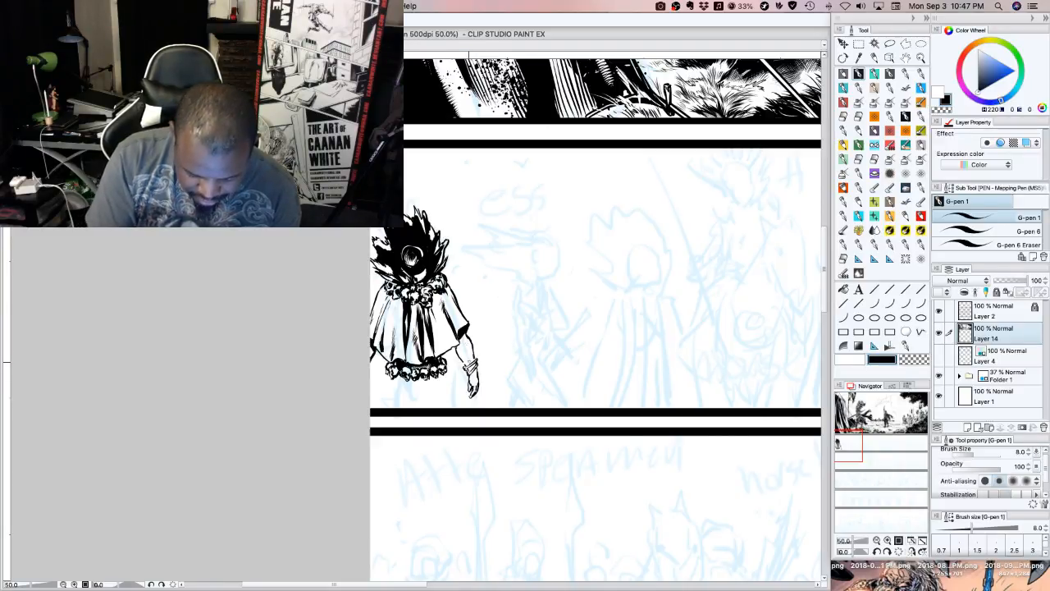
left_click_drag(464, 366, 478, 357)
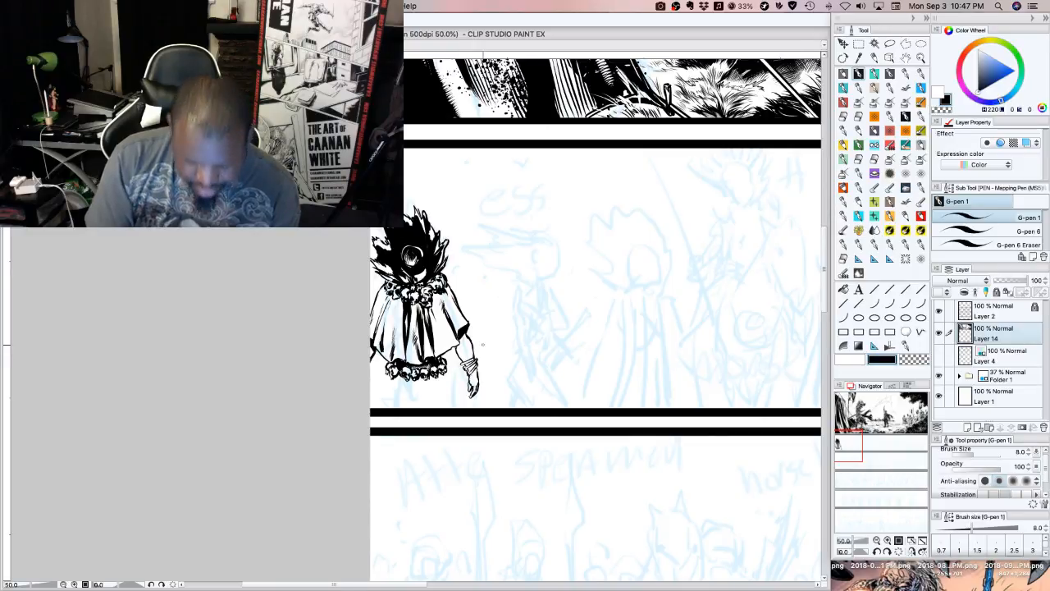
mouse_move(460, 343)
left_mouse_down()
mouse_move(469, 361)
mouse_move(463, 351)
left_mouse_up()
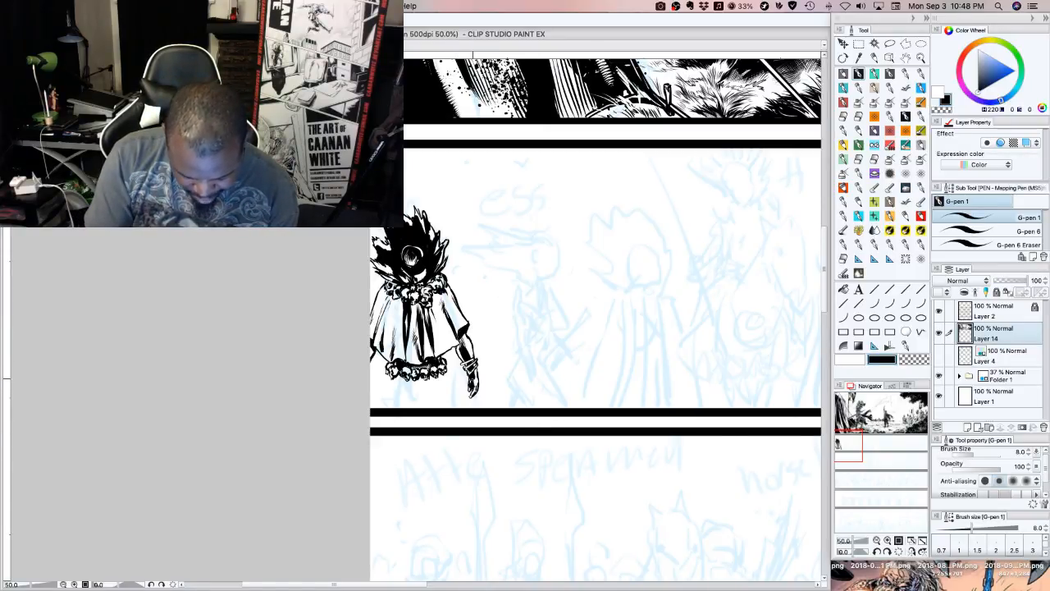
left_click(911, 360)
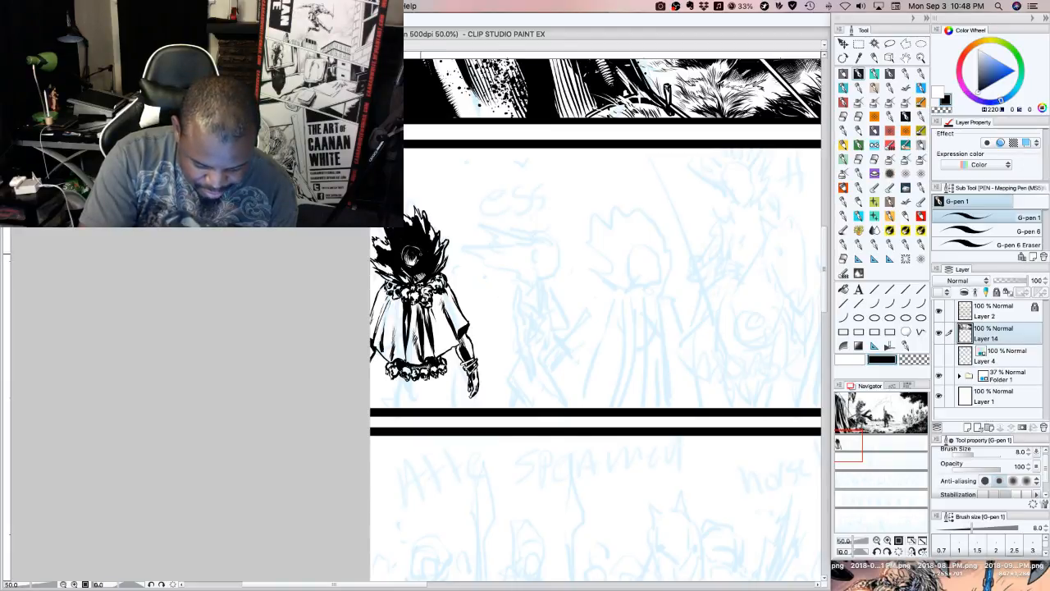
left_click(915, 359)
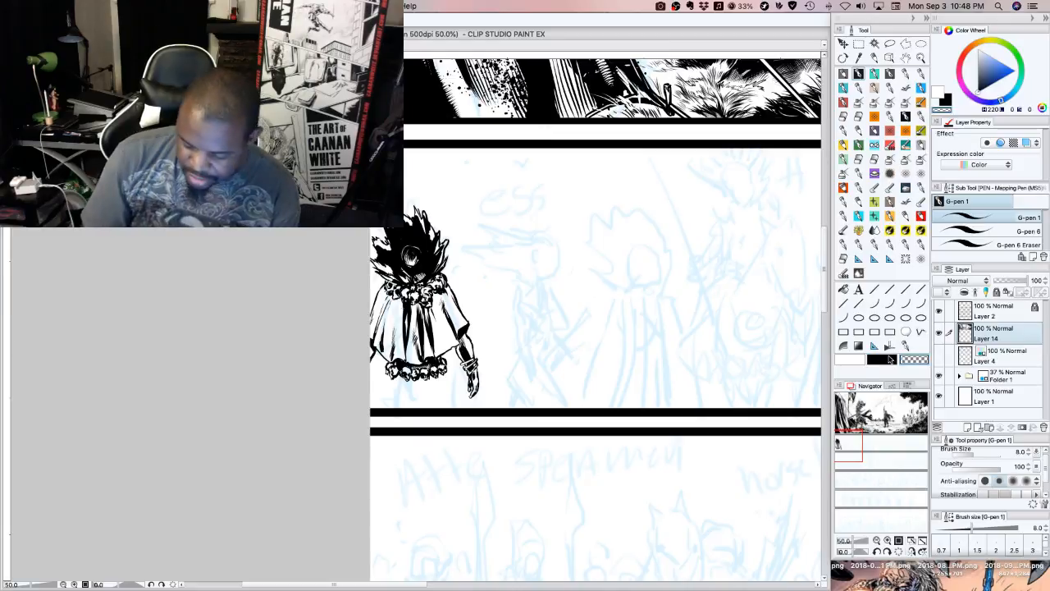
Add fine black hatching strokes to the cape folds just below the collar on the figure's left side
key("c")
mouse_move(397, 310)
left_mouse_down()
mouse_move(392, 330)
mouse_move(388, 317)
left_mouse_up()
left_click_drag(394, 299, 386, 316)
left_click_drag(392, 296, 385, 300)
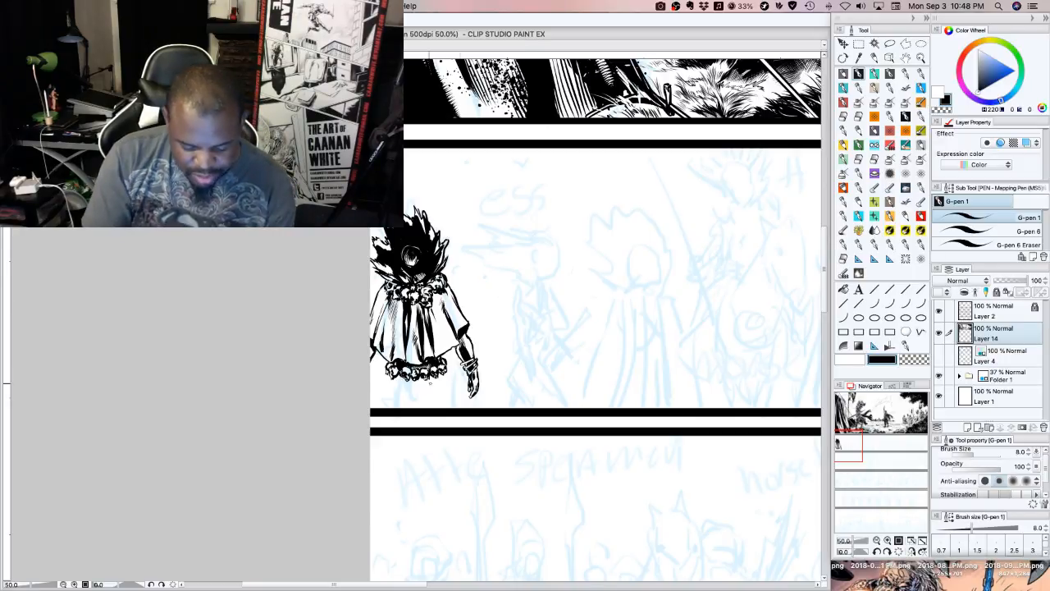
Ink the outlines of the legs from the belt to the panel border and block in black shadow between them
left_click_drag(385, 373, 379, 406)
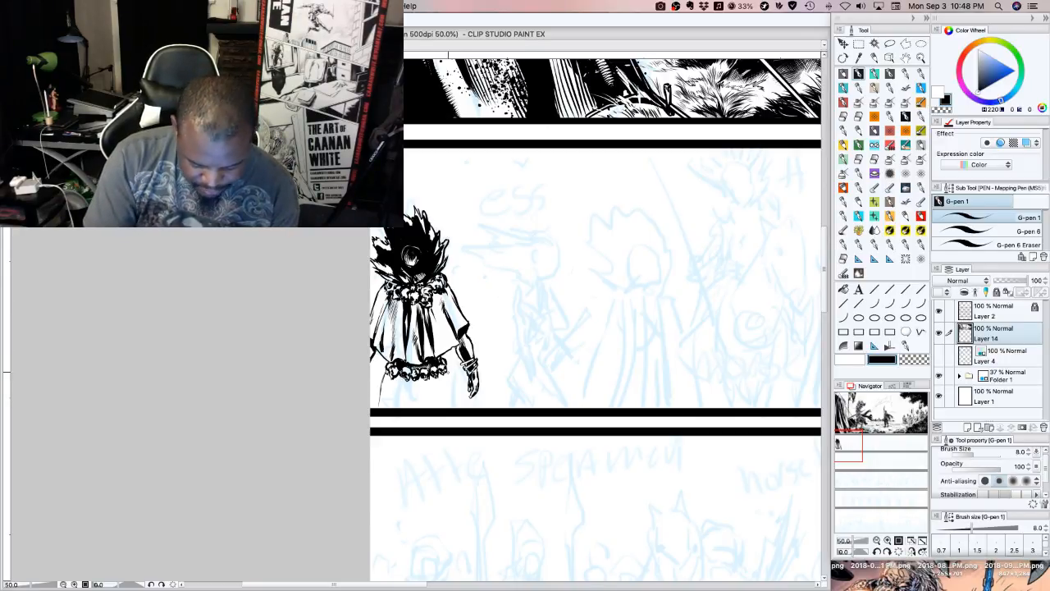
mouse_move(448, 372)
left_mouse_down()
mouse_move(458, 410)
mouse_move(449, 396)
left_mouse_up()
left_click_drag(439, 377, 451, 408)
left_click_drag(443, 388, 451, 408)
mouse_move(386, 403)
left_mouse_down()
mouse_move(400, 375)
mouse_move(396, 388)
left_mouse_up()
left_click_drag(385, 407, 406, 377)
mouse_move(403, 391)
left_mouse_down()
mouse_move(408, 377)
mouse_move(442, 378)
left_mouse_up()
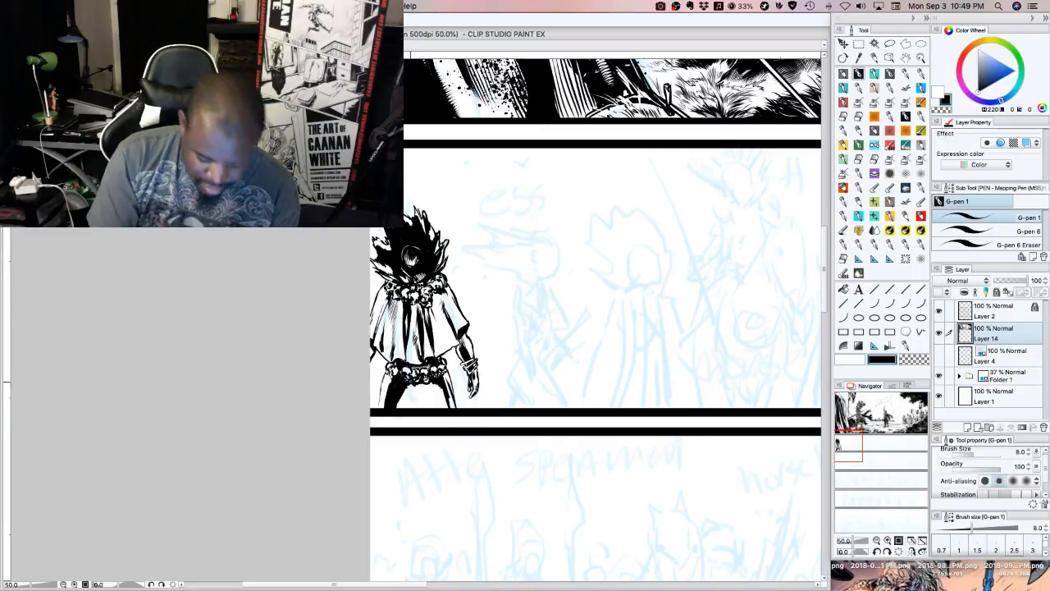
mouse_move(397, 410)
left_mouse_down()
mouse_move(409, 385)
mouse_move(446, 382)
mouse_move(439, 398)
mouse_move(448, 380)
left_mouse_up()
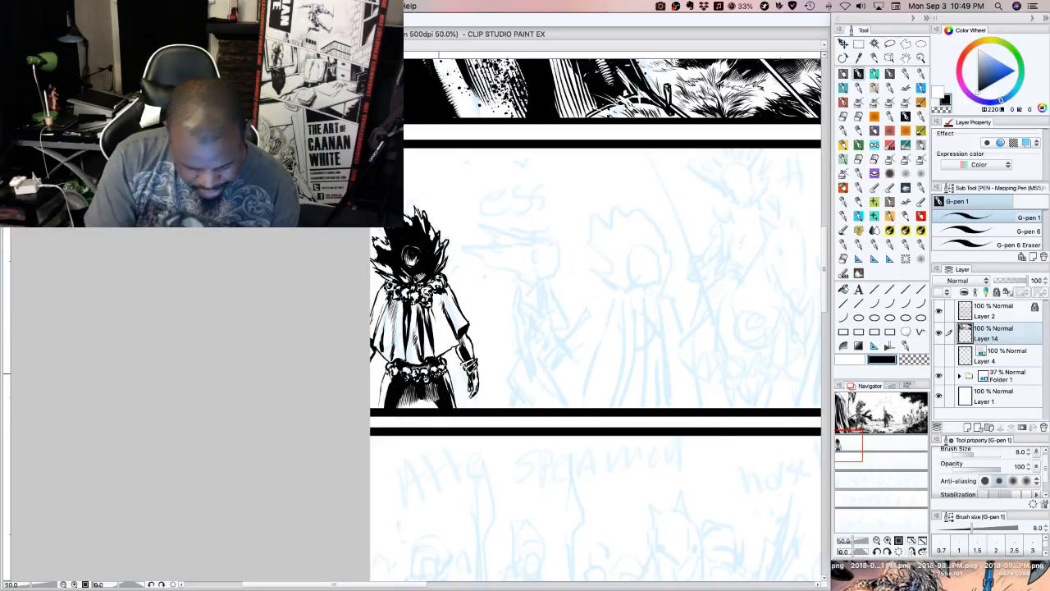
Build up black hatching on the outer thigh and fill the lower gaps in the leg shadows
left_click_drag(387, 410, 384, 402)
left_click_drag(385, 410, 381, 384)
left_click_drag(386, 404, 383, 379)
left_click_drag(389, 407, 384, 381)
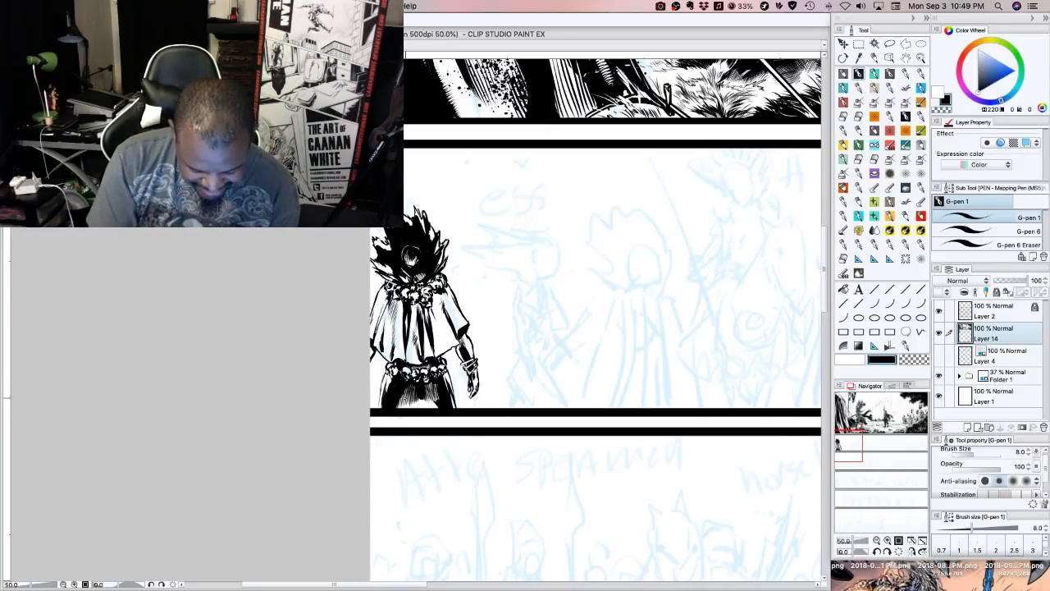
left_click_drag(407, 406, 411, 396)
mouse_move(414, 405)
left_mouse_down()
mouse_move(415, 396)
mouse_move(434, 400)
left_mouse_up()
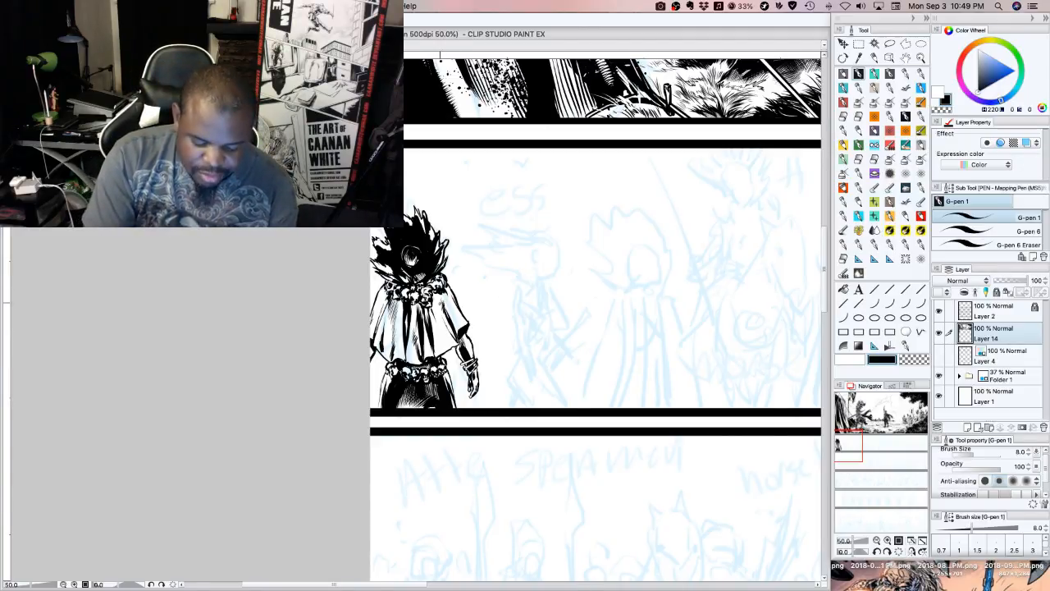
Add thin fold lines under the collar on the cape's right side and touch up the black shading on the arm
left_click_drag(440, 296, 439, 311)
left_click_drag(434, 293, 436, 303)
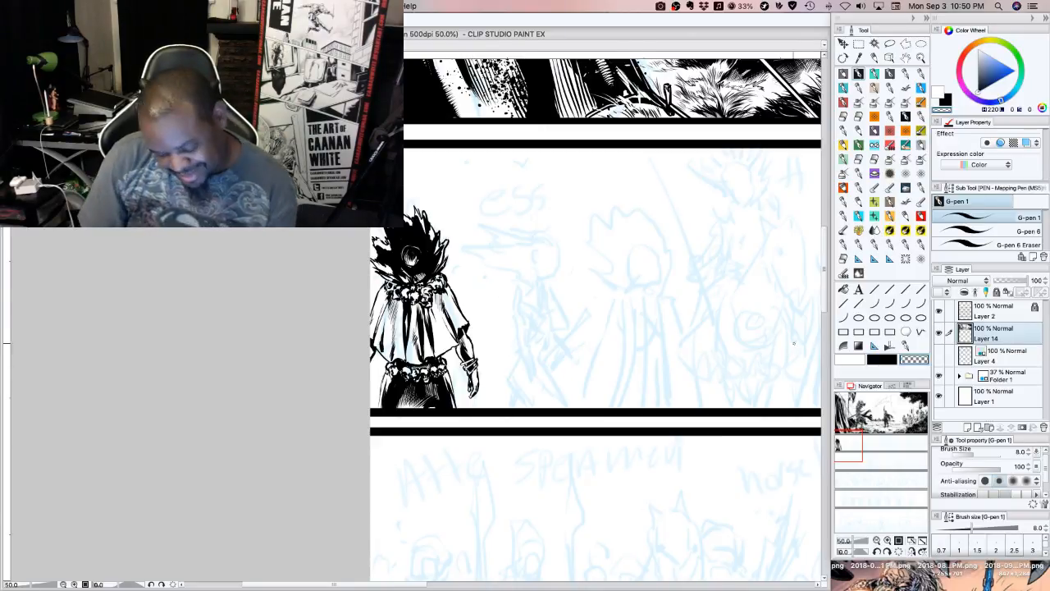
key("c")
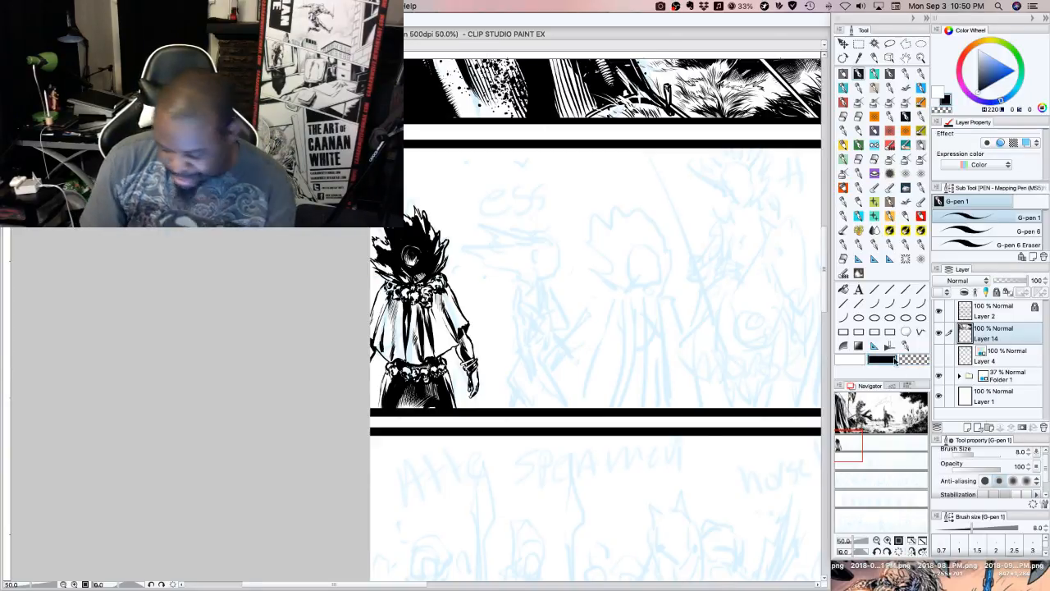
key("x")
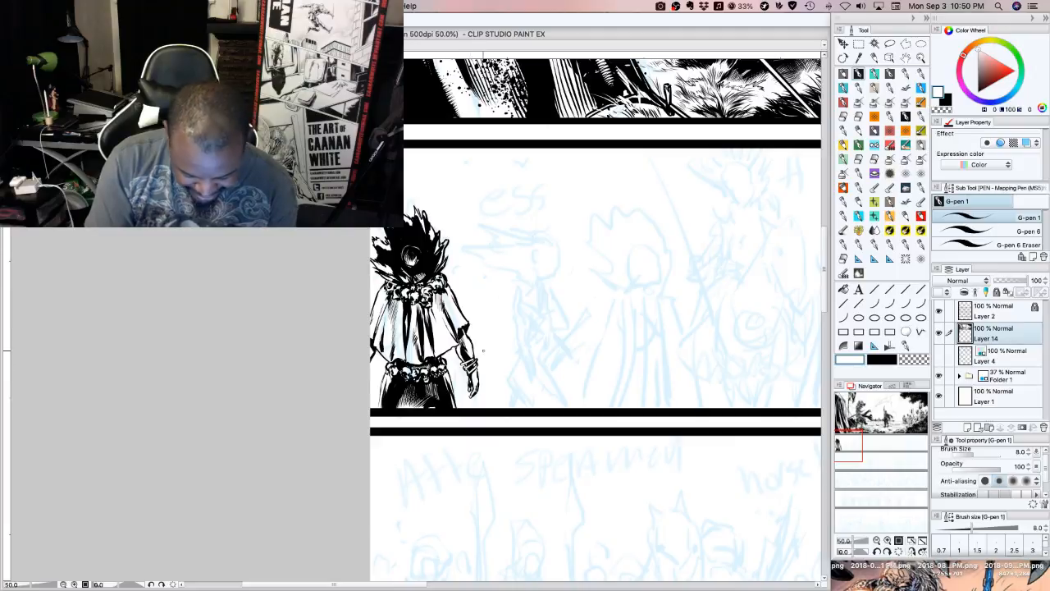
key("x")
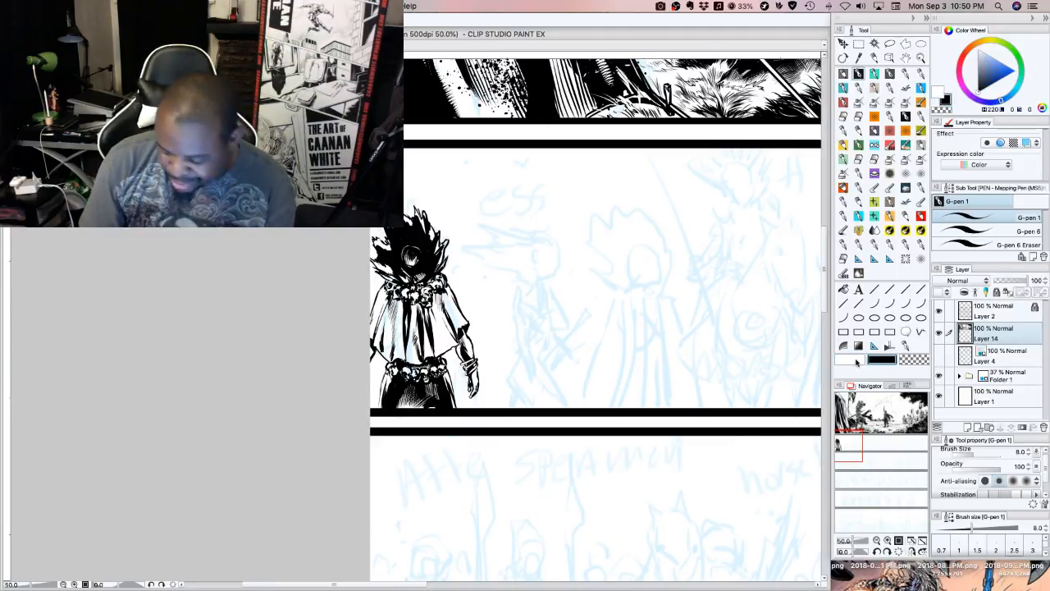
key("x")
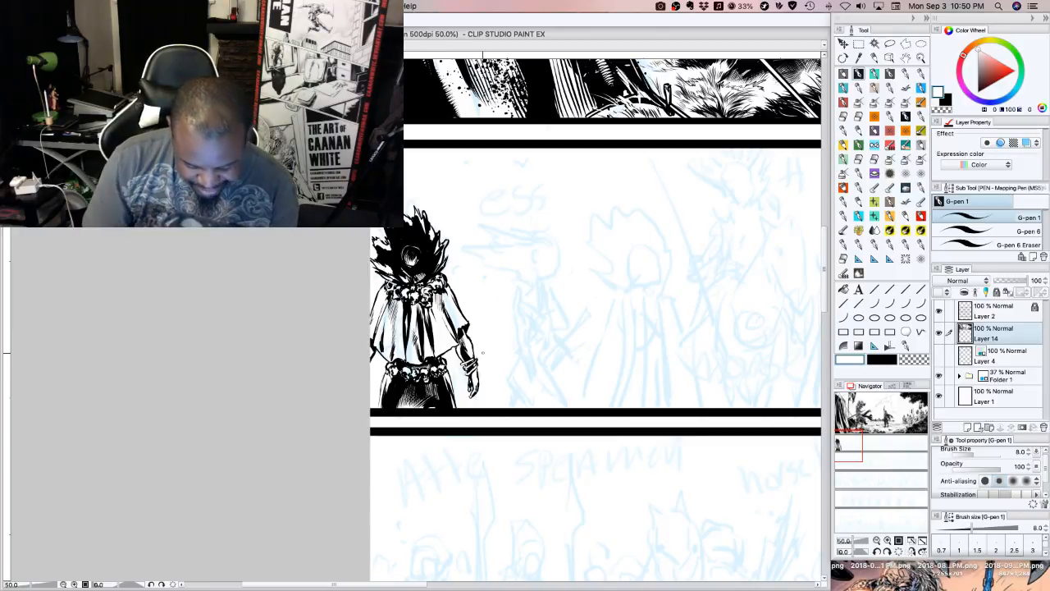
left_click(882, 359)
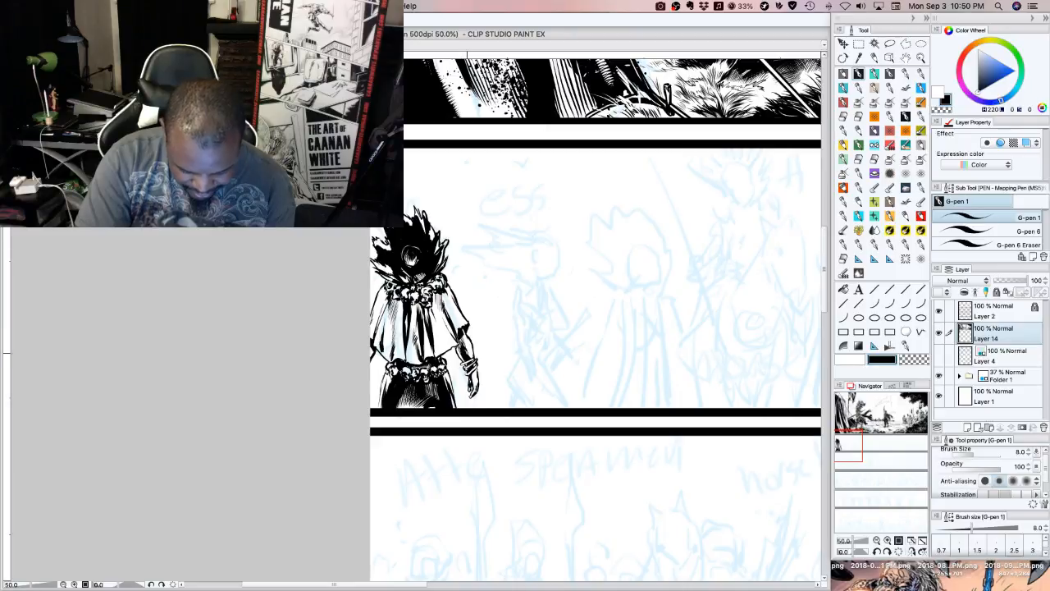
left_click_drag(465, 343, 467, 354)
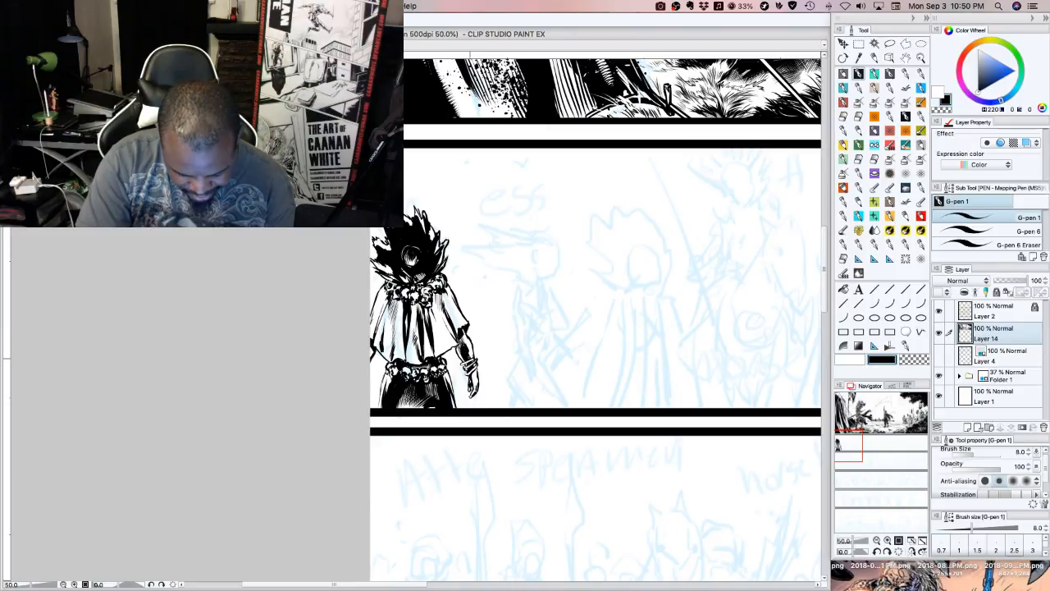
Carve thin highlights into the dark fold right of the cape's centre with transparent colour, and return to black ink
left_click(905, 361)
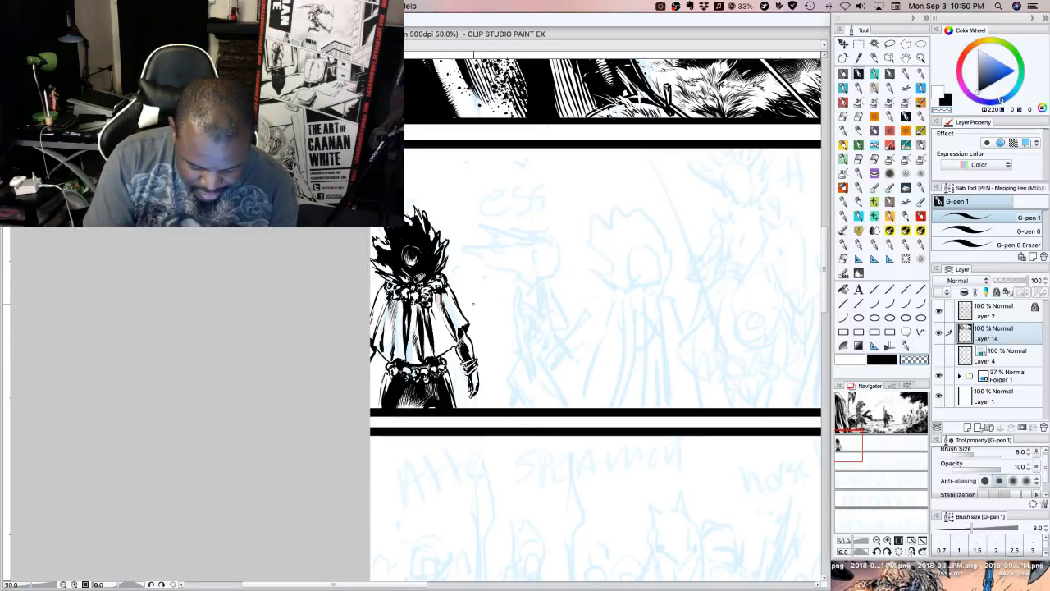
left_click_drag(430, 331, 432, 339)
left_click_drag(428, 323, 432, 344)
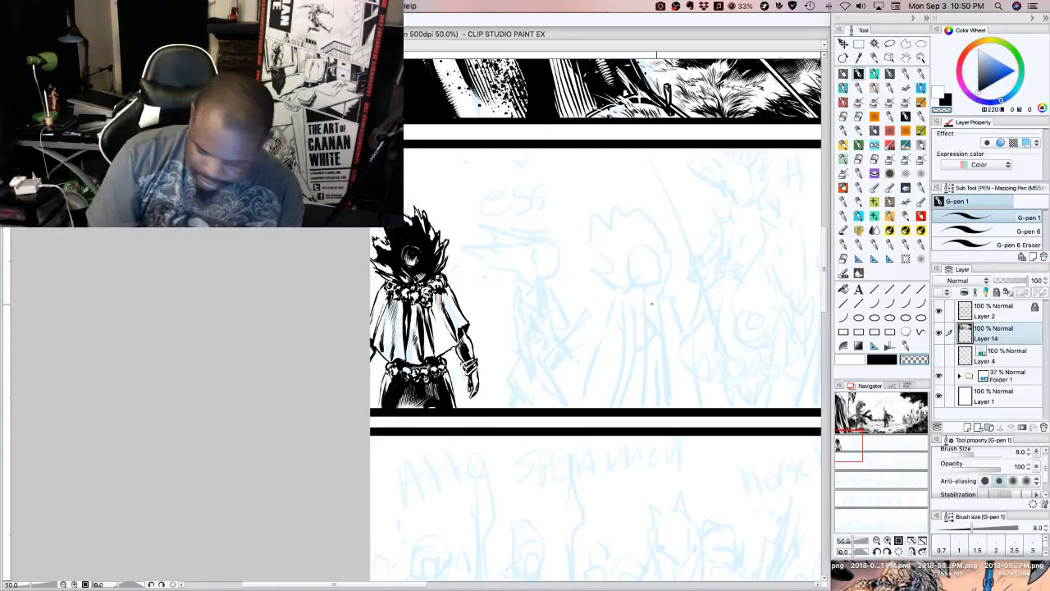
left_click(888, 359)
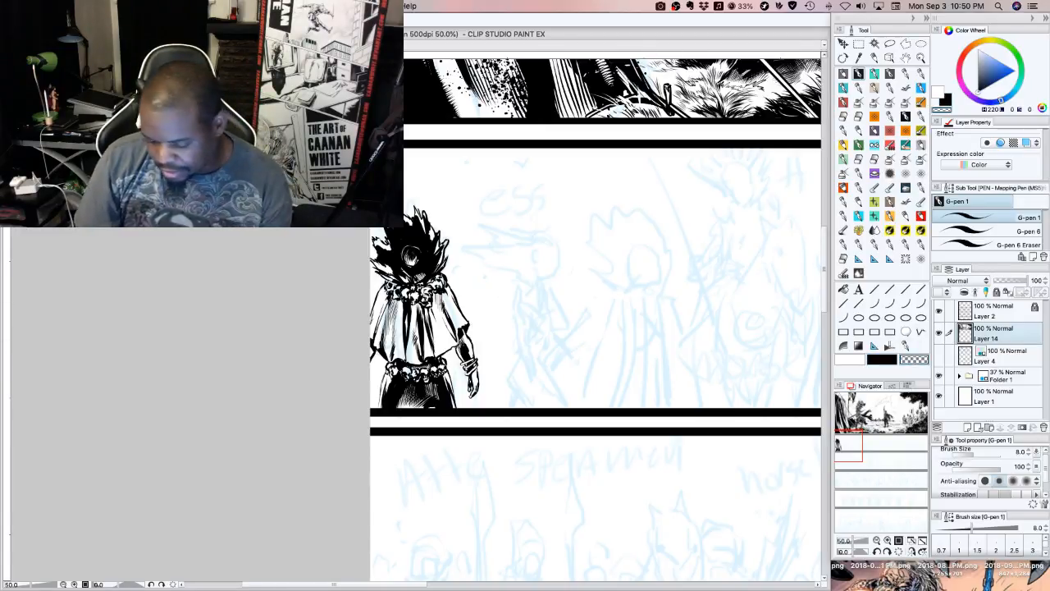
Redraw the leftmost figure's lower hand as a closed fist in black ink with the size 8 G-pen
left_click(875, 75)
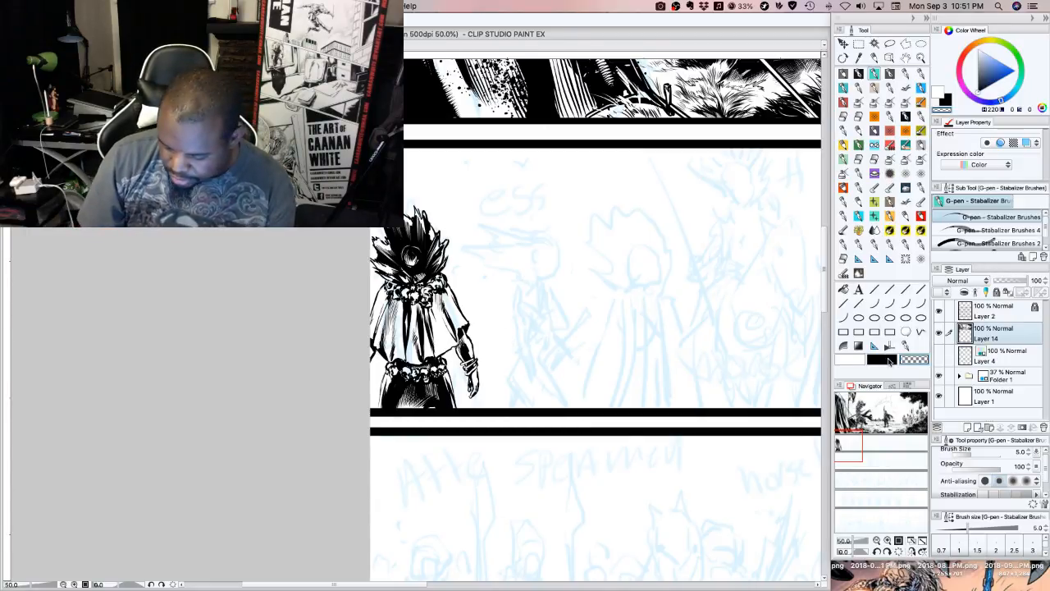
left_click(860, 73)
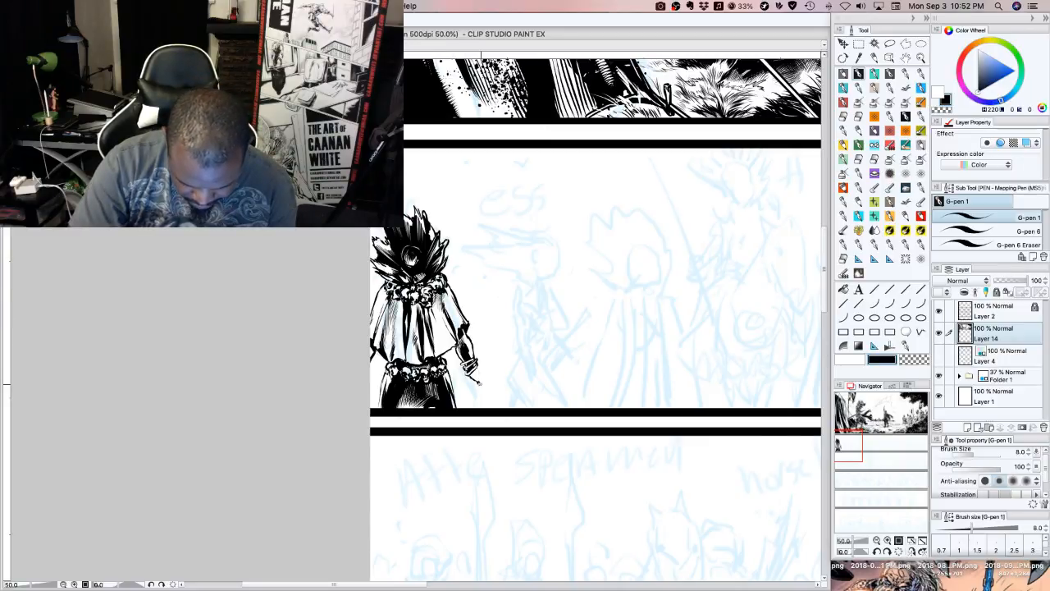
left_click_drag(484, 380, 485, 375)
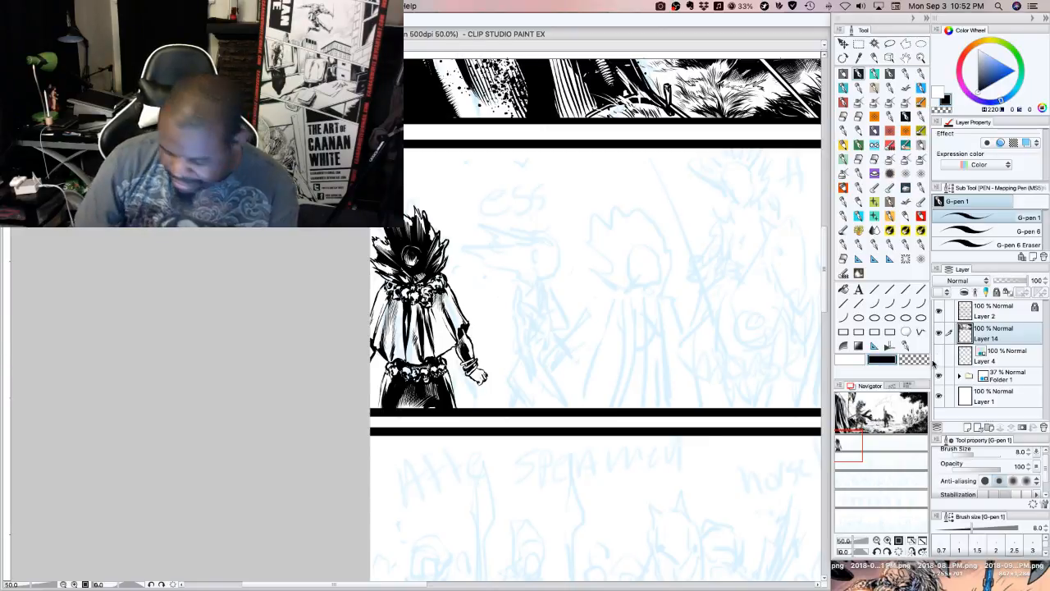
key("c")
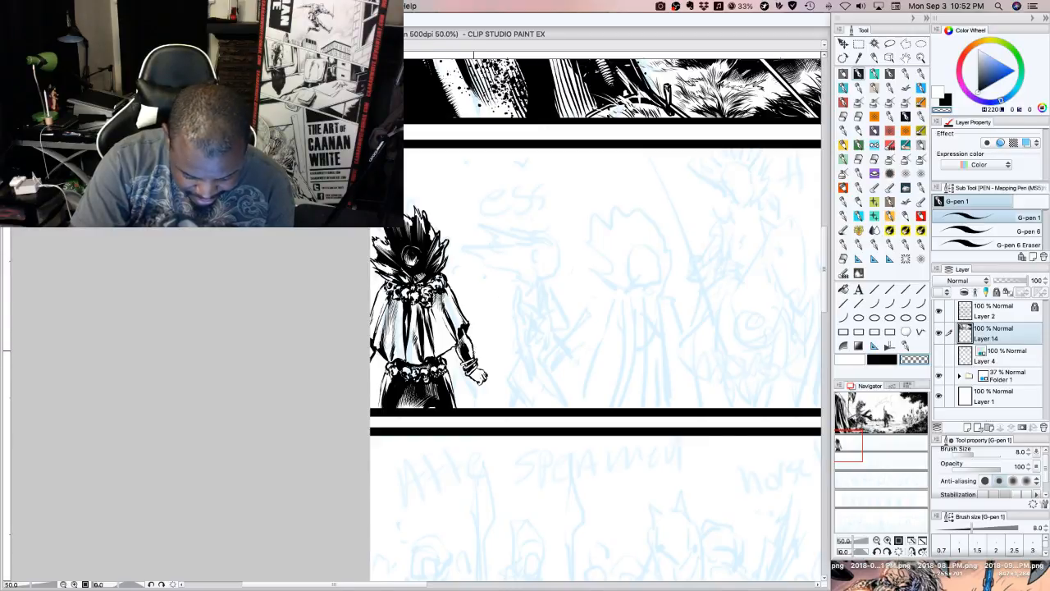
key("c")
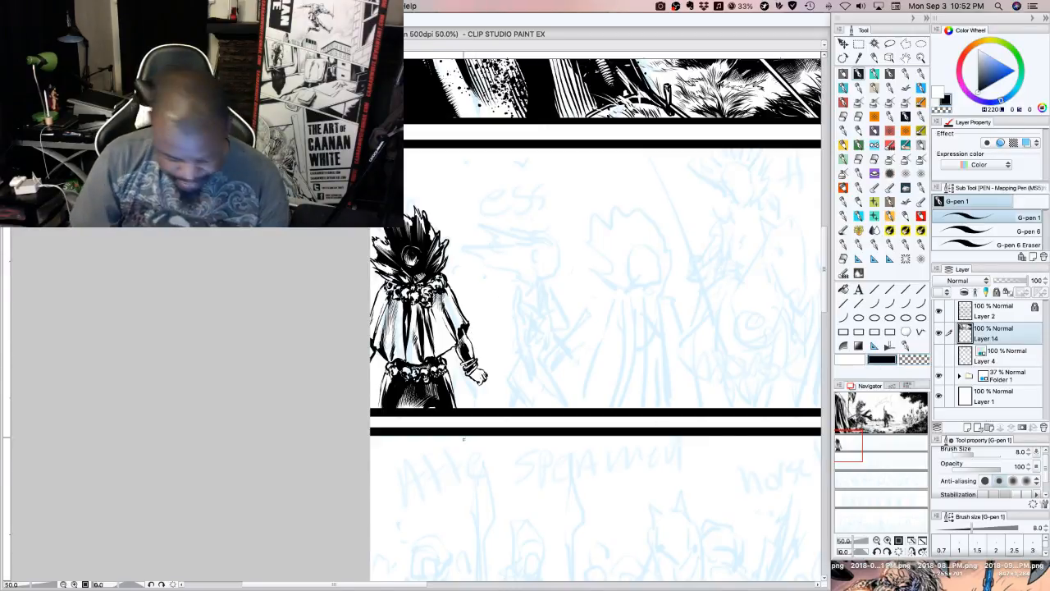
Ink the spear shaft through the leftmost figure's fist, from the panel border up to the binding beneath the spearhead
left_click_drag(475, 380, 466, 408)
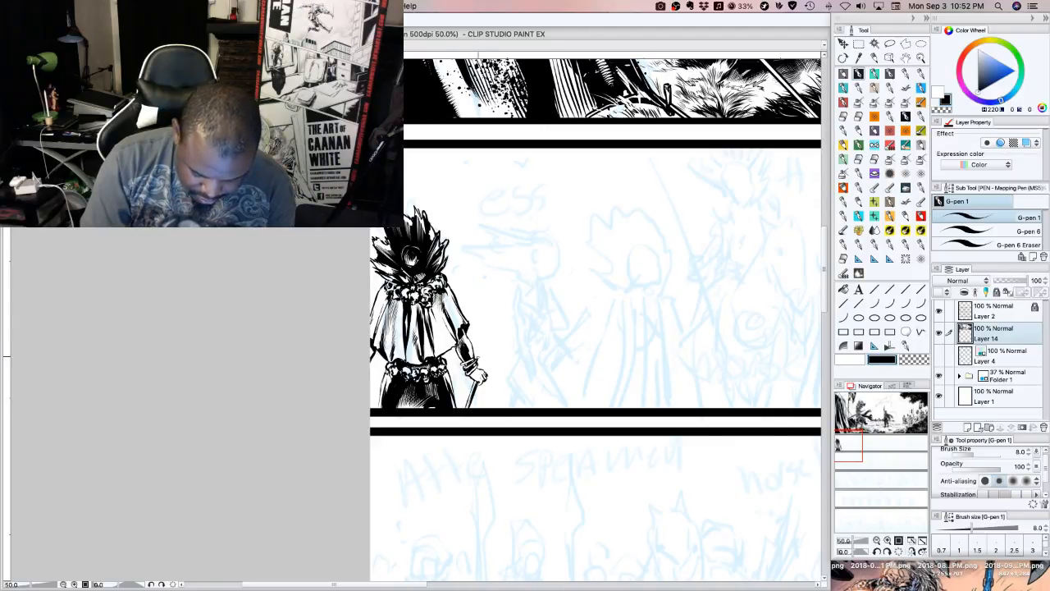
mouse_move(500, 302)
left_mouse_down()
mouse_move(480, 368)
mouse_move(515, 258)
left_mouse_up()
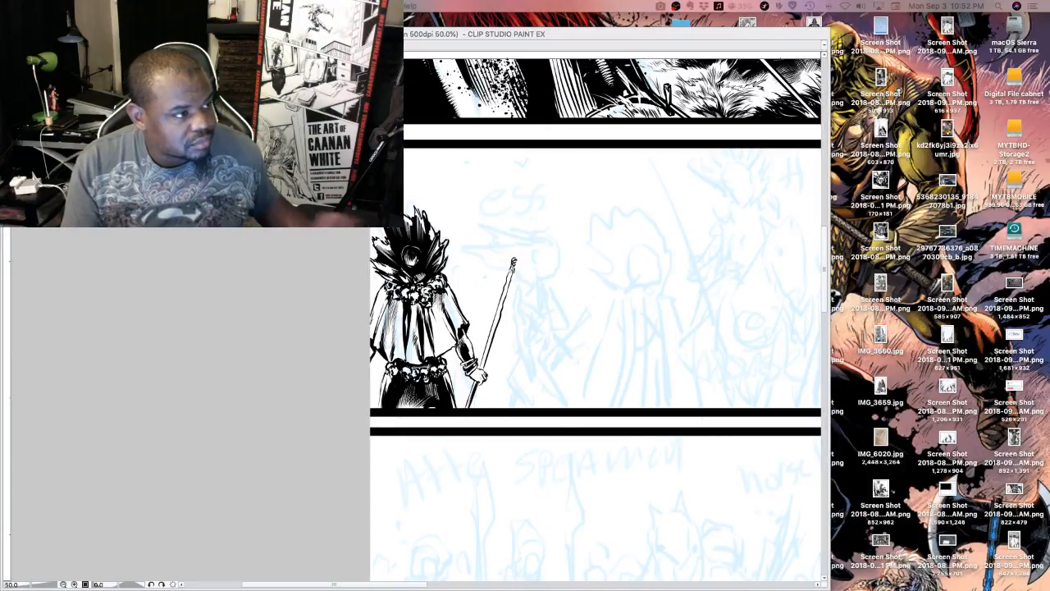
left_click(629, 365)
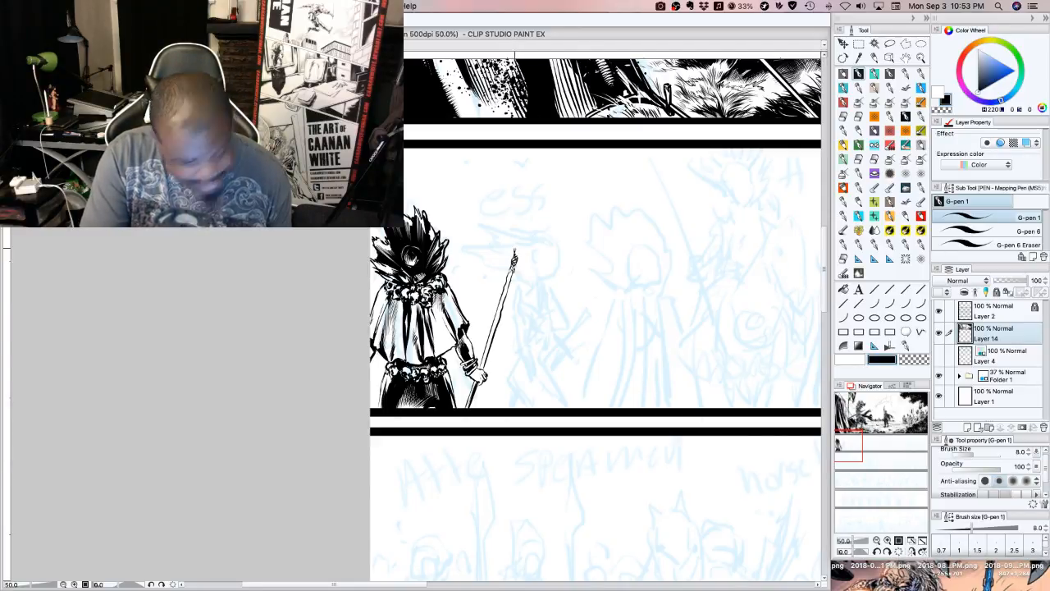
Ink the long pointed spearhead above the binding and darken its base with black shading
left_click_drag(514, 253, 526, 210)
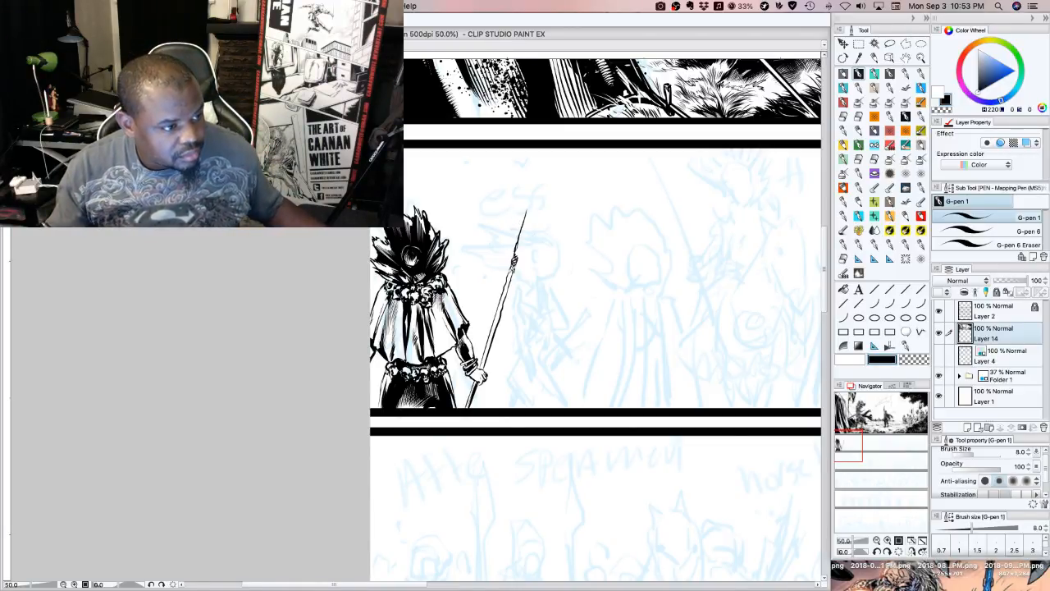
key("super+Tab")
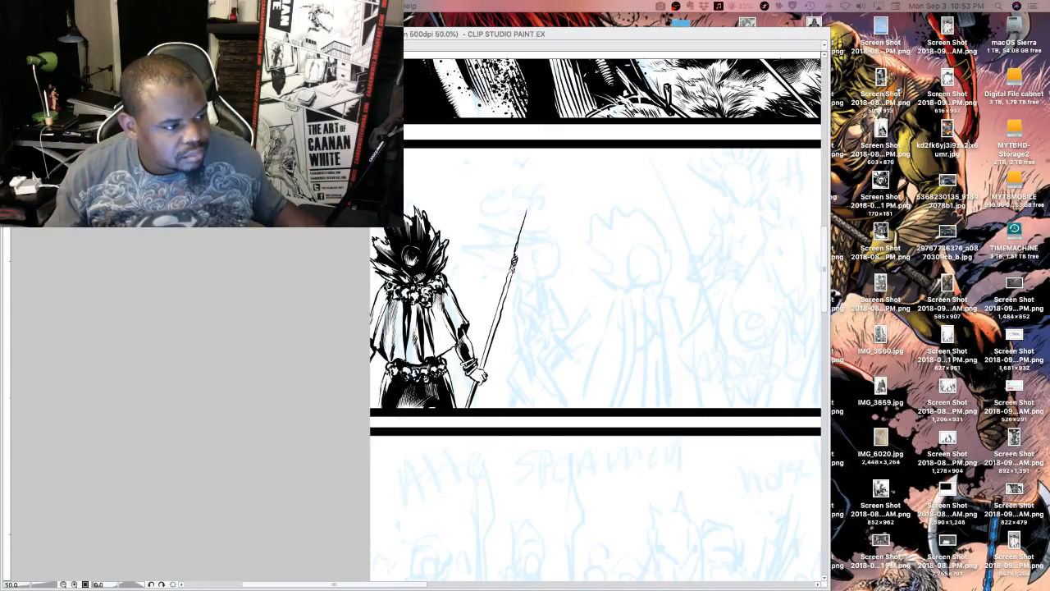
left_click(523, 249)
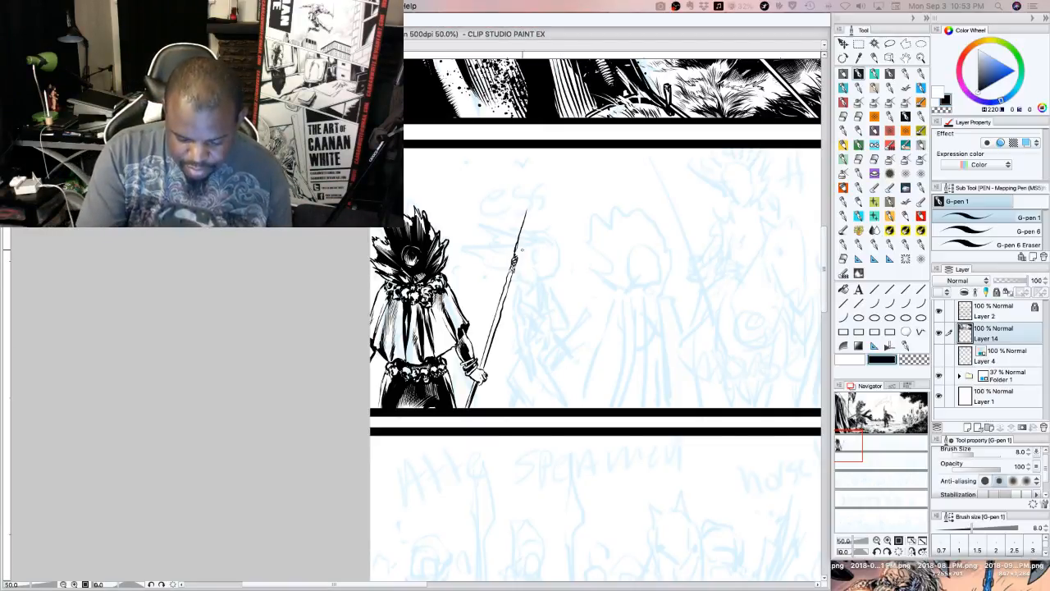
mouse_move(522, 248)
left_mouse_down()
mouse_move(516, 258)
mouse_move(539, 175)
left_mouse_up()
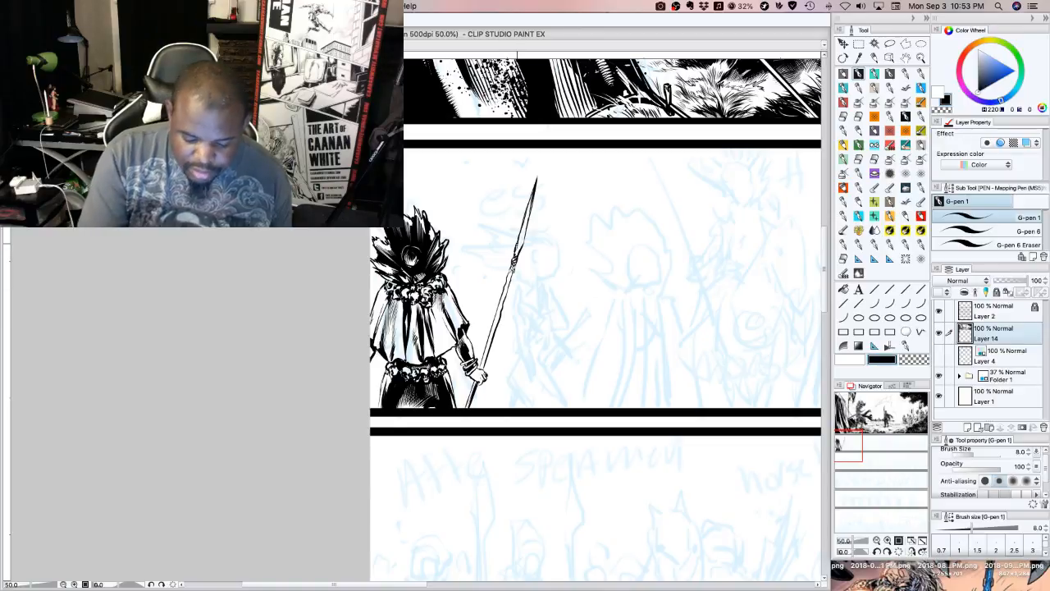
left_click_drag(515, 254, 526, 227)
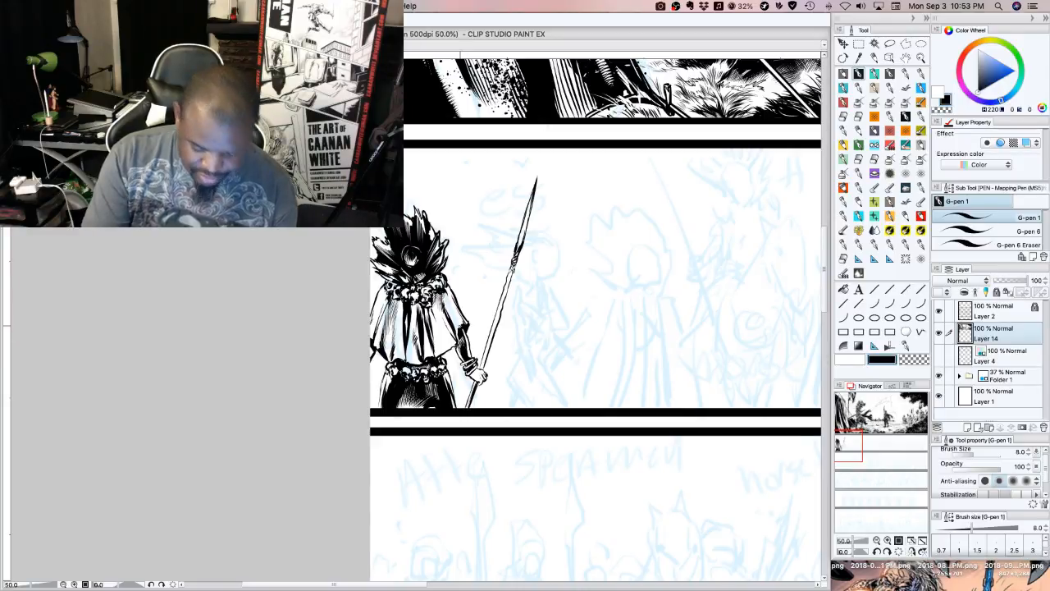
Touch up the forearm's black shading and carve thin highlights into the left thigh's shadow with transparent colour
left_click_drag(467, 351, 470, 360)
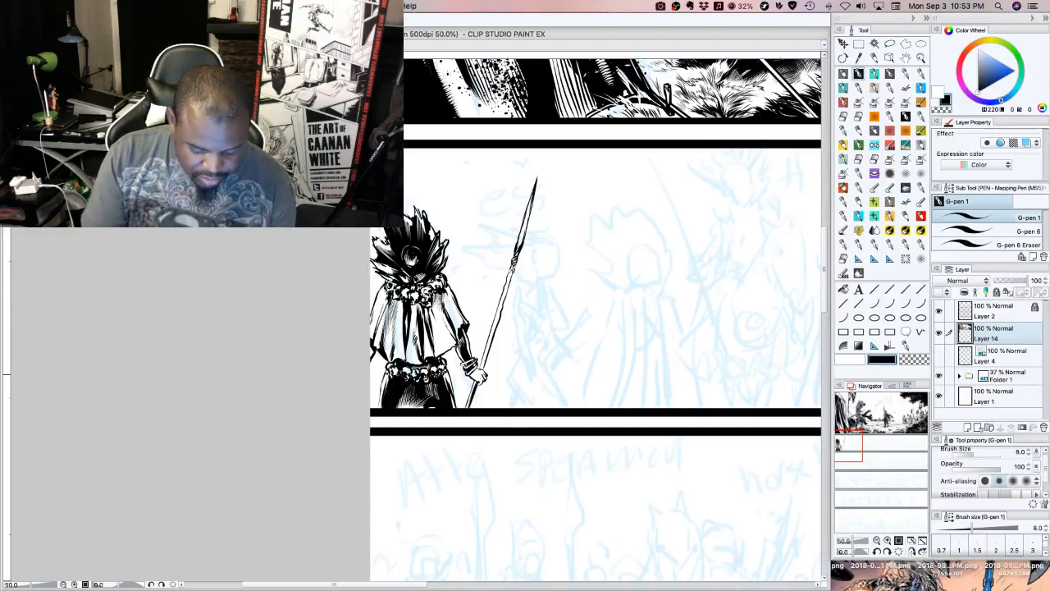
left_click(913, 363)
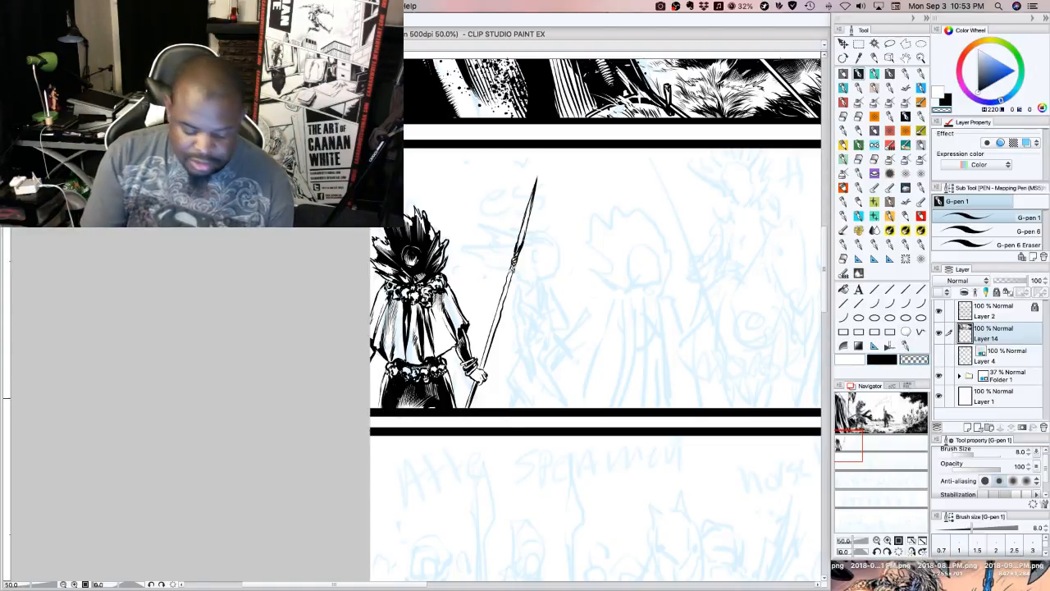
left_click_drag(385, 390, 382, 407)
left_click_drag(390, 384, 387, 395)
left_click_drag(395, 381, 382, 396)
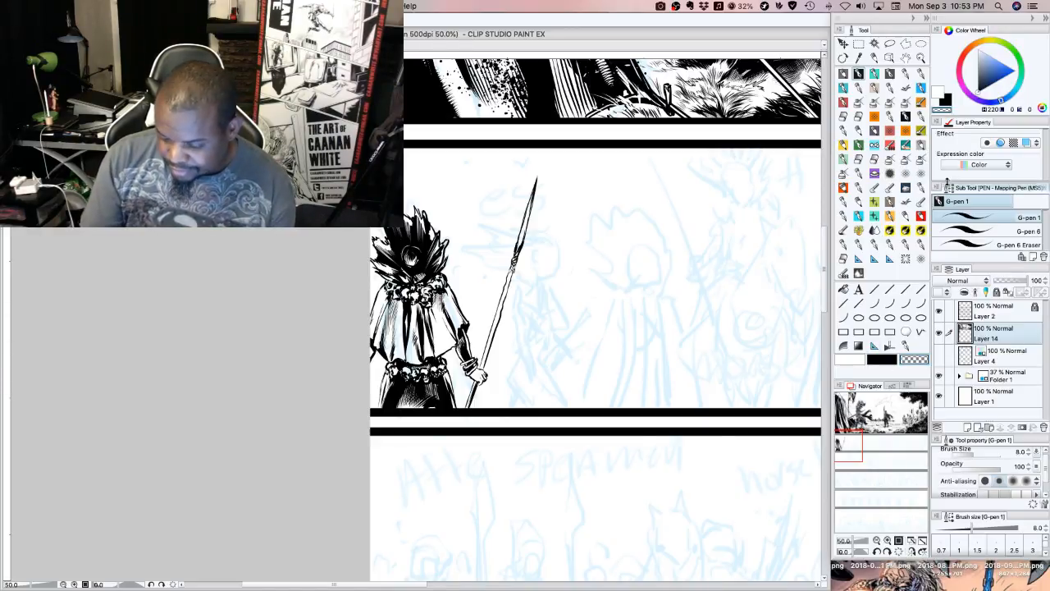
Add thin black hatching to the cape's right side with the size 5 stabilizer G-pen
left_click(874, 73)
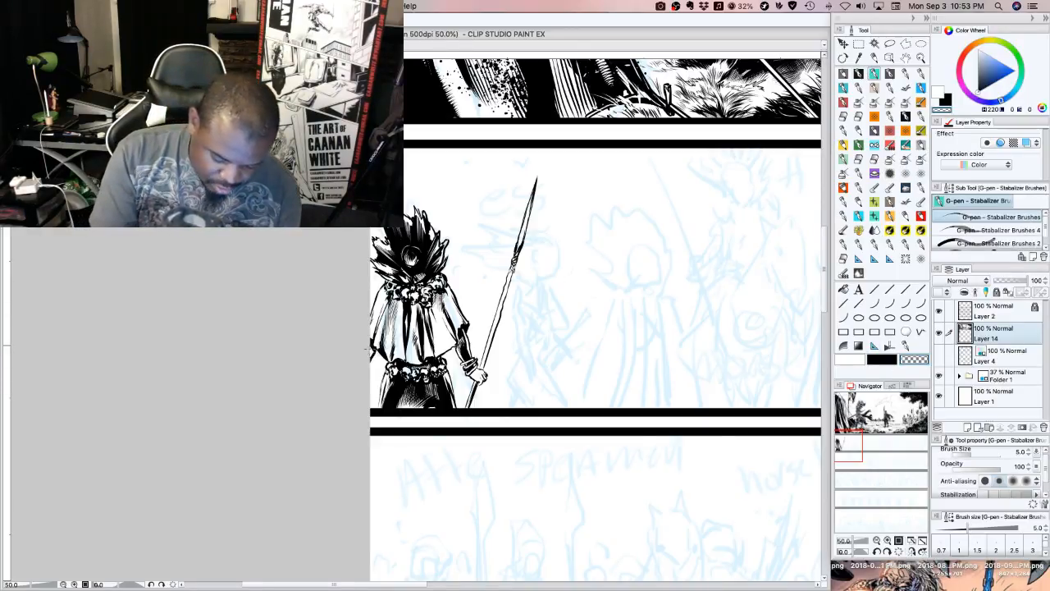
left_click(884, 360)
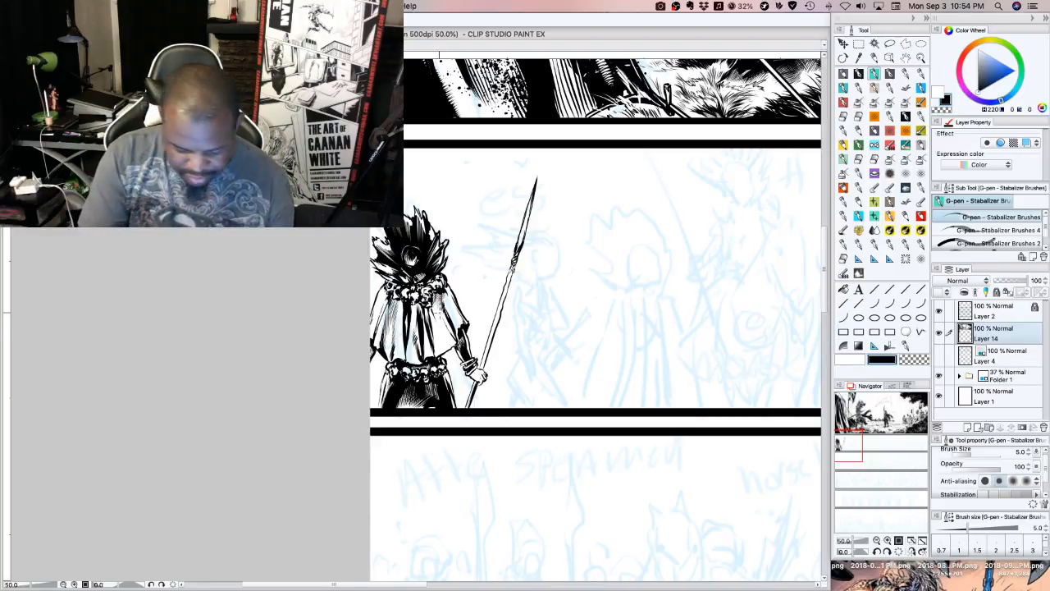
mouse_move(457, 321)
left_mouse_down()
mouse_move(451, 334)
mouse_move(458, 316)
left_mouse_up()
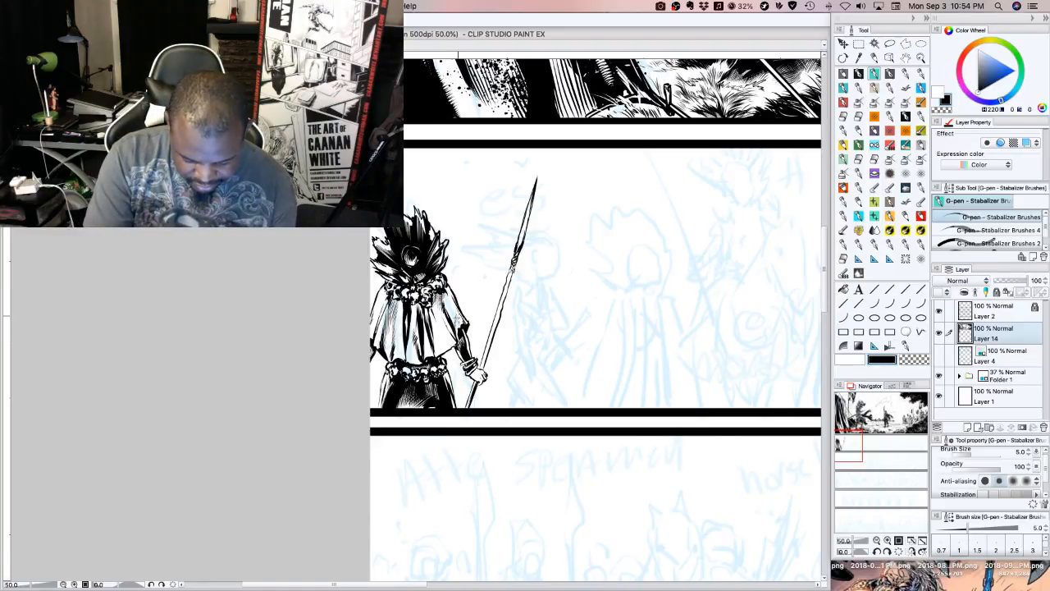
left_click_drag(434, 351, 449, 331)
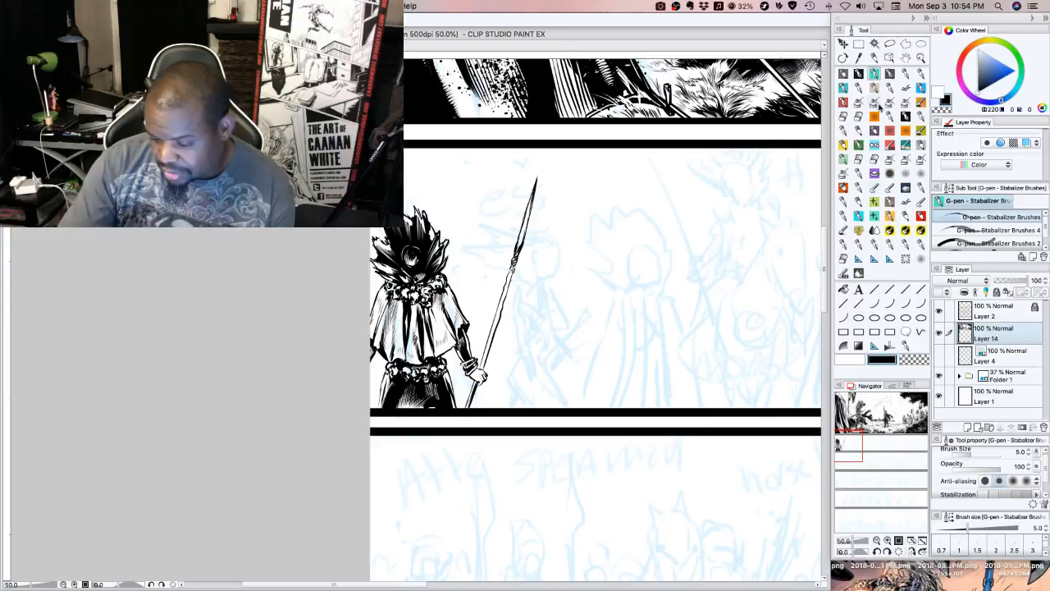
Roughen the leg edges below the skull belt with short fringe strokes, using the size 8 G-pen in transparent and black
left_click(858, 75)
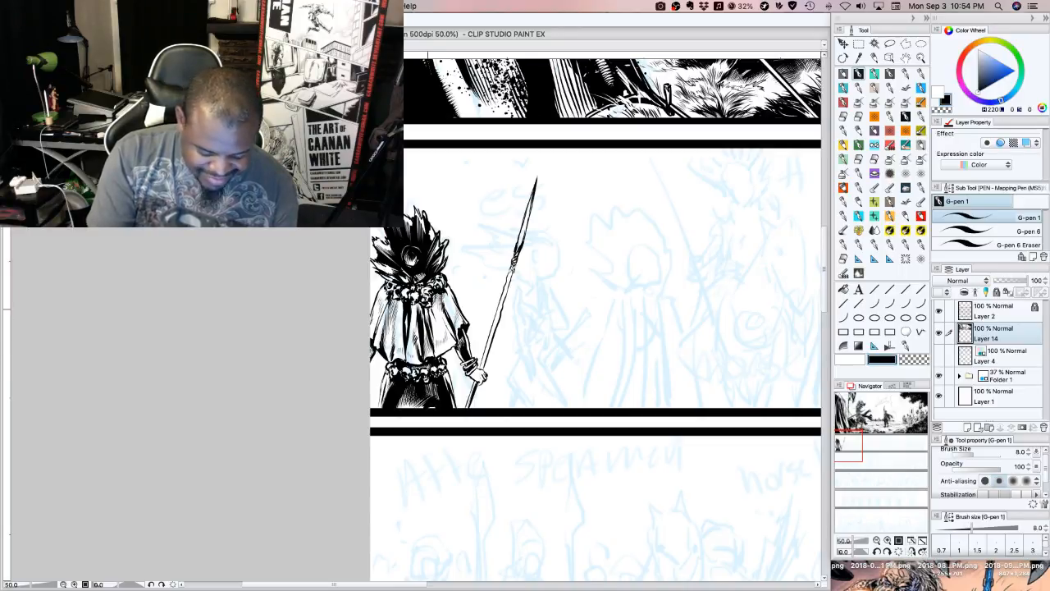
left_click(858, 359)
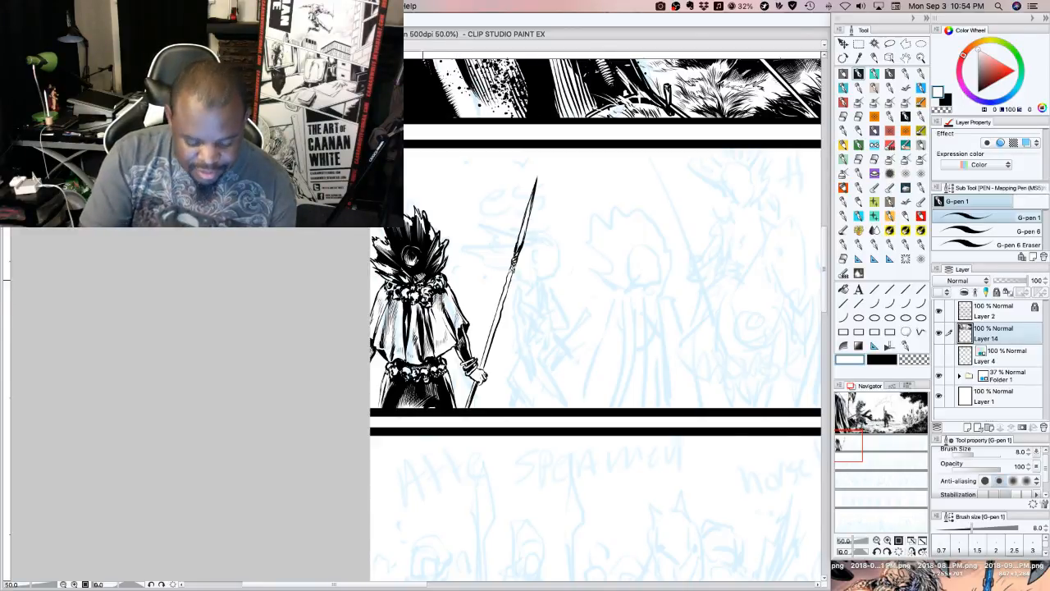
left_click(917, 358)
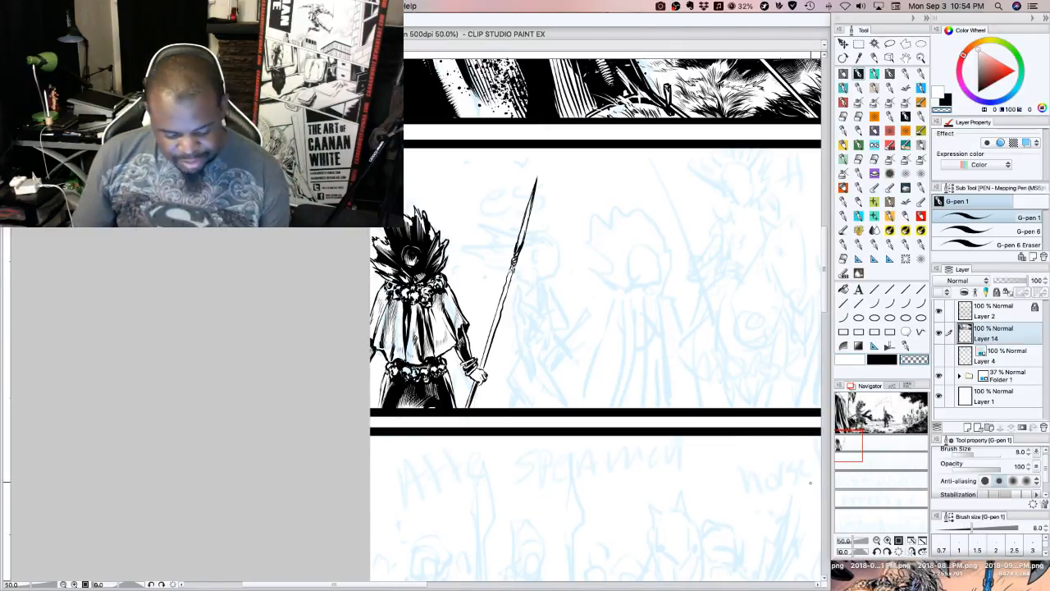
left_click(881, 362)
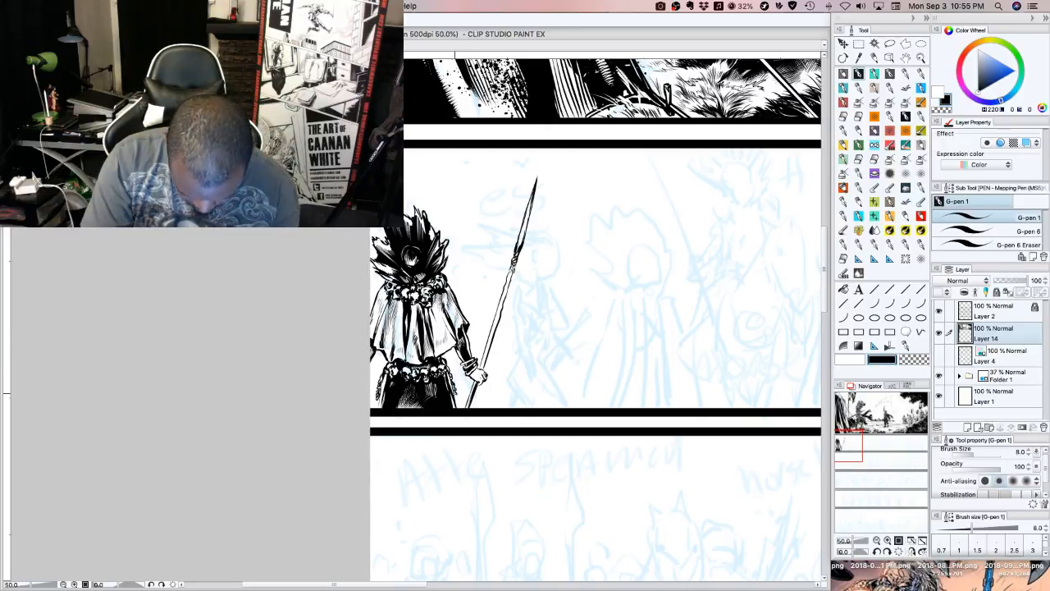
left_click_drag(455, 393, 459, 407)
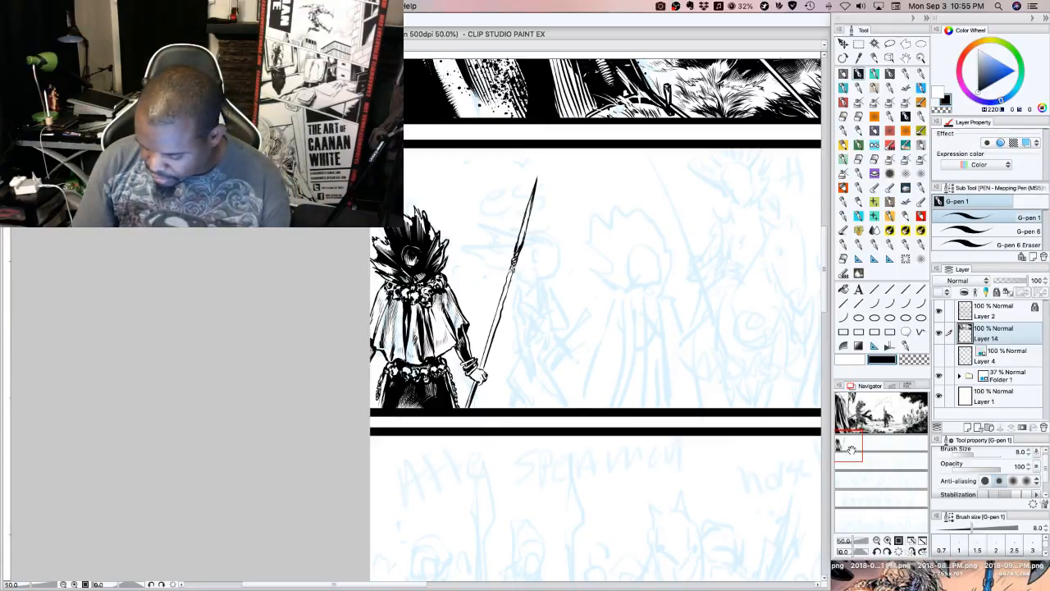
Thicken and shade the spear shaft in black between the spearhead binding and the hand
left_click_drag(852, 450, 861, 444)
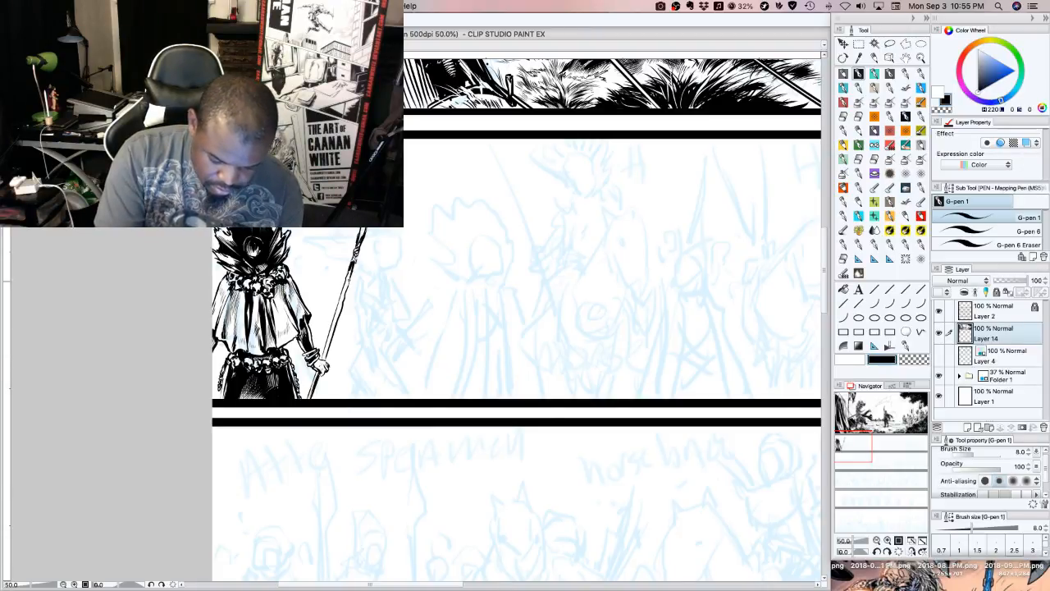
left_click_drag(350, 270, 329, 334)
left_click_drag(345, 290, 322, 362)
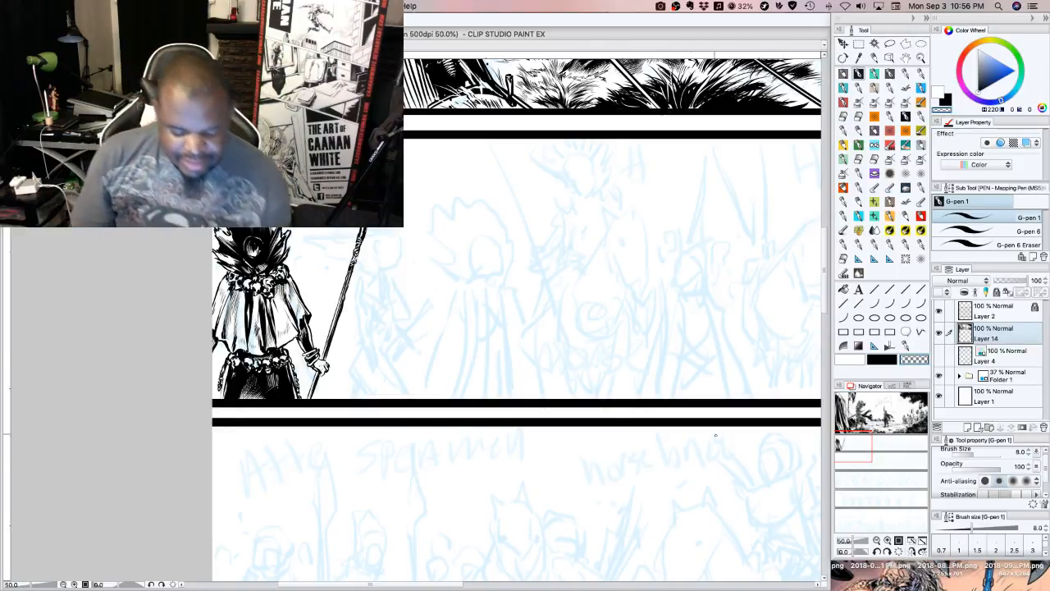
Ink the spiky hair outline of the next caped figure in black, and undo the last strokes on its lower left side
left_click(883, 361)
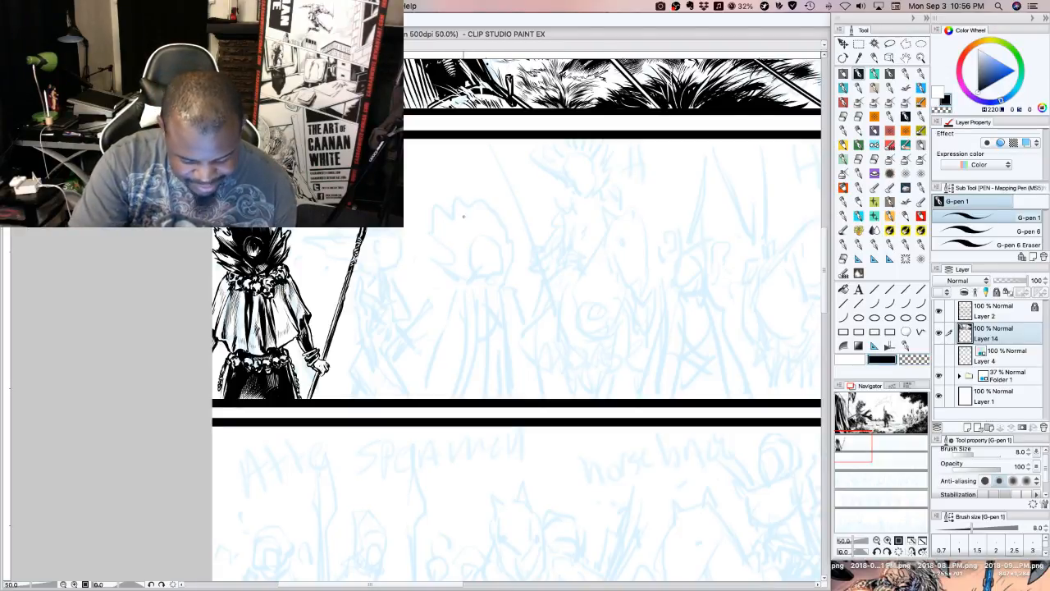
mouse_move(461, 197)
left_mouse_down()
mouse_move(471, 226)
mouse_move(508, 212)
mouse_move(461, 230)
left_mouse_up()
mouse_move(463, 213)
left_mouse_down()
mouse_move(455, 226)
mouse_move(450, 217)
left_mouse_up()
left_click_drag(457, 210, 444, 225)
left_click_drag(457, 220, 450, 234)
left_click_drag(454, 215, 440, 222)
left_click_drag(448, 220, 439, 233)
left_click_drag(507, 228, 503, 232)
mouse_move(518, 209)
left_mouse_down()
mouse_move(507, 226)
mouse_move(517, 217)
left_mouse_up()
mouse_move(519, 212)
left_mouse_down()
mouse_move(510, 240)
mouse_move(451, 251)
mouse_move(468, 258)
left_mouse_up()
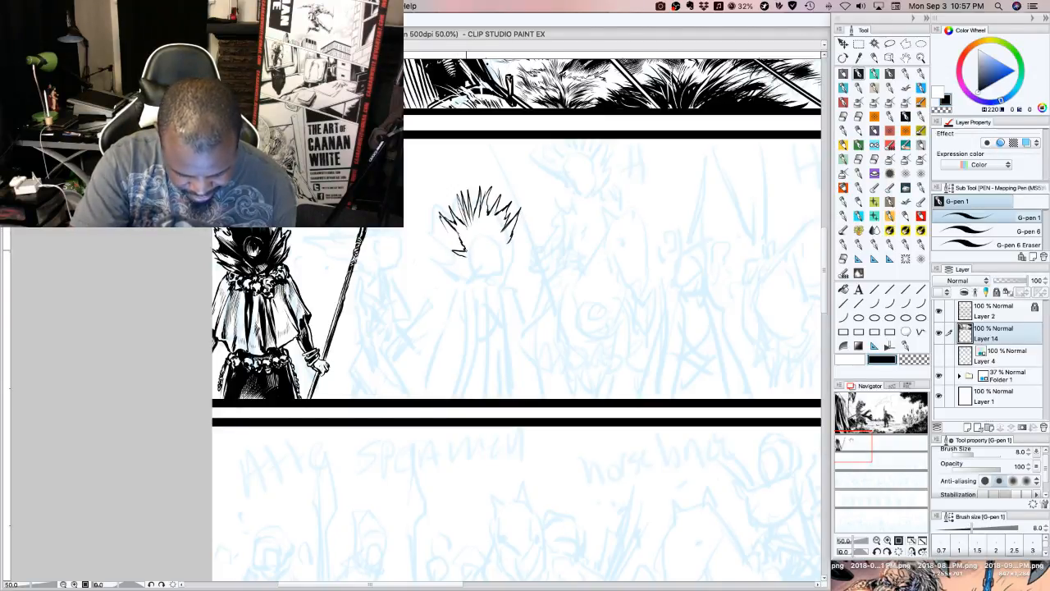
key("super+z")
key("super+z")
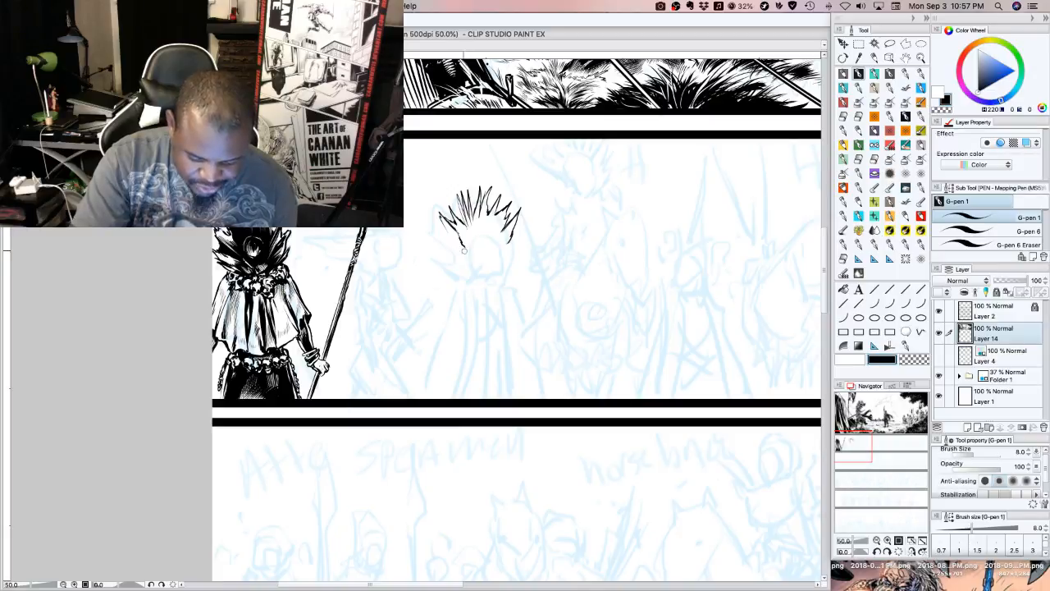
Ink the lower left hair spikes and close the hair outline with a curve along the base of the head
left_click_drag(453, 230, 444, 243)
mouse_move(449, 231)
left_mouse_down()
mouse_move(440, 241)
mouse_move(448, 247)
left_mouse_up()
left_click_drag(463, 238, 460, 249)
mouse_move(462, 233)
left_mouse_down()
mouse_move(457, 246)
mouse_move(481, 259)
left_mouse_up()
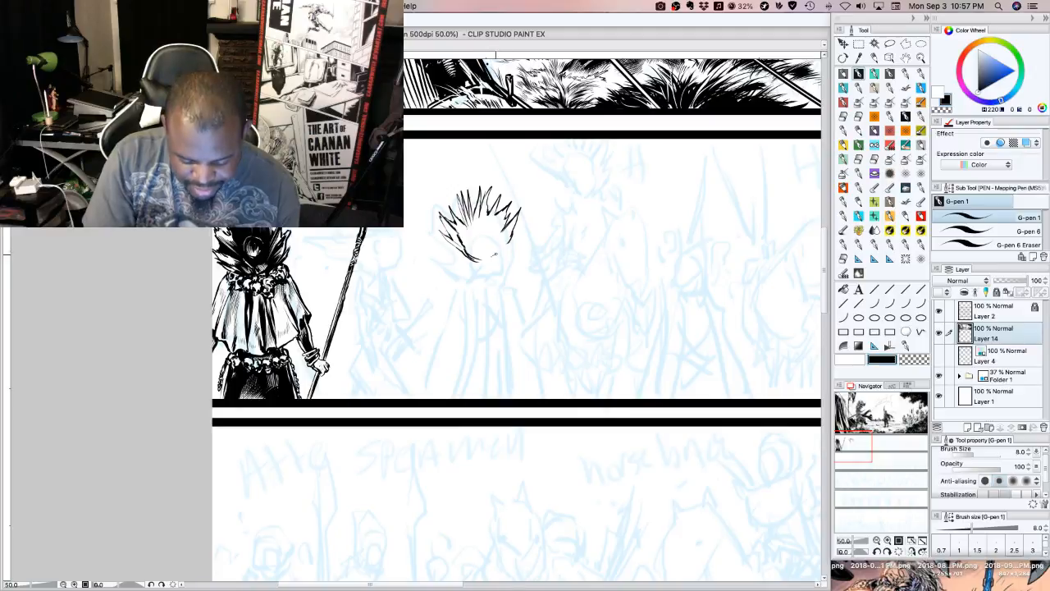
mouse_move(492, 248)
left_mouse_down()
mouse_move(503, 257)
mouse_move(476, 262)
left_mouse_up()
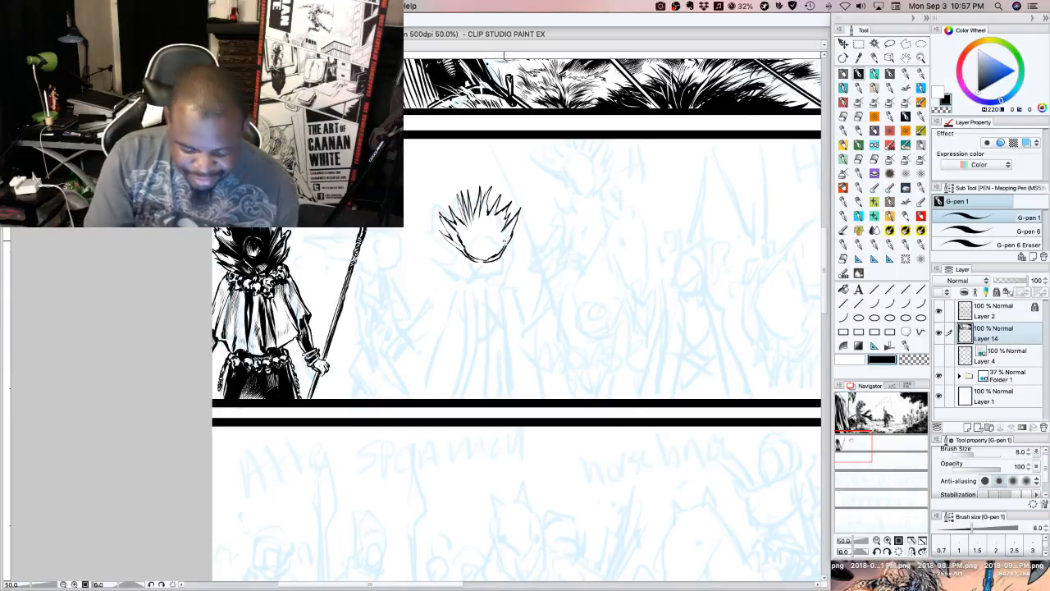
Outline the small round shape at the base of the hair and fill the hair's right side with solid black
left_click_drag(507, 240, 492, 251)
left_click_drag(495, 238, 474, 251)
left_click_drag(479, 245, 474, 257)
left_click_drag(480, 249, 474, 251)
mouse_move(493, 245)
left_mouse_down()
mouse_move(488, 259)
mouse_move(475, 242)
mouse_move(496, 240)
left_mouse_up()
left_click_drag(504, 222, 498, 234)
left_click_drag(504, 222, 498, 232)
left_click_drag(505, 213, 485, 236)
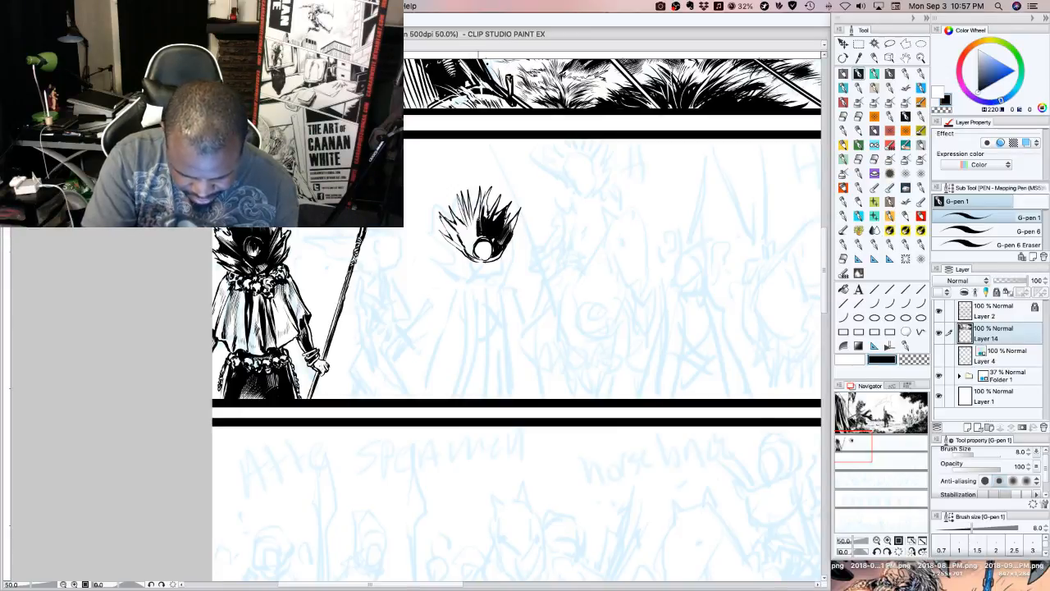
Fill the hair's left side and centre with black and add thin strokes to its outer and upper spikes
mouse_move(473, 232)
left_mouse_down()
mouse_move(467, 204)
mouse_move(468, 219)
mouse_move(459, 208)
left_mouse_up()
left_click_drag(474, 245, 471, 230)
left_click_drag(477, 242, 473, 233)
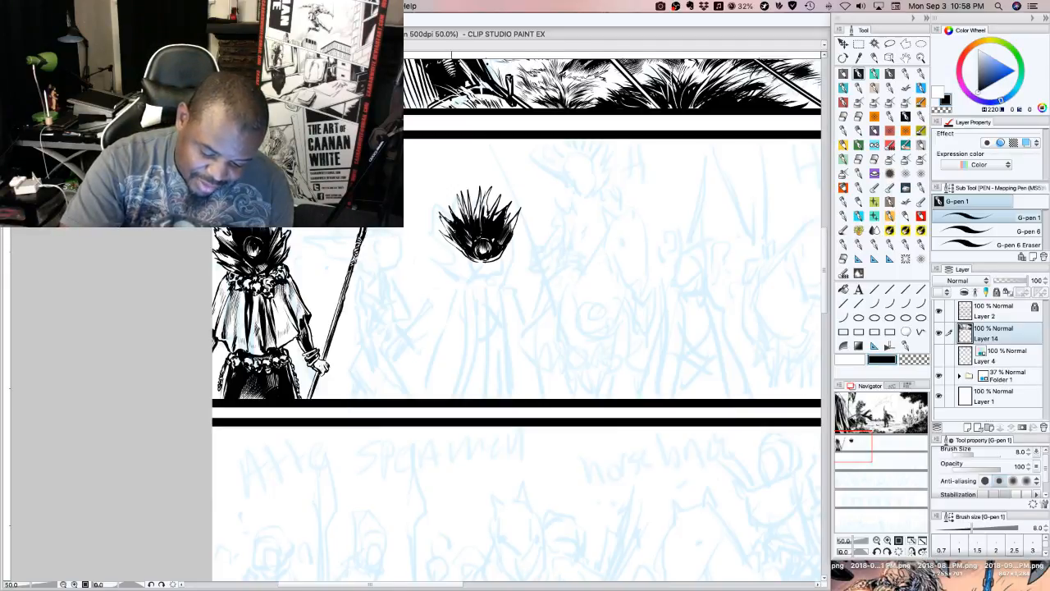
left_click_drag(441, 218, 449, 229)
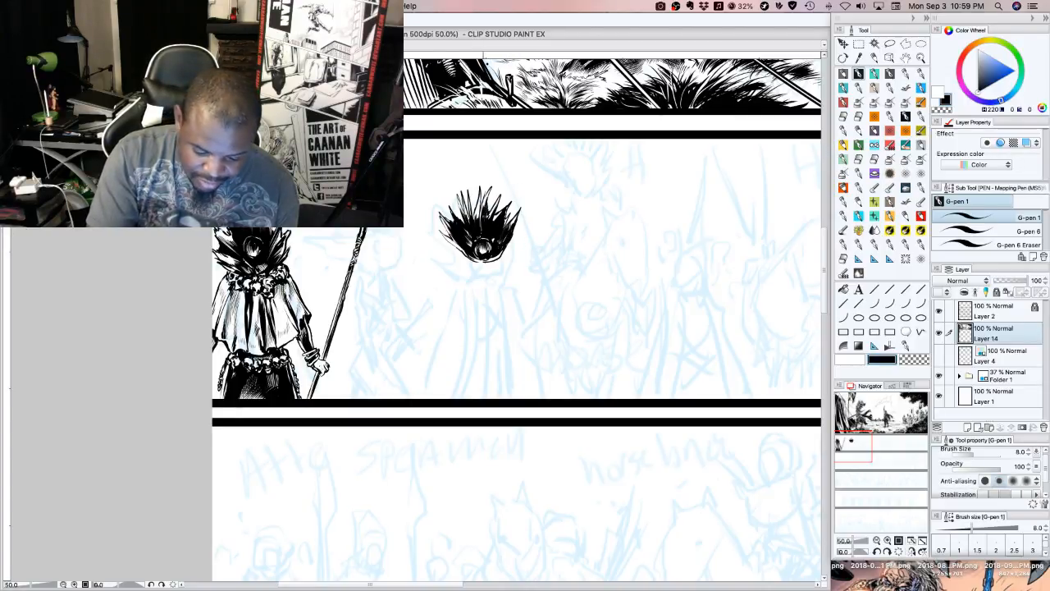
mouse_move(479, 195)
left_mouse_down()
mouse_move(479, 222)
mouse_move(473, 209)
left_mouse_up()
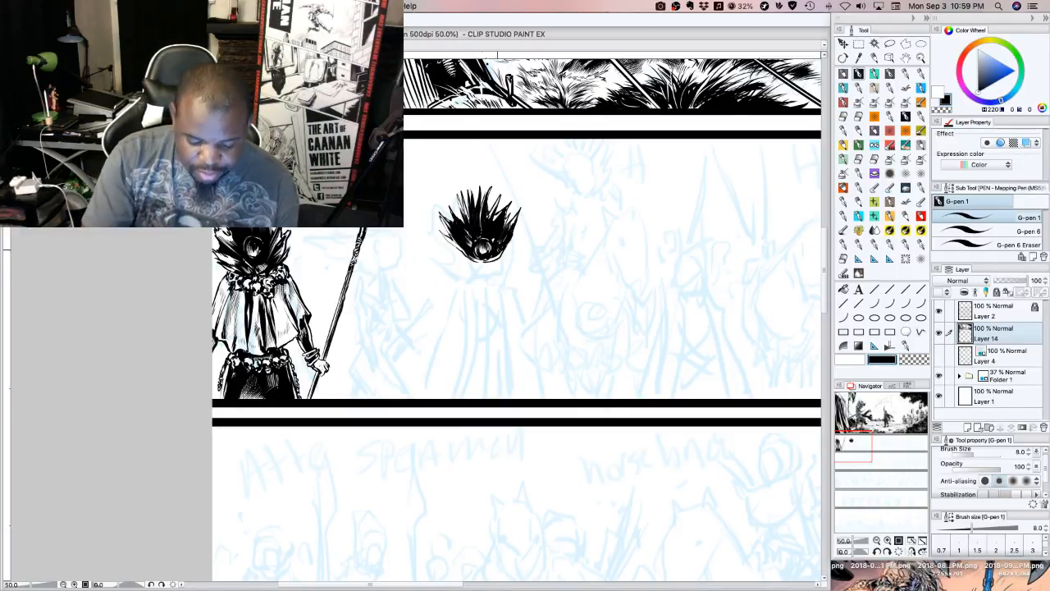
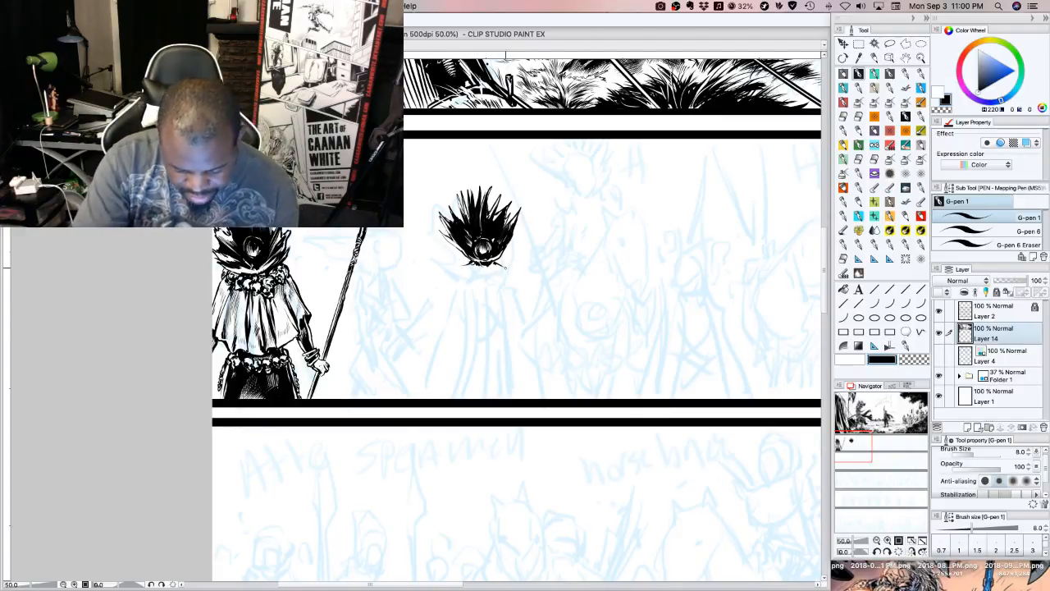
Ink the outline of the figure's cape below the hair, with sloping shoulders, flared sides and a wavy hem
mouse_move(463, 265)
left_mouse_down()
mouse_move(425, 329)
mouse_move(449, 342)
mouse_move(523, 336)
left_mouse_up()
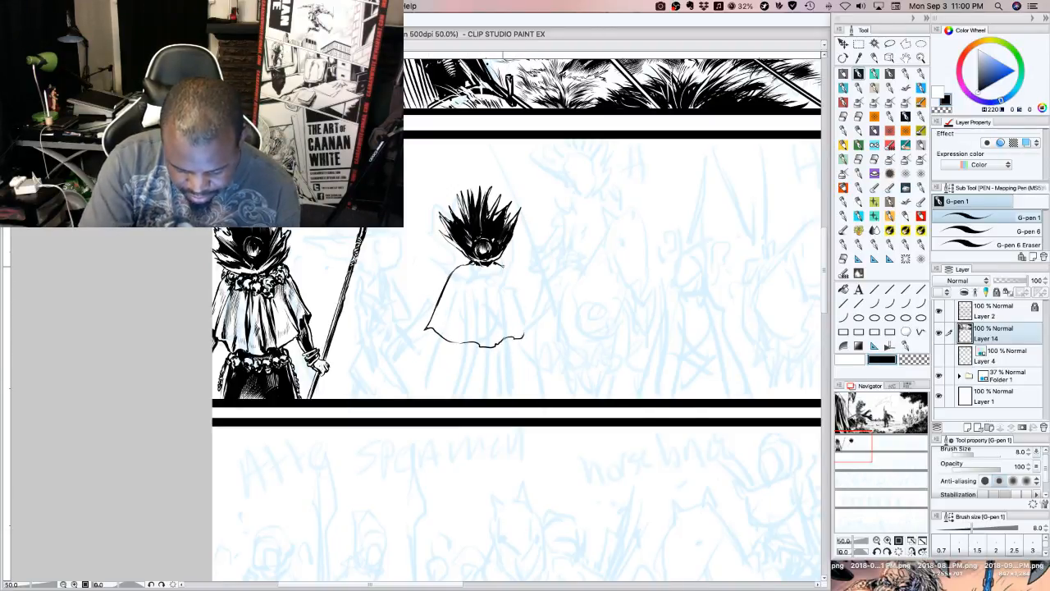
mouse_move(504, 266)
left_mouse_down()
mouse_move(522, 281)
mouse_move(537, 334)
left_mouse_up()
left_click_drag(530, 320, 535, 333)
left_click_drag(525, 296, 528, 314)
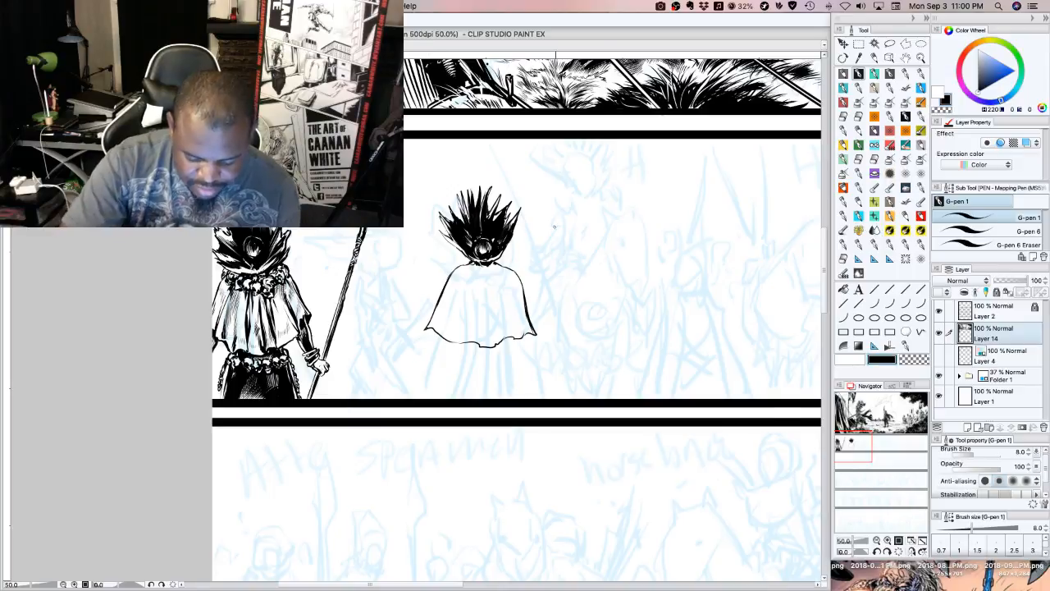
Erase the cape's top line around the neck with transparent colour and ink pointed black hair strands along the base of the head
left_click(916, 358)
mouse_move(470, 260)
left_mouse_down()
mouse_move(460, 248)
mouse_move(507, 247)
mouse_move(461, 258)
mouse_move(454, 243)
left_mouse_up()
left_click(882, 359)
mouse_move(465, 252)
left_mouse_down()
mouse_move(452, 241)
mouse_move(514, 244)
left_mouse_up()
mouse_move(497, 258)
left_mouse_down()
mouse_move(522, 240)
mouse_move(501, 254)
left_mouse_up()
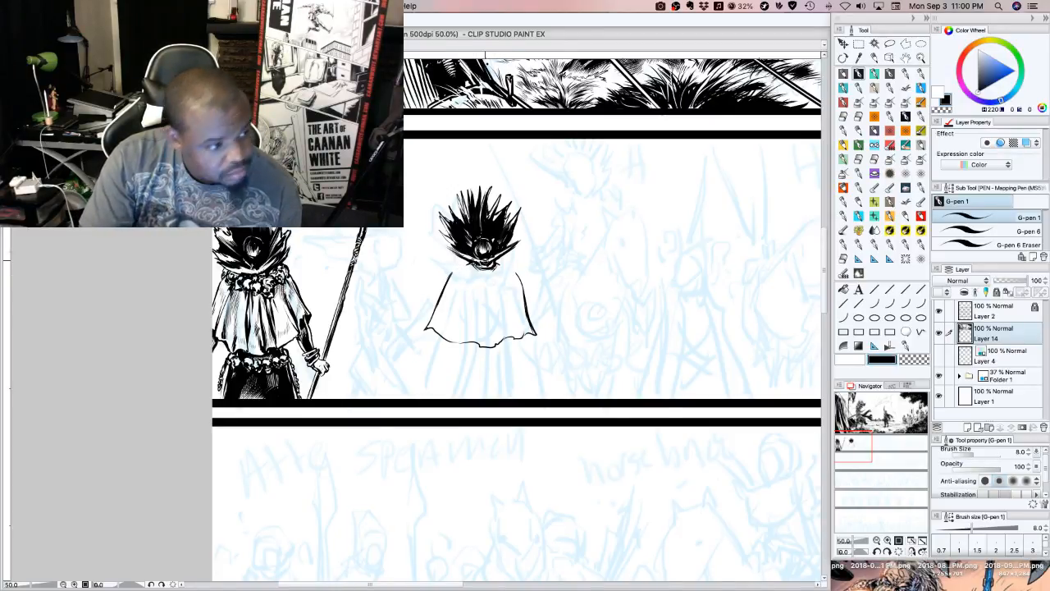
Ink a small tied knot on the cape's left shoulder and redraw the right shoulder line up to the collar
mouse_move(457, 265)
left_mouse_down()
mouse_move(466, 274)
mouse_move(469, 264)
mouse_move(468, 281)
left_mouse_up()
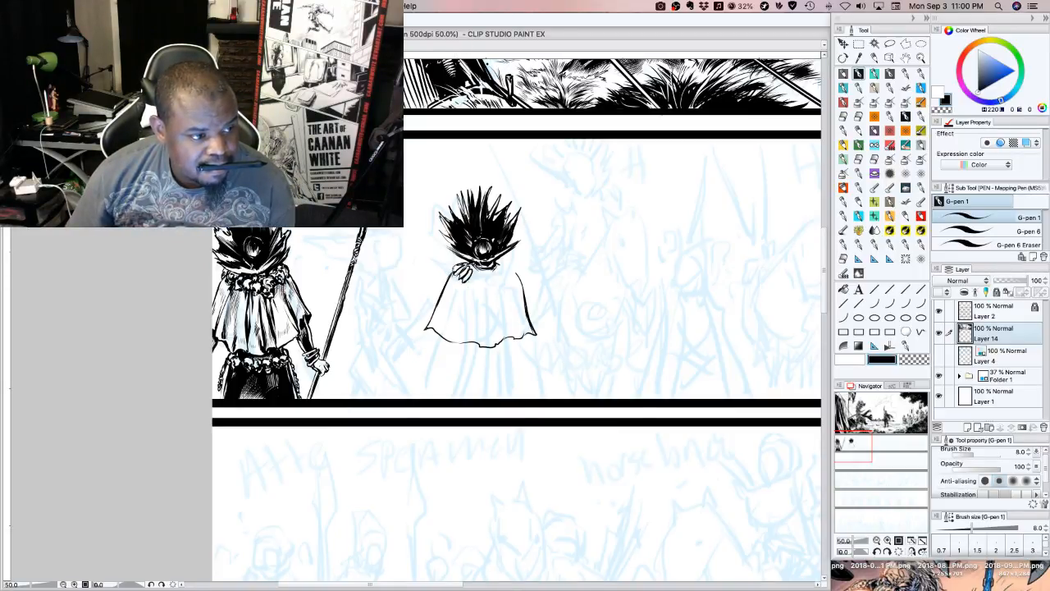
key("Tab")
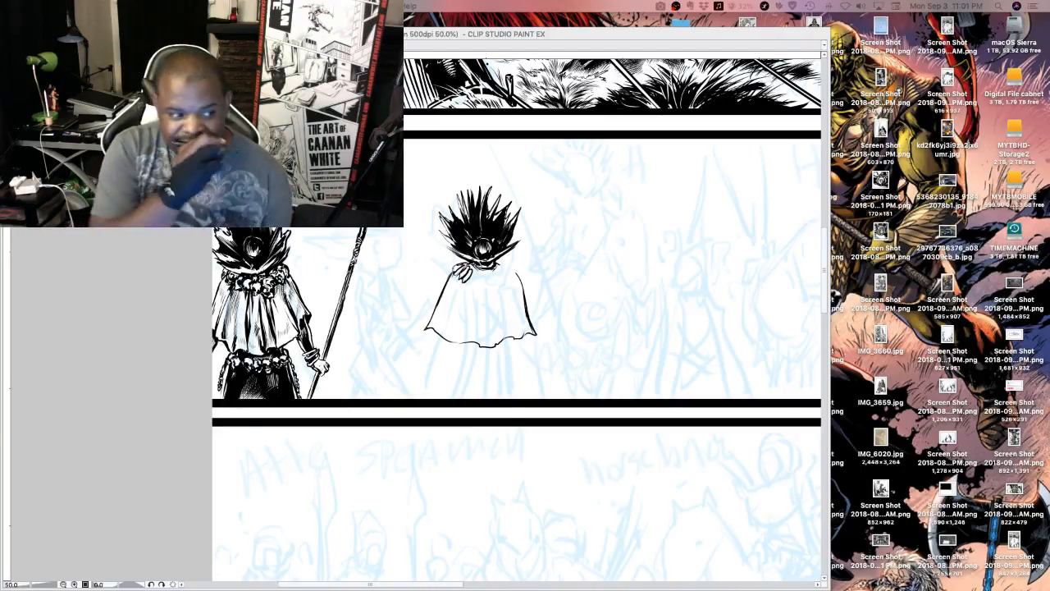
left_click(527, 287)
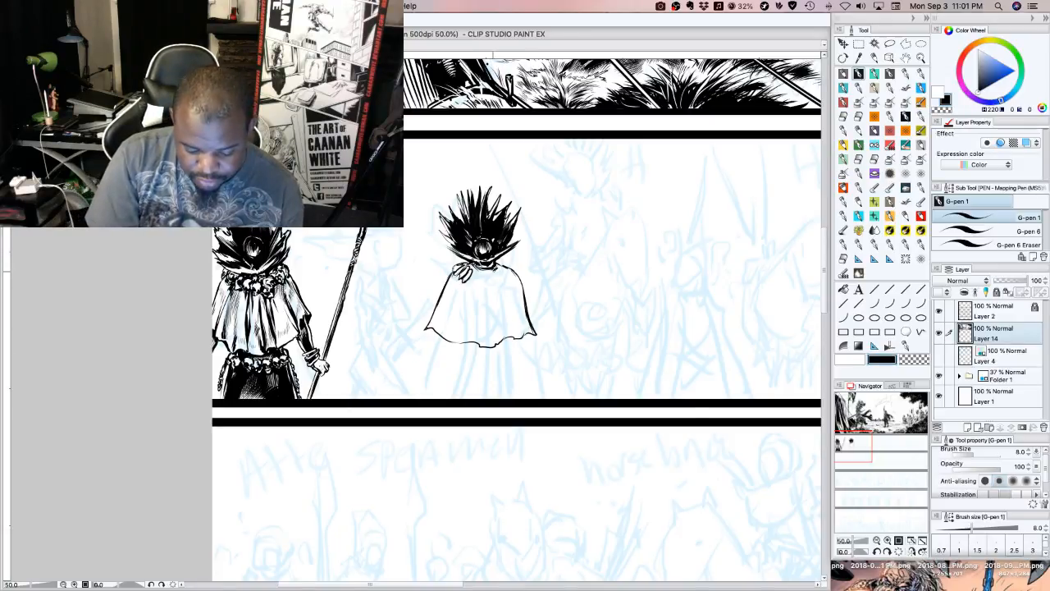
left_click_drag(494, 271, 483, 273)
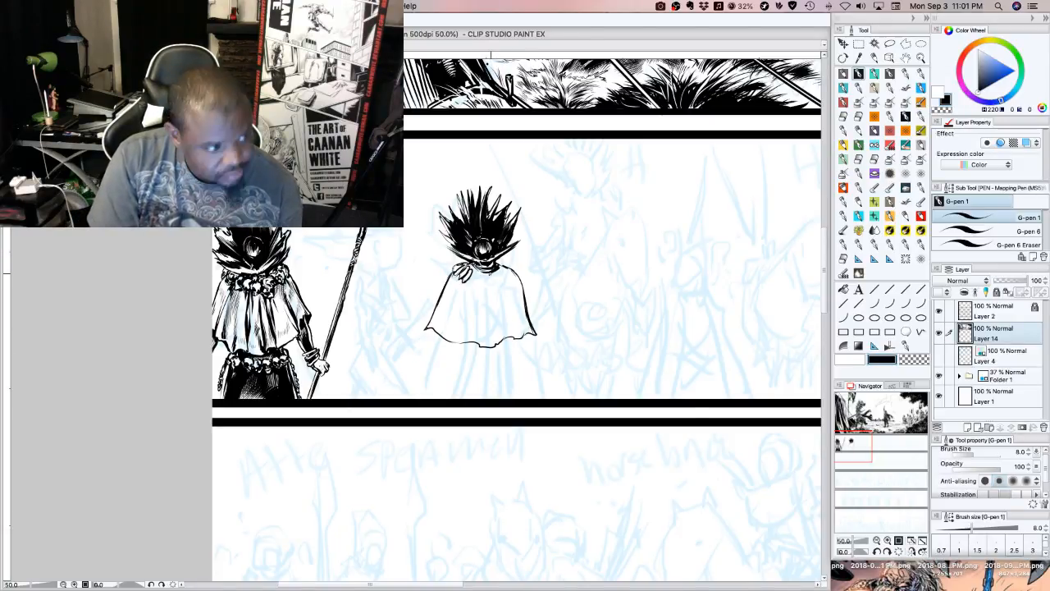
Ink tapered black fold shadows down the right half of the cape, from the collar to the hem
mouse_move(496, 335)
left_mouse_down()
mouse_move(495, 348)
mouse_move(494, 279)
mouse_move(497, 336)
left_mouse_up()
mouse_move(495, 282)
left_mouse_down()
mouse_move(501, 337)
mouse_move(516, 329)
mouse_move(506, 316)
mouse_move(518, 333)
mouse_move(496, 274)
left_mouse_up()
left_click_drag(500, 283, 495, 272)
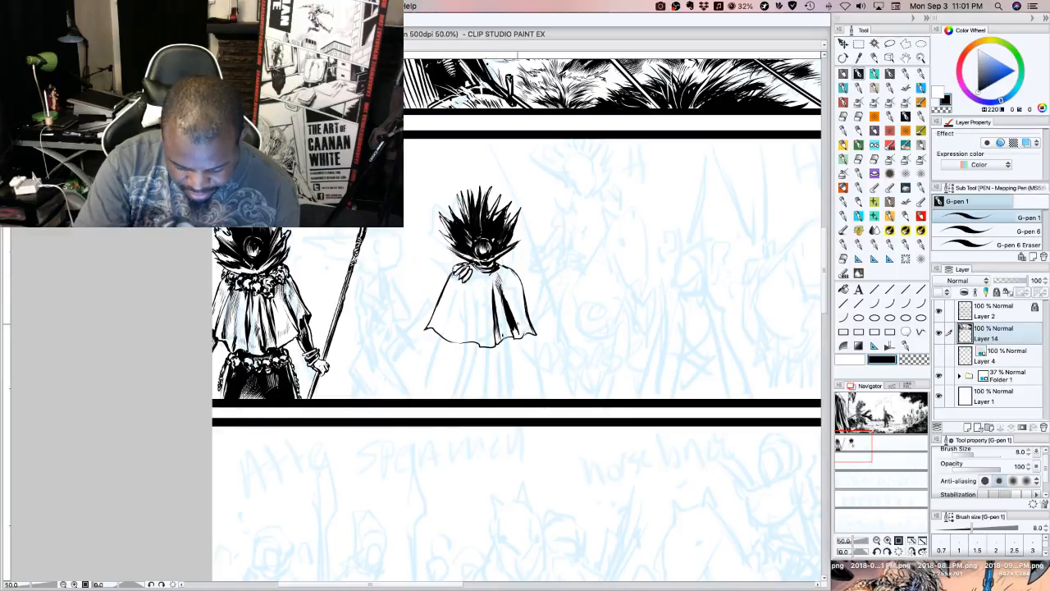
left_click_drag(523, 337, 519, 311)
left_click_drag(520, 332, 511, 283)
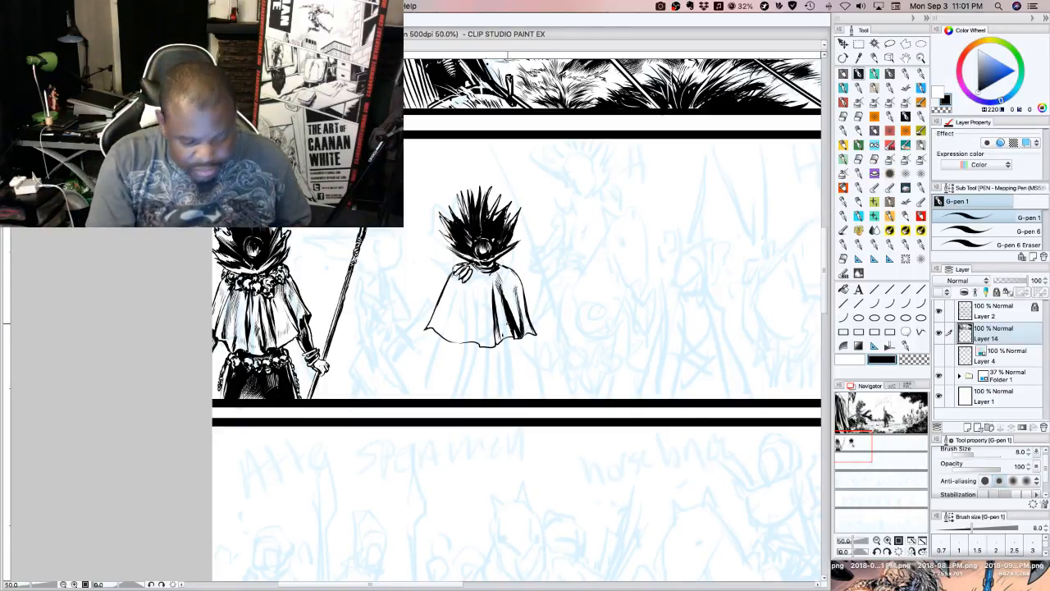
left_click_drag(502, 337, 500, 310)
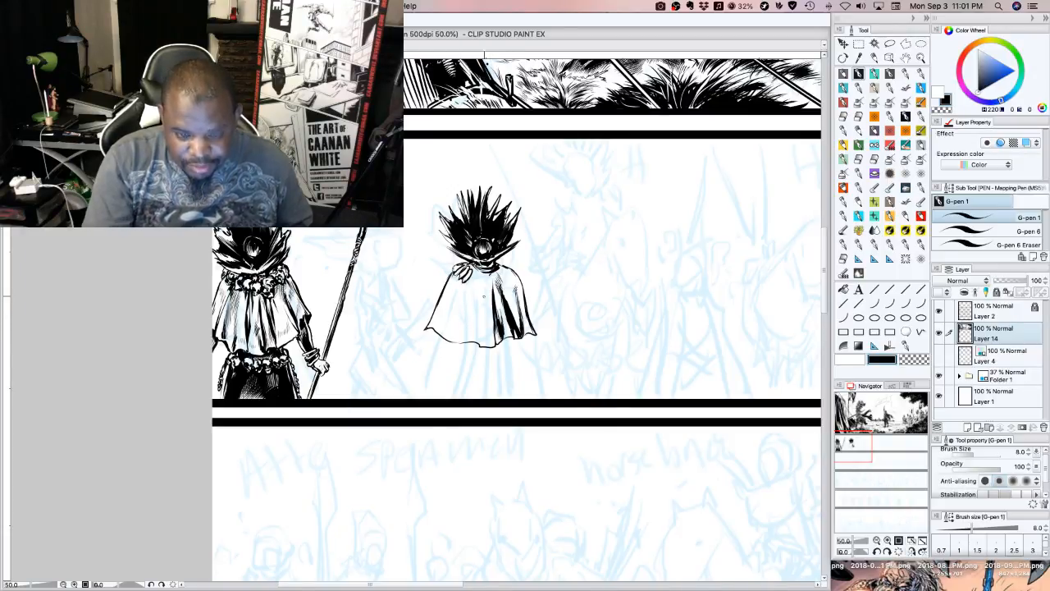
Ink a heavy black fold down the middle of the cape, with finer strokes tapering up beside it
left_click_drag(481, 345, 478, 289)
left_click_drag(482, 335, 483, 304)
mouse_move(482, 331)
left_mouse_down()
mouse_move(478, 289)
mouse_move(481, 270)
mouse_move(493, 277)
mouse_move(492, 268)
mouse_move(491, 293)
mouse_move(487, 282)
left_mouse_up()
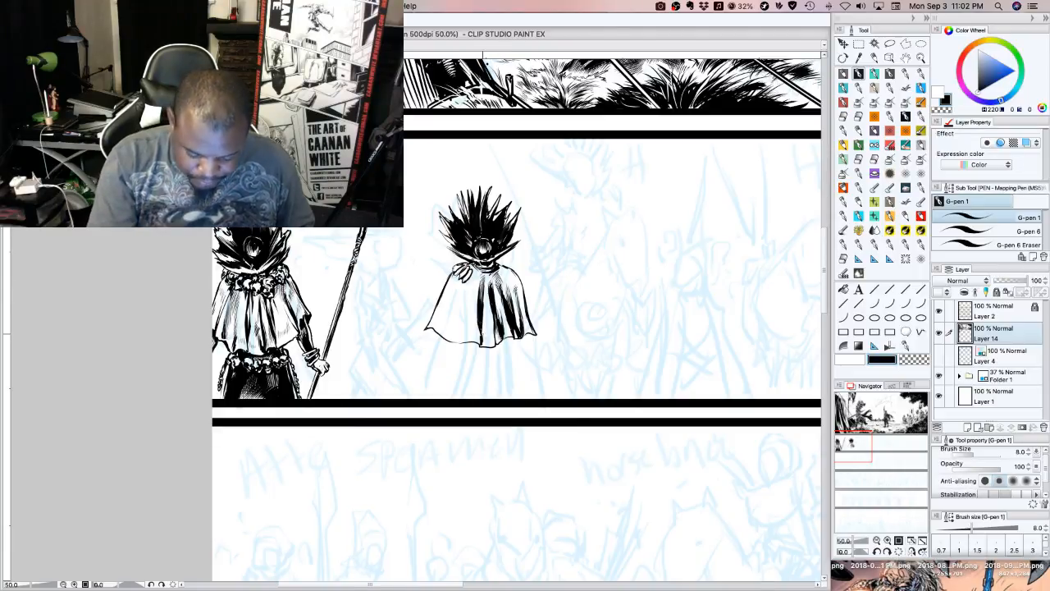
left_click_drag(482, 315, 488, 344)
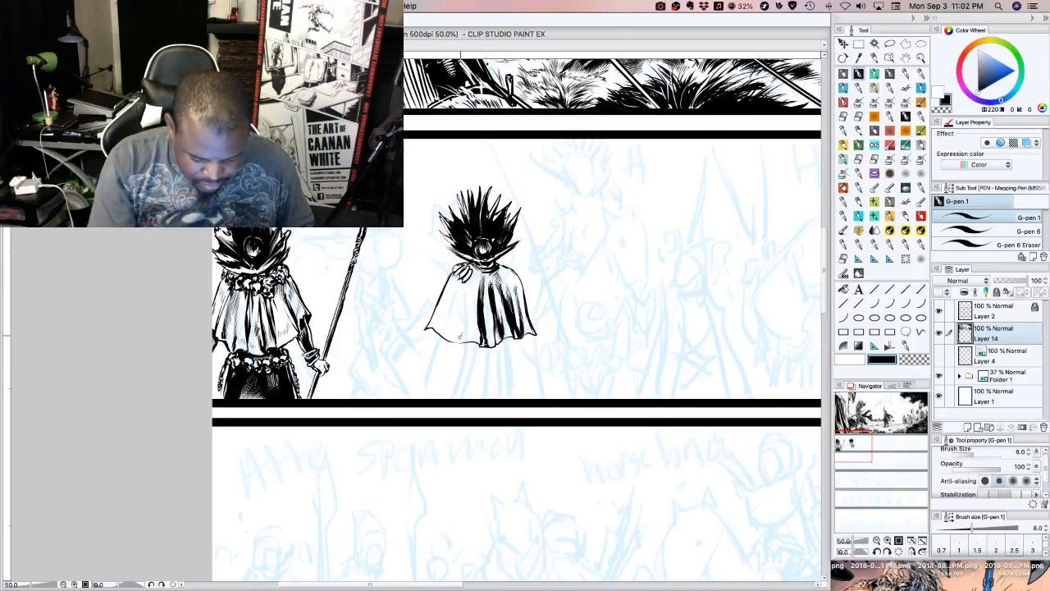
Ink hatched fold lines across the left half of the cape and thicken the hem beneath them
left_click_drag(460, 336, 469, 280)
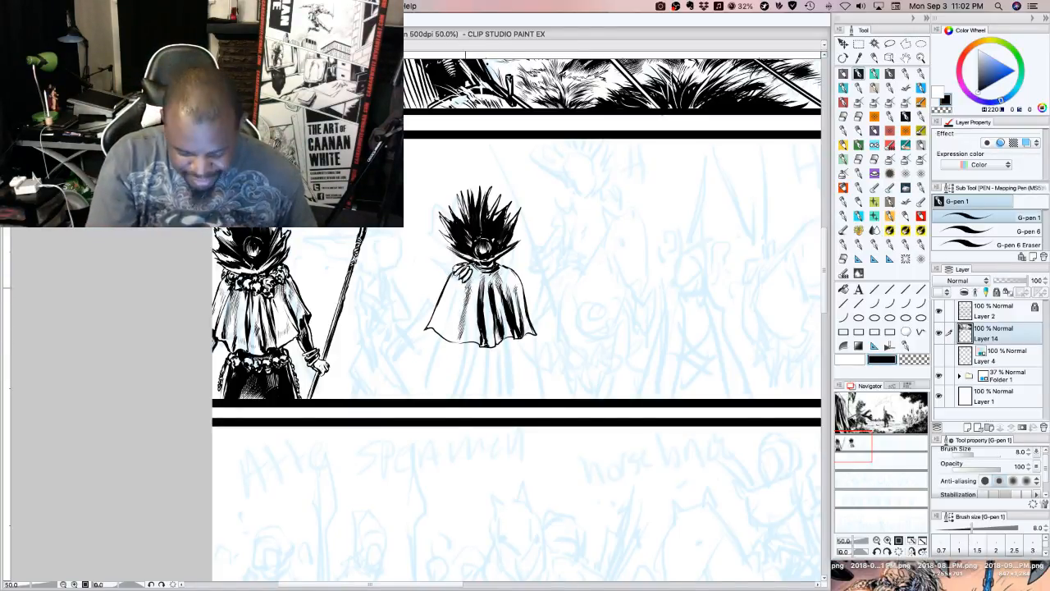
left_click_drag(435, 328, 448, 297)
left_click_drag(432, 320, 451, 290)
left_click_drag(446, 293, 453, 285)
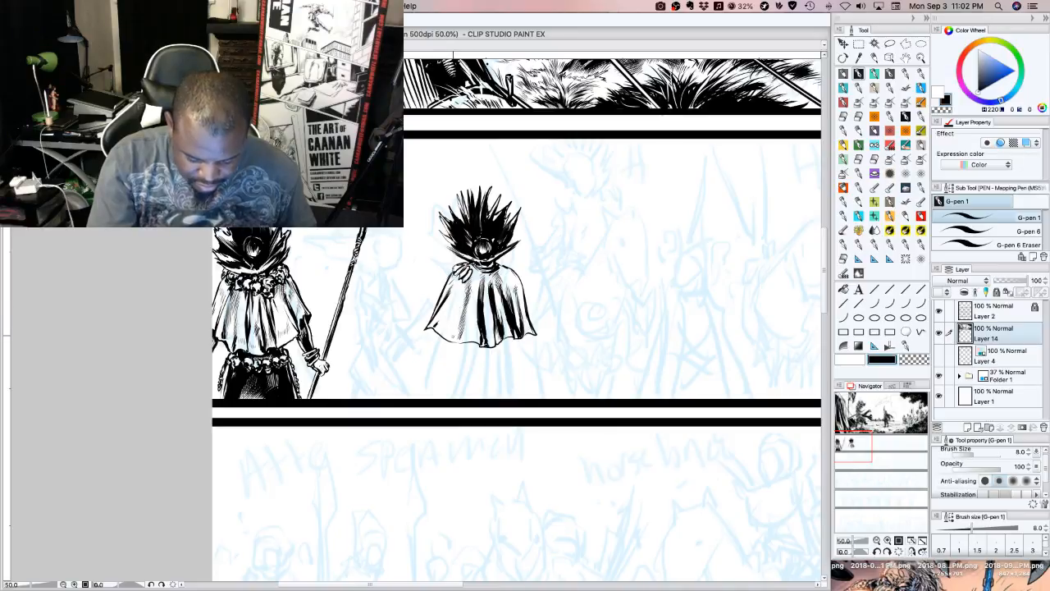
mouse_move(454, 338)
left_mouse_down()
mouse_move(455, 291)
mouse_move(455, 310)
left_mouse_up()
left_click_drag(456, 322, 457, 302)
left_click_drag(459, 315, 456, 287)
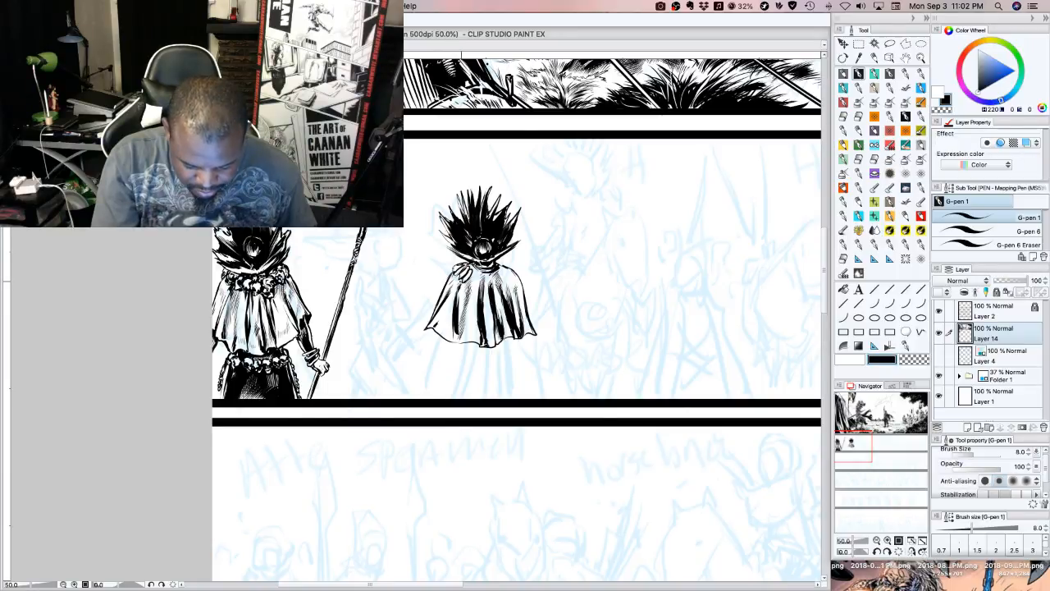
left_click_drag(451, 341, 454, 338)
mouse_move(451, 341)
left_mouse_down()
mouse_move(441, 334)
mouse_move(473, 341)
left_mouse_up()
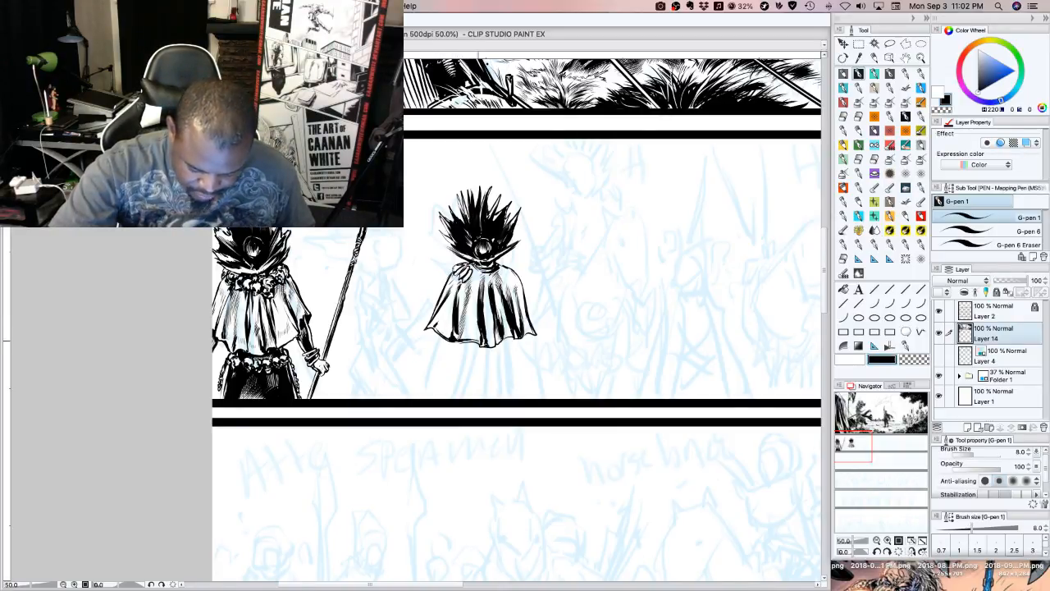
Add thin fold strokes under the collar and touch up the neck and the cape's left edge
left_click_drag(482, 282, 476, 302)
left_click_drag(479, 272, 478, 282)
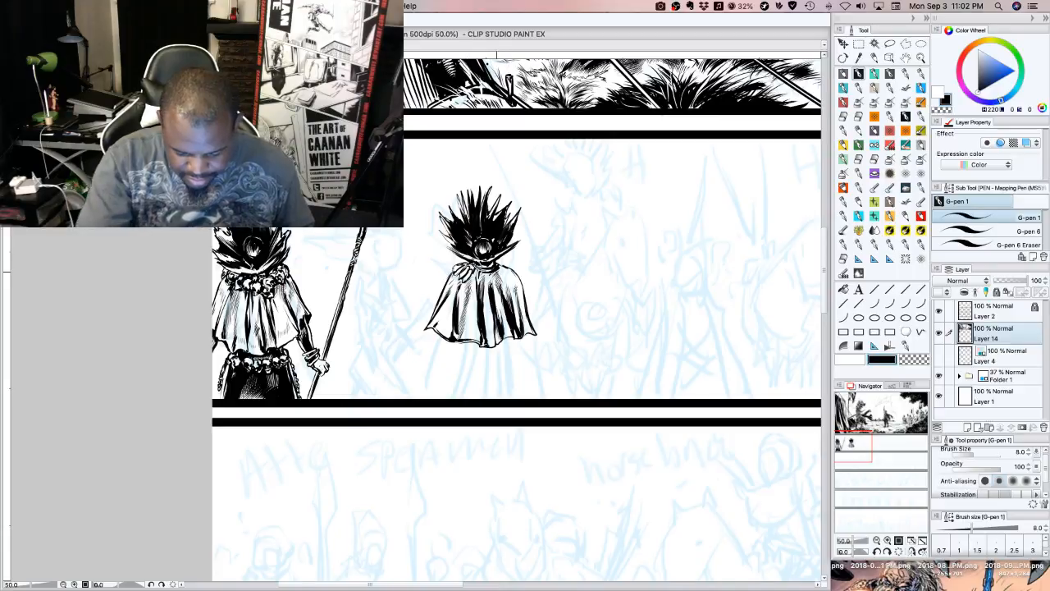
left_click_drag(498, 267, 506, 278)
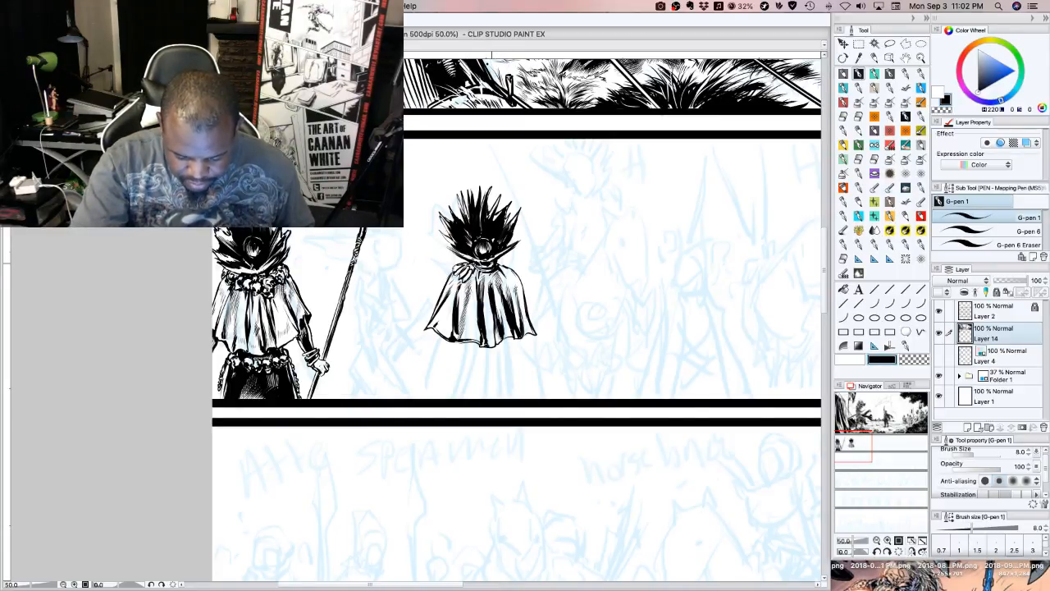
mouse_move(487, 261)
left_mouse_down()
mouse_move(499, 256)
mouse_move(471, 257)
left_mouse_up()
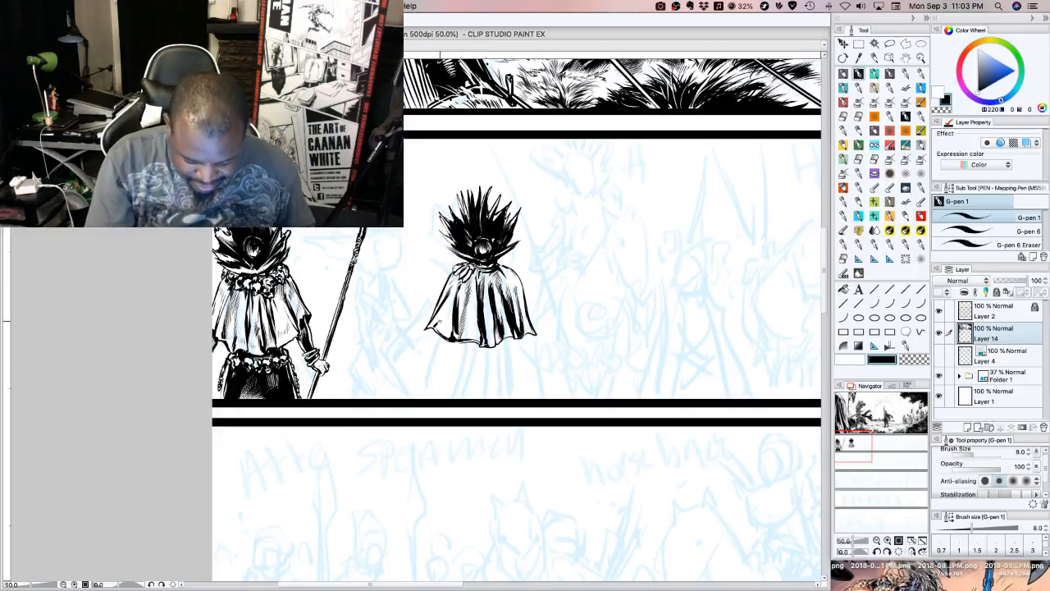
left_click_drag(440, 315, 433, 320)
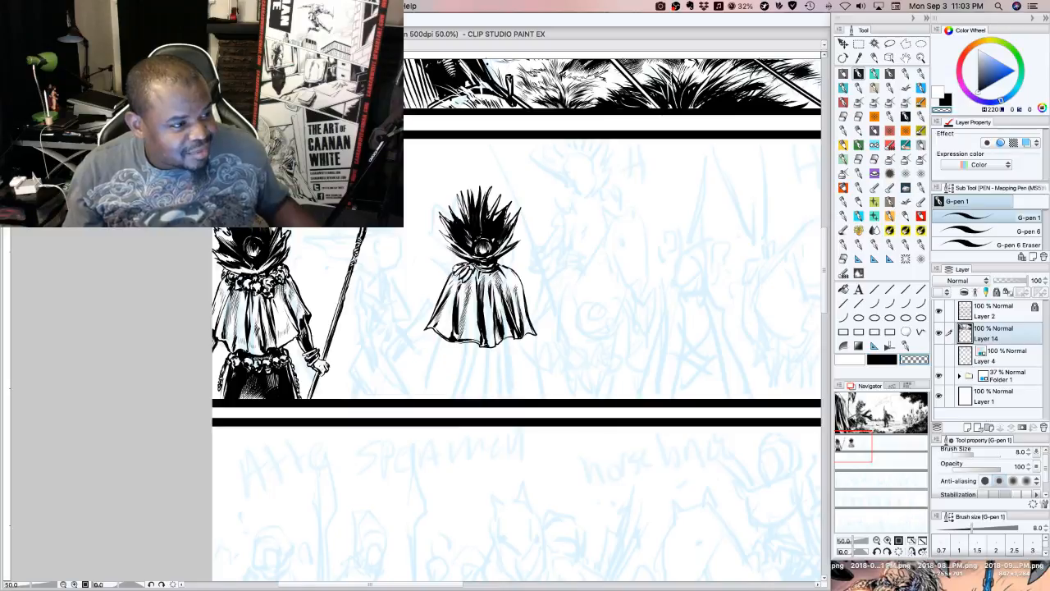
Return to black ink and add shading strokes along the cape's right edge up to the shoulder
key("super+Tab")
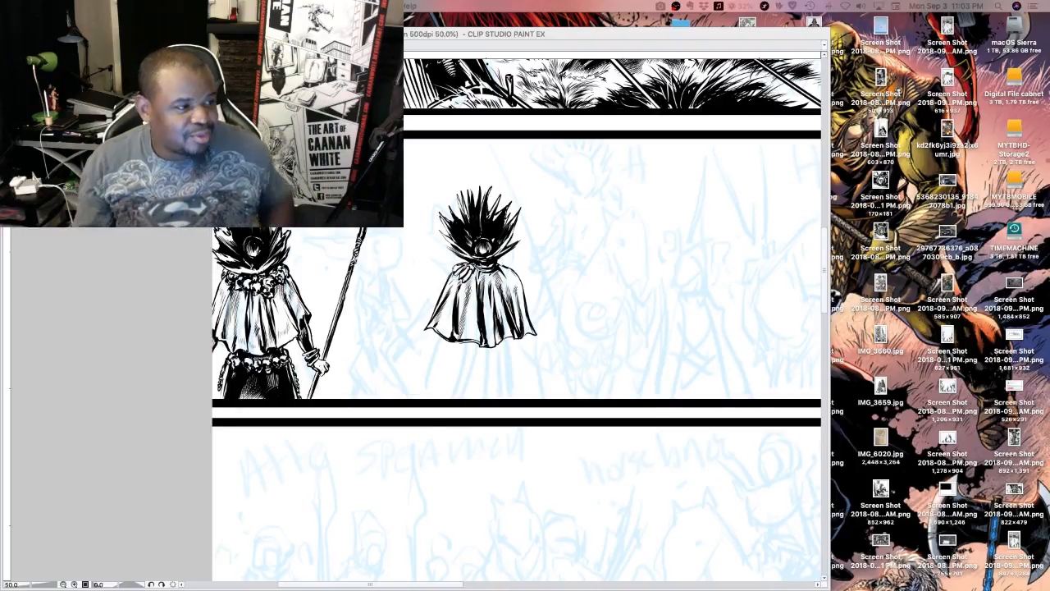
key("Tab")
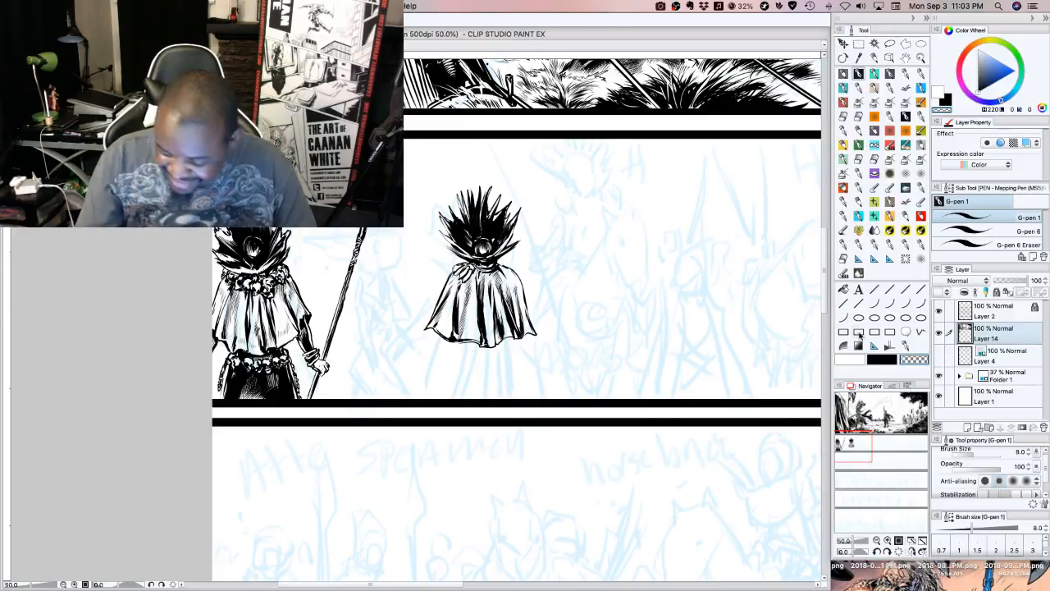
left_click(888, 359)
left_click_drag(531, 320, 515, 274)
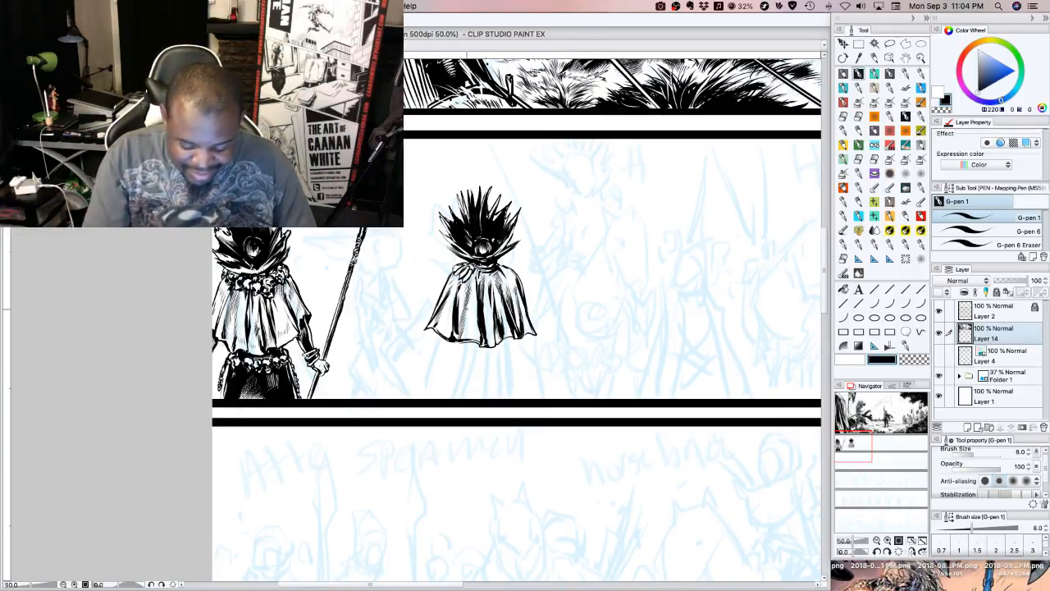
Ink the left forearm and hand below the cape, gripping the lower end of a spear that reaches the panel border
left_click_drag(436, 331, 431, 372)
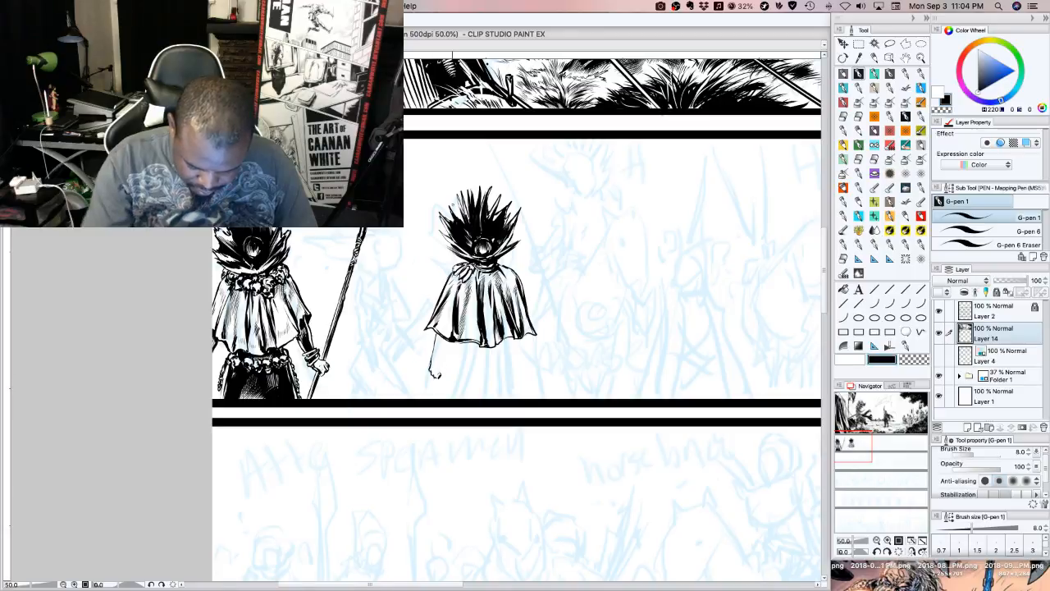
mouse_move(438, 375)
left_mouse_down()
mouse_move(461, 400)
mouse_move(444, 373)
left_mouse_up()
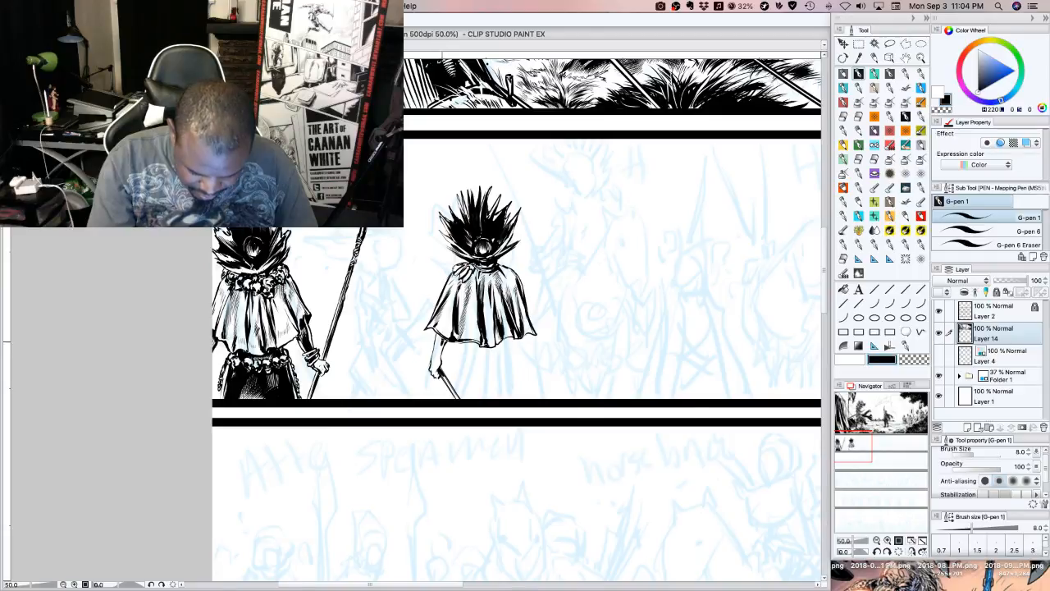
left_click_drag(440, 348, 439, 360)
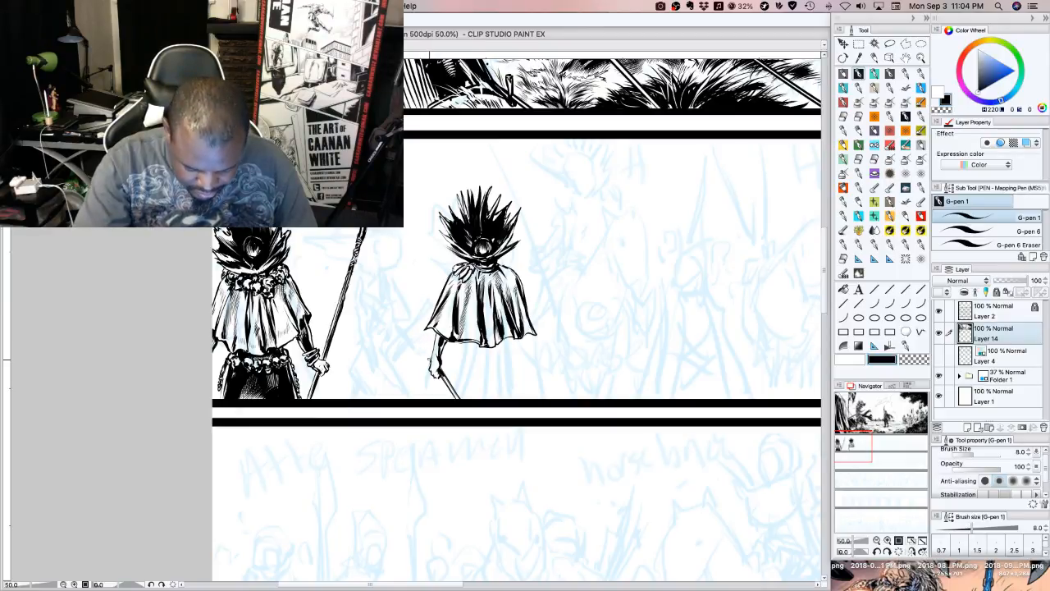
Ink the spear shaft from the hand diagonally up until it crosses the neighbouring figure's spear
left_click_drag(410, 330, 422, 342)
left_click_drag(395, 304, 423, 345)
mouse_move(392, 299)
left_mouse_down()
mouse_move(415, 332)
mouse_move(409, 322)
left_mouse_up()
left_click_drag(383, 281, 401, 312)
left_click_drag(374, 262, 406, 316)
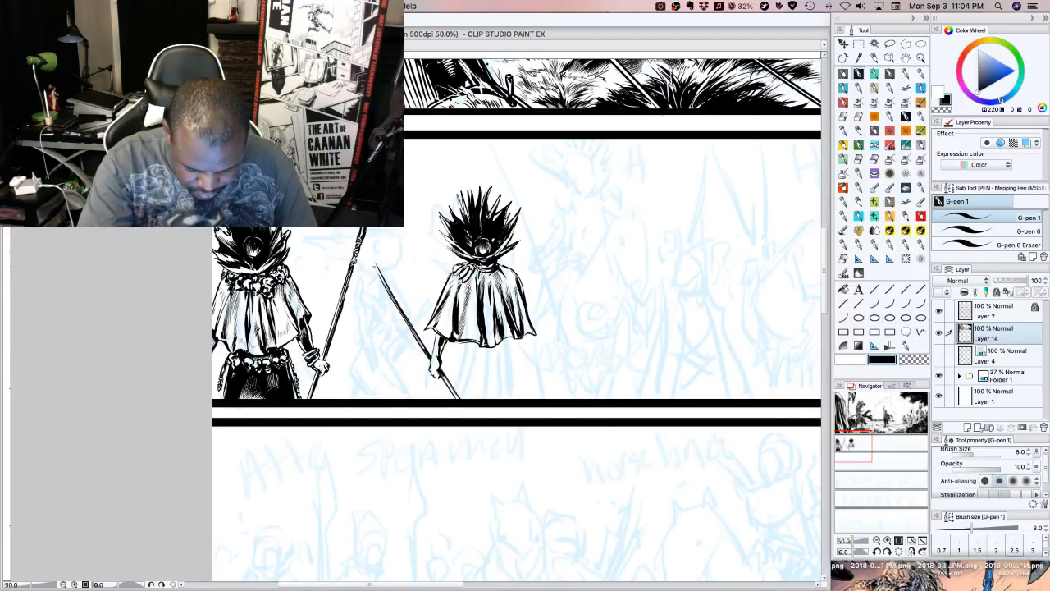
mouse_move(368, 255)
left_mouse_down()
mouse_move(387, 284)
mouse_move(382, 272)
left_mouse_up()
mouse_move(366, 246)
left_mouse_down()
mouse_move(381, 272)
mouse_move(376, 264)
left_mouse_up()
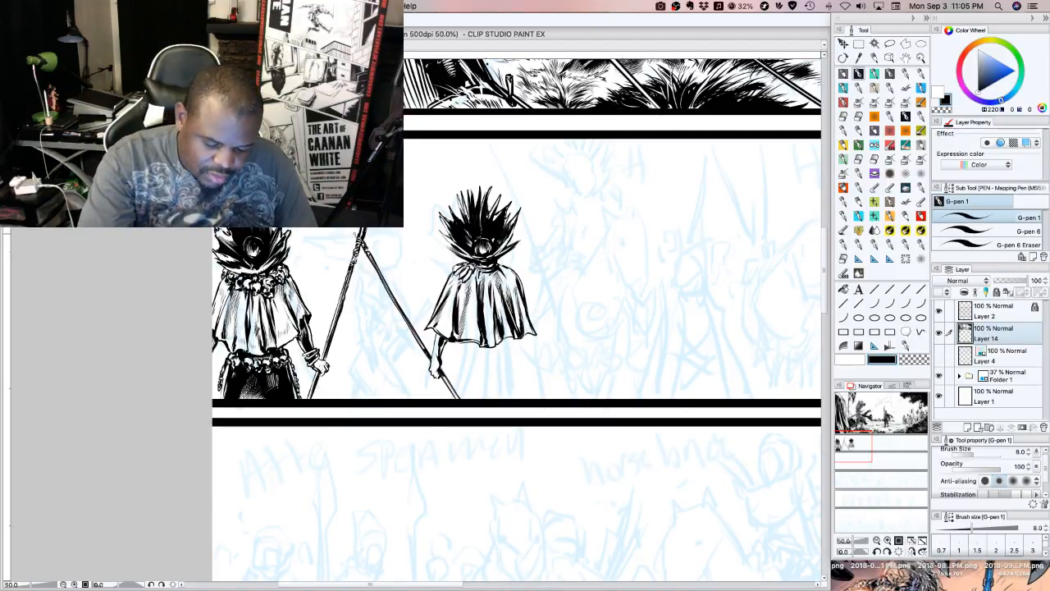
left_click_drag(351, 228, 359, 237)
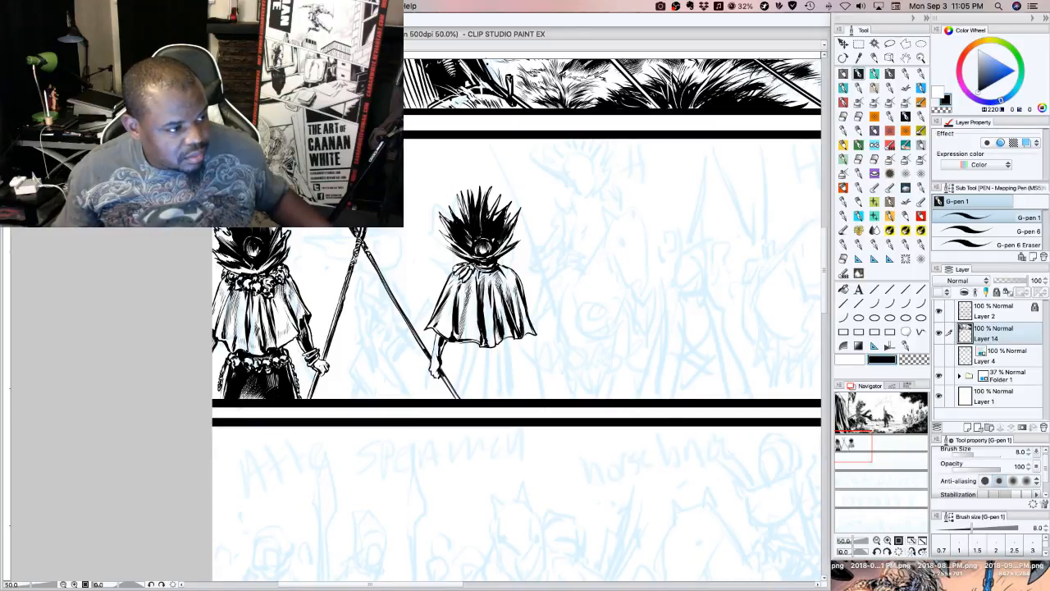
key("Tab")
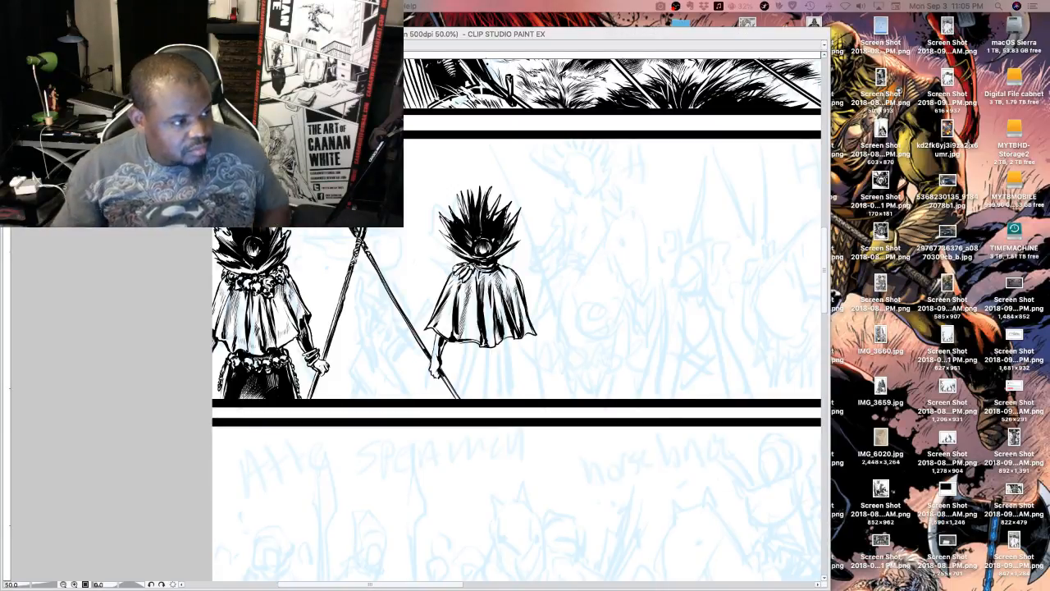
key("Tab")
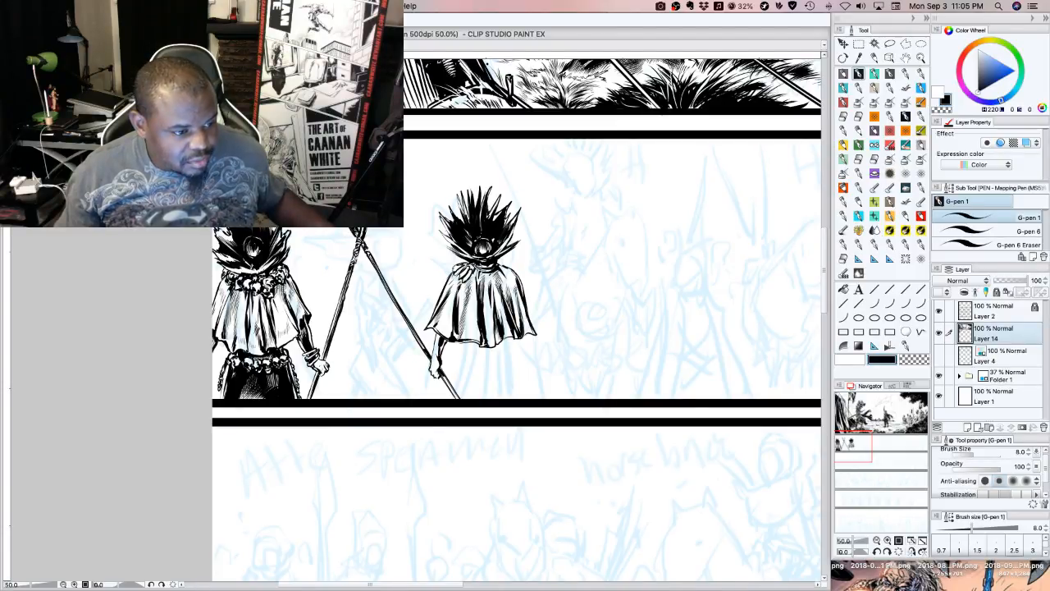
key("Tab")
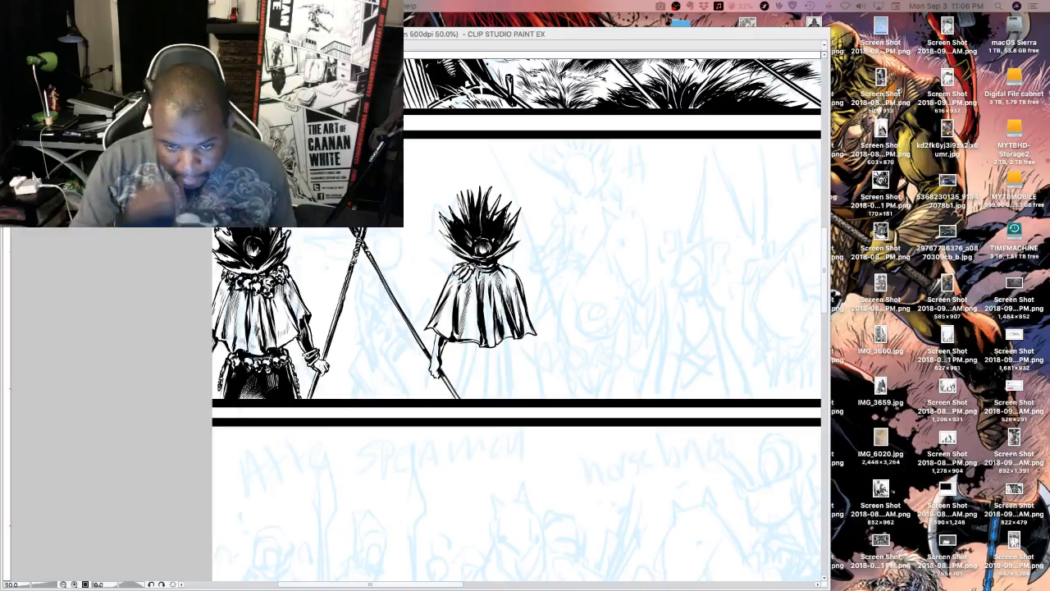
key("Tab")
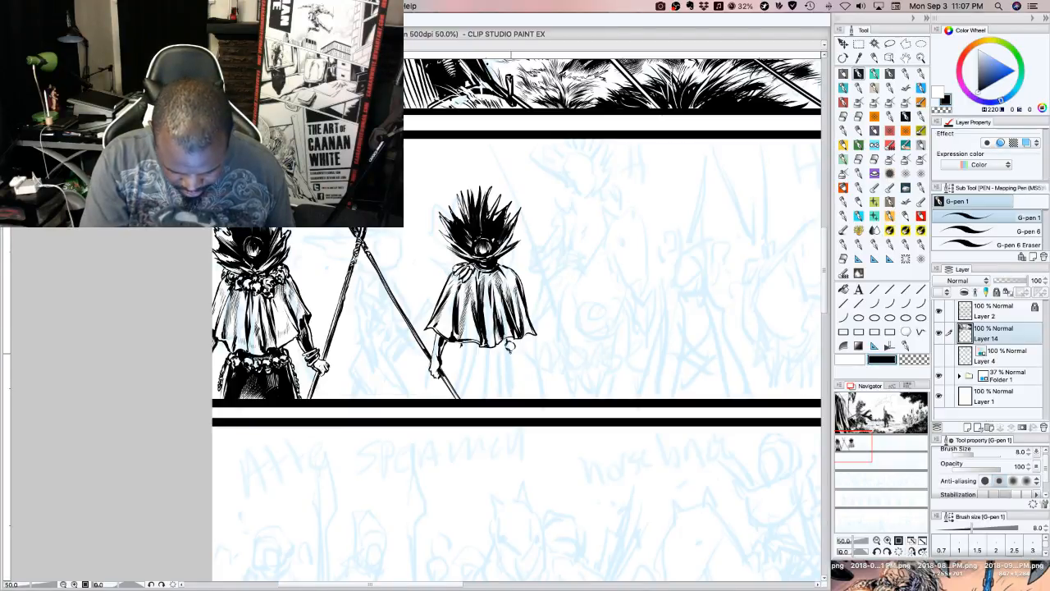
Ink the first round belt ornaments beneath the centre of the second spear-bearer's cape hem
mouse_move(508, 346)
left_mouse_down()
mouse_move(452, 348)
mouse_move(474, 361)
left_mouse_up()
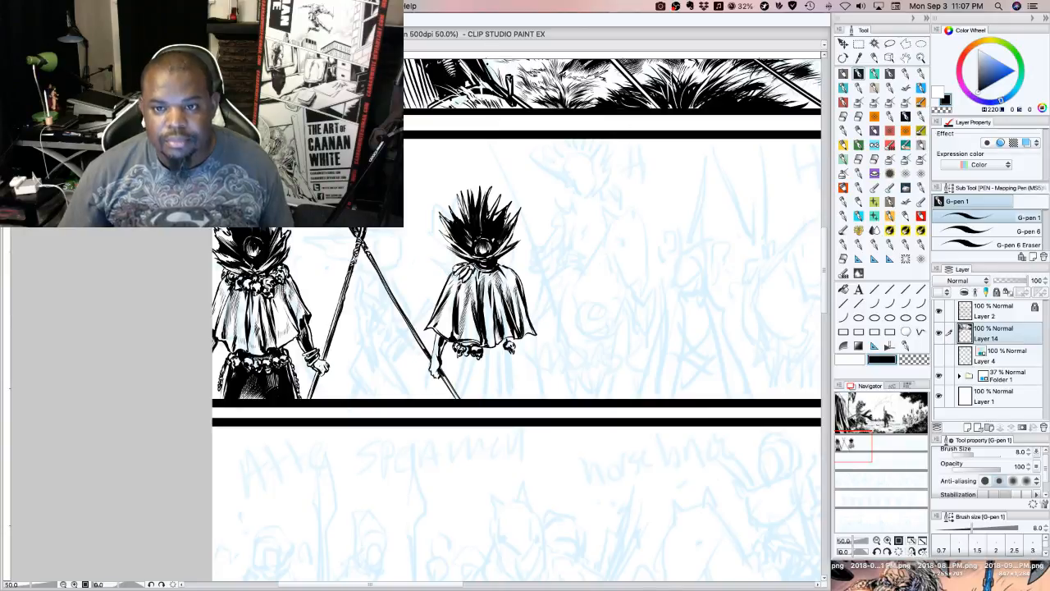
key("Tab")
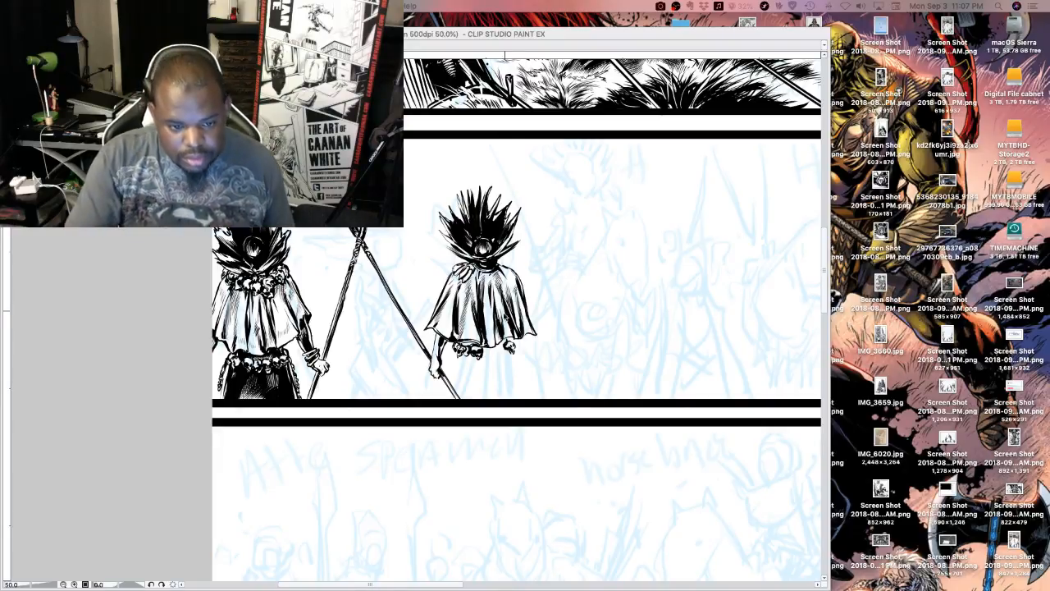
key("Tab")
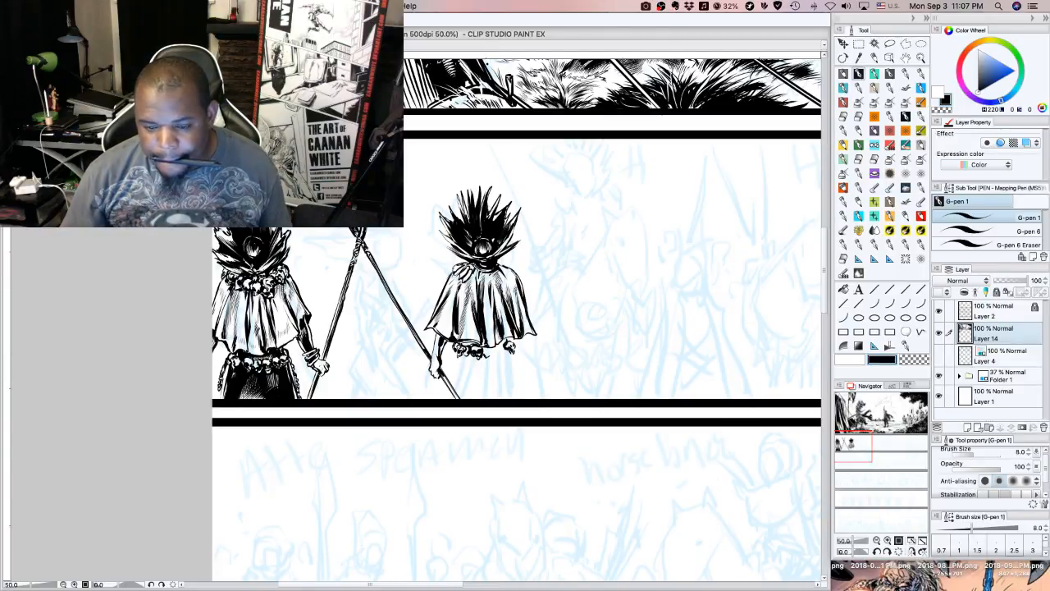
key("Tab")
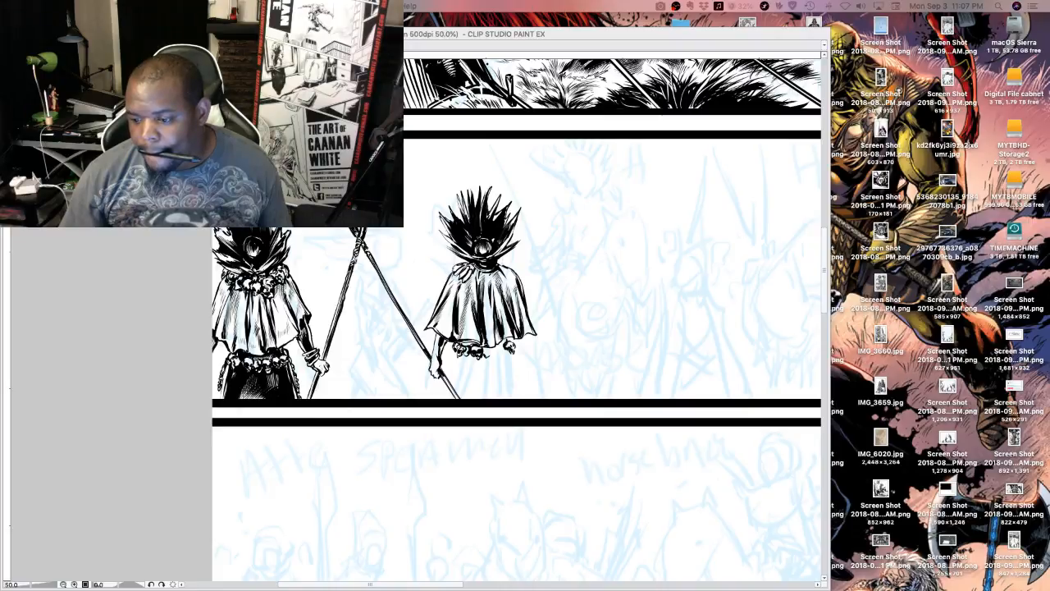
key("Tab")
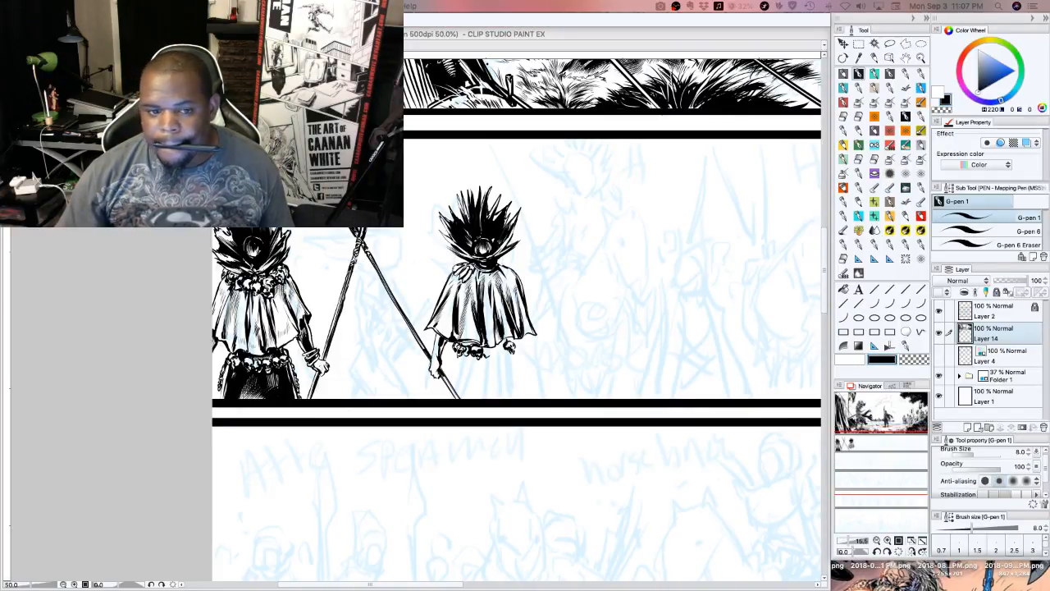
key("Tab")
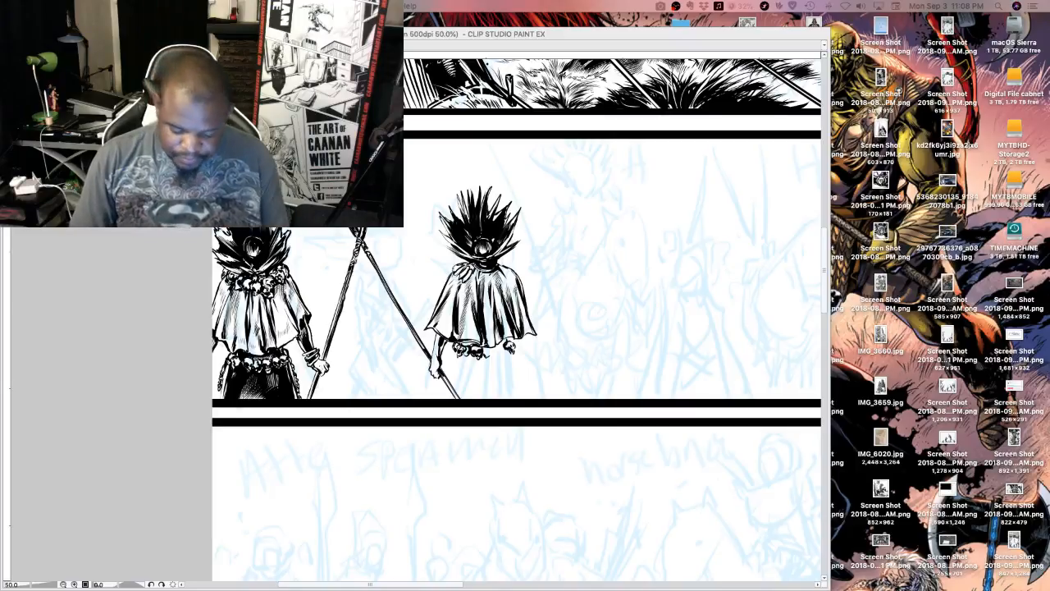
key("Tab")
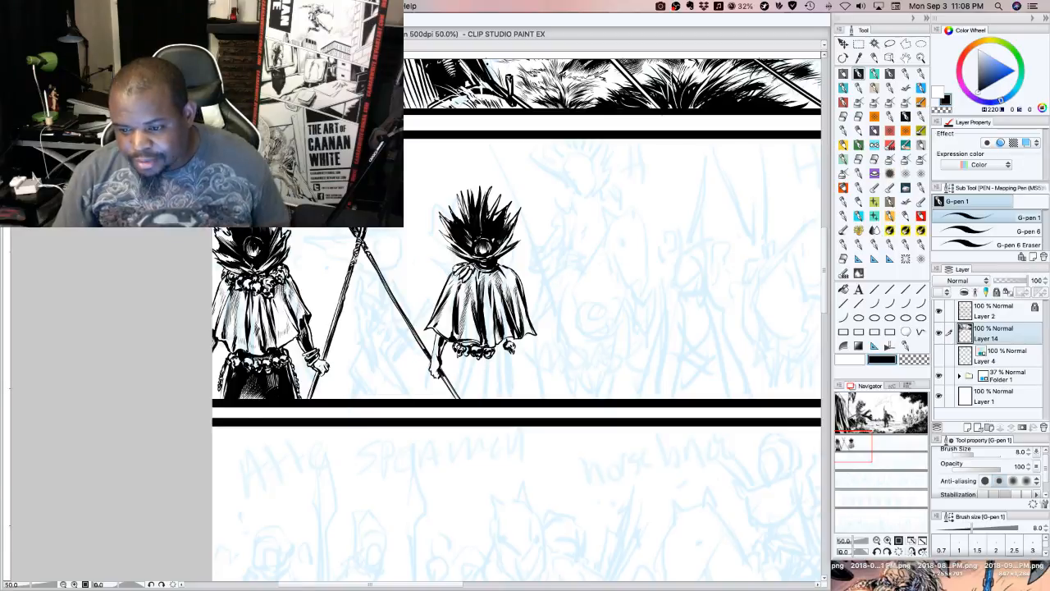
key("Tab")
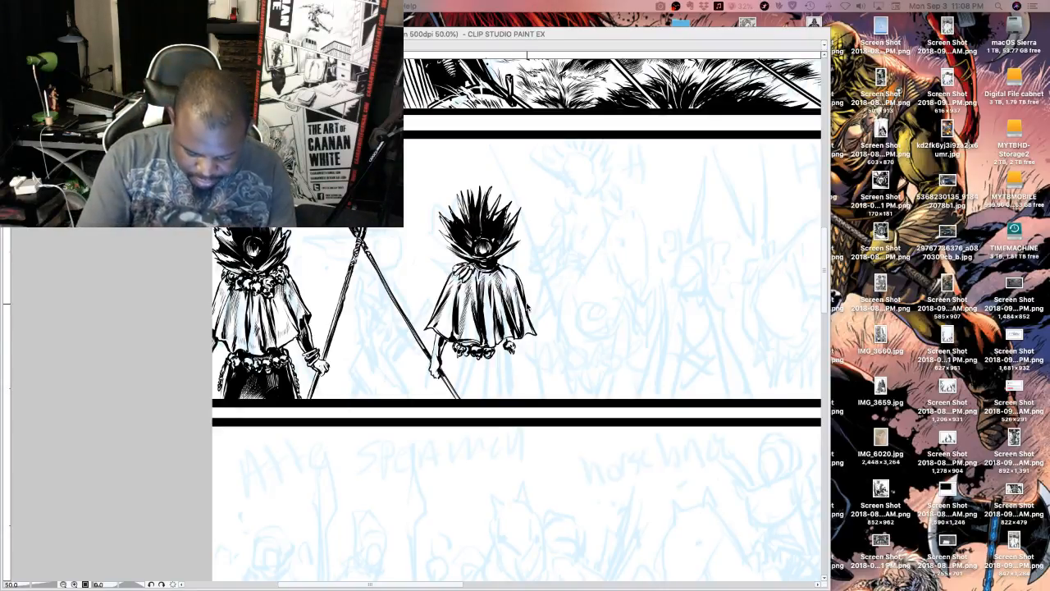
key("Tab")
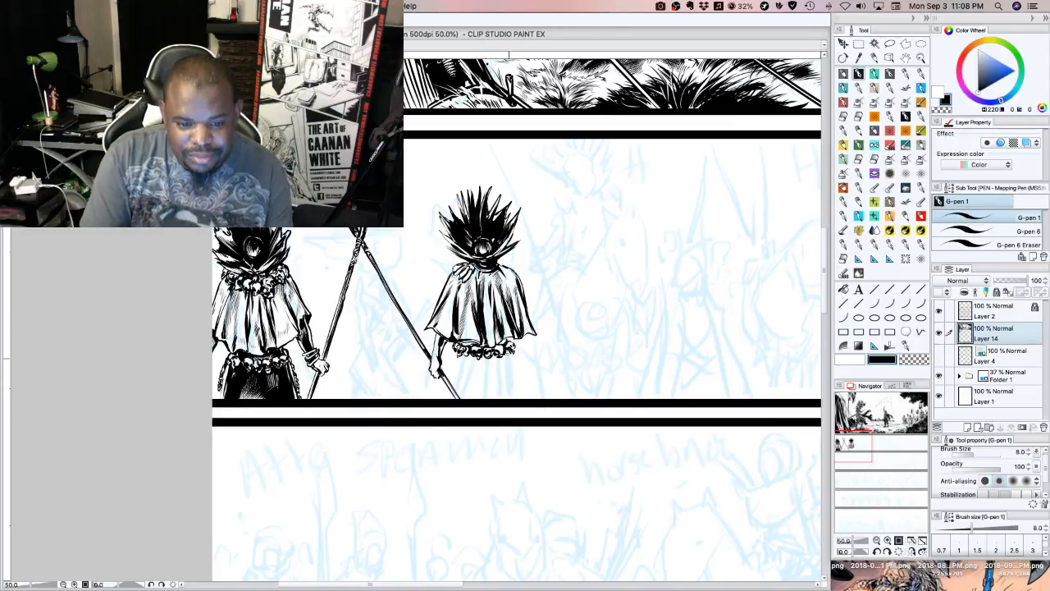
Finish the beaded belt's right part and ink the first crossing skirt folds from its centre down to the panel border
left_click_drag(503, 347, 498, 348)
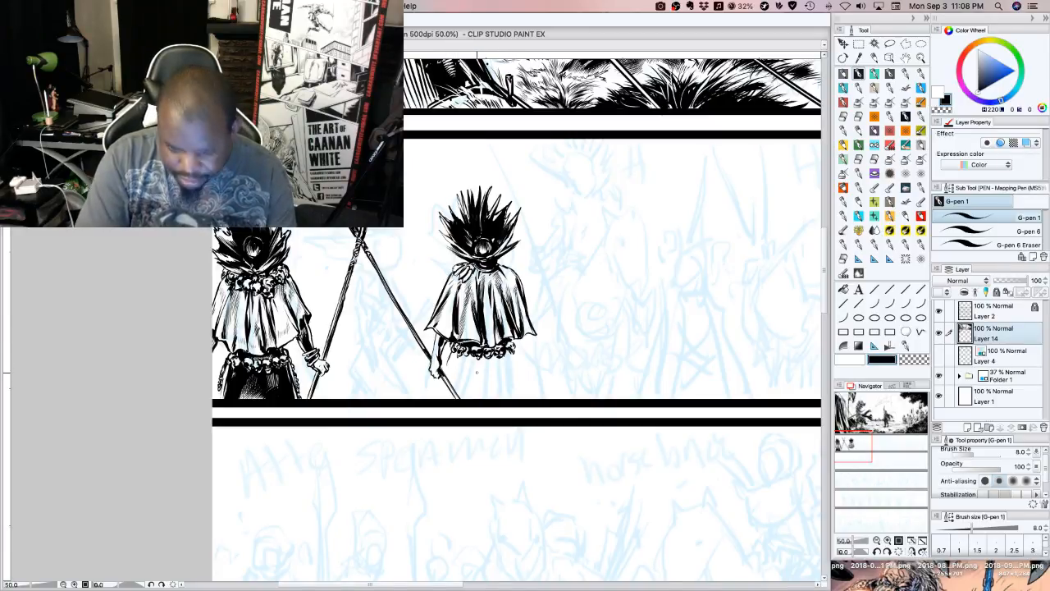
left_click_drag(466, 360, 481, 396)
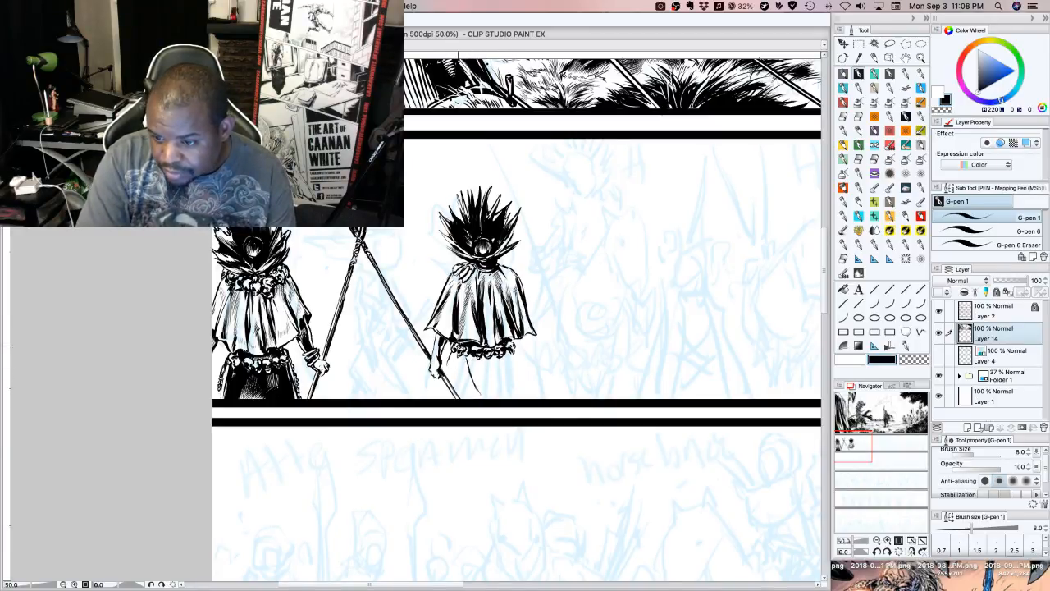
left_click_drag(476, 357, 493, 398)
mouse_move(473, 369)
left_mouse_down()
mouse_move(497, 401)
mouse_move(483, 399)
mouse_move(482, 380)
mouse_move(494, 387)
left_mouse_up()
left_click_drag(494, 353, 493, 393)
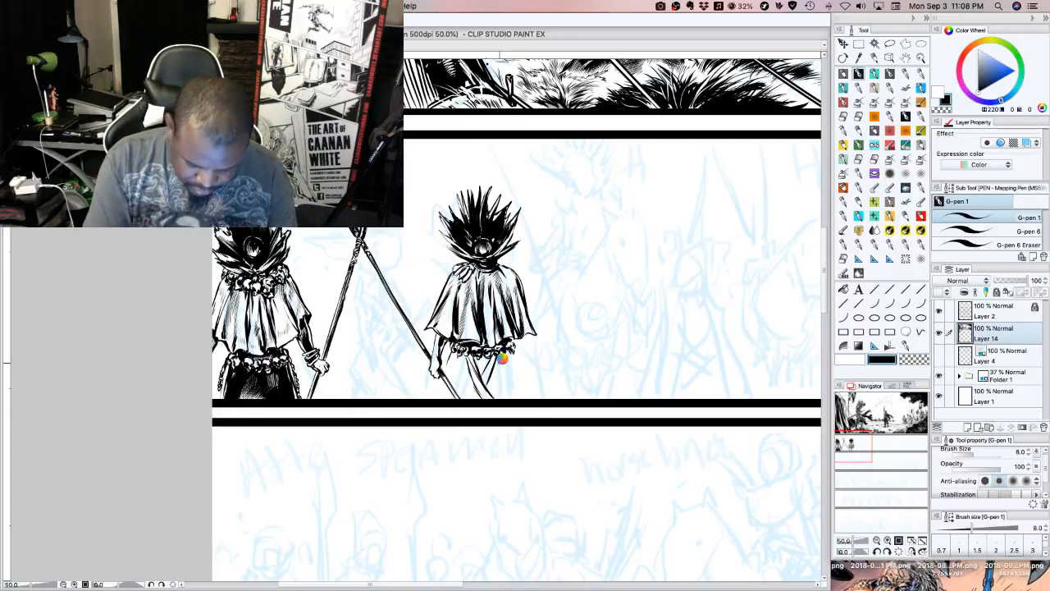
Ink long fold lines down the right half of the skirt and its outer edge, from the belt to the panel border
left_click_drag(502, 356, 492, 394)
left_click_drag(502, 358, 500, 393)
left_click_drag(502, 379, 497, 400)
left_click_drag(506, 355, 504, 394)
mouse_move(512, 359)
left_mouse_down()
mouse_move(505, 399)
mouse_move(510, 367)
left_mouse_up()
mouse_move(512, 348)
left_mouse_down()
mouse_move(503, 404)
mouse_move(507, 356)
left_mouse_up()
mouse_move(516, 362)
left_mouse_down()
mouse_move(507, 398)
mouse_move(511, 371)
left_mouse_up()
left_click_drag(514, 348, 513, 394)
left_click_drag(525, 357, 515, 398)
left_click_drag(524, 355, 513, 400)
Ink the skirt's left folds and outer edge behind the gripping hand and spear
mouse_move(469, 360)
left_mouse_down()
mouse_move(461, 400)
mouse_move(450, 384)
left_mouse_up()
left_click_drag(455, 351, 439, 400)
left_click_drag(445, 380, 440, 400)
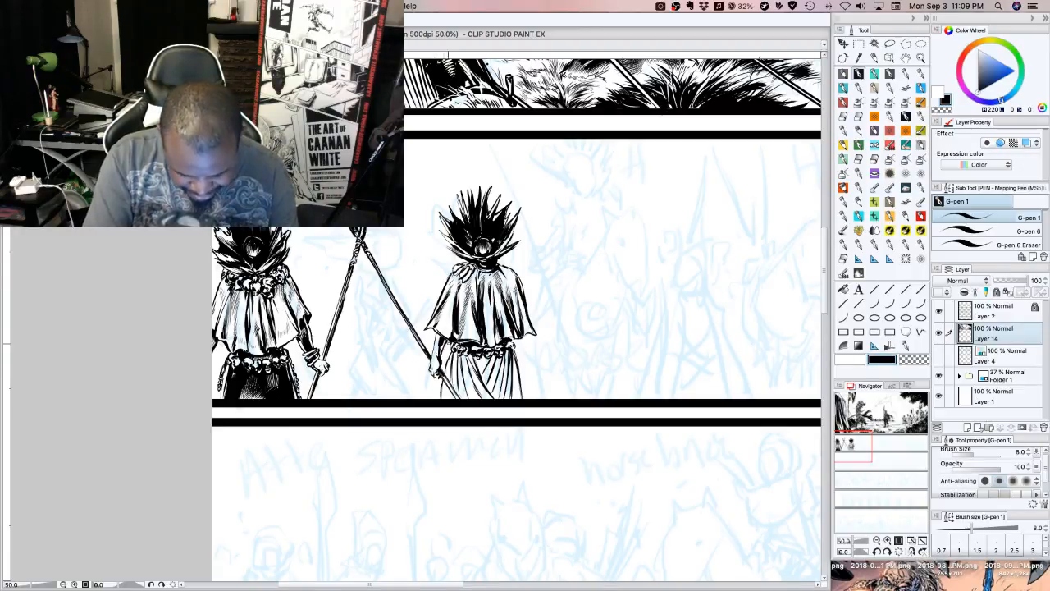
Fill the dark gap under the belt's centre and add shading strokes along the folds of the skirt's right half
mouse_move(442, 345)
left_mouse_down()
mouse_move(439, 355)
mouse_move(484, 373)
left_mouse_up()
left_click_drag(487, 360, 496, 384)
left_click_drag(498, 360, 508, 395)
left_click_drag(509, 372, 512, 392)
left_click_drag(513, 376, 516, 394)
left_click_drag(516, 378, 518, 391)
mouse_move(520, 377)
left_mouse_down()
mouse_move(520, 398)
mouse_move(481, 391)
left_mouse_up()
Hatch the left half of the skirt with short vertical strokes from the centre fold to the outer edge
left_click_drag(478, 377, 477, 389)
left_click_drag(473, 373, 473, 389)
left_click_drag(470, 374, 468, 394)
left_click_drag(465, 379, 463, 393)
left_click_drag(461, 374, 462, 388)
left_click_drag(459, 374, 458, 384)
left_click_drag(456, 374, 455, 385)
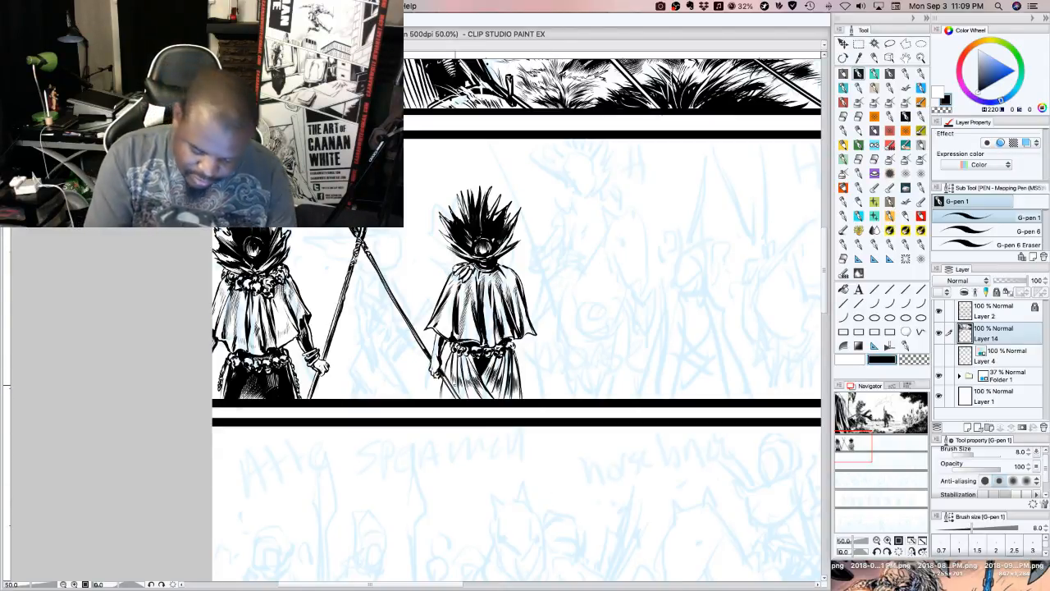
left_click_drag(453, 372, 448, 393)
left_click_drag(448, 385, 451, 397)
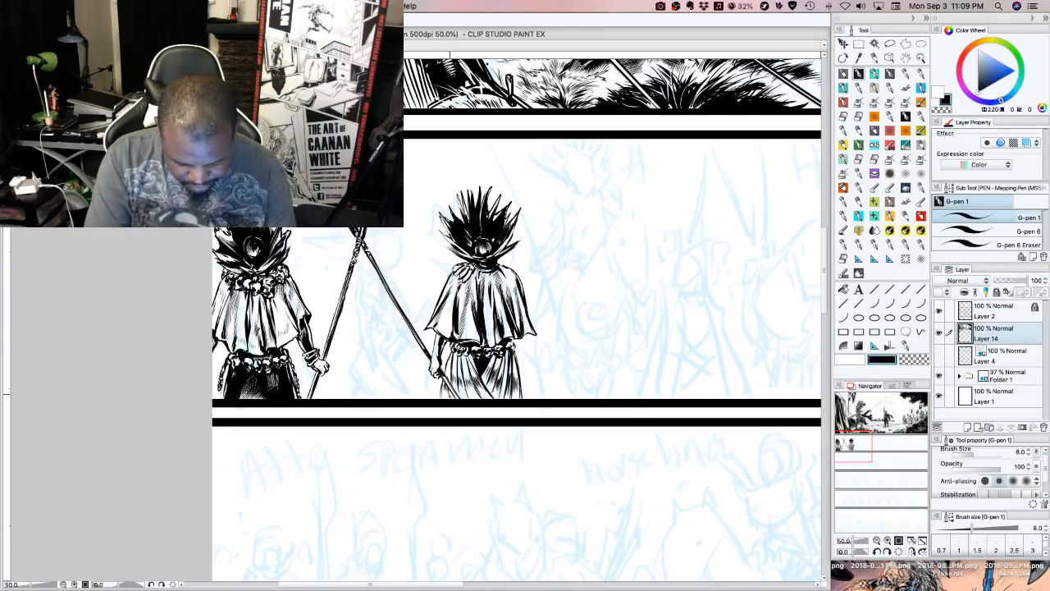
Darken the shadow directly beneath the left part of the beaded belt
left_click_drag(453, 355, 456, 371)
mouse_move(455, 351)
left_mouse_down()
mouse_move(456, 364)
mouse_move(465, 360)
left_mouse_up()
left_click_drag(466, 354, 466, 363)
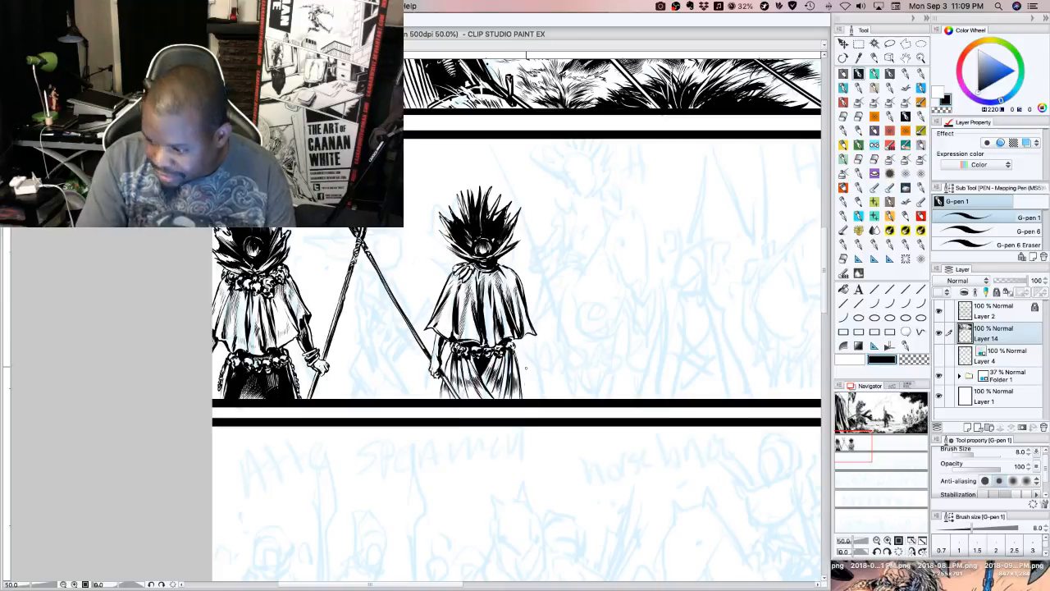
Ink the right forearm and hand below the cape, gripping the end of a shaft that reaches the panel border
mouse_move(518, 338)
left_mouse_down()
mouse_move(522, 358)
mouse_move(530, 345)
mouse_move(528, 375)
left_mouse_up()
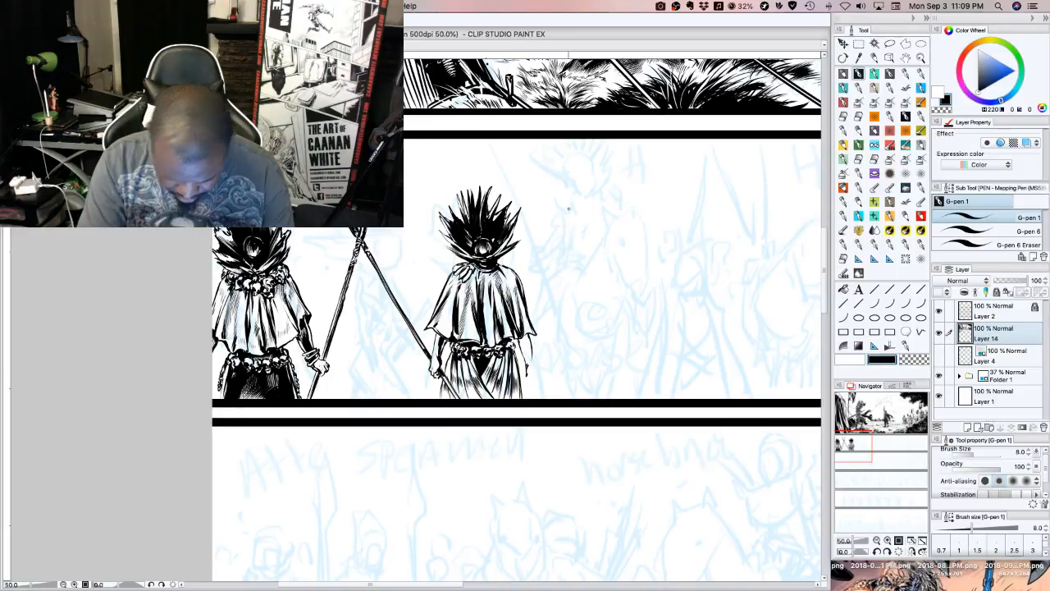
key("super+z")
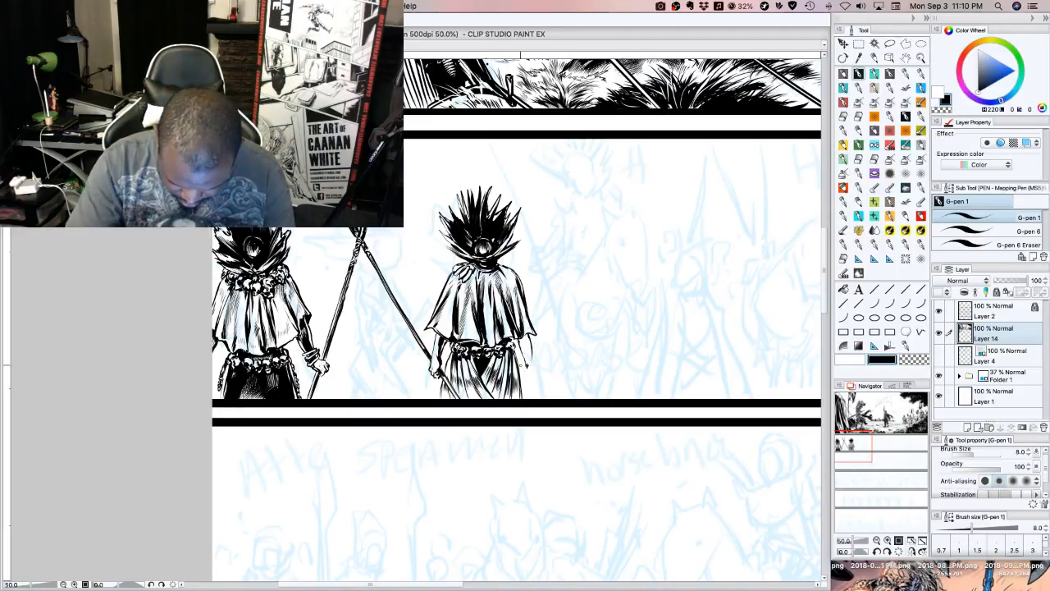
left_click_drag(522, 365, 521, 371)
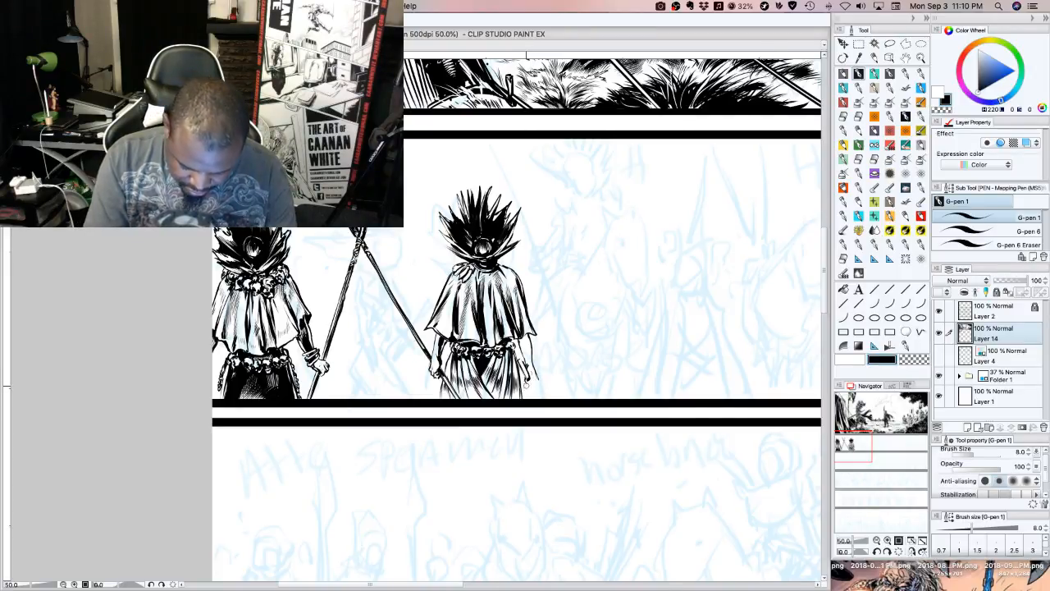
left_click_drag(526, 383, 520, 391)
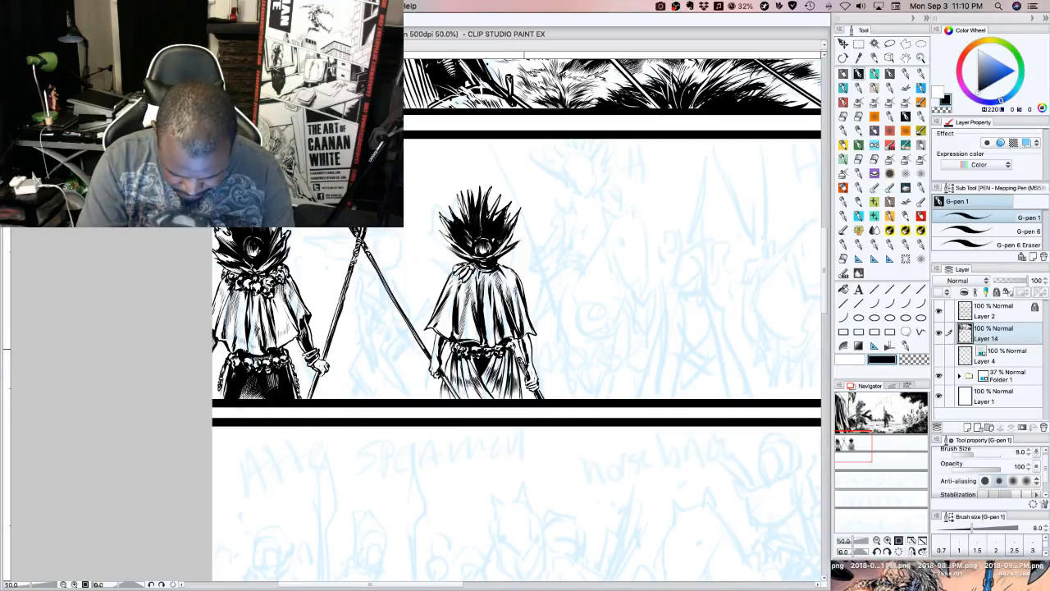
left_click_drag(524, 336, 528, 357)
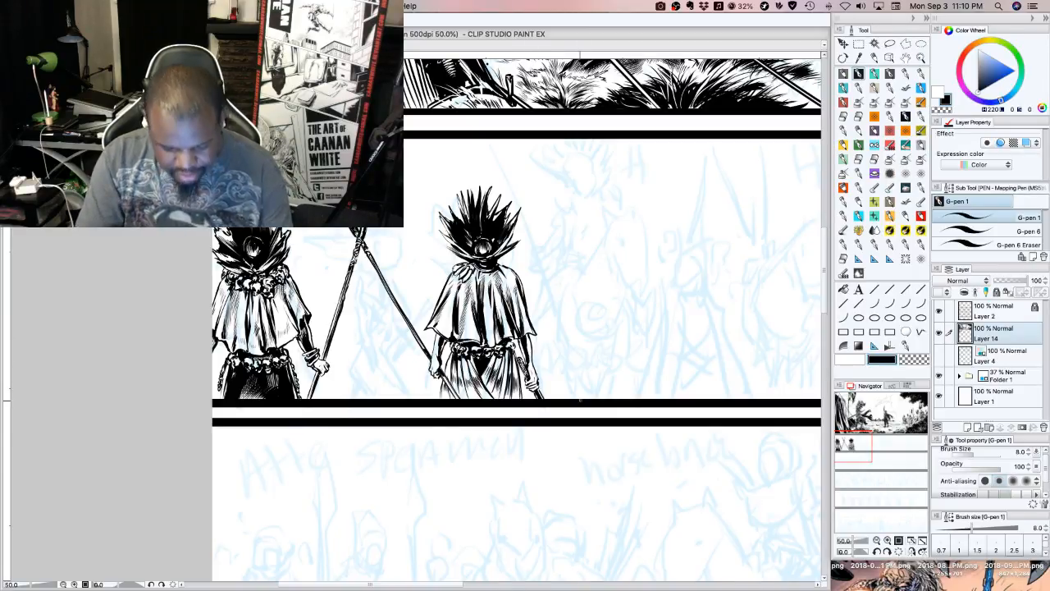
Ink a collar of hanging petal shapes around the neck, from shoulder to shoulder over the top of the cape
left_click_drag(489, 258, 504, 247)
left_click_drag(496, 253, 507, 240)
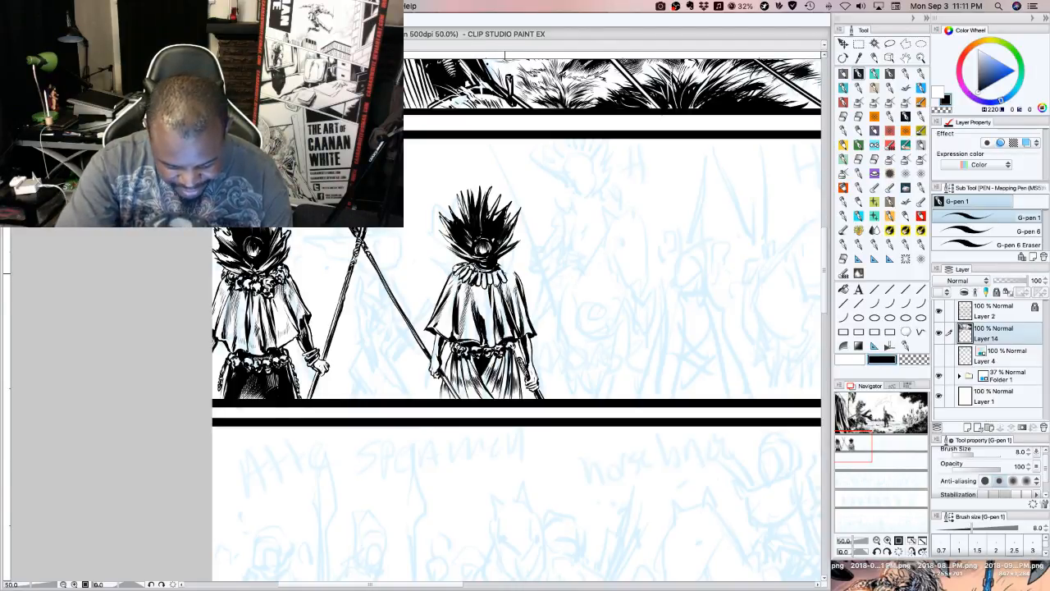
mouse_move(504, 273)
left_mouse_down()
mouse_move(513, 279)
mouse_move(514, 270)
left_mouse_up()
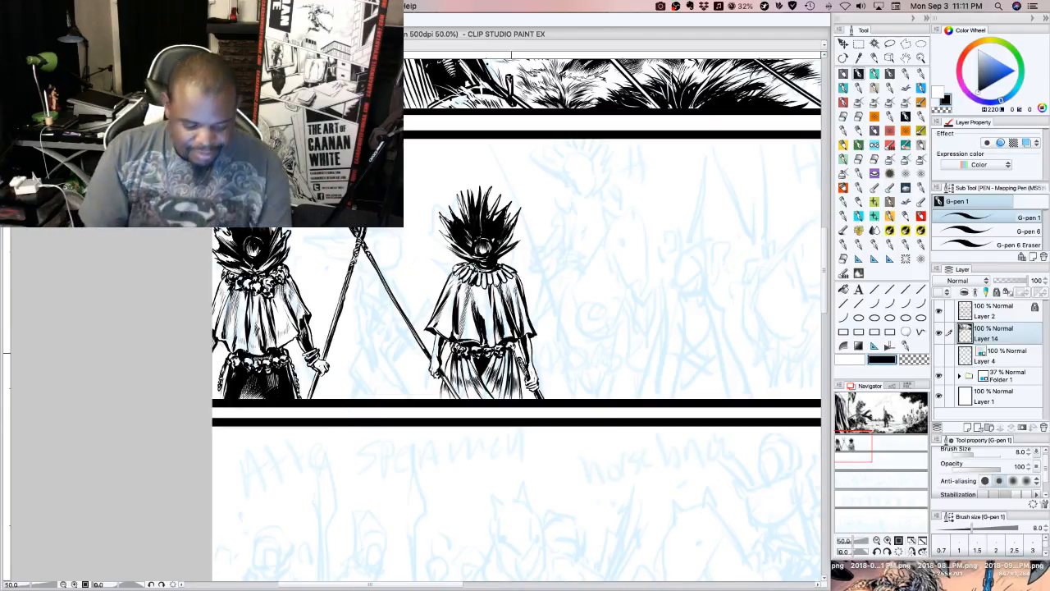
Add shading strokes to the cape's central fold and touch up the right part of its hem in white
mouse_move(483, 308)
left_mouse_down()
mouse_move(486, 344)
mouse_move(485, 322)
left_mouse_up()
mouse_move(485, 302)
left_mouse_down()
mouse_move(485, 329)
mouse_move(483, 318)
left_mouse_up()
left_click_drag(481, 296, 482, 315)
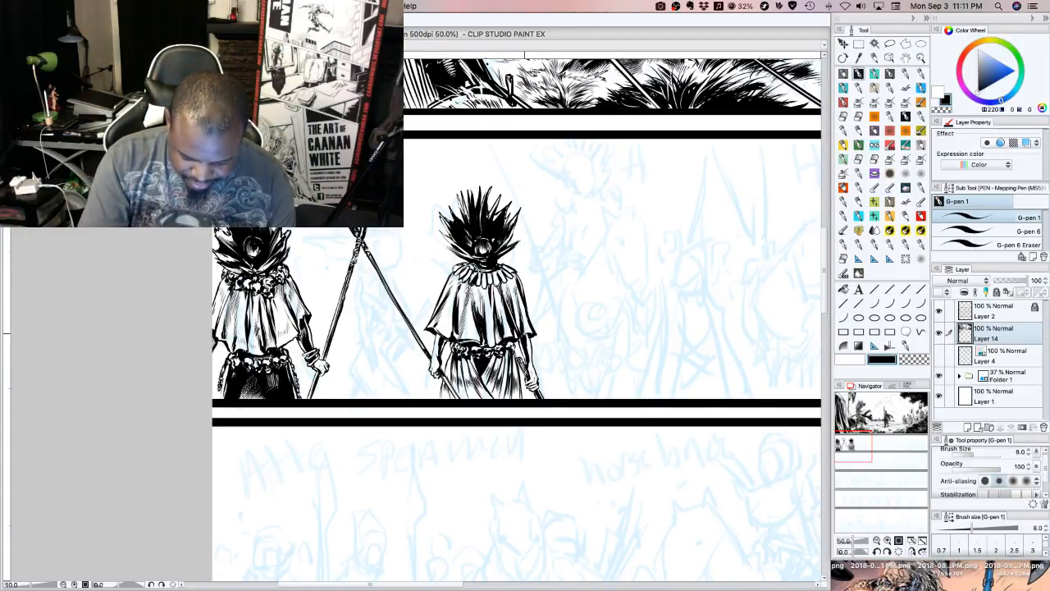
key("x")
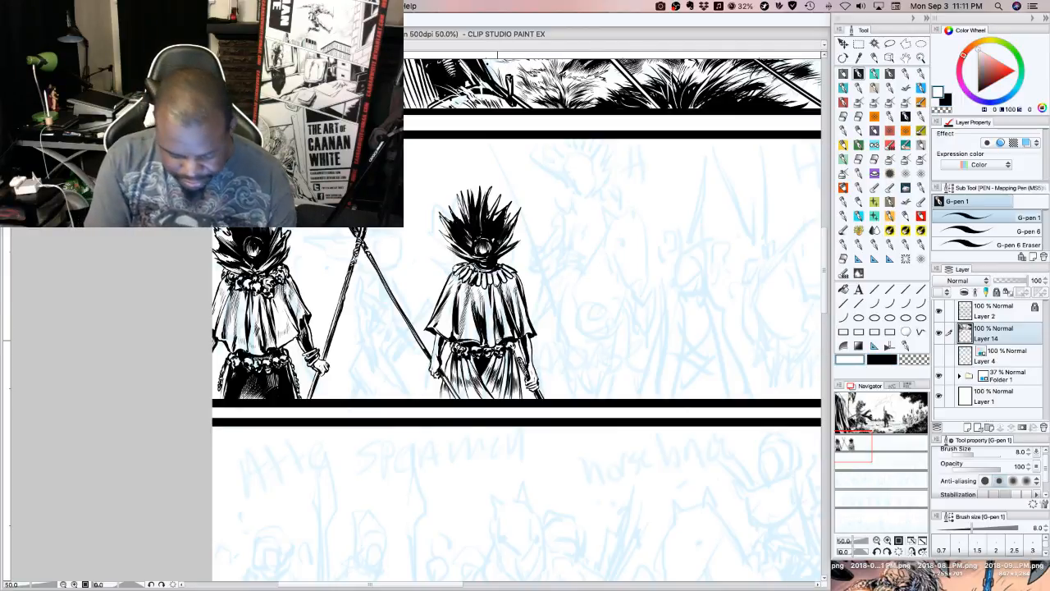
left_click_drag(497, 342, 522, 336)
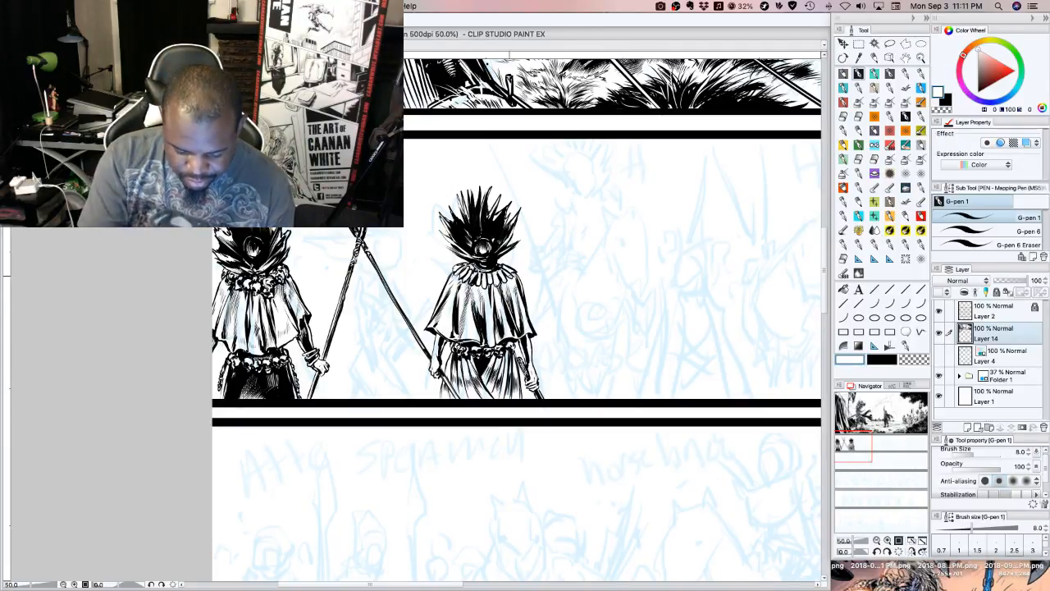
Return to black ink and extend the cape's central fold shading up to the petal collar
left_click(883, 359)
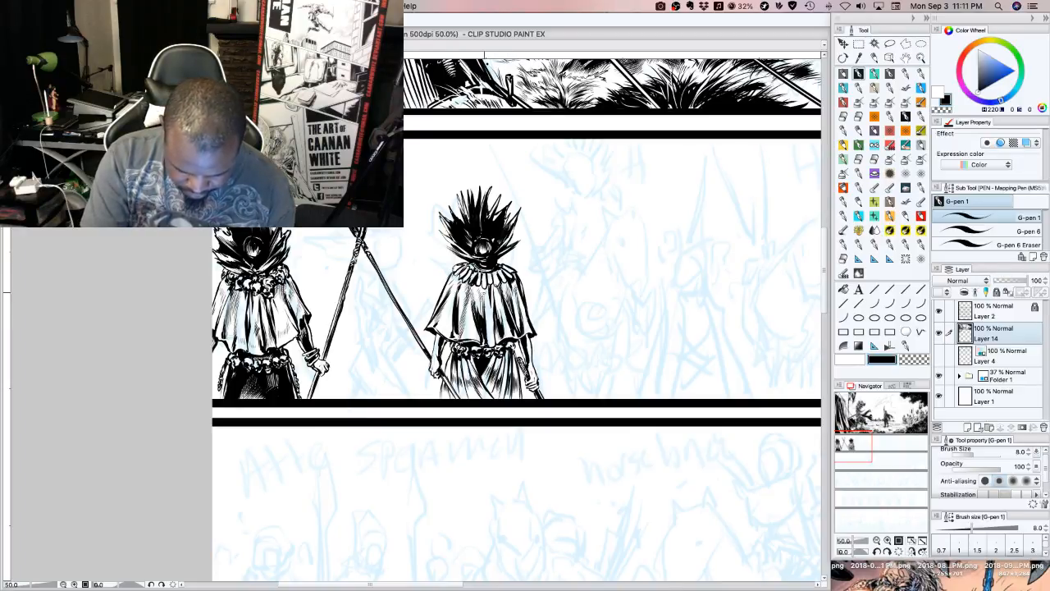
left_click_drag(484, 289, 482, 308)
mouse_move(483, 290)
left_mouse_down()
mouse_move(481, 304)
mouse_move(479, 293)
left_mouse_up()
left_click_drag(478, 280, 478, 288)
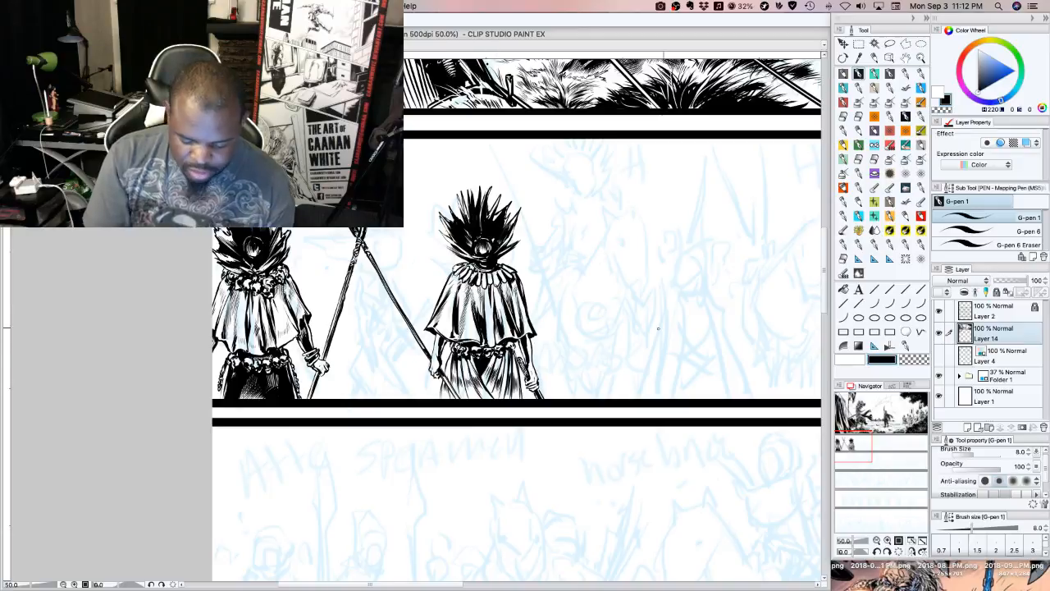
Touch up the hem and belt centre in white, and restate the lines there in black
left_click(846, 358)
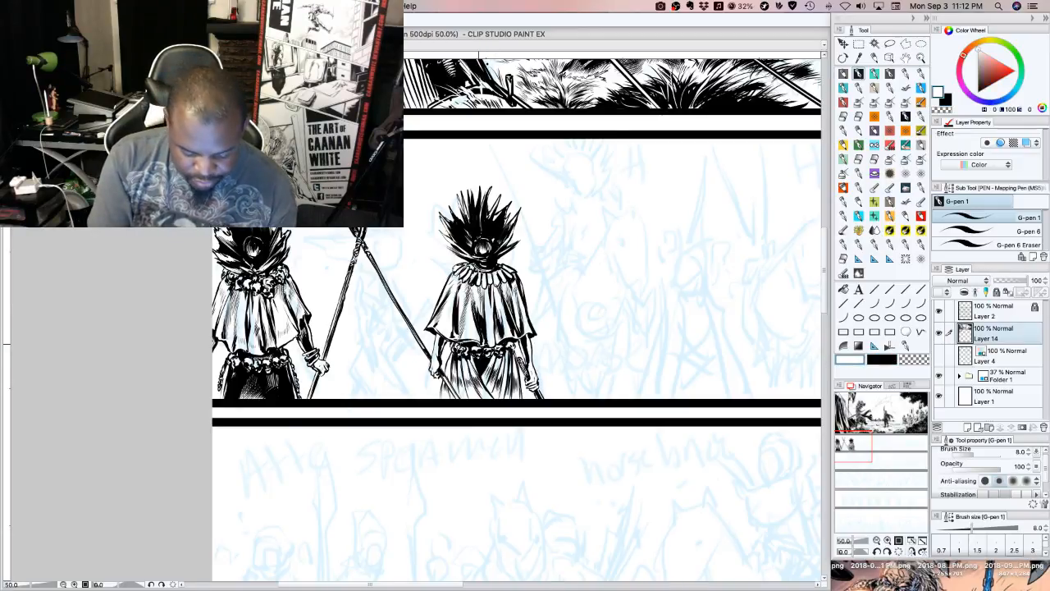
left_click_drag(478, 344, 489, 350)
key("x")
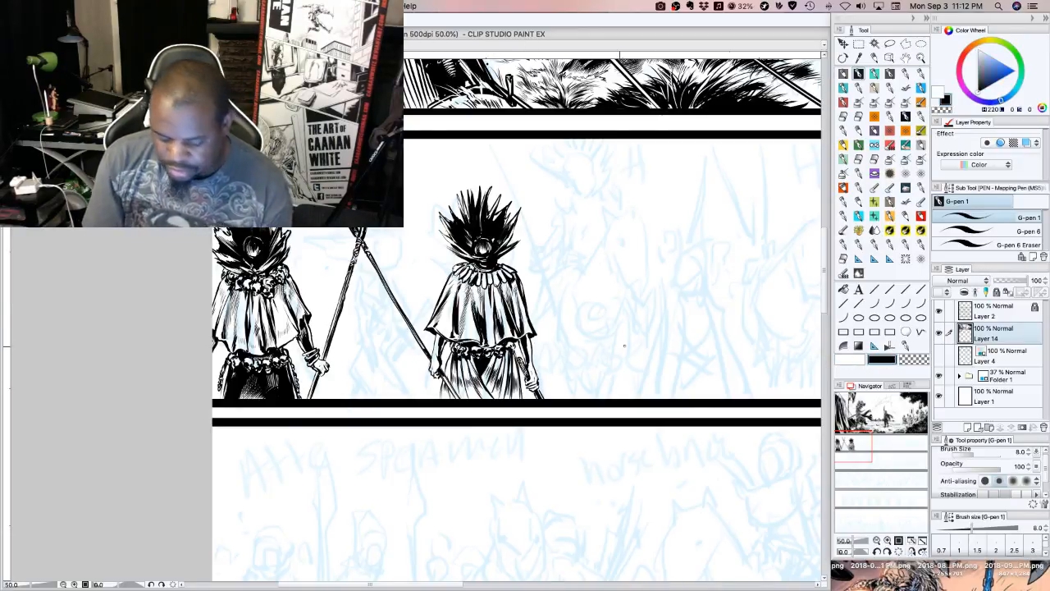
left_click_drag(480, 349, 493, 346)
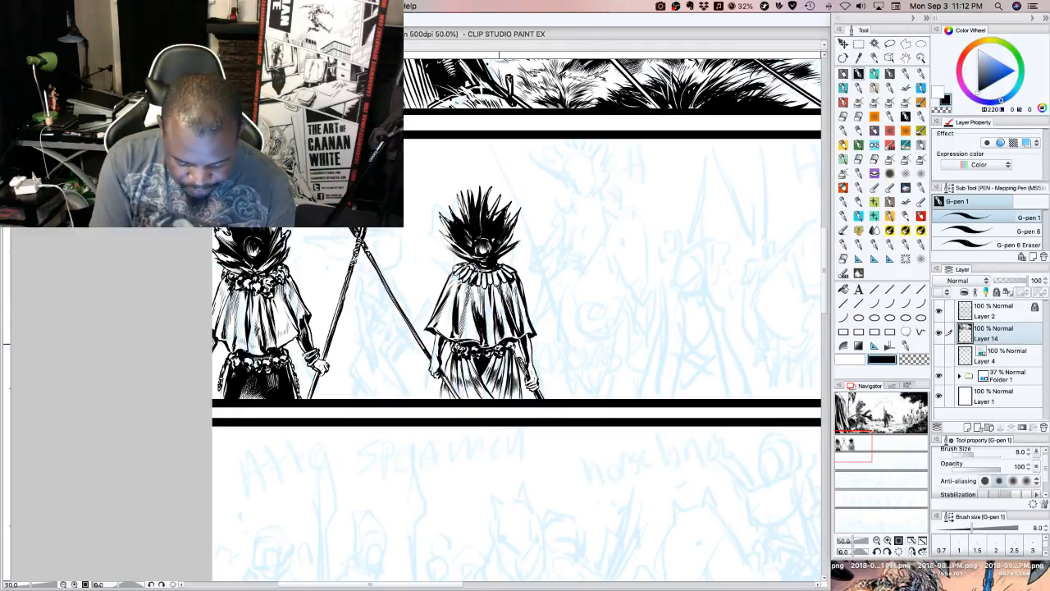
Switch to transparent colour and back to black, darken the collar petals' edges, and add thin lines across the middle of the cape
left_click(908, 360)
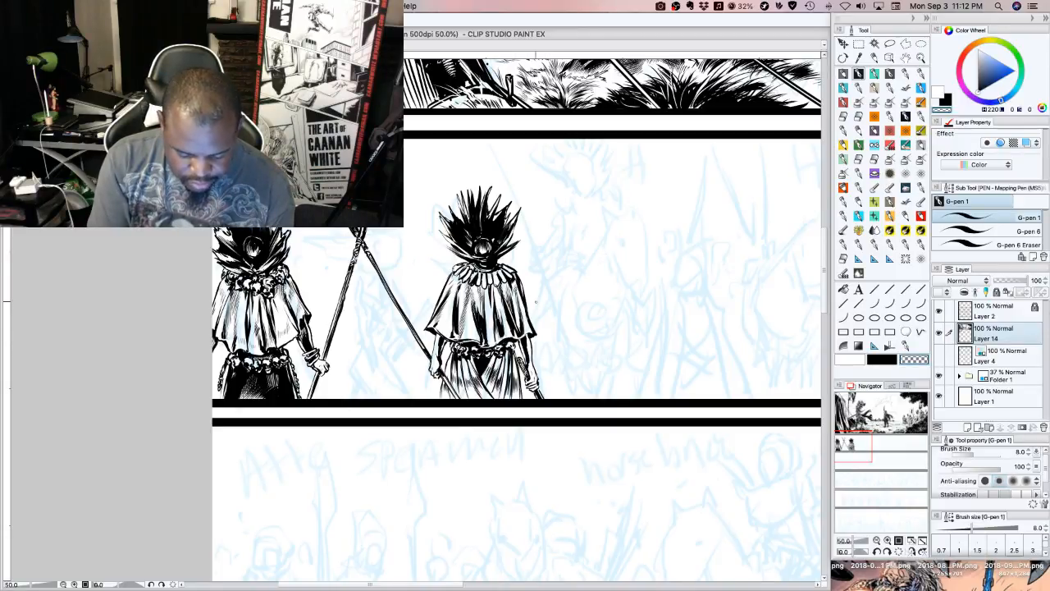
left_click(885, 361)
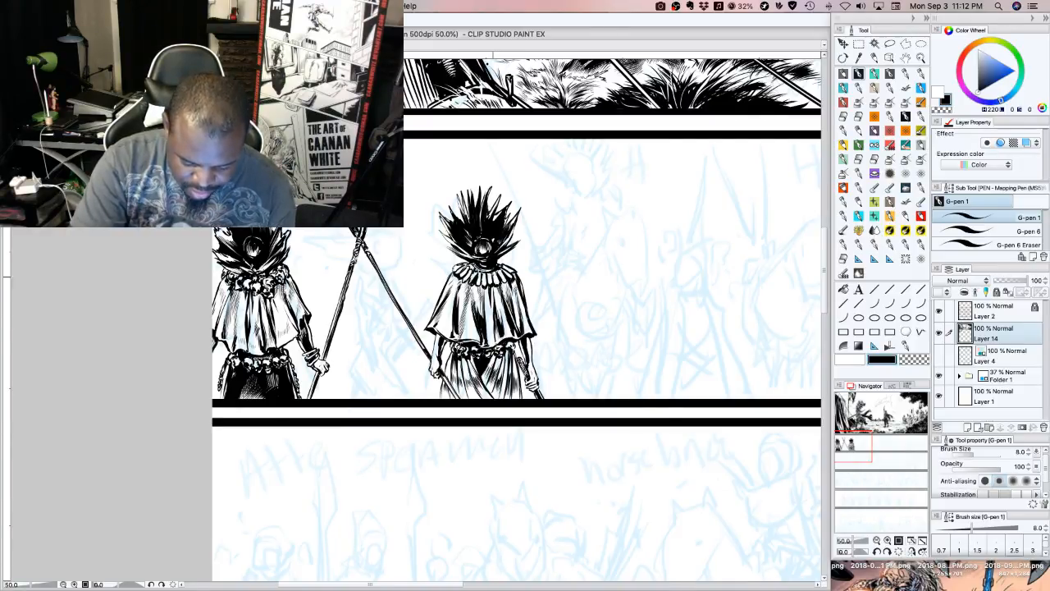
mouse_move(493, 276)
left_mouse_down()
mouse_move(478, 285)
mouse_move(504, 279)
mouse_move(465, 283)
mouse_move(459, 273)
left_mouse_up()
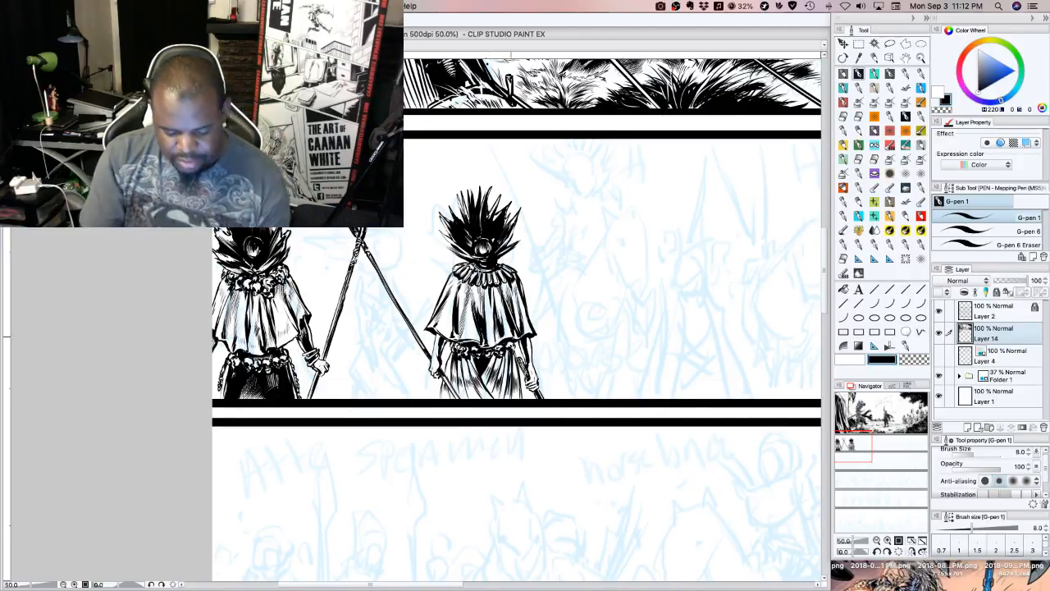
mouse_move(449, 307)
left_mouse_down()
mouse_move(438, 314)
mouse_move(473, 325)
mouse_move(508, 316)
left_mouse_up()
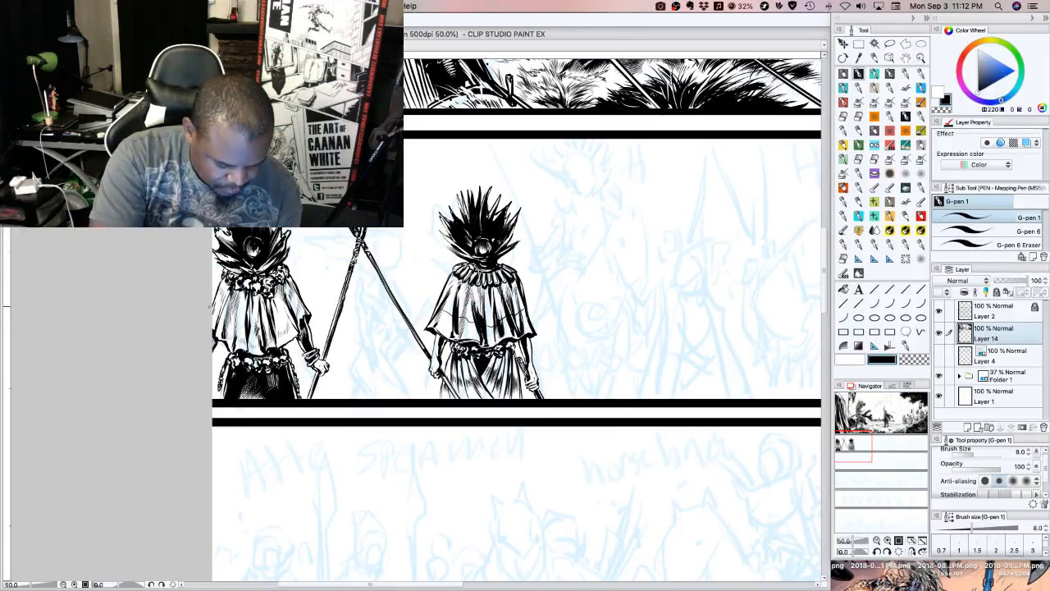
Ink a curved black band across the middle of the first spear-bearer's cape, following its folds
left_click_drag(214, 315, 229, 327)
mouse_move(229, 327)
left_mouse_down()
mouse_move(253, 356)
mouse_move(269, 332)
mouse_move(271, 350)
left_mouse_up()
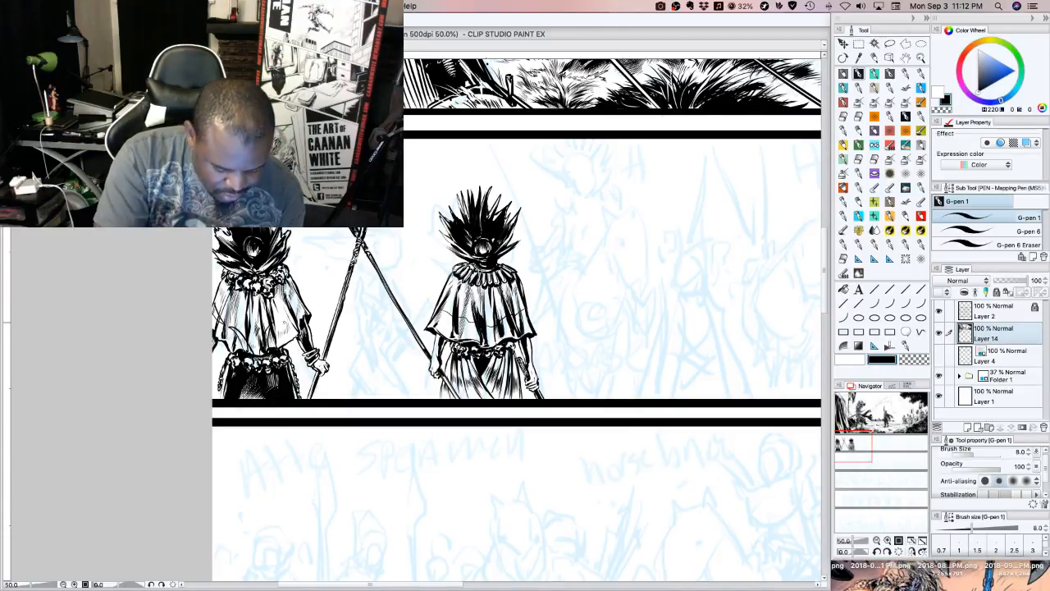
left_click_drag(287, 304, 284, 317)
mouse_move(285, 308)
left_mouse_down()
mouse_move(283, 326)
mouse_move(300, 303)
left_mouse_up()
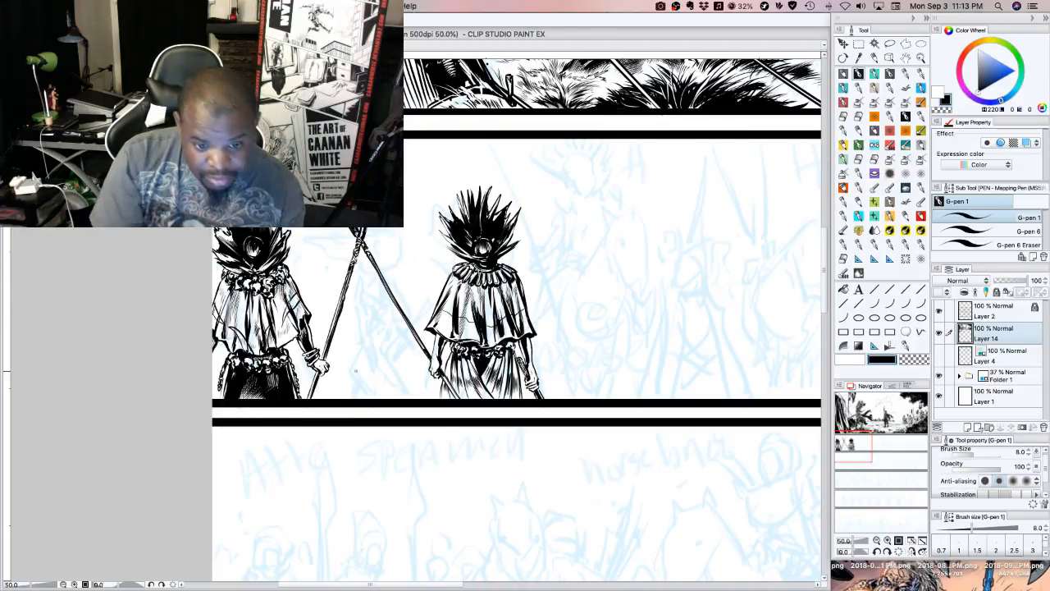
left_click_drag(270, 340, 267, 350)
mouse_move(268, 339)
left_mouse_down()
mouse_move(265, 351)
mouse_move(268, 338)
left_mouse_up()
mouse_move(269, 326)
left_mouse_down()
mouse_move(245, 354)
mouse_move(240, 344)
left_mouse_up()
mouse_move(245, 333)
left_mouse_down()
mouse_move(237, 347)
mouse_move(233, 336)
left_mouse_up()
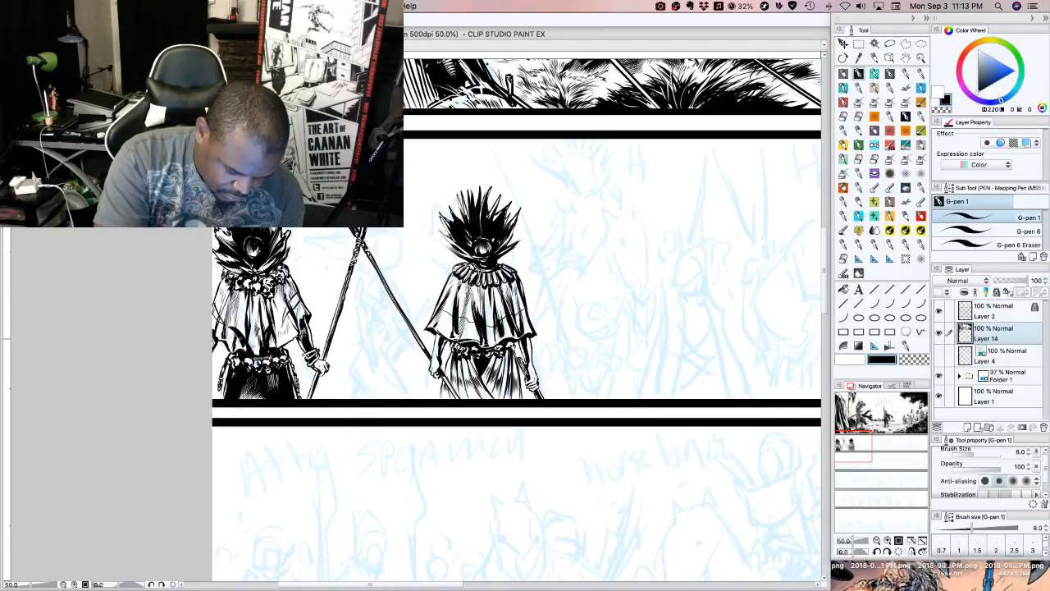
Thicken the band at both sides of the first spear-bearer's cape in black and touch up the hem above the belt in white
mouse_move(288, 309)
left_mouse_down()
mouse_move(283, 326)
mouse_move(293, 310)
left_mouse_up()
left_click_drag(301, 296, 291, 304)
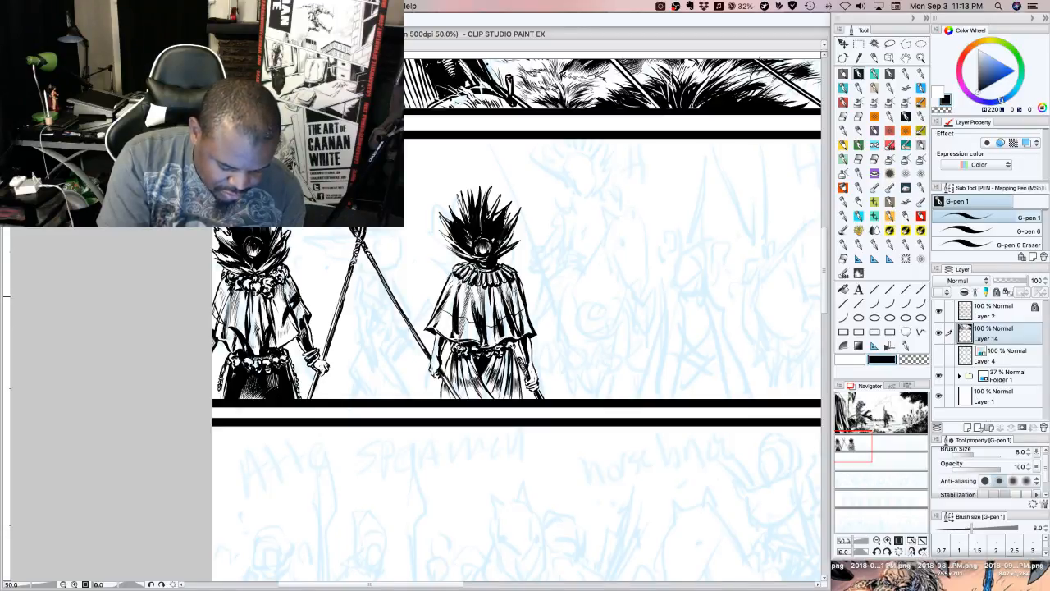
left_click_drag(216, 309, 212, 316)
left_click_drag(220, 305, 219, 325)
left_click_drag(226, 315, 214, 324)
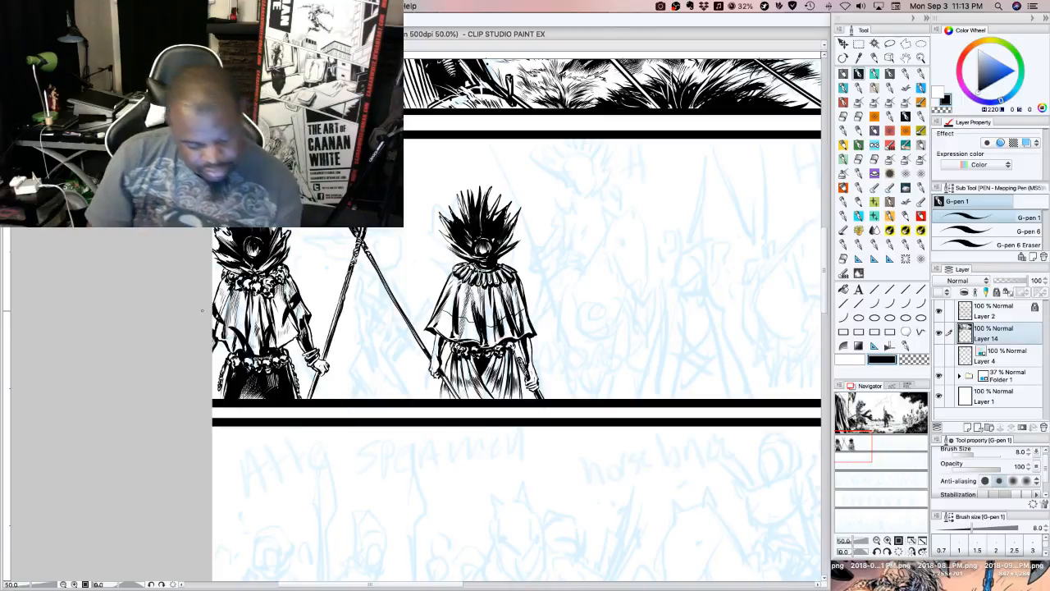
left_click(850, 358)
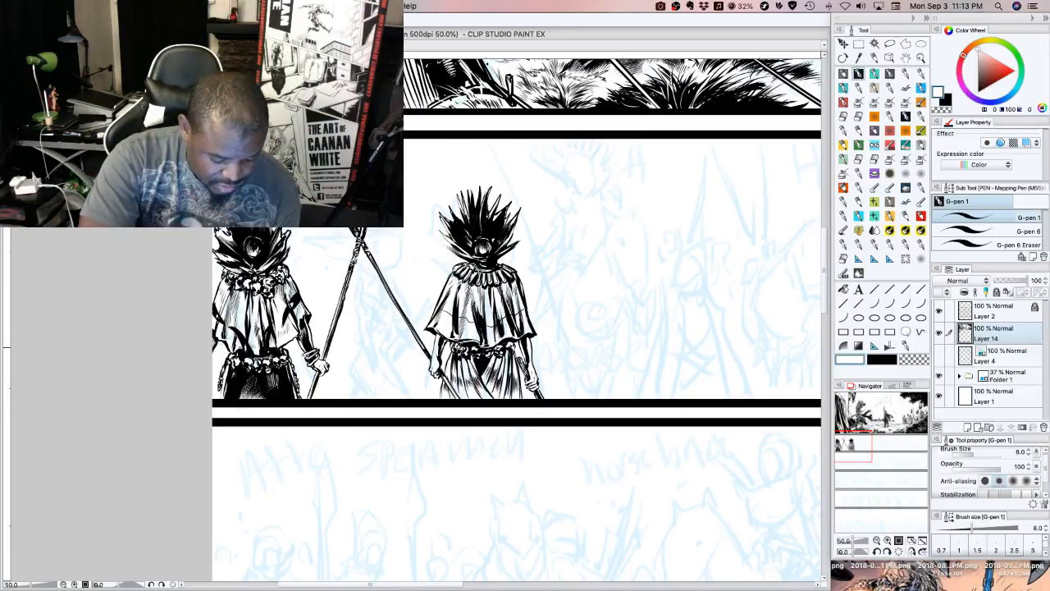
left_click_drag(246, 356, 274, 345)
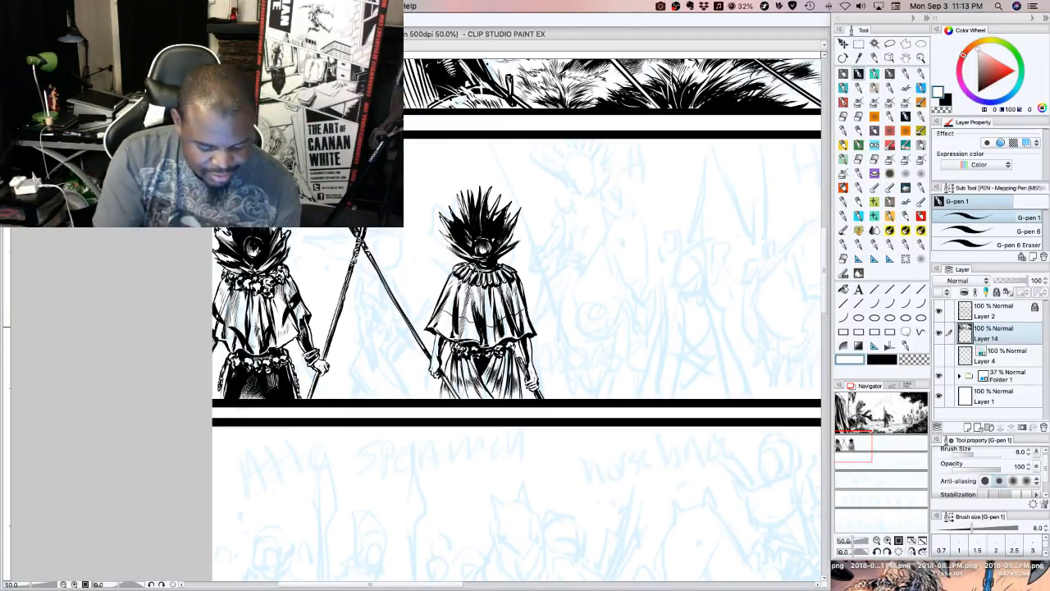
Return to black ink and draw a matching curved band across the middle of the second spear-bearer's cape
left_click(882, 358)
mouse_move(438, 314)
left_mouse_down()
mouse_move(453, 306)
mouse_move(474, 322)
left_mouse_up()
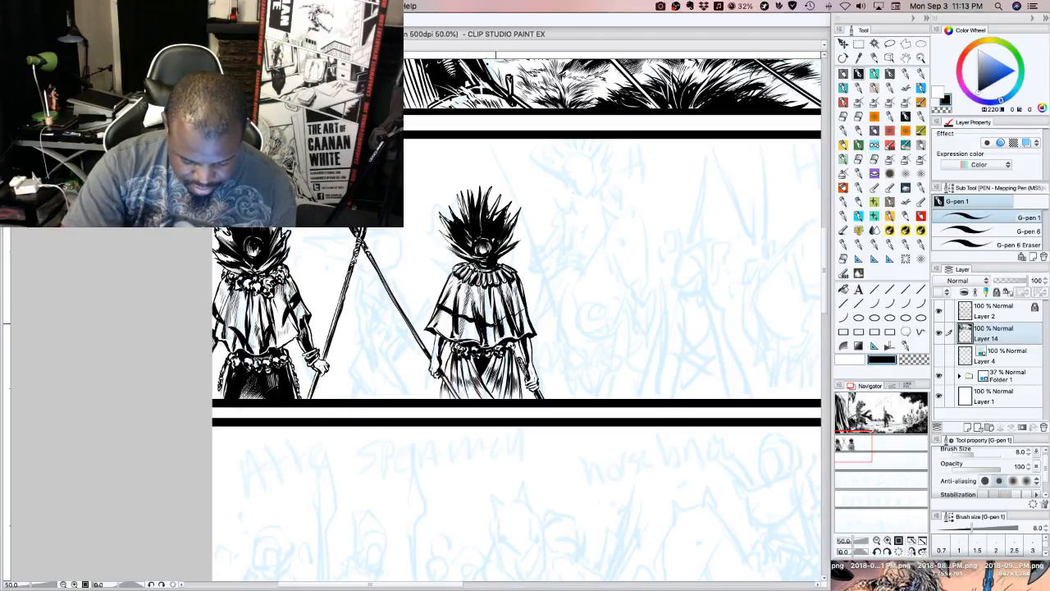
left_click_drag(496, 325, 524, 306)
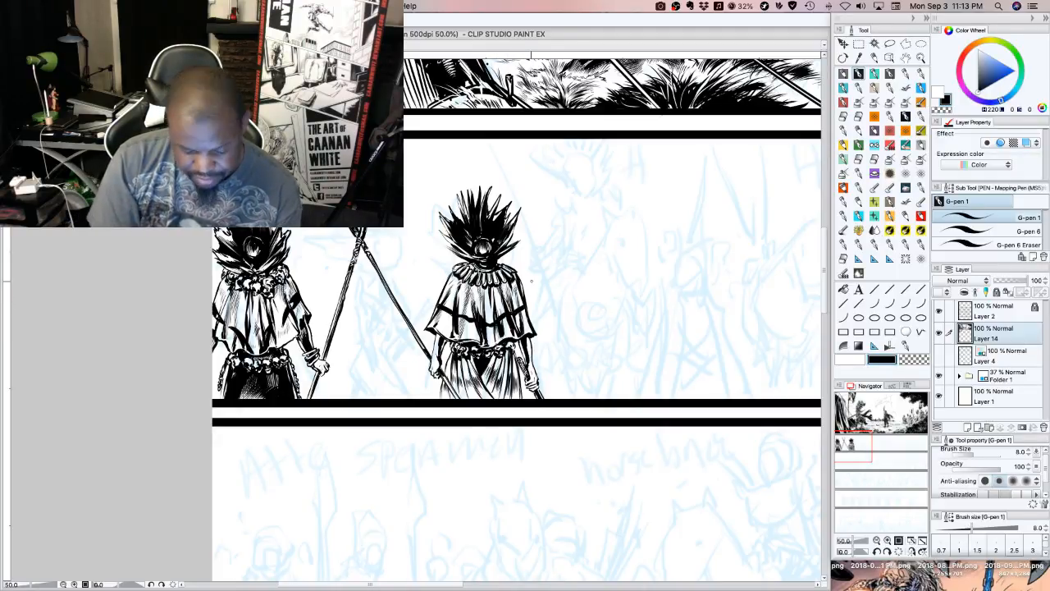
Add black fold strokes on both shoulders of the second spear-bearer's cape, just below the petal collar
left_click_drag(445, 283, 457, 289)
left_click_drag(462, 286, 457, 303)
mouse_move(464, 284)
left_mouse_down()
mouse_move(455, 296)
mouse_move(446, 286)
left_mouse_up()
left_click_drag(515, 285, 515, 306)
mouse_move(505, 282)
left_mouse_down()
mouse_move(520, 306)
mouse_move(511, 301)
left_mouse_up()
mouse_move(509, 285)
left_mouse_down()
mouse_move(518, 290)
mouse_move(508, 306)
mouse_move(448, 288)
left_mouse_up()
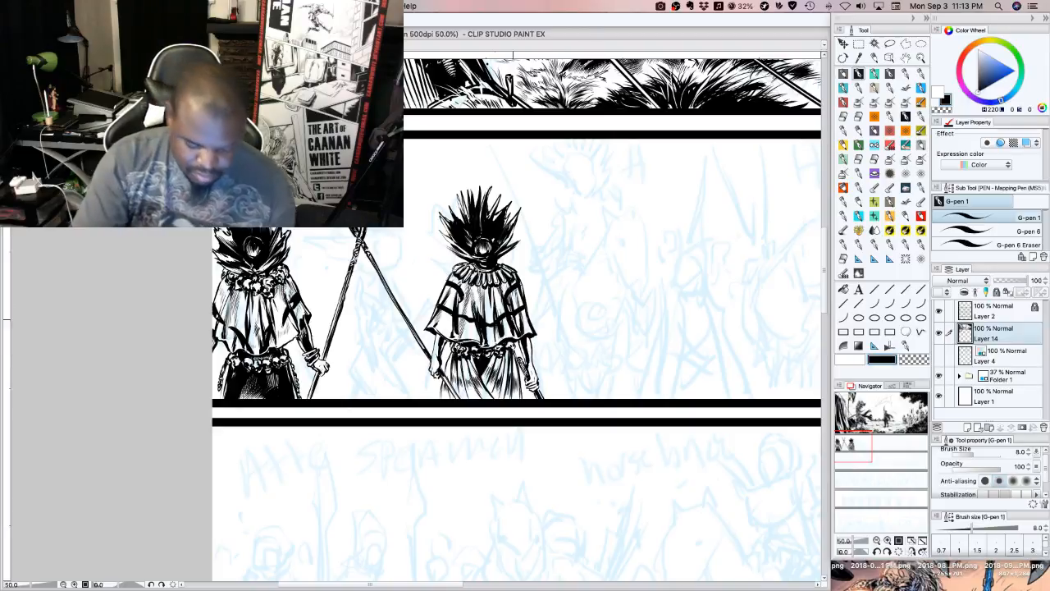
Cut white highlight strokes into the first spear-bearer's dark skirt
left_click(854, 360)
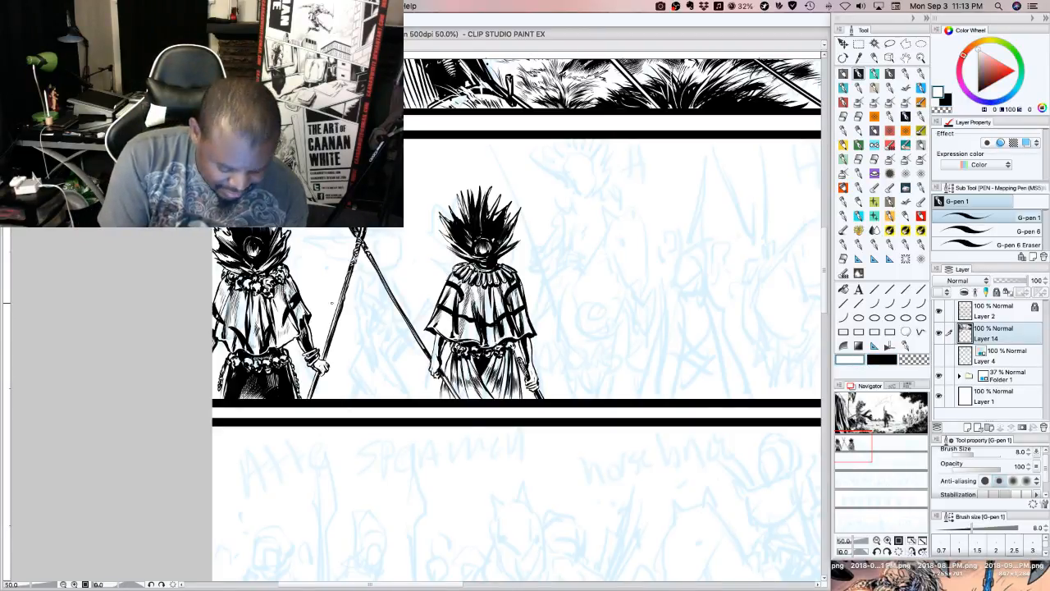
mouse_move(284, 380)
left_mouse_down()
mouse_move(288, 398)
mouse_move(272, 398)
left_mouse_up()
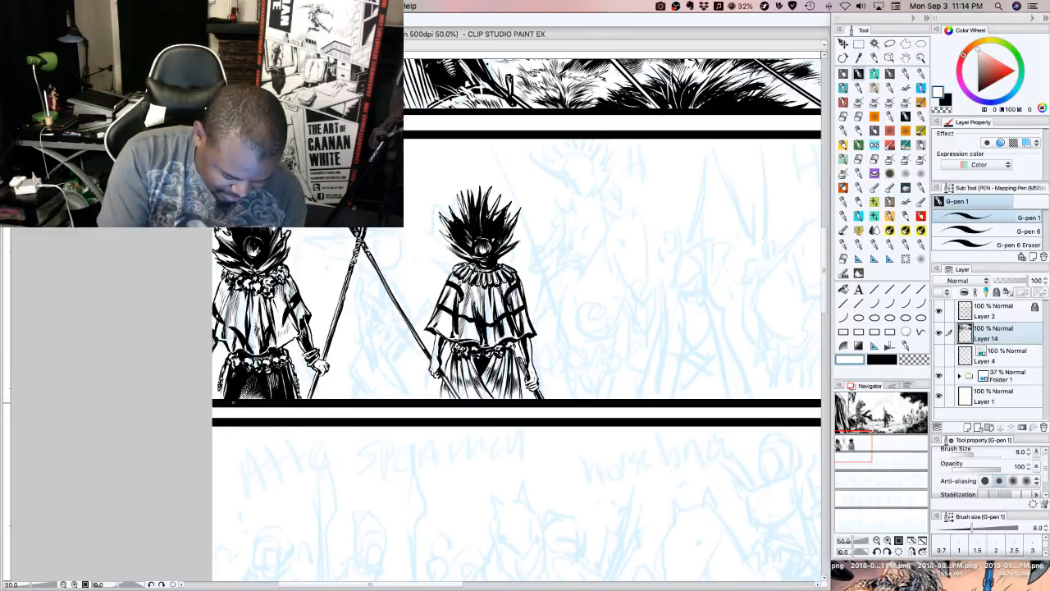
mouse_move(235, 368)
left_mouse_down()
mouse_move(237, 399)
mouse_move(261, 398)
left_mouse_up()
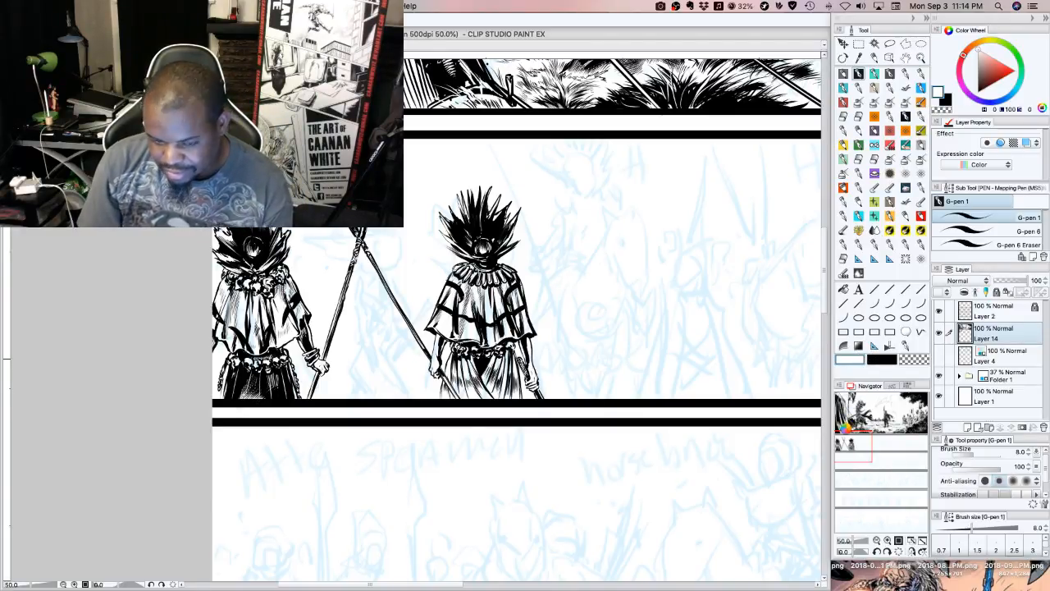
Return to black ink and draw small rounded trim down both shoulders of the second spear-bearer's cape
key("x")
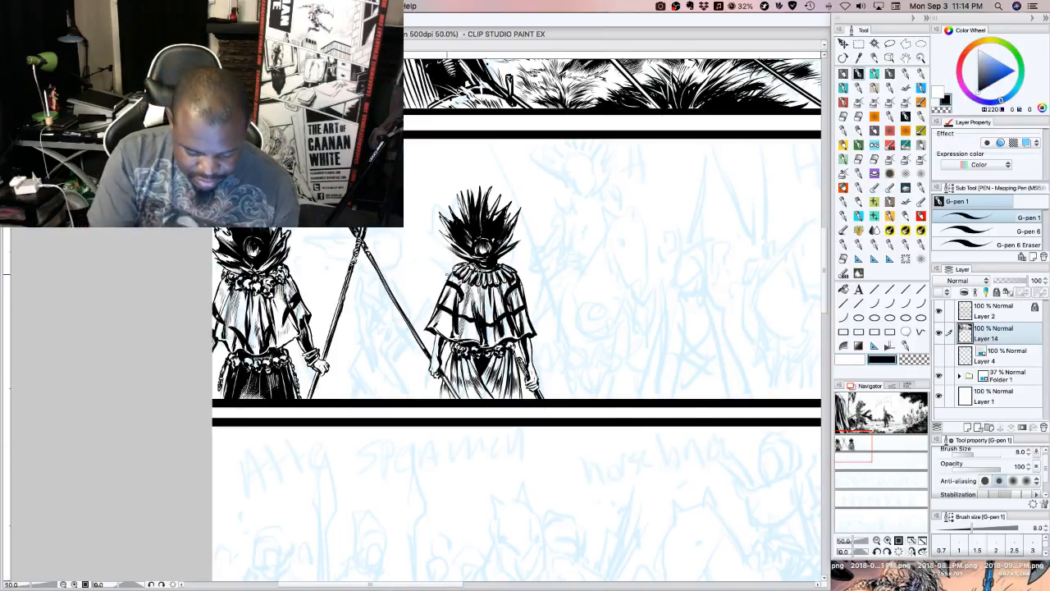
left_click_drag(448, 275, 448, 279)
left_click_drag(517, 271, 529, 288)
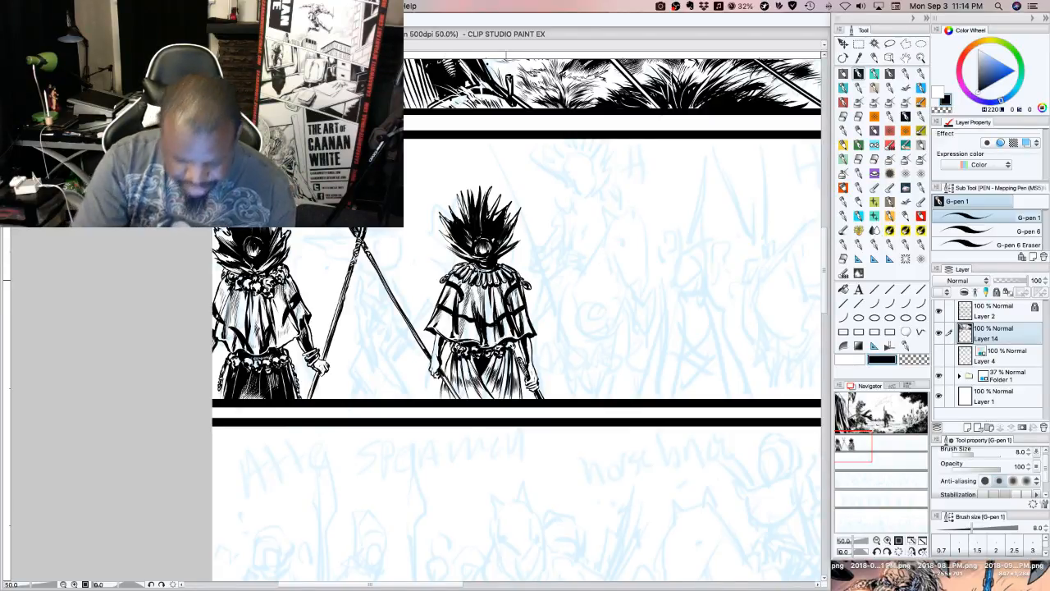
left_click_drag(448, 277, 435, 291)
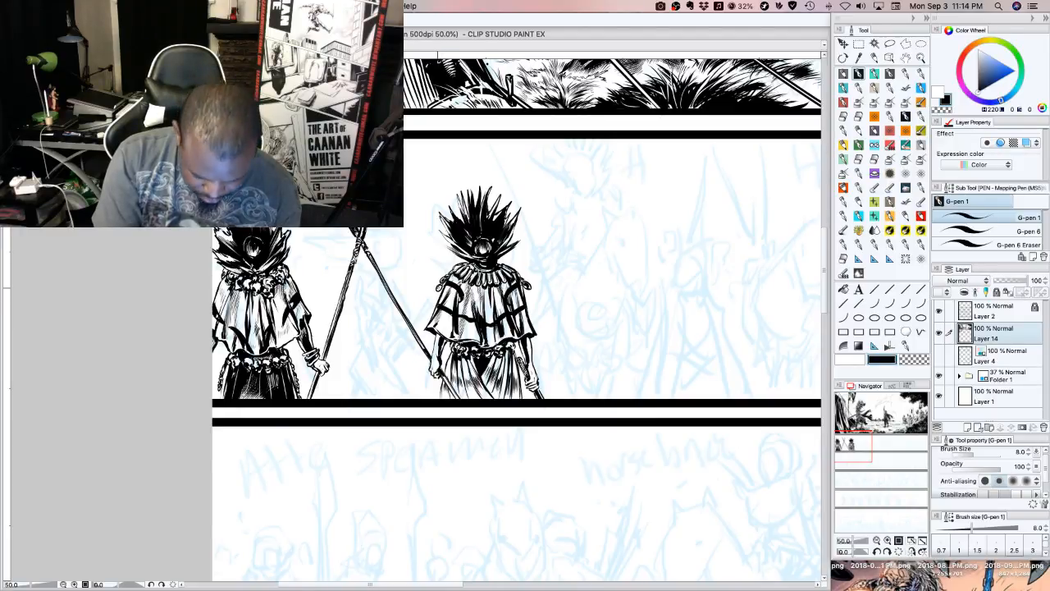
left_click_drag(525, 288, 531, 295)
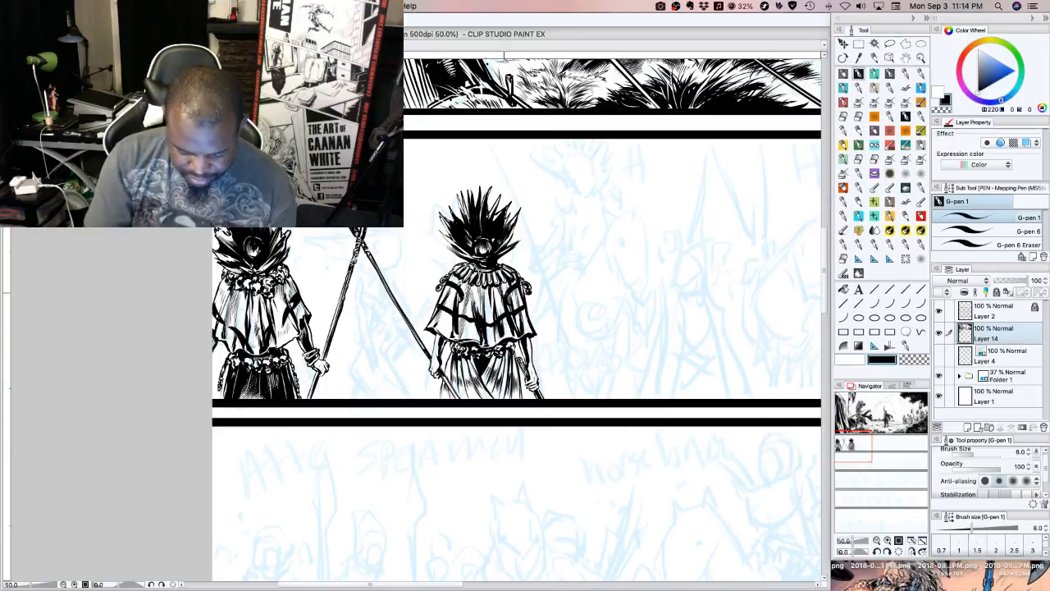
left_click_drag(441, 289, 436, 298)
left_click_drag(443, 290, 435, 299)
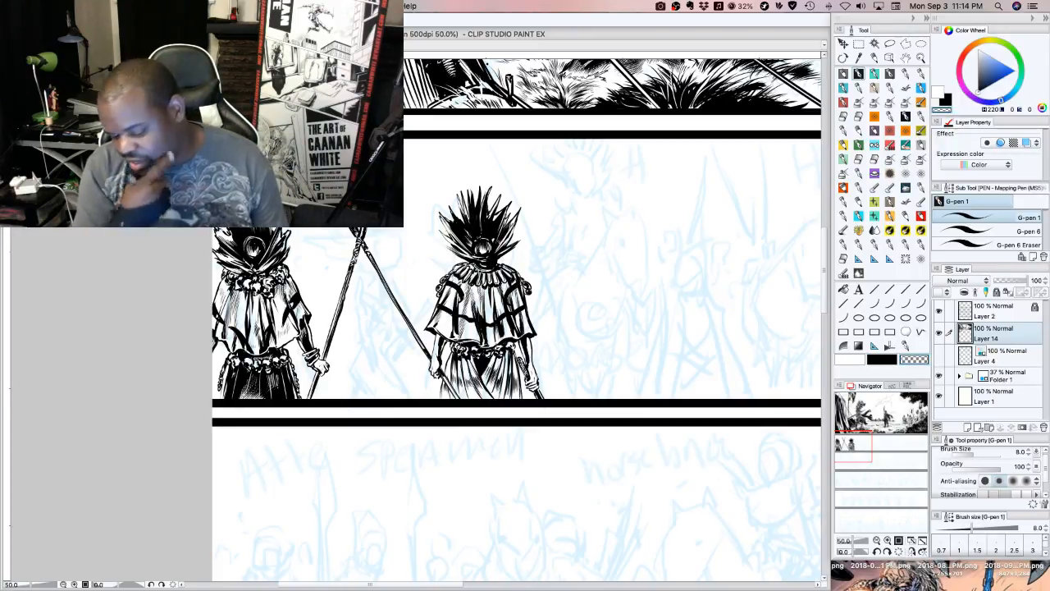
Add black feather strokes to the upper centre of the second spear-bearer's headdress
left_click(885, 358)
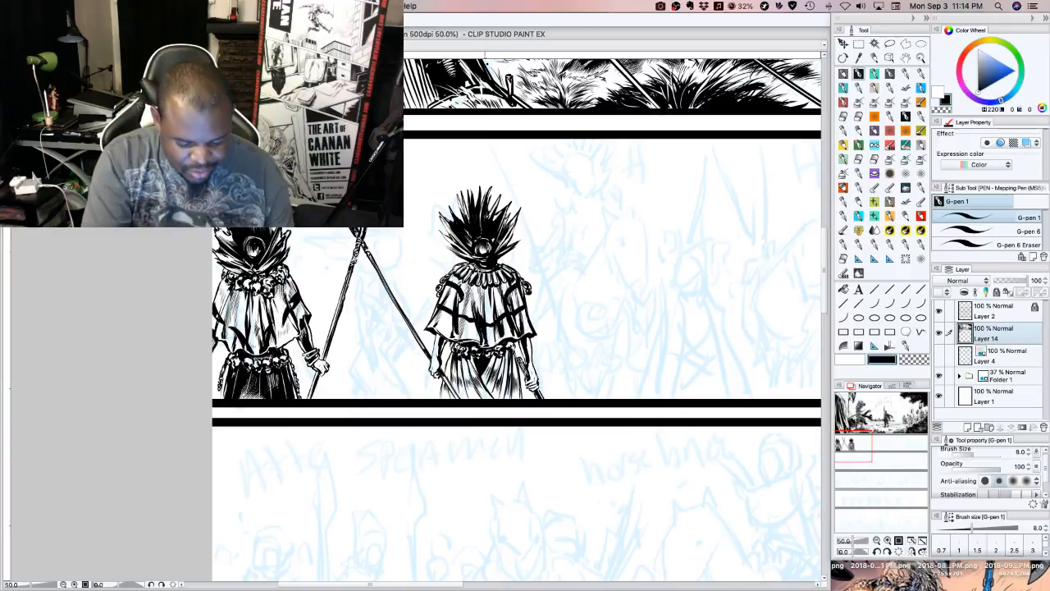
mouse_move(489, 210)
left_mouse_down()
mouse_move(495, 189)
mouse_move(497, 198)
left_mouse_up()
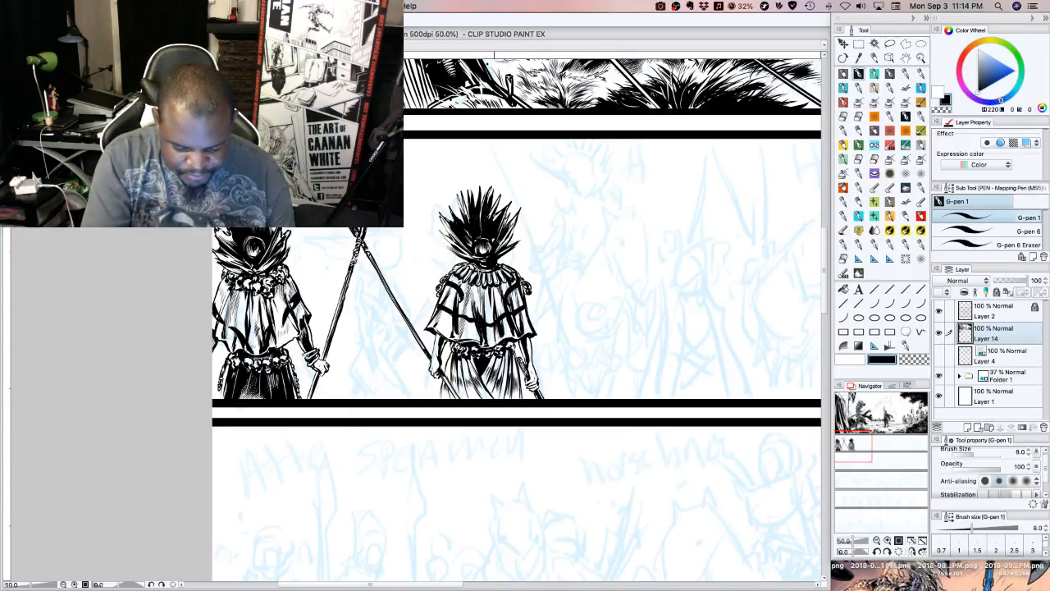
left_click_drag(490, 223, 494, 213)
left_click_drag(493, 223, 495, 206)
left_click_drag(492, 220, 498, 203)
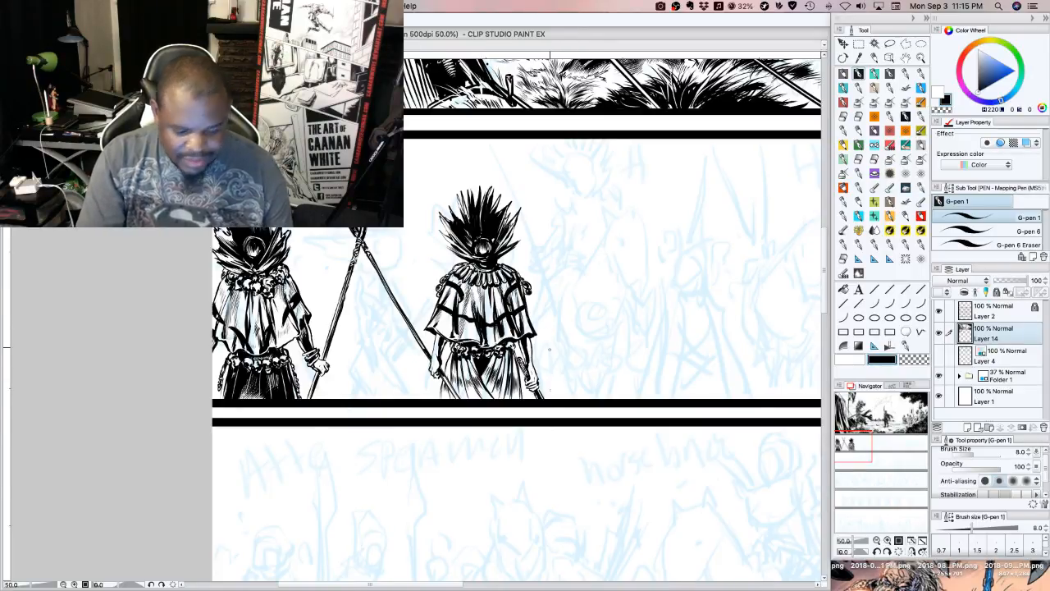
Switch to white and cut thin highlights between the feathers of the second spear-bearer's headdress
key("x")
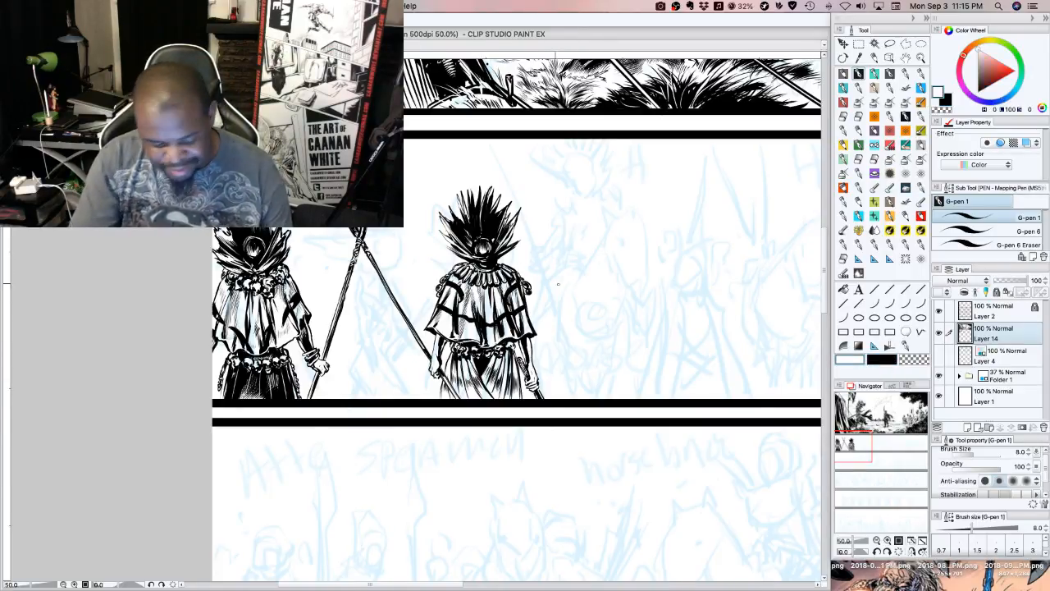
left_click_drag(465, 235, 457, 220)
mouse_move(466, 232)
left_mouse_down()
mouse_move(455, 214)
mouse_move(469, 209)
left_mouse_up()
mouse_move(477, 229)
left_mouse_down()
mouse_move(471, 198)
mouse_move(486, 193)
mouse_move(492, 207)
left_mouse_up()
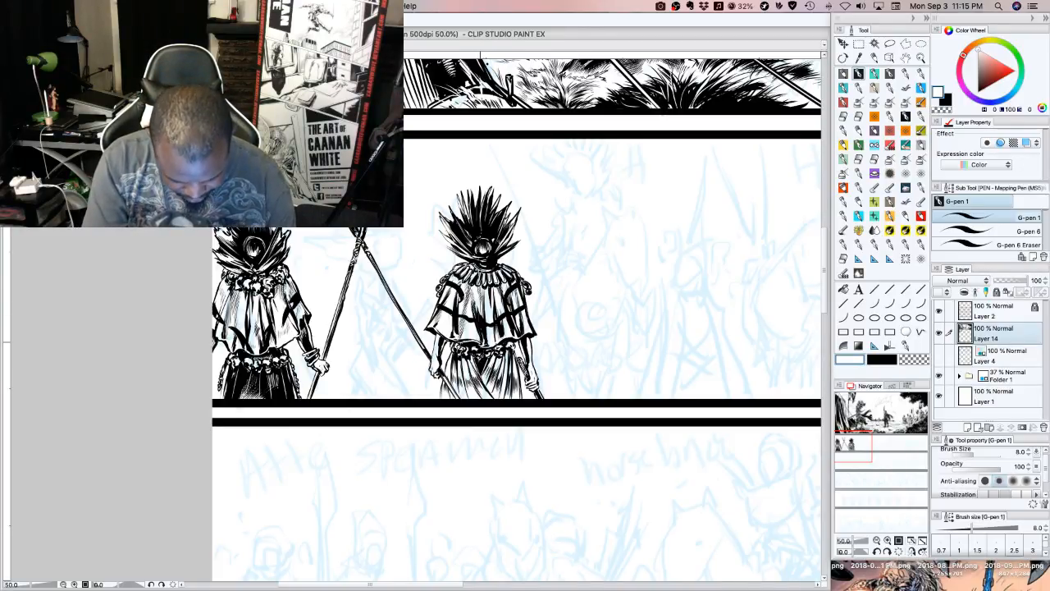
Clean up the second spear-bearer's forearms with transparent colour and ink black bands around them
left_click(880, 360)
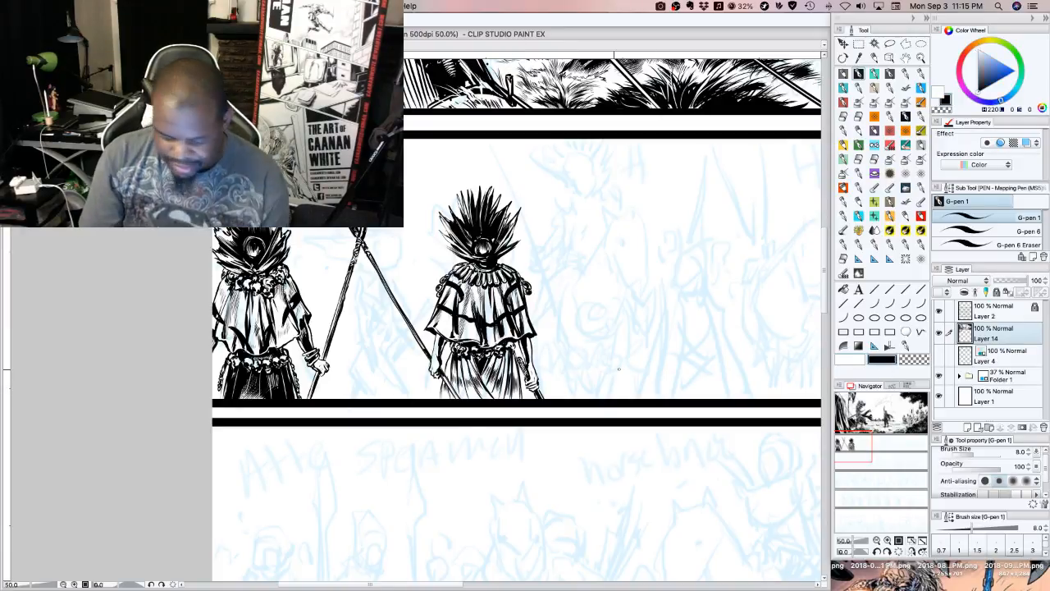
left_click(914, 360)
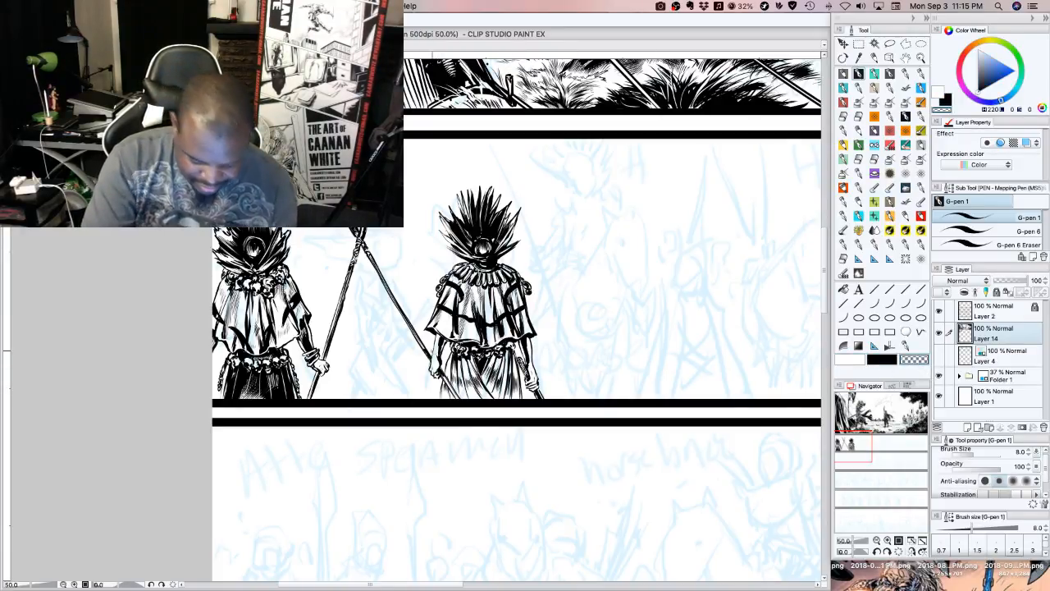
left_click(882, 362)
left_click_drag(435, 354, 440, 348)
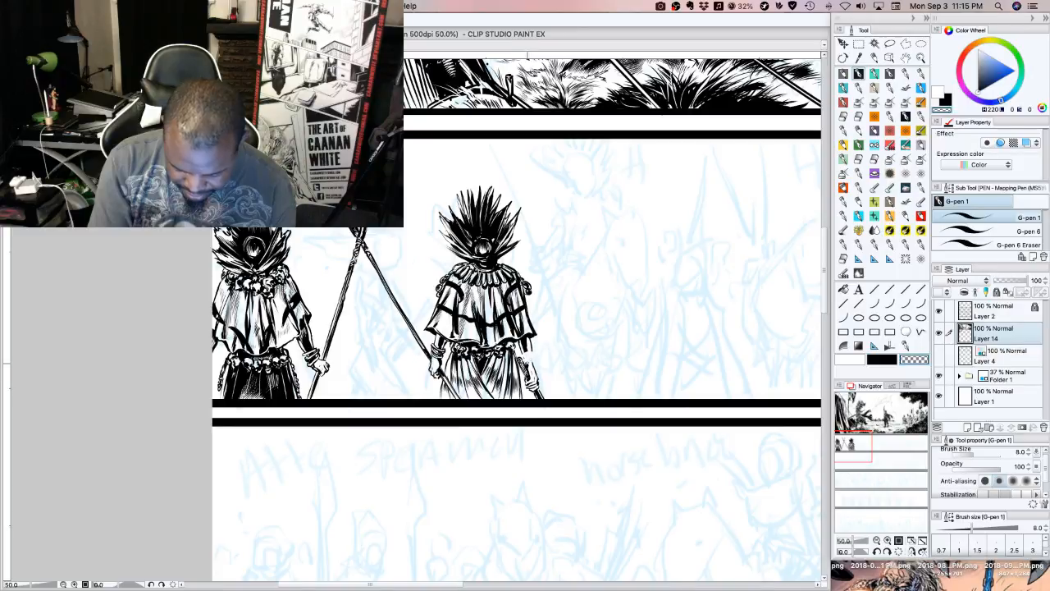
key("c")
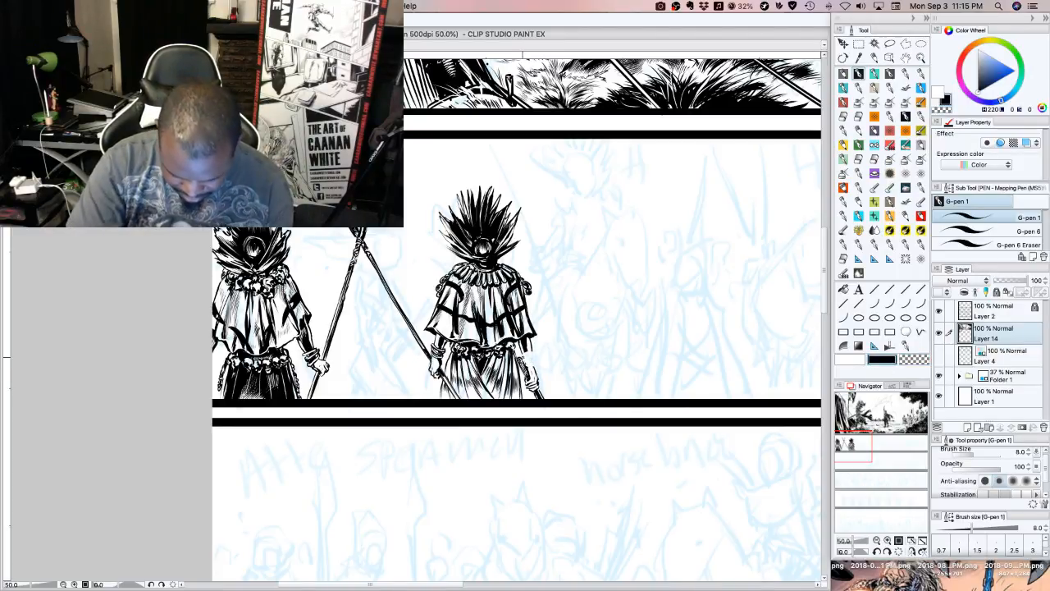
left_click_drag(522, 356, 534, 362)
left_click_drag(534, 364, 528, 343)
left_click_drag(531, 351, 529, 341)
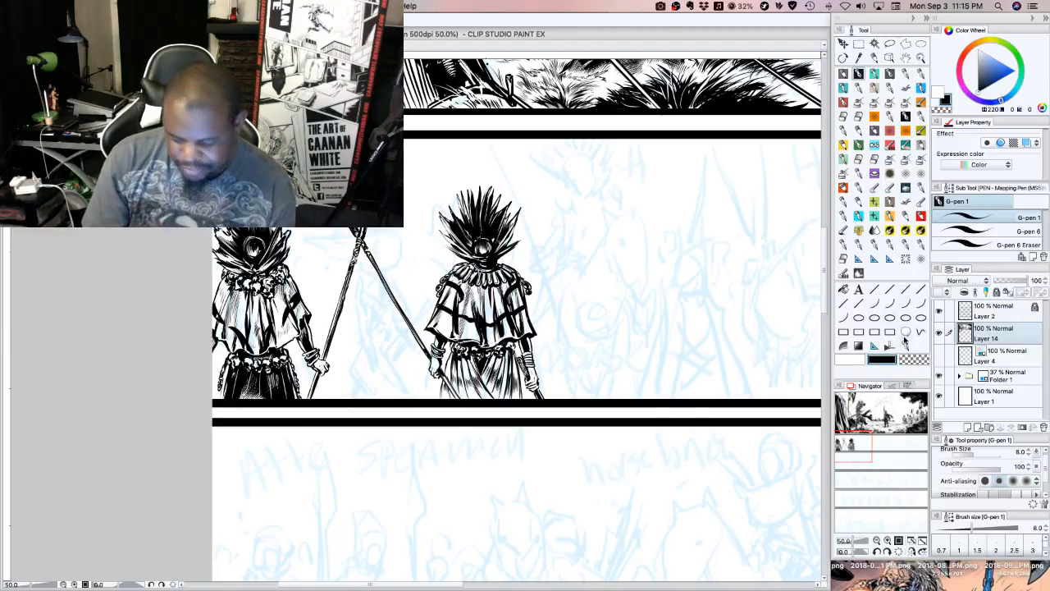
Switch to white and refine the band and folds across the second spear-bearer's cape
left_click(852, 358)
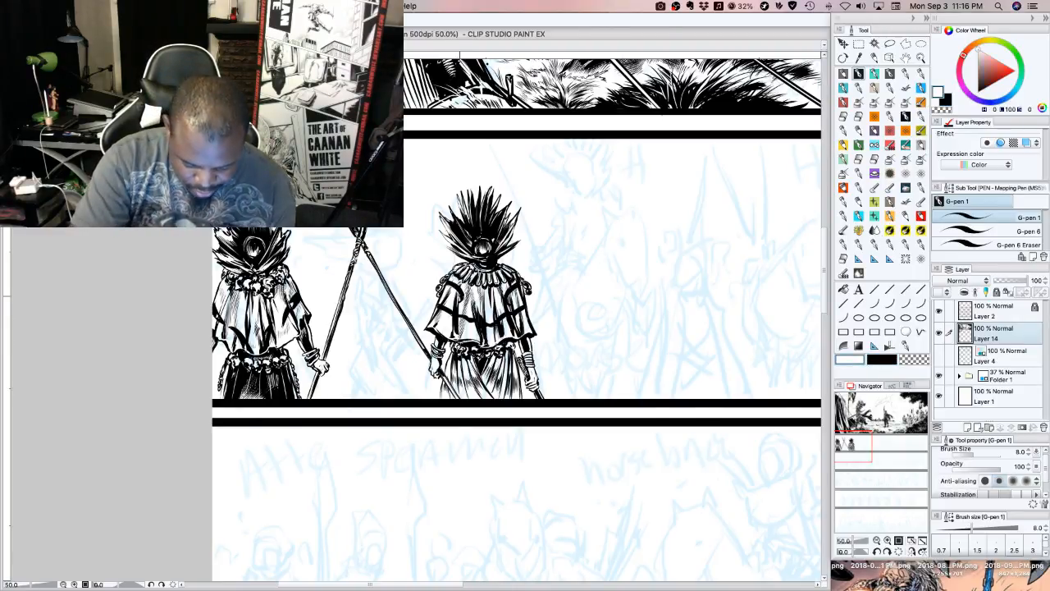
mouse_move(463, 297)
left_mouse_down()
mouse_move(458, 286)
mouse_move(516, 288)
mouse_move(501, 317)
mouse_move(526, 307)
mouse_move(474, 322)
mouse_move(449, 311)
left_mouse_up()
left_click_drag(455, 313, 436, 305)
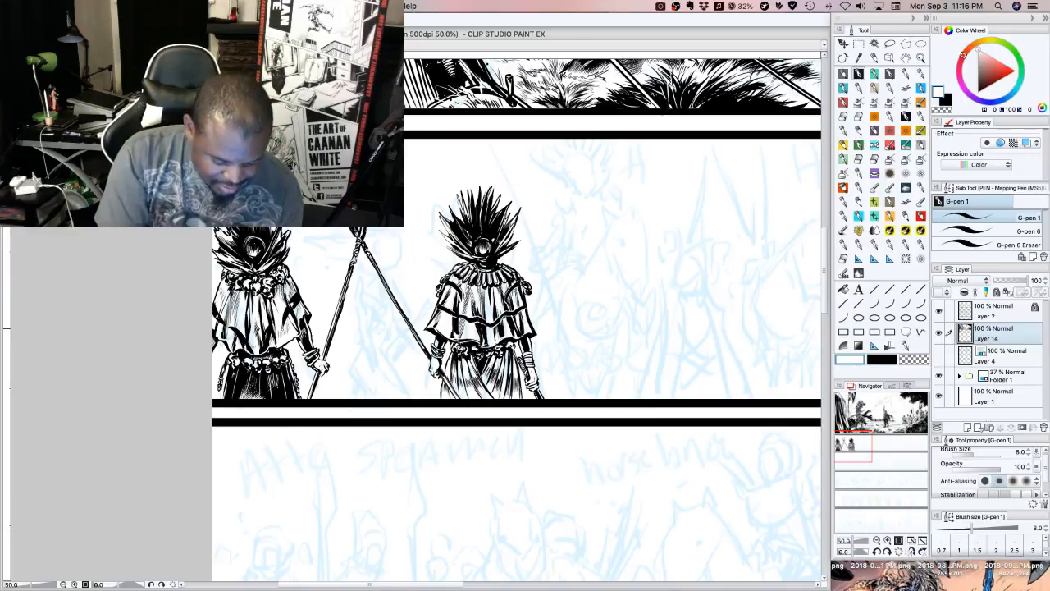
Refine the band and folds across the first spear-bearer's cape with white strokes
left_click_drag(283, 328, 288, 316)
left_click_drag(284, 321, 296, 292)
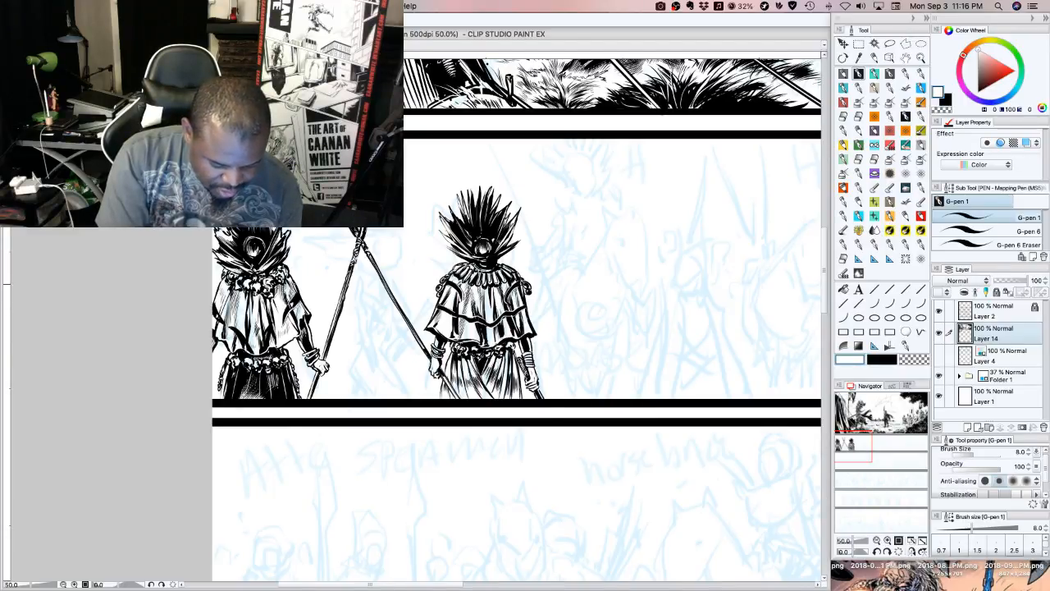
left_click_drag(269, 345, 272, 326)
mouse_move(267, 334)
left_mouse_down()
mouse_move(279, 316)
mouse_move(247, 332)
mouse_move(220, 312)
left_mouse_up()
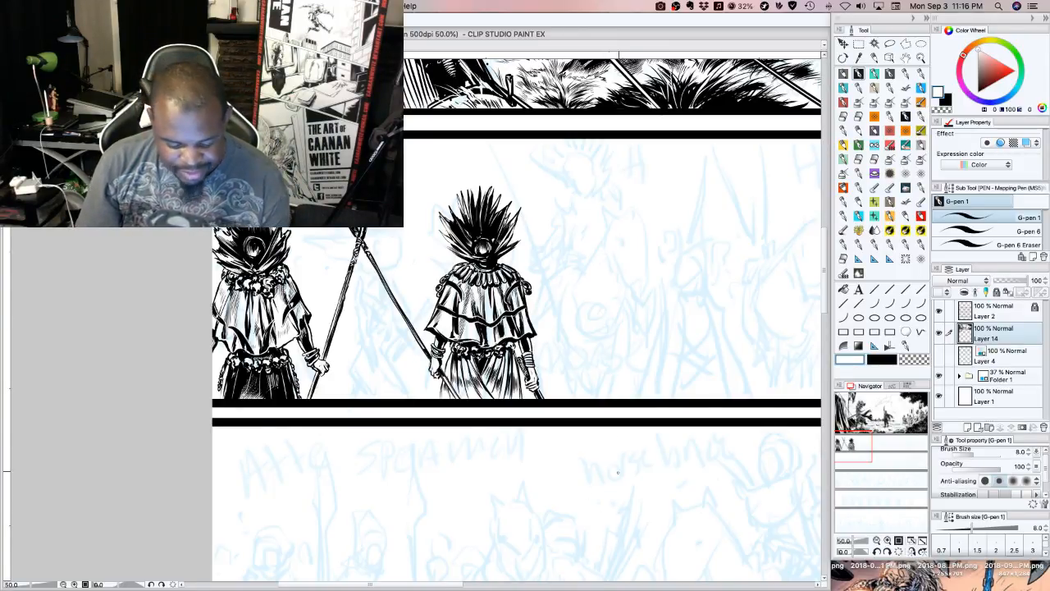
Return to black ink with the next pencilled figures in view, and switch to another application
left_click_drag(858, 449, 871, 445)
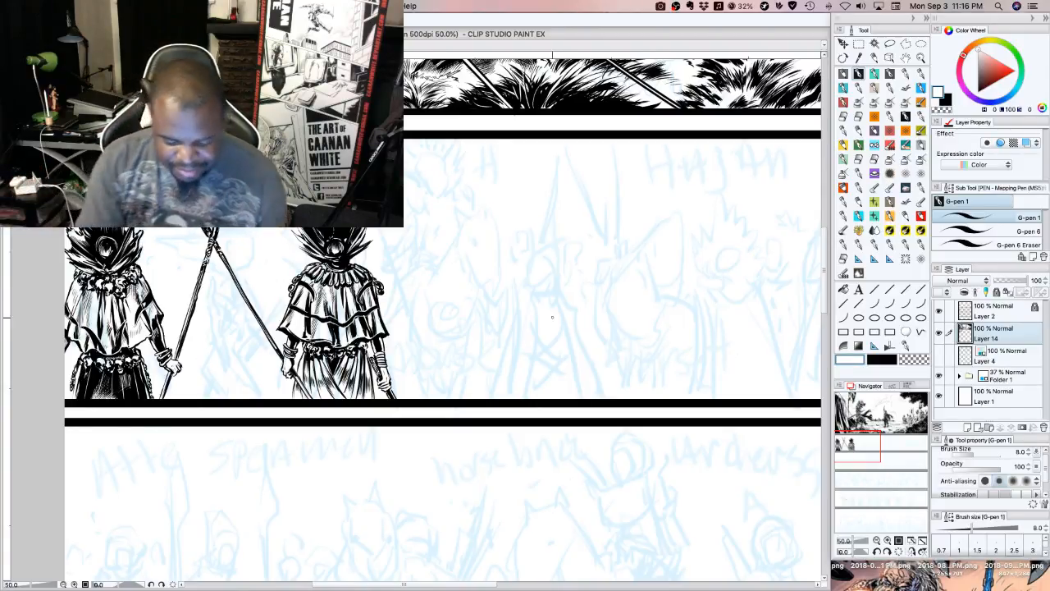
key("x")
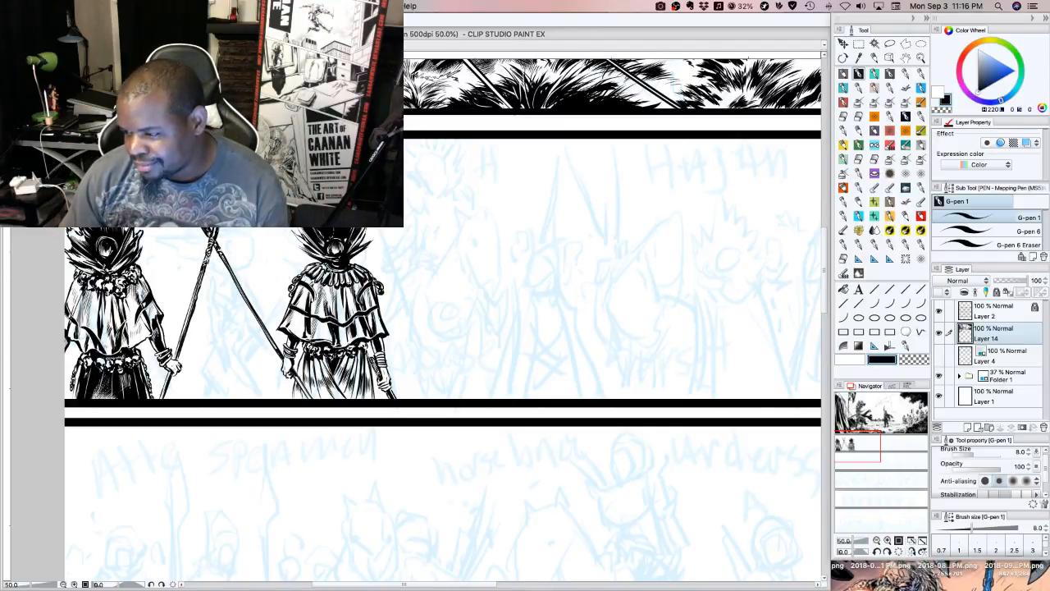
key("super+Tab")
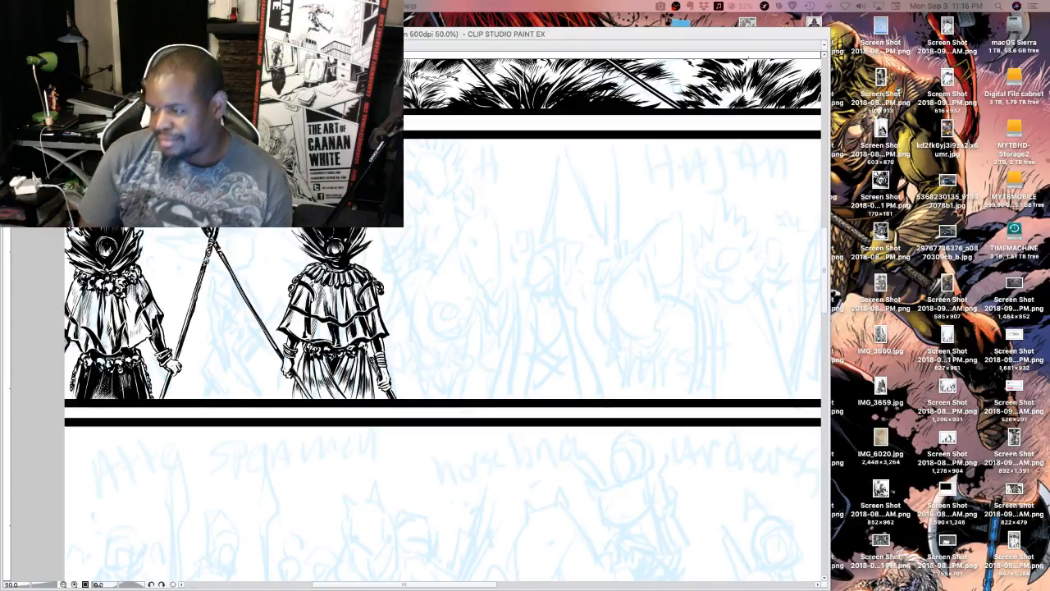
Return to Clip Studio Paint and ink a mirrored pair of narrow shoulder trims for the next pencilled figure, right of the two spear-bearers
key("super+Tab")
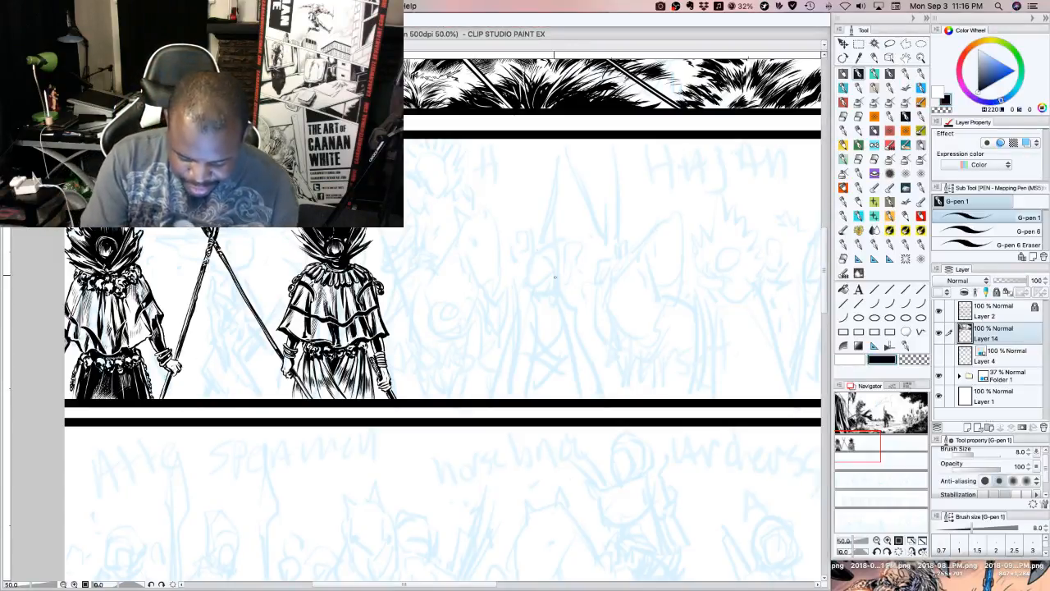
left_click_drag(521, 288, 503, 299)
left_click_drag(504, 301, 523, 288)
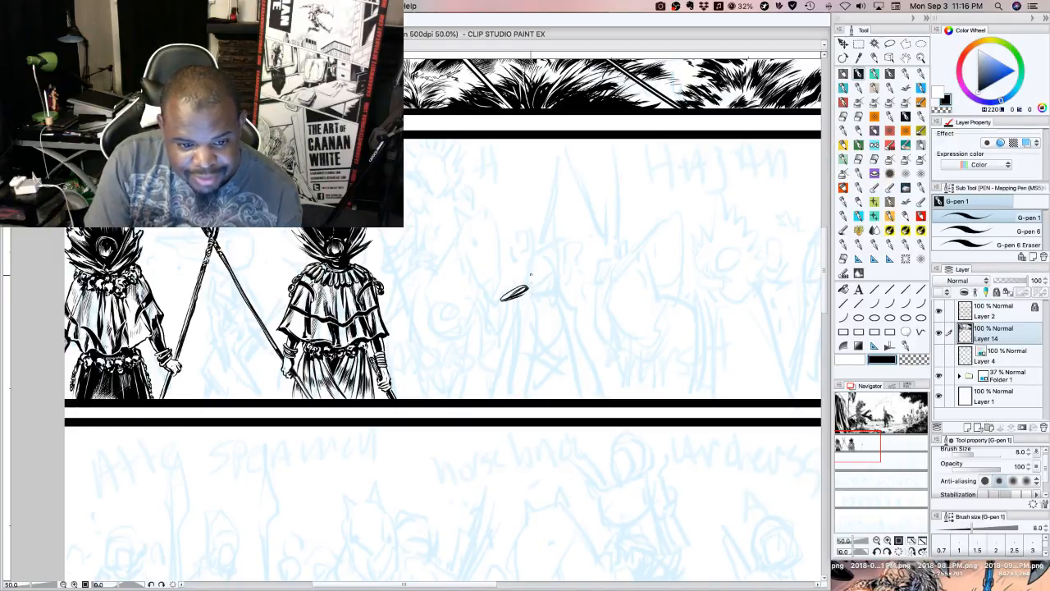
left_click_drag(520, 293, 530, 288)
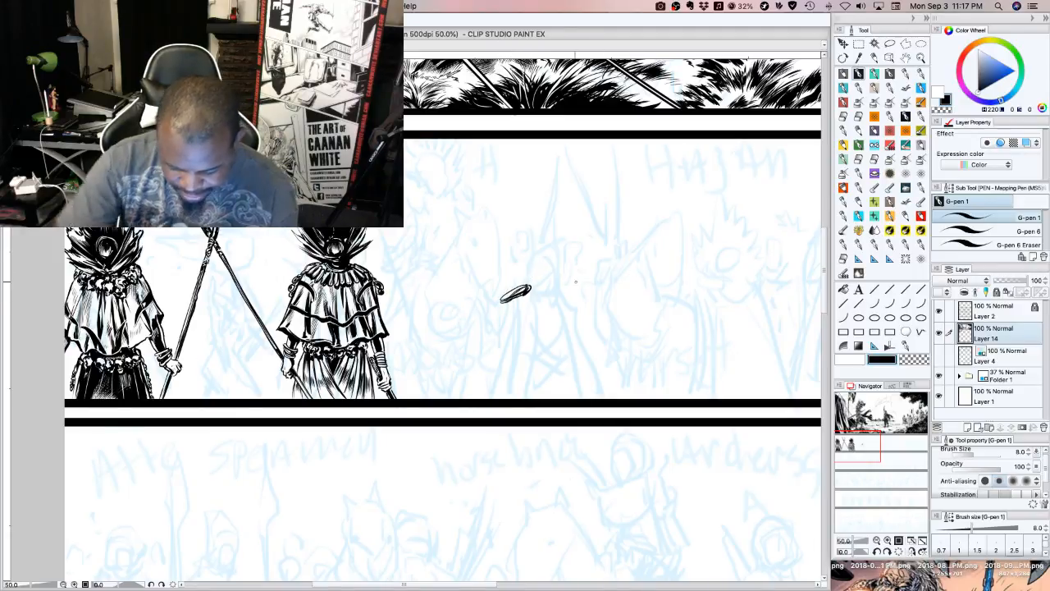
mouse_move(566, 289)
left_mouse_down()
mouse_move(594, 292)
mouse_move(576, 290)
mouse_move(586, 298)
left_mouse_up()
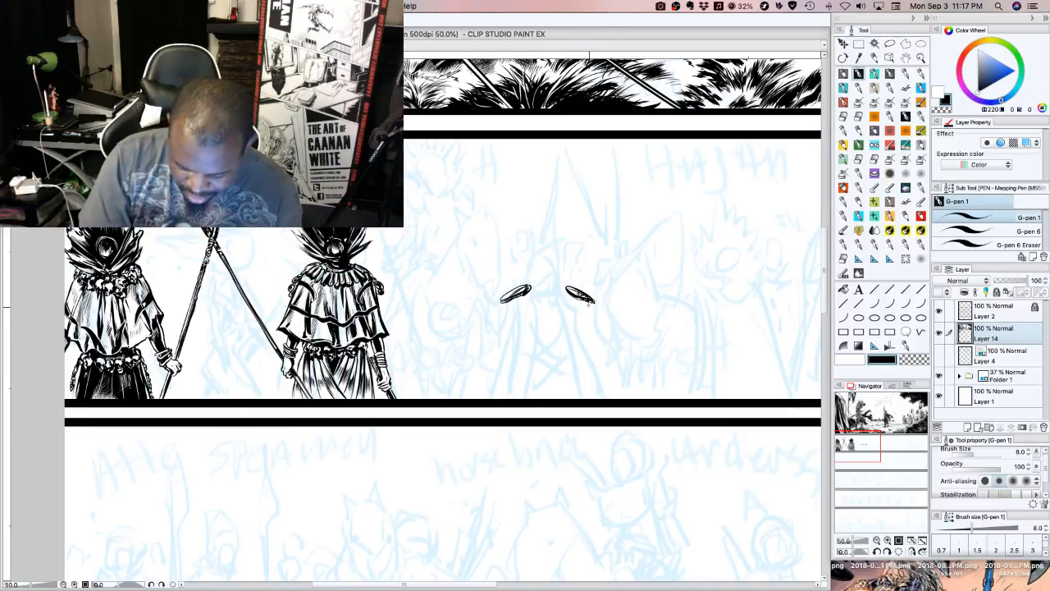
left_click_drag(589, 306, 590, 305)
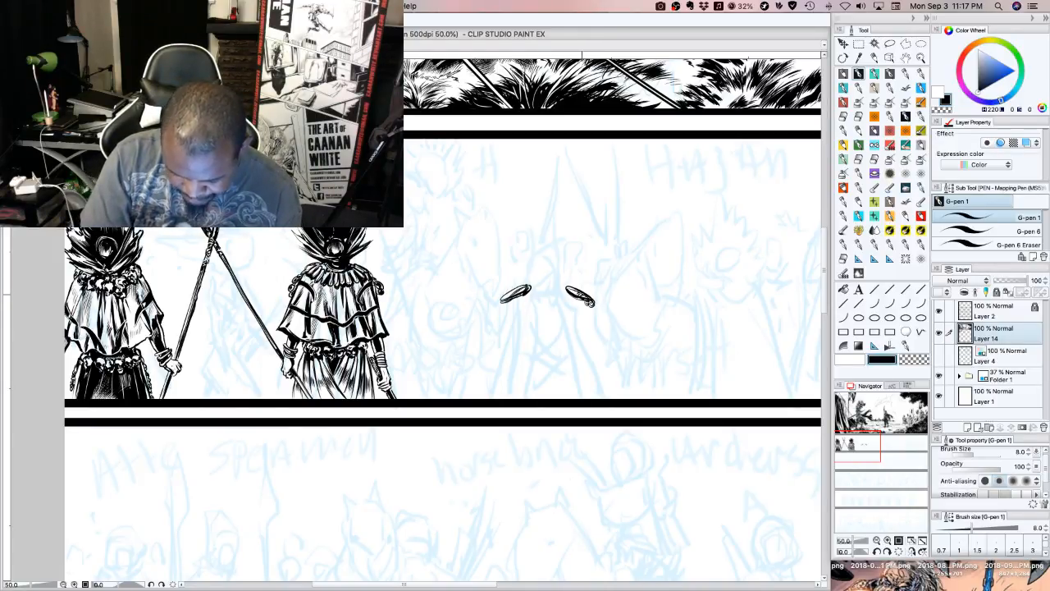
left_click_drag(507, 302, 508, 305)
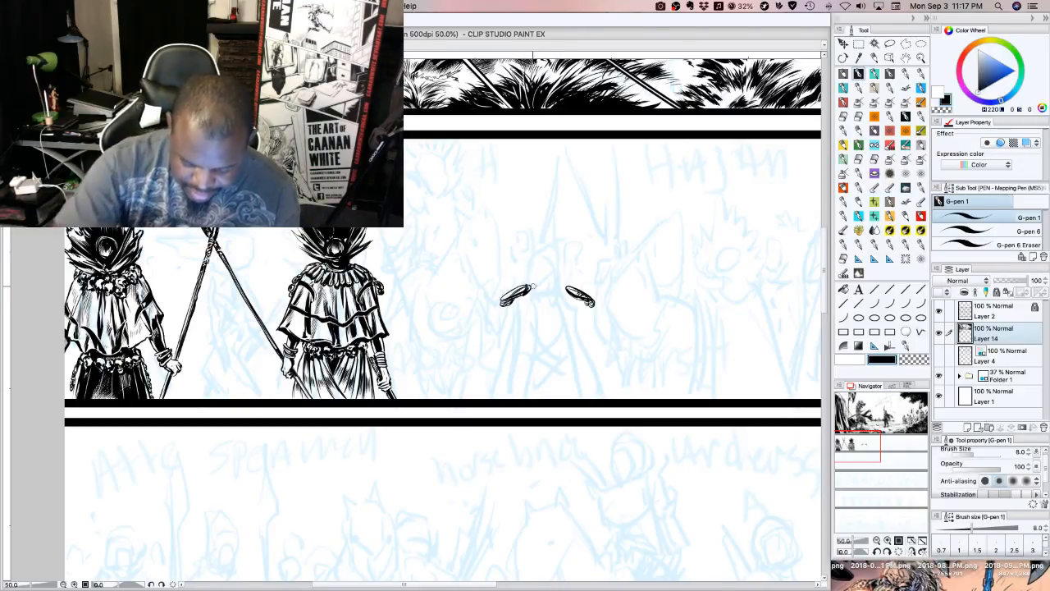
Trim the inner ends of the shoulder trims and ink pointed shoulder pieces above them on both sides
mouse_move(532, 284)
left_mouse_down()
mouse_move(522, 288)
mouse_move(572, 291)
left_mouse_up()
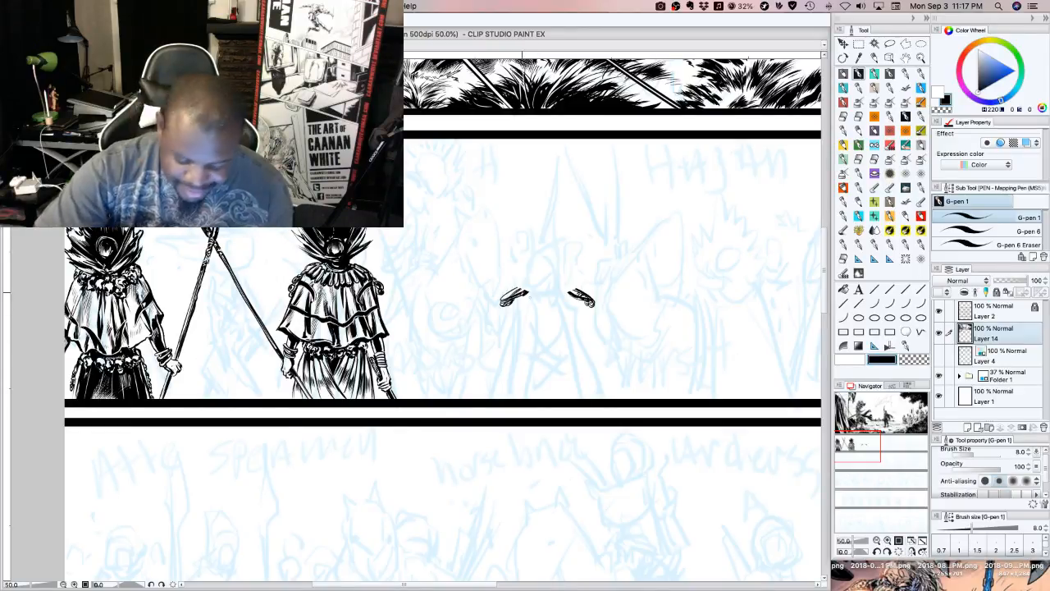
mouse_move(525, 291)
left_mouse_down()
mouse_move(502, 282)
mouse_move(515, 286)
left_mouse_up()
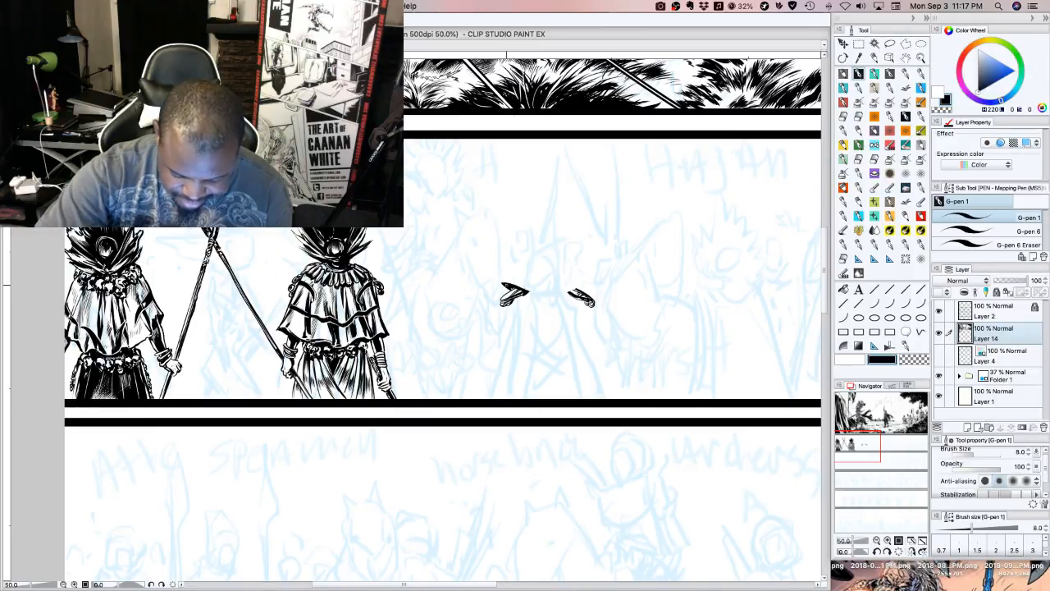
left_click_drag(583, 287, 567, 293)
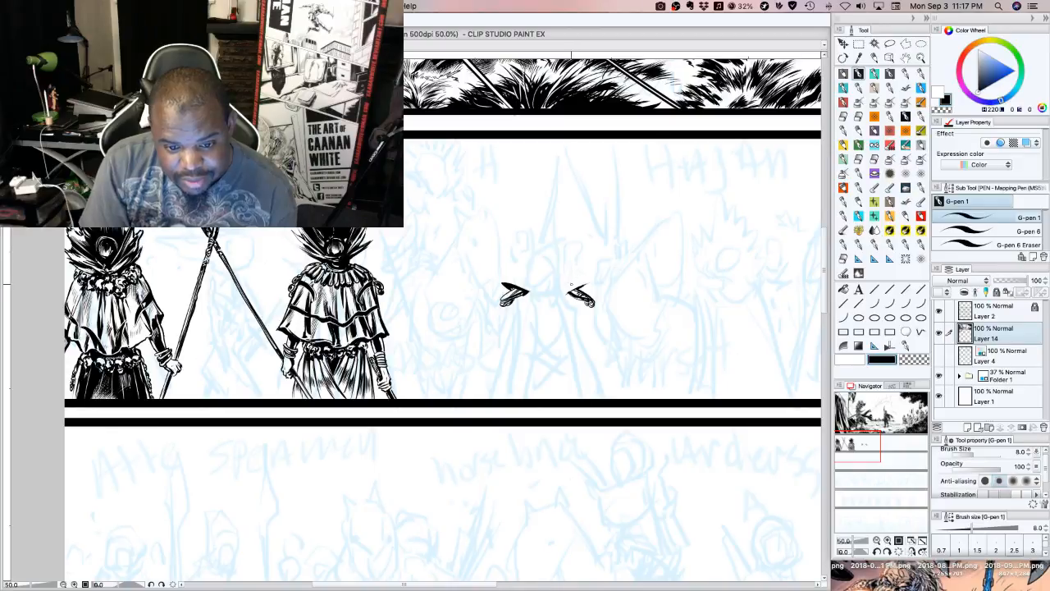
mouse_move(585, 283)
left_mouse_down()
mouse_move(566, 293)
mouse_move(582, 285)
left_mouse_up()
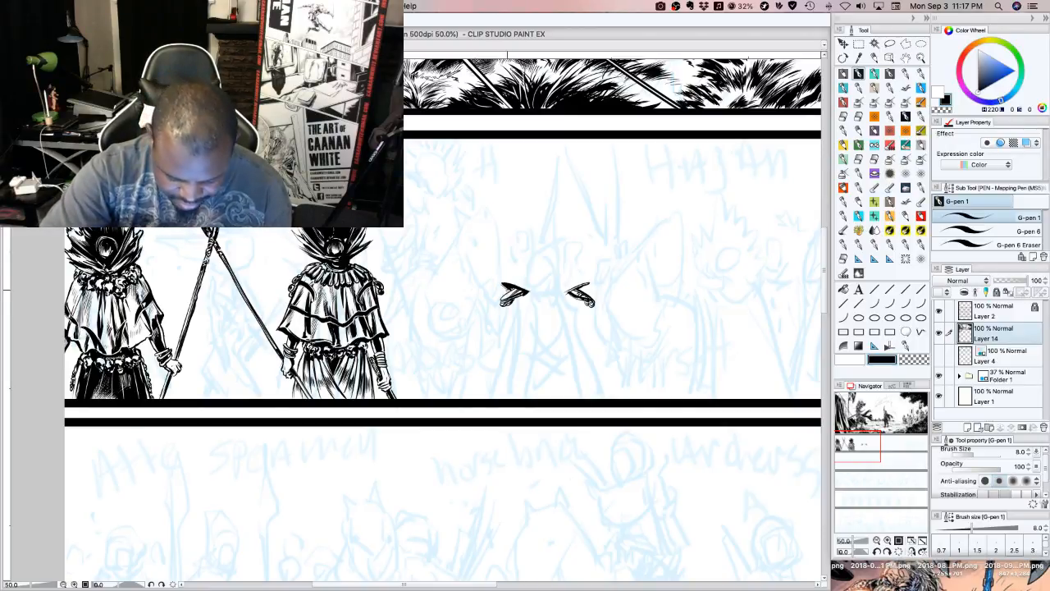
mouse_move(507, 289)
left_mouse_down()
mouse_move(499, 284)
mouse_move(532, 288)
mouse_move(572, 273)
mouse_move(590, 289)
left_mouse_up()
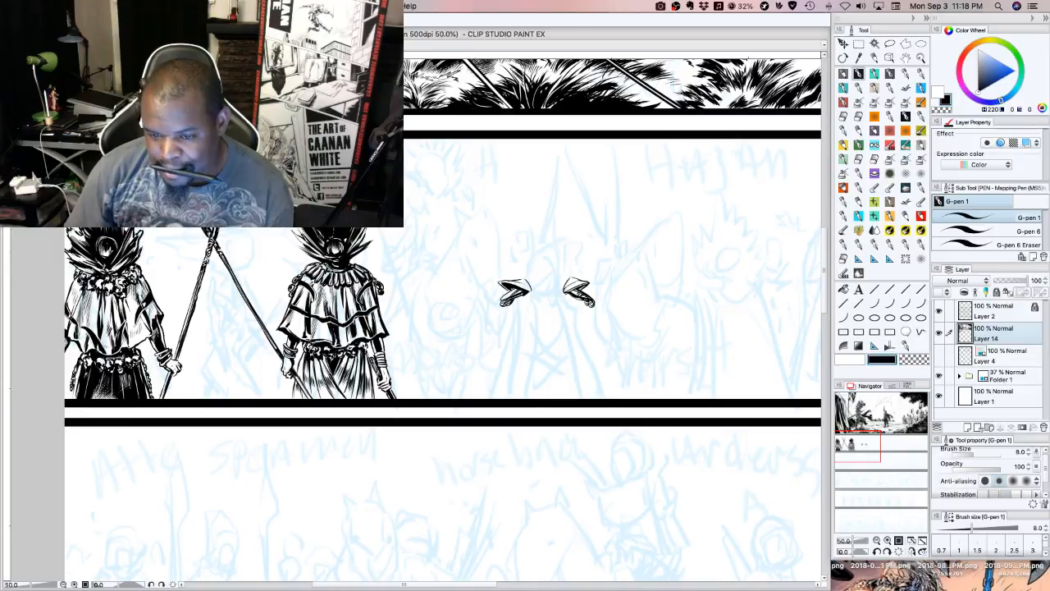
Ink long tapering cape folds hanging from the new figure's left-hand shoulder piece
key("super+Tab")
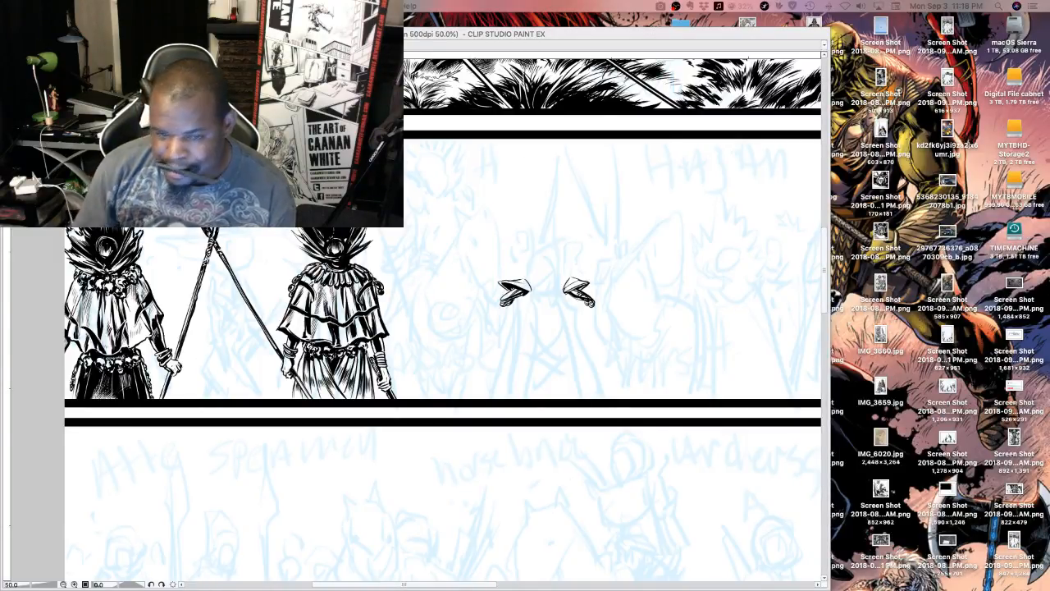
left_click(506, 329)
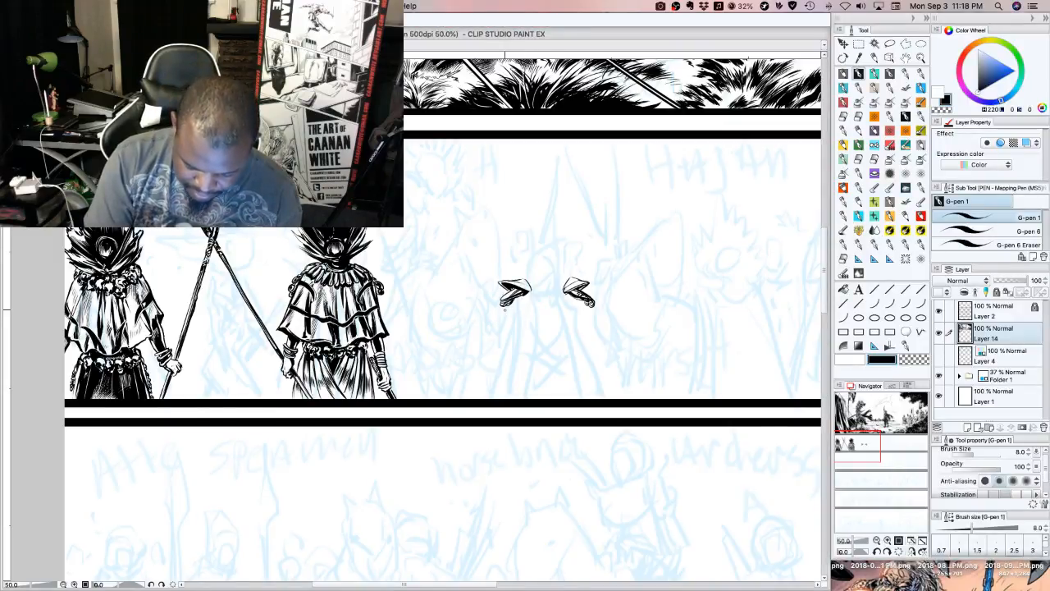
left_click_drag(503, 308, 494, 358)
left_click_drag(507, 330, 505, 354)
mouse_move(517, 301)
left_mouse_down()
mouse_move(511, 343)
mouse_move(517, 334)
left_mouse_up()
left_click_drag(525, 299, 520, 336)
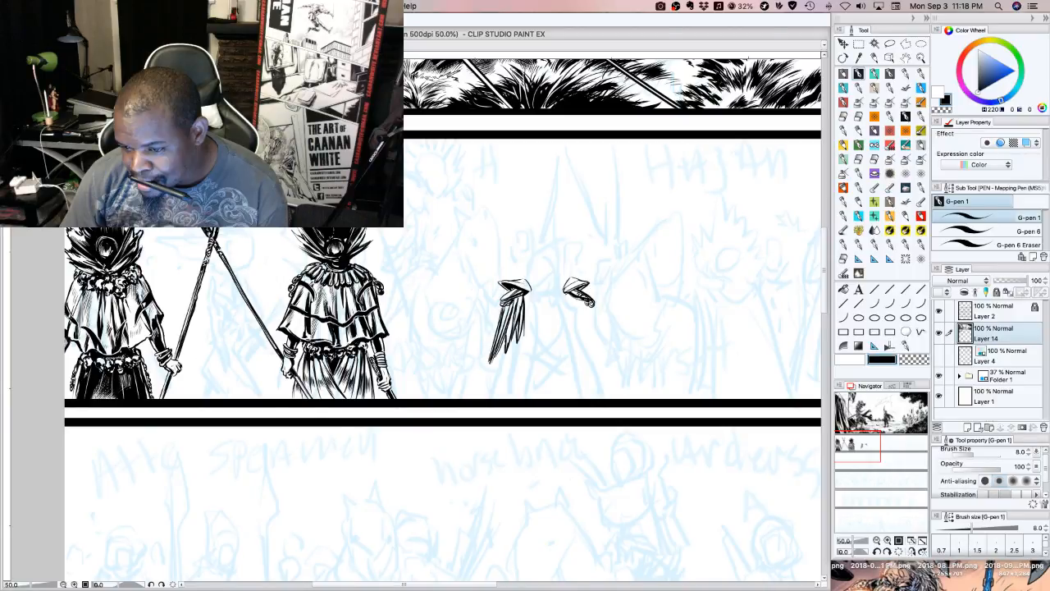
Ink matching tapering cape folds beneath the new figure's right-hand shoulder piece
key("Tab")
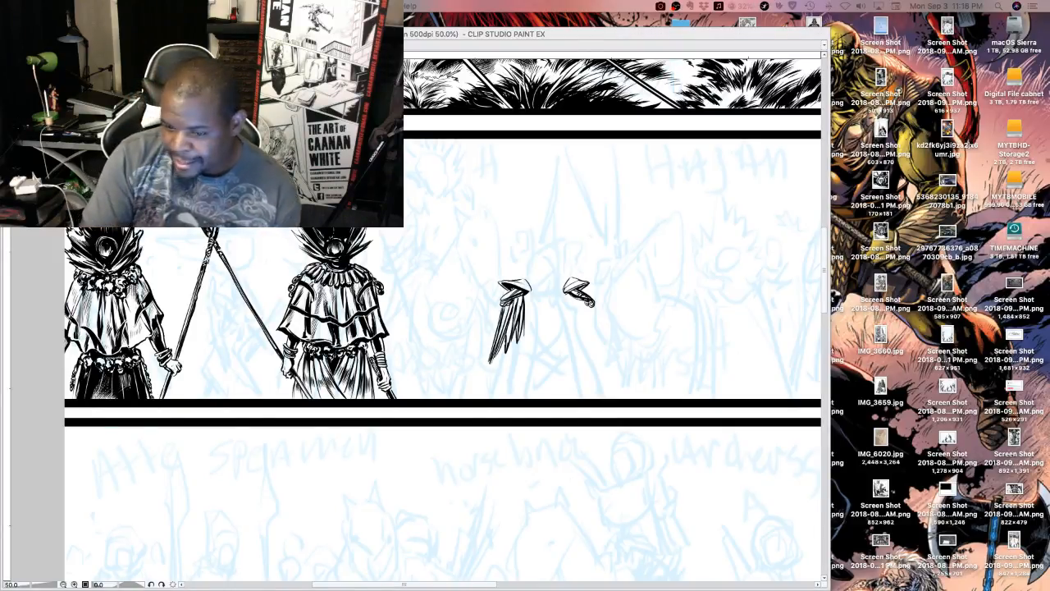
key("Tab")
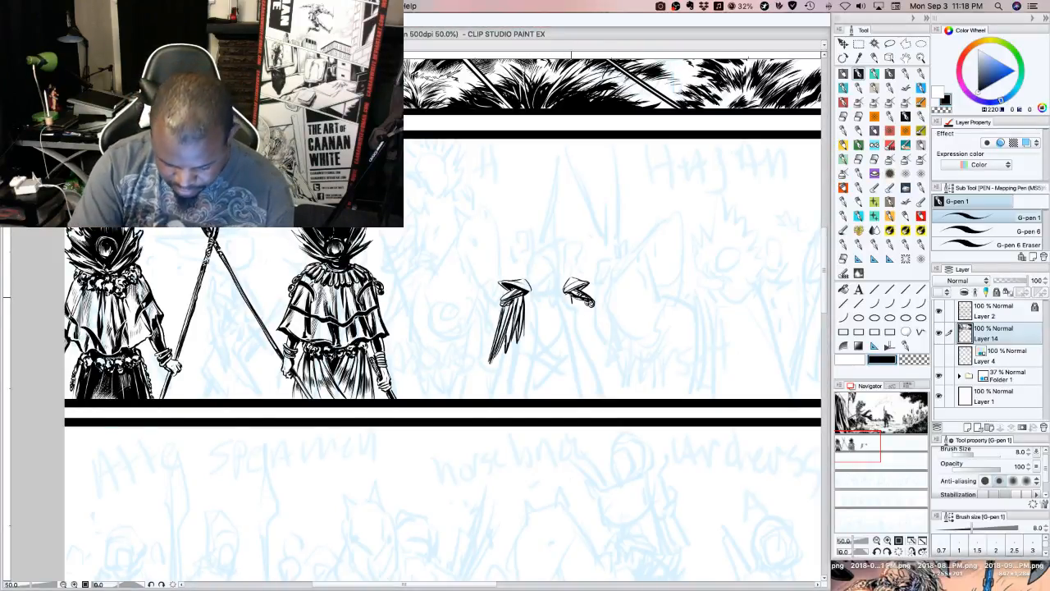
left_click_drag(571, 294, 587, 338)
left_click_drag(584, 328, 588, 341)
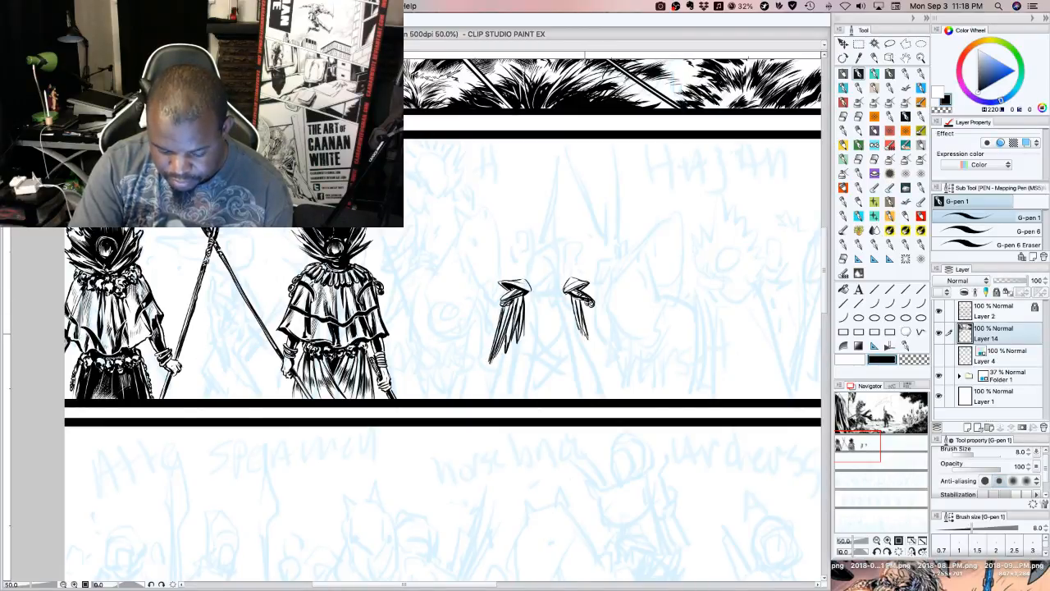
left_click_drag(586, 302, 602, 357)
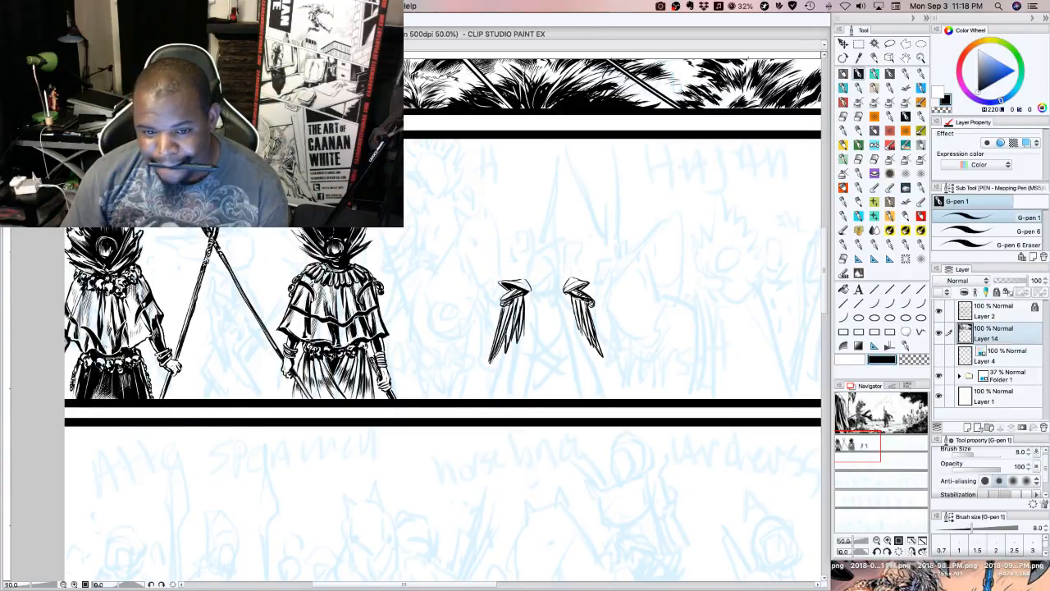
Outline the cape's ragged hem between the side folds and ink two long vertical fold lines through its middle
key("Tab")
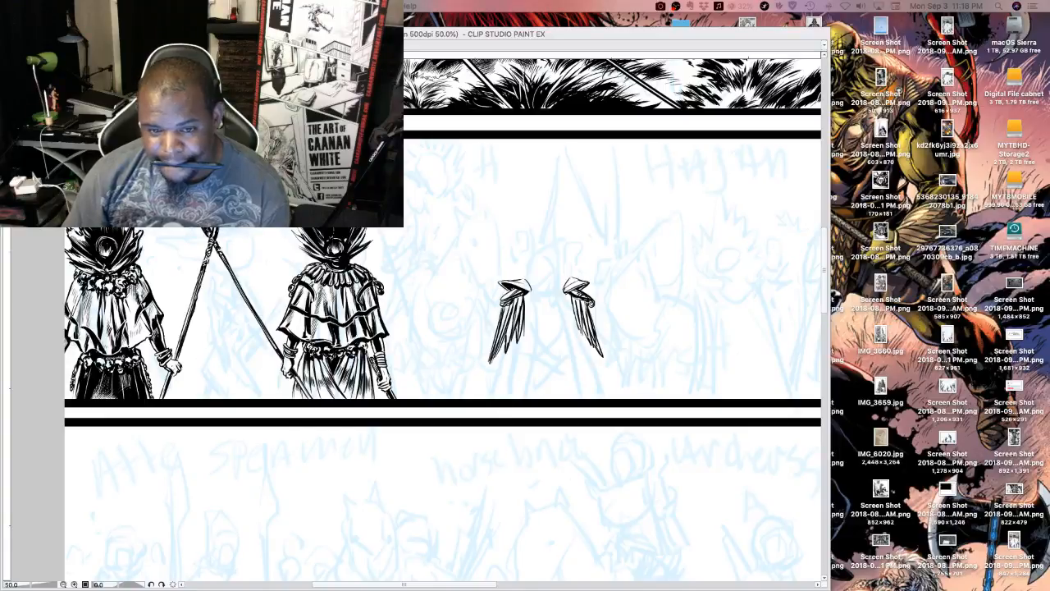
key("Tab")
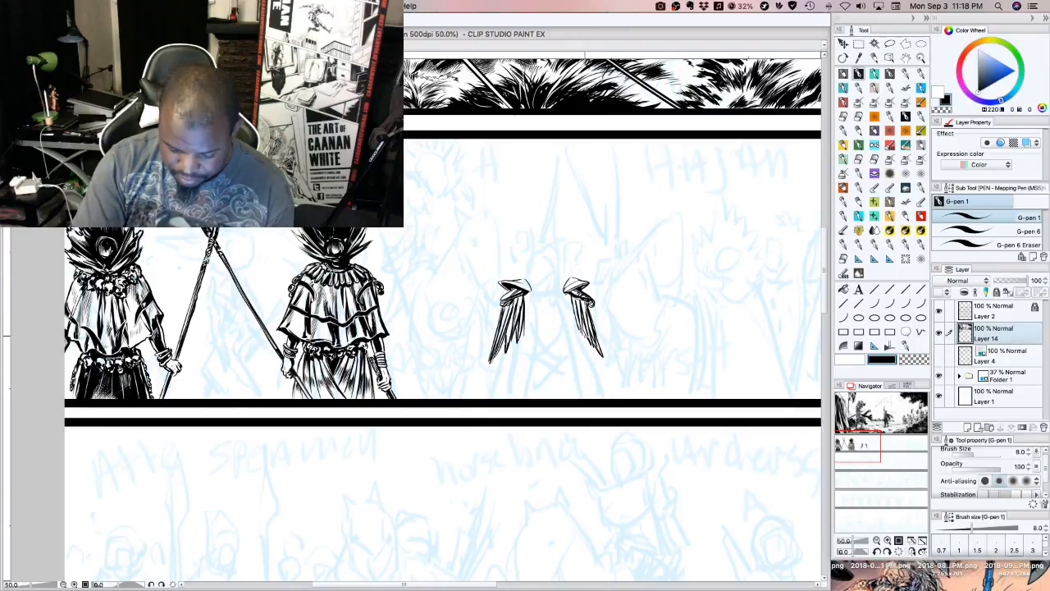
mouse_move(498, 353)
left_mouse_down()
mouse_move(494, 369)
mouse_move(553, 393)
mouse_move(589, 343)
left_mouse_up()
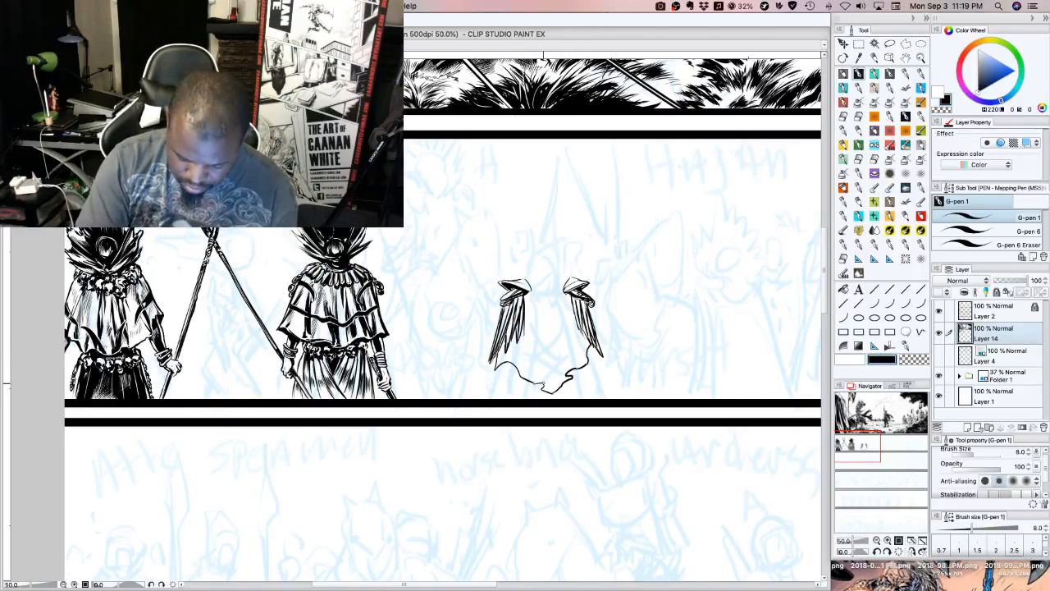
mouse_move(543, 388)
left_mouse_down()
mouse_move(535, 308)
mouse_move(564, 377)
mouse_move(564, 307)
left_mouse_up()
left_click_drag(542, 311, 541, 378)
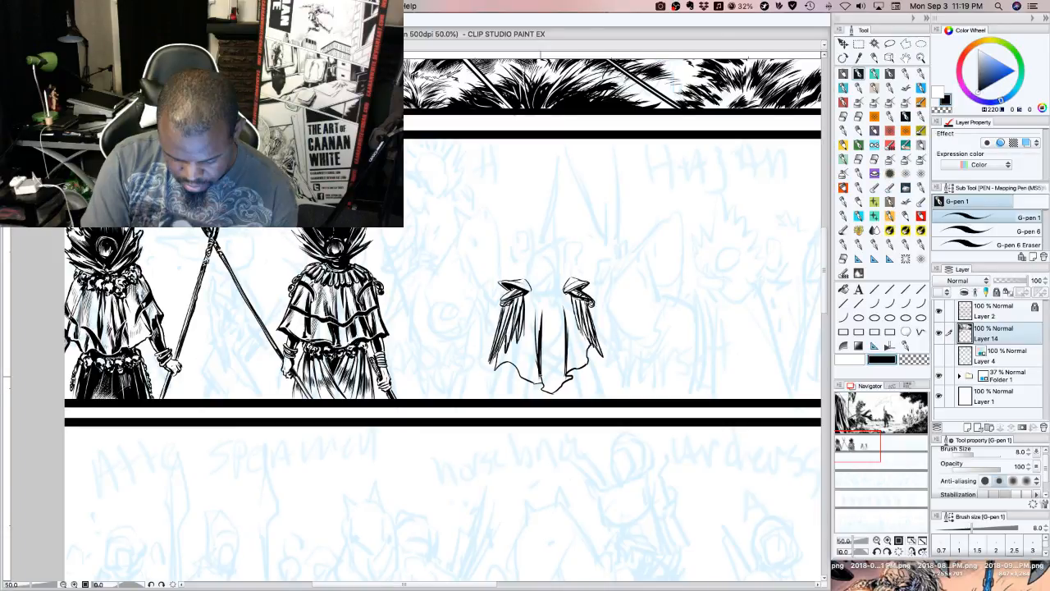
Thicken the cape's central fold and add tapering black folds beside it on the left half
left_click_drag(538, 338, 543, 377)
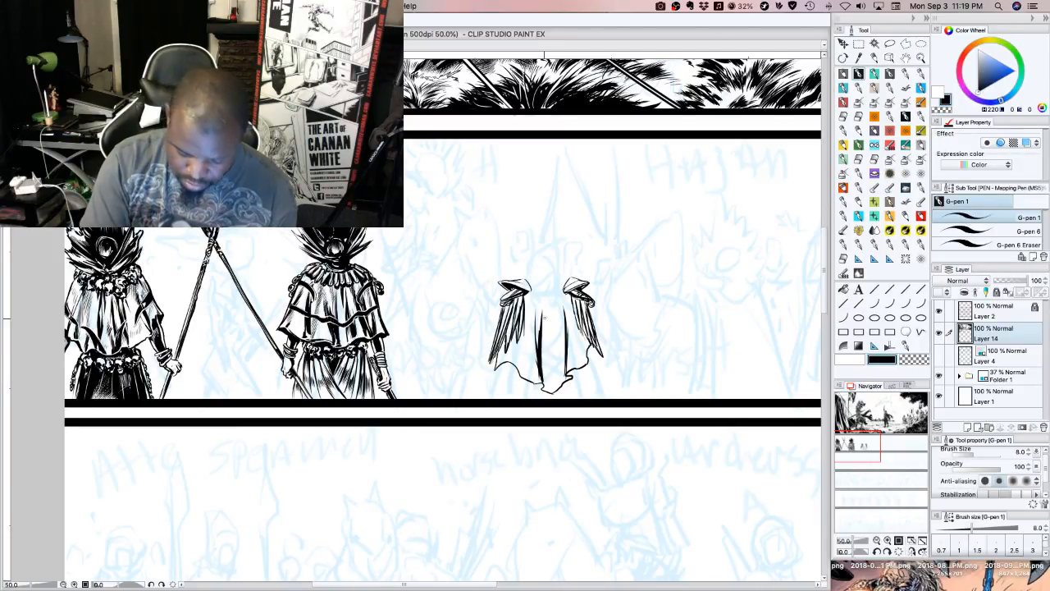
left_click_drag(544, 307, 545, 333)
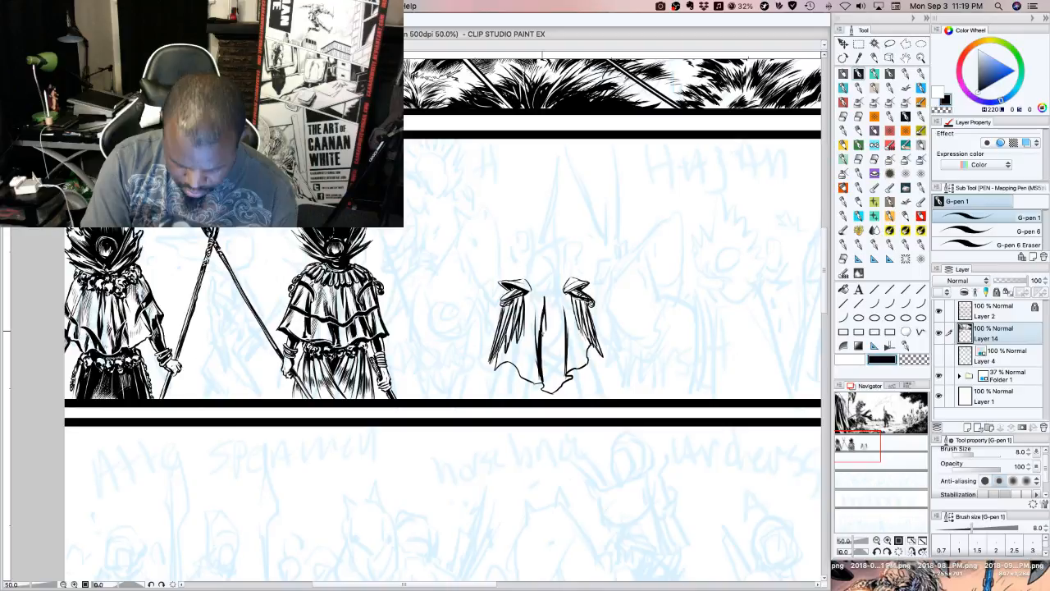
left_click_drag(547, 315, 547, 374)
left_click_drag(537, 307, 524, 374)
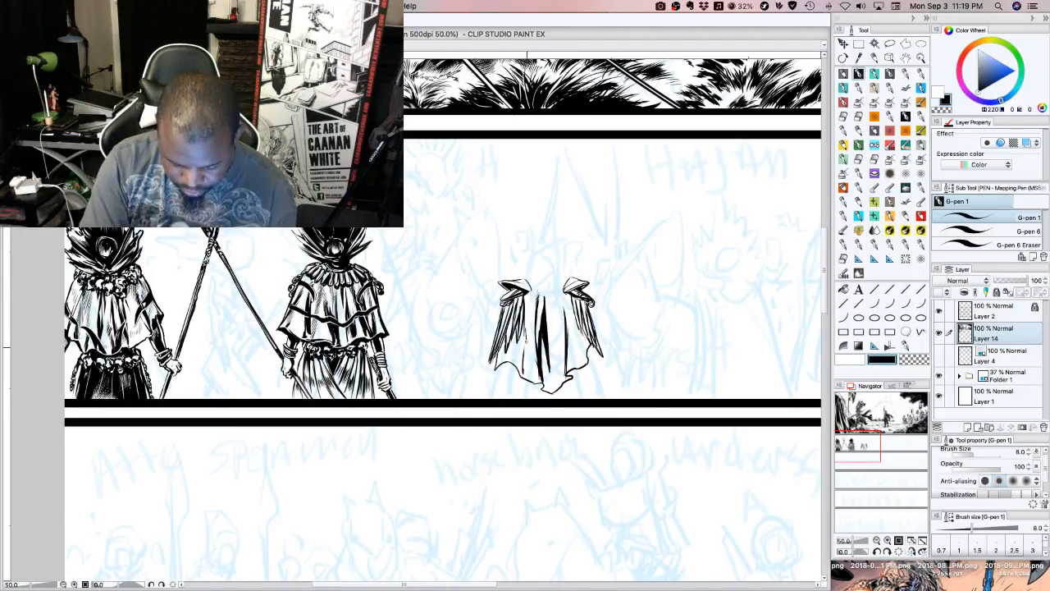
mouse_move(528, 338)
left_mouse_down()
mouse_move(528, 381)
mouse_move(531, 314)
left_mouse_up()
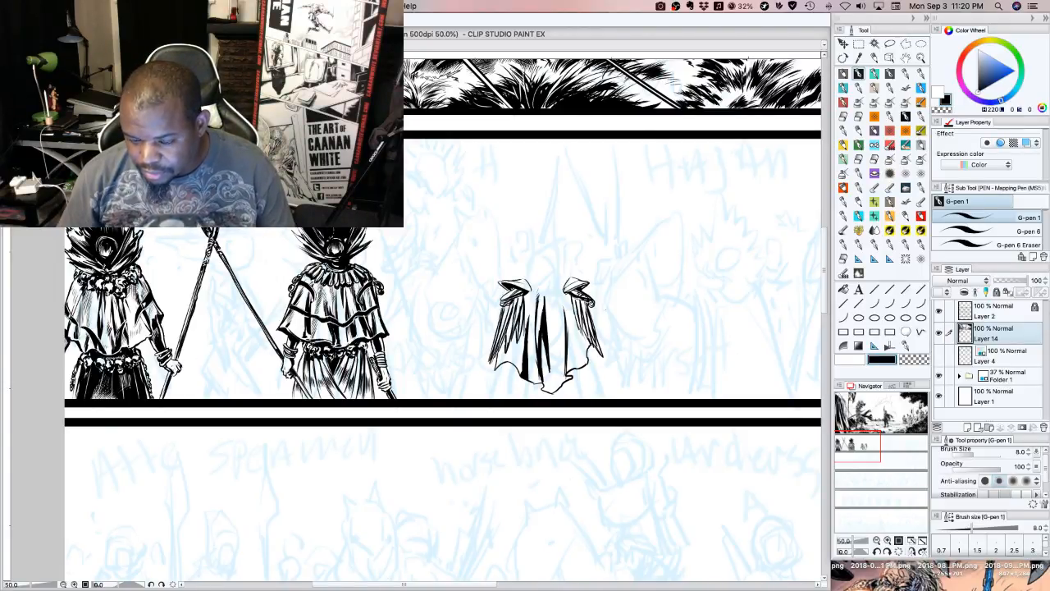
Reinforce the black folds left of the cape's centre and add short strokes at the top of the central fold
key("Tab")
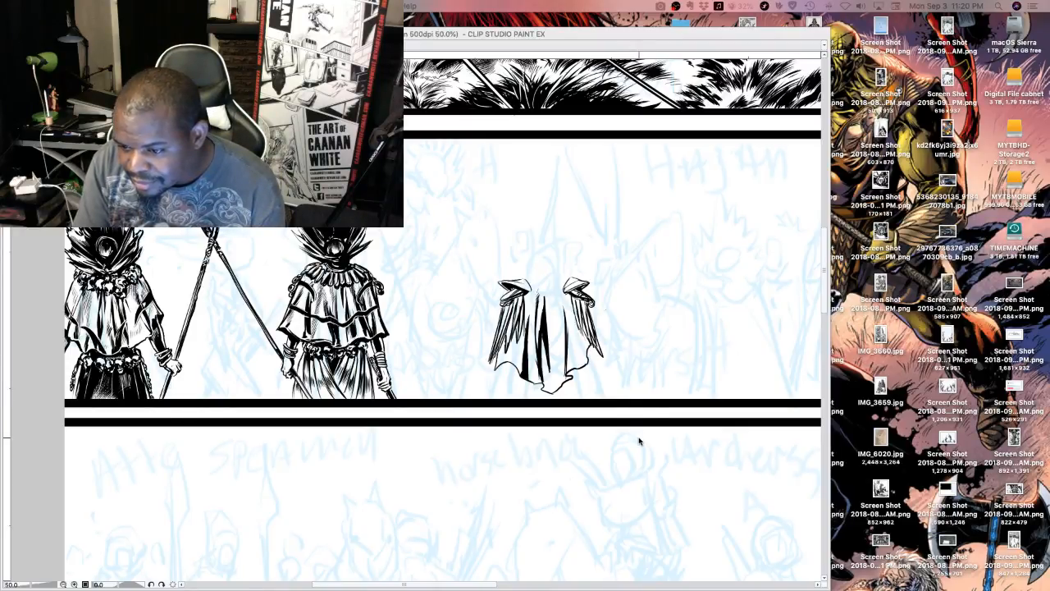
key("Tab")
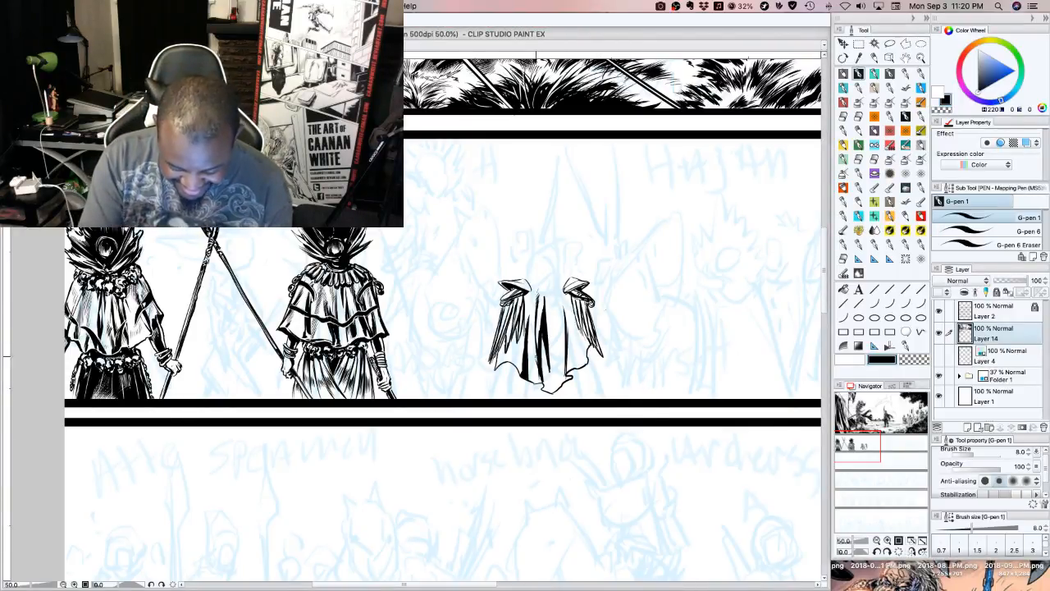
left_click_drag(535, 338, 542, 382)
left_click_drag(535, 309, 533, 343)
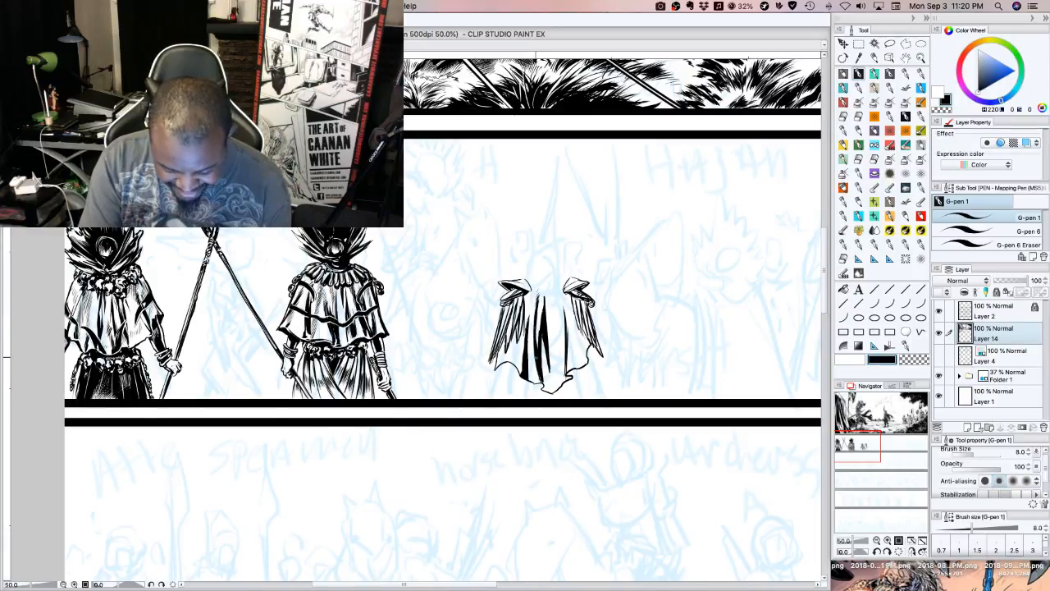
mouse_move(541, 307)
left_mouse_down()
mouse_move(542, 321)
mouse_move(546, 312)
left_mouse_up()
left_click_drag(546, 291, 549, 320)
left_click_drag(548, 283, 545, 292)
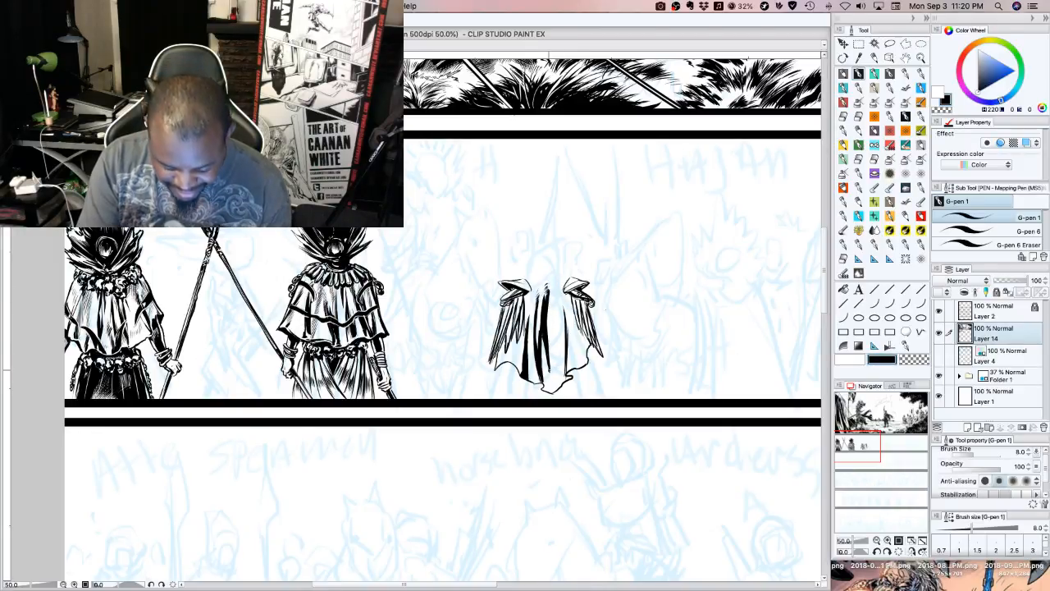
Fill the lowest point of the cape's hem with black and build up the lower fold right of centre
left_click_drag(550, 369, 549, 389)
mouse_move(546, 365)
left_mouse_down()
mouse_move(542, 393)
mouse_move(561, 389)
left_mouse_up()
left_click_drag(561, 351, 562, 358)
left_click_drag(565, 339, 563, 366)
mouse_move(563, 351)
left_mouse_down()
mouse_move(562, 387)
mouse_move(573, 379)
left_mouse_up()
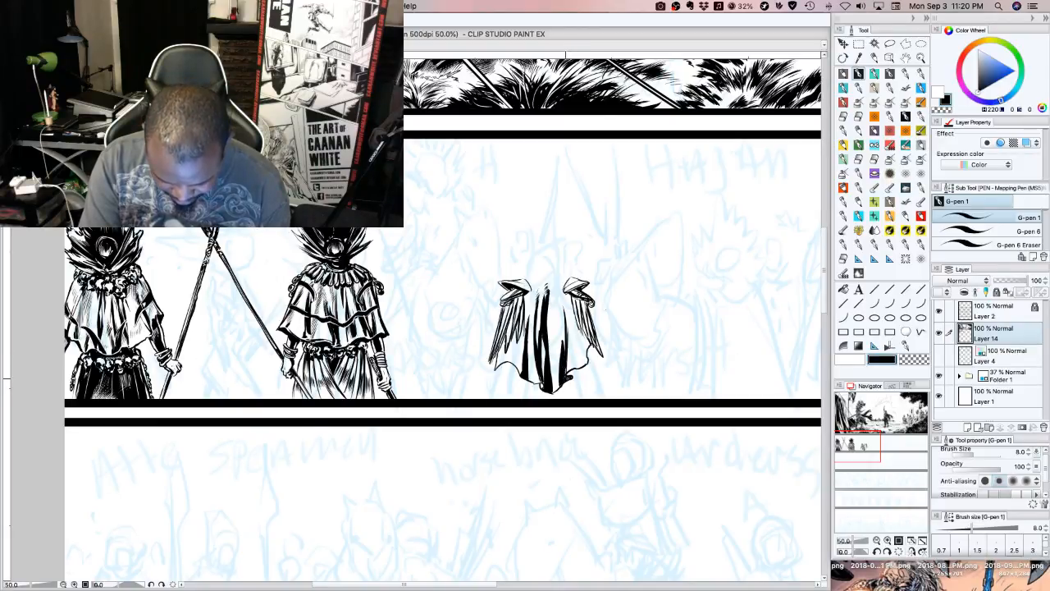
Extend and thicken the black fold right of the cape's centre up toward the shoulders
left_click_drag(562, 328, 562, 355)
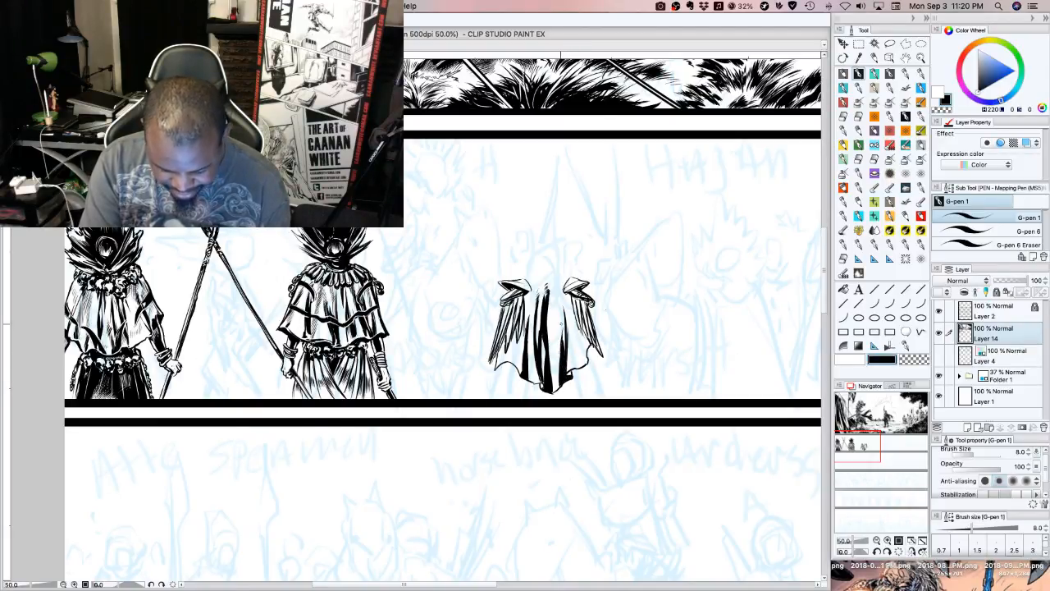
left_click_drag(563, 315, 563, 342)
left_click_drag(562, 312, 562, 348)
left_click_drag(564, 316, 565, 355)
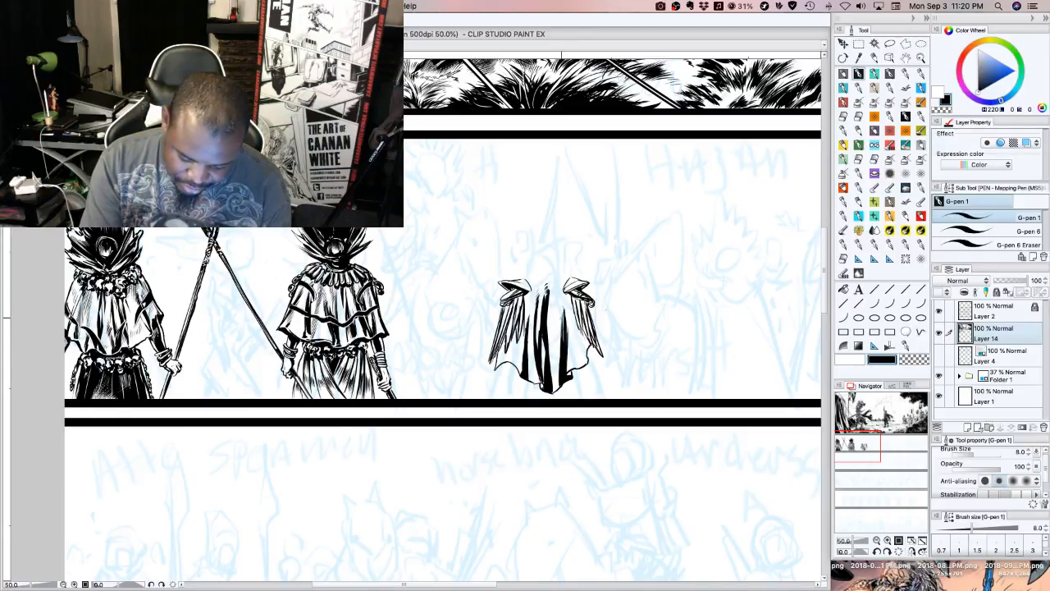
left_click_drag(562, 305, 562, 320)
Ink additional tapering folds down the right half of the cape, between the shoulder piece and the hem
left_click_drag(562, 302, 582, 355)
left_click_drag(583, 330, 578, 361)
left_click_drag(578, 326, 580, 359)
left_click_drag(581, 341, 581, 360)
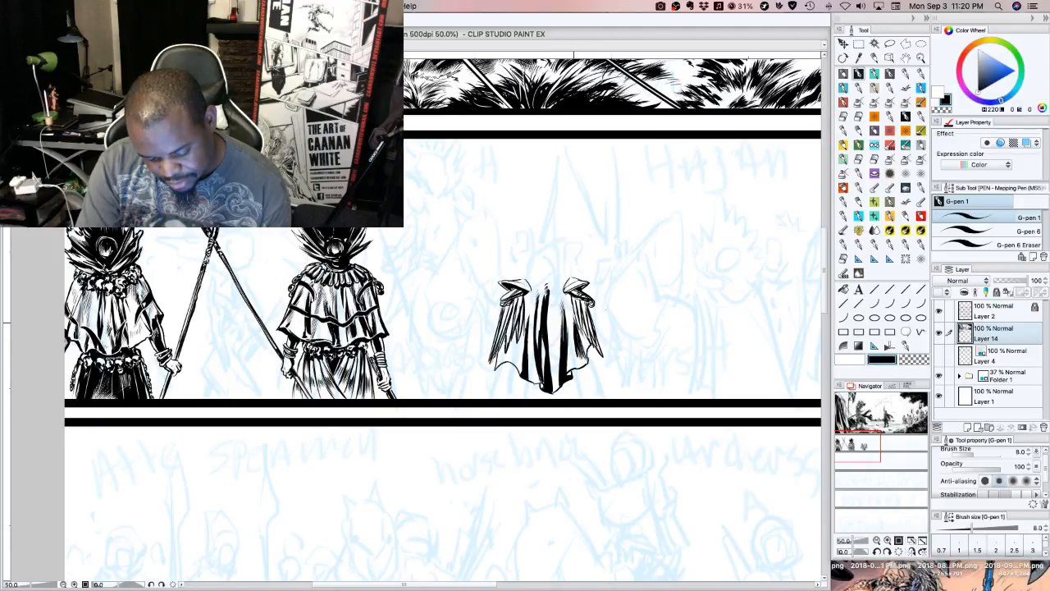
mouse_move(572, 294)
left_mouse_down()
mouse_move(574, 353)
mouse_move(584, 363)
left_mouse_up()
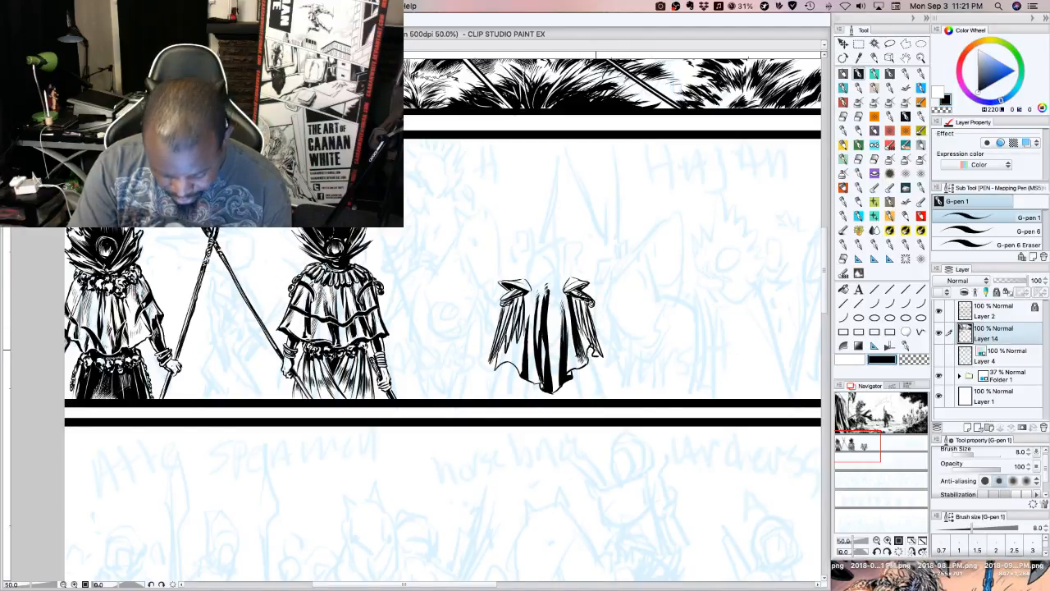
Darken the right and left corners of the cape's hem with solid black shadow
mouse_move(591, 355)
left_mouse_down()
mouse_move(590, 346)
mouse_move(600, 350)
left_mouse_up()
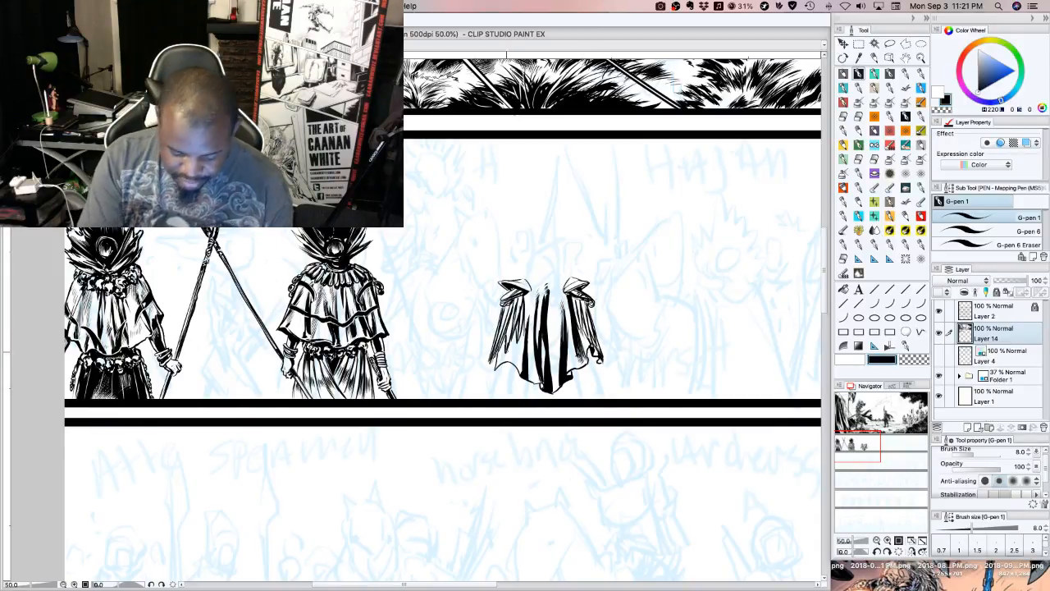
left_click_drag(497, 368, 500, 378)
left_click_drag(518, 365, 504, 375)
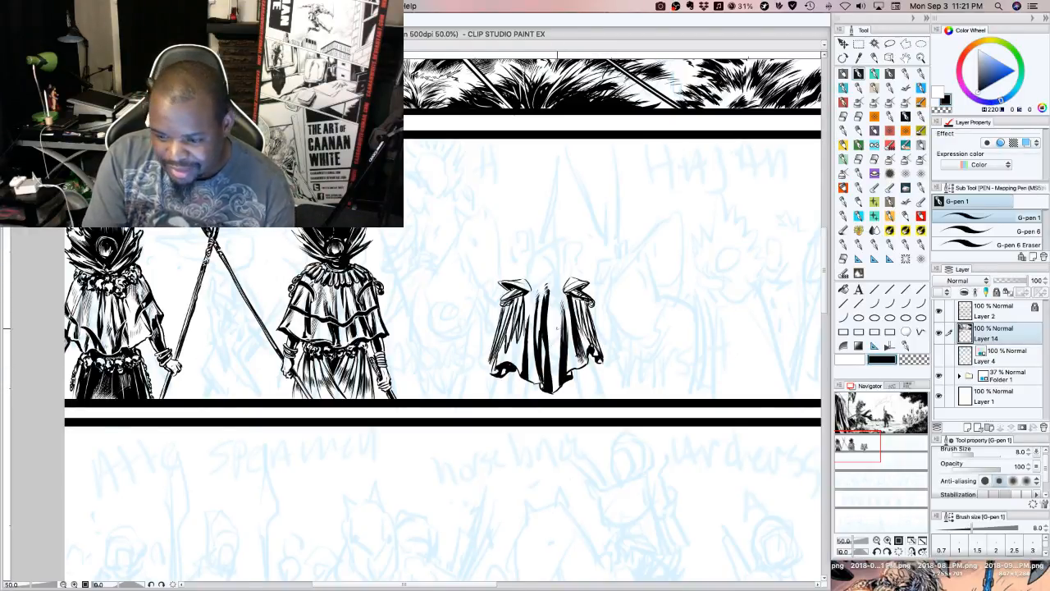
Ink thin tapering strokes beside the cape's central fold, from the upper back down toward the hem
mouse_move(551, 323)
left_mouse_down()
mouse_move(552, 374)
mouse_move(552, 352)
mouse_move(549, 361)
left_mouse_up()
left_click_drag(553, 313, 549, 348)
left_click_drag(551, 315, 548, 345)
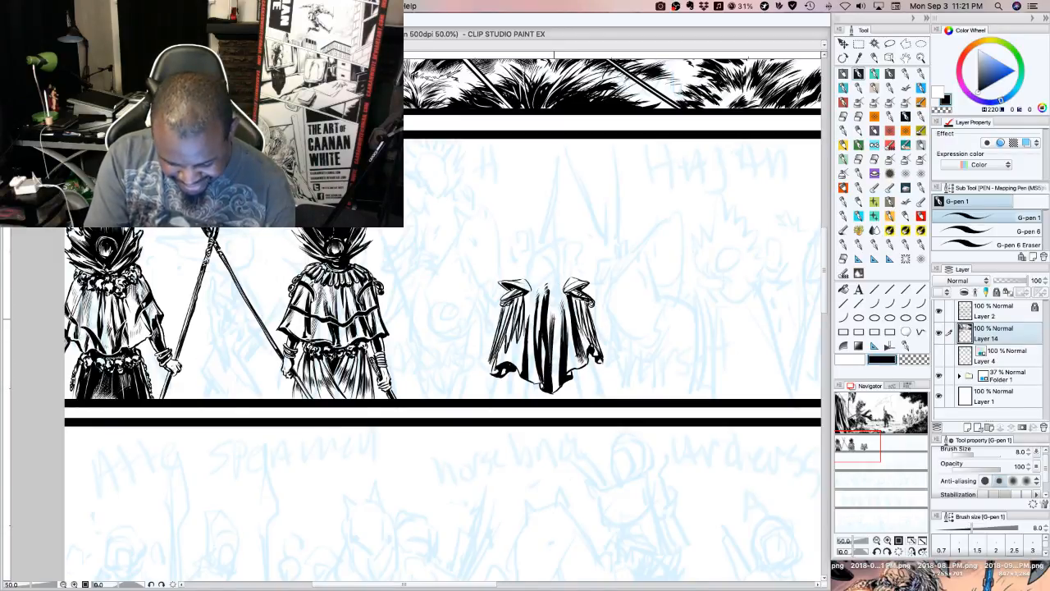
left_click_drag(555, 305, 550, 321)
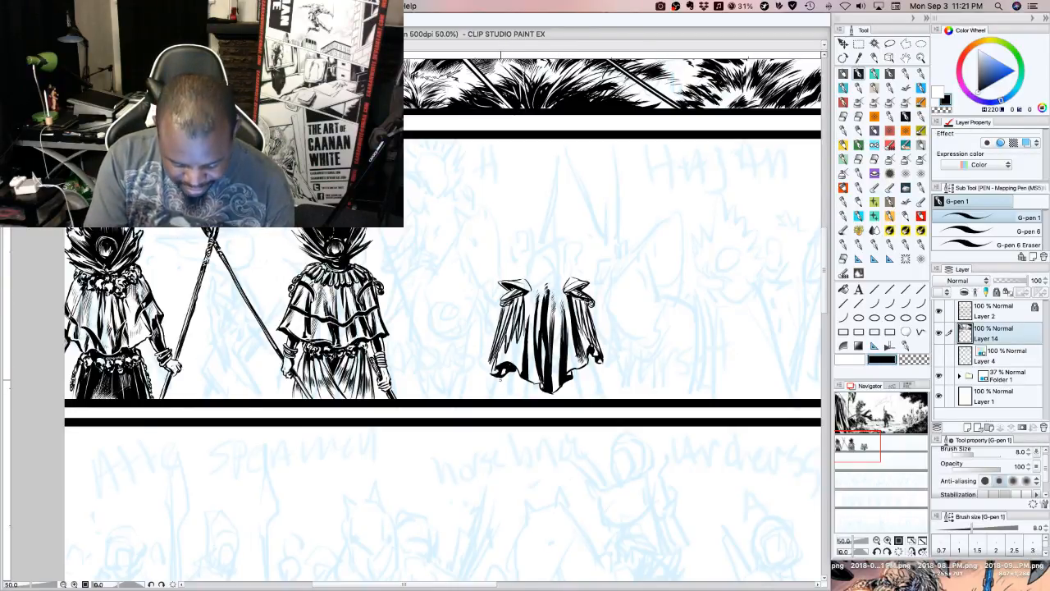
Ink the figure's left hand emerging beneath the left corner of the cape's hem
left_click_drag(500, 378, 501, 389)
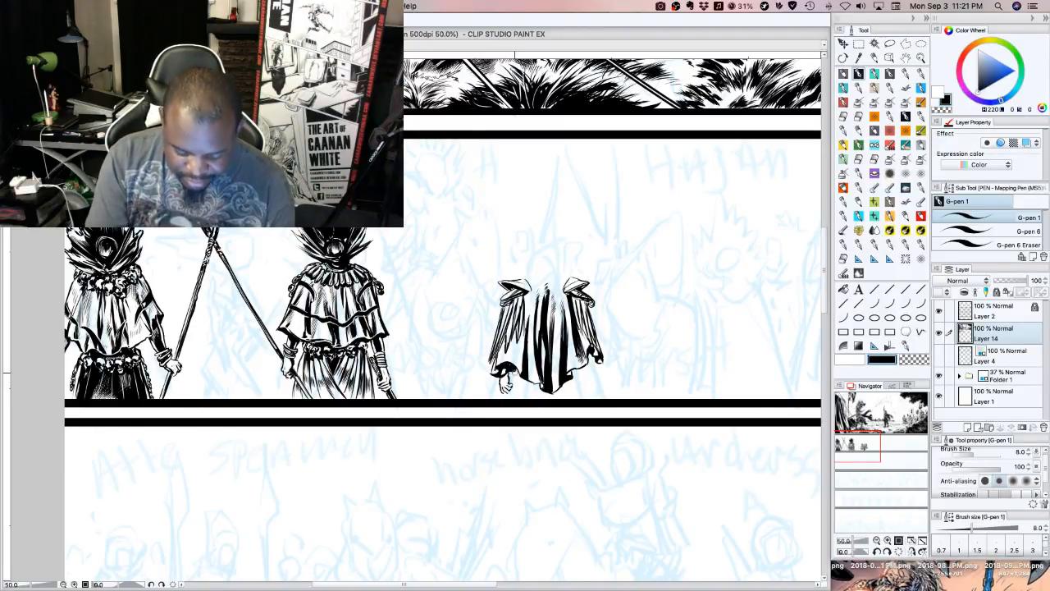
left_click_drag(516, 368, 513, 377)
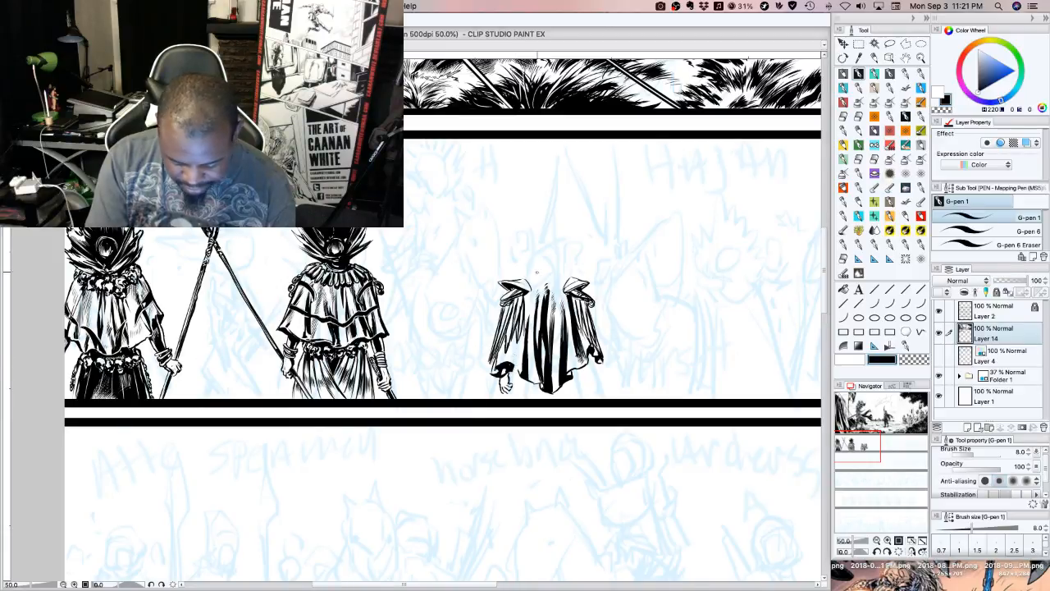
left_click_drag(514, 364, 521, 357)
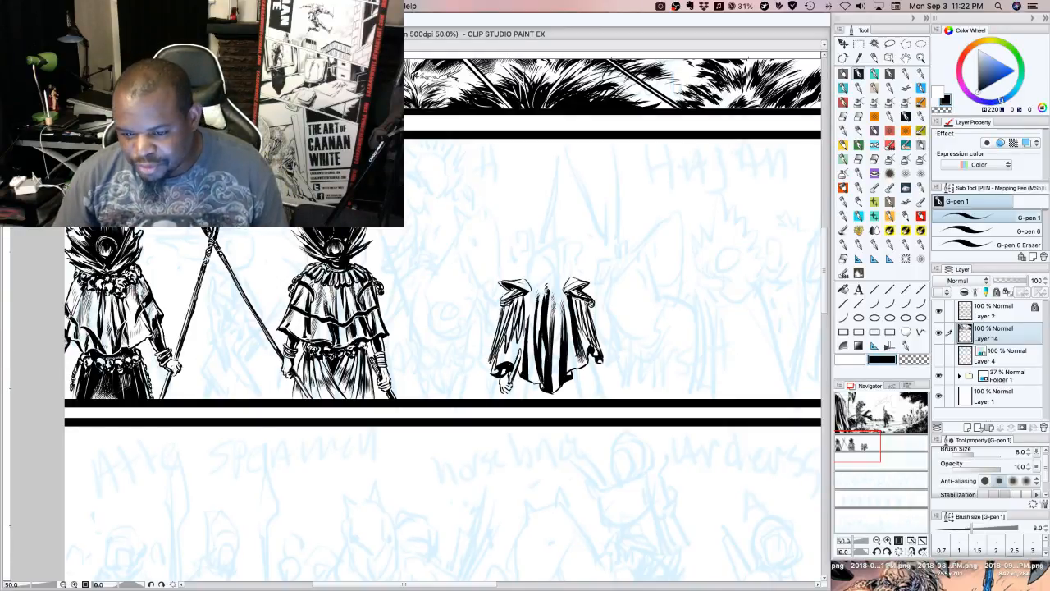
key("Tab")
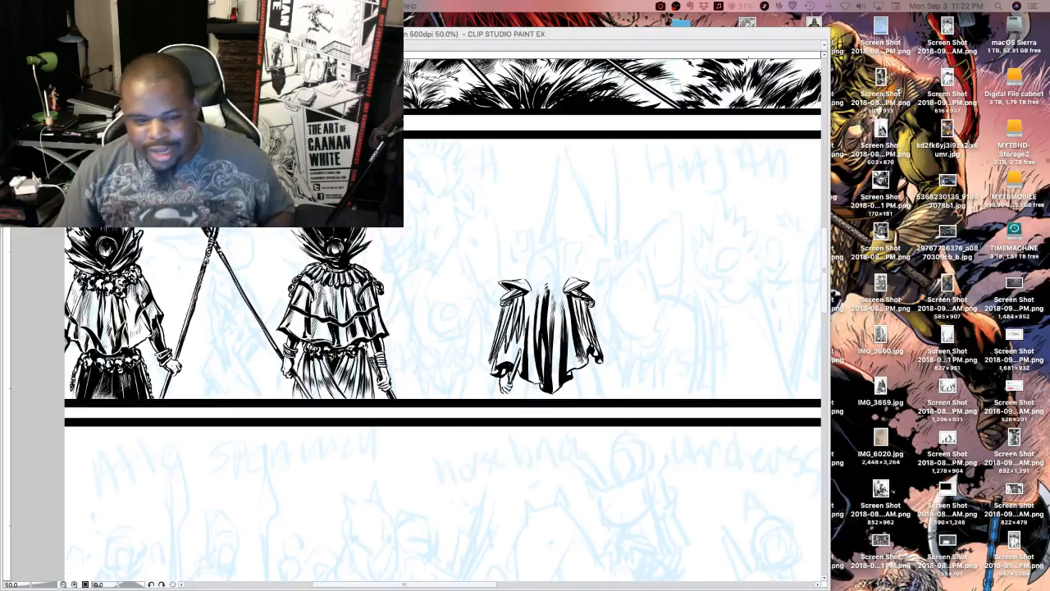
key("Tab")
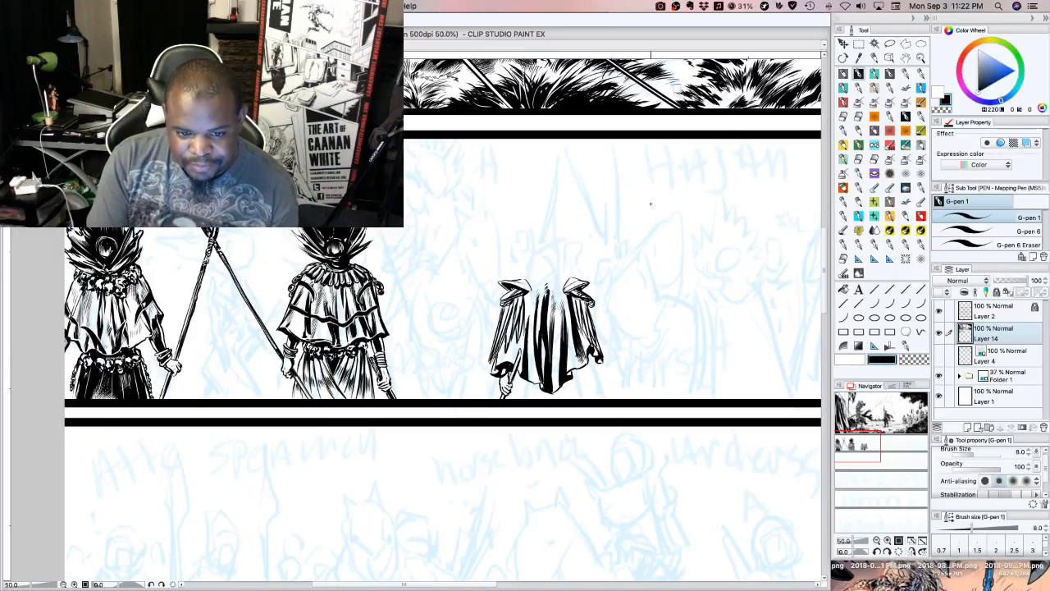
Touch up the folds left of the cape's centre with transparent colour and extend them with long black strokes toward the shoulder
key("c")
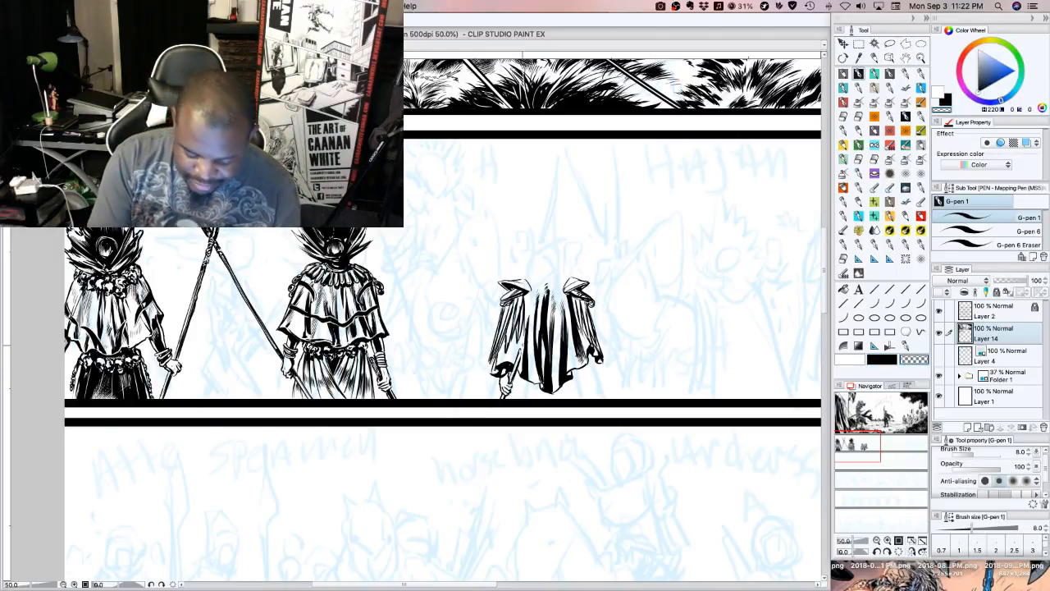
mouse_move(528, 325)
left_mouse_down()
mouse_move(526, 344)
mouse_move(533, 317)
left_mouse_up()
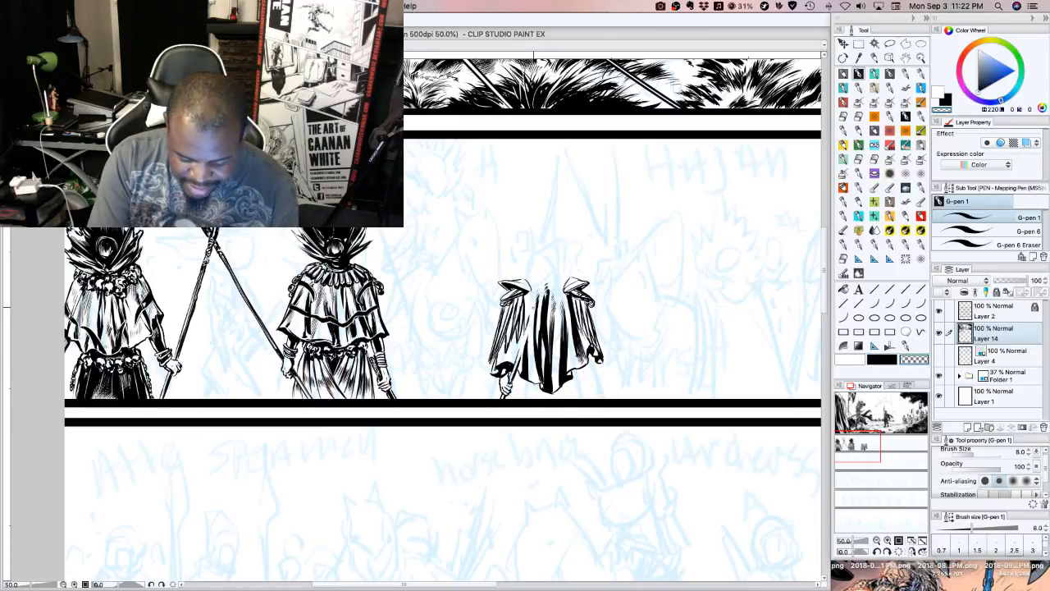
left_click(882, 359)
left_click_drag(520, 356, 534, 302)
left_click_drag(525, 346, 532, 317)
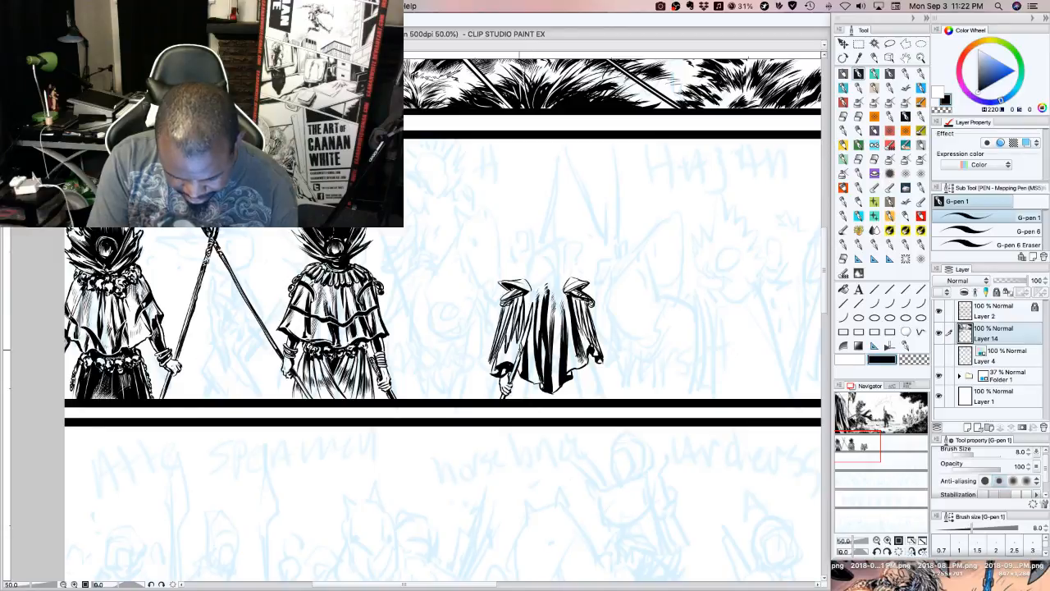
left_click_drag(519, 362, 524, 347)
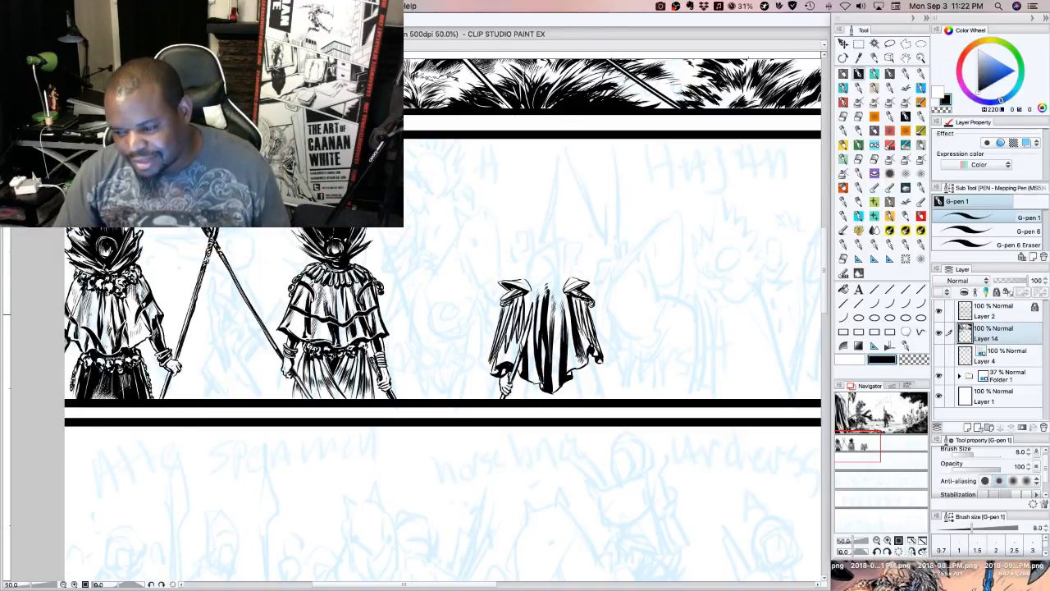
key("super+Tab")
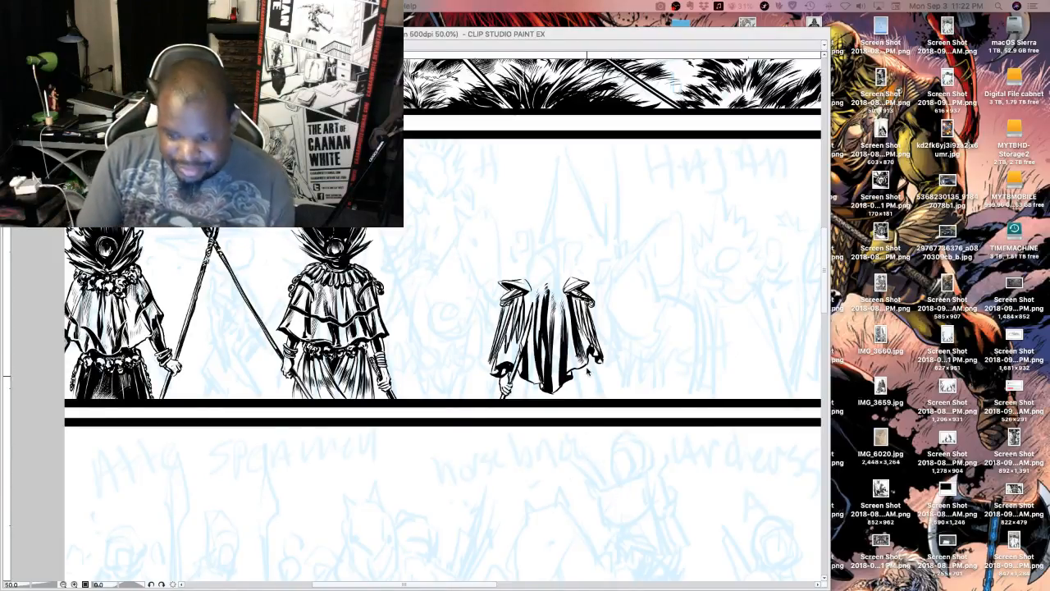
key("super+Tab")
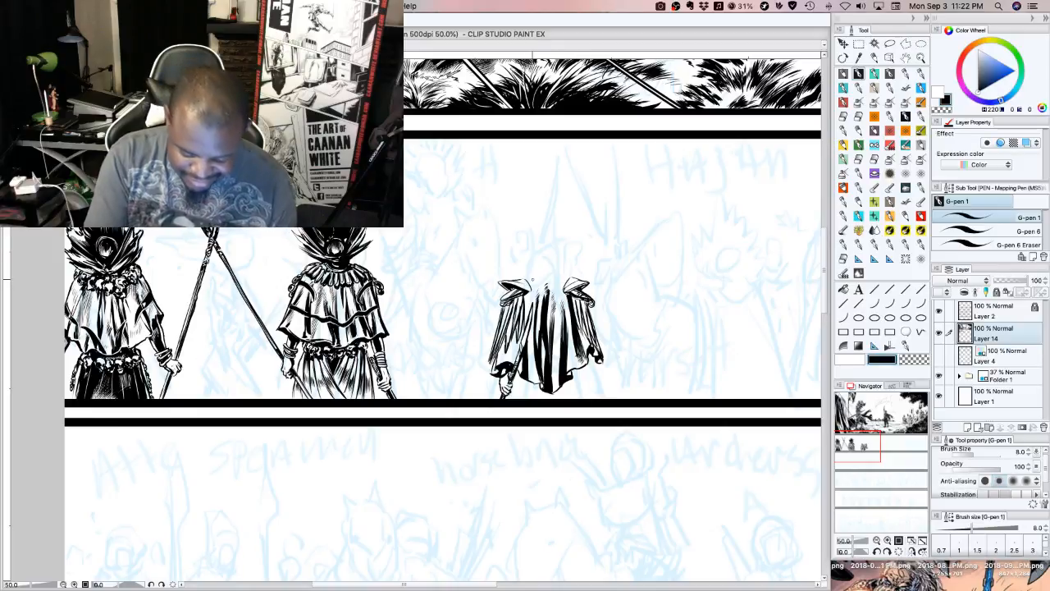
left_click_drag(525, 324, 534, 290)
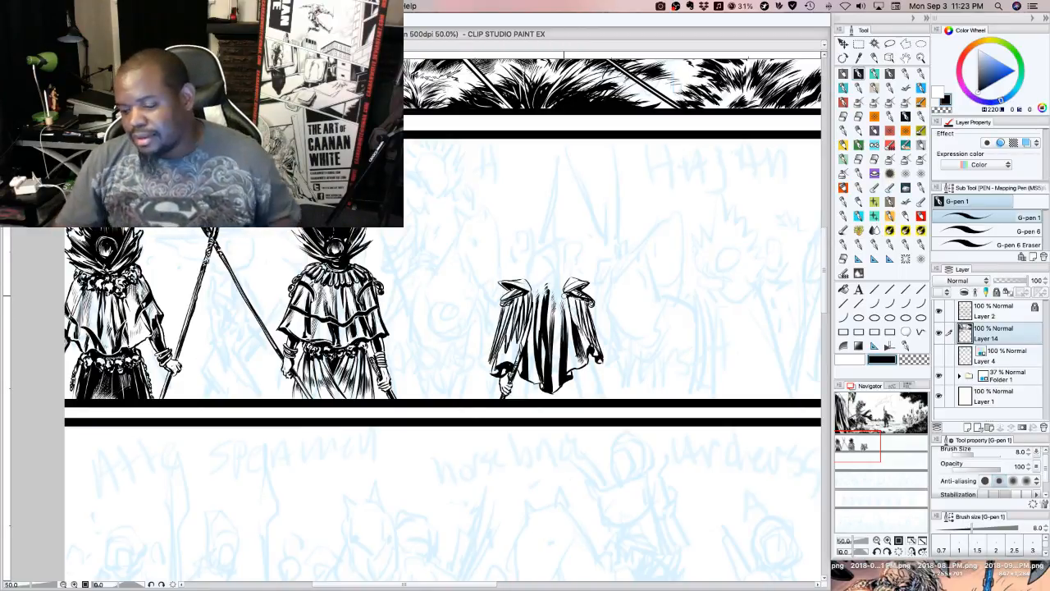
Ink the outlines of the lower body beneath the cape's hem, down to the panel border on both sides
key("Tab")
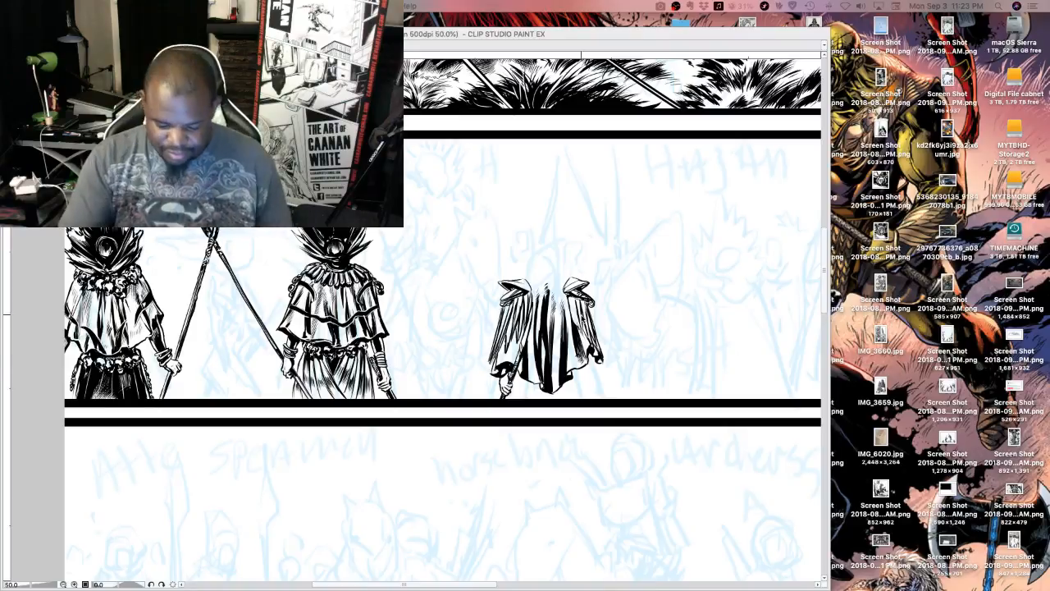
key("Tab")
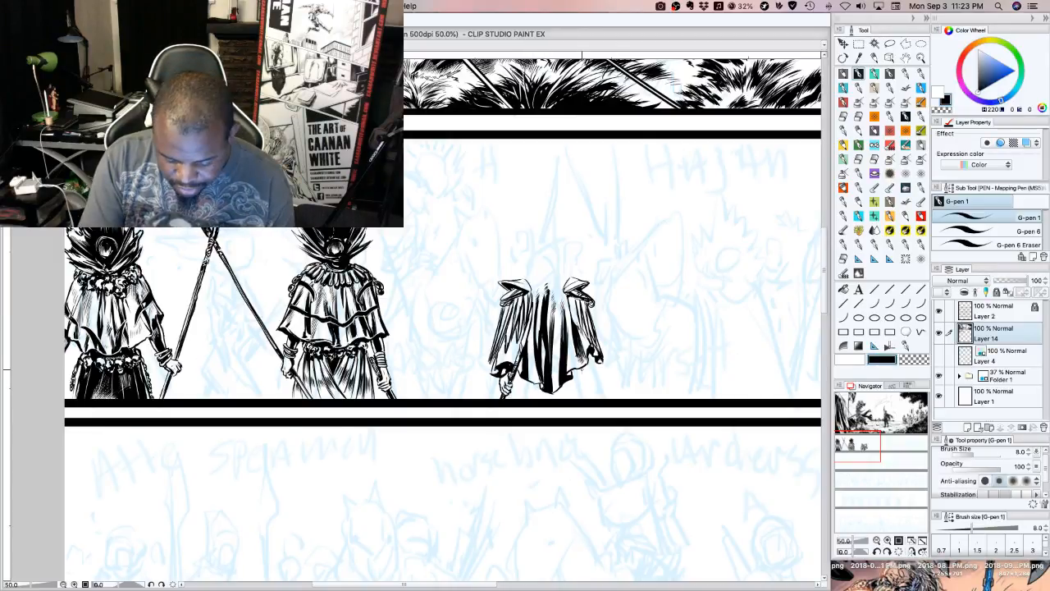
left_click_drag(583, 370, 585, 399)
left_click_drag(515, 378, 511, 398)
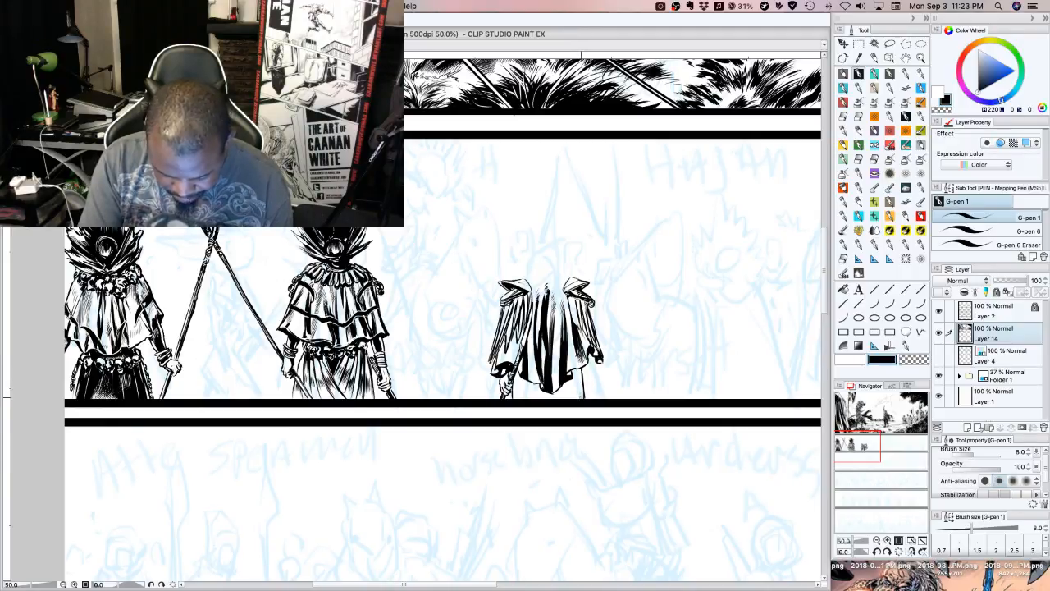
left_click_drag(583, 368, 576, 396)
left_click_drag(582, 386, 576, 399)
mouse_move(577, 374)
left_mouse_down()
mouse_move(574, 396)
mouse_move(514, 400)
left_mouse_up()
mouse_move(518, 372)
left_mouse_down()
mouse_move(514, 391)
mouse_move(522, 385)
left_mouse_up()
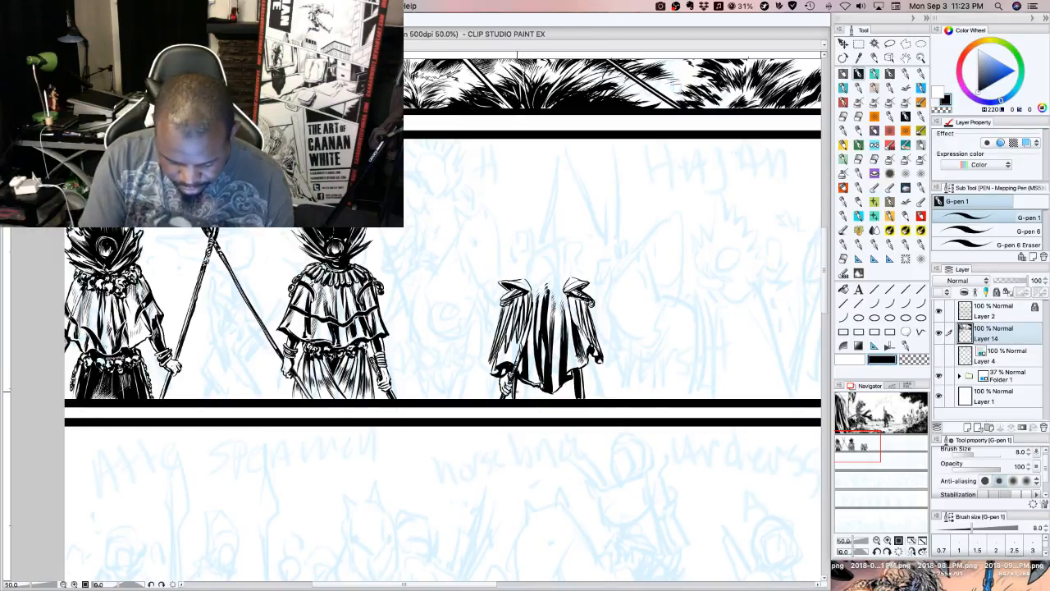
Fill the lower garment between the cape's hem and the panel border with solid black
mouse_move(527, 398)
left_mouse_down()
mouse_move(573, 395)
mouse_move(572, 387)
left_mouse_up()
left_click_drag(565, 396, 575, 383)
left_click_drag(561, 394, 572, 383)
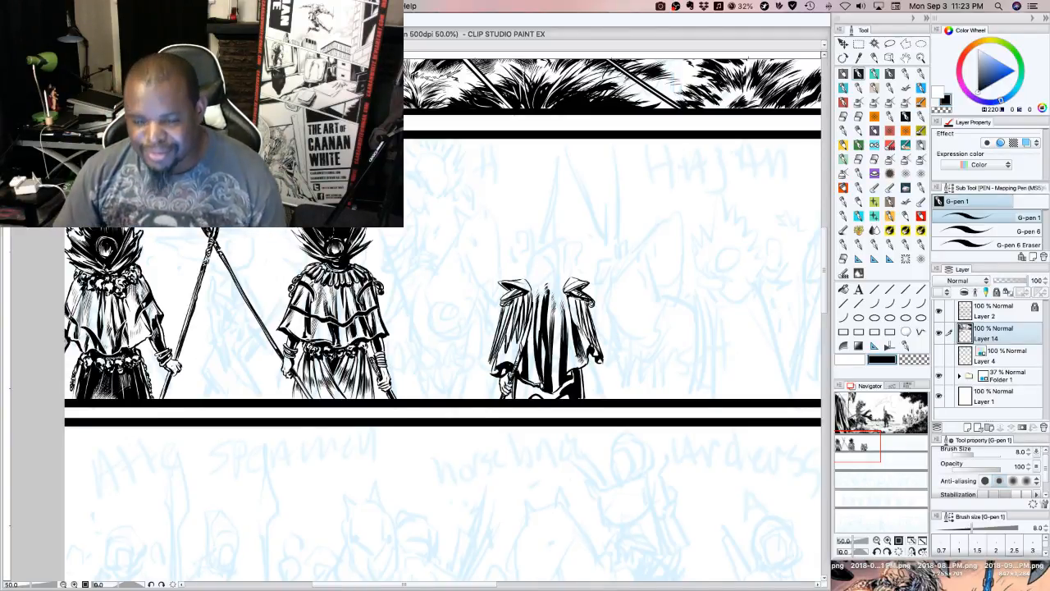
key("Tab")
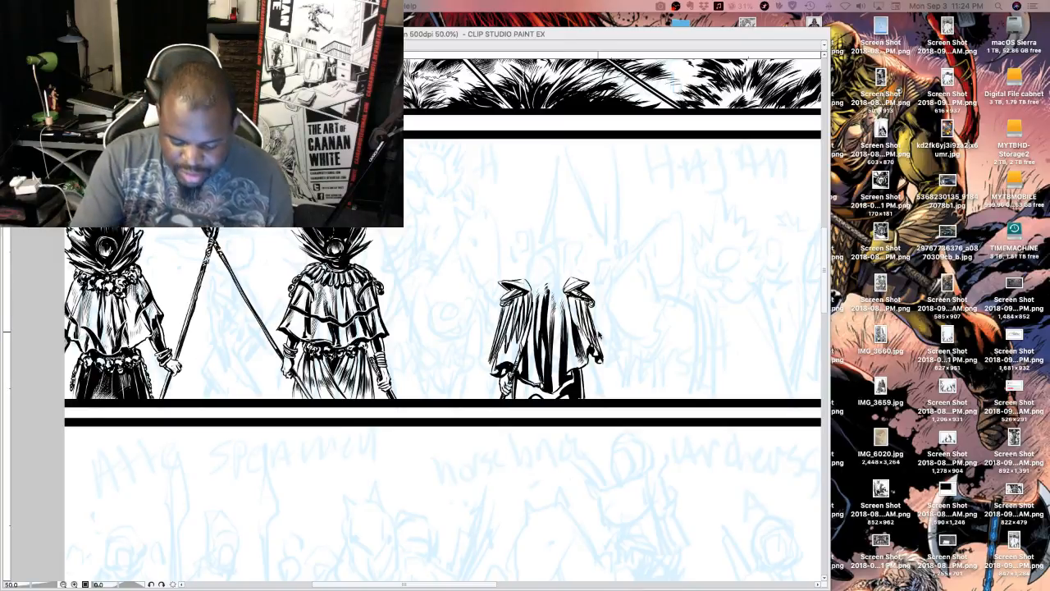
key("Tab")
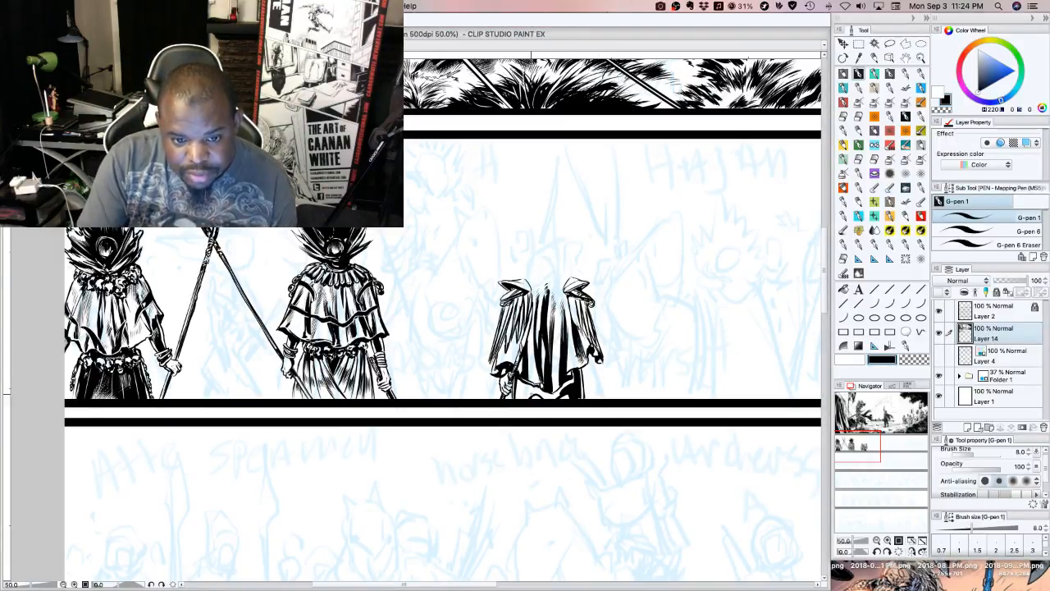
mouse_move(518, 381)
left_mouse_down()
mouse_move(518, 398)
mouse_move(548, 399)
left_mouse_up()
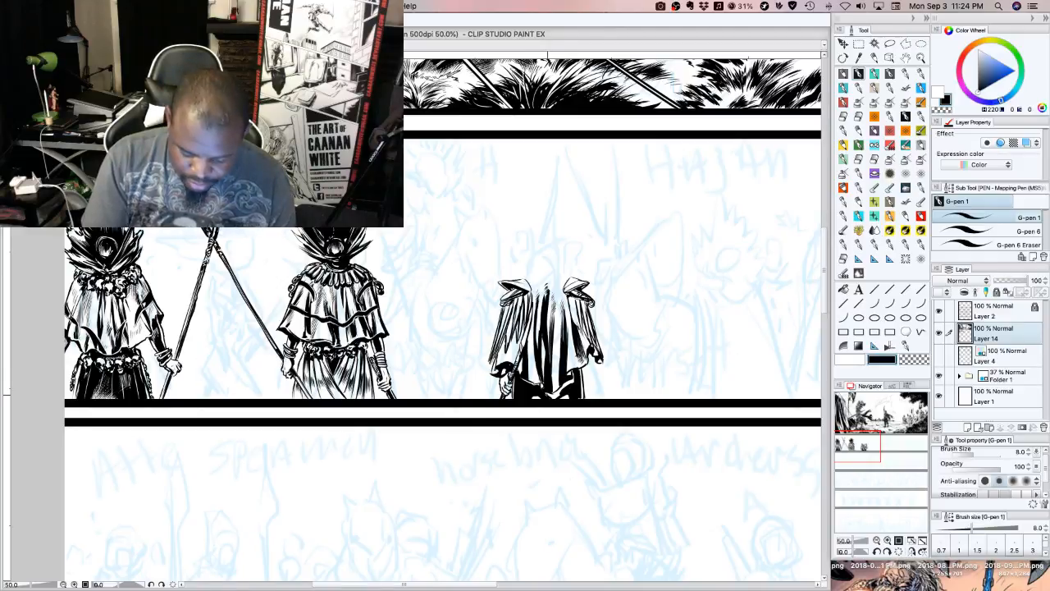
left_click_drag(549, 392, 573, 389)
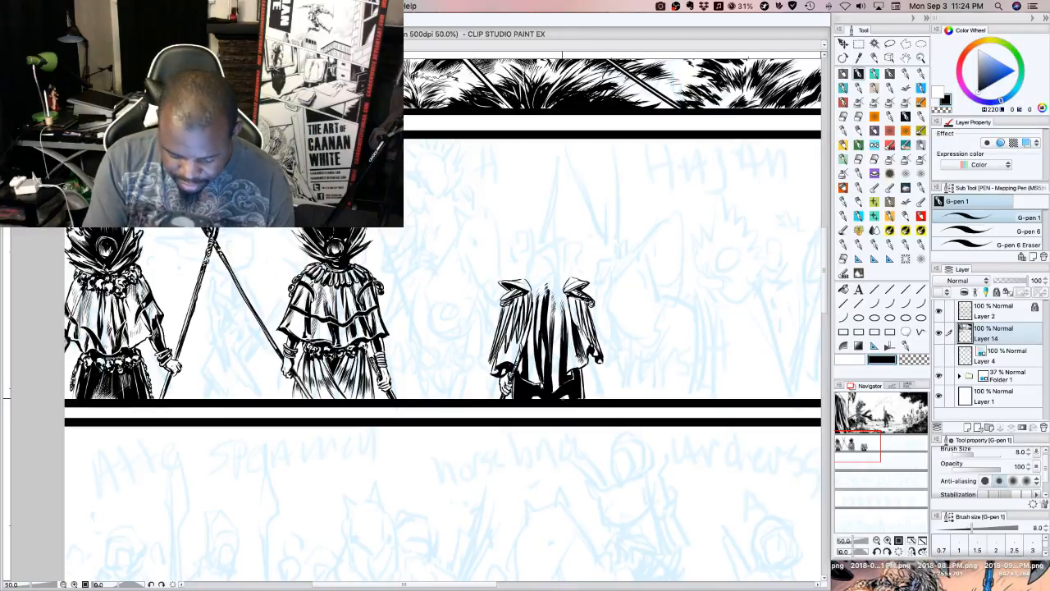
mouse_move(567, 389)
left_mouse_down()
mouse_move(568, 399)
mouse_move(538, 401)
left_mouse_up()
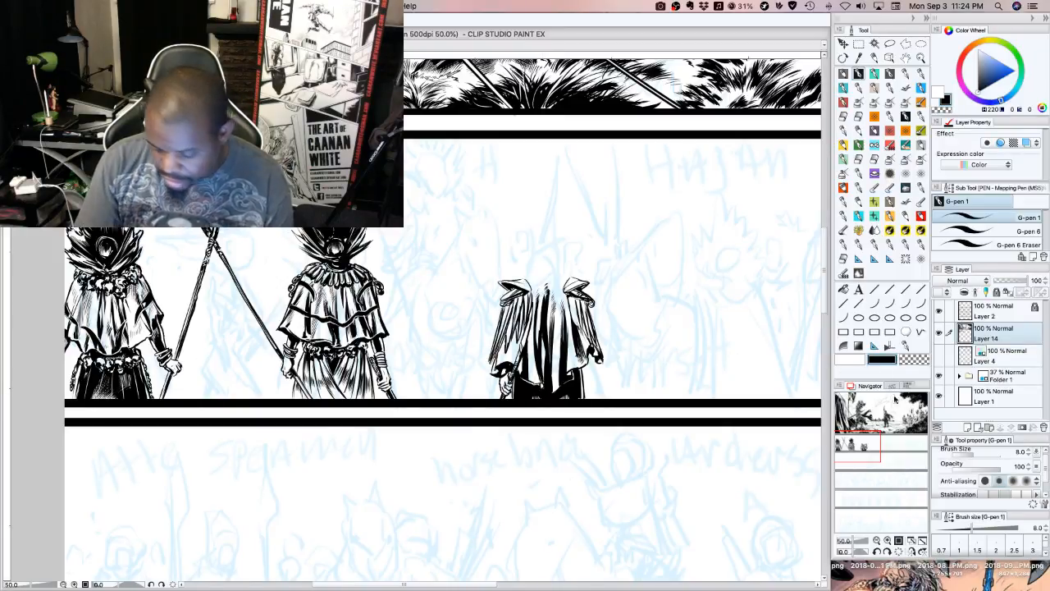
Draw a white line along the lowest edge of the cape's hem to separate it from the black garment, and return to black
left_click(850, 359)
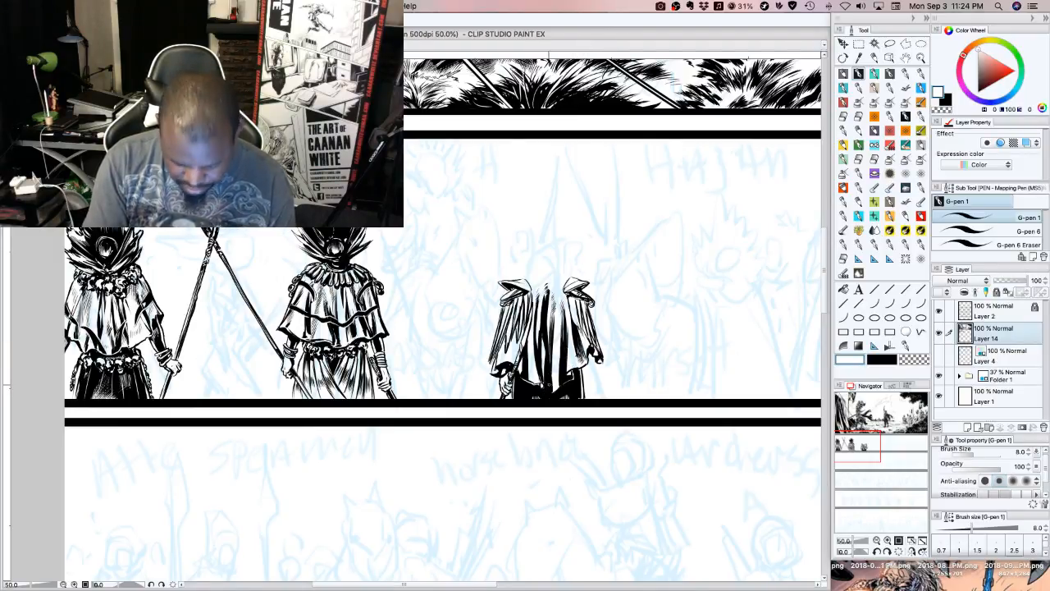
mouse_move(538, 383)
left_mouse_down()
mouse_move(551, 394)
mouse_move(564, 383)
left_mouse_up()
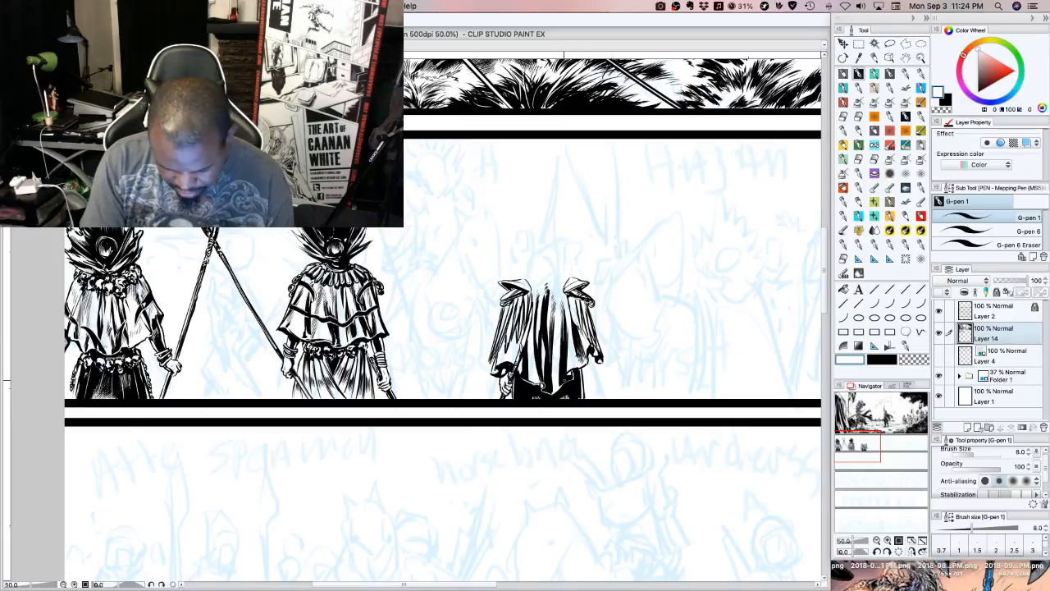
left_click(881, 360)
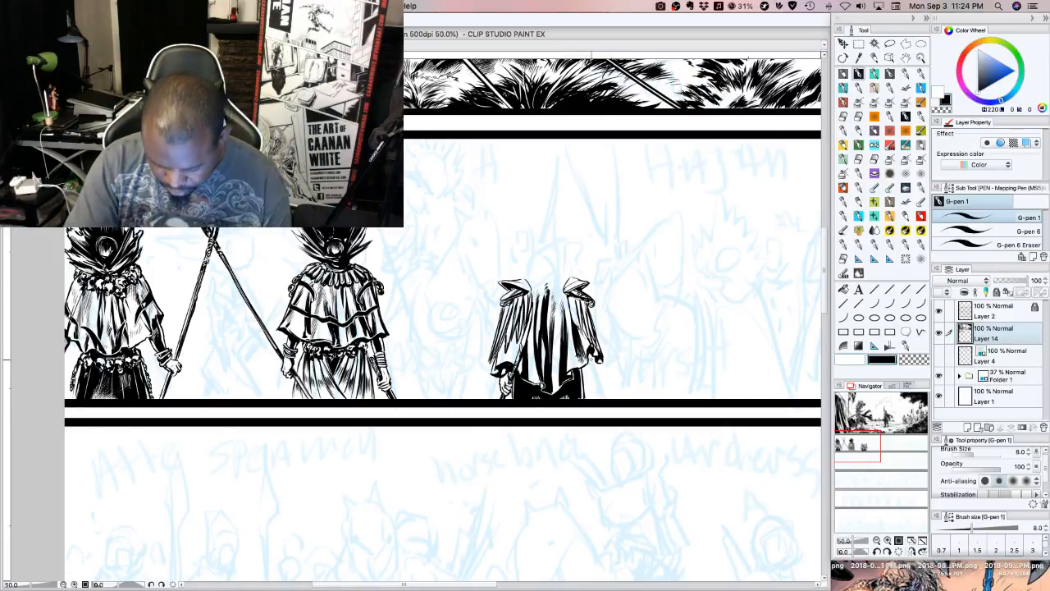
Ink the figure's right hand below the cape and a long spear shaft slanting up from its grip
left_click_drag(588, 363, 597, 385)
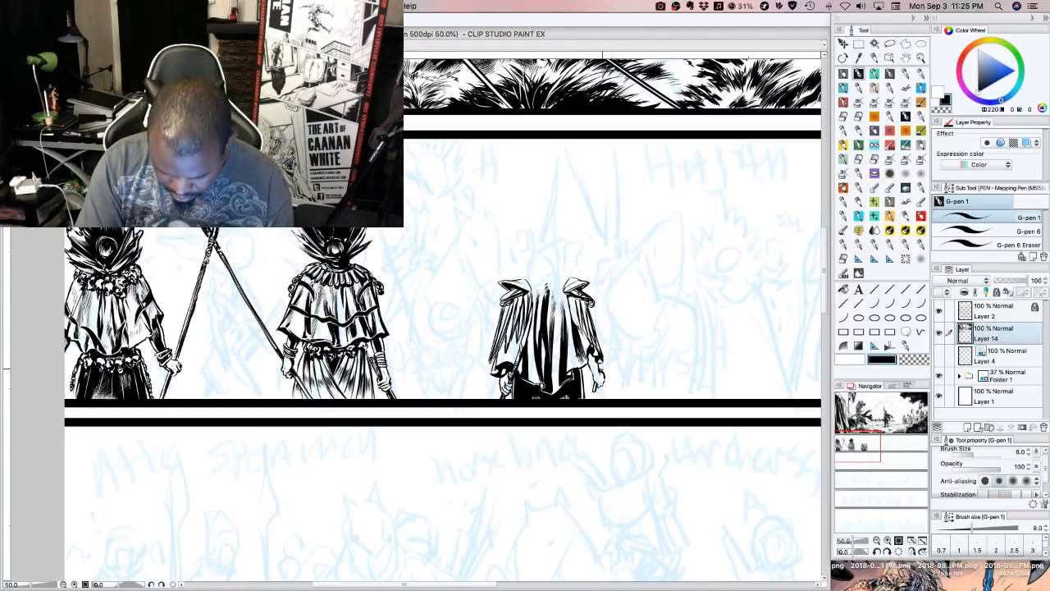
left_click_drag(602, 348, 592, 395)
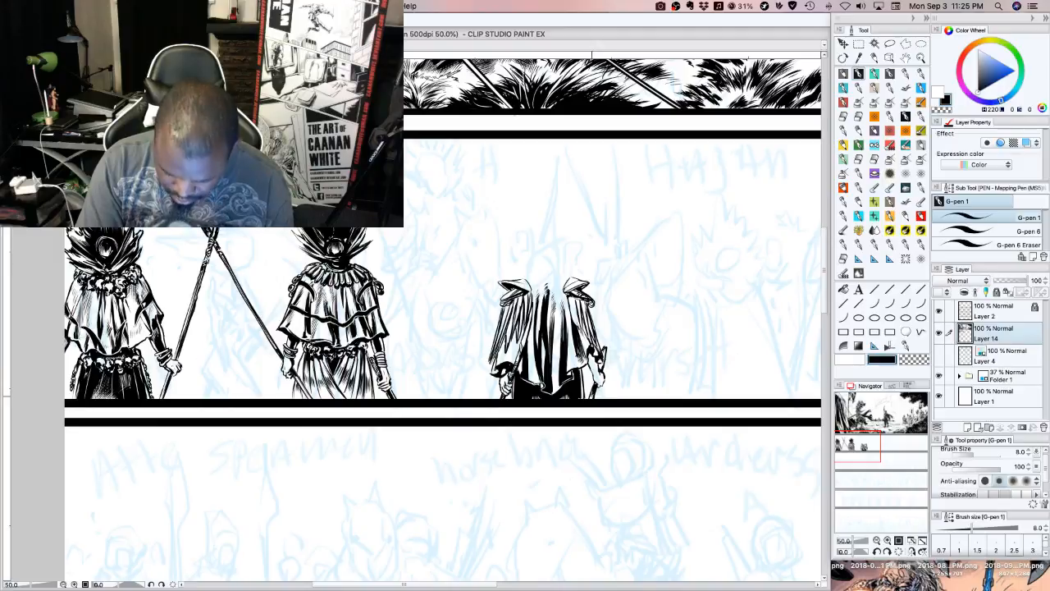
left_click_drag(603, 351, 622, 295)
left_click_drag(604, 348, 625, 271)
left_click_drag(615, 317, 648, 188)
left_click_drag(617, 305, 642, 212)
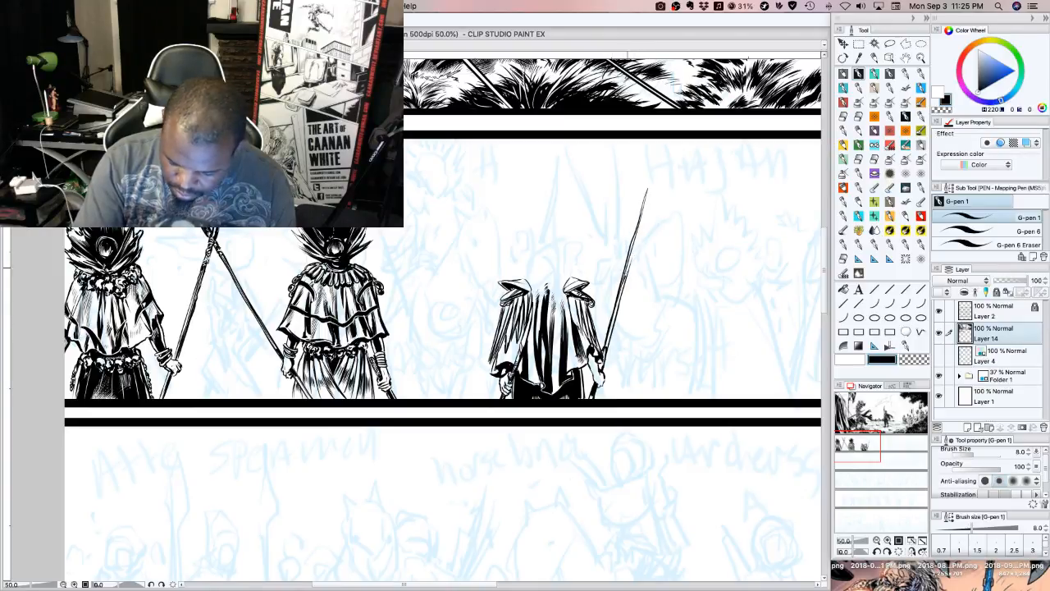
Add bindings to the upper part of the spear shaft and ink its long pointed head
mouse_move(628, 268)
left_mouse_down()
mouse_move(644, 204)
mouse_move(621, 292)
mouse_move(635, 253)
mouse_move(623, 278)
left_mouse_up()
left_click_drag(630, 268, 625, 276)
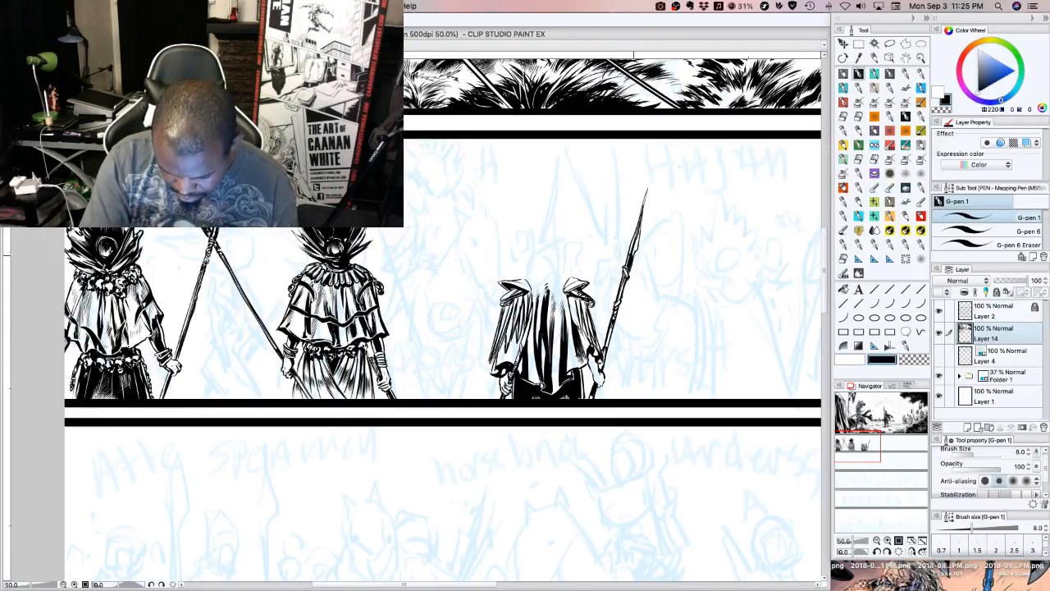
left_click_drag(633, 256, 653, 173)
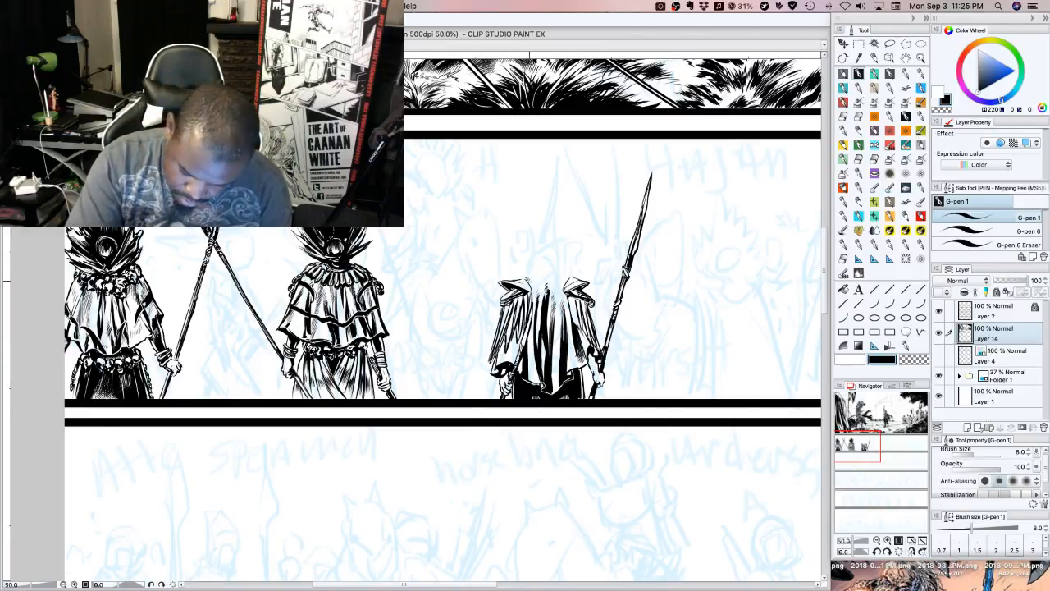
Ink a spiky fur collar across the top of the cape between the two shoulder pieces
mouse_move(525, 278)
left_mouse_down()
mouse_move(499, 278)
mouse_move(559, 272)
left_mouse_up()
left_click_drag(584, 264, 564, 273)
left_click_drag(596, 265, 571, 273)
left_click_drag(596, 268, 569, 278)
mouse_move(592, 273)
left_mouse_down()
mouse_move(566, 277)
mouse_move(574, 280)
left_mouse_up()
mouse_move(597, 276)
left_mouse_down()
mouse_move(533, 282)
mouse_move(558, 287)
left_mouse_up()
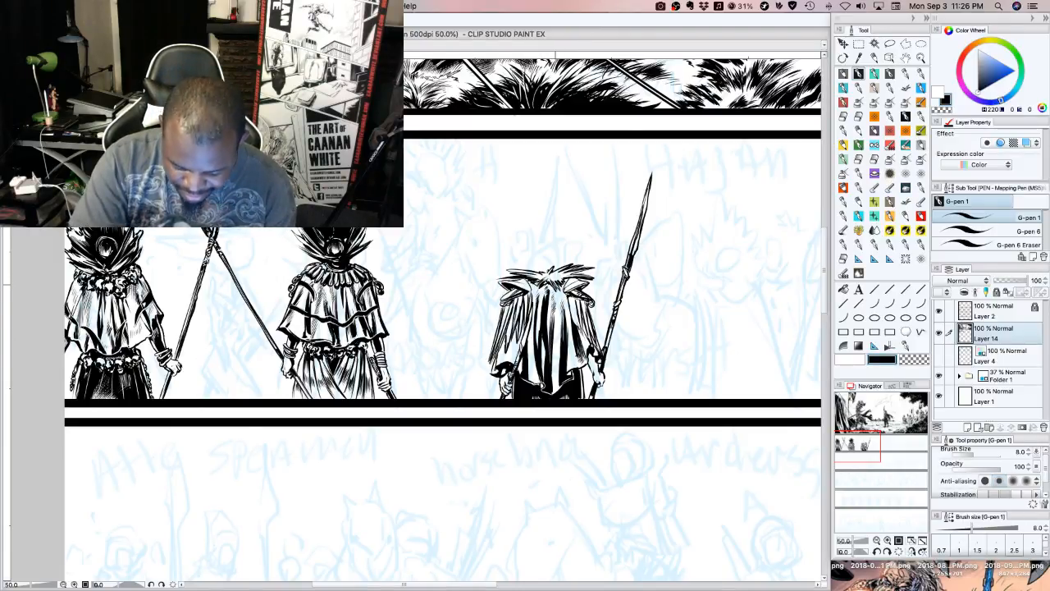
Extend the fur collar across the cape's top with more spiky strokes rising at the centre and toward both shoulders
mouse_move(556, 285)
left_mouse_down()
mouse_move(563, 274)
mouse_move(548, 276)
left_mouse_up()
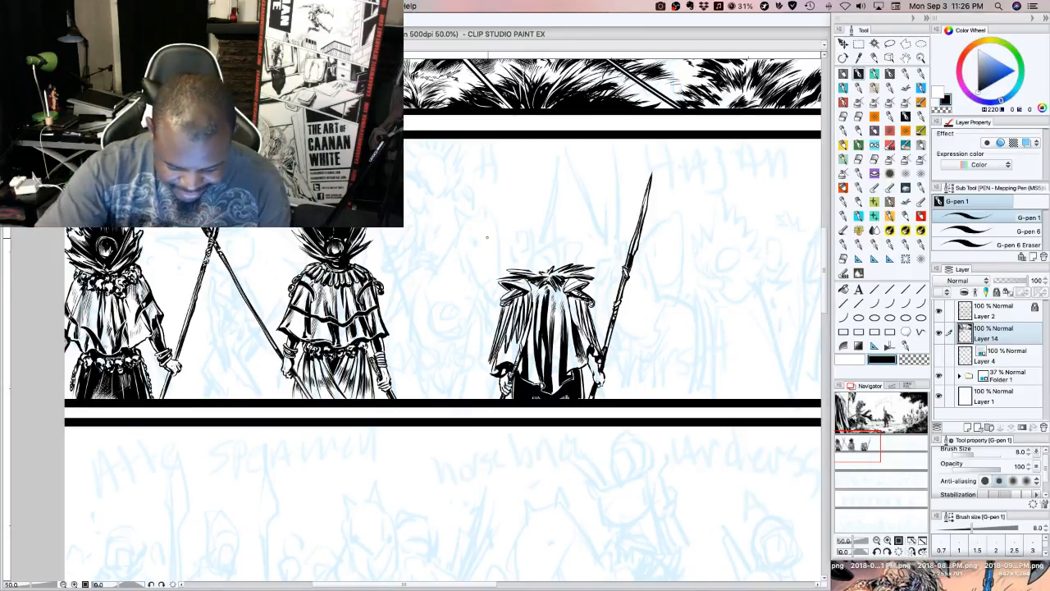
mouse_move(522, 263)
left_mouse_down()
mouse_move(539, 271)
mouse_move(527, 271)
mouse_move(579, 259)
left_mouse_up()
mouse_move(570, 268)
left_mouse_down()
mouse_move(586, 264)
mouse_move(571, 262)
left_mouse_up()
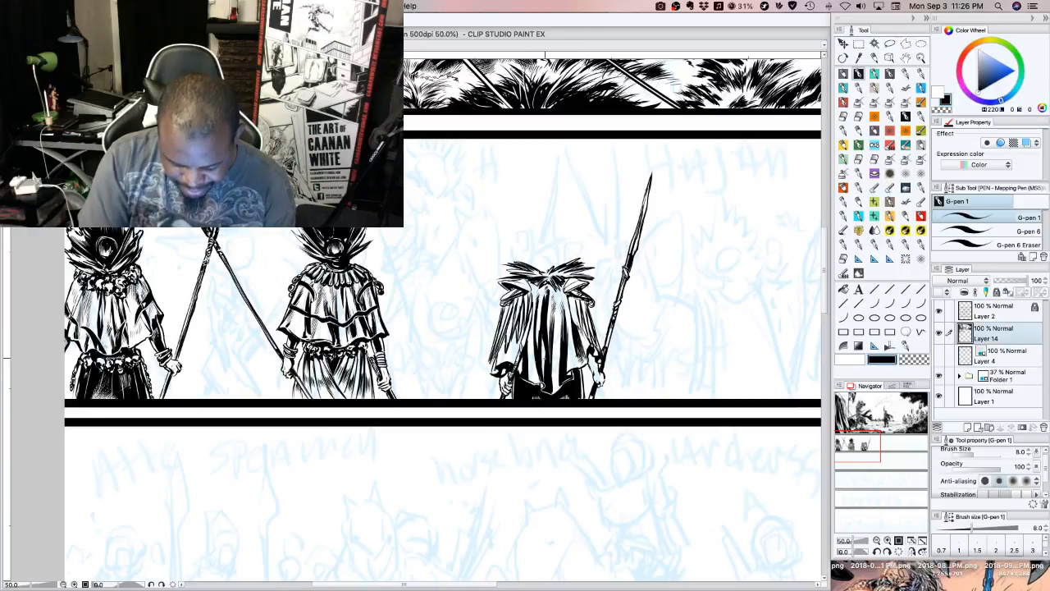
Add fine vertical hatching along the black folds on both sides of the cape's central strip
left_click_drag(531, 333, 530, 361)
left_click_drag(534, 318, 531, 362)
left_click_drag(536, 312, 532, 354)
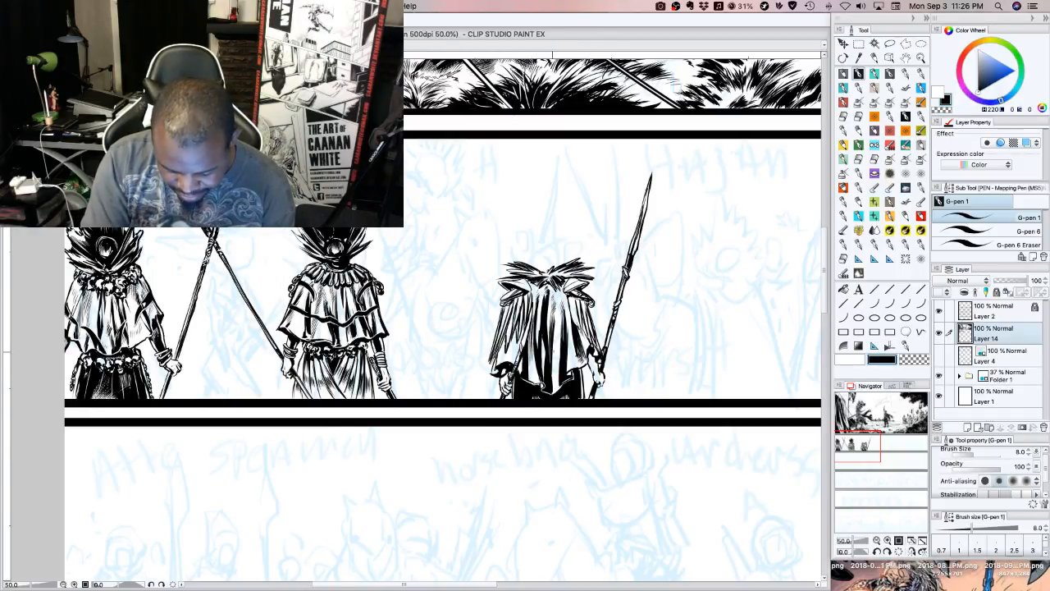
left_click_drag(556, 320, 554, 350)
left_click_drag(558, 318, 555, 346)
left_click_drag(561, 310, 559, 347)
left_click_drag(563, 309, 561, 338)
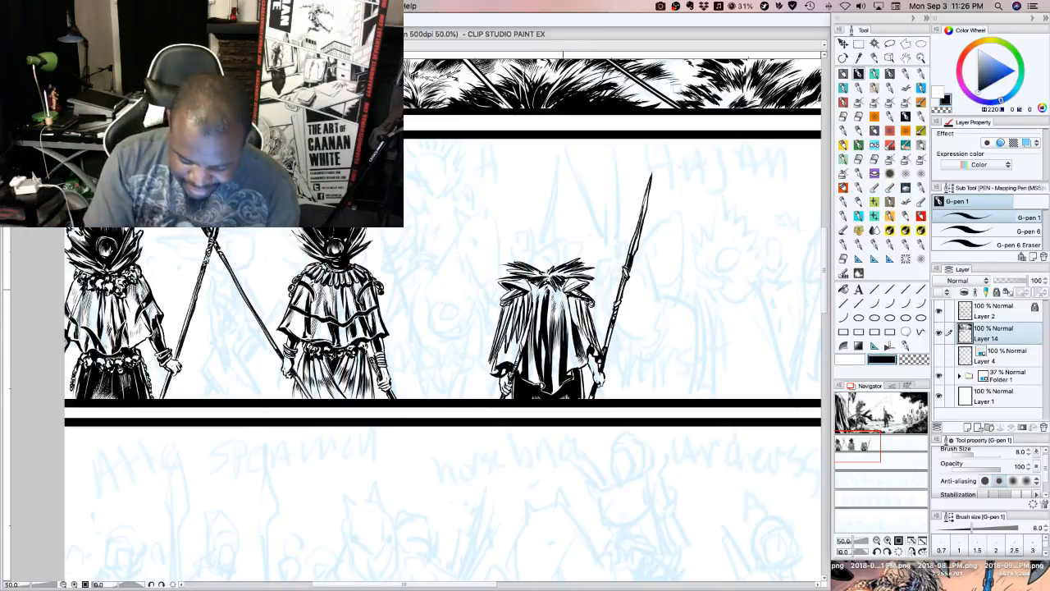
Darken the cape directly beneath the fur collar with short shadow strokes and touch up the ink beside the spear hand
left_click_drag(566, 282, 561, 291)
mouse_move(567, 280)
left_mouse_down()
mouse_move(562, 293)
mouse_move(531, 291)
left_mouse_up()
left_click_drag(521, 283, 528, 288)
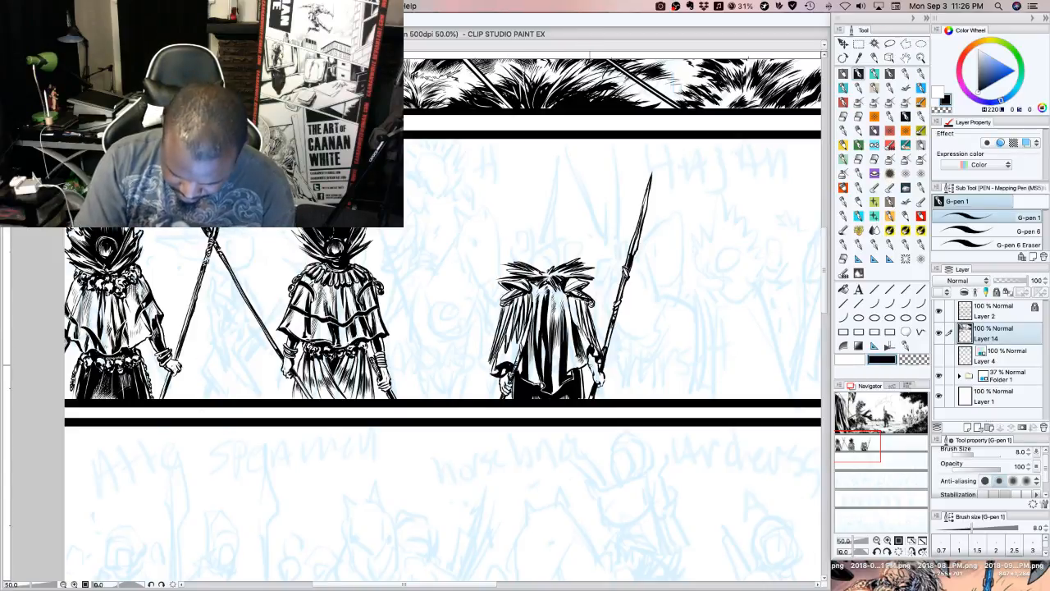
left_click_drag(587, 355, 599, 374)
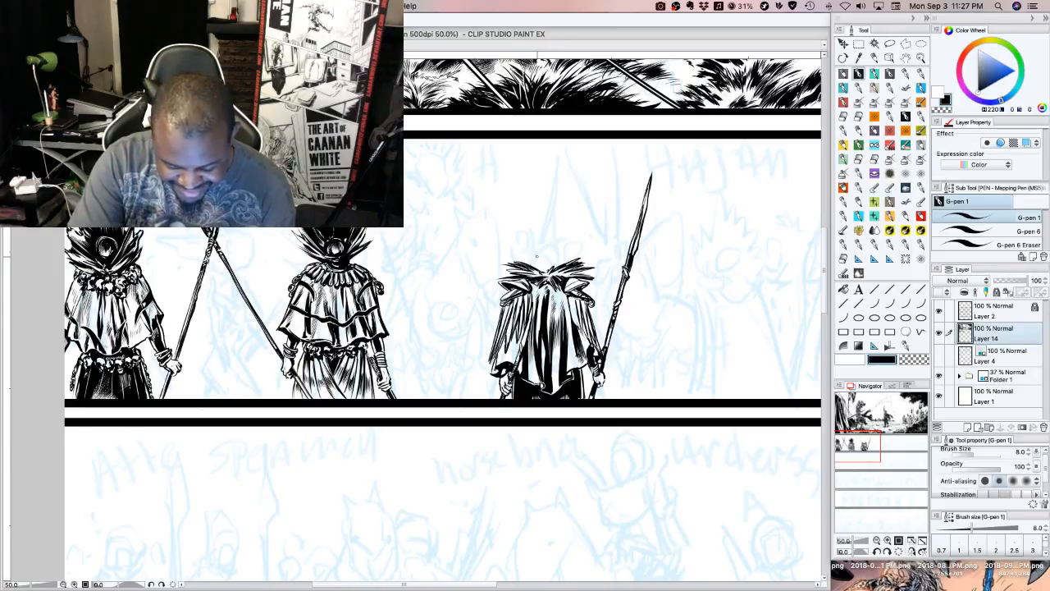
left_click_drag(535, 222, 532, 236)
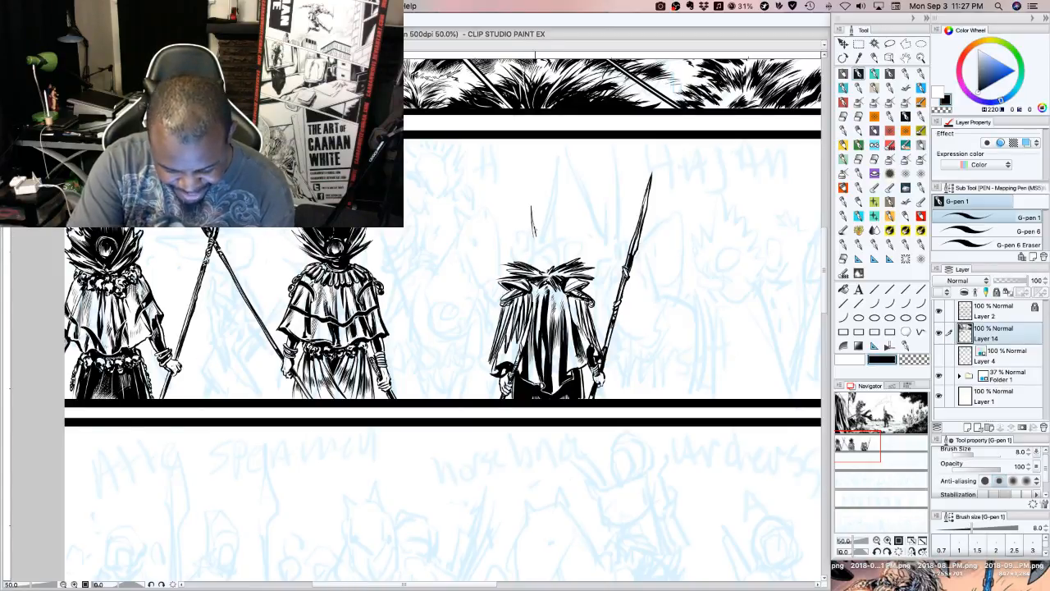
mouse_move(539, 200)
left_mouse_down()
mouse_move(534, 229)
mouse_move(540, 220)
left_mouse_up()
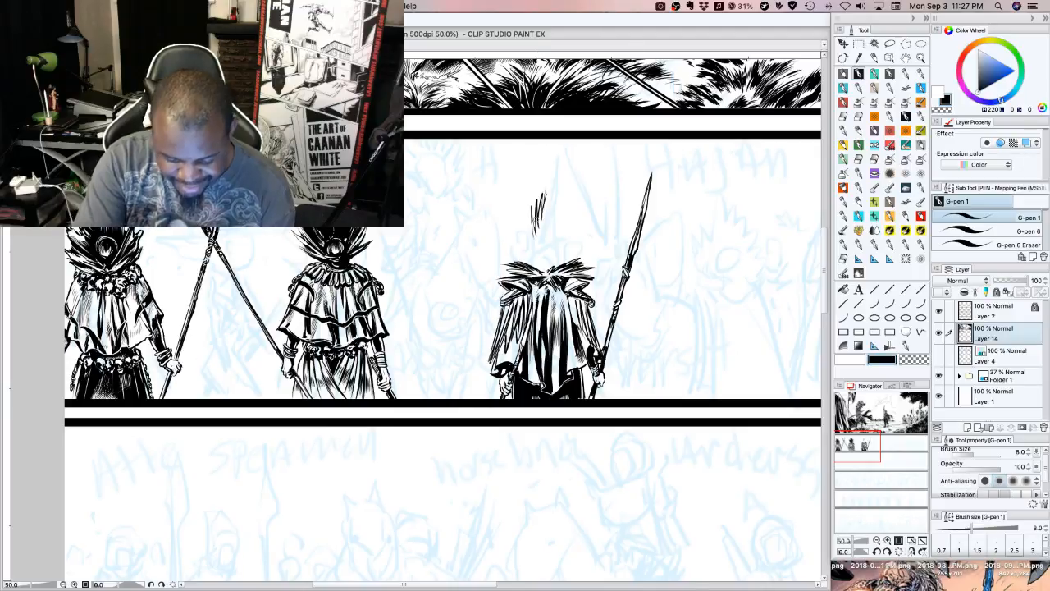
key("super+z")
key("super+z")
key("super+z")
key("super+z")
key("super+z")
key("super+z")
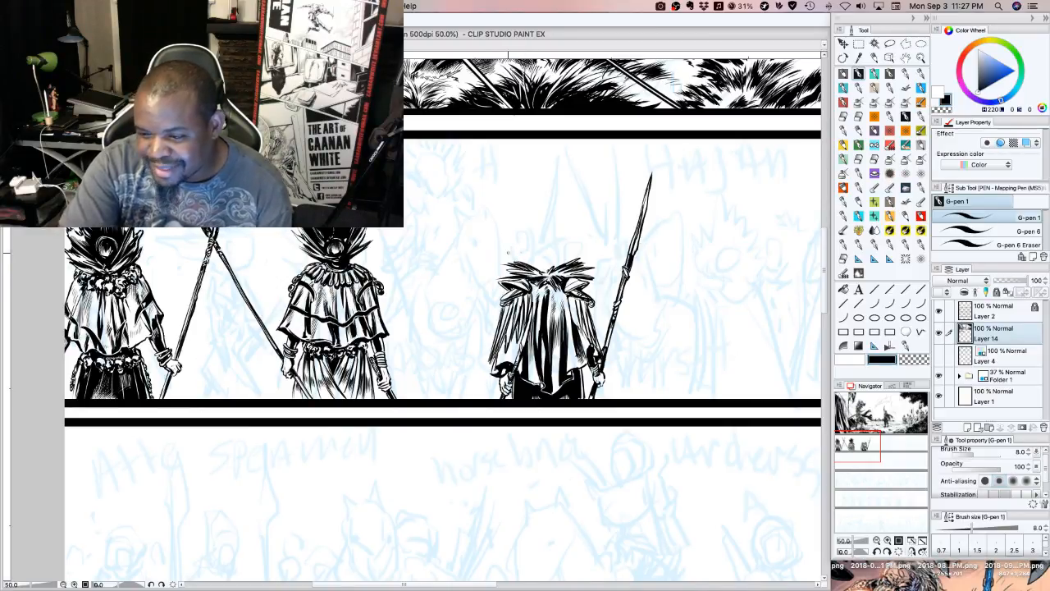
Ink a fan of spiky hair strokes arching above the collar to outline the top of the figure's head
mouse_move(510, 245)
left_mouse_down()
mouse_move(528, 259)
mouse_move(519, 247)
mouse_move(538, 224)
left_mouse_up()
left_click_drag(535, 196, 541, 222)
left_click_drag(540, 210, 545, 223)
left_click_drag(544, 198, 548, 223)
left_click_drag(548, 204, 553, 222)
left_click_drag(552, 193, 562, 220)
left_click_drag(561, 210, 569, 226)
left_click_drag(570, 218, 571, 229)
left_click_drag(575, 212, 584, 233)
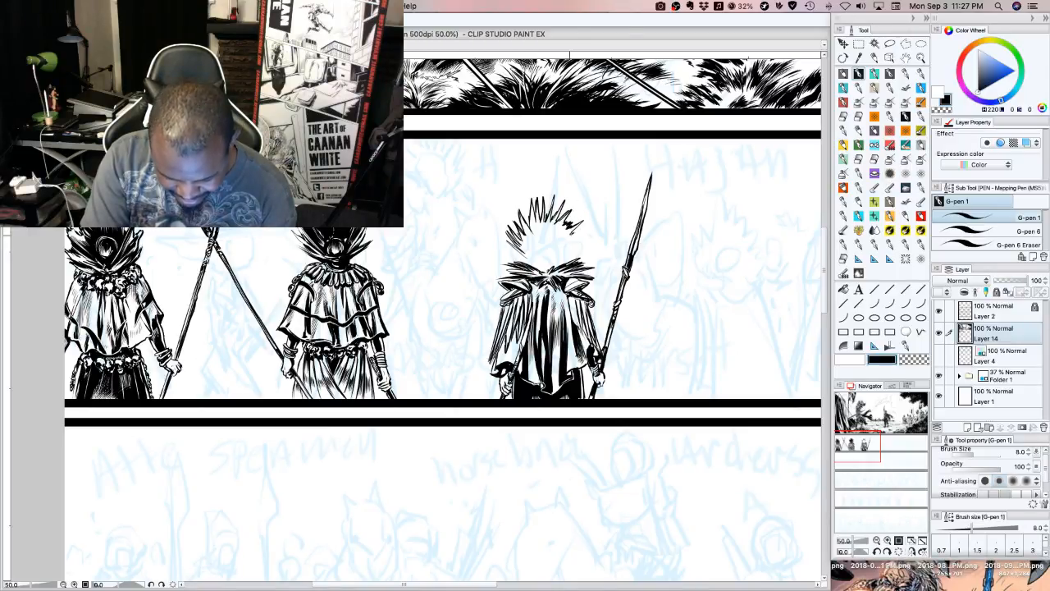
Ink the curved lower edge of the hair above the collar and a small ring at the back of the head
left_click_drag(525, 257, 545, 265)
mouse_move(526, 255)
left_mouse_down()
mouse_move(544, 265)
mouse_move(582, 235)
left_mouse_up()
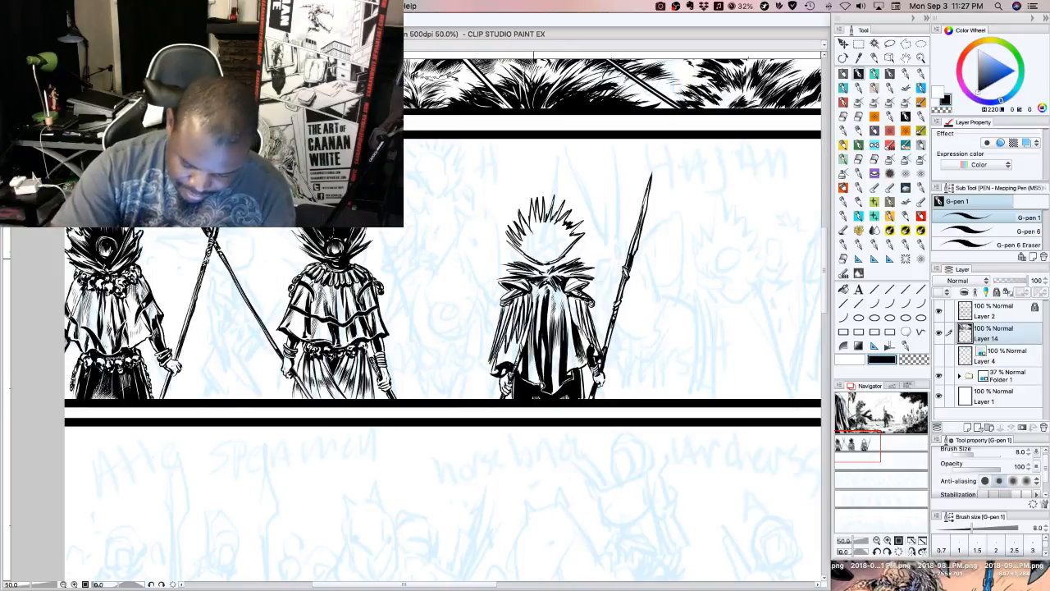
mouse_move(527, 255)
left_mouse_down()
mouse_move(540, 262)
mouse_move(554, 251)
left_mouse_up()
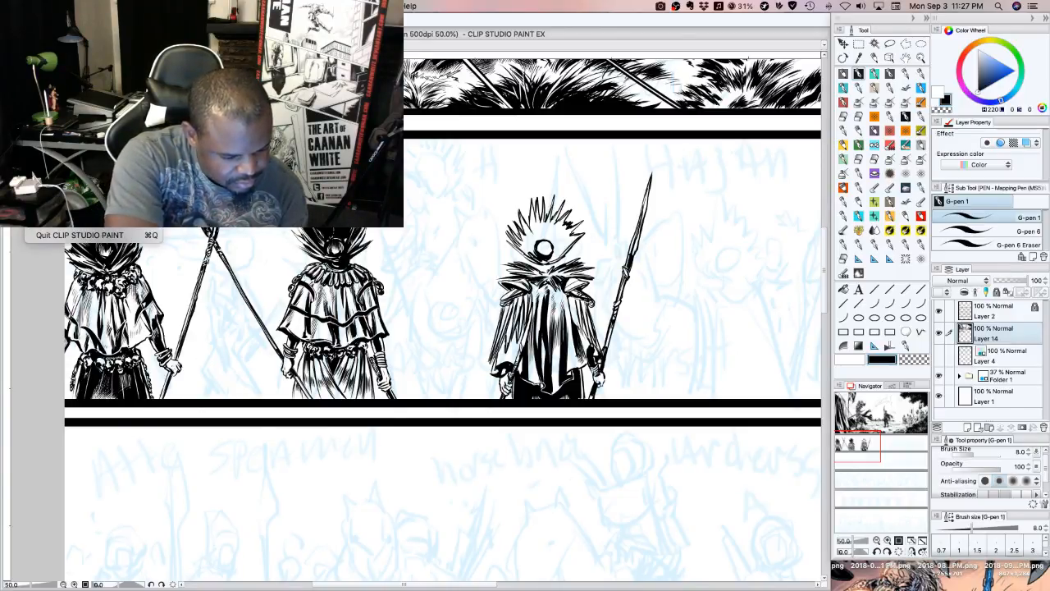
Set the interval in the file preferences to 1 minute
key("super+k")
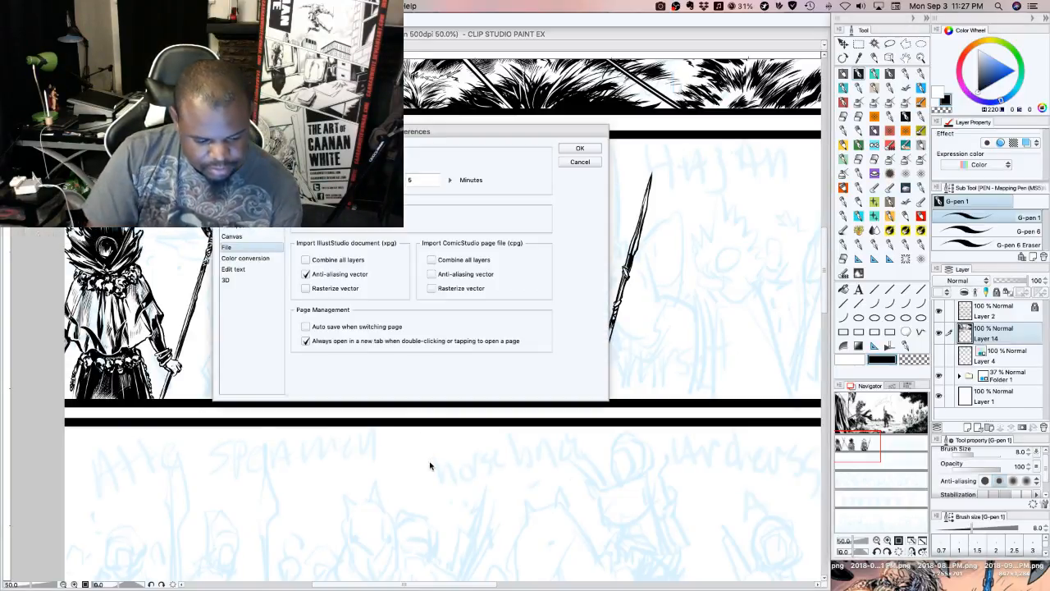
double_click(414, 180)
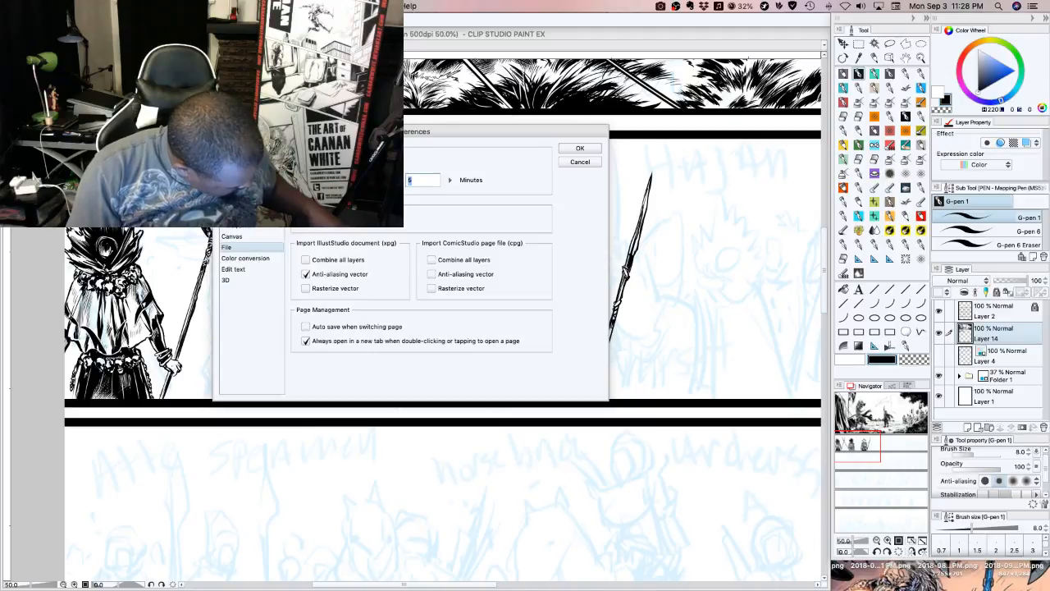
type("1")
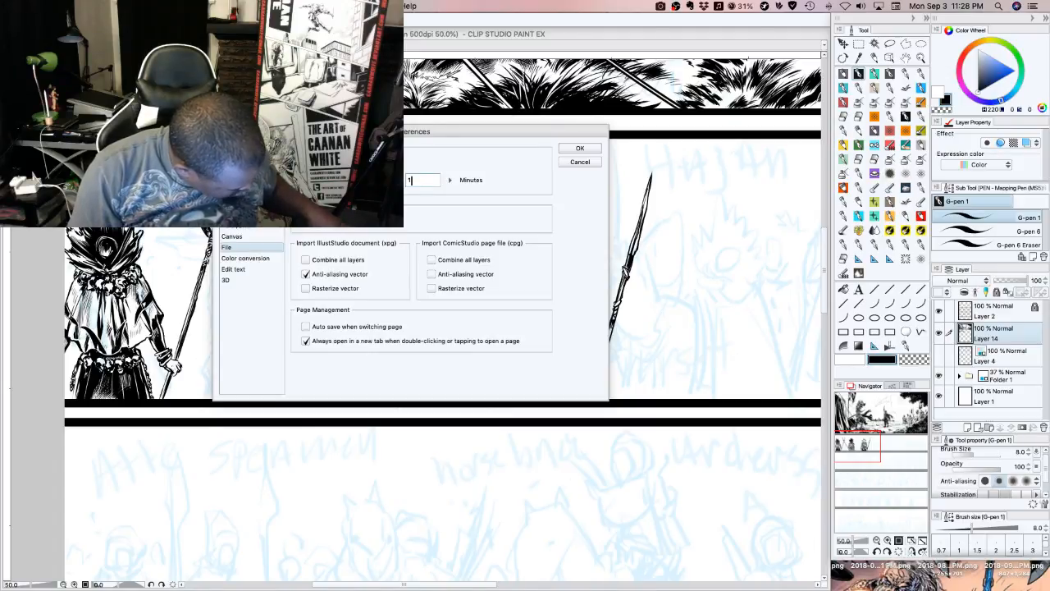
left_click(579, 148)
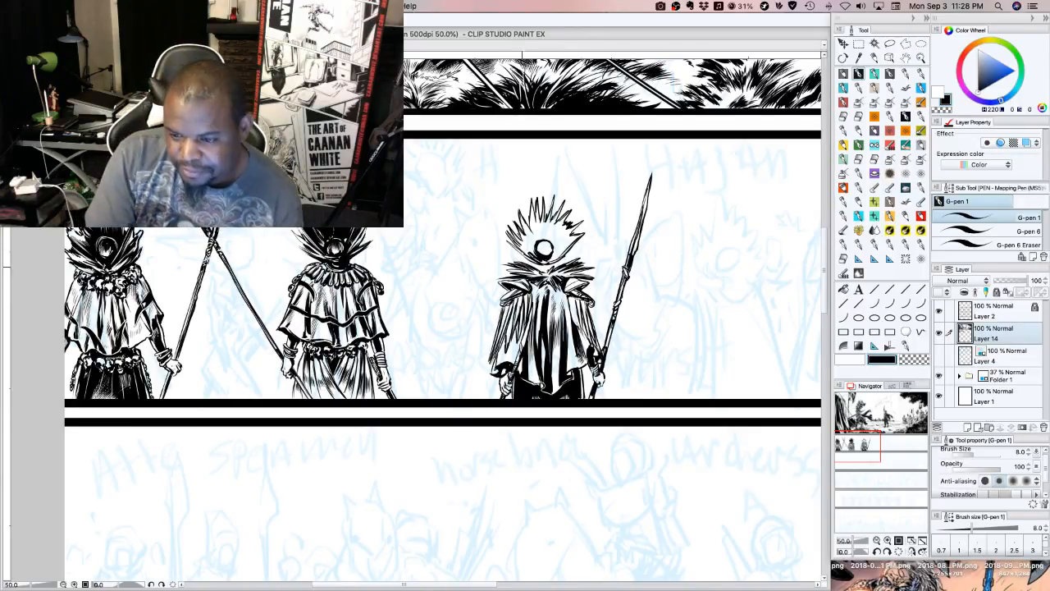
Fill the spiky hair with black strokes radiating from the ring, leaving the ring's centre white
left_click_drag(552, 258, 563, 254)
left_click_drag(549, 261, 570, 246)
mouse_move(559, 254)
left_mouse_down()
mouse_move(572, 242)
mouse_move(527, 208)
mouse_move(539, 202)
left_mouse_up()
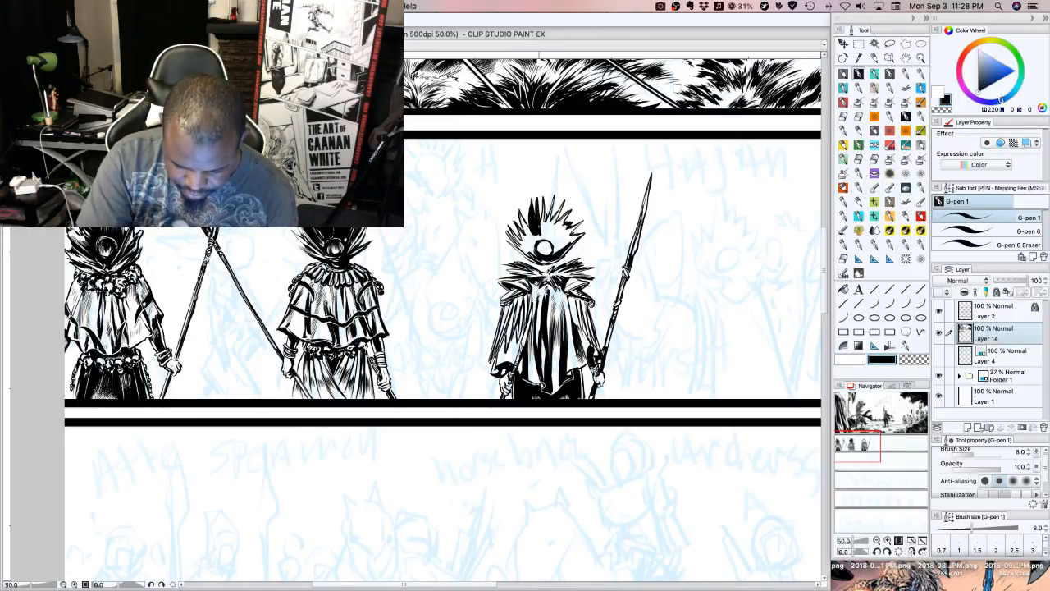
mouse_move(540, 238)
left_mouse_down()
mouse_move(544, 205)
mouse_move(553, 214)
left_mouse_up()
mouse_move(556, 231)
left_mouse_down()
mouse_move(558, 207)
mouse_move(566, 215)
left_mouse_up()
left_click_drag(553, 232, 568, 215)
left_click_drag(551, 235, 563, 221)
mouse_move(550, 238)
left_mouse_down()
mouse_move(578, 224)
mouse_move(578, 237)
mouse_move(520, 217)
left_mouse_up()
left_click_drag(531, 235, 522, 215)
left_click_drag(532, 235, 519, 214)
mouse_move(529, 237)
left_mouse_down()
mouse_move(521, 218)
mouse_move(519, 234)
left_mouse_up()
mouse_move(525, 247)
left_mouse_down()
mouse_move(511, 231)
mouse_move(521, 242)
left_mouse_up()
left_click_drag(530, 249, 530, 235)
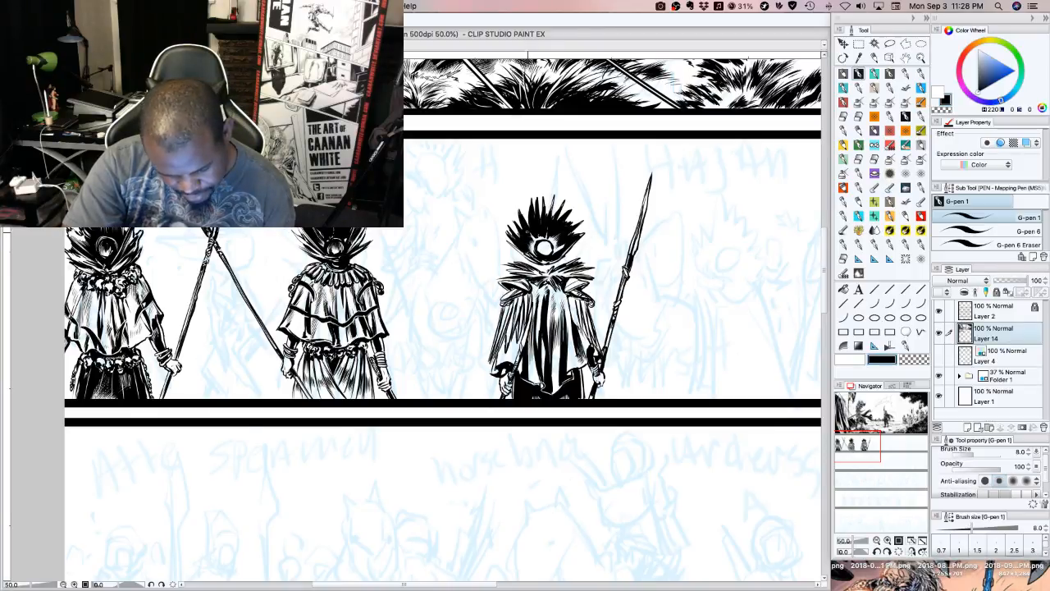
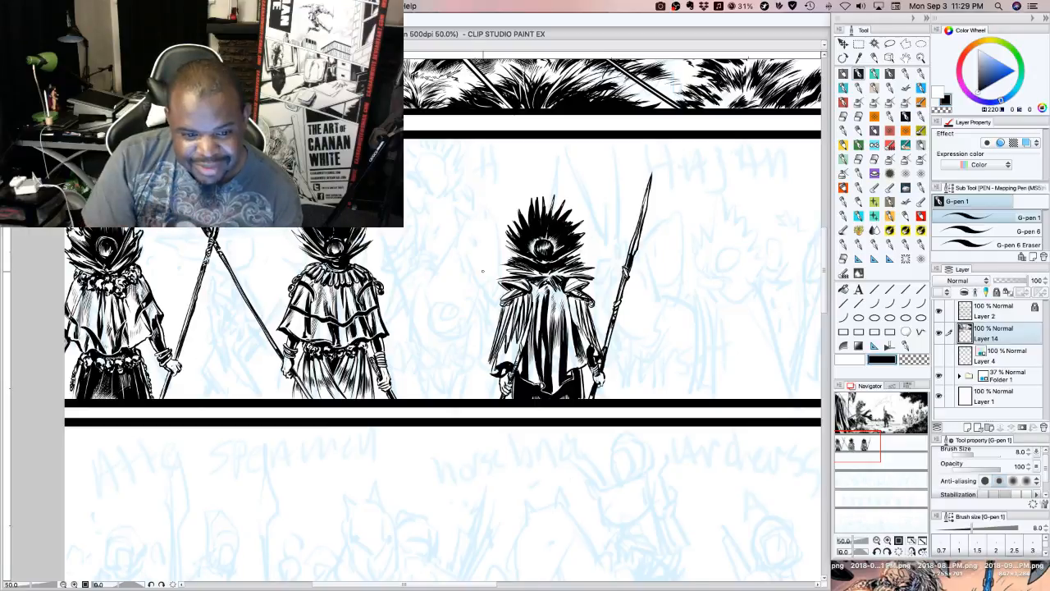
Touch up the collar tips, shoulder edges and hands of the third spear-bearer with small ink and transparent strokes
left_click_drag(502, 268, 520, 277)
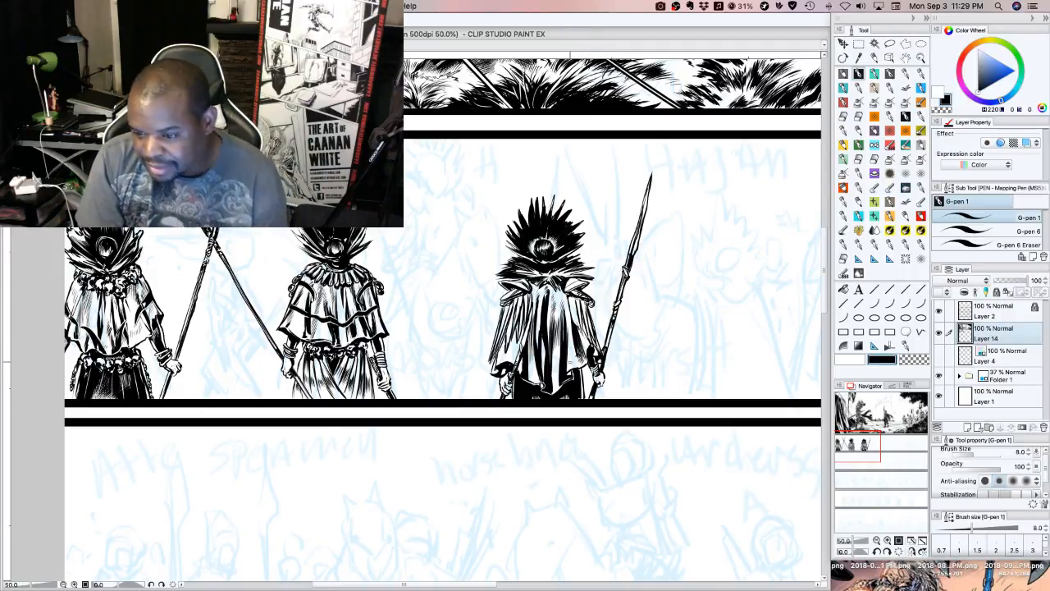
left_click_drag(504, 288, 514, 294)
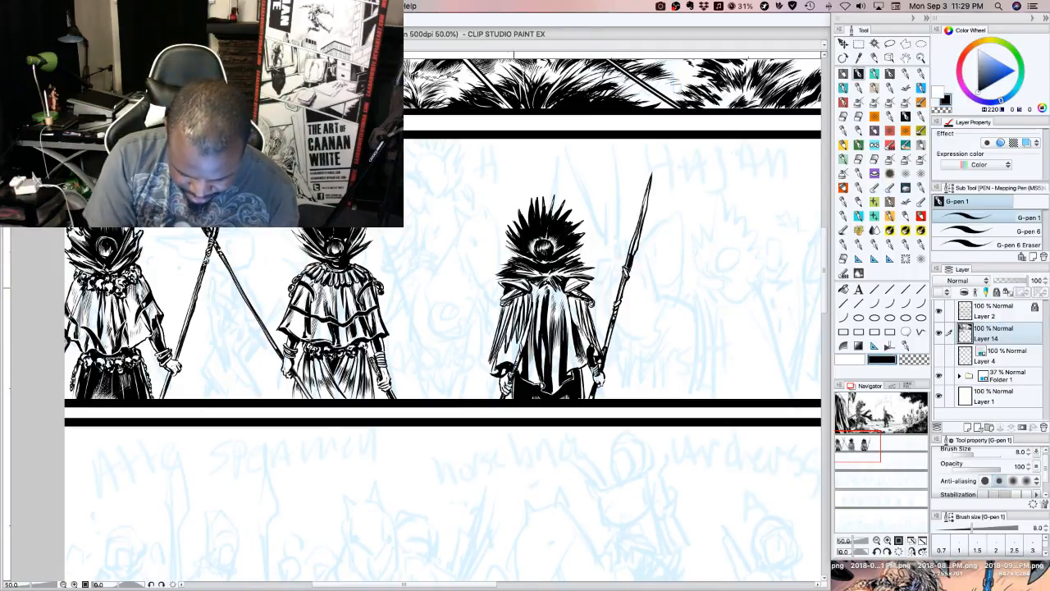
left_click_drag(581, 286, 587, 294)
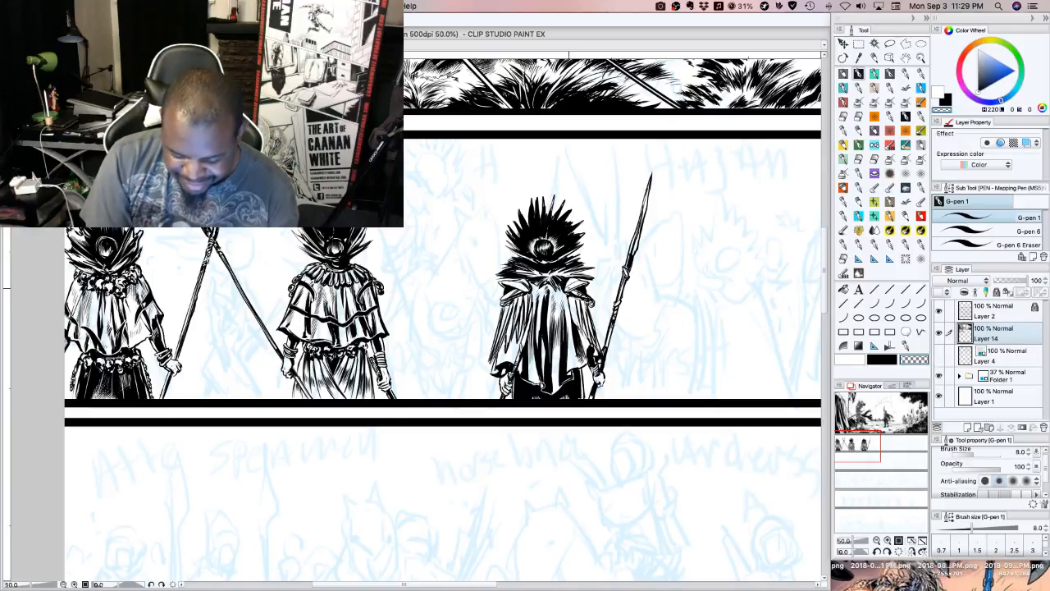
left_click(881, 359)
left_click_drag(567, 293, 593, 283)
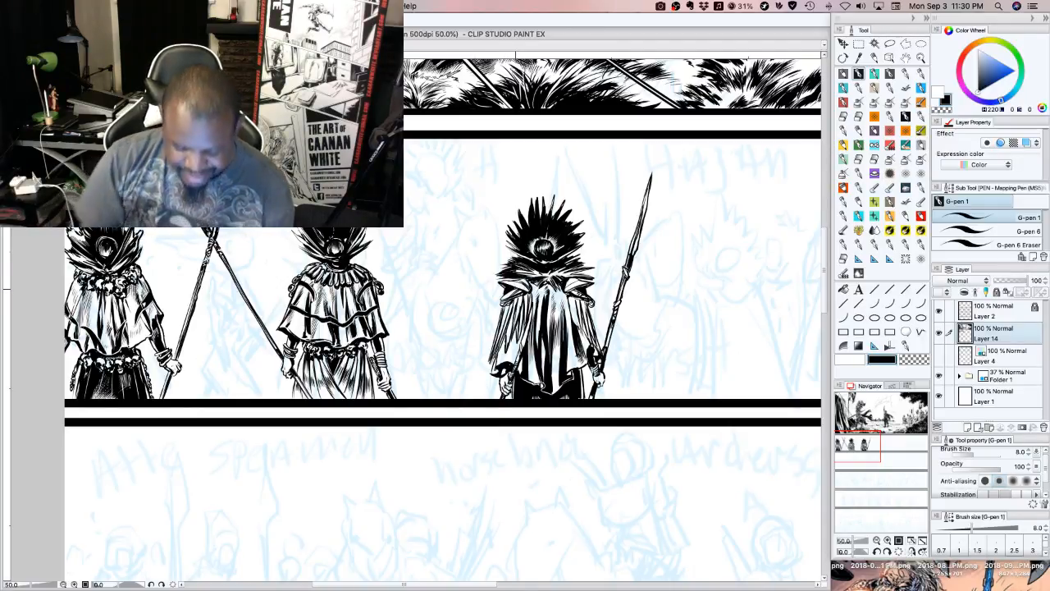
left_click_drag(497, 364, 515, 362)
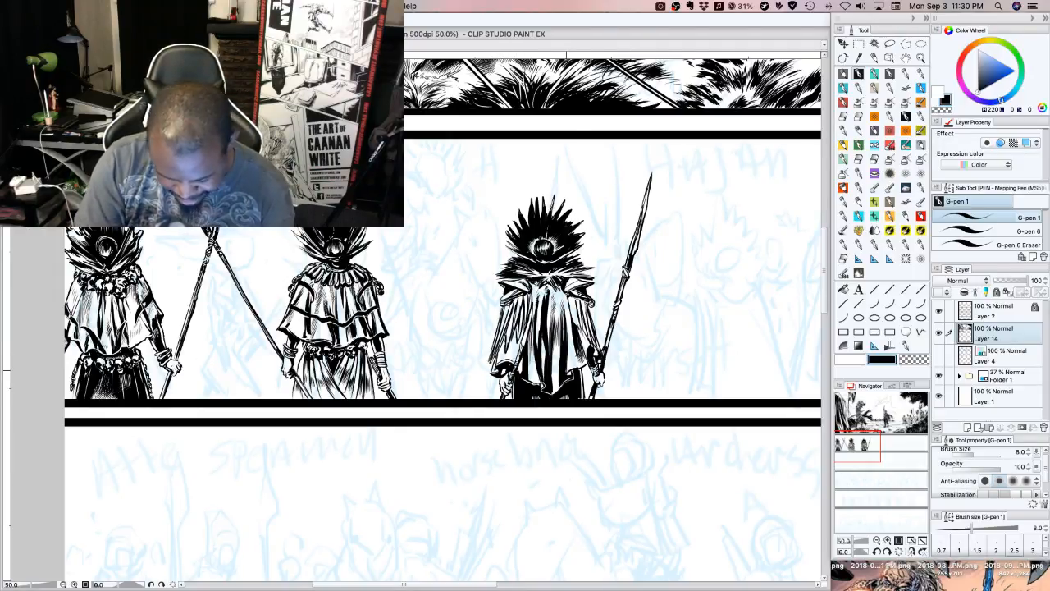
left_click_drag(566, 372, 593, 342)
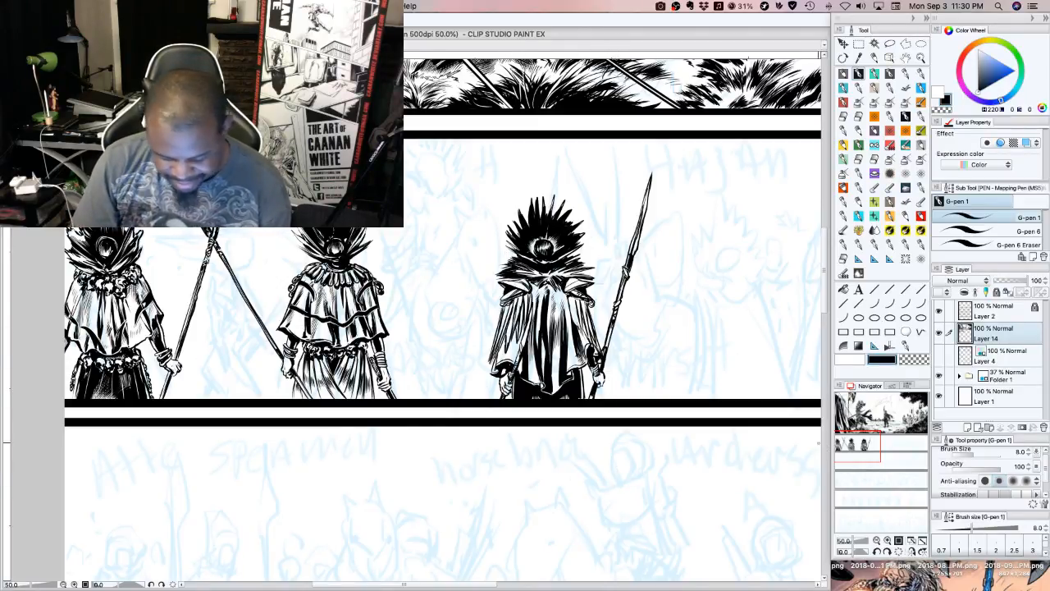
left_click_drag(553, 307, 562, 307)
left_click_drag(558, 290, 565, 298)
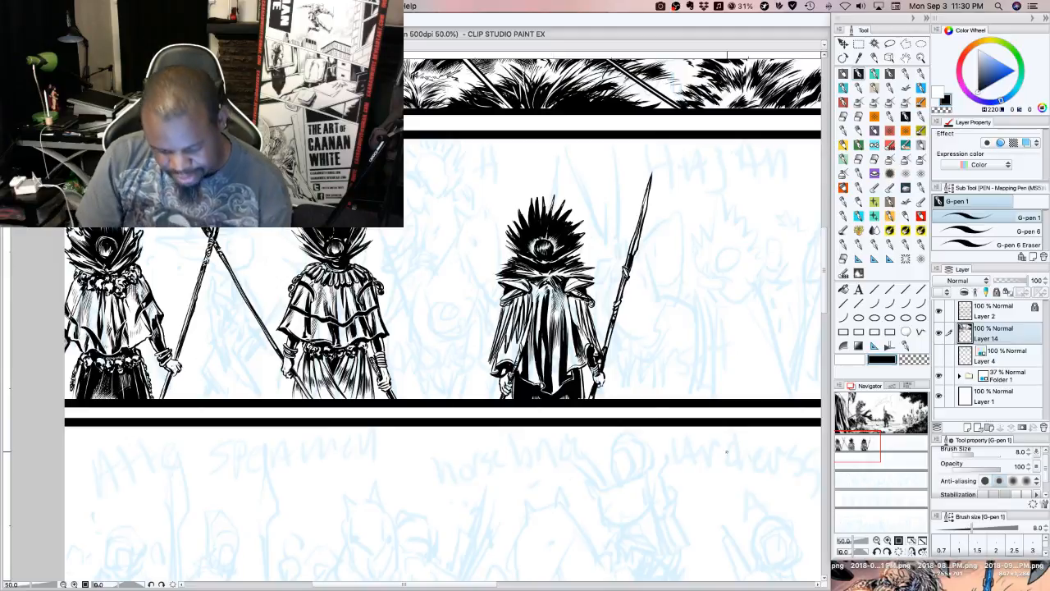
Darken the central folds near the third figure's cape hem and add short strokes beneath the collar
left_click_drag(555, 385, 556, 363)
left_click_drag(554, 383, 555, 358)
left_click_drag(555, 374, 555, 355)
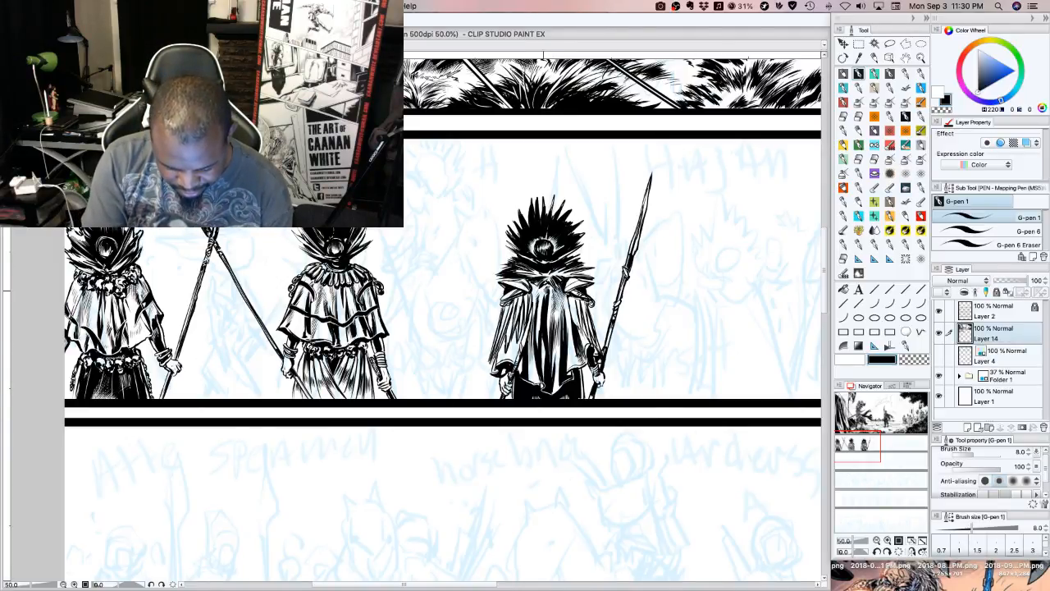
left_click_drag(546, 283, 542, 297)
left_click_drag(544, 286, 552, 298)
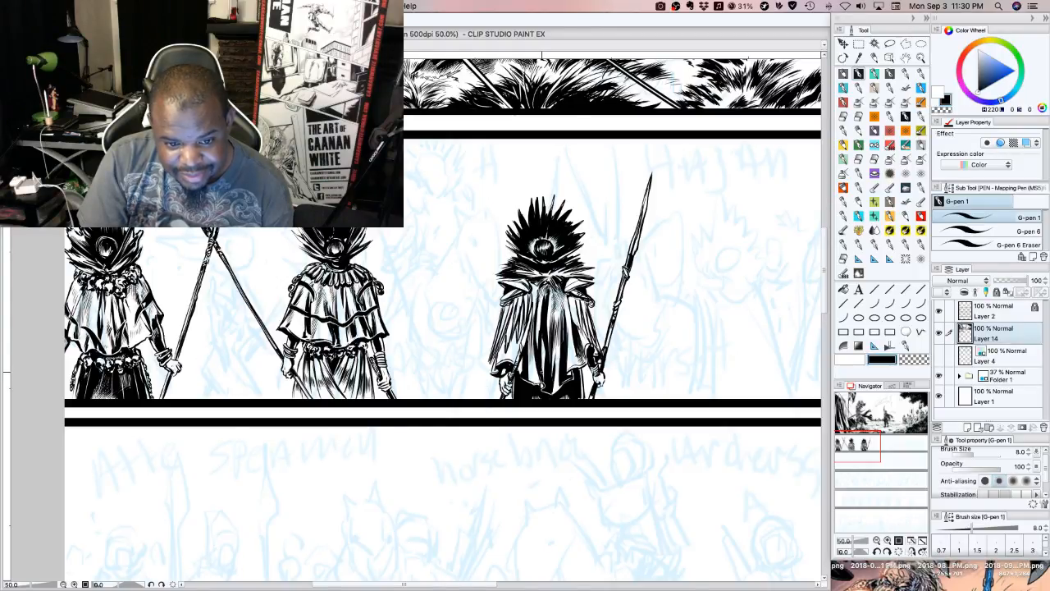
left_click_drag(538, 284, 538, 293)
left_click_drag(535, 283, 533, 289)
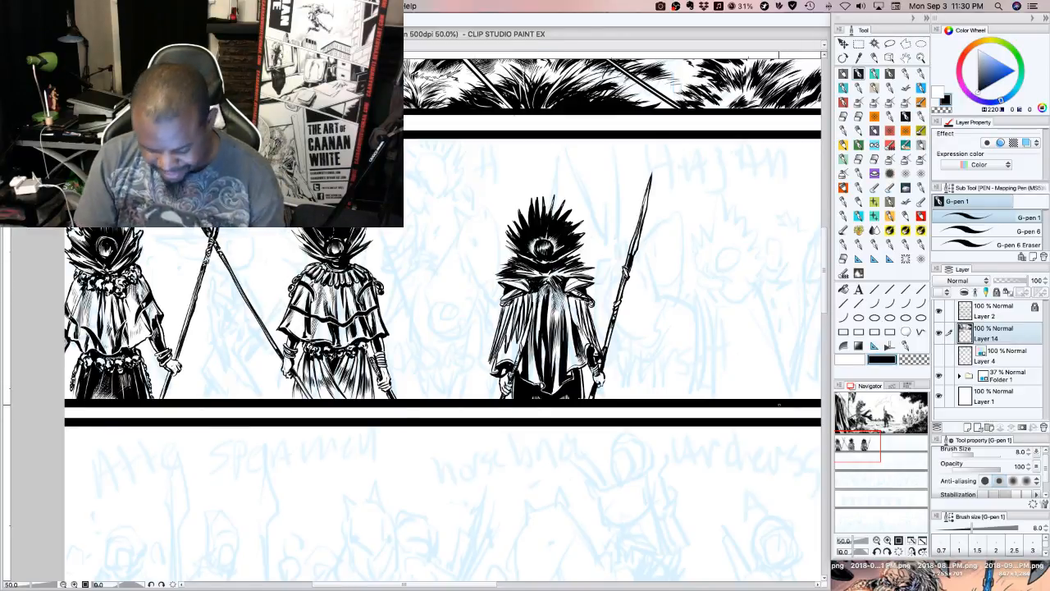
Ink a fan of thin upright spikes for the top of the fourth figure's hair
left_click(870, 447)
left_click_drag(871, 446, 873, 445)
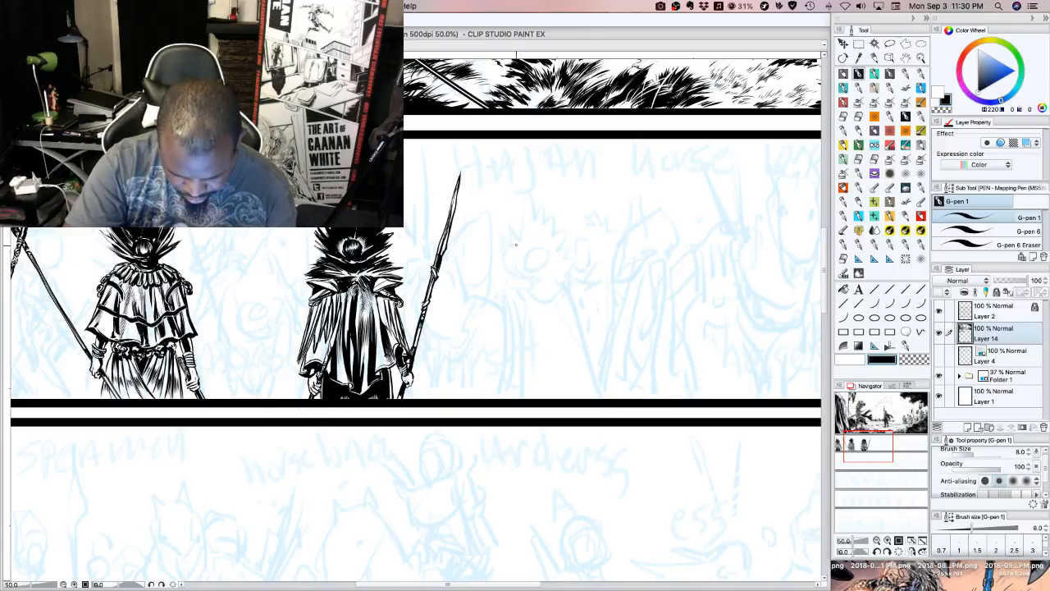
left_click_drag(517, 243, 526, 208)
left_click_drag(530, 240, 527, 213)
mouse_move(532, 228)
left_mouse_down()
mouse_move(530, 204)
mouse_move(560, 220)
left_mouse_up()
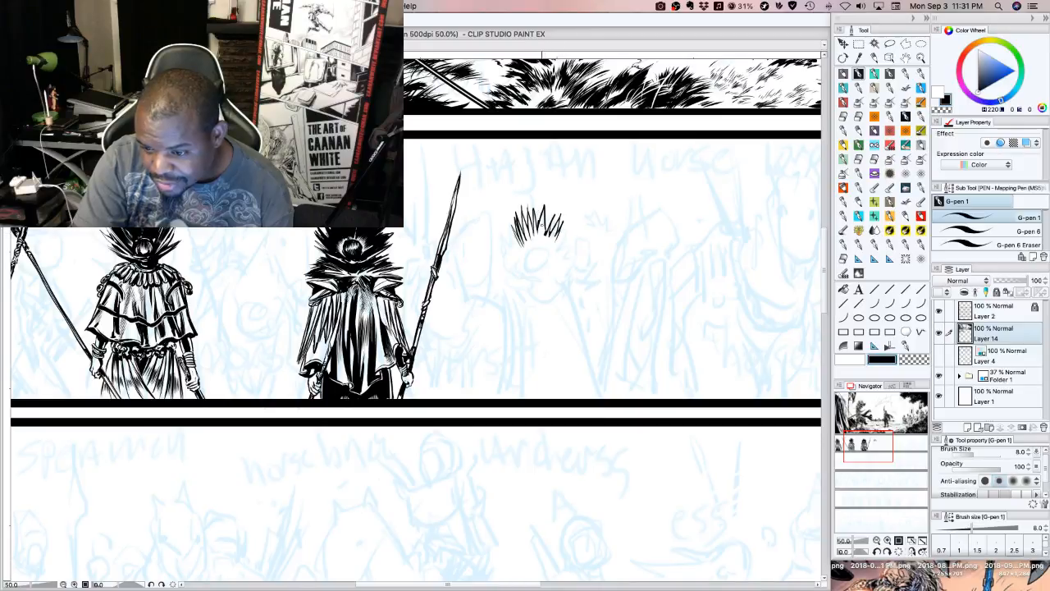
Add the side spikes and a small arched ring to the fourth figure's hair, and fill black around the ring
mouse_move(519, 247)
left_mouse_down()
mouse_move(506, 227)
mouse_move(562, 235)
left_mouse_up()
left_click_drag(550, 251, 562, 237)
mouse_move(552, 249)
left_mouse_down()
mouse_move(568, 229)
mouse_move(559, 249)
mouse_move(533, 256)
mouse_move(547, 252)
mouse_move(544, 239)
mouse_move(535, 256)
left_mouse_up()
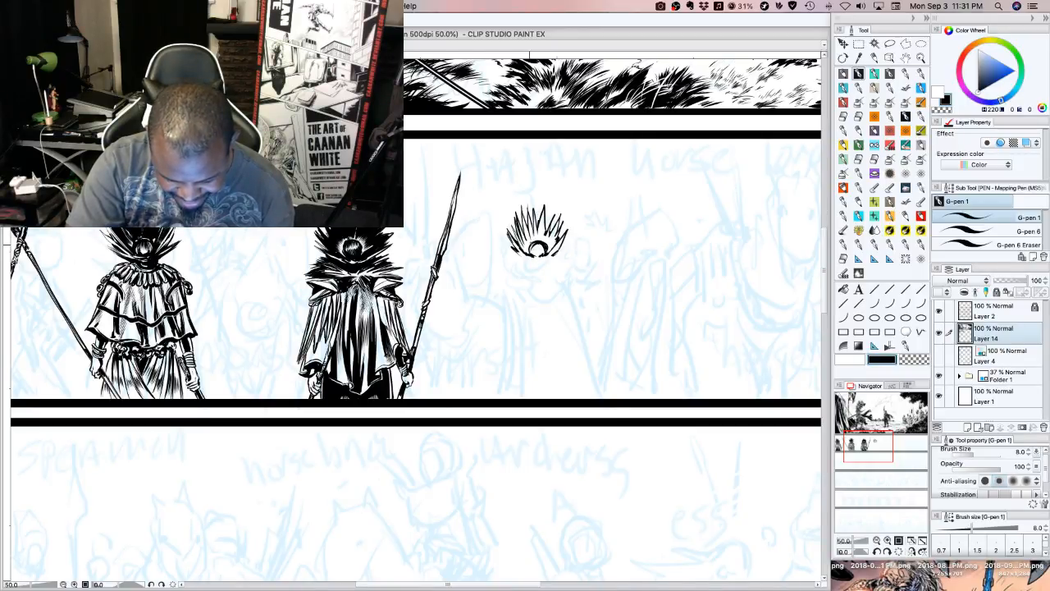
left_click_drag(540, 225, 543, 236)
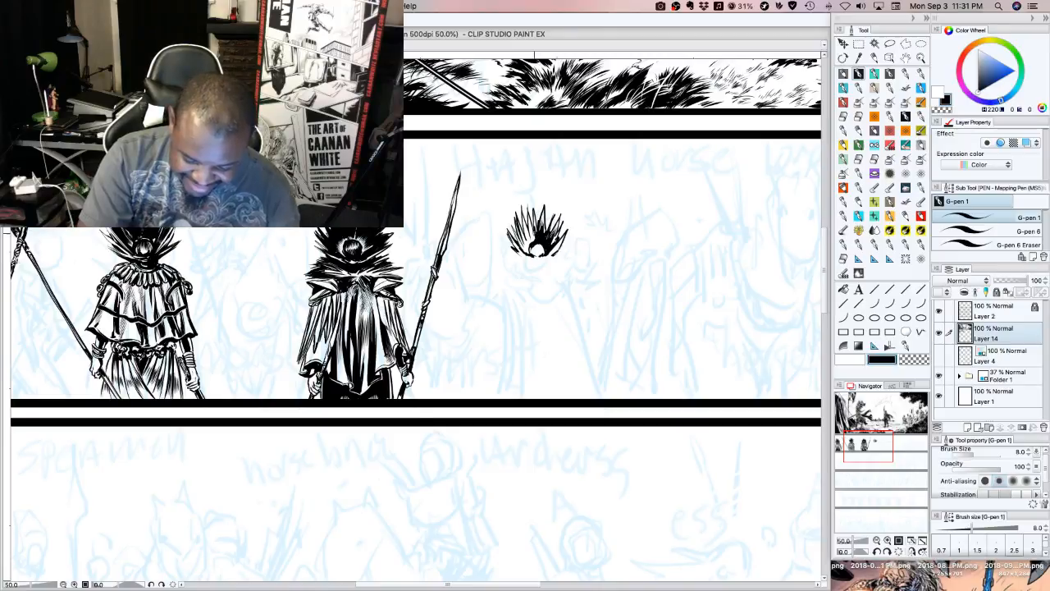
mouse_move(535, 235)
left_mouse_down()
mouse_move(530, 219)
mouse_move(518, 237)
left_mouse_up()
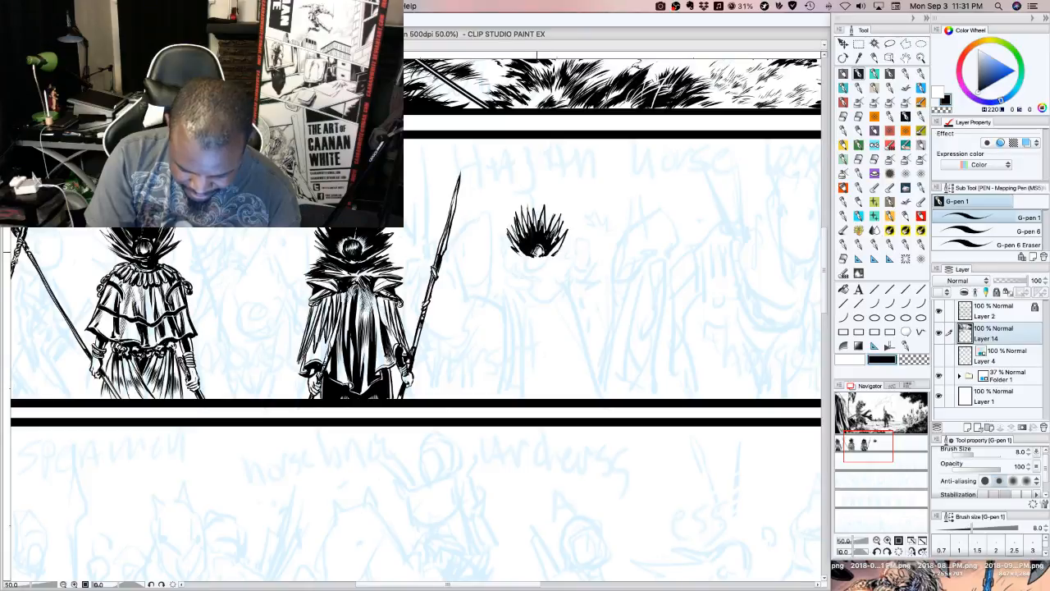
Carve a white rim around the hair ring and fine highlights between the spikes using the transparent colour
key("c")
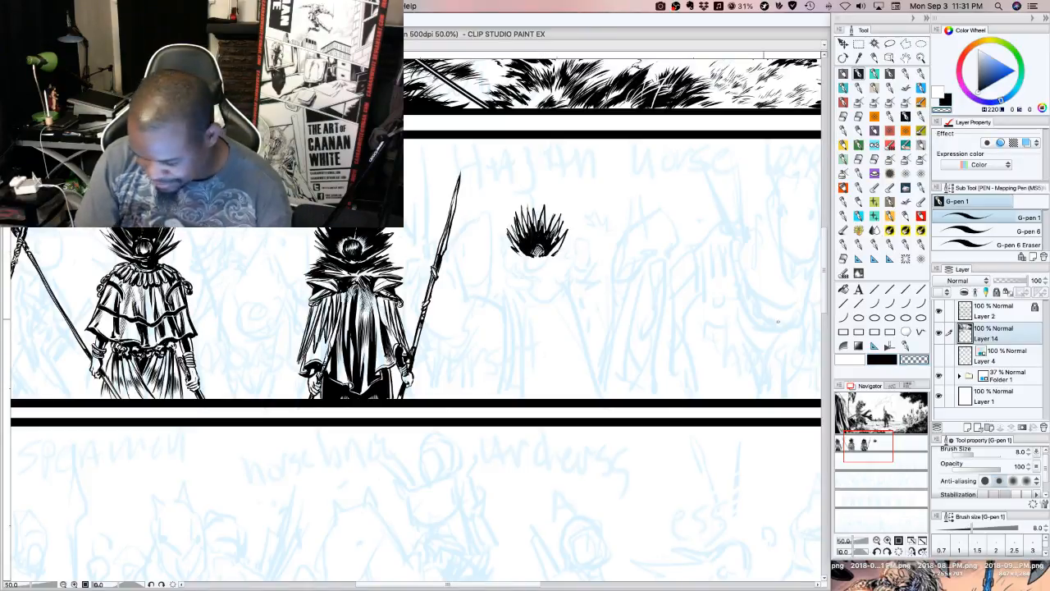
left_click_drag(529, 252, 544, 253)
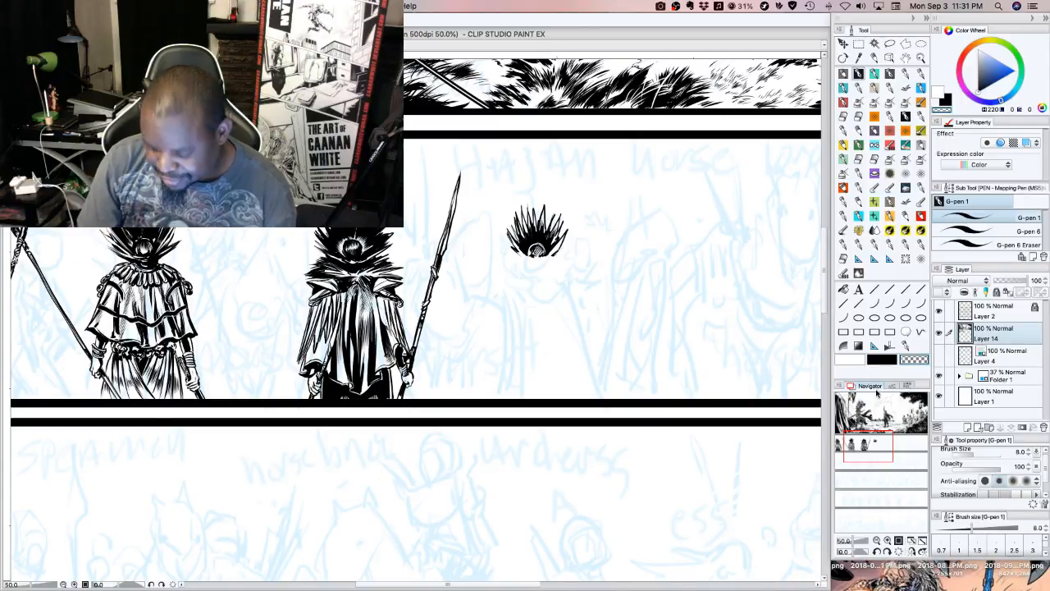
left_click(878, 359)
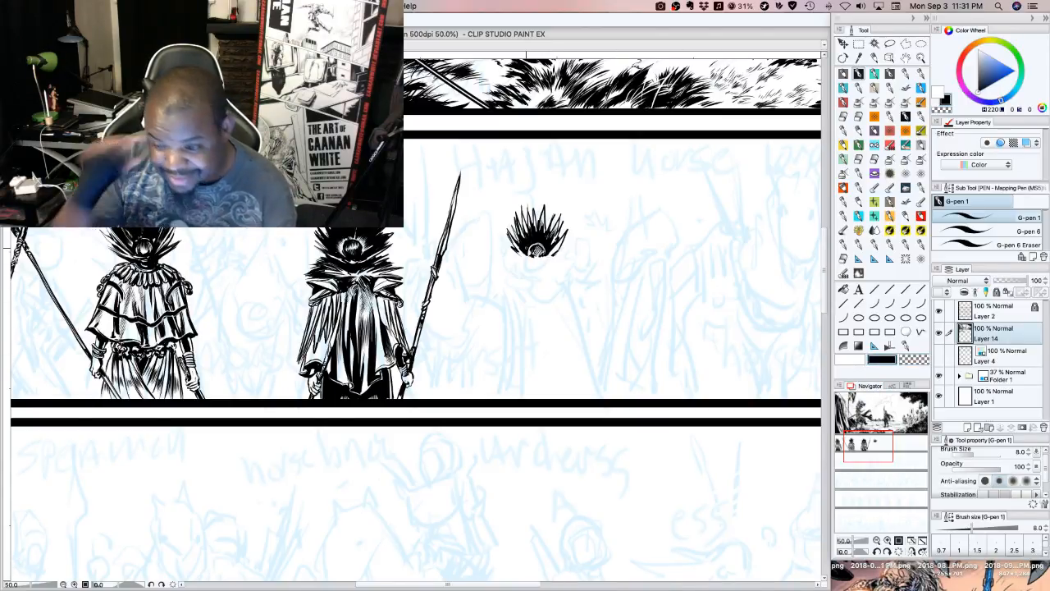
left_click(913, 358)
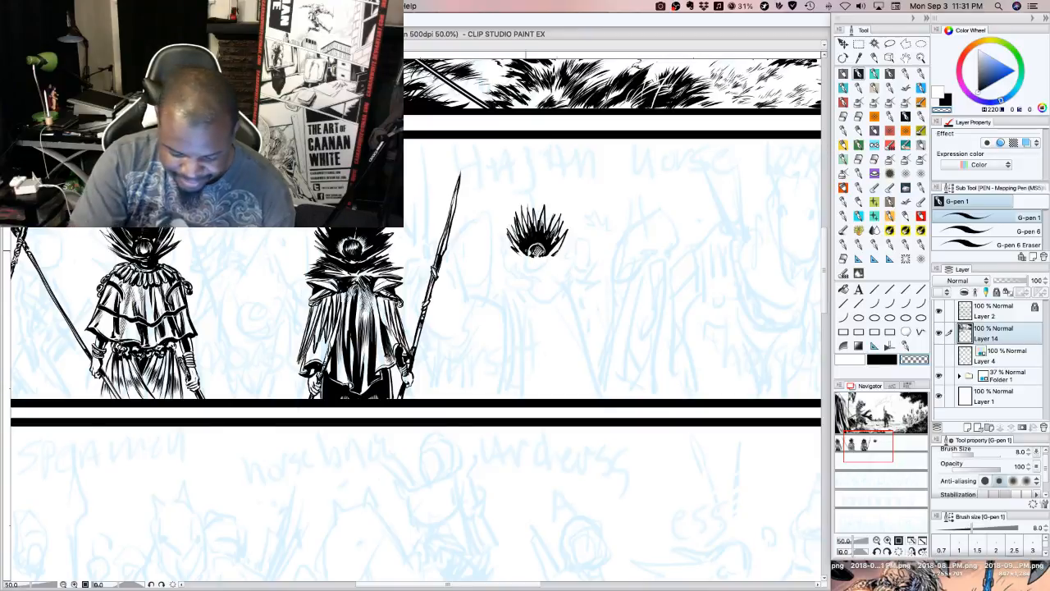
left_click_drag(524, 223, 528, 240)
left_click_drag(527, 231, 533, 240)
left_click_drag(533, 219, 540, 240)
mouse_move(540, 220)
left_mouse_down()
mouse_move(544, 240)
mouse_move(558, 212)
mouse_move(545, 230)
left_mouse_up()
Ink a taller black spike at the crown and short strokes along the lower left of the fourth figure's hair
key("c")
mouse_move(548, 205)
left_mouse_down()
mouse_move(540, 233)
mouse_move(540, 223)
left_mouse_up()
mouse_move(545, 208)
left_mouse_down()
mouse_move(538, 228)
mouse_move(550, 254)
left_mouse_up()
left_click_drag(559, 243, 546, 255)
left_click_drag(561, 245, 522, 262)
left_click_drag(530, 251, 517, 261)
left_click_drag(523, 252, 510, 260)
left_click_drag(525, 252, 513, 262)
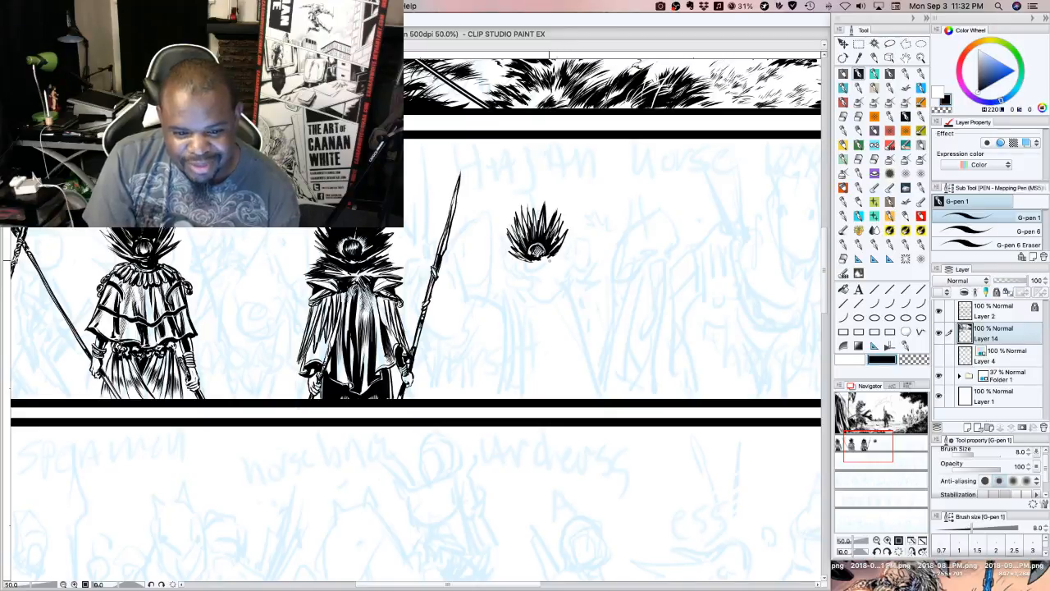
Ink the lower right edge of the hair and a short tuft at the nape below the ring
left_click_drag(541, 256, 550, 260)
left_click_drag(545, 257, 559, 261)
left_click_drag(554, 252, 560, 262)
left_click_drag(551, 253, 565, 259)
left_click_drag(549, 250, 561, 258)
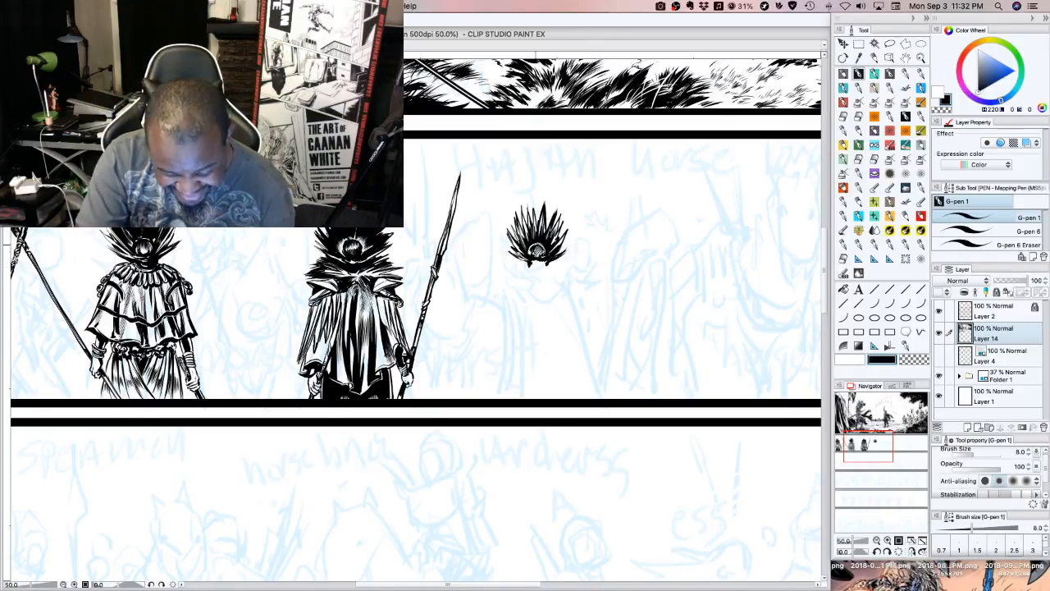
left_click_drag(532, 260, 531, 268)
left_click_drag(534, 260, 535, 268)
left_click_drag(538, 261, 542, 268)
left_click_drag(546, 257, 546, 267)
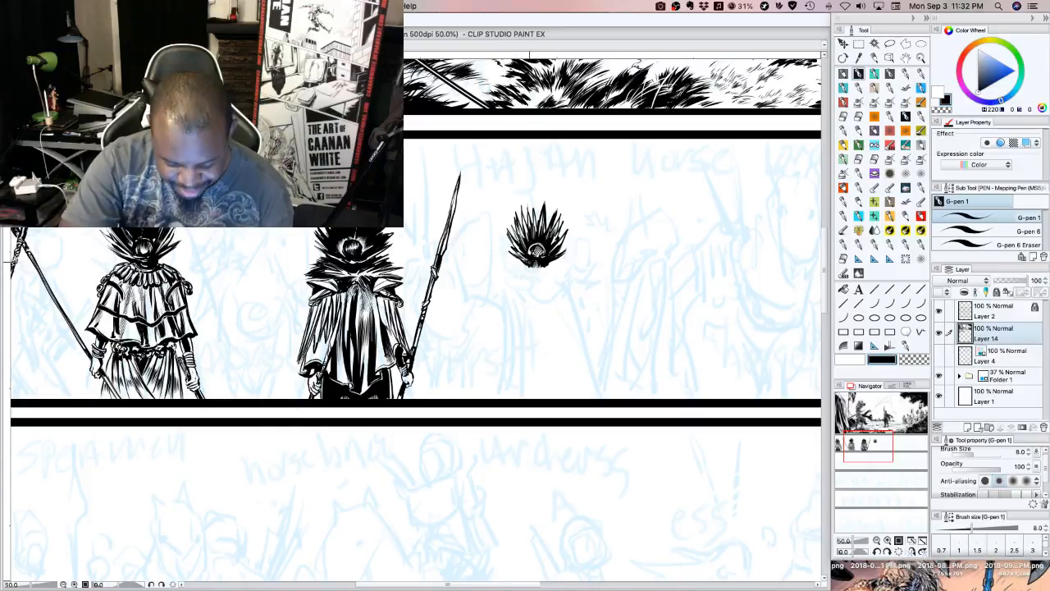
Outline a wide collar of pointed feathers fanning from the nape across both shoulders of the fourth figure
mouse_move(529, 265)
left_mouse_down()
mouse_move(484, 286)
mouse_move(518, 272)
mouse_move(494, 290)
mouse_move(518, 304)
left_mouse_up()
mouse_move(534, 276)
left_mouse_down()
mouse_move(535, 321)
mouse_move(535, 270)
mouse_move(550, 302)
left_mouse_up()
left_click_drag(542, 282, 555, 312)
left_click_drag(546, 288, 555, 312)
left_click_drag(545, 271, 558, 297)
left_click_drag(553, 292, 572, 307)
left_click_drag(552, 276, 571, 304)
left_click_drag(548, 272, 566, 291)
left_click_drag(560, 286, 573, 290)
left_click_drag(556, 276, 582, 293)
mouse_move(560, 275)
left_mouse_down()
mouse_move(594, 291)
mouse_move(586, 287)
left_mouse_up()
mouse_move(578, 282)
left_mouse_down()
mouse_move(596, 292)
mouse_move(568, 272)
mouse_move(598, 286)
left_mouse_up()
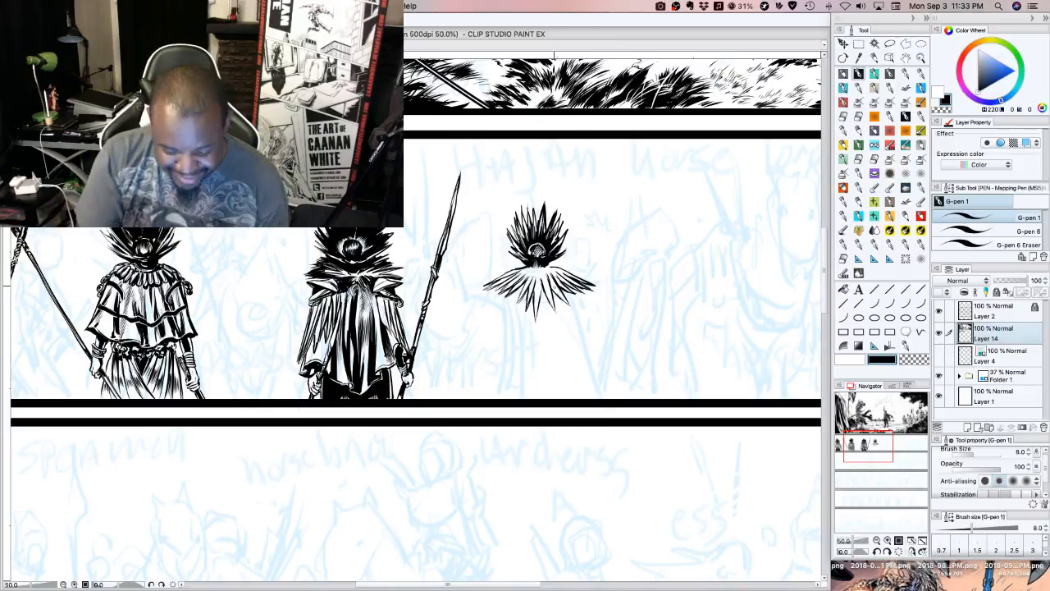
Thicken the central collar points and the gaps between neighbouring feathers with black strokes
left_click_drag(534, 287, 538, 316)
left_click_drag(539, 285, 542, 308)
mouse_move(541, 287)
left_mouse_down()
mouse_move(533, 308)
mouse_move(517, 294)
left_mouse_up()
mouse_move(522, 284)
left_mouse_down()
mouse_move(514, 295)
mouse_move(556, 299)
left_mouse_up()
mouse_move(553, 289)
left_mouse_down()
mouse_move(558, 300)
mouse_move(548, 302)
mouse_move(544, 282)
left_mouse_up()
Shade the top of the feather collar with strokes radiating from the neck, and refine its central feathers
left_click_drag(537, 265, 547, 279)
left_click_drag(558, 266, 532, 283)
left_click_drag(535, 266, 528, 279)
left_click_drag(532, 266, 520, 276)
left_click_drag(533, 266, 520, 275)
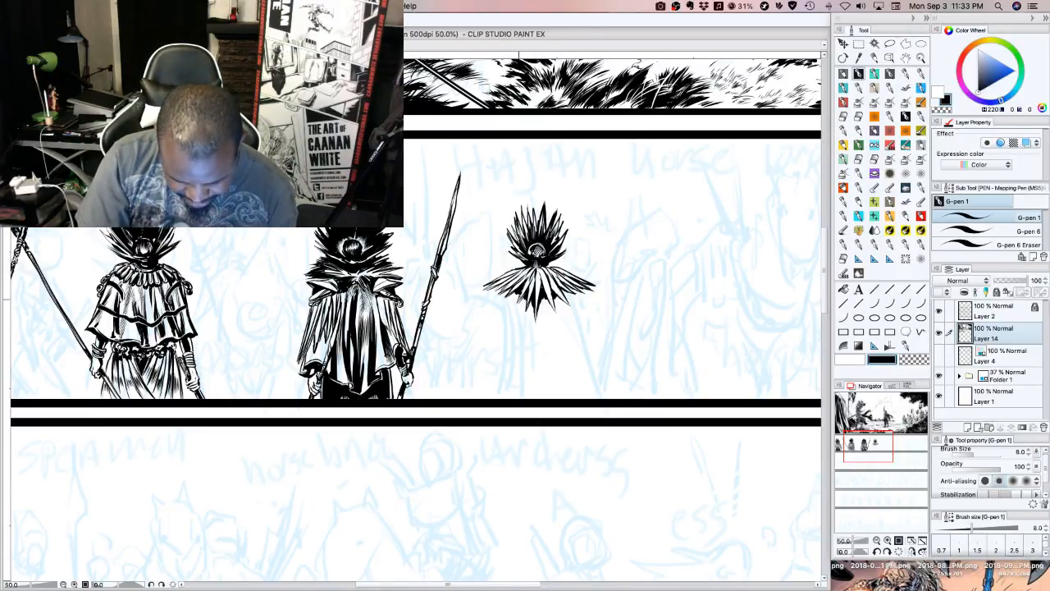
left_click_drag(517, 306, 526, 289)
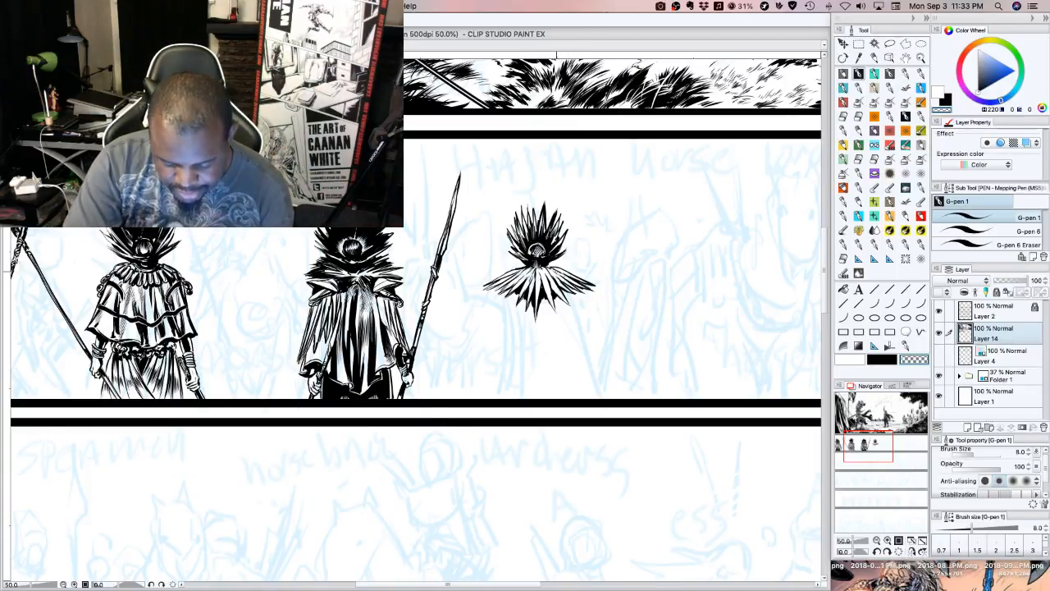
left_click(884, 360)
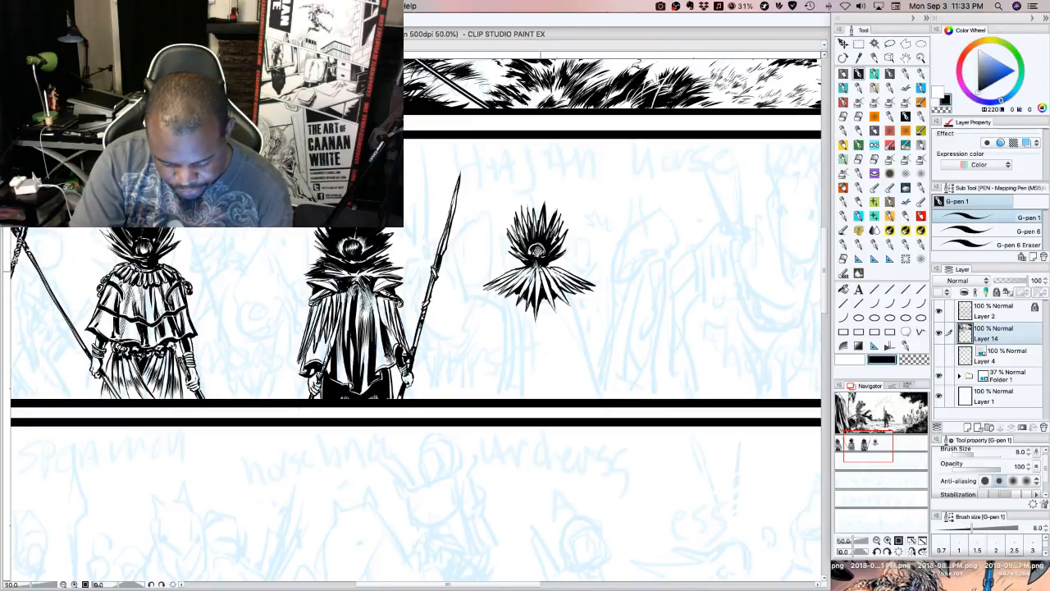
mouse_move(540, 272)
left_mouse_down()
mouse_move(547, 289)
mouse_move(561, 283)
mouse_move(538, 290)
left_mouse_up()
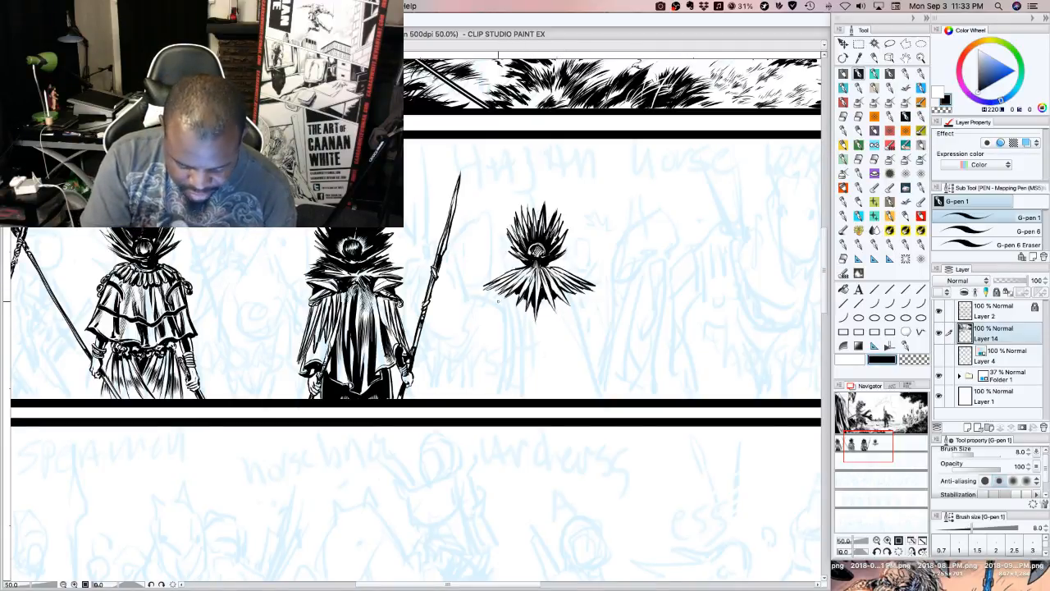
Outline the fourth figure's flared cape with a wavy hem, and ink a black fold along its right side
mouse_move(494, 291)
left_mouse_down()
mouse_move(479, 366)
mouse_move(492, 294)
mouse_move(471, 354)
mouse_move(479, 367)
mouse_move(598, 368)
left_mouse_up()
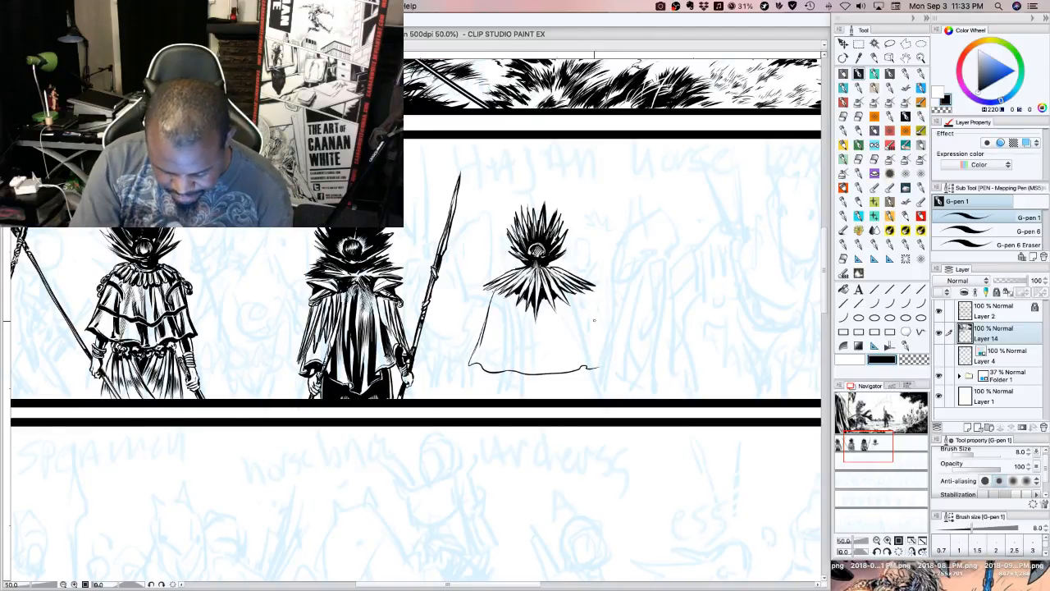
left_click_drag(584, 289, 602, 364)
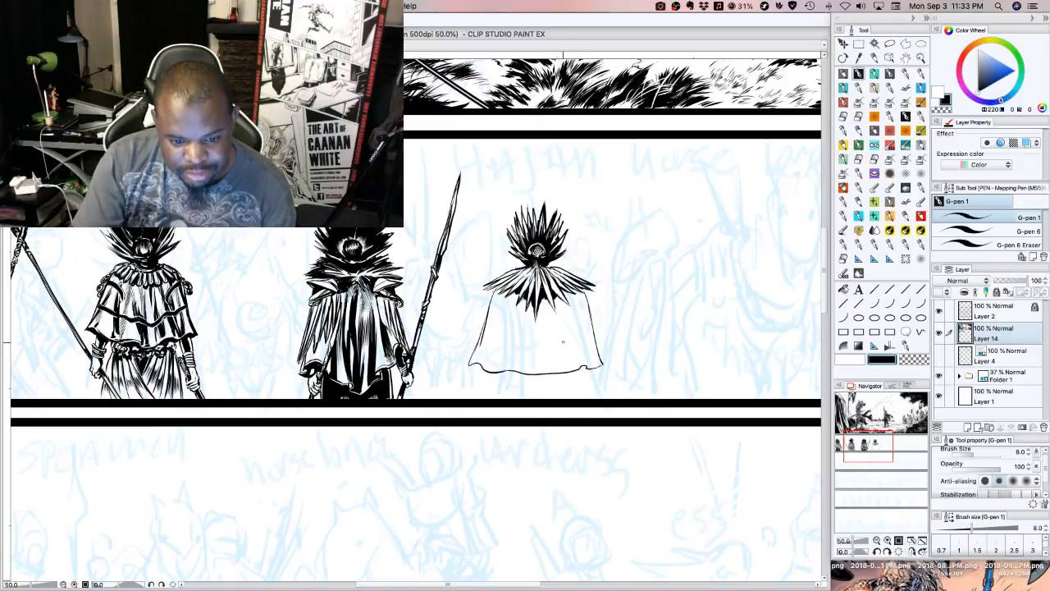
mouse_move(586, 365)
left_mouse_down()
mouse_move(574, 312)
mouse_move(584, 361)
left_mouse_up()
mouse_move(573, 298)
left_mouse_down()
mouse_move(583, 353)
mouse_move(574, 286)
left_mouse_up()
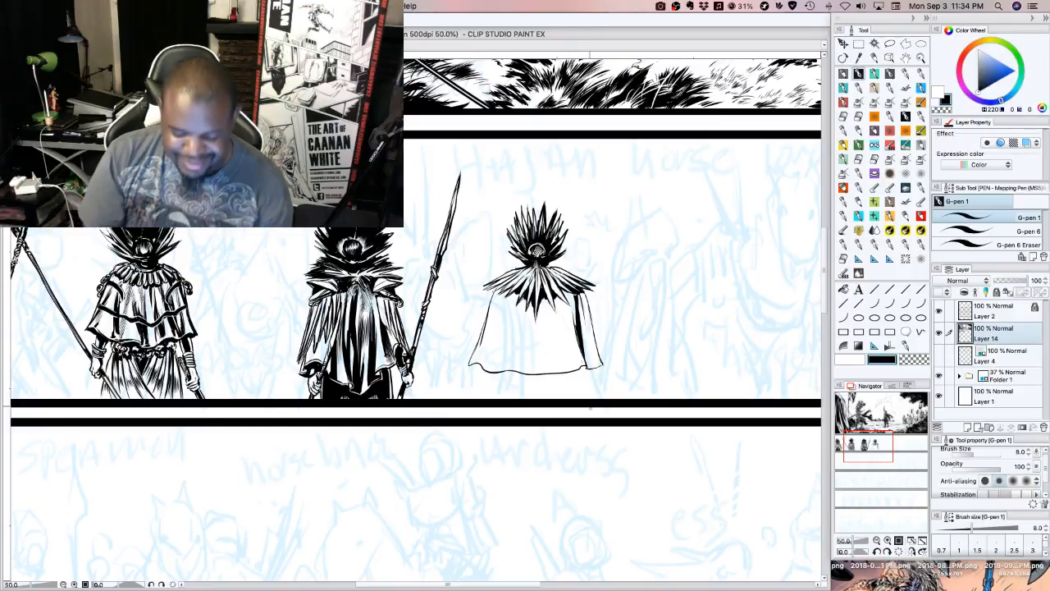
Ink a solid black fold down the centre of the cape from the collar to the hem
mouse_move(534, 302)
left_mouse_down()
mouse_move(523, 364)
mouse_move(540, 325)
mouse_move(543, 361)
mouse_move(525, 366)
mouse_move(541, 374)
left_mouse_up()
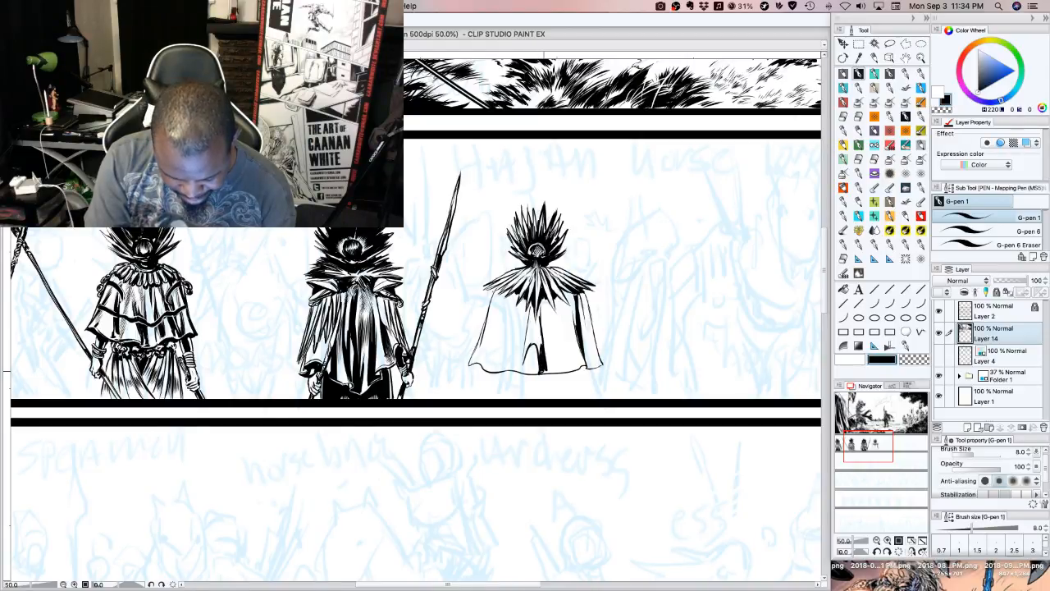
left_click_drag(540, 334, 542, 356)
mouse_move(538, 326)
left_mouse_down()
mouse_move(539, 356)
mouse_move(538, 346)
left_mouse_up()
left_click_drag(540, 304, 535, 345)
left_click_drag(538, 312, 534, 346)
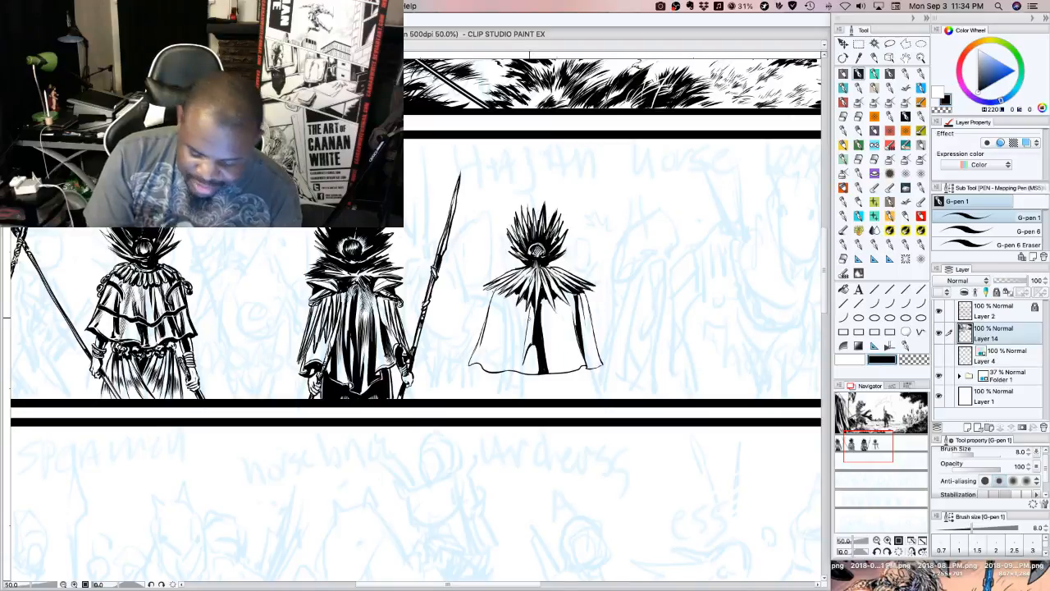
Widen the central cape fold leftward in black and hatch its lower end with fine lines near the hem
left_click_drag(532, 311, 527, 337)
left_click_drag(534, 303, 524, 371)
left_click_drag(525, 356, 526, 370)
left_click_drag(530, 349, 529, 367)
left_click_drag(531, 348, 531, 366)
left_click_drag(534, 346, 536, 367)
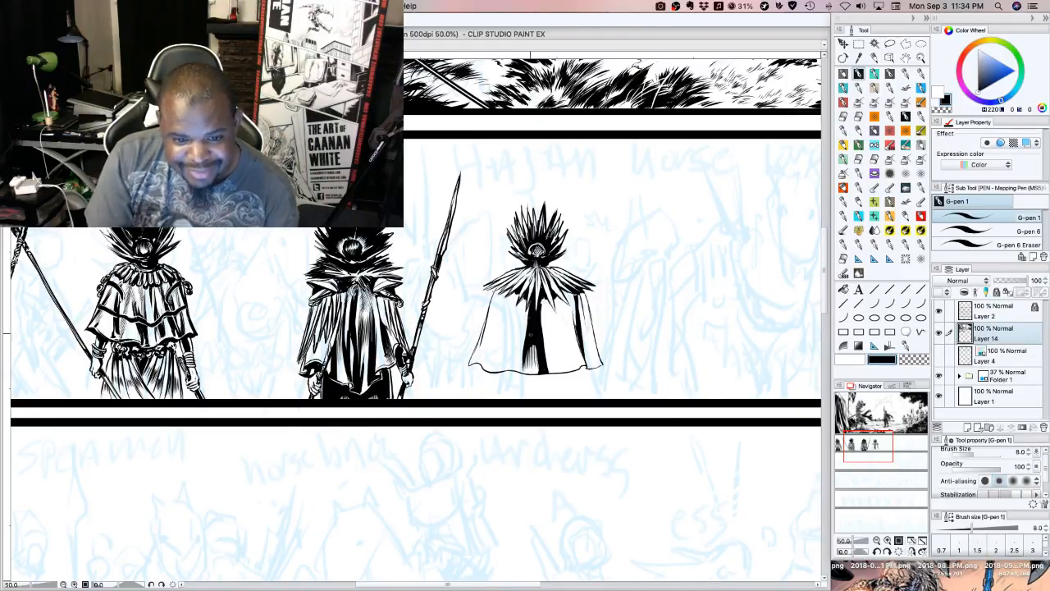
left_click_drag(523, 335, 523, 353)
left_click_drag(523, 323, 523, 345)
left_click_drag(524, 320, 523, 336)
left_click_drag(526, 310, 522, 328)
Ink a tapering black fold down the left side of the cape from beneath the collar
left_click_drag(524, 305, 503, 368)
left_click_drag(506, 327, 502, 366)
left_click_drag(514, 302, 505, 333)
mouse_move(511, 329)
left_mouse_down()
mouse_move(503, 361)
mouse_move(506, 345)
left_mouse_up()
left_click_drag(508, 348, 503, 361)
left_click_drag(511, 324, 505, 345)
mouse_move(511, 320)
left_mouse_down()
mouse_move(506, 340)
mouse_move(505, 328)
left_mouse_up()
left_click_drag(514, 305, 507, 323)
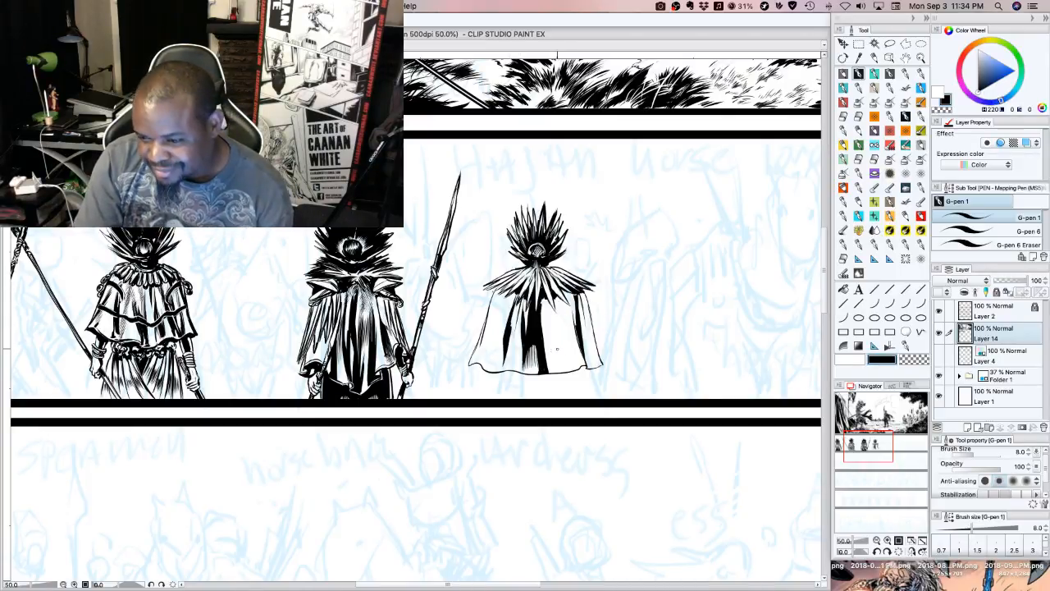
Ink long black folds between the cape's central and right folds, running from the collar towards the hem
left_click_drag(542, 299, 557, 349)
mouse_move(549, 304)
left_mouse_down()
mouse_move(556, 348)
mouse_move(554, 333)
left_mouse_up()
left_click_drag(549, 302, 552, 330)
left_click_drag(545, 300, 558, 359)
left_click_drag(552, 320, 561, 359)
left_click_drag(554, 323, 559, 363)
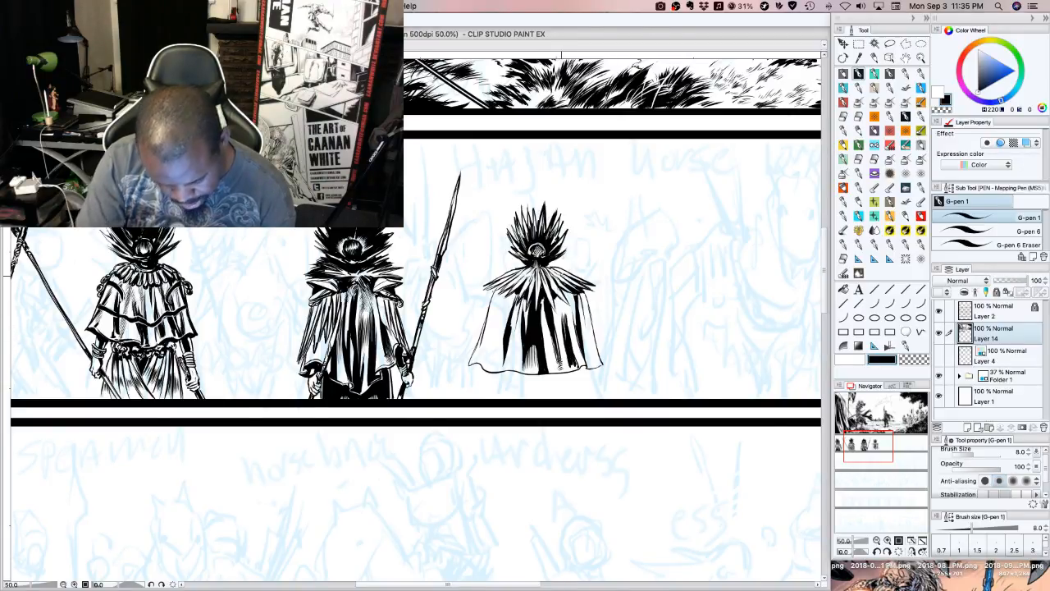
Hatch fine lines beside the cape's right folds and along its lower left edge on the fourth figure
left_click_drag(561, 314, 570, 308)
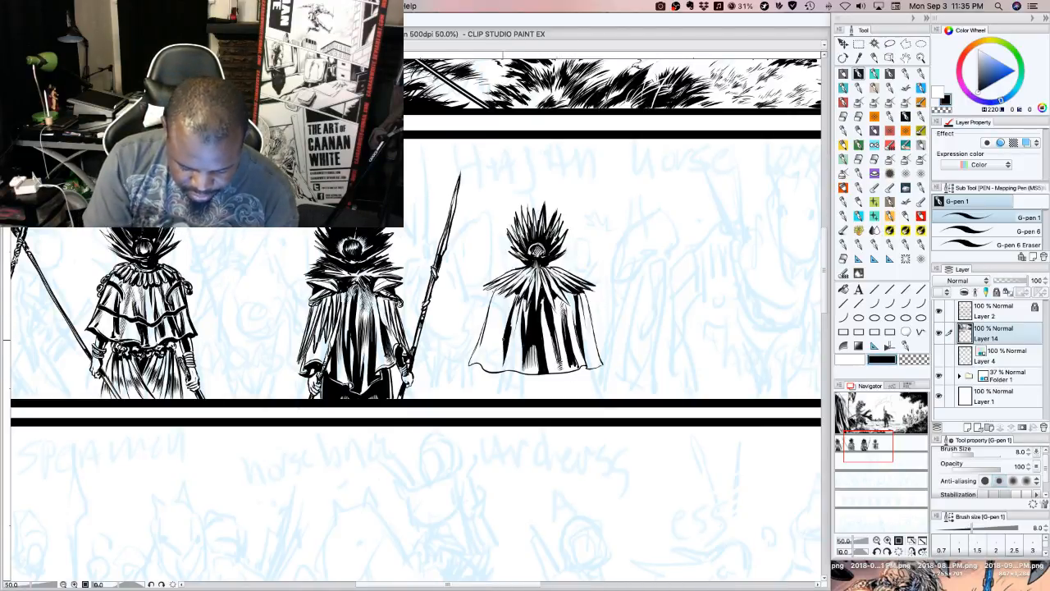
left_click_drag(504, 337, 489, 364)
mouse_move(493, 353)
left_mouse_down()
mouse_move(486, 366)
mouse_move(474, 363)
mouse_move(480, 353)
left_mouse_up()
mouse_move(487, 335)
left_mouse_down()
mouse_move(477, 356)
mouse_move(481, 346)
left_mouse_up()
left_click_drag(490, 326, 484, 338)
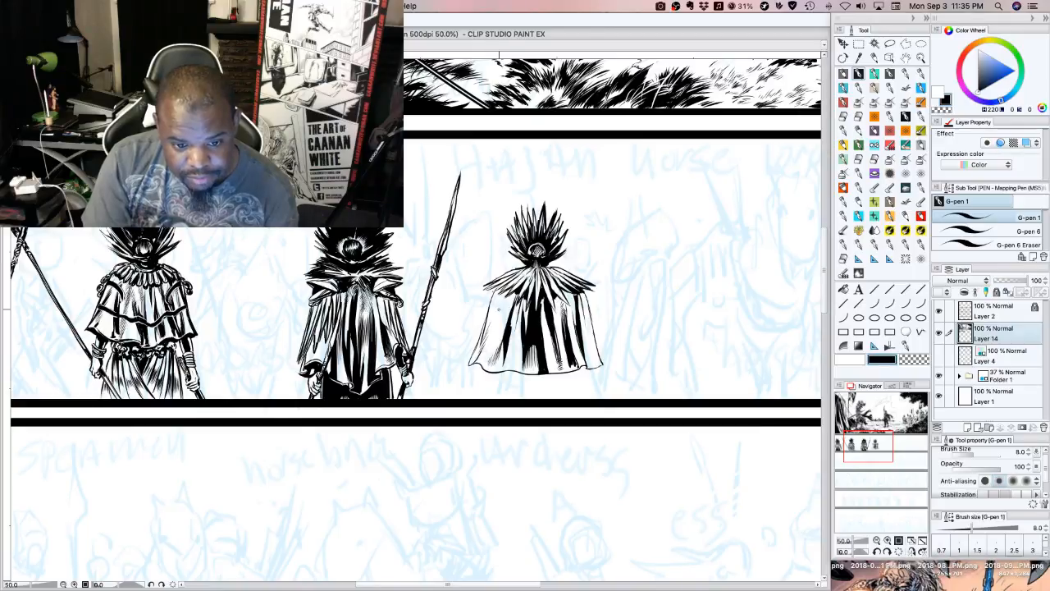
Ink a solid black shadow on the cape beneath the collar's left side, with short strokes running down into the folds
left_click_drag(494, 293, 490, 301)
left_click_drag(501, 288, 495, 295)
mouse_move(503, 288)
left_mouse_down()
mouse_move(491, 299)
mouse_move(500, 292)
left_mouse_up()
left_click_drag(504, 287, 495, 303)
mouse_move(504, 296)
left_mouse_down()
mouse_move(496, 304)
mouse_move(513, 304)
left_mouse_up()
left_click_drag(519, 295, 508, 306)
left_click_drag(515, 295, 505, 304)
left_click_drag(514, 293, 500, 305)
left_click_drag(511, 293, 502, 306)
left_click_drag(510, 292, 502, 298)
left_click_drag(512, 287, 499, 300)
mouse_move(510, 289)
left_mouse_down()
mouse_move(496, 299)
mouse_move(506, 290)
left_mouse_up()
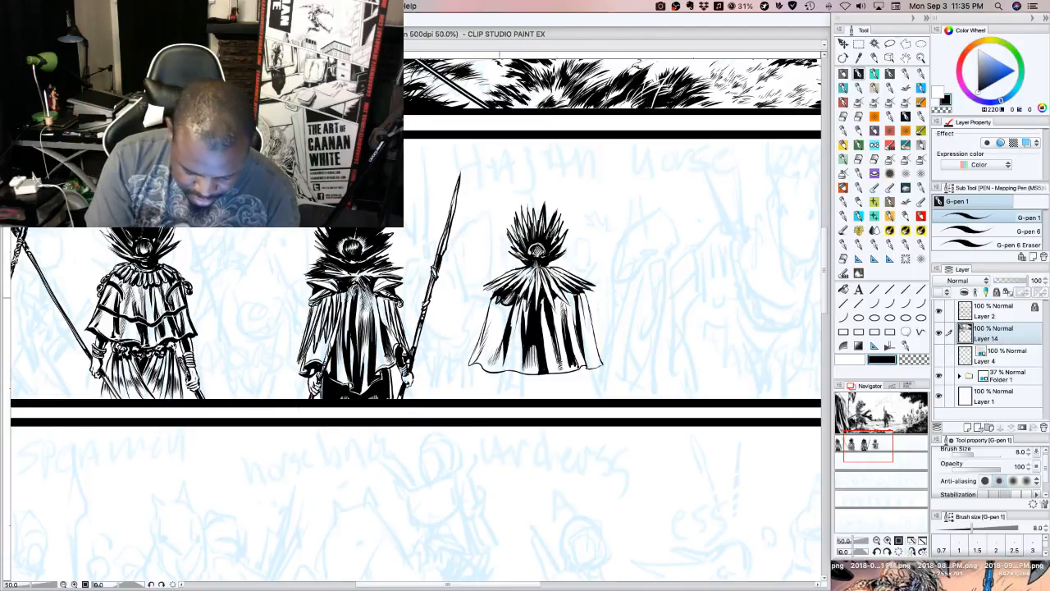
left_click_drag(497, 290, 490, 305)
left_click_drag(499, 290, 491, 306)
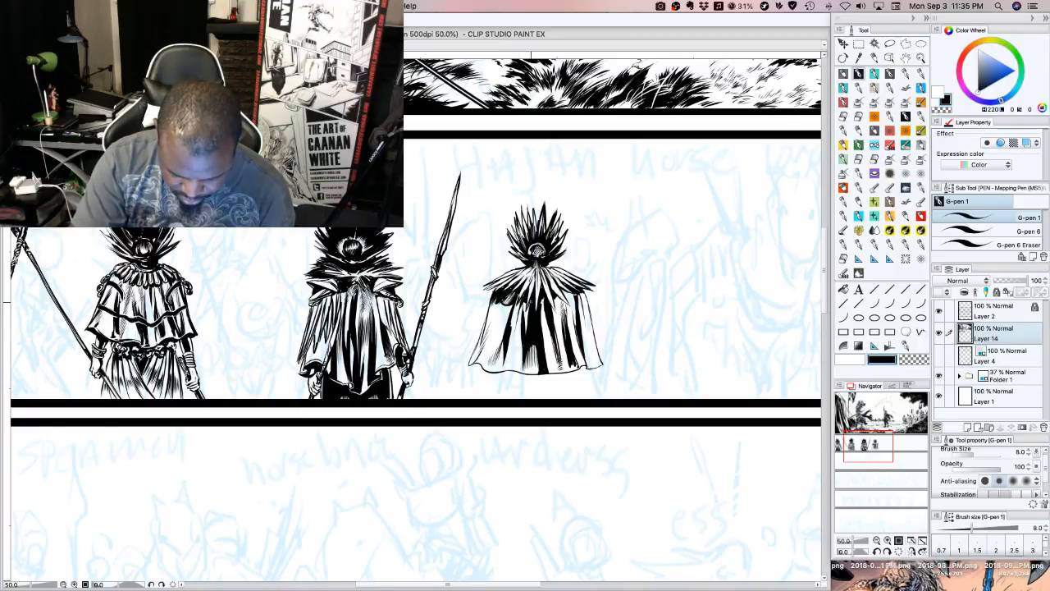
left_click_drag(543, 299, 541, 308)
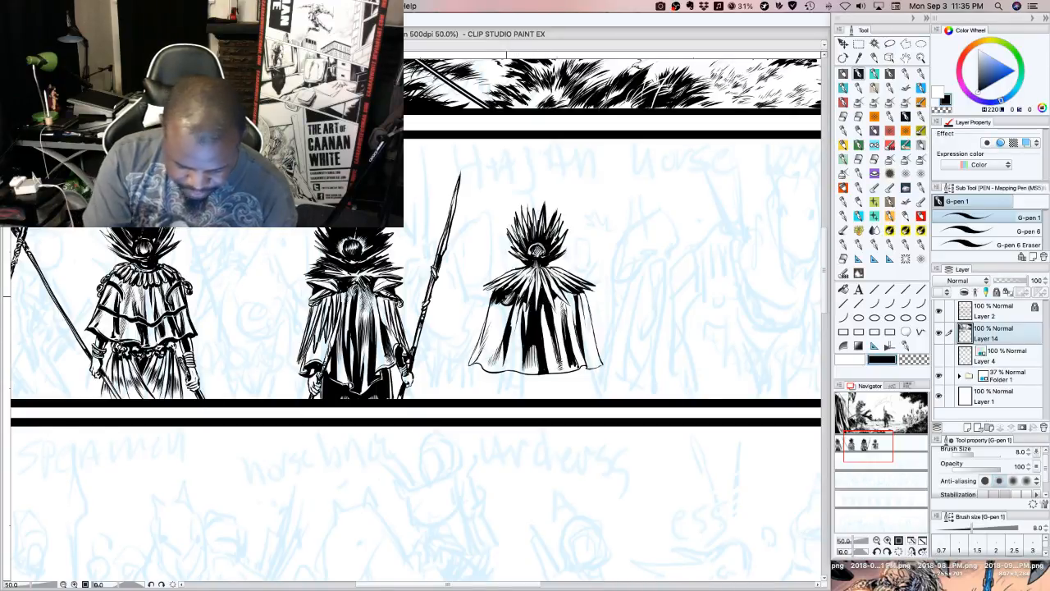
left_click_drag(511, 302, 508, 314)
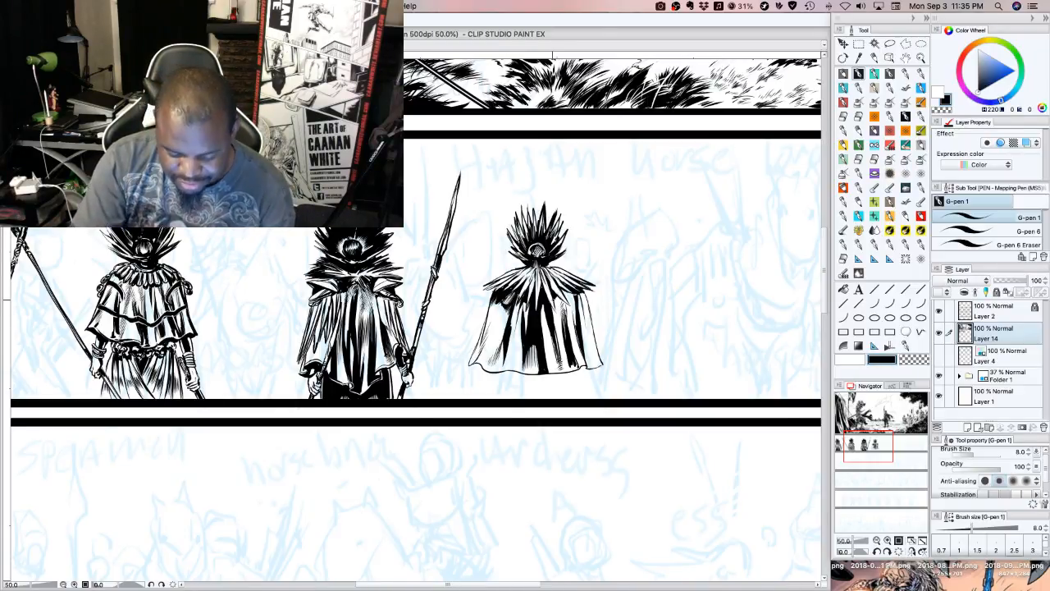
Ink a matching black shadow on the cape beneath the collar's right side
left_click_drag(562, 302, 555, 312)
left_click_drag(565, 297, 558, 309)
left_click_drag(568, 294, 559, 320)
mouse_move(564, 303)
left_mouse_down()
mouse_move(555, 327)
mouse_move(566, 309)
left_mouse_up()
left_click_drag(574, 292, 559, 304)
left_click_drag(572, 292, 566, 303)
mouse_move(575, 292)
left_mouse_down()
mouse_move(565, 303)
mouse_move(579, 294)
left_mouse_up()
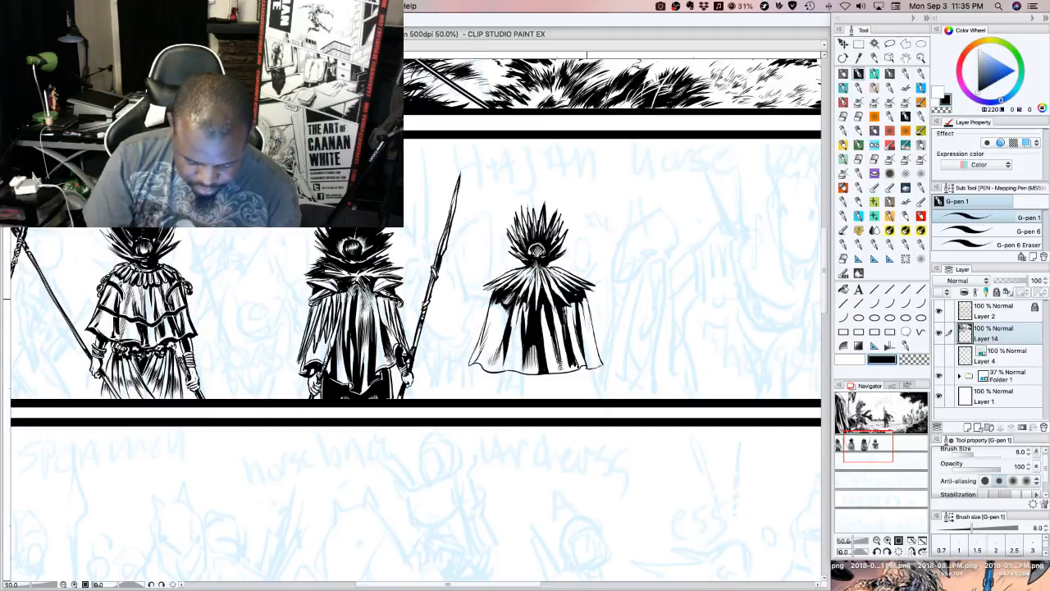
Add long tapering strands down both sides of the third figure's cape and darken its right-hand folds
mouse_move(309, 307)
left_mouse_down()
mouse_move(297, 343)
mouse_move(301, 334)
left_mouse_up()
left_click_drag(305, 330, 295, 353)
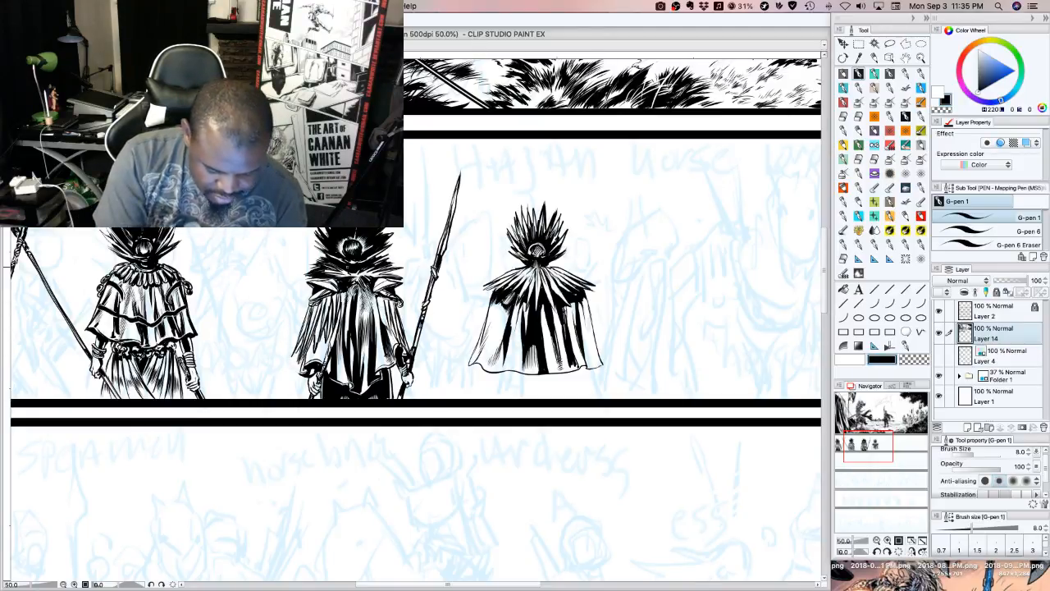
left_click_drag(401, 308, 408, 333)
left_click_drag(404, 328, 412, 343)
left_click_drag(399, 307, 419, 361)
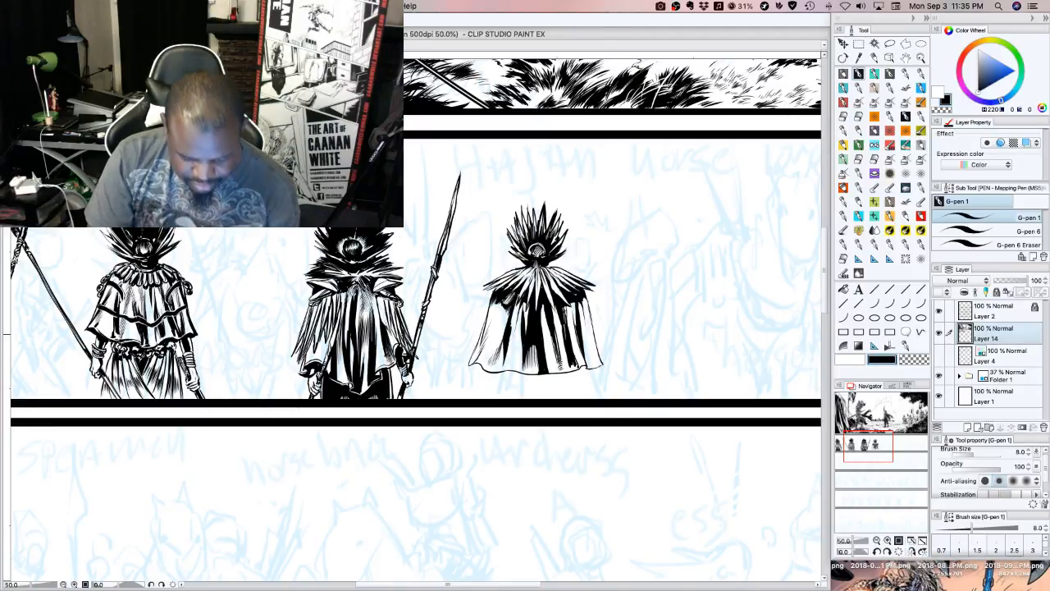
left_click_drag(381, 306, 389, 328)
left_click_drag(379, 297, 389, 329)
left_click_drag(378, 297, 386, 320)
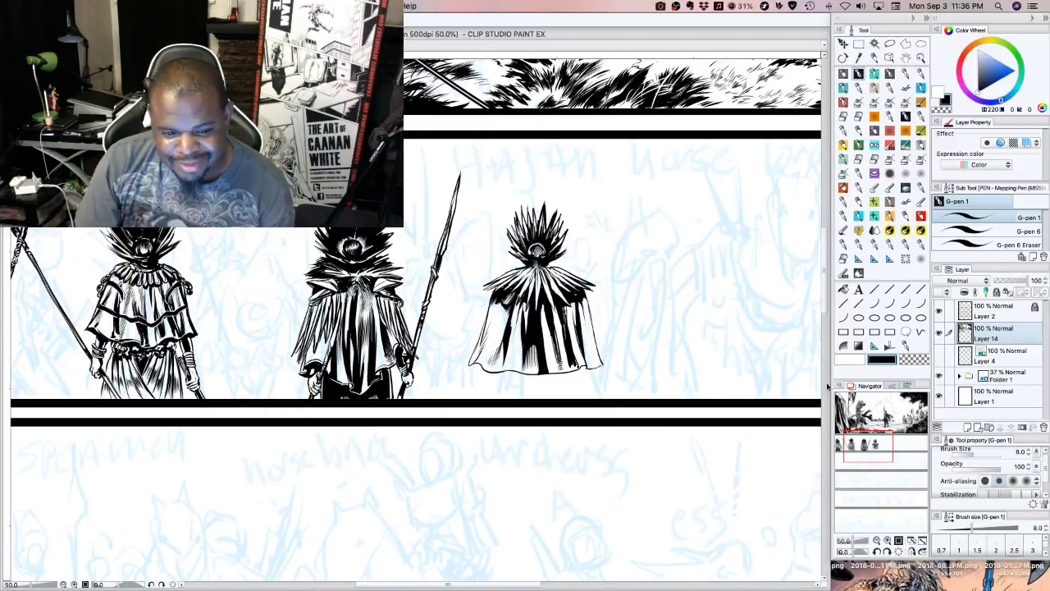
Carve two diagonal straps meeting in a V across the fourth figure's cape with transparent strokes, and retouch the right one in black
left_click(915, 360)
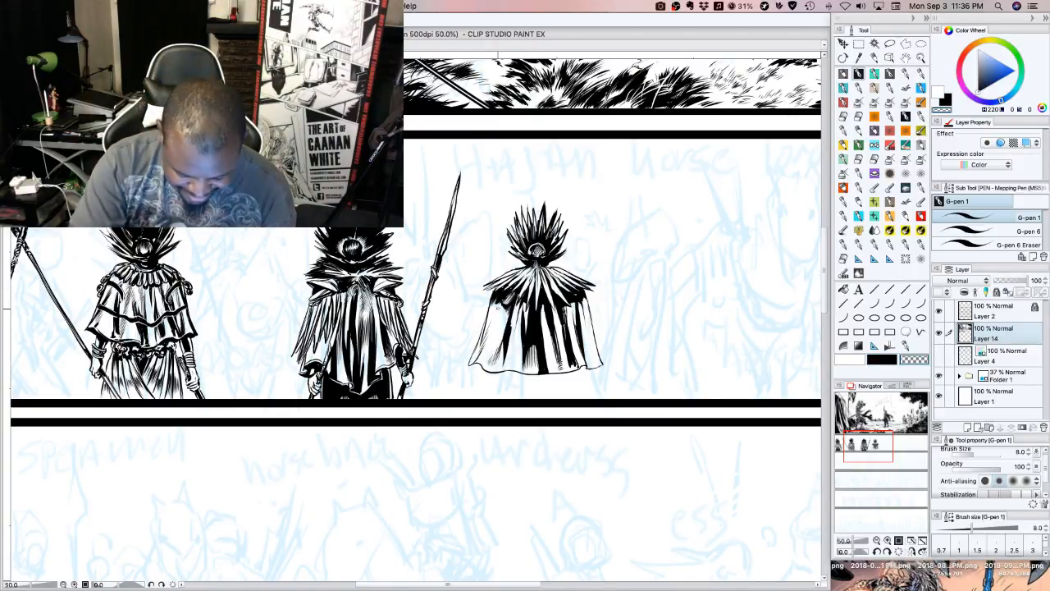
left_click_drag(531, 333, 525, 366)
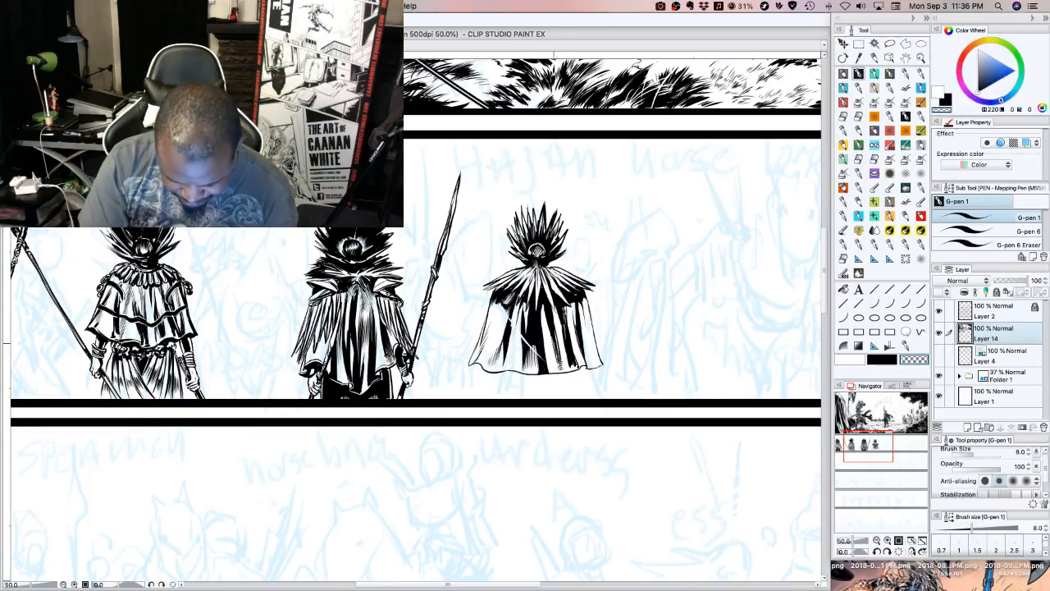
left_click_drag(570, 321, 555, 348)
mouse_move(579, 309)
left_mouse_down()
mouse_move(549, 360)
mouse_move(583, 298)
left_mouse_up()
left_click(888, 361)
left_click_drag(567, 323, 580, 302)
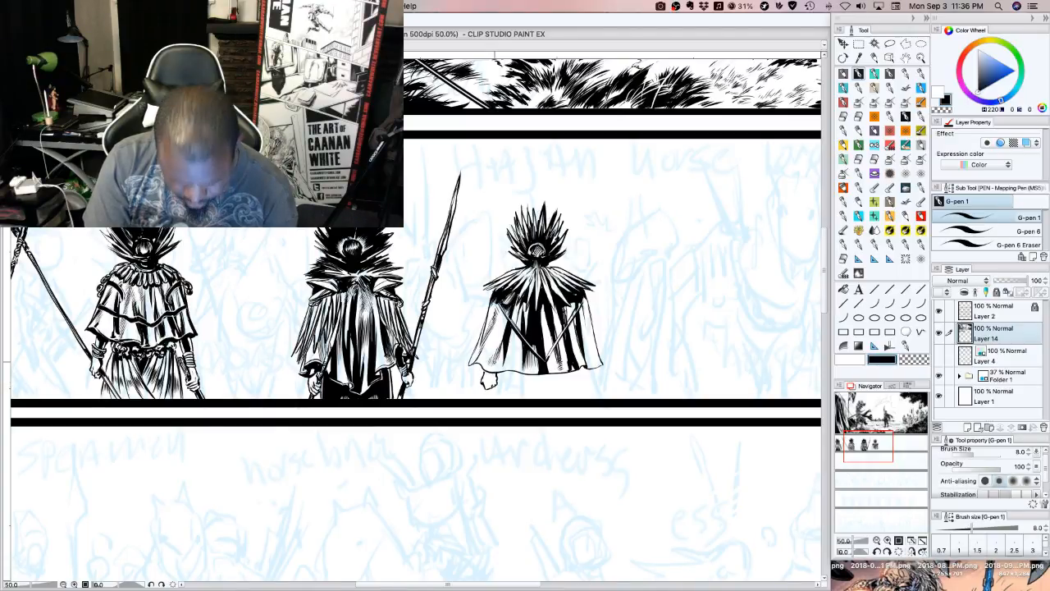
Ink the hand beneath the cape's left hem and shade in black the weapon it holds, angling down to the panel border
mouse_move(483, 384)
left_mouse_down()
mouse_move(474, 389)
mouse_move(449, 399)
mouse_move(504, 375)
left_mouse_up()
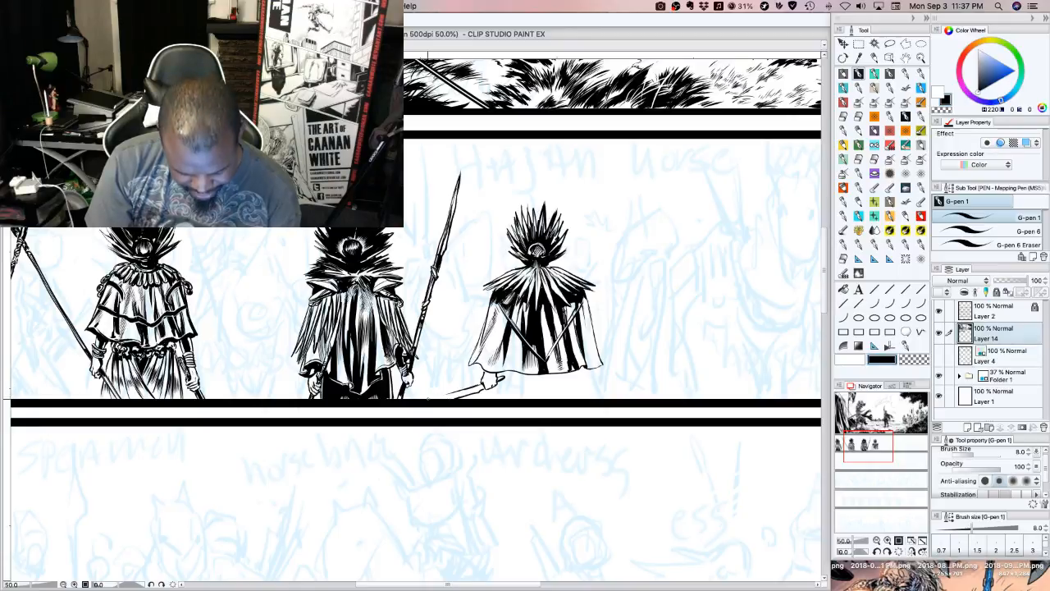
left_click_drag(454, 393, 433, 400)
left_click_drag(464, 392, 446, 398)
left_click_drag(471, 389, 448, 398)
left_click_drag(471, 392, 444, 400)
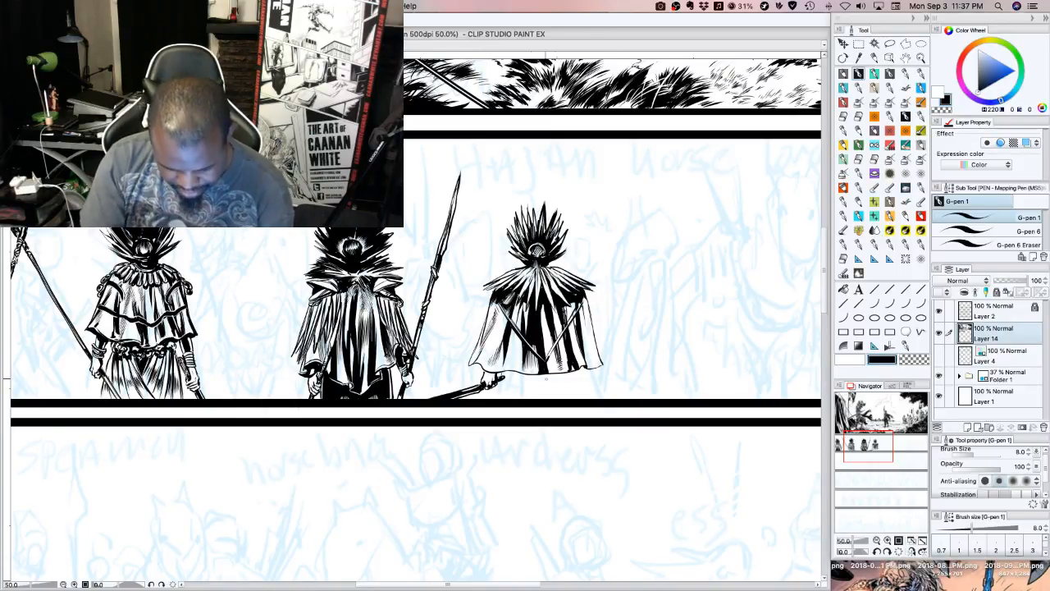
Ink a row of short fringe strokes beneath the cape's hem, between the hand and the right side
mouse_move(502, 376)
left_mouse_down()
mouse_move(506, 391)
mouse_move(573, 389)
left_mouse_up()
left_click_drag(505, 377, 500, 390)
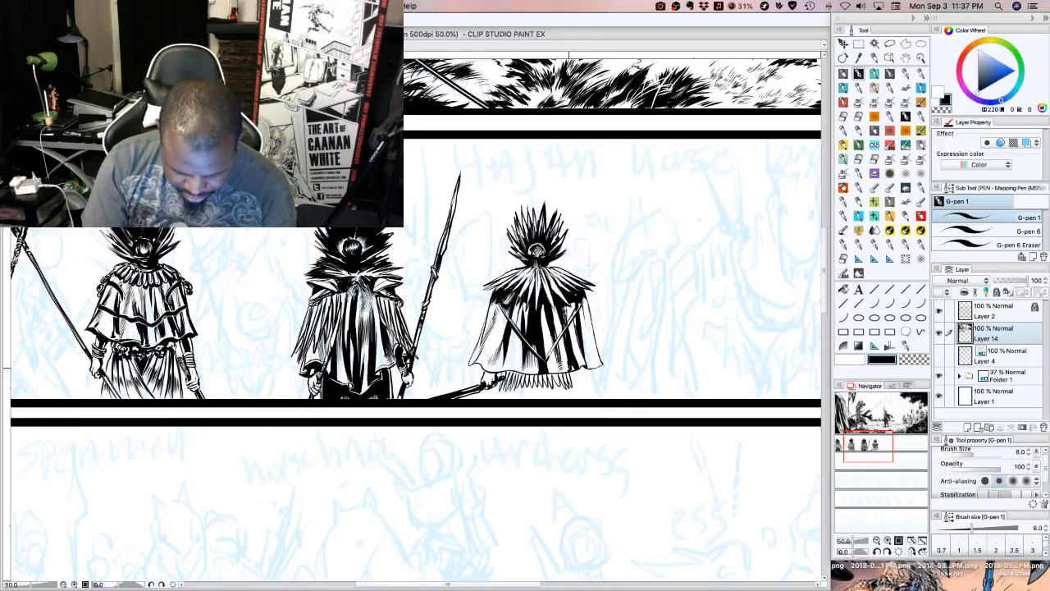
left_click_drag(570, 374, 574, 388)
left_click_drag(574, 371, 577, 388)
Extend the fringe into a skirt of dense black vertical strands reaching down to the panel border
left_click_drag(502, 387, 507, 399)
left_click_drag(511, 384, 512, 399)
left_click_drag(516, 389, 516, 398)
left_click_drag(520, 382, 525, 402)
left_click_drag(528, 384, 529, 401)
left_click_drag(534, 386, 535, 401)
left_click_drag(539, 382, 540, 398)
mouse_move(544, 382)
left_mouse_down()
mouse_move(542, 399)
mouse_move(555, 392)
left_mouse_up()
left_click_drag(560, 379, 562, 398)
left_click_drag(567, 384, 569, 402)
left_click_drag(574, 384, 576, 398)
mouse_move(580, 381)
left_mouse_down()
mouse_move(579, 399)
mouse_move(547, 398)
left_mouse_up()
mouse_move(550, 384)
left_mouse_down()
mouse_move(548, 400)
mouse_move(557, 400)
left_mouse_up()
left_click_drag(561, 391, 570, 399)
mouse_move(575, 388)
left_mouse_down()
mouse_move(575, 400)
mouse_move(534, 400)
left_mouse_up()
left_click_drag(533, 387, 525, 402)
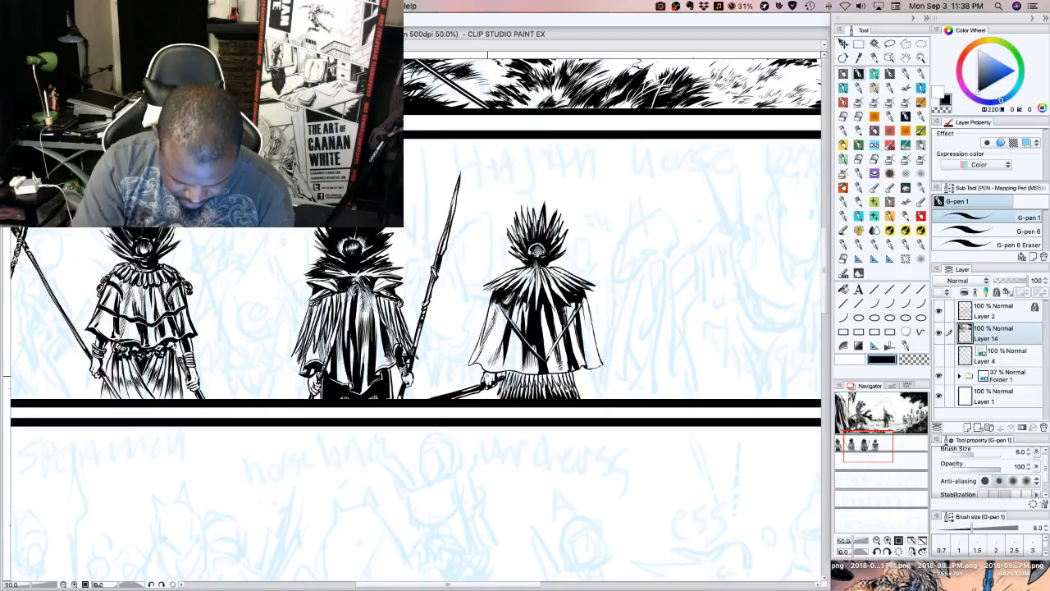
Ink the hand beneath the cape's right hem with a second black-shaded weapon angling down to the panel border
left_click_drag(489, 380, 493, 372)
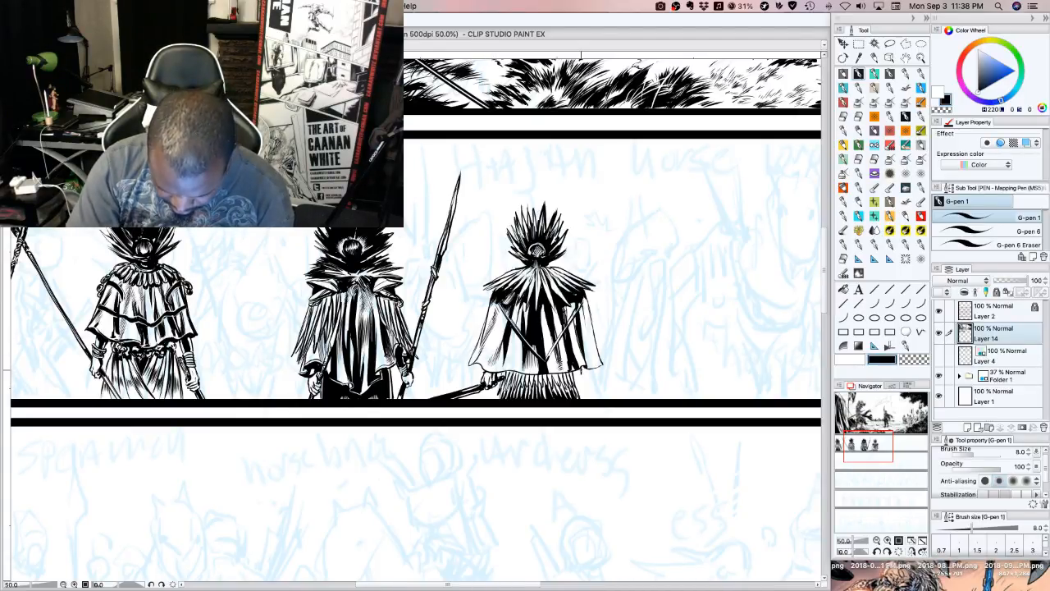
mouse_move(581, 377)
left_mouse_down()
mouse_move(596, 381)
mouse_move(584, 383)
left_mouse_up()
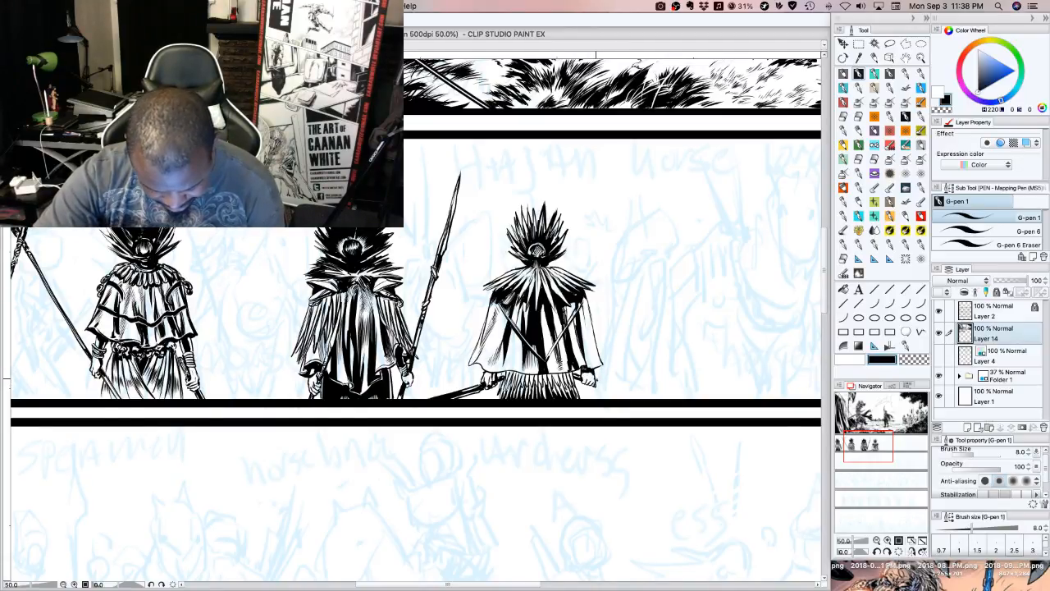
left_click_drag(598, 386, 633, 397)
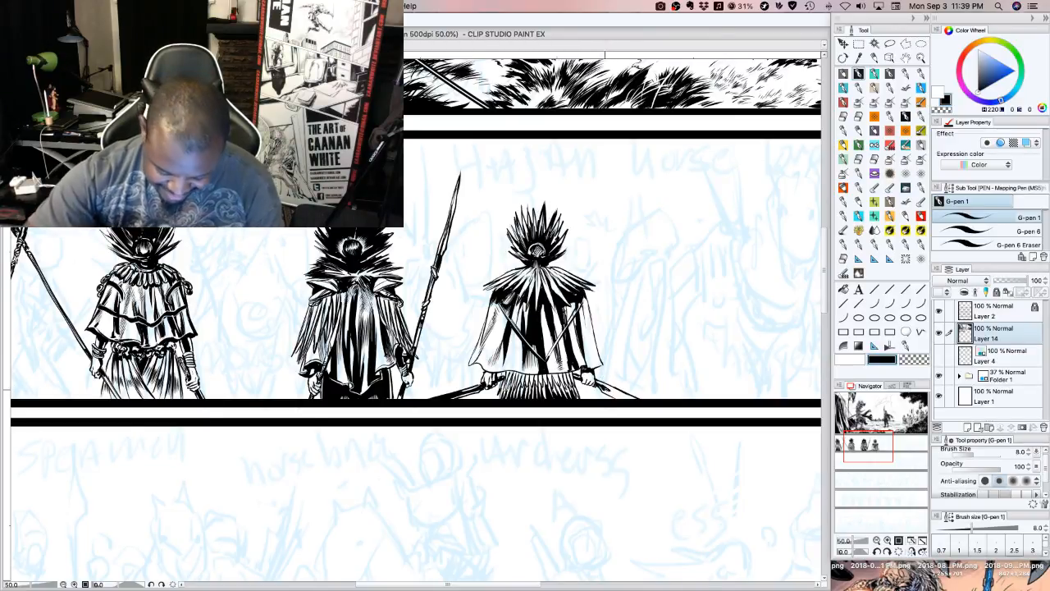
left_click_drag(605, 389, 635, 400)
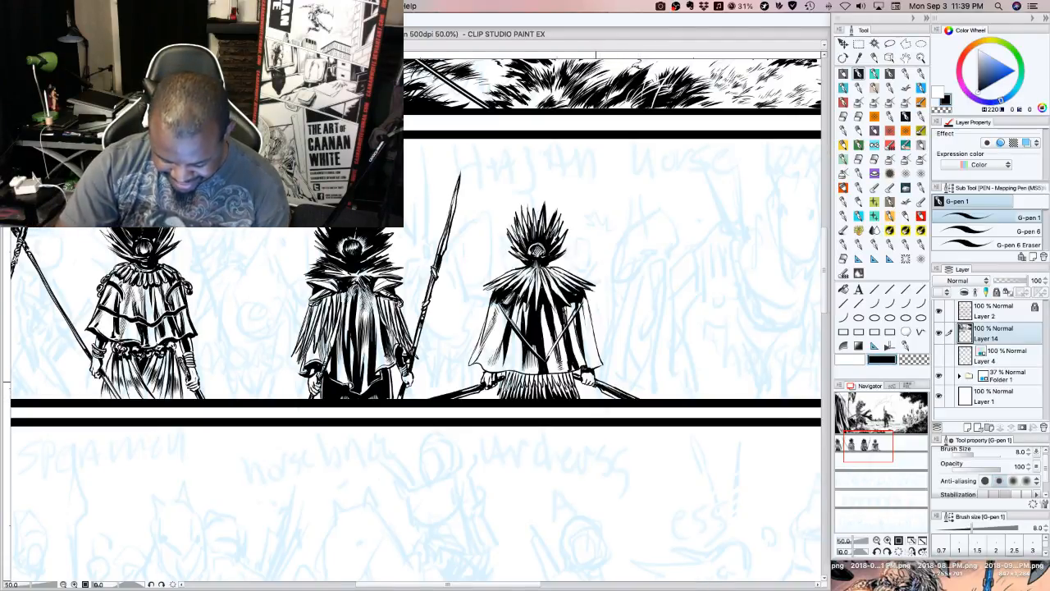
left_click_drag(596, 382, 608, 388)
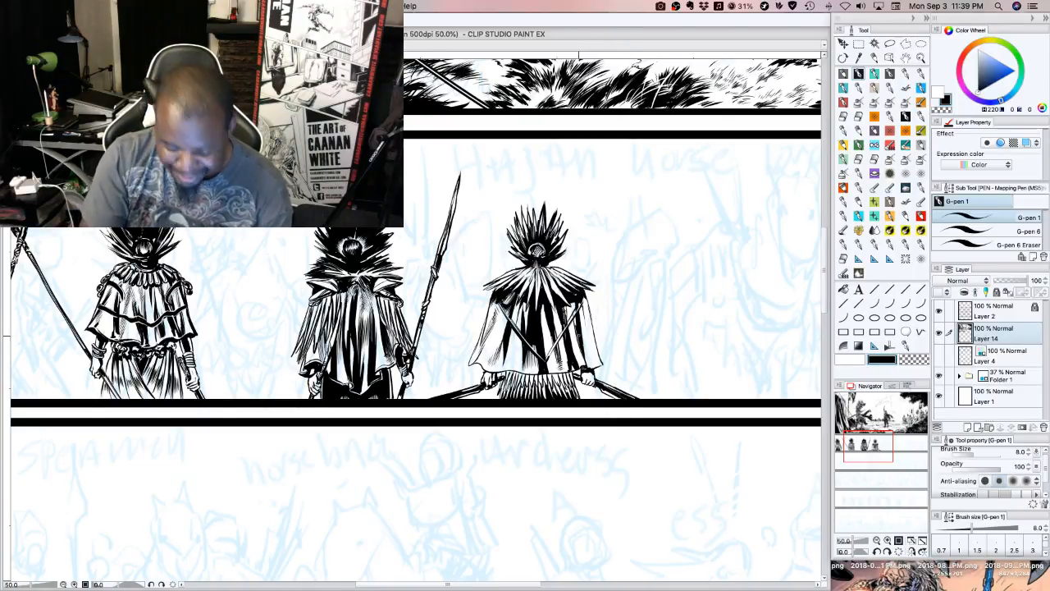
Hatch the cape's side panels and the area above its lower left hem with fine upward strokes
left_click_drag(583, 362, 589, 319)
left_click_drag(501, 357, 491, 320)
left_click_drag(497, 338, 490, 315)
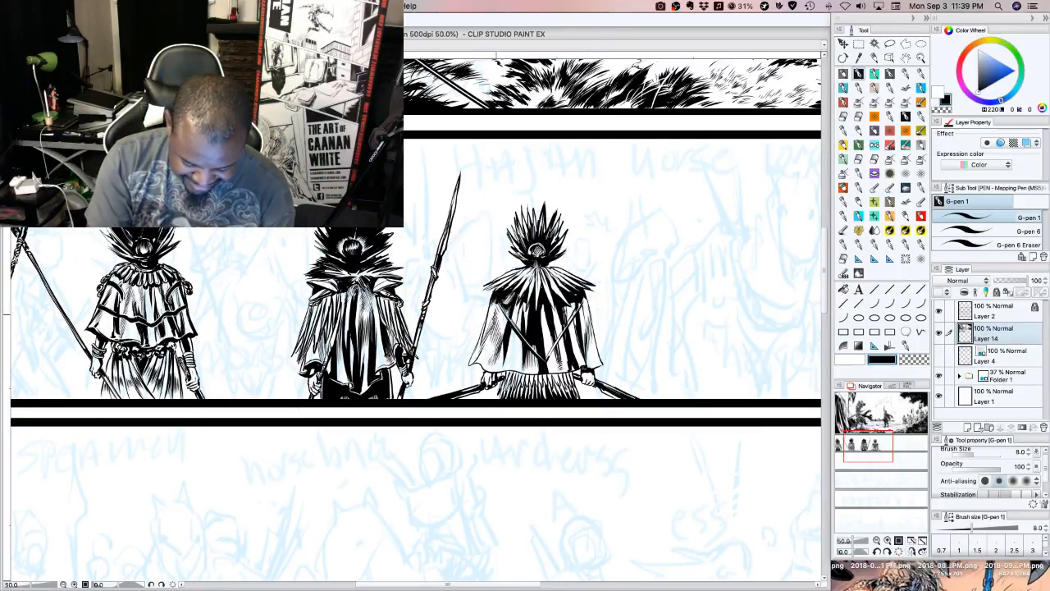
left_click_drag(510, 363, 506, 345)
left_click_drag(511, 361, 510, 343)
left_click_drag(514, 365, 512, 348)
left_click_drag(517, 363, 515, 348)
left_click_drag(522, 366, 521, 342)
left_click_drag(523, 353, 522, 345)
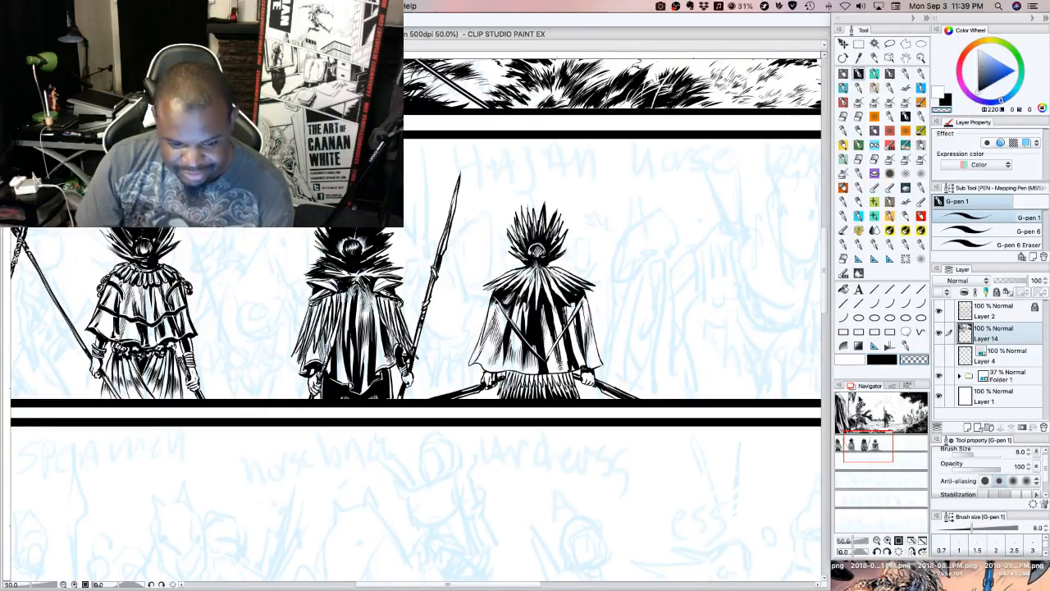
Darken the fourth figure's collar with black strokes radiating from the neck towards both shoulders
mouse_move(535, 284)
left_mouse_down()
mouse_move(537, 315)
mouse_move(565, 302)
left_mouse_up()
mouse_move(553, 280)
left_mouse_down()
mouse_move(570, 292)
mouse_move(527, 304)
mouse_move(517, 297)
left_mouse_up()
left_click_drag(531, 278, 522, 295)
left_click_drag(531, 273, 506, 290)
mouse_move(527, 270)
left_mouse_down()
mouse_move(507, 288)
mouse_move(581, 288)
left_mouse_up()
mouse_move(558, 271)
left_mouse_down()
mouse_move(575, 281)
mouse_move(489, 289)
mouse_move(497, 280)
left_mouse_up()
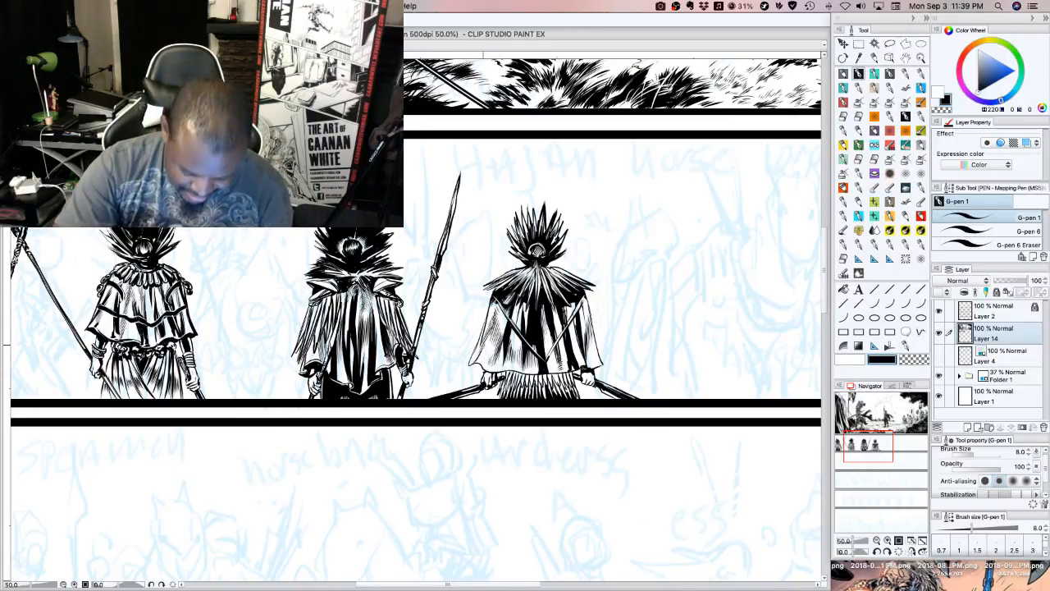
Ink a border line across the cape just above the hem and thicken the cape's outer side edges
mouse_move(476, 345)
left_mouse_down()
mouse_move(527, 361)
mouse_move(578, 354)
left_mouse_up()
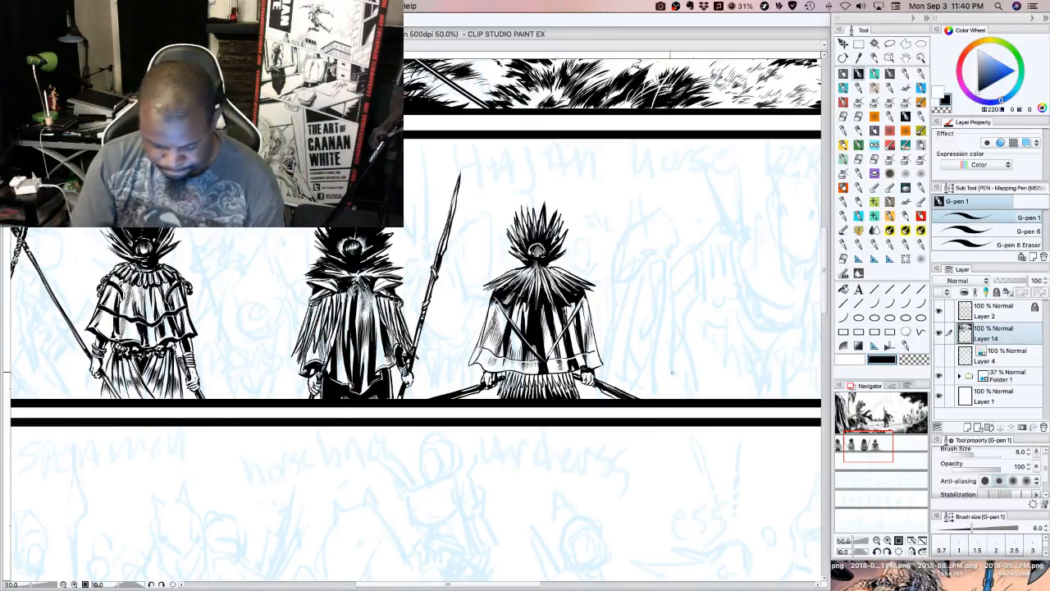
left_click_drag(590, 310, 595, 343)
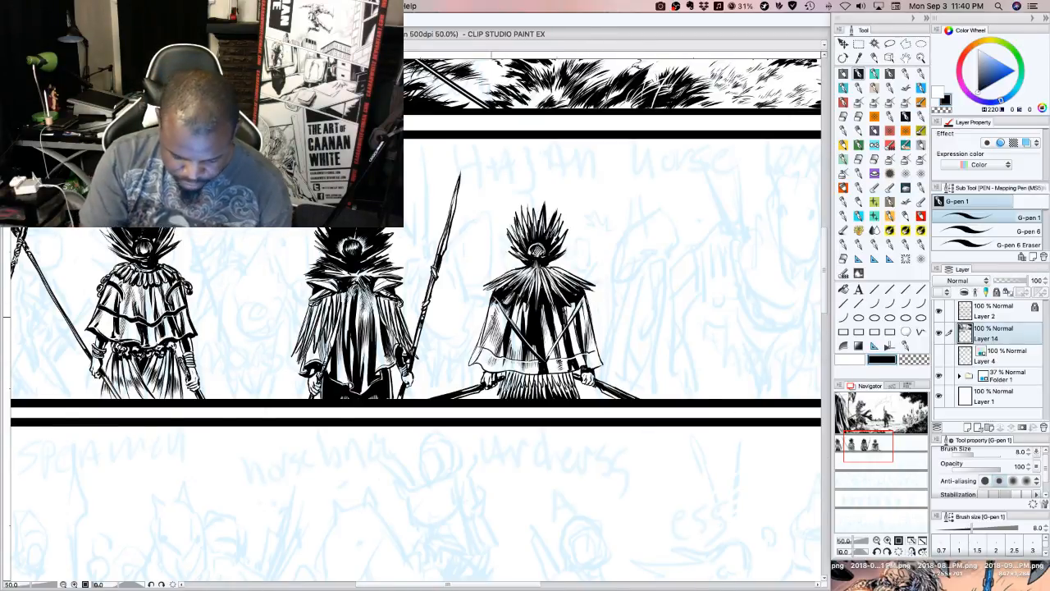
left_click_drag(482, 334, 489, 305)
left_click_drag(482, 332, 495, 288)
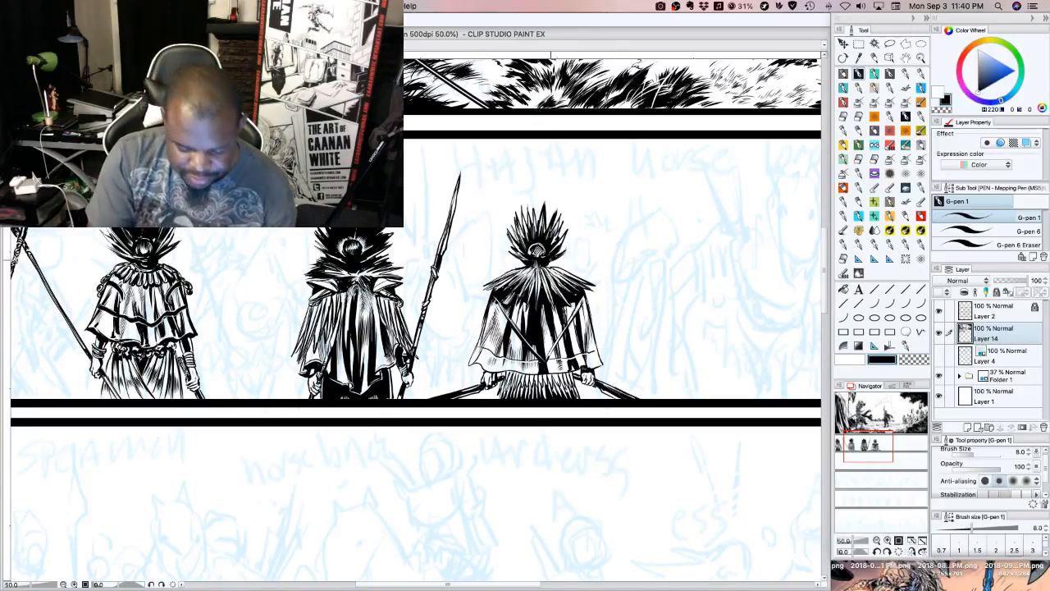
Add short spiky feather strokes around the top of the collar and reinforce the cape's left hem corner
mouse_move(567, 263)
left_mouse_down()
mouse_move(513, 273)
mouse_move(534, 273)
left_mouse_up()
mouse_move(525, 268)
left_mouse_down()
mouse_move(539, 283)
mouse_move(550, 276)
left_mouse_up()
left_click_drag(543, 269, 551, 277)
left_click_drag(545, 266, 555, 275)
left_click_drag(549, 268, 560, 276)
left_click_drag(552, 266, 560, 273)
mouse_move(556, 266)
left_mouse_down()
mouse_move(562, 273)
mouse_move(517, 268)
left_mouse_up()
left_click_drag(523, 258, 510, 265)
left_click_drag(516, 261, 503, 269)
left_click_drag(515, 263, 495, 274)
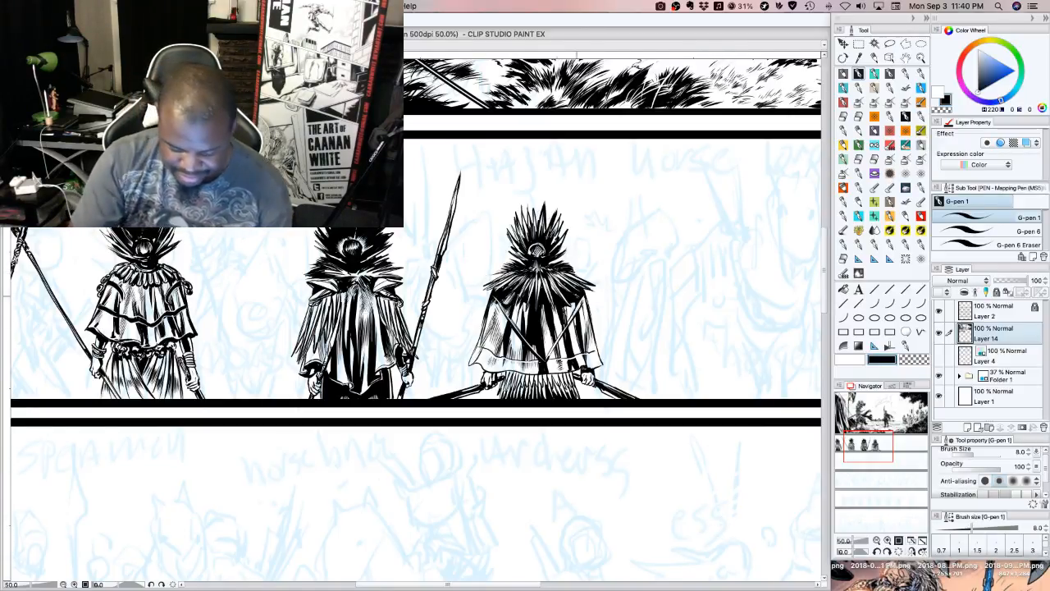
left_click_drag(470, 364, 478, 367)
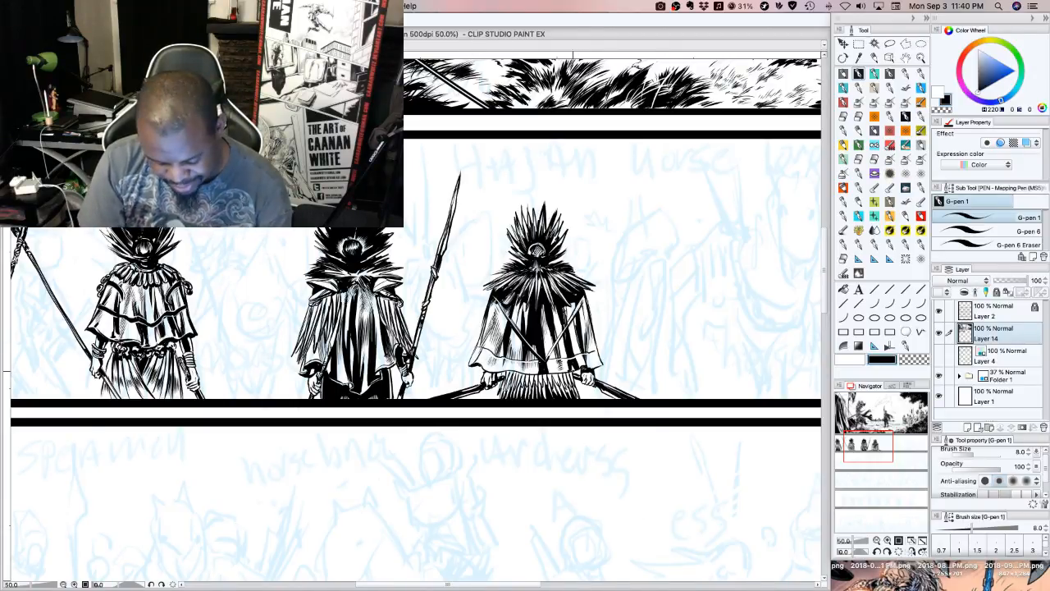
Add thin white highlights beside the cape's central folds and straps, and retouch the folds in black
key("x")
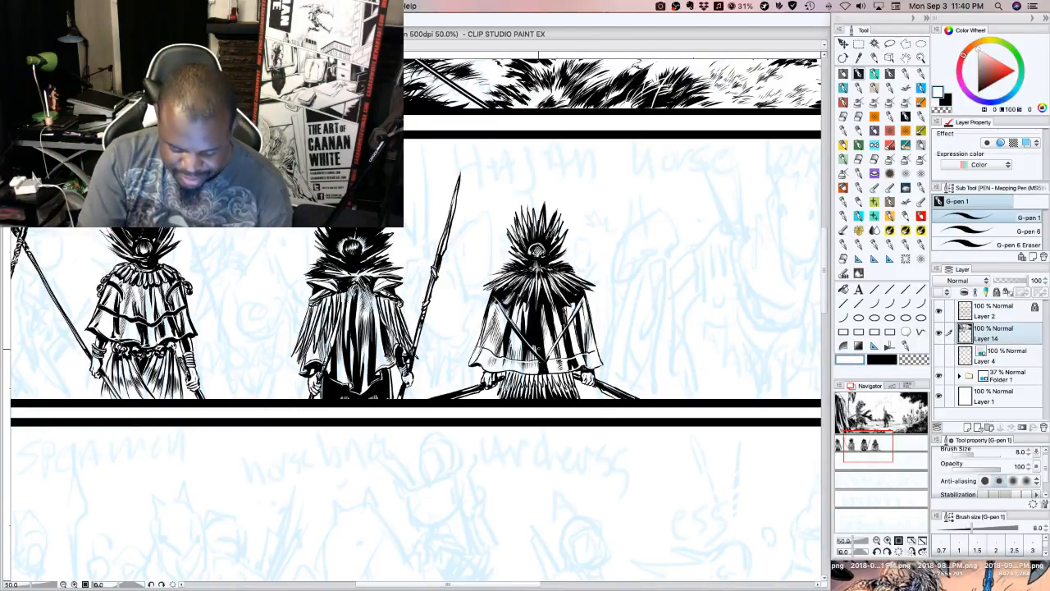
left_click_drag(539, 351, 538, 328)
mouse_move(537, 354)
left_mouse_down()
mouse_move(533, 284)
mouse_move(553, 302)
left_mouse_up()
left_click_drag(556, 314, 554, 292)
left_click(882, 360)
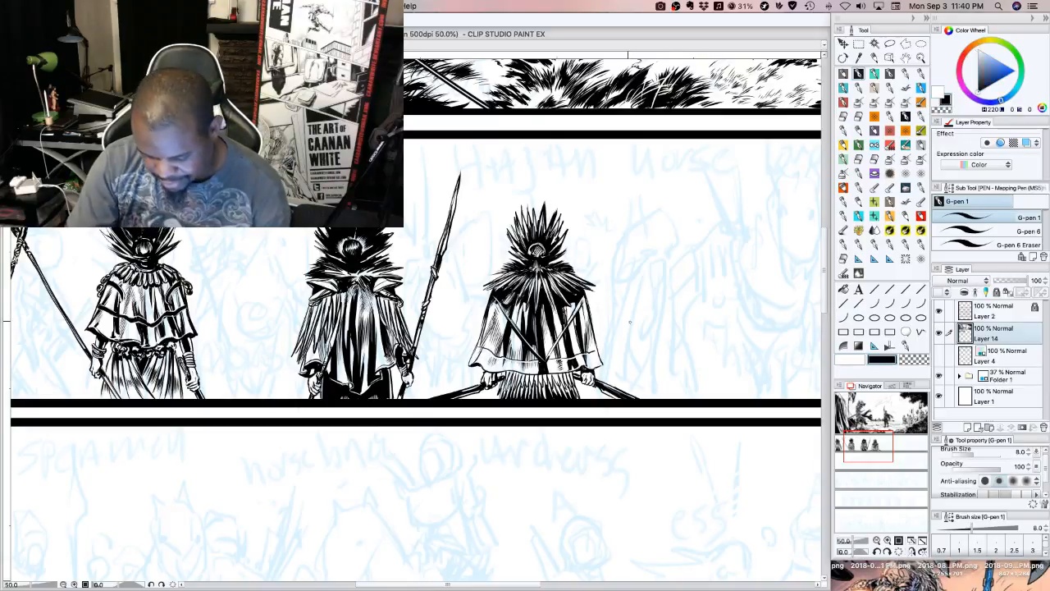
left_click_drag(556, 316, 554, 301)
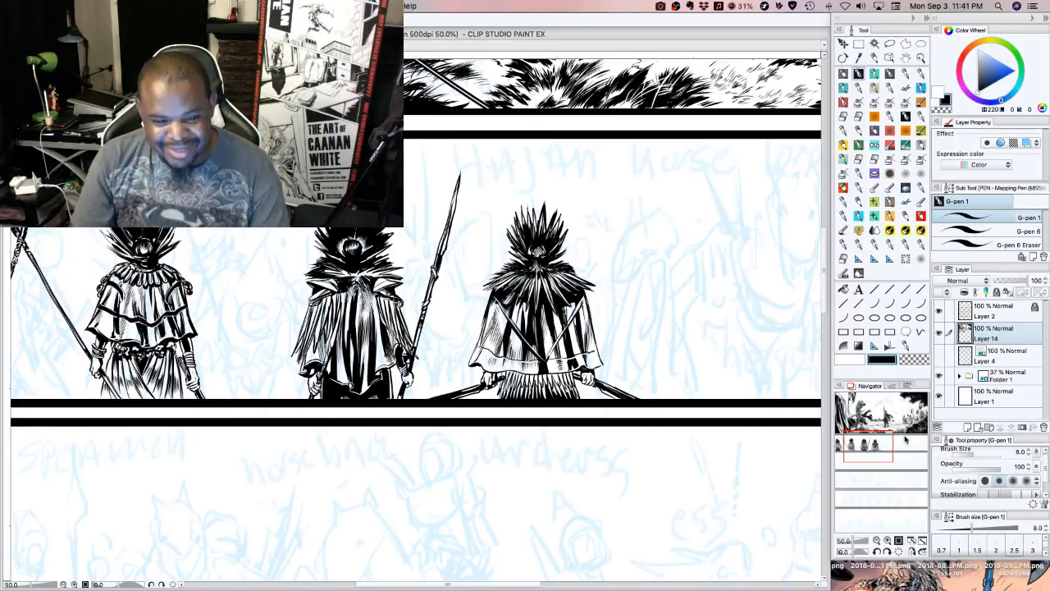
Move along the strip to the blue-pencilled horses beside the fourth figure
left_click(908, 361)
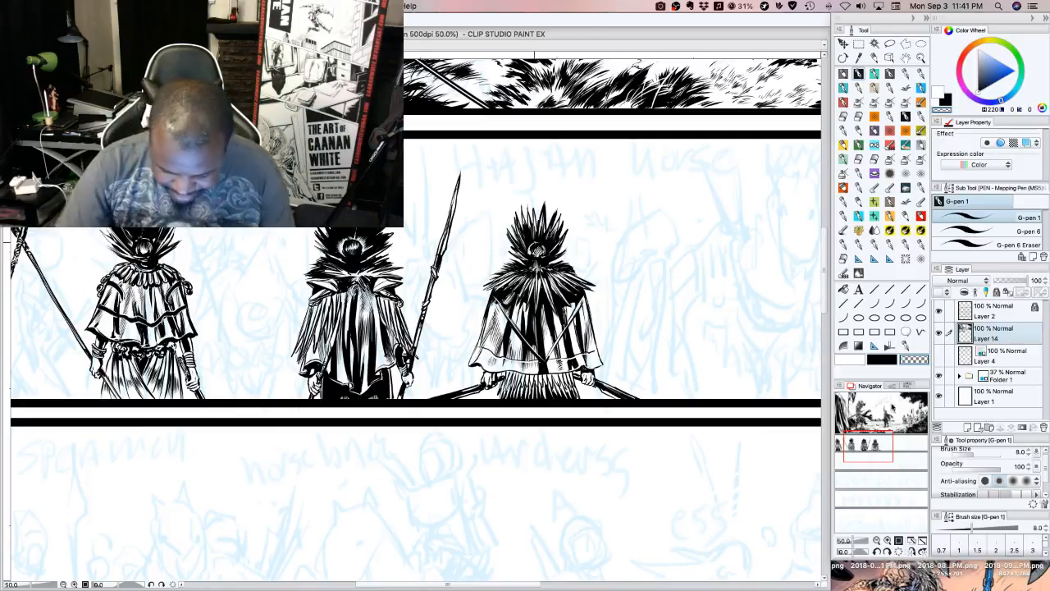
left_click(880, 358)
mouse_move(871, 450)
left_mouse_down()
mouse_move(896, 449)
mouse_move(876, 447)
left_mouse_up()
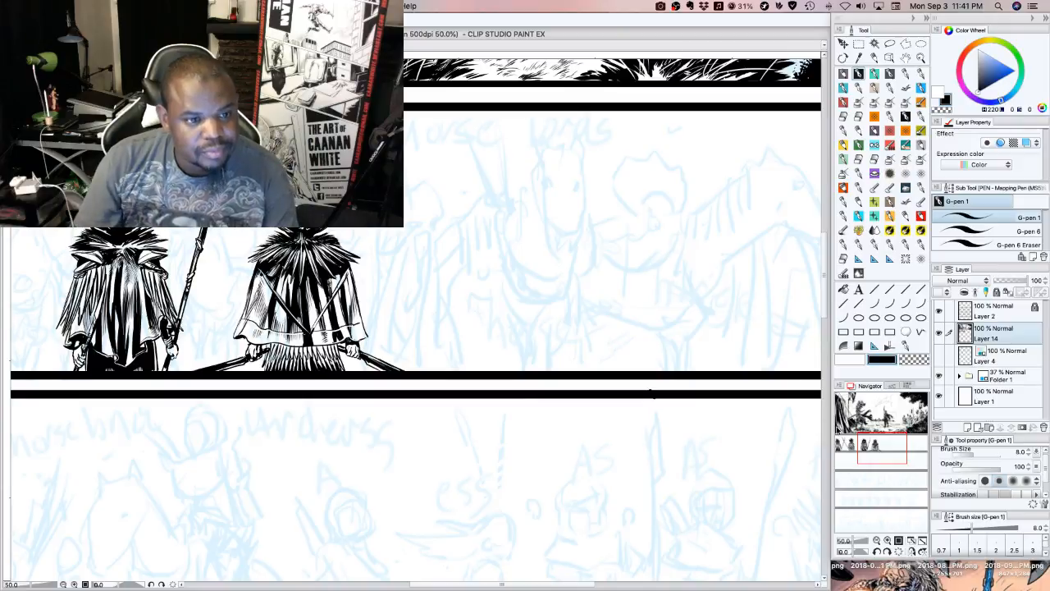
Ink the outline of a hooded figure's drooping hood beside the fourth caped figure
left_click_drag(886, 437, 887, 443)
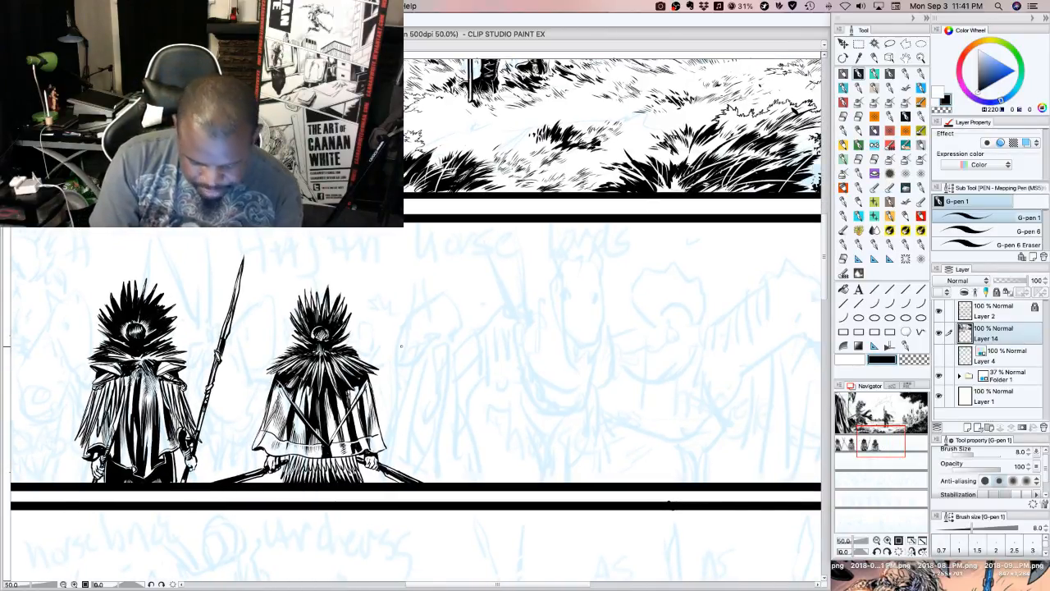
mouse_move(404, 329)
left_mouse_down()
mouse_move(397, 364)
mouse_move(449, 328)
left_mouse_up()
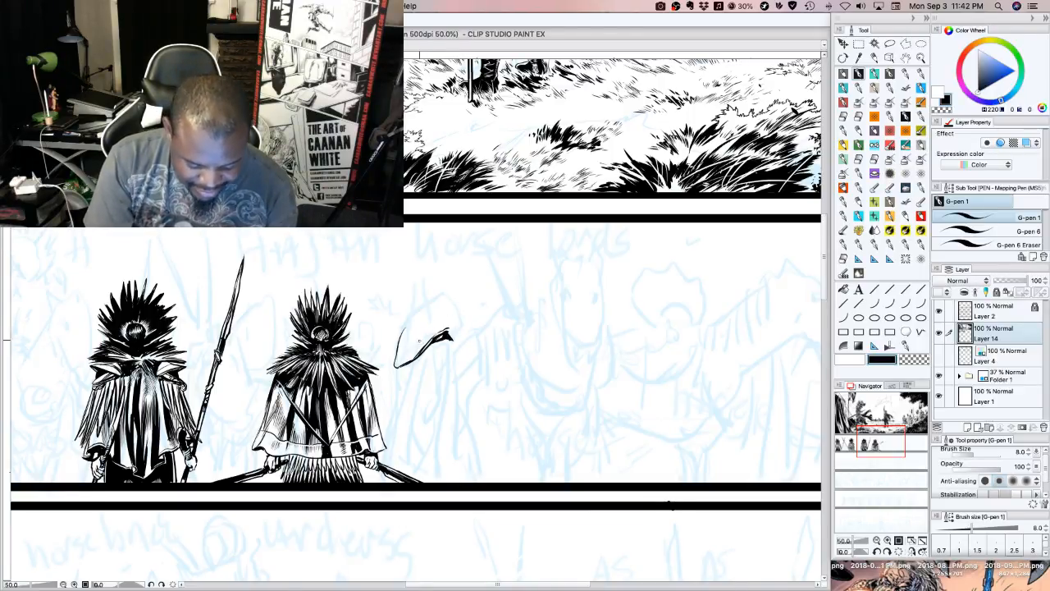
mouse_move(402, 333)
left_mouse_down()
mouse_move(451, 293)
mouse_move(466, 318)
mouse_move(465, 337)
mouse_move(451, 343)
left_mouse_up()
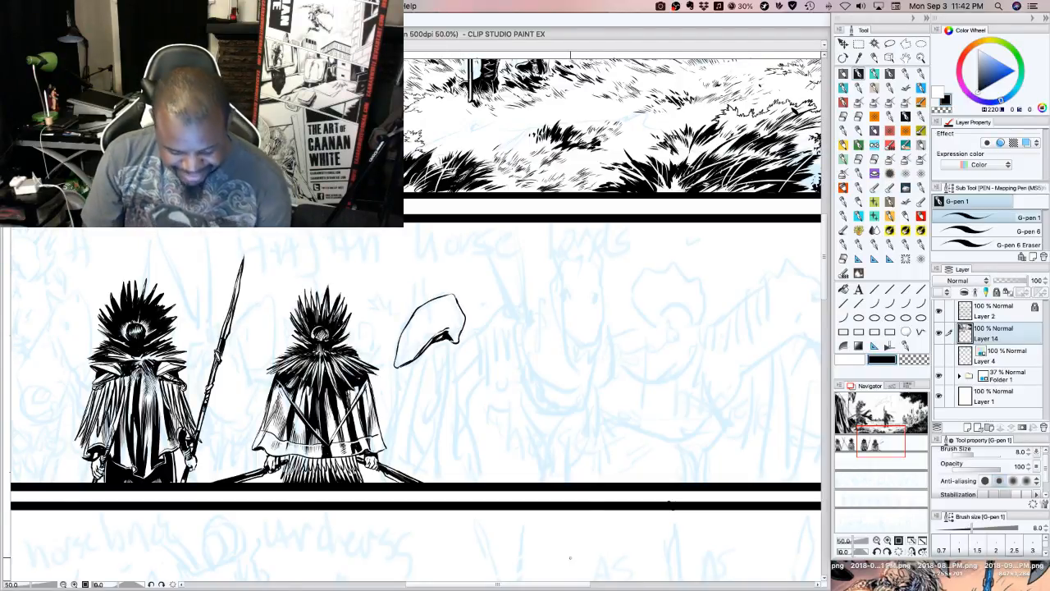
Ink black folds along the hood's lower edge and right side, trimming them with the transparent colour
left_click_drag(434, 349, 423, 354)
mouse_move(434, 346)
left_mouse_down()
mouse_move(454, 340)
mouse_move(449, 324)
left_mouse_up()
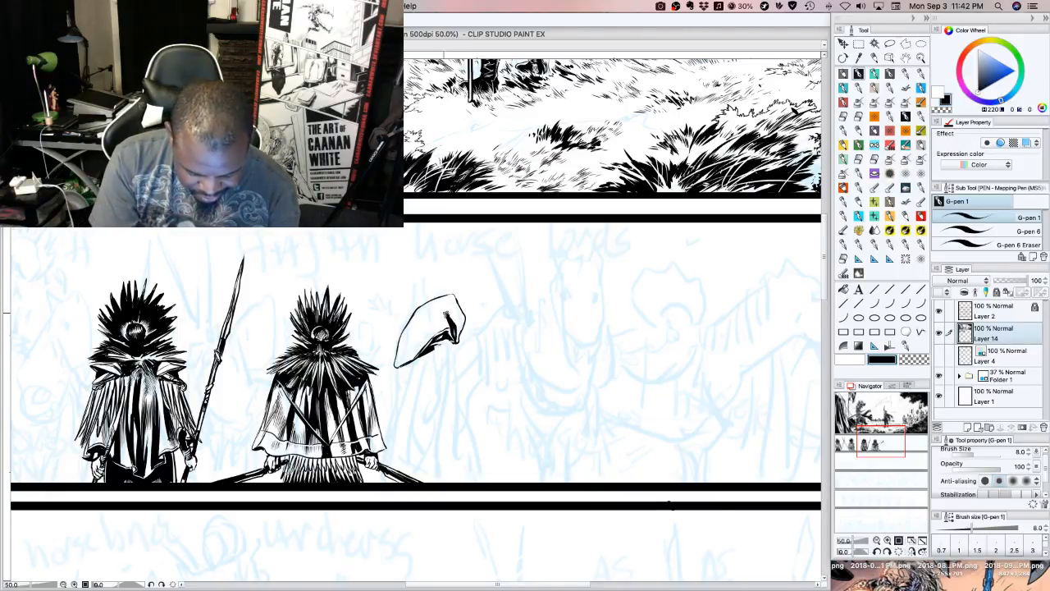
left_click_drag(459, 321, 458, 336)
mouse_move(460, 315)
left_mouse_down()
mouse_move(454, 334)
mouse_move(453, 324)
left_mouse_up()
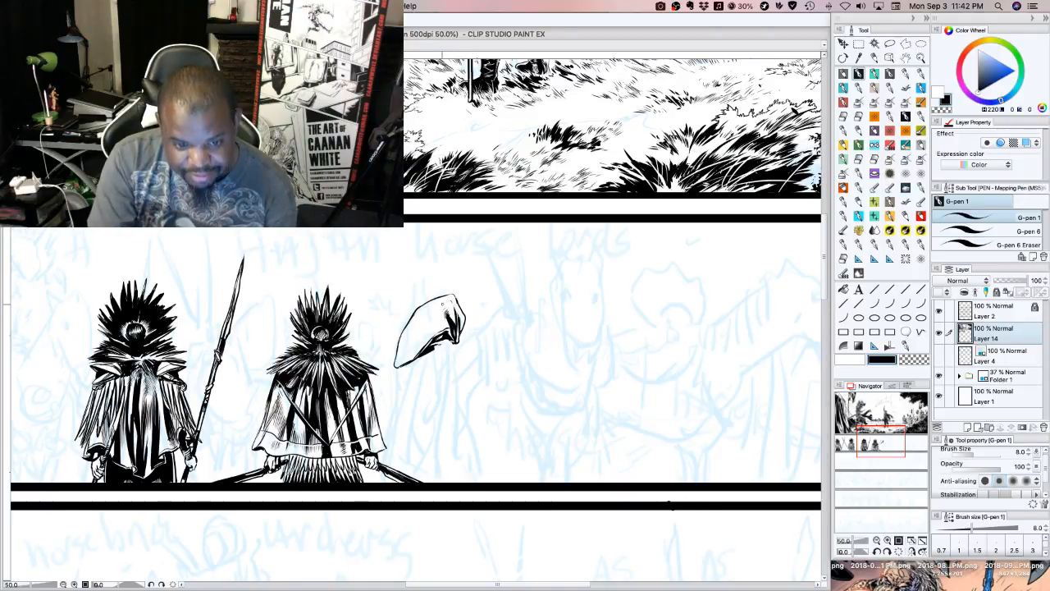
left_click(914, 360)
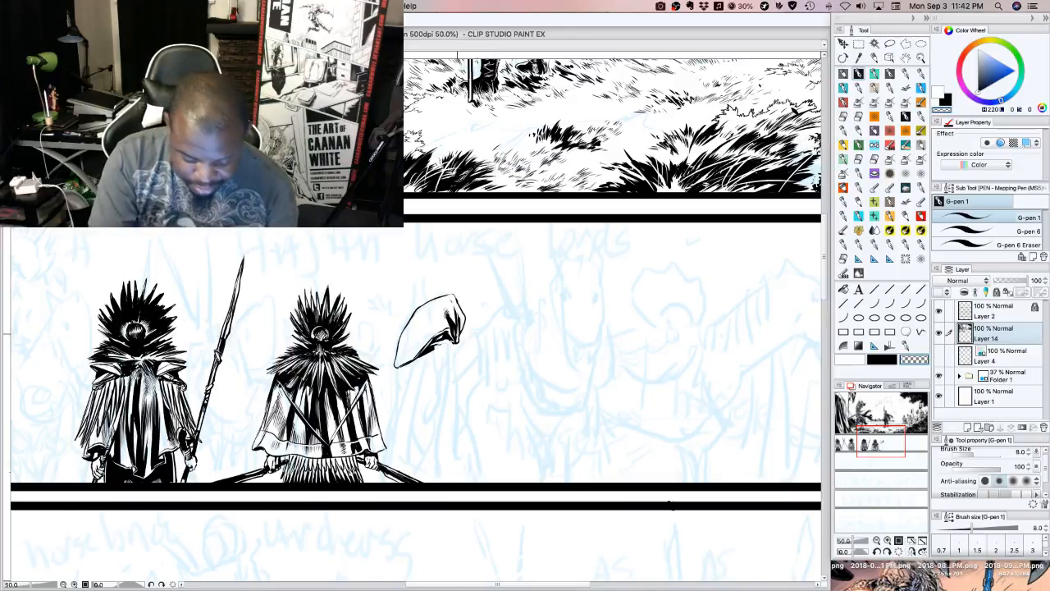
mouse_move(457, 334)
left_mouse_down()
mouse_move(456, 315)
mouse_move(434, 339)
left_mouse_up()
left_click(883, 361)
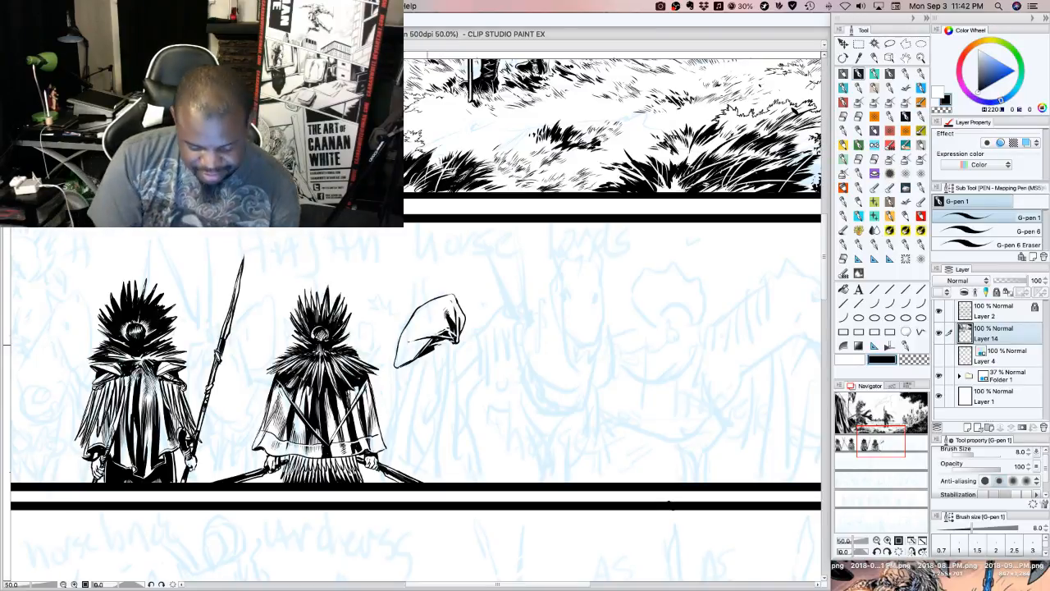
mouse_move(421, 345)
left_mouse_down()
mouse_move(432, 338)
mouse_move(413, 347)
mouse_move(455, 352)
mouse_move(439, 344)
left_mouse_up()
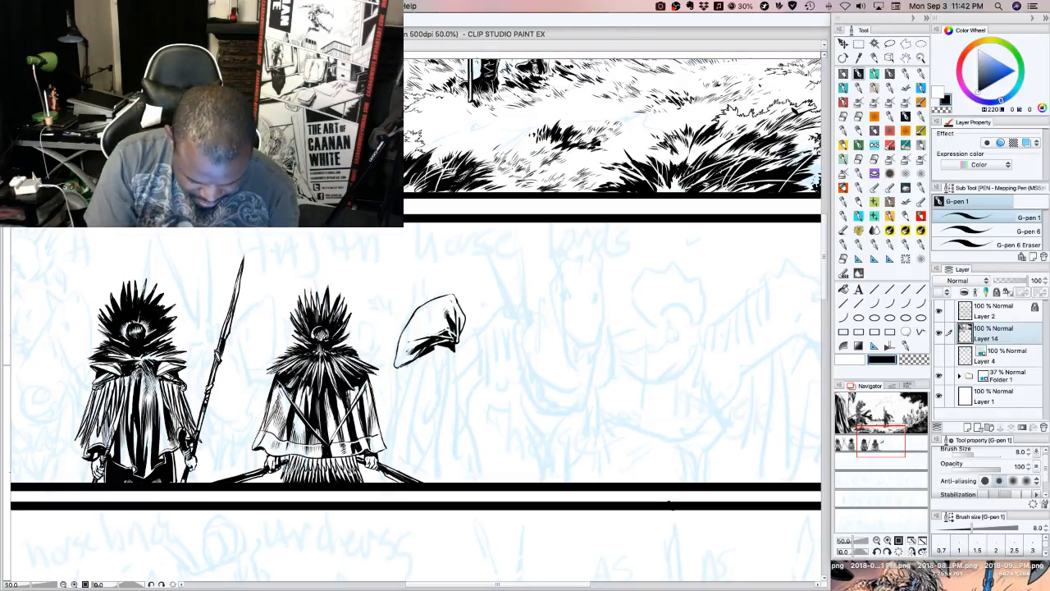
Ink the cloak's left edge and a jagged shoulder cape beneath the hood, and hatch upward from its hem
left_click_drag(404, 364, 394, 440)
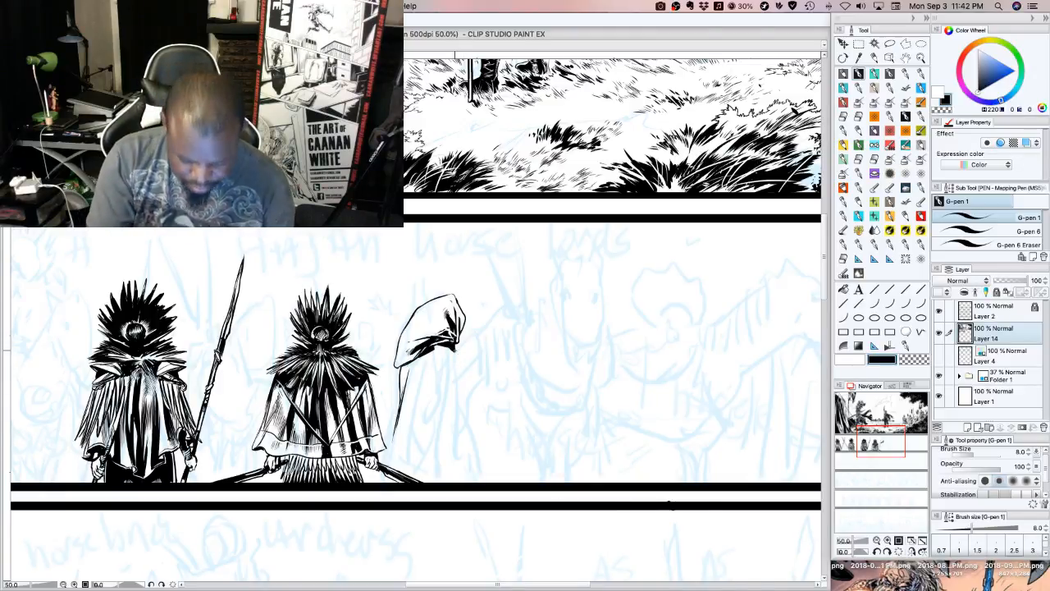
mouse_move(456, 355)
left_mouse_down()
mouse_move(462, 394)
mouse_move(415, 402)
left_mouse_up()
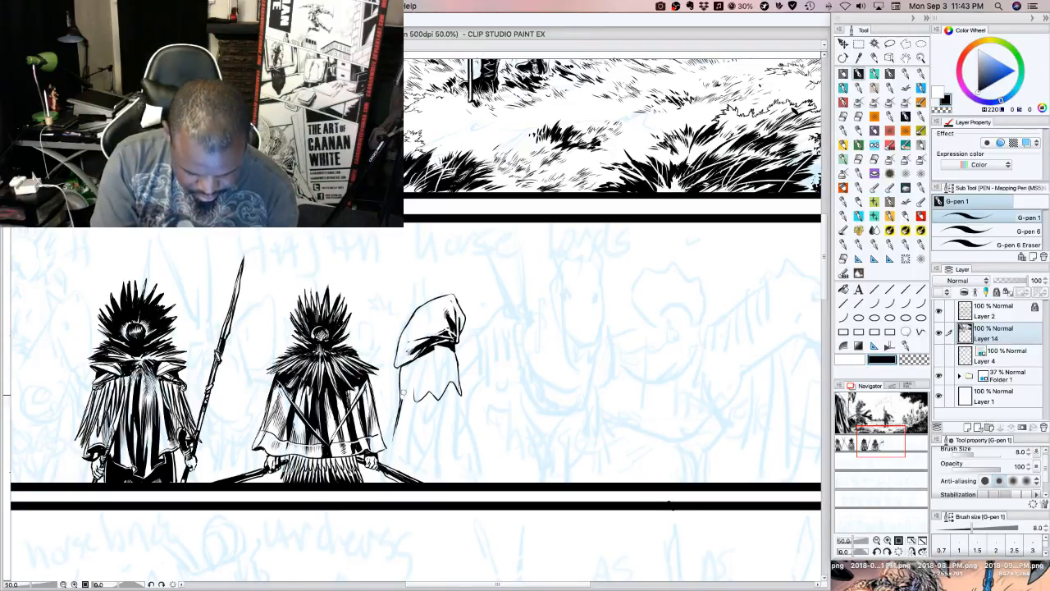
mouse_move(414, 402)
left_mouse_down()
mouse_move(401, 390)
mouse_move(433, 384)
left_mouse_up()
left_click_drag(433, 403, 435, 383)
left_click_drag(435, 401, 437, 383)
left_click_drag(438, 400, 440, 382)
left_click_drag(442, 397, 445, 381)
left_click_drag(447, 391, 452, 376)
left_click_drag(451, 386, 457, 371)
left_click_drag(458, 398, 460, 369)
left_click_drag(422, 402, 422, 389)
left_click_drag(420, 404, 421, 381)
mouse_move(420, 400)
left_mouse_down()
mouse_move(424, 372)
mouse_move(416, 384)
left_mouse_up()
left_click_drag(419, 389, 419, 370)
Extend the shoulder cape's vertical hatching up beneath the hood and along its left end
mouse_move(417, 394)
left_mouse_down()
mouse_move(422, 362)
mouse_move(440, 366)
left_mouse_up()
left_click_drag(439, 383, 446, 360)
left_click_drag(444, 391, 450, 360)
left_click_drag(450, 374, 452, 359)
left_click_drag(451, 378, 455, 355)
left_click_drag(454, 374, 456, 354)
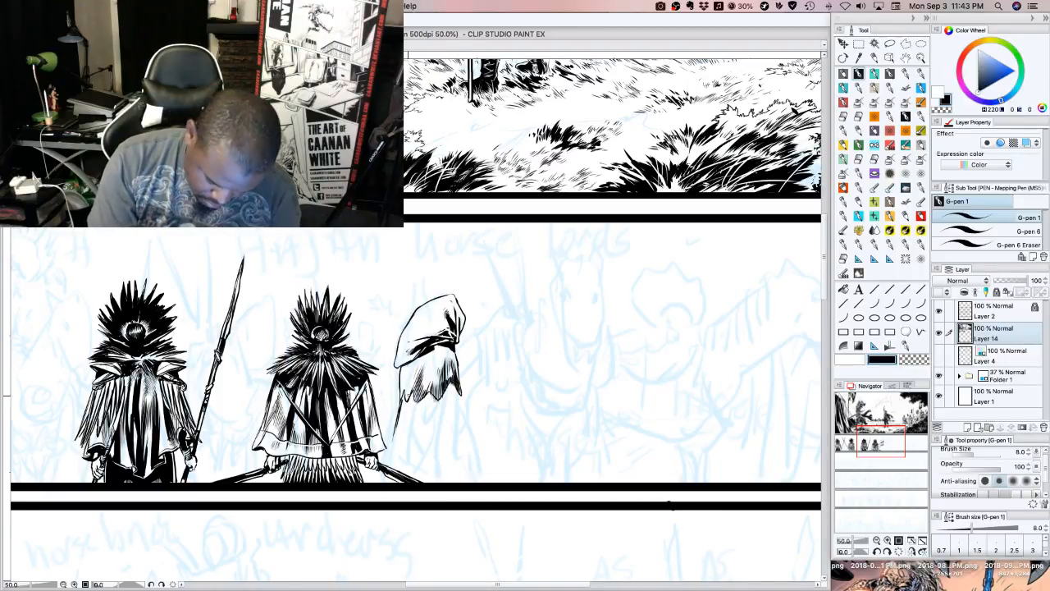
left_click_drag(410, 399, 404, 374)
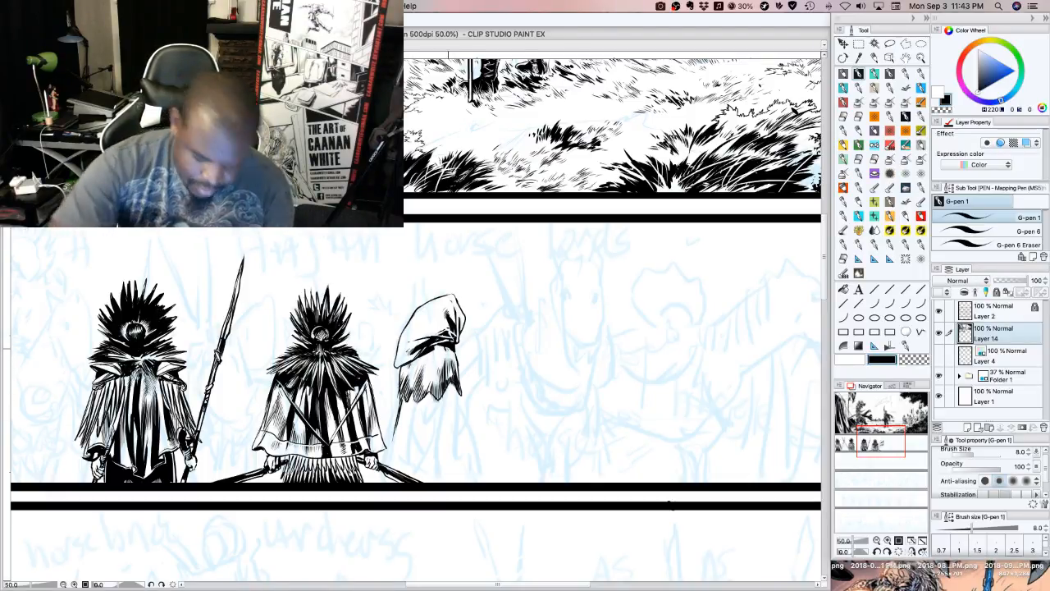
Darken the hood's right edge with trimmed black shadow and add fine hatching across its crown
mouse_move(450, 348)
left_mouse_down()
mouse_move(430, 350)
mouse_move(460, 343)
left_mouse_up()
left_click_drag(456, 353, 464, 324)
mouse_move(457, 356)
left_mouse_down()
mouse_move(465, 322)
mouse_move(463, 340)
left_mouse_up()
mouse_move(462, 345)
left_mouse_down()
mouse_move(465, 323)
mouse_move(451, 351)
left_mouse_up()
mouse_move(456, 355)
left_mouse_down()
mouse_move(445, 349)
mouse_move(456, 296)
left_mouse_up()
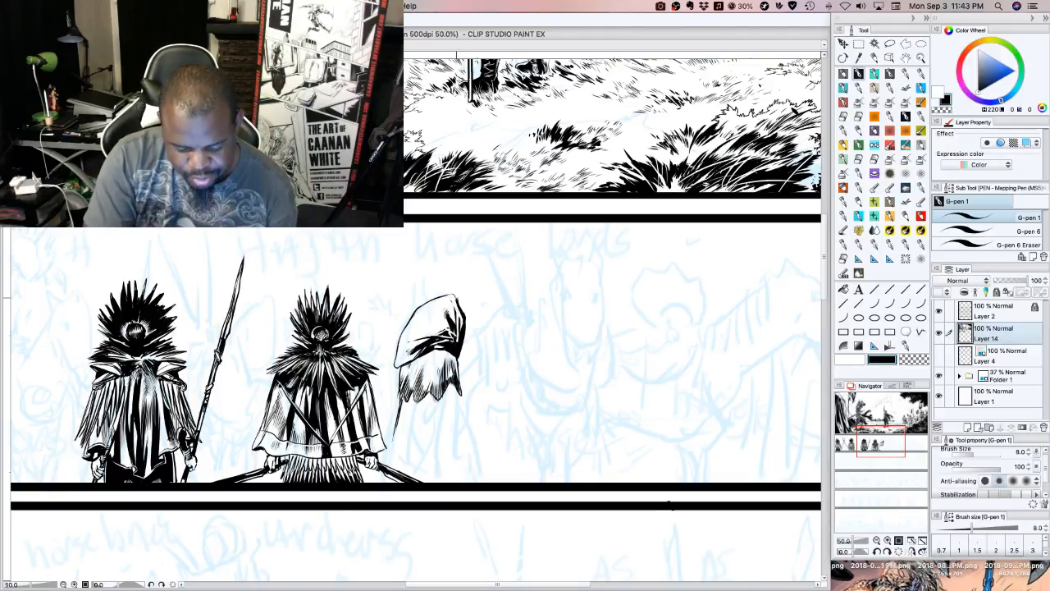
left_click(915, 360)
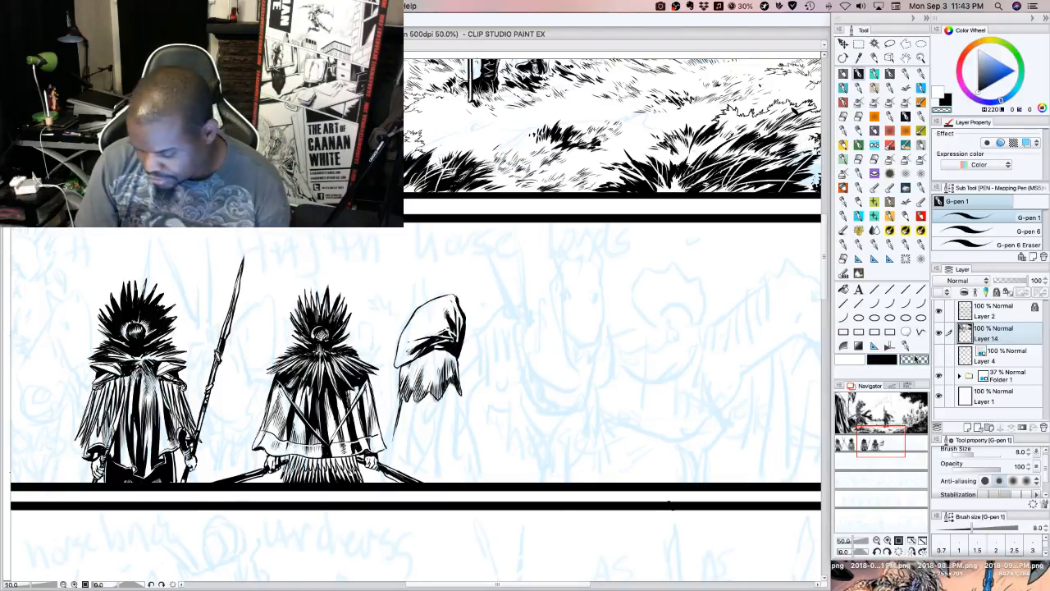
left_click_drag(459, 356, 459, 328)
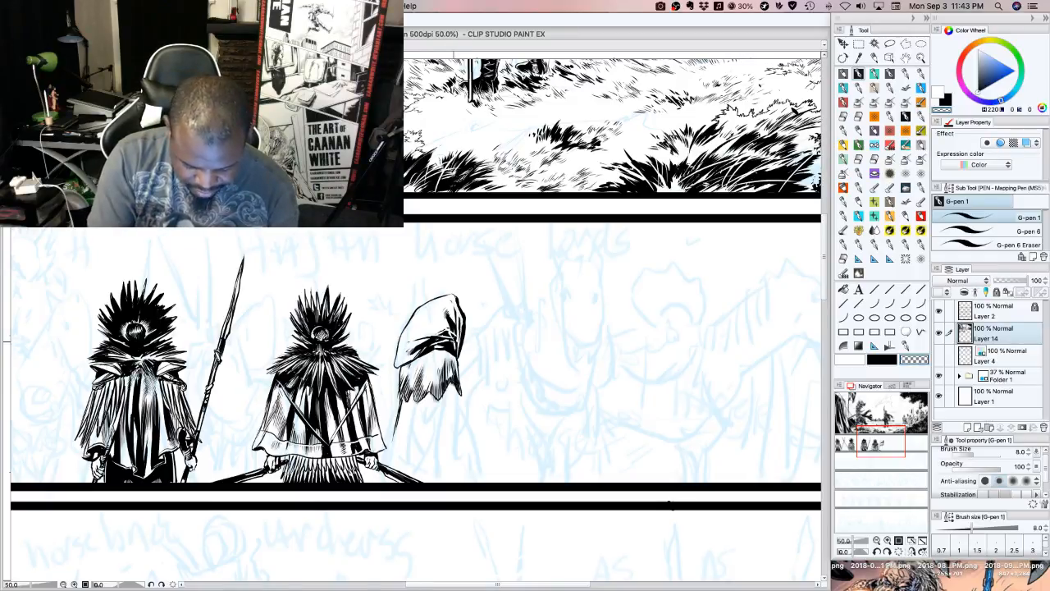
left_click(882, 359)
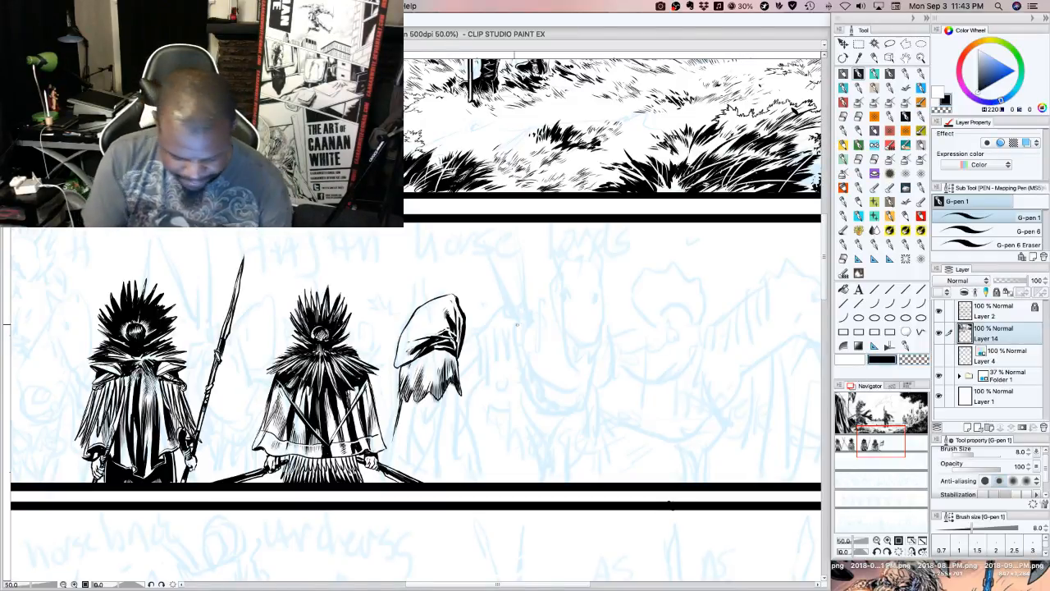
left_click_drag(448, 307, 413, 322)
left_click_drag(429, 306, 413, 317)
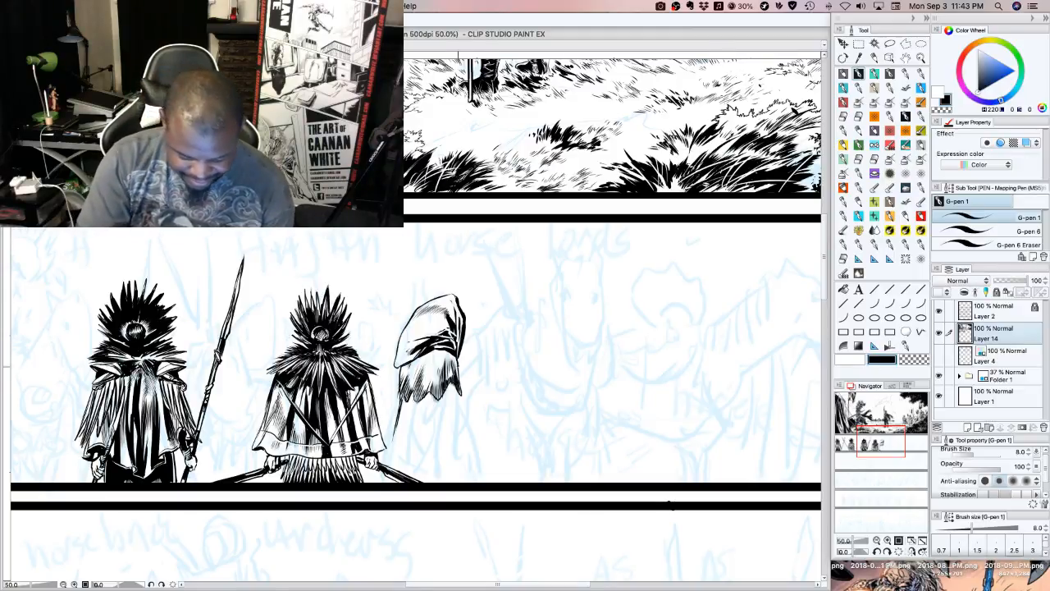
Ink the lower robe's right edge and long inner fold lines from the jagged cape down to the panel border
left_click_drag(459, 393, 453, 473)
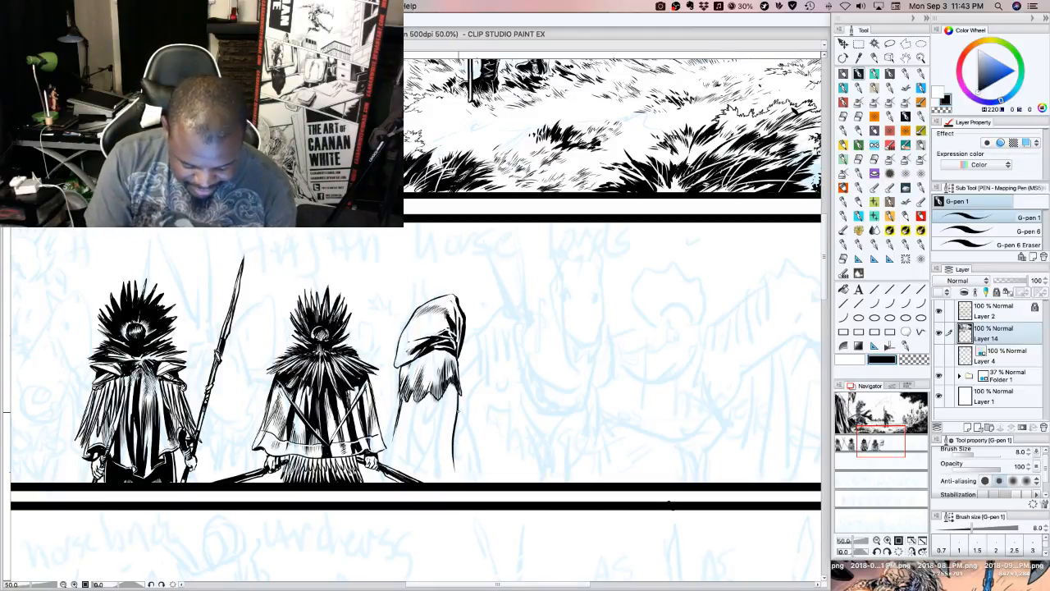
left_click_drag(462, 408, 456, 476)
mouse_move(458, 411)
left_mouse_down()
mouse_move(449, 481)
mouse_move(437, 482)
mouse_move(439, 453)
left_mouse_up()
mouse_move(444, 414)
left_mouse_down()
mouse_move(422, 476)
mouse_move(437, 482)
left_mouse_up()
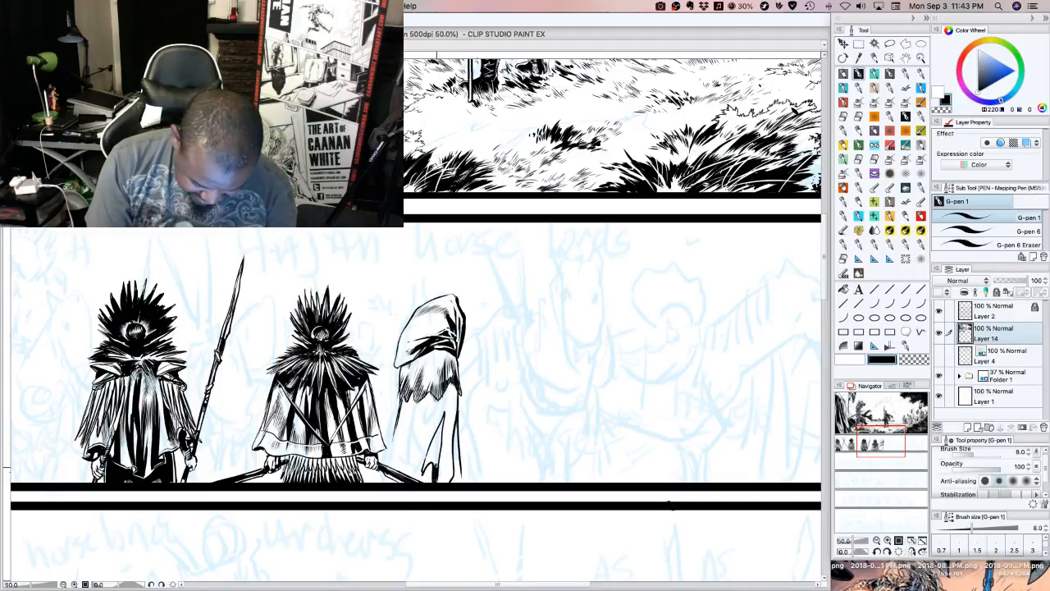
Fill the lower robe's central and hem folds with black and reinforce its outer right edge
mouse_move(439, 441)
left_mouse_down()
mouse_move(436, 482)
mouse_move(433, 466)
mouse_move(424, 470)
left_mouse_up()
mouse_move(441, 421)
left_mouse_down()
mouse_move(424, 464)
mouse_move(438, 426)
left_mouse_up()
mouse_move(443, 408)
left_mouse_down()
mouse_move(439, 421)
mouse_move(437, 404)
left_mouse_up()
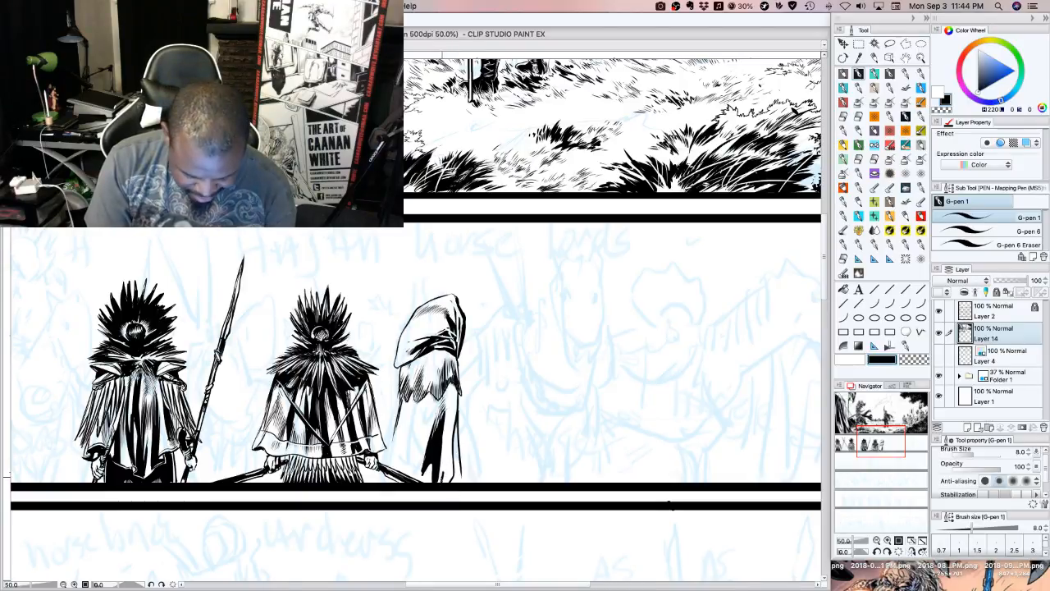
mouse_move(446, 467)
left_mouse_down()
mouse_move(440, 488)
mouse_move(445, 444)
mouse_move(455, 479)
left_mouse_up()
left_click_drag(457, 466, 454, 479)
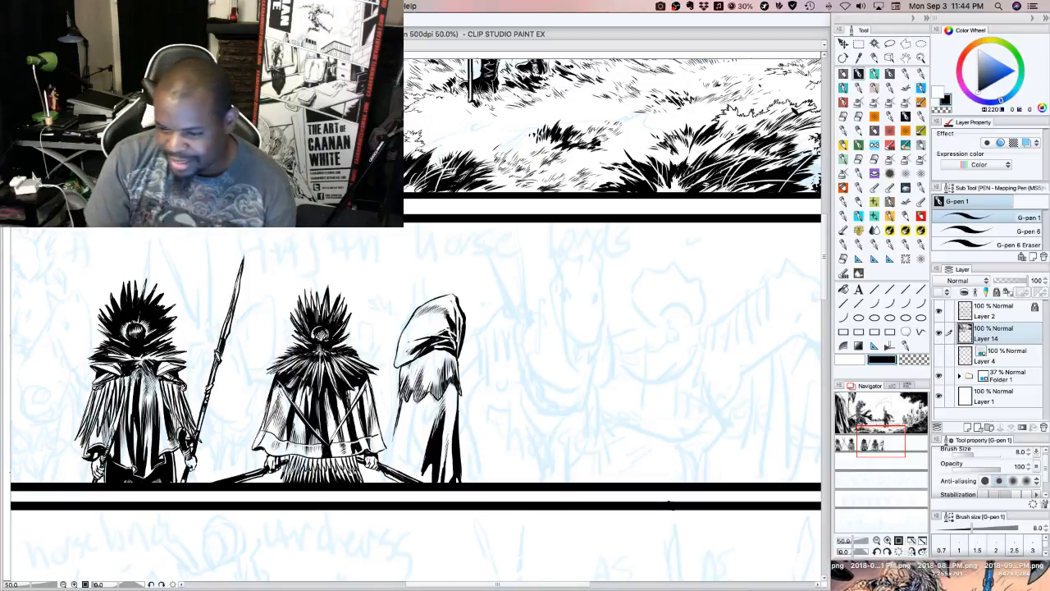
left_click_drag(461, 483, 459, 420)
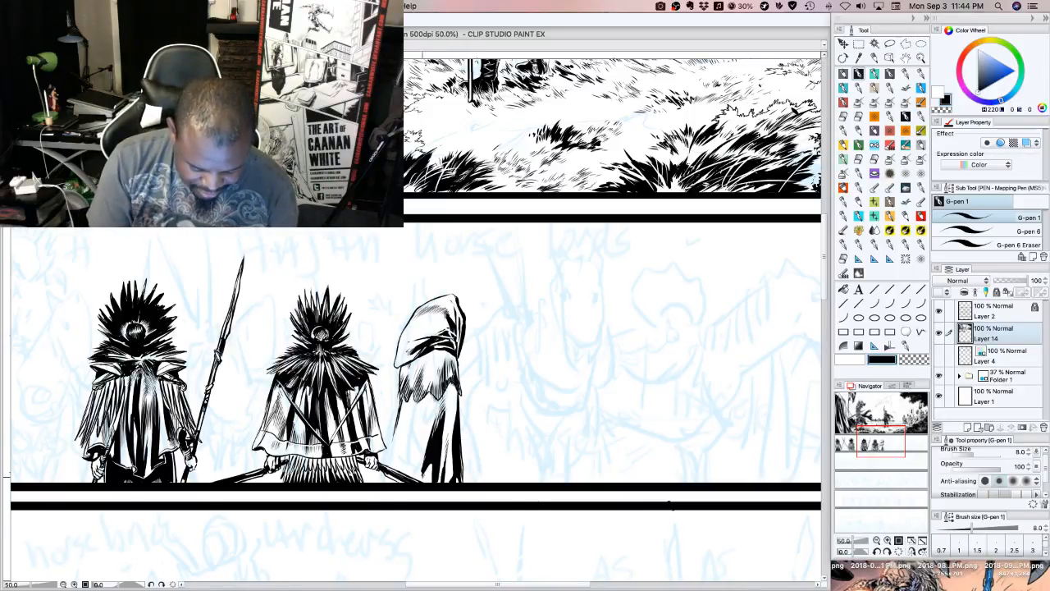
Hatch along the left side of the robe's black fold and beneath the shoulder cape's hem
mouse_move(426, 467)
left_mouse_down()
mouse_move(423, 482)
mouse_move(421, 439)
left_mouse_up()
left_click_drag(418, 467, 422, 434)
left_click_drag(418, 457, 423, 433)
left_click_drag(419, 440, 422, 420)
mouse_move(420, 429)
left_mouse_down()
mouse_move(422, 415)
mouse_move(456, 405)
left_mouse_up()
left_click_drag(451, 445, 454, 399)
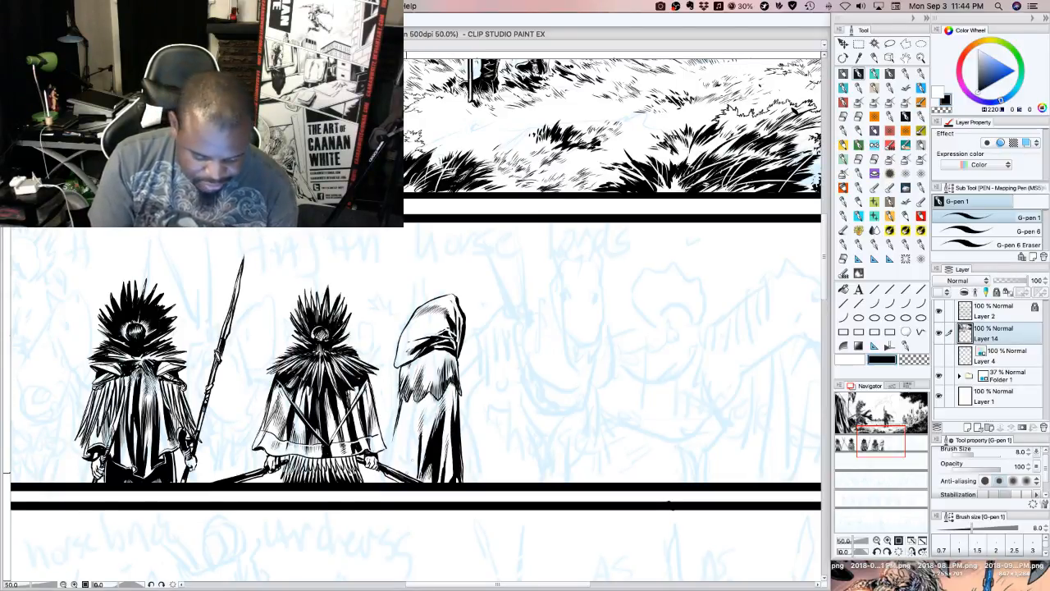
Outline a pointed fold at the robe's lower left and fill it with solid black
left_click_drag(414, 478, 416, 431)
left_click_drag(397, 471, 409, 447)
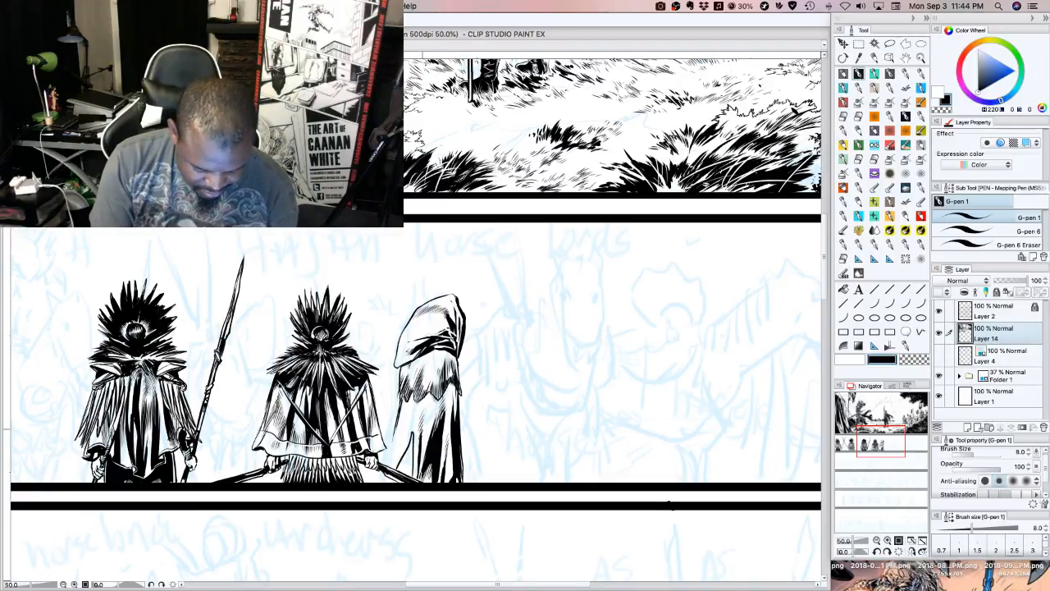
left_click(843, 290)
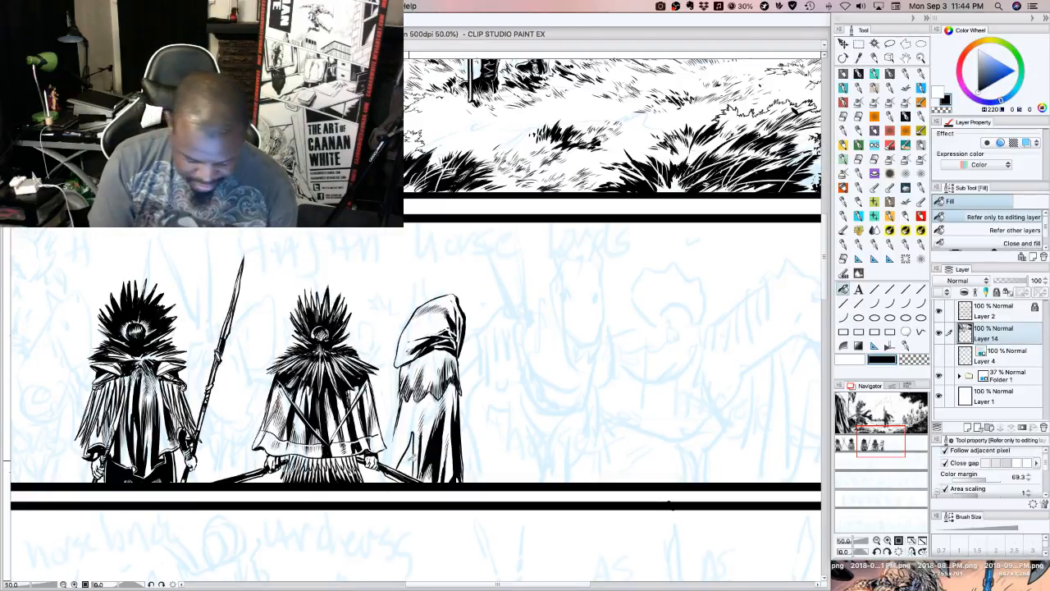
key("p")
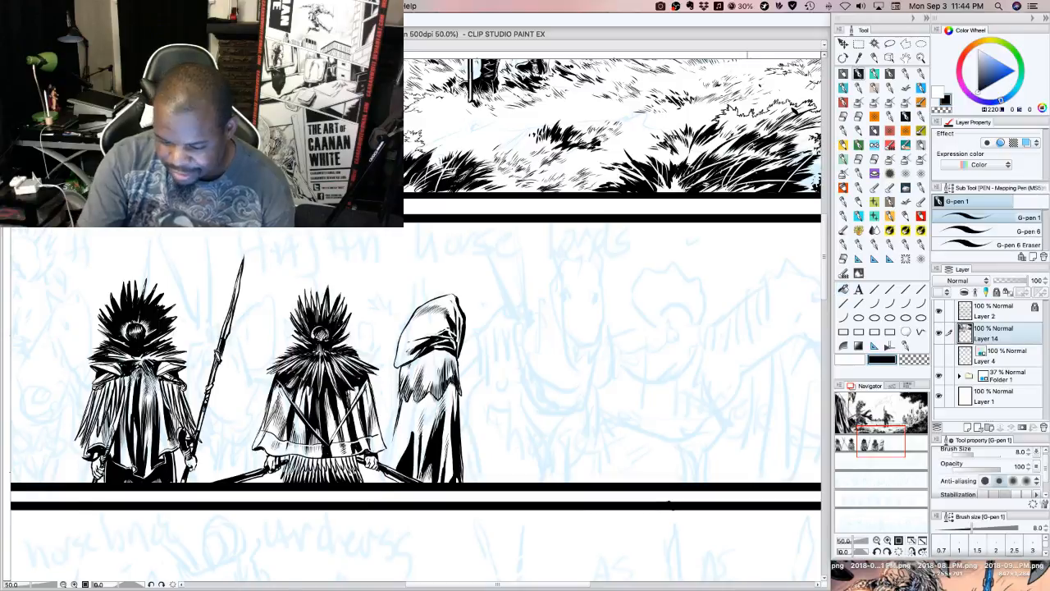
Hatch the robe's left side above the black fold and extend its outer left edge to the panel border
left_click_drag(398, 462, 404, 439)
left_click_drag(401, 457, 408, 435)
left_click_drag(407, 449, 415, 423)
left_click_drag(410, 426, 419, 409)
left_click_drag(411, 417, 420, 408)
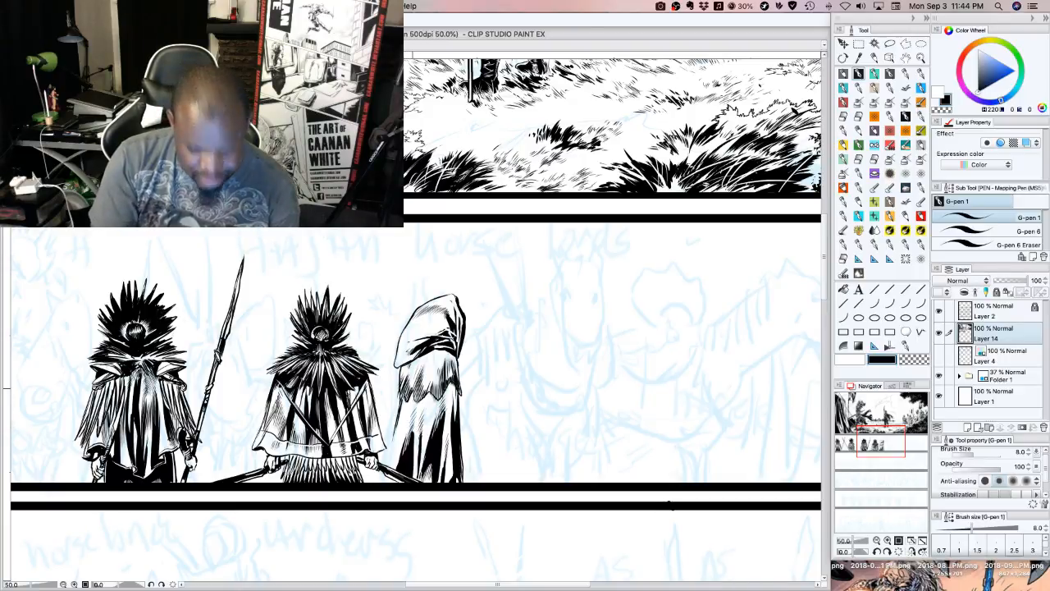
left_click_drag(412, 426, 416, 412)
left_click_drag(412, 422, 428, 405)
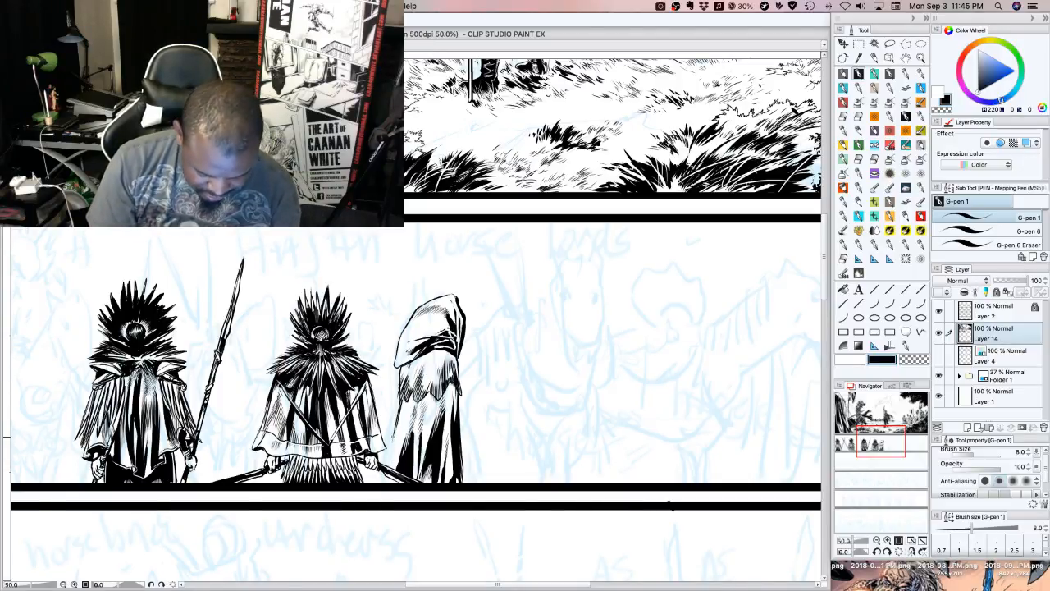
left_click_drag(393, 436, 381, 482)
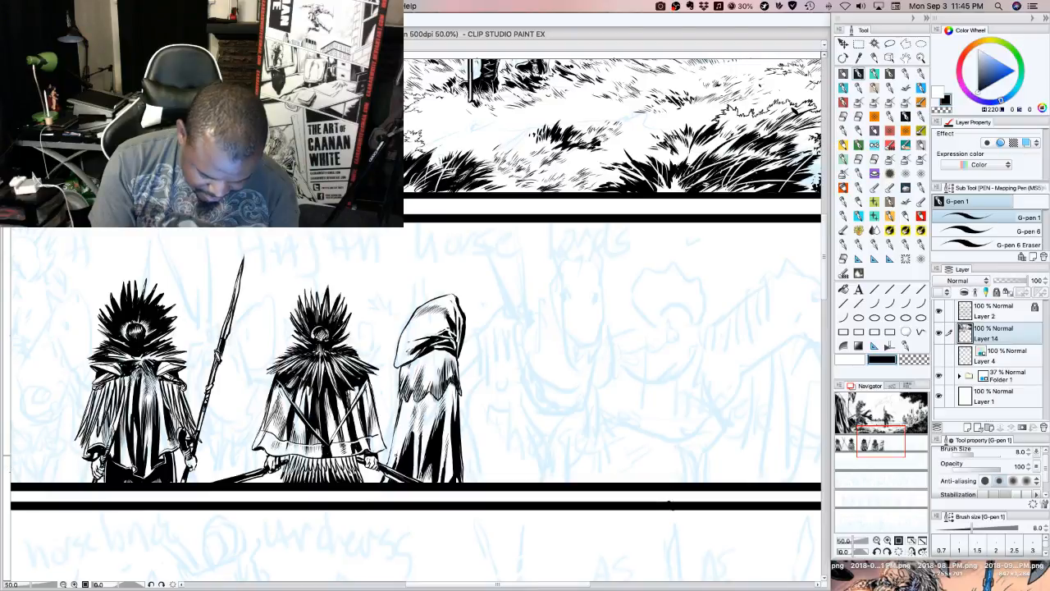
left_click_drag(394, 464, 400, 414)
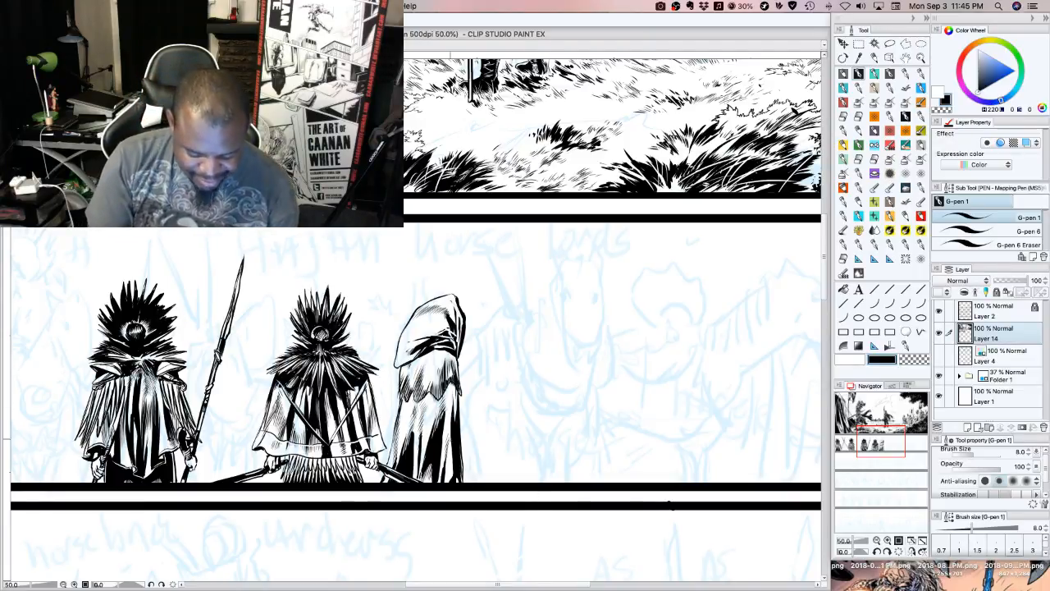
Add short hatching strokes on the robe's right side just beneath the shoulder cape
left_click_drag(450, 436, 451, 399)
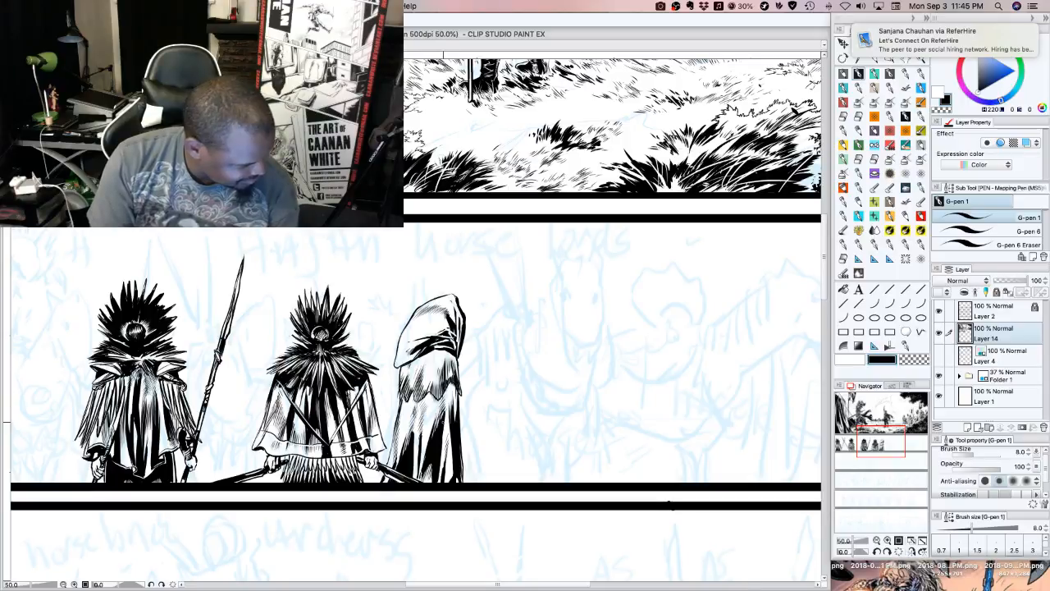
left_click_drag(451, 417, 453, 404)
left_click_drag(449, 416, 452, 397)
left_click_drag(448, 410, 453, 394)
left_click_drag(448, 401, 453, 387)
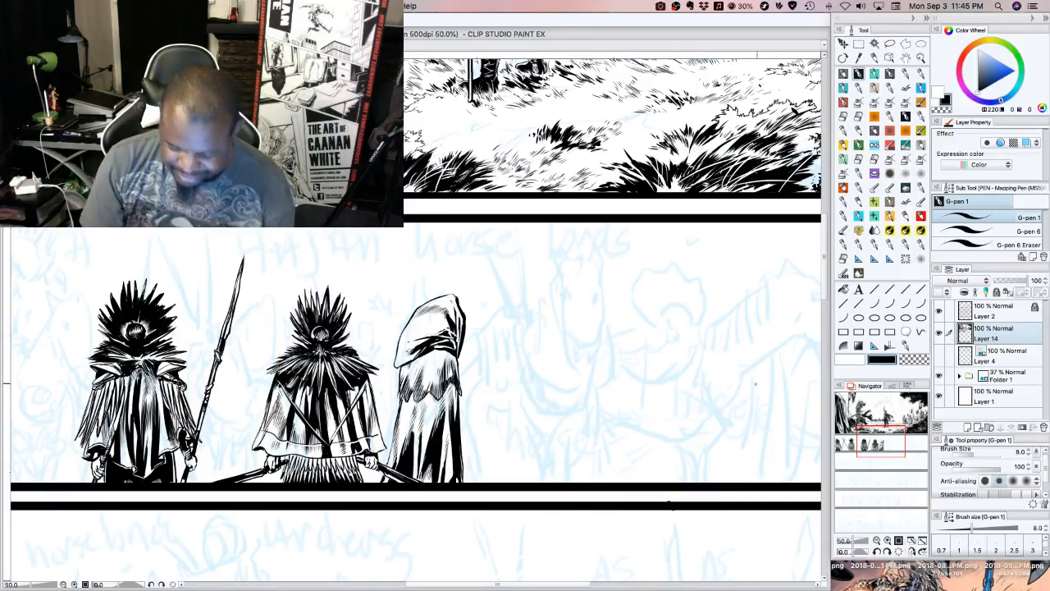
Touch up the right edge of the hooded figure's shoulder cape just below the hood
left_click(882, 433)
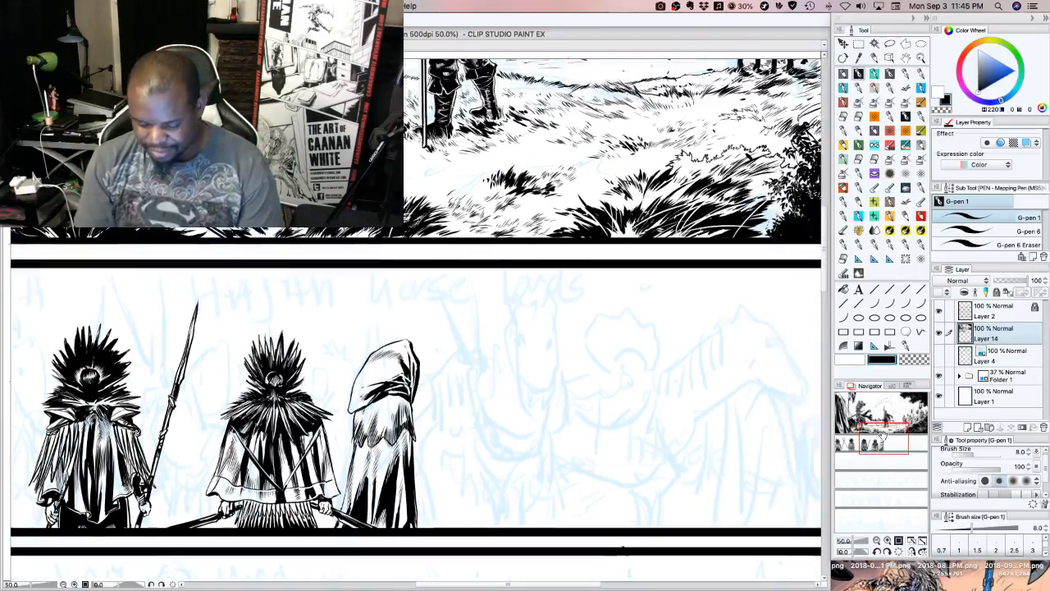
mouse_move(882, 432)
left_mouse_down()
mouse_move(898, 439)
mouse_move(885, 438)
left_mouse_up()
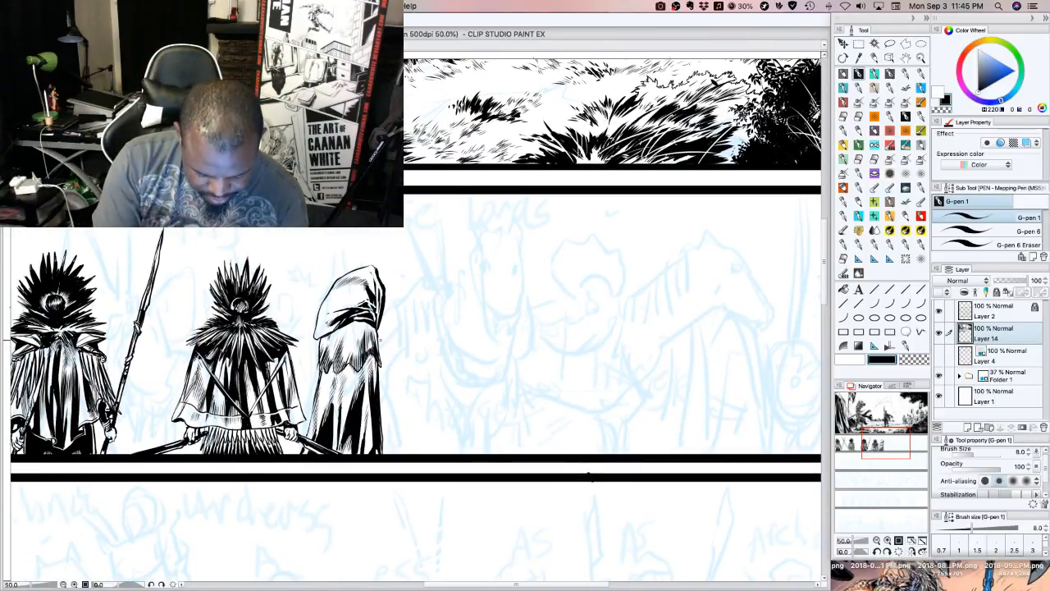
mouse_move(380, 347)
left_mouse_down()
mouse_move(398, 337)
mouse_move(383, 346)
left_mouse_up()
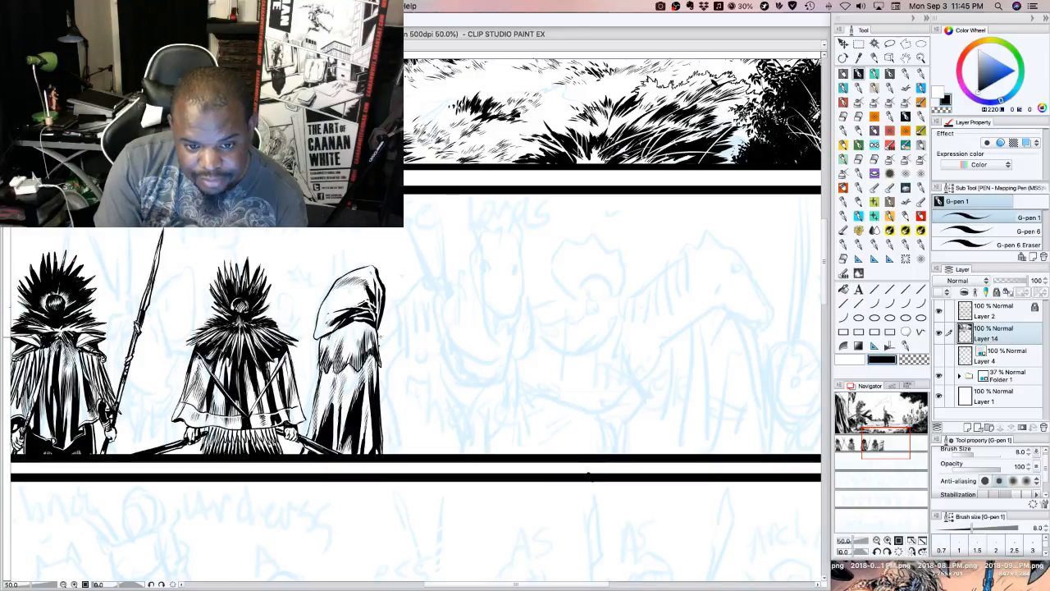
mouse_move(380, 346)
left_mouse_down()
mouse_move(408, 320)
mouse_move(397, 323)
mouse_move(406, 304)
left_mouse_up()
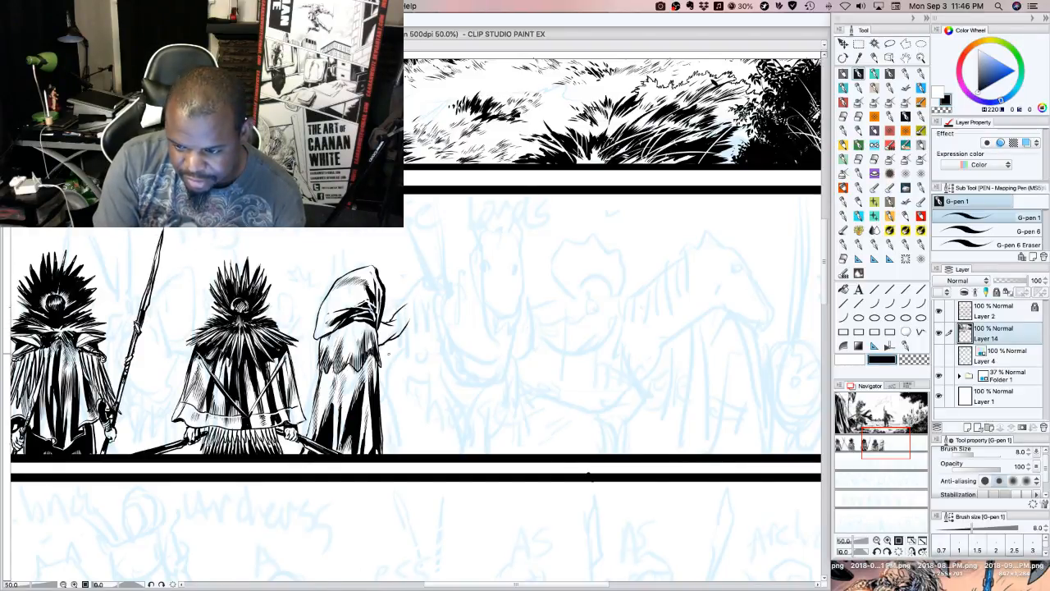
mouse_move(383, 343)
left_mouse_down()
mouse_move(404, 320)
mouse_move(415, 331)
mouse_move(418, 310)
mouse_move(413, 336)
mouse_move(419, 326)
mouse_move(416, 298)
left_mouse_up()
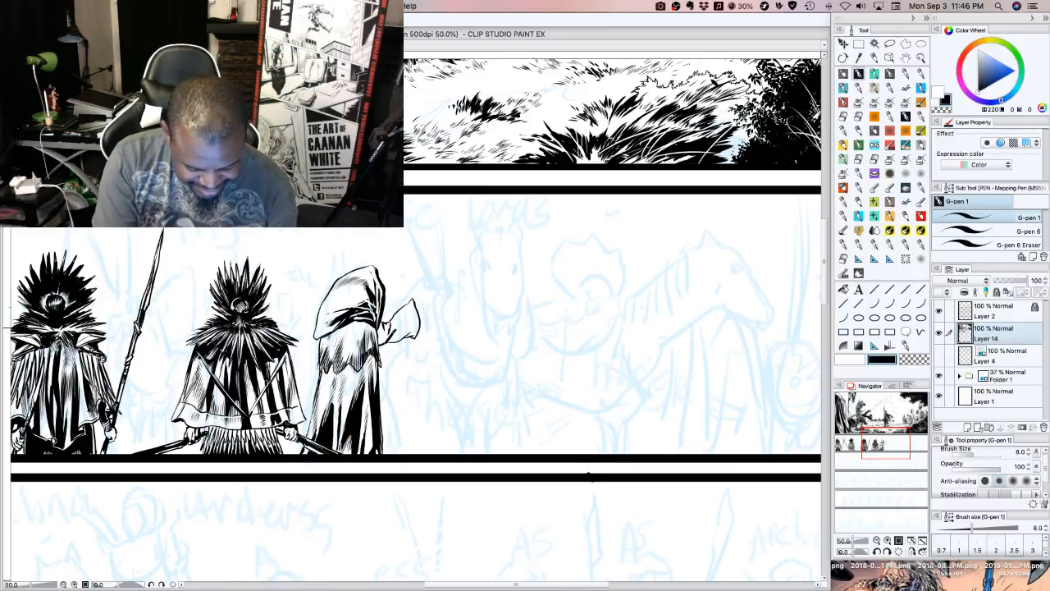
mouse_move(388, 341)
left_mouse_down()
mouse_move(406, 313)
mouse_move(391, 333)
left_mouse_up()
mouse_move(381, 343)
left_mouse_down()
mouse_move(407, 300)
mouse_move(419, 312)
mouse_move(415, 337)
left_mouse_up()
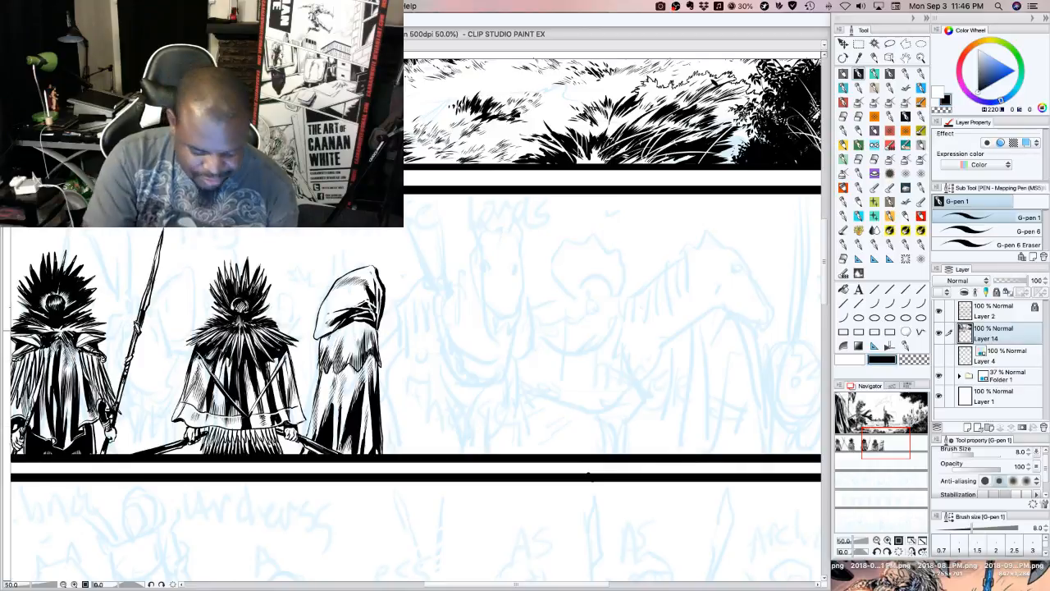
Outline the hooded figure's outstretched arm with a wide flared sleeve and shade the sleeve's folds with solid black
left_click_drag(384, 341, 407, 354)
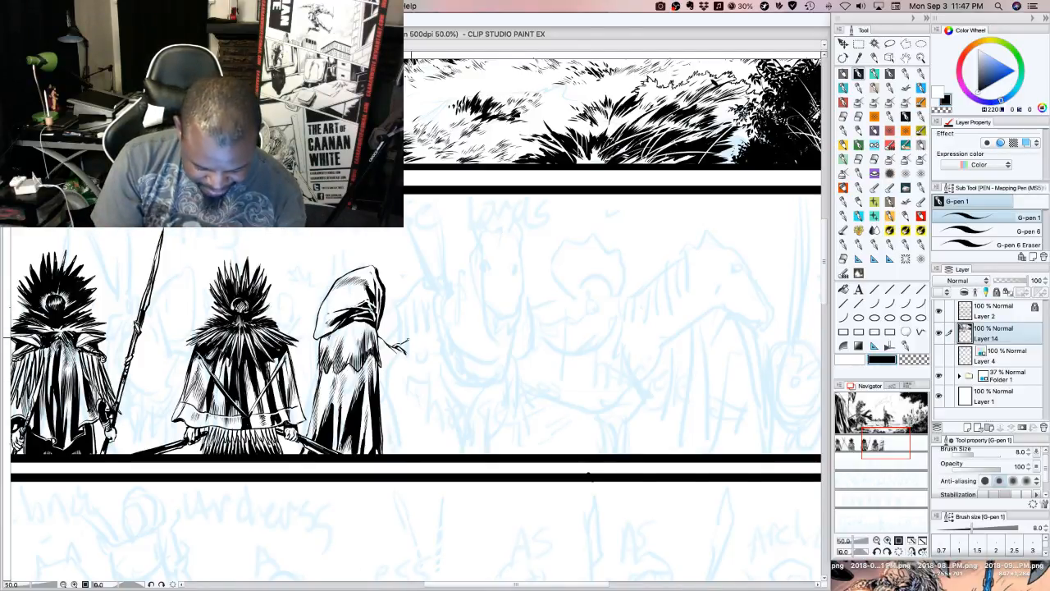
mouse_move(404, 345)
left_mouse_down()
mouse_move(432, 325)
mouse_move(427, 387)
mouse_move(379, 377)
left_mouse_up()
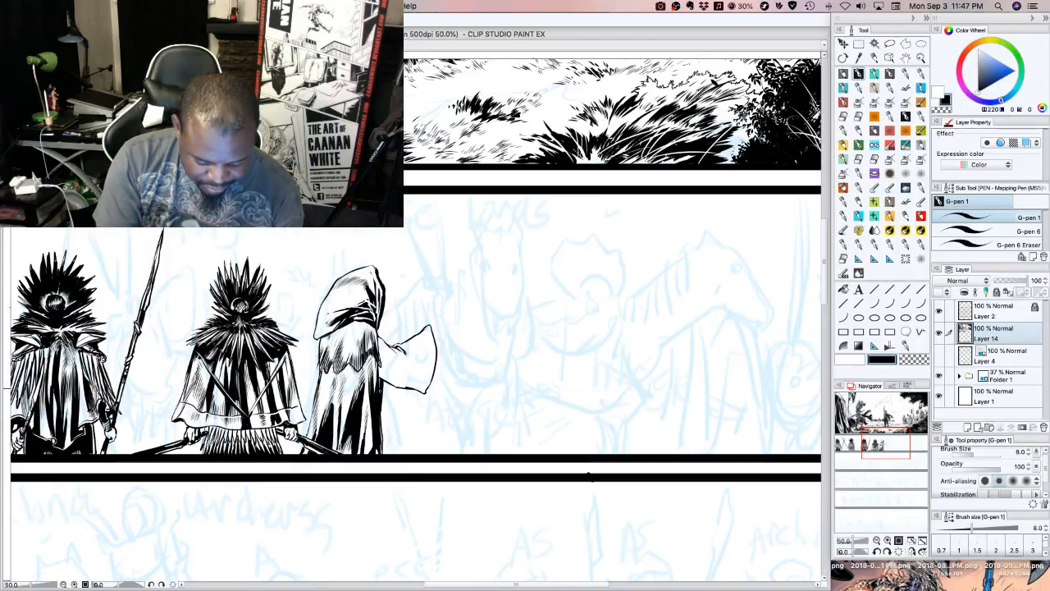
left_click_drag(380, 342, 378, 357)
left_click_drag(379, 337, 378, 354)
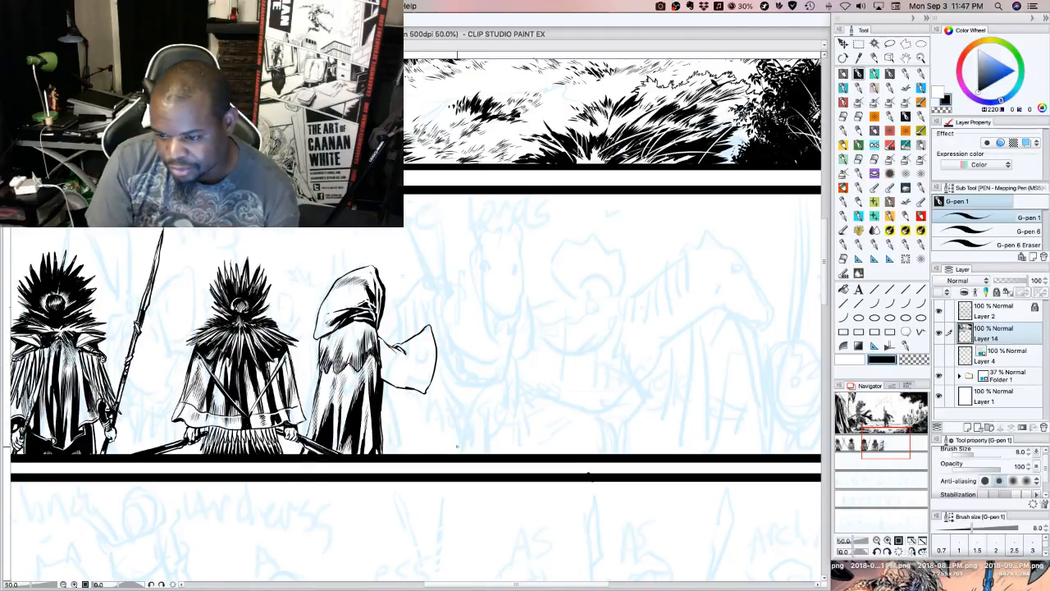
mouse_move(406, 345)
left_mouse_down()
mouse_move(421, 370)
mouse_move(429, 354)
left_mouse_up()
left_click_drag(431, 336, 432, 354)
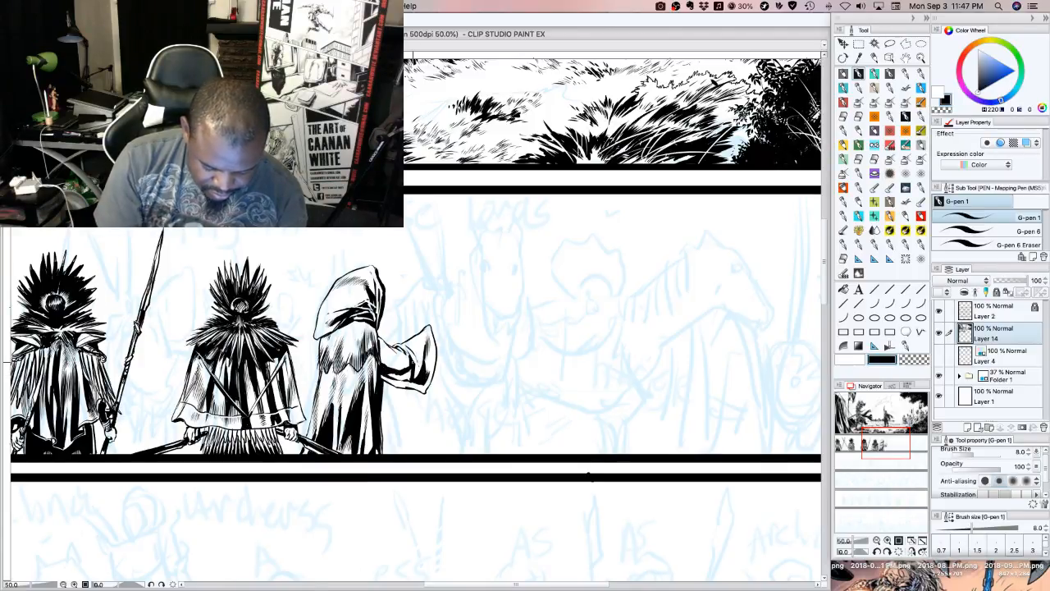
With G-pen 1, add short fringe strokes along the sleeve's cuff and ink the raised fist emerging above it
left_click(876, 74)
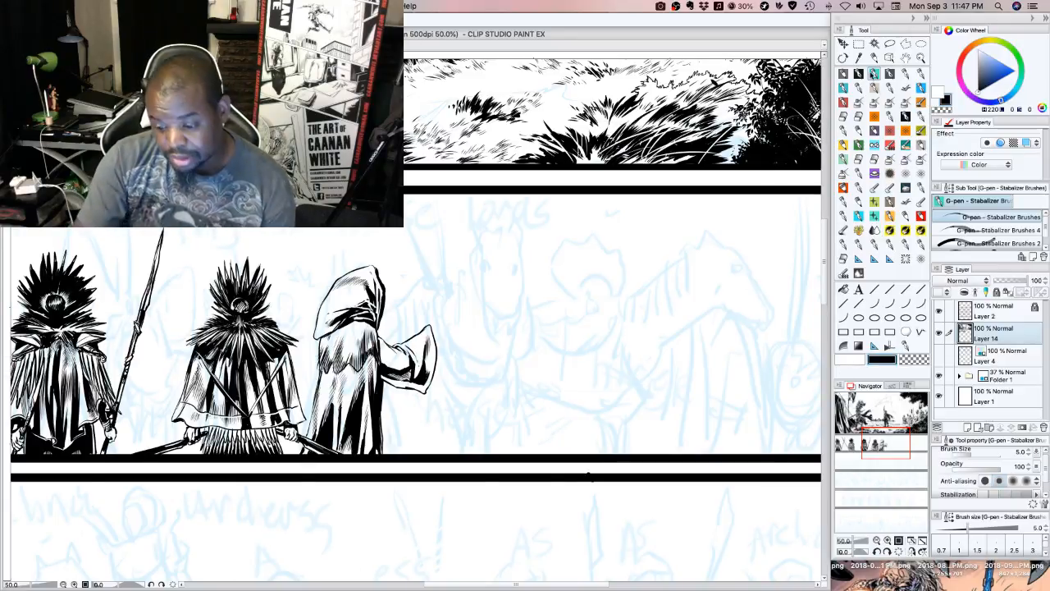
left_click(859, 74)
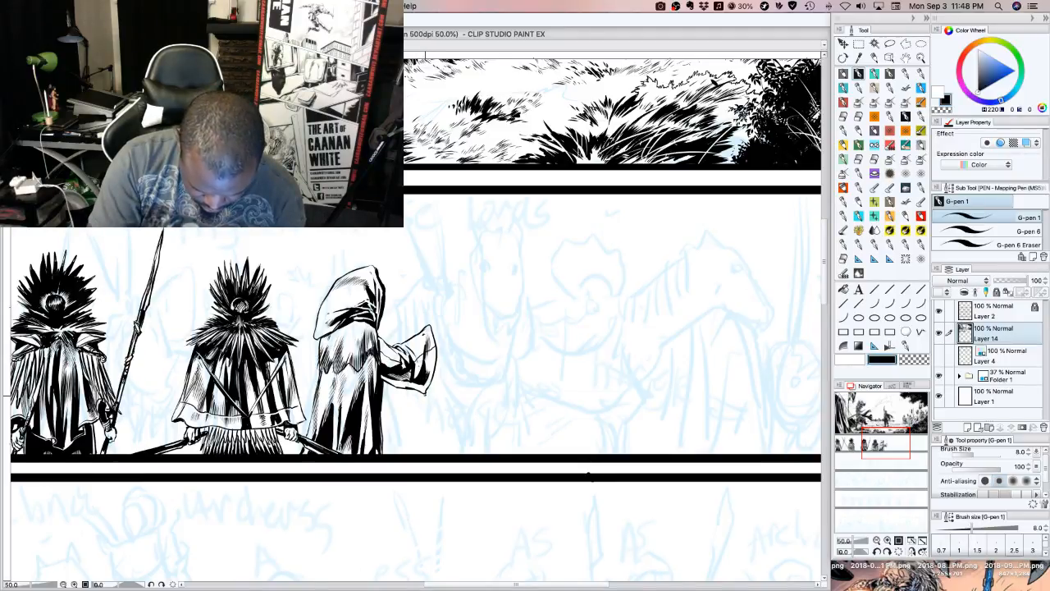
mouse_move(429, 392)
left_mouse_down()
mouse_move(425, 403)
mouse_move(431, 383)
left_mouse_up()
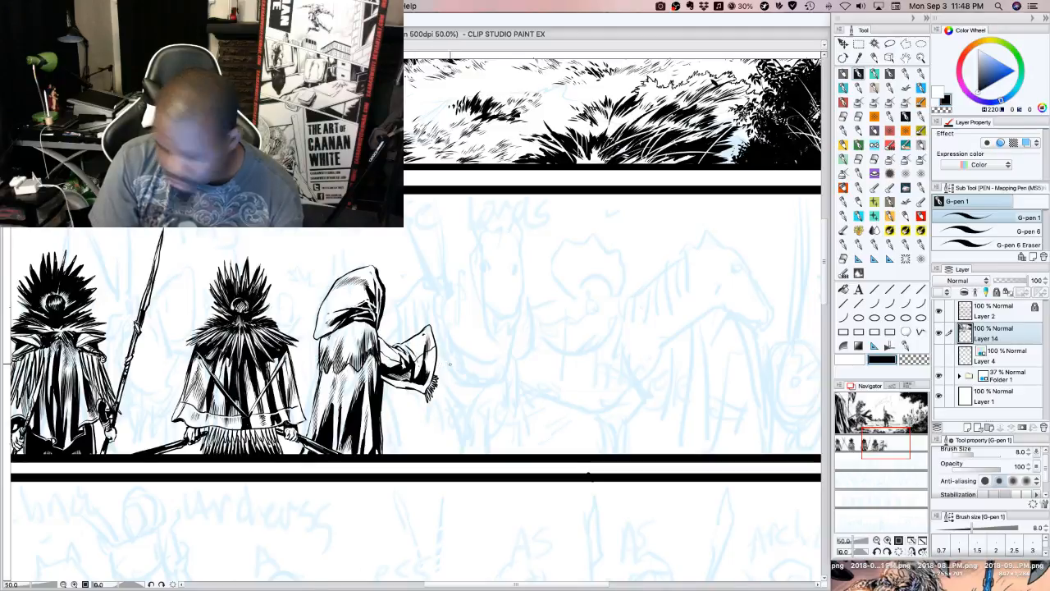
left_click_drag(437, 358, 442, 355)
left_click_drag(437, 354, 441, 346)
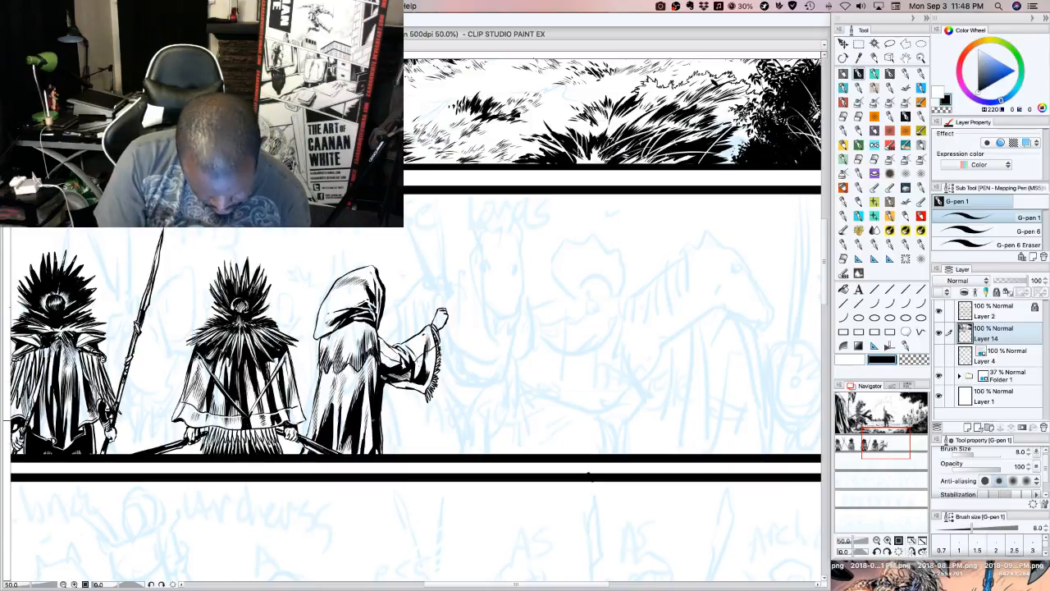
Extend the robe's right edge below the sleeve down to the panel border and touch up the line at the shoulder
left_click_drag(384, 396, 387, 456)
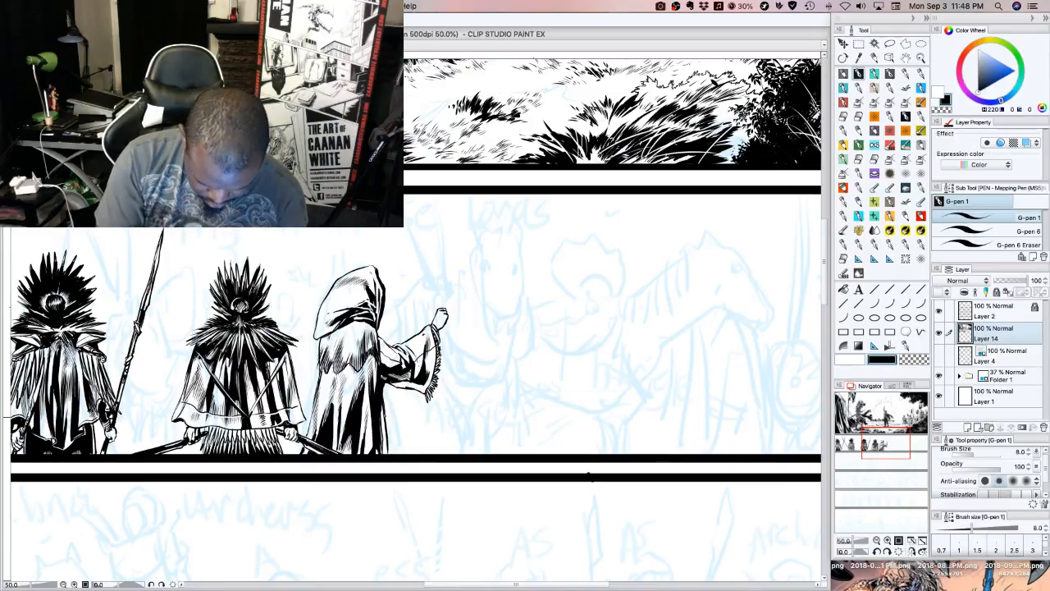
left_click_drag(384, 407, 386, 450)
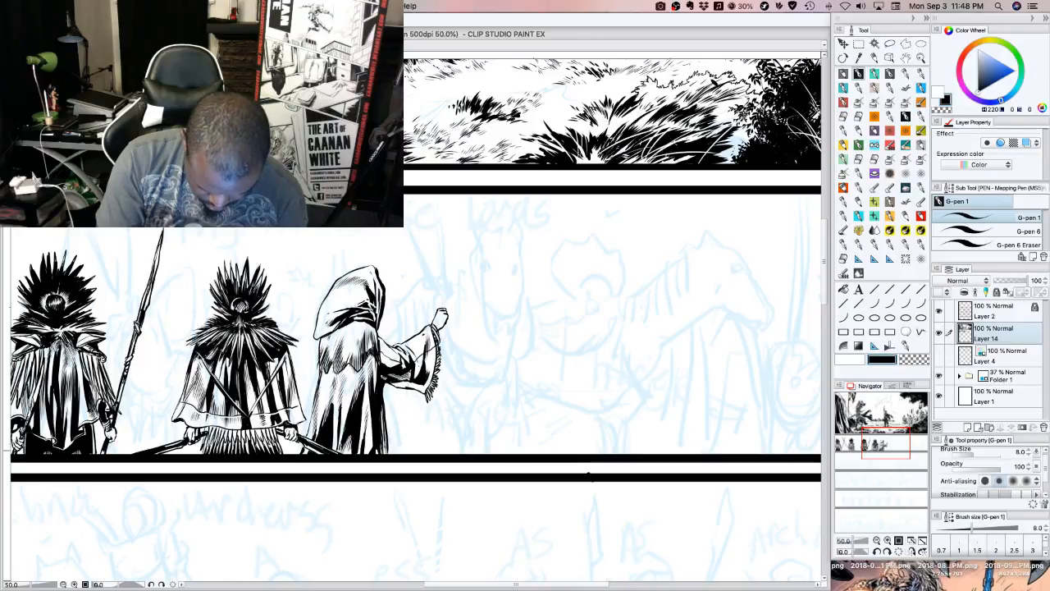
left_click_drag(380, 332, 383, 343)
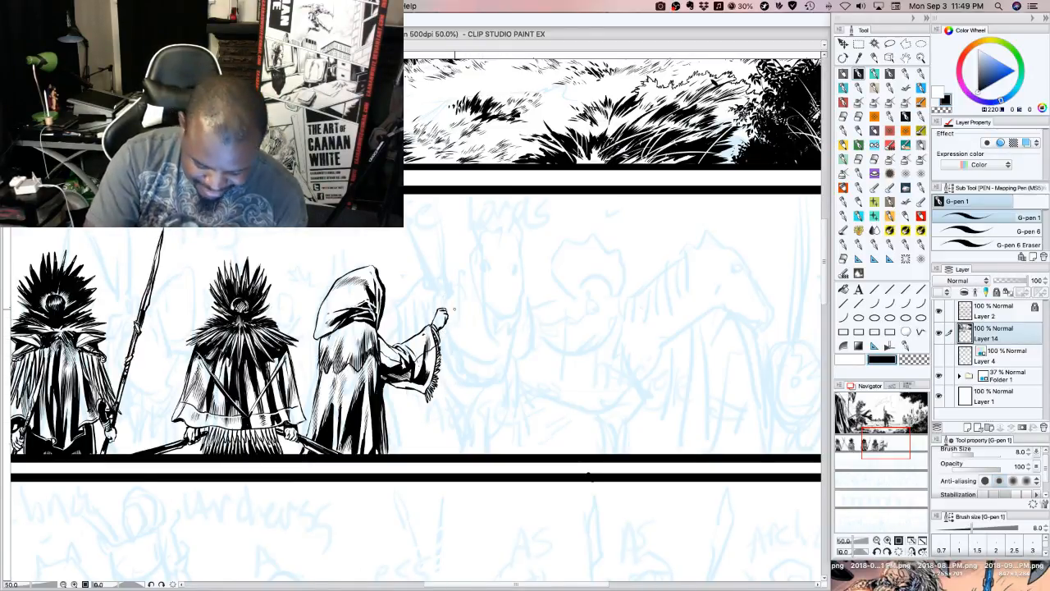
Ink a sickle in the raised fist, with a curved blade thickened in black and a short handle end above the hand
mouse_move(444, 323)
left_mouse_down()
mouse_move(478, 366)
mouse_move(504, 354)
mouse_move(517, 324)
left_mouse_up()
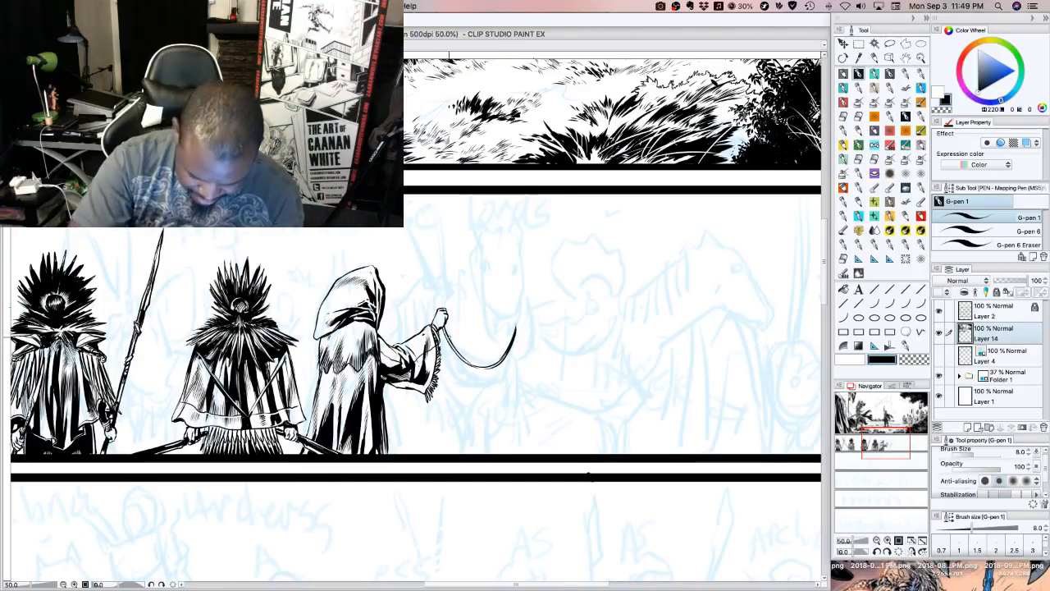
mouse_move(444, 332)
left_mouse_down()
mouse_move(461, 364)
mouse_move(487, 367)
left_mouse_up()
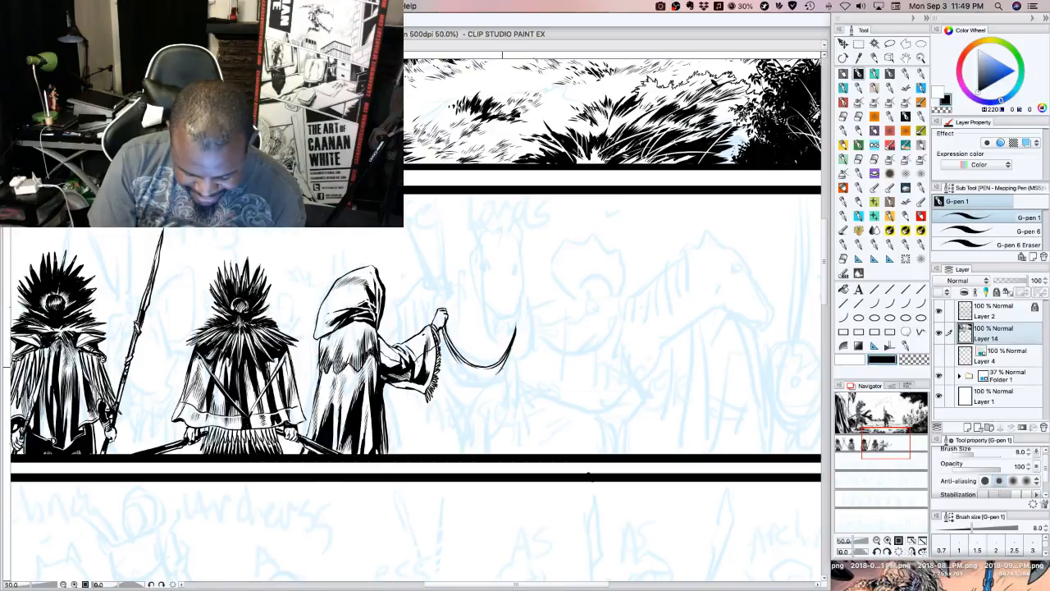
left_click_drag(496, 373, 513, 339)
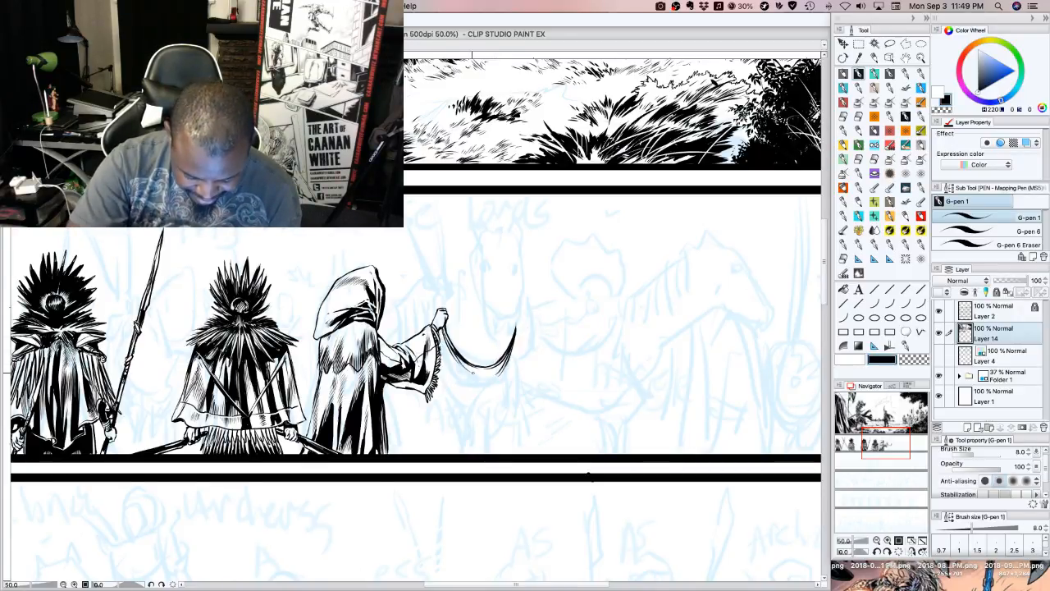
left_click_drag(473, 373, 447, 346)
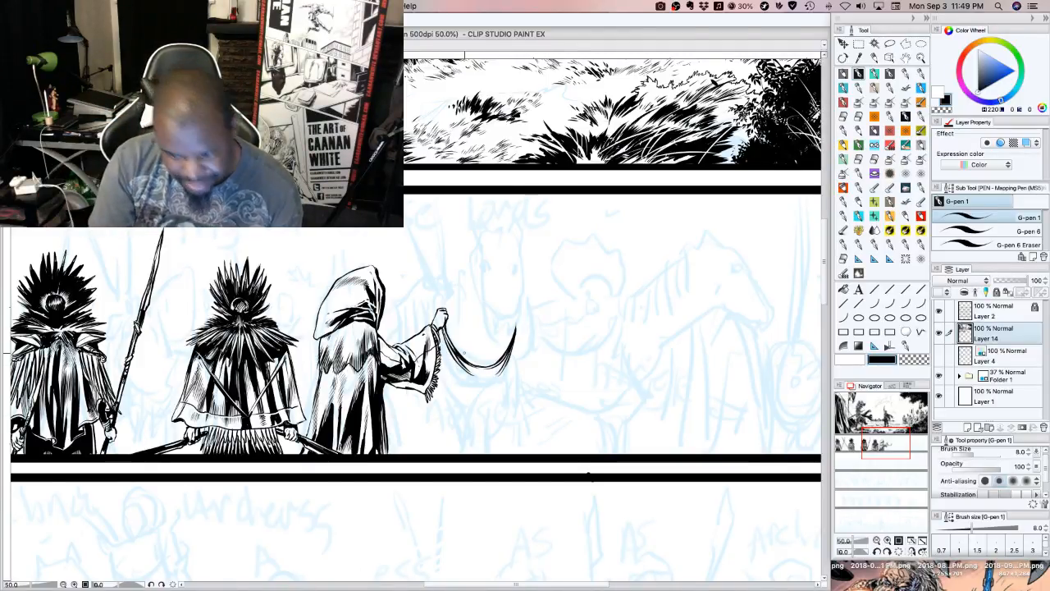
left_click_drag(478, 379, 502, 367)
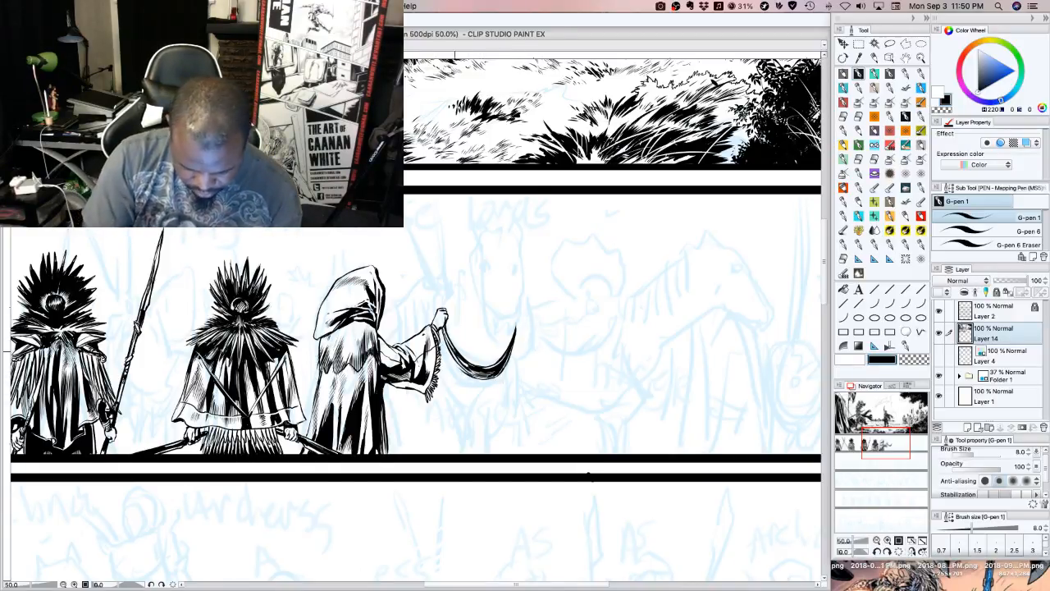
left_click_drag(451, 358, 482, 378)
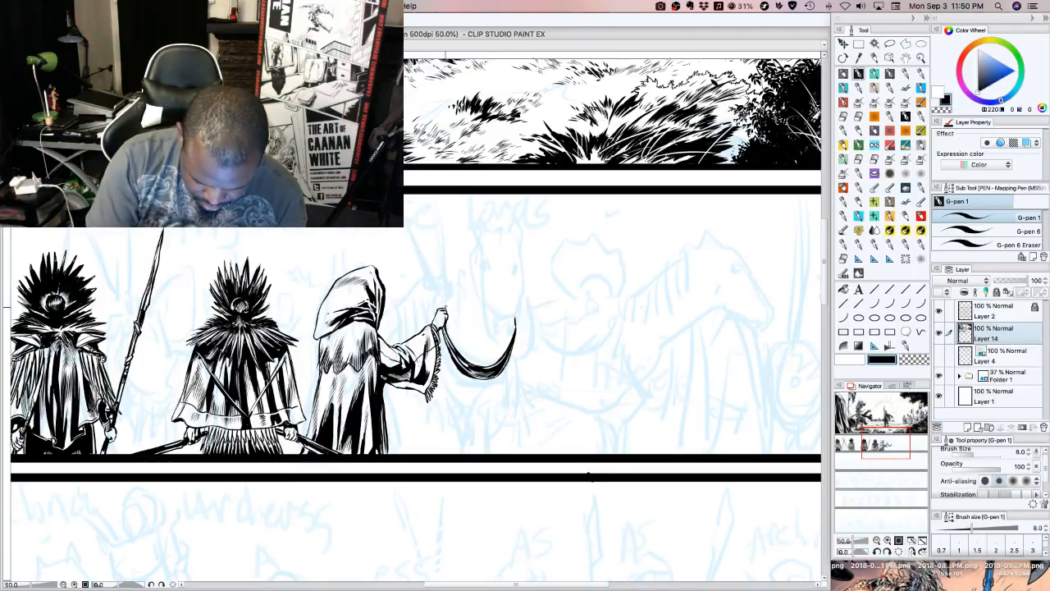
left_click_drag(445, 310, 460, 282)
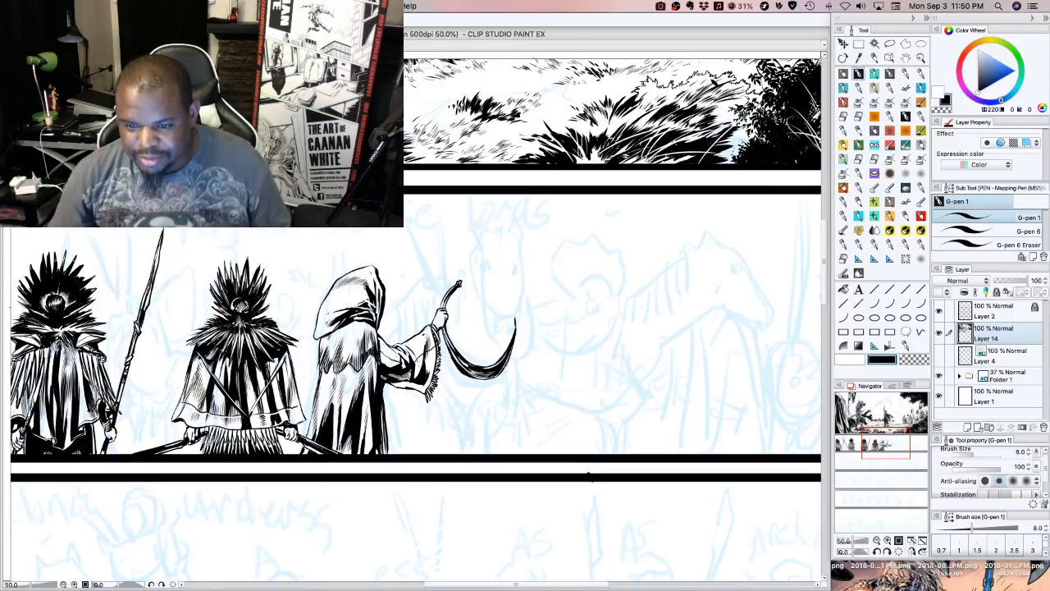
key("Tab")
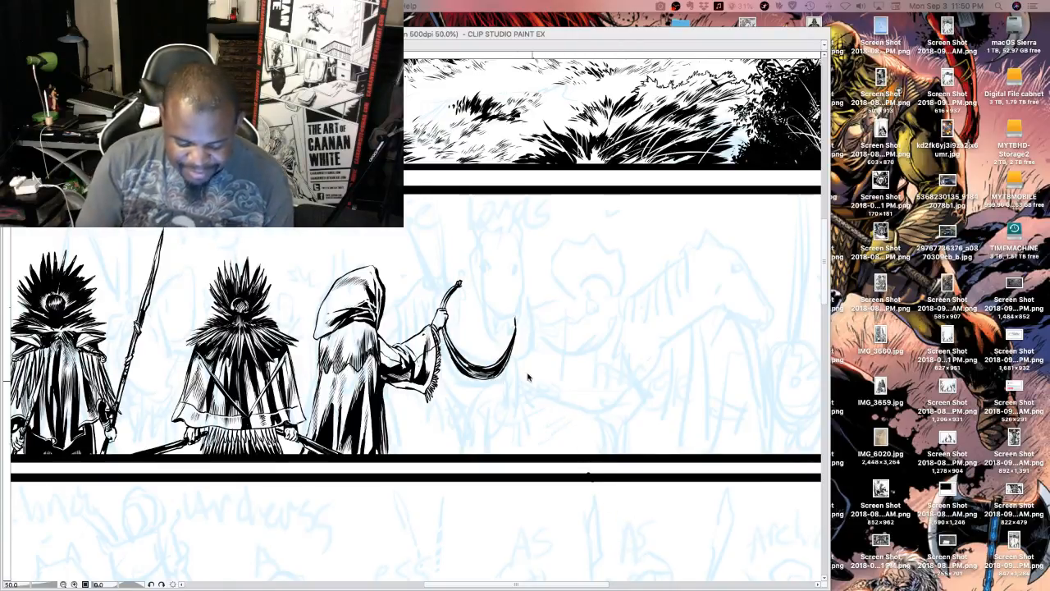
key("Tab")
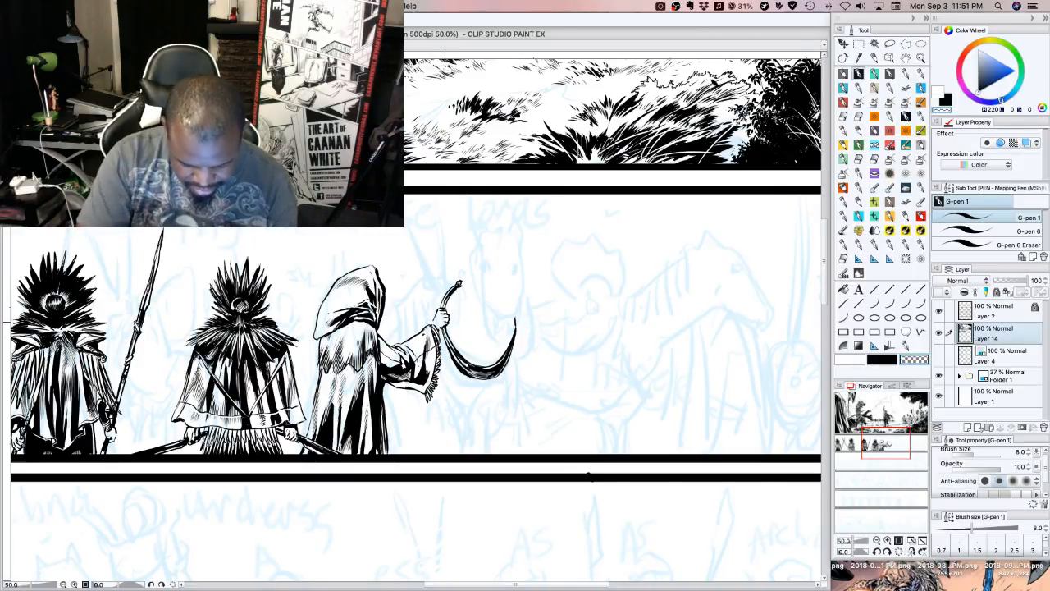
Clean up the sickle around the fist using transparent colour and retouch the top of its blade in black
key("c")
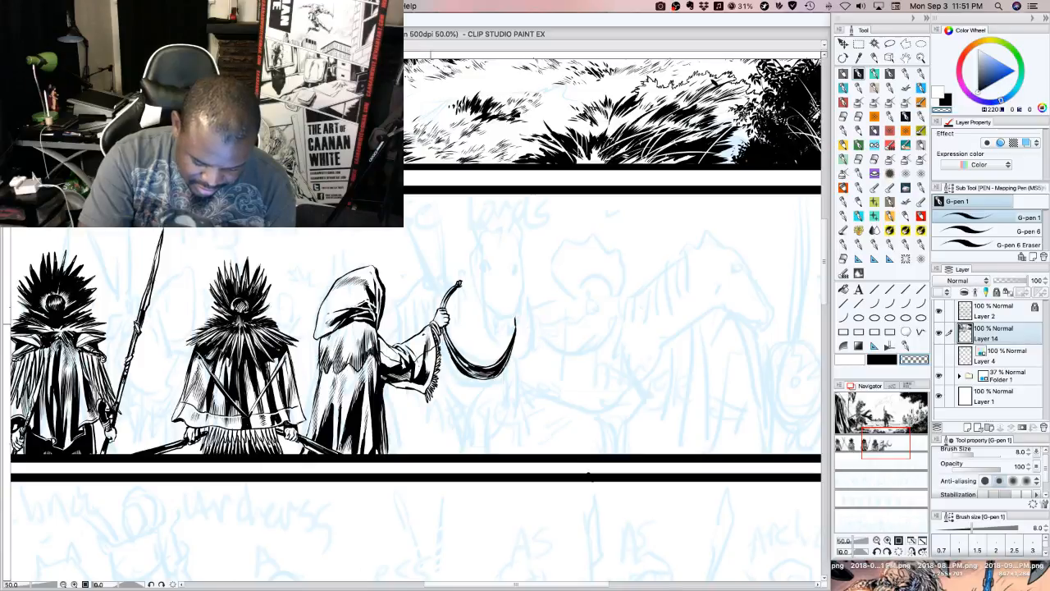
left_click(883, 359)
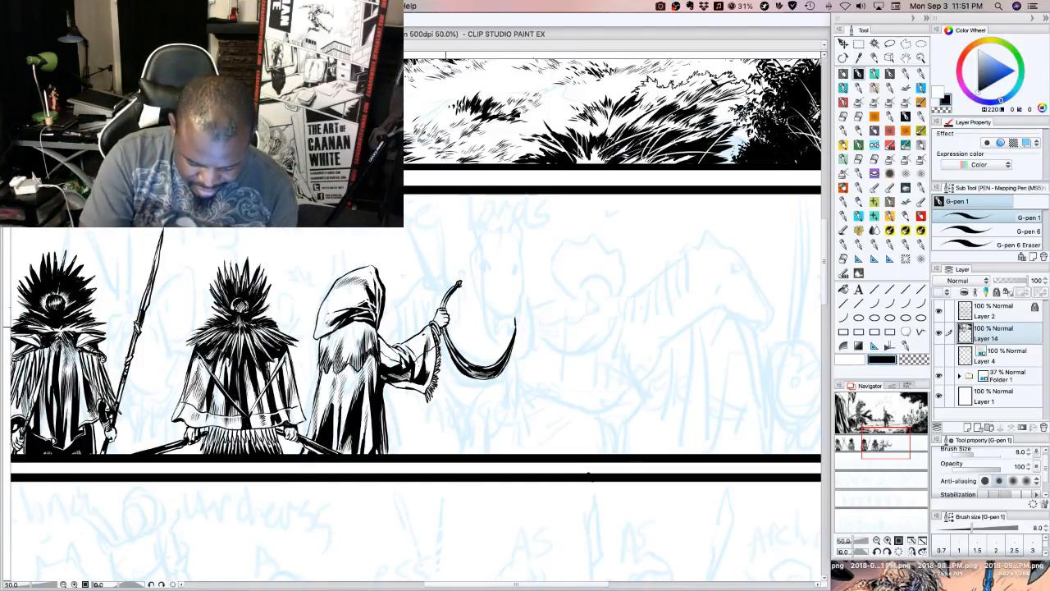
left_click_drag(448, 346, 447, 342)
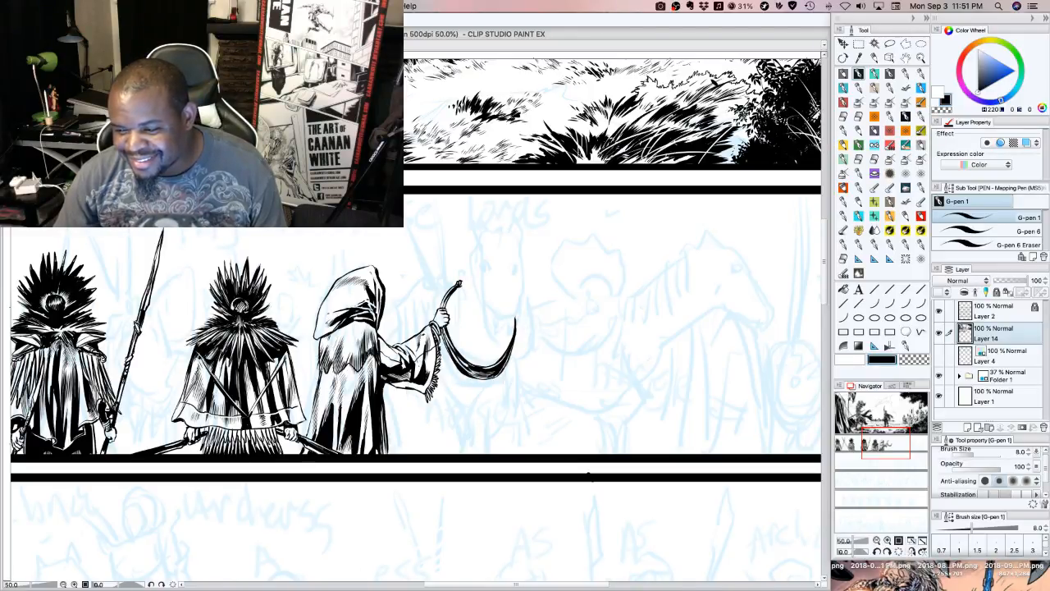
key("Tab")
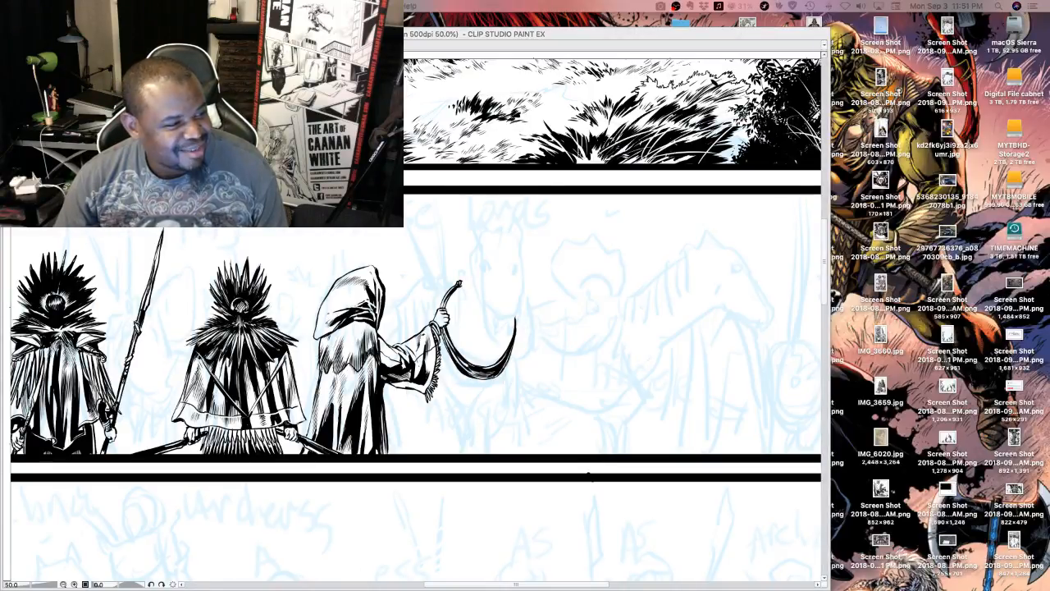
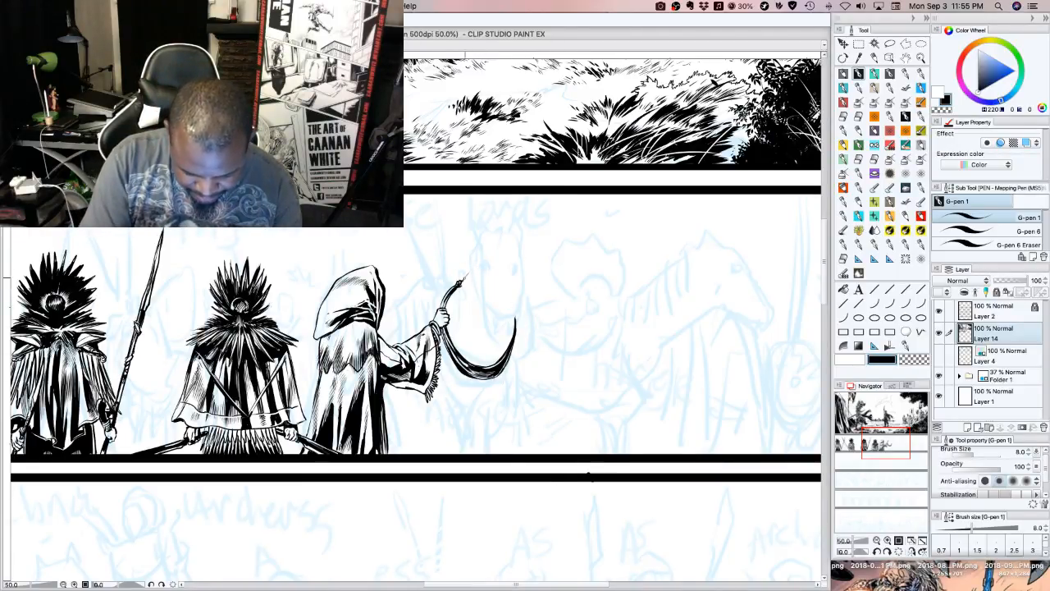
Extend a thin line above the raised fist and ink scalloped trim with a central ringed tassel beneath the black crescent
left_click_drag(465, 279, 482, 251)
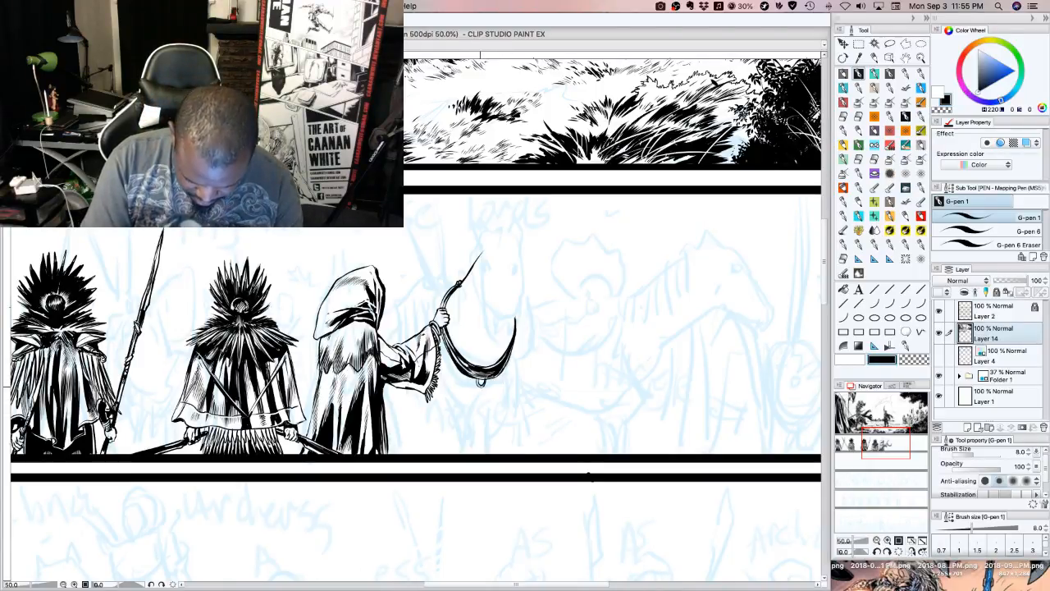
left_click_drag(485, 382, 500, 373)
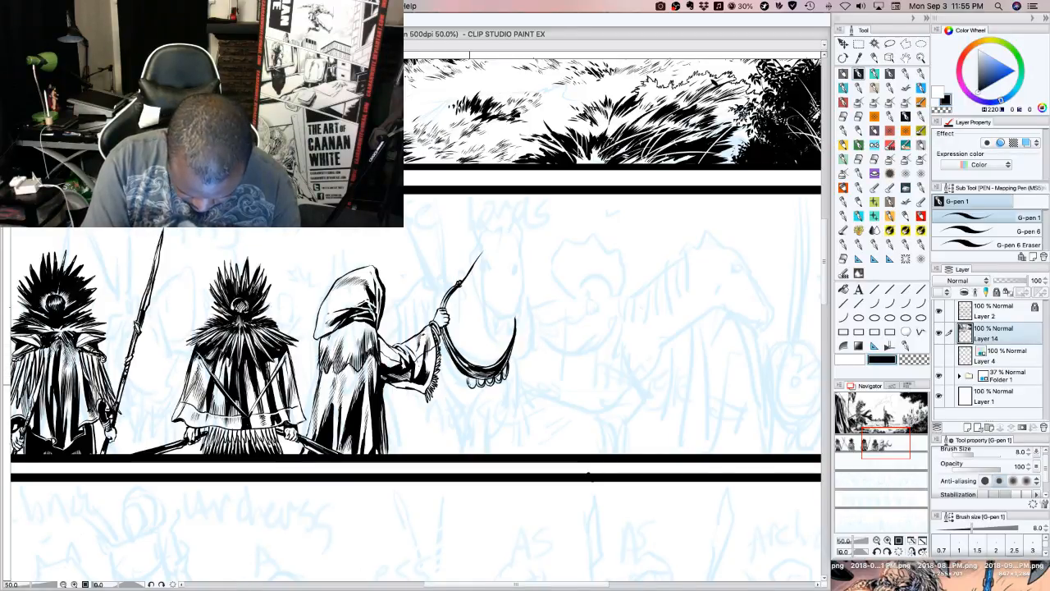
left_click_drag(470, 384, 448, 356)
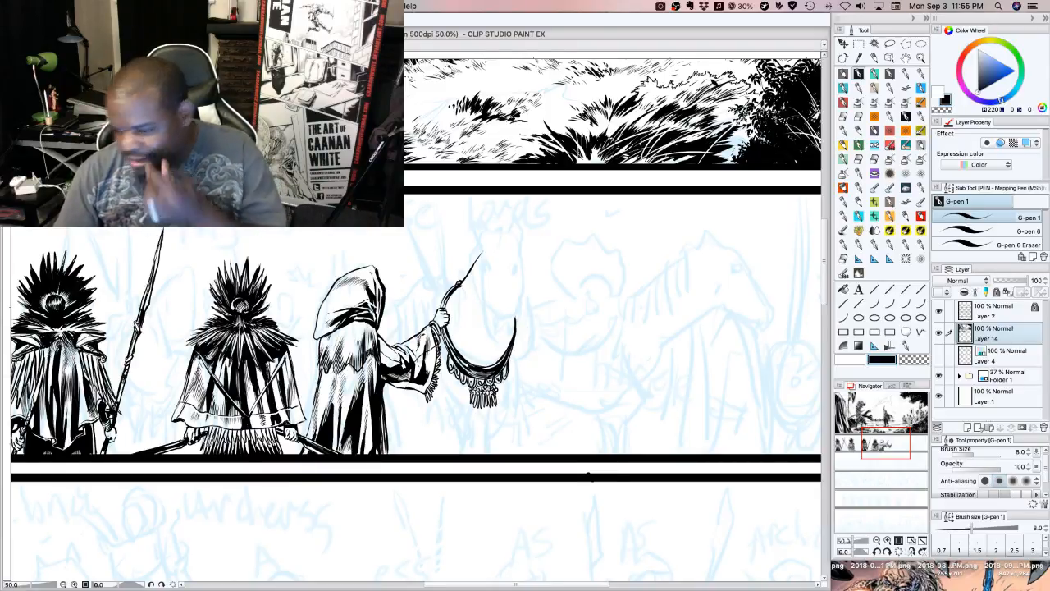
key("Tab")
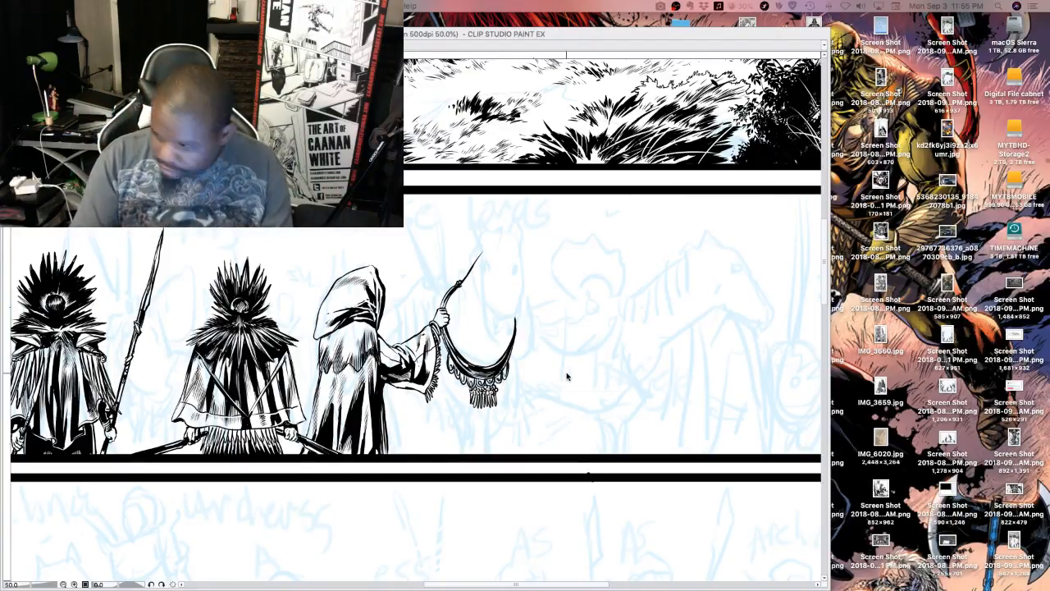
key("Tab")
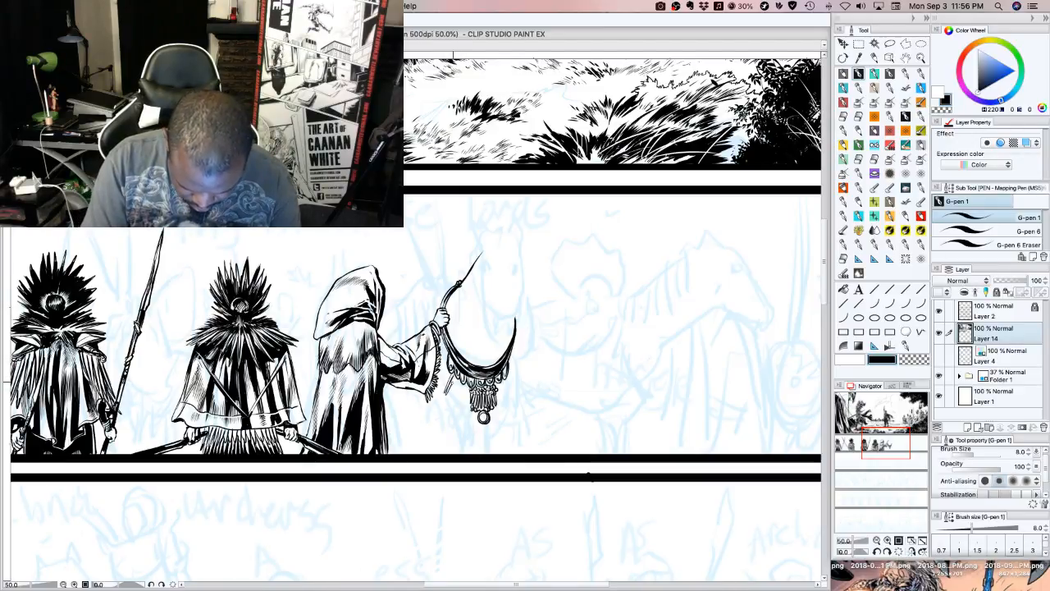
Add hanging fringe strokes along both sides of the crescent, flanking the central tassel from the sleeve cuff to the far tip
left_click_drag(453, 381, 448, 398)
mouse_move(456, 379)
left_mouse_down()
mouse_move(449, 404)
mouse_move(467, 413)
left_mouse_up()
mouse_move(502, 382)
left_mouse_down()
mouse_move(503, 406)
mouse_move(513, 381)
left_mouse_up()
mouse_move(518, 359)
left_mouse_down()
mouse_move(510, 379)
mouse_move(444, 391)
left_mouse_up()
left_click_drag(447, 368, 441, 382)
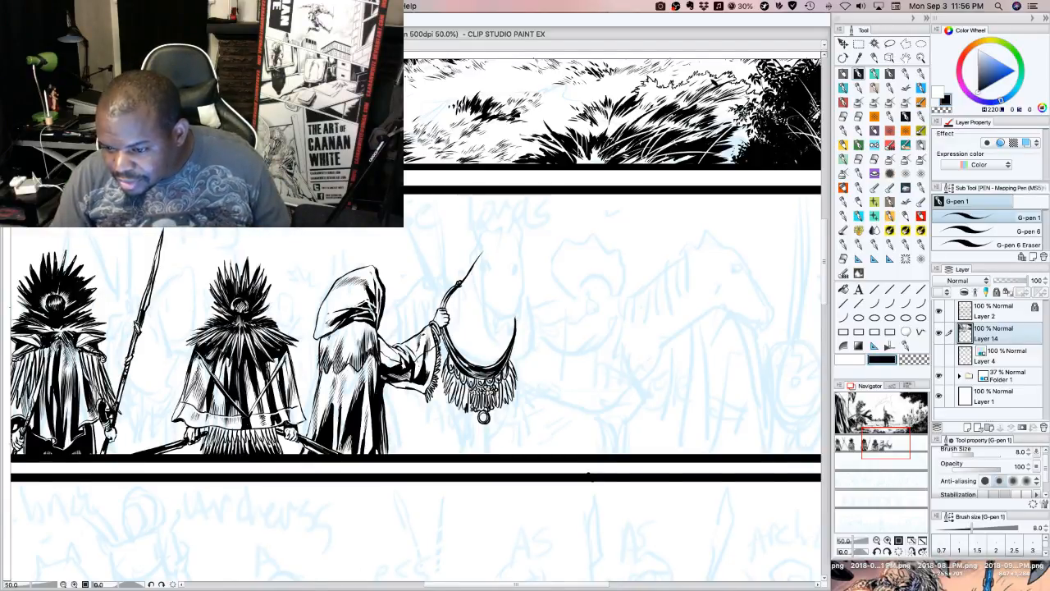
key("Tab")
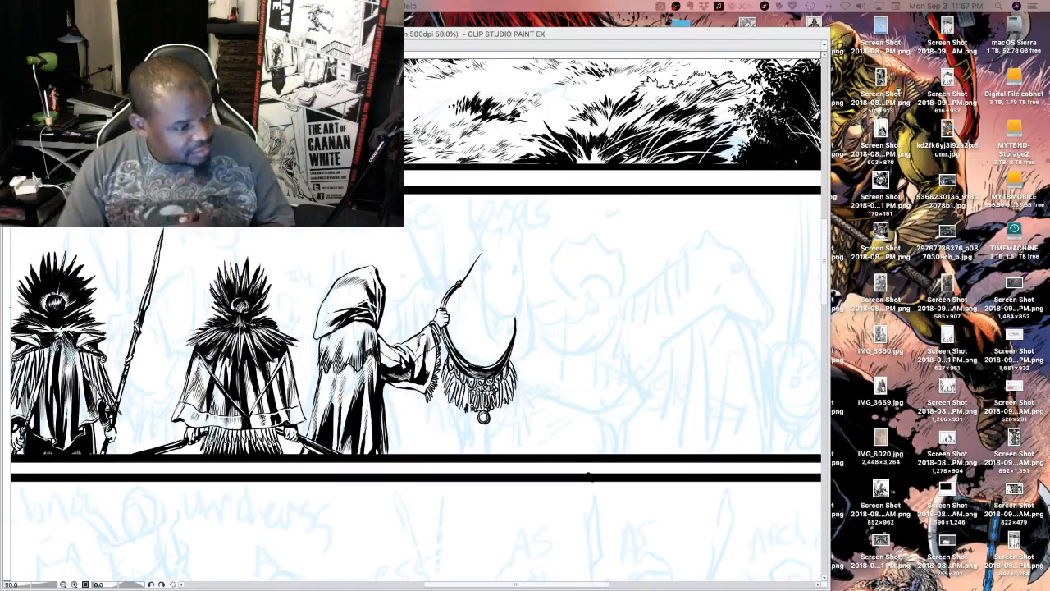
left_click(520, 419)
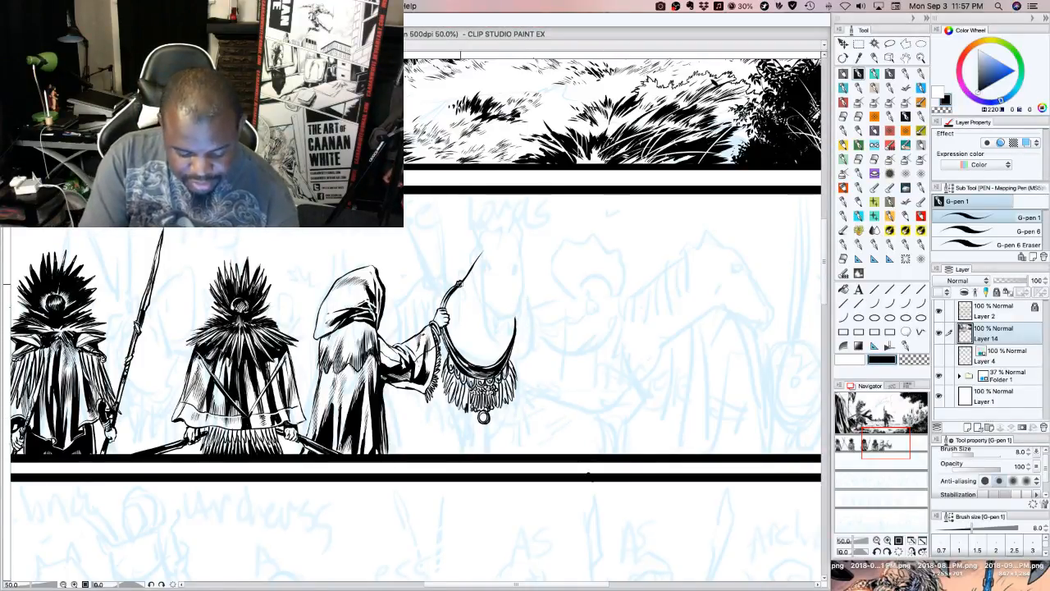
Erase the curved handle above the fist, ink a thin sweeping horse's neck line there instead and lengthen the crescent's far tip upward
left_click_drag(462, 284, 480, 256)
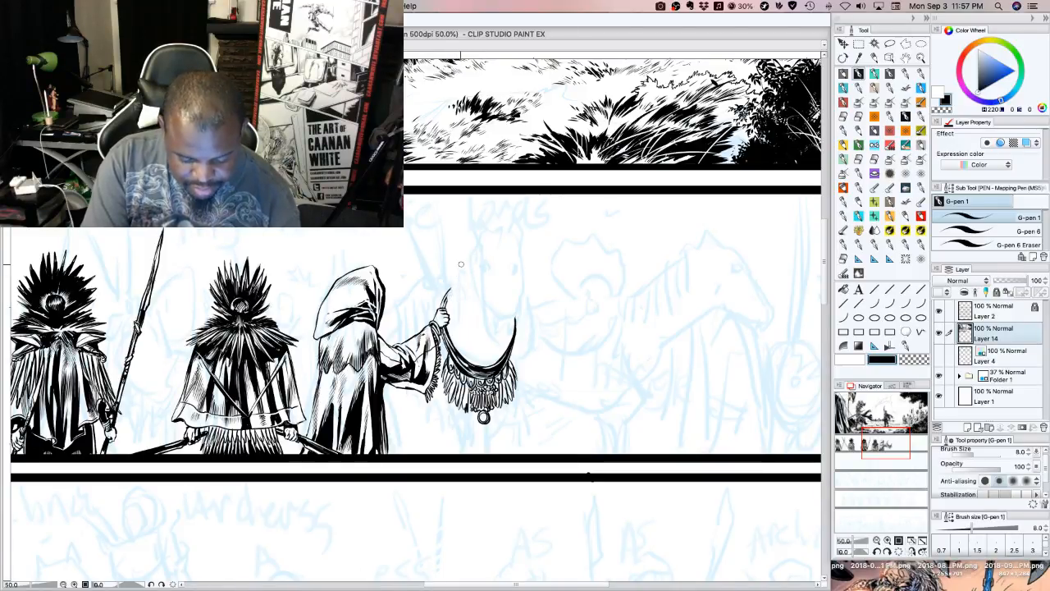
left_click_drag(447, 303, 476, 255)
left_click_drag(516, 326, 520, 296)
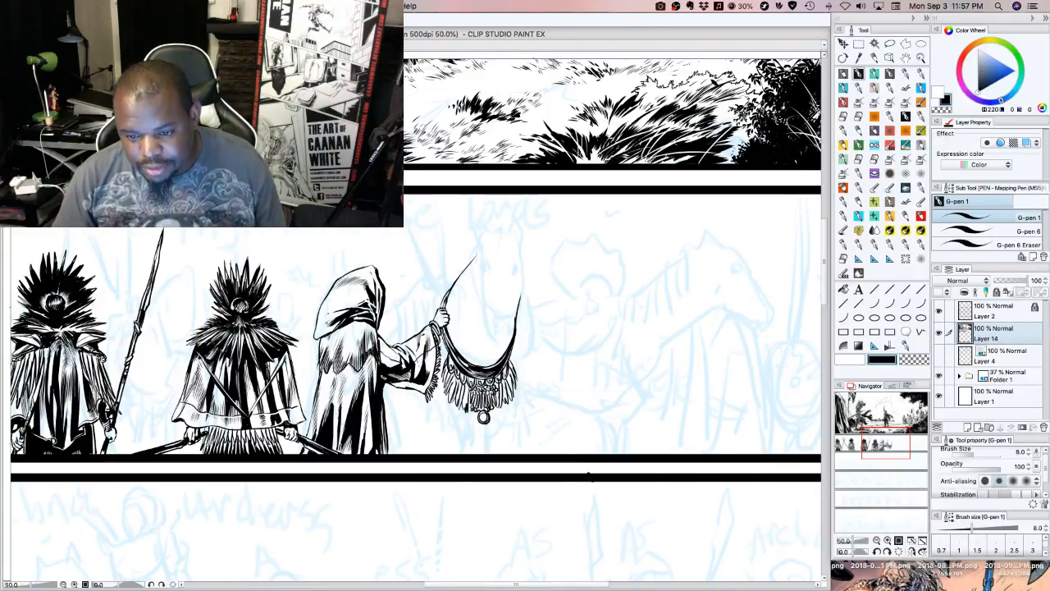
key("Tab")
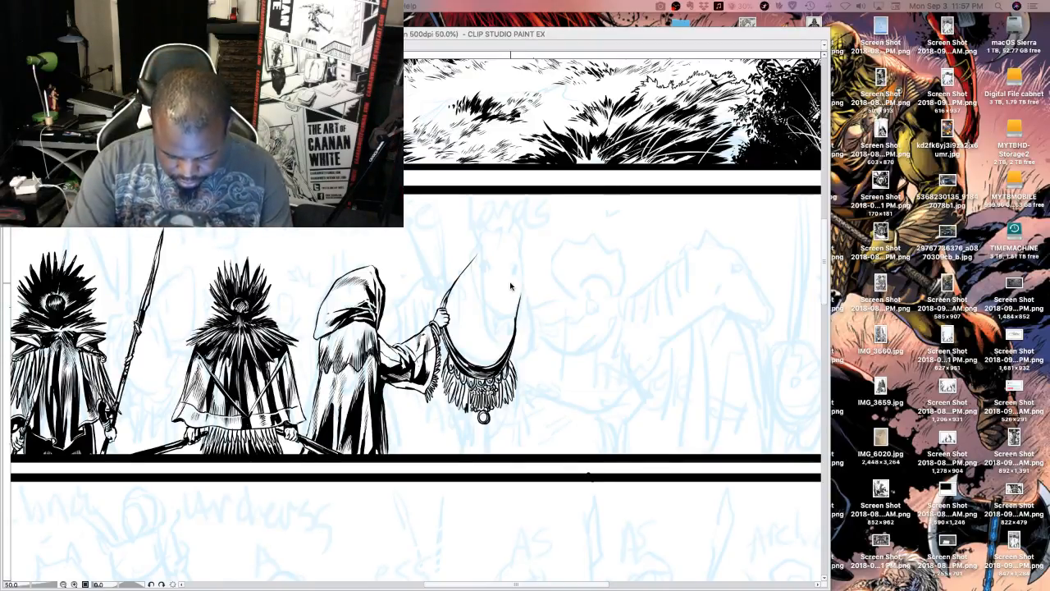
key("Tab")
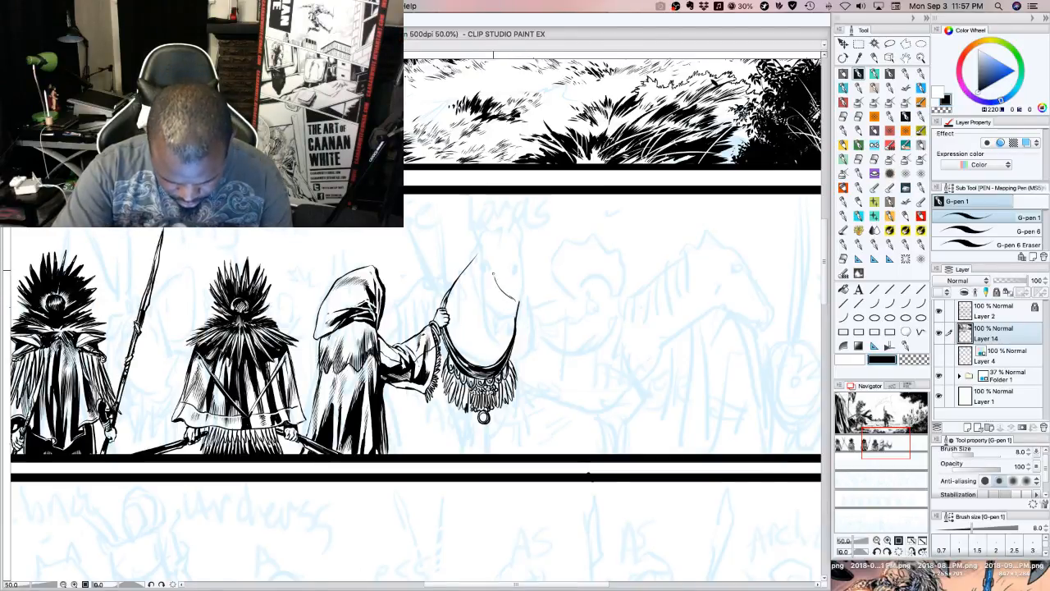
Ink the horse's jaw line curving down toward the crescent's far tip, trimming the tip and correcting the line's lower end
mouse_move(493, 275)
left_mouse_down()
mouse_move(495, 258)
mouse_move(518, 306)
left_mouse_up()
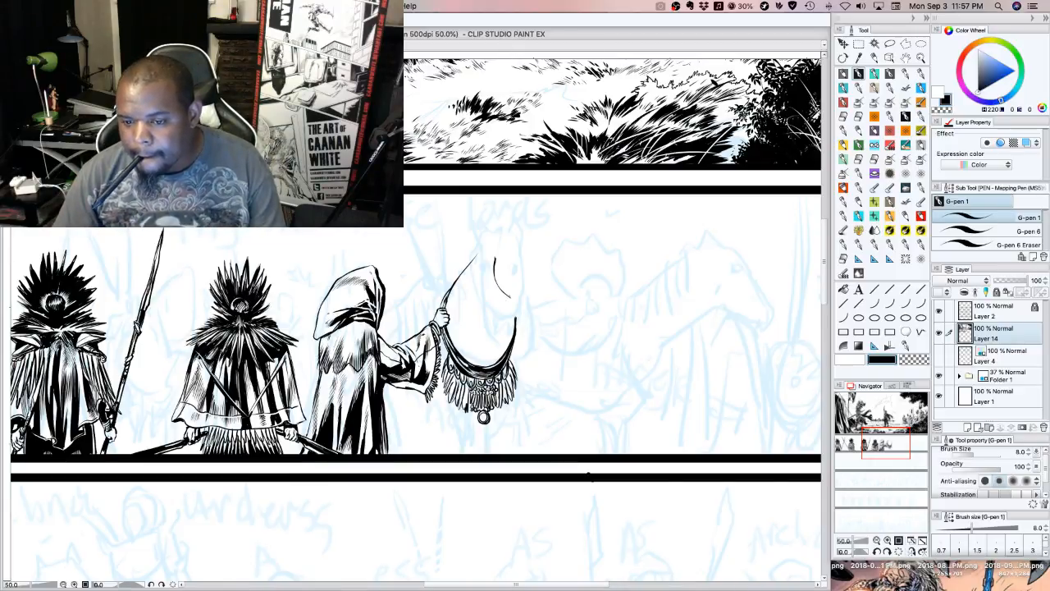
key("Tab")
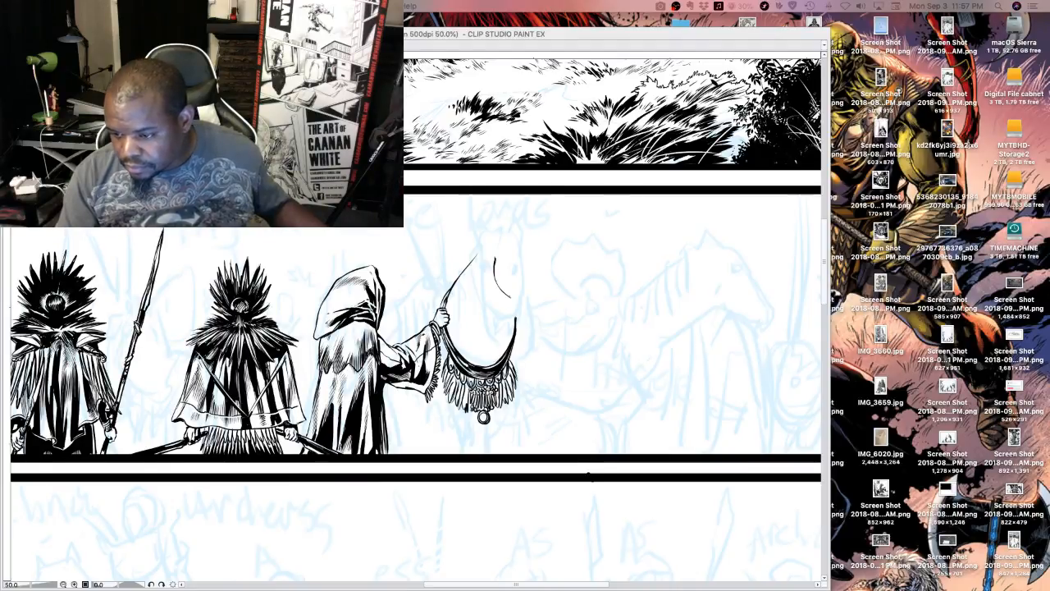
key("Tab")
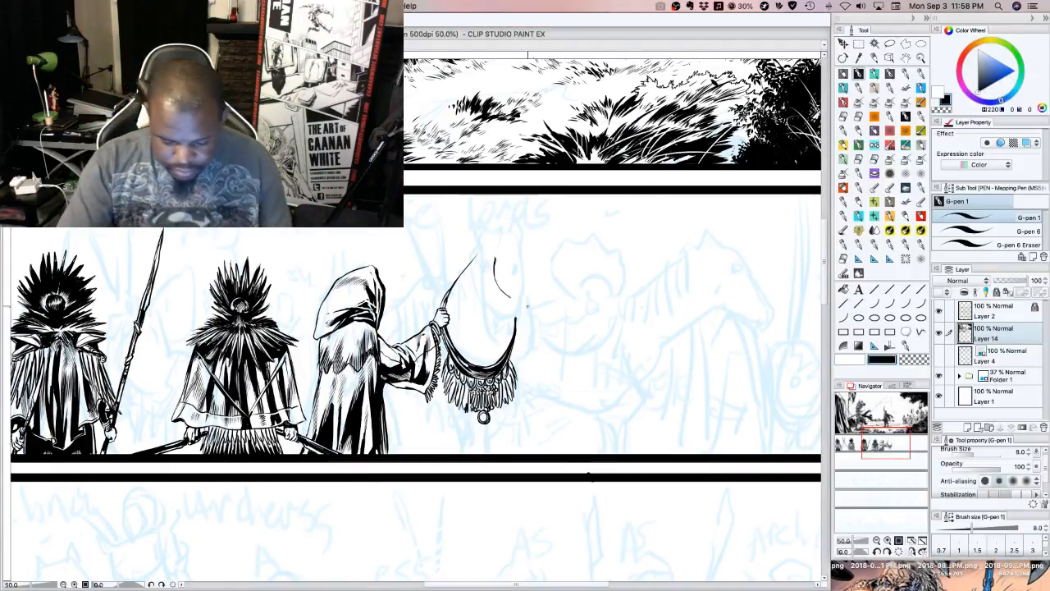
left_click_drag(514, 295, 508, 300)
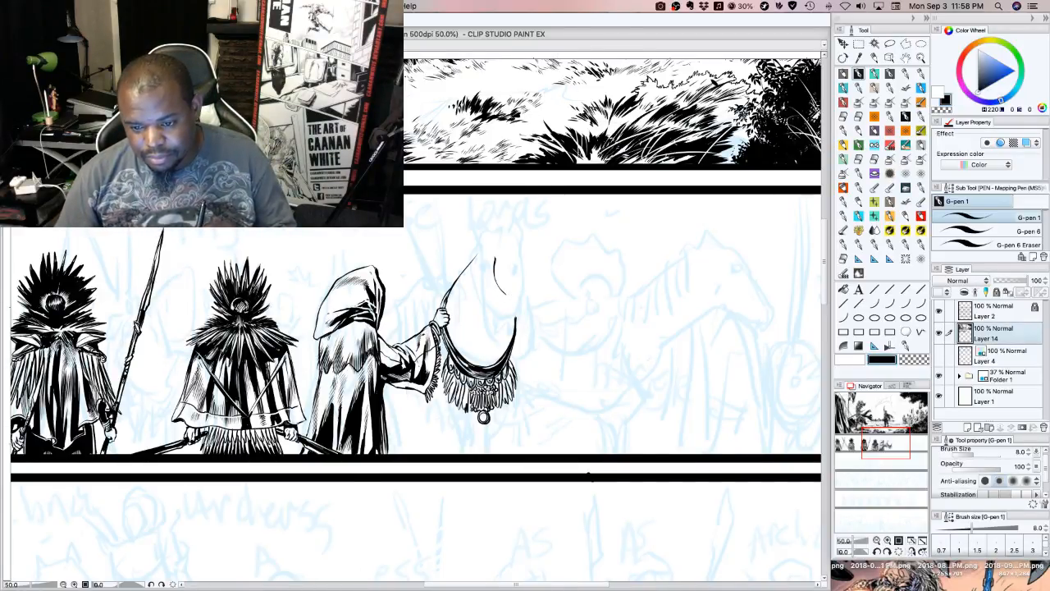
key("Tab")
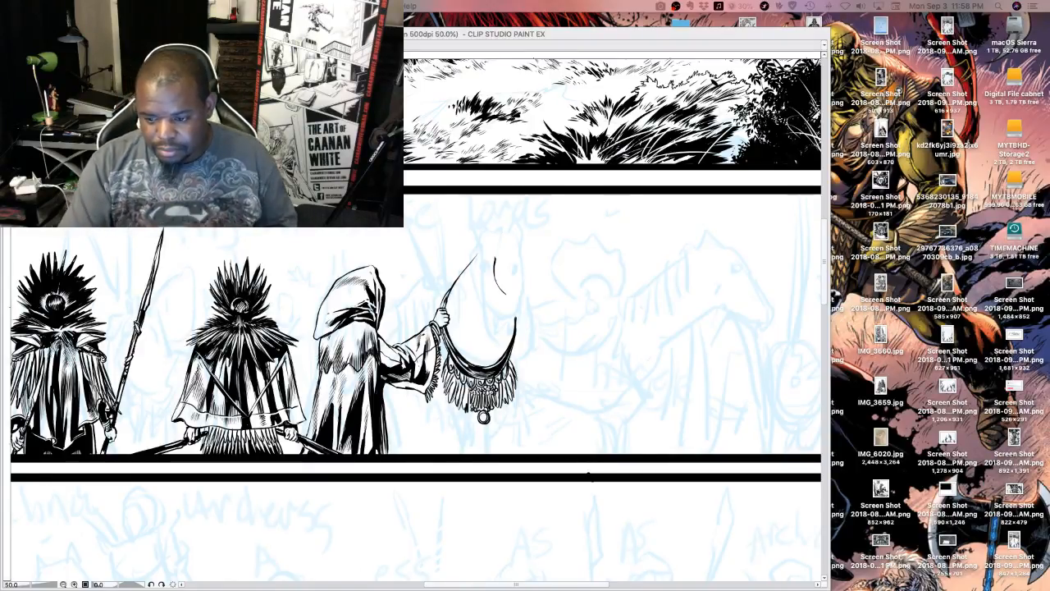
key("Tab")
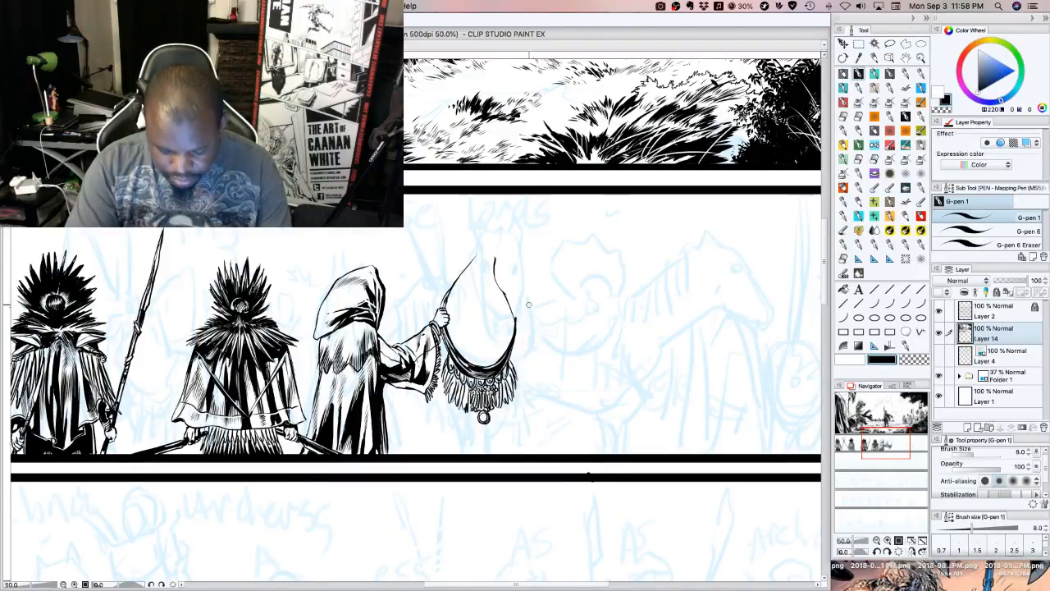
key("super+z")
key("super+z")
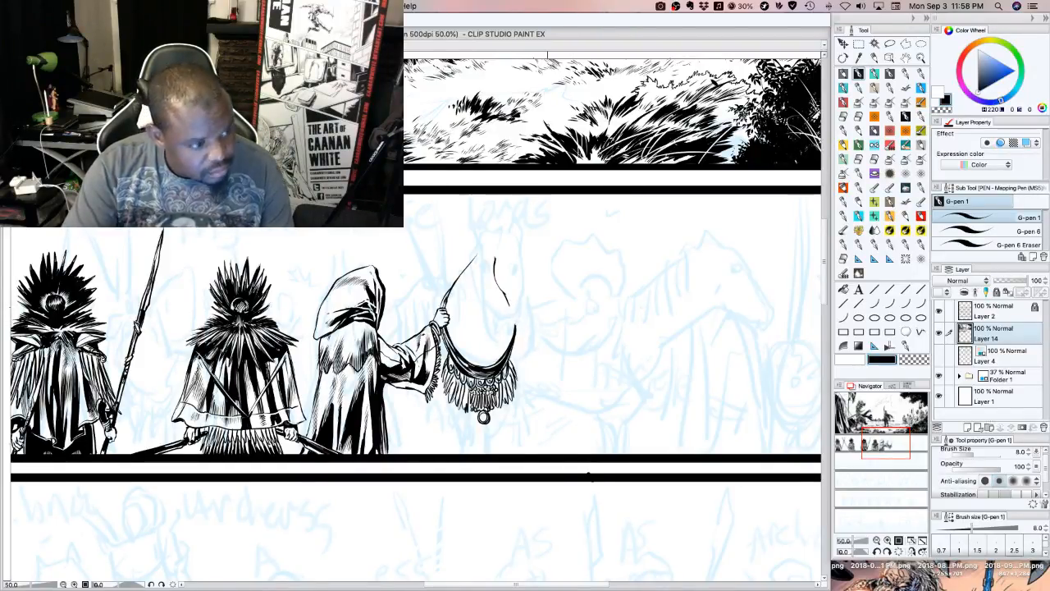
Ink the horse's chin and the front edge of its face up to the brow, undoing a trial extension of the neck line
left_click_drag(509, 307, 525, 331)
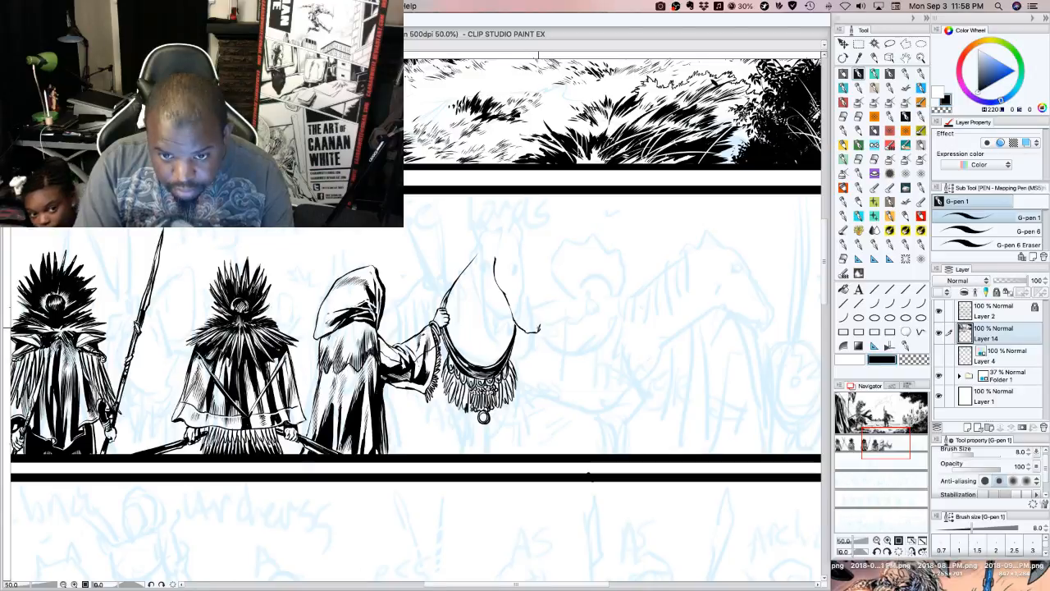
left_click_drag(540, 330, 544, 253)
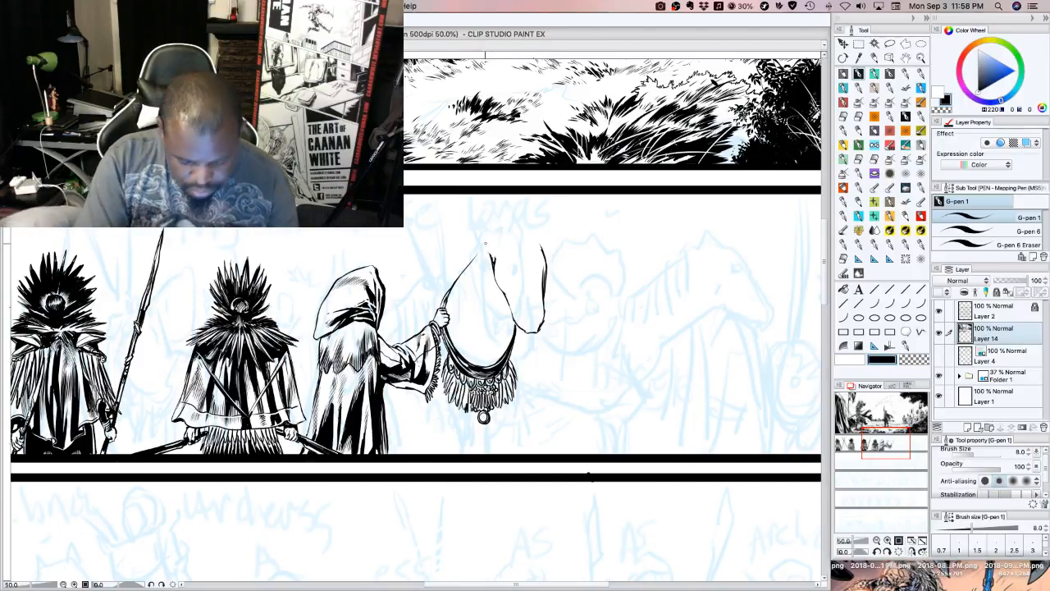
left_click_drag(476, 256, 497, 231)
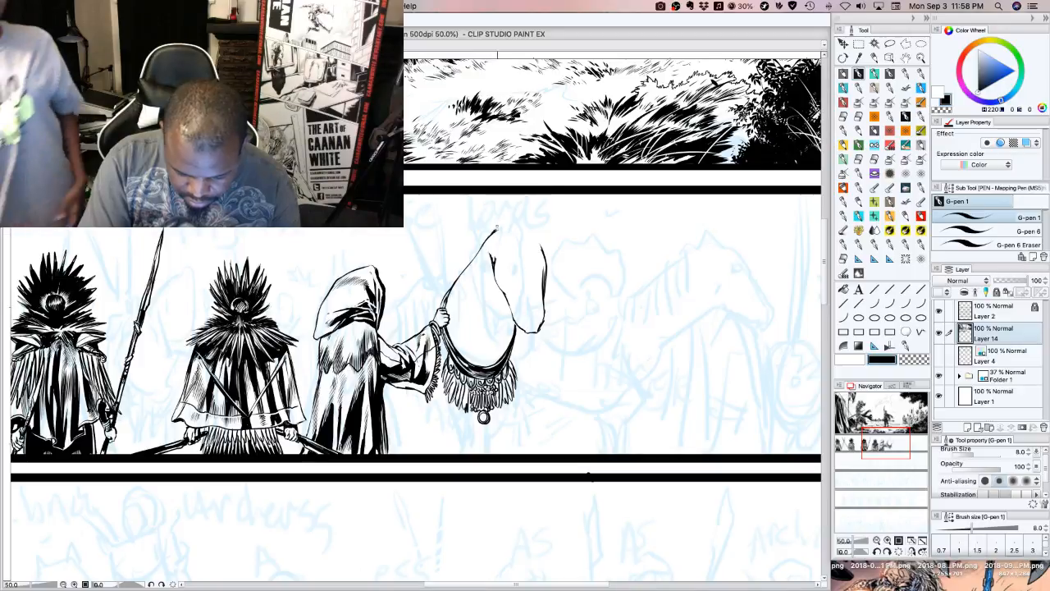
key("ctrl+z")
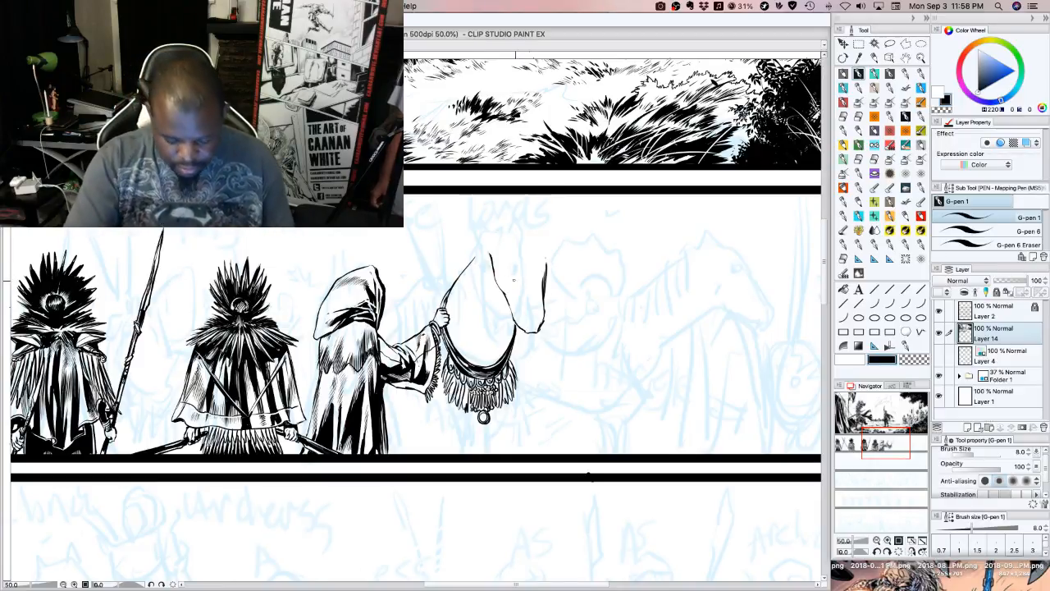
left_click_drag(546, 260, 545, 294)
mouse_move(549, 253)
left_mouse_down()
mouse_move(544, 315)
mouse_move(546, 282)
left_mouse_up()
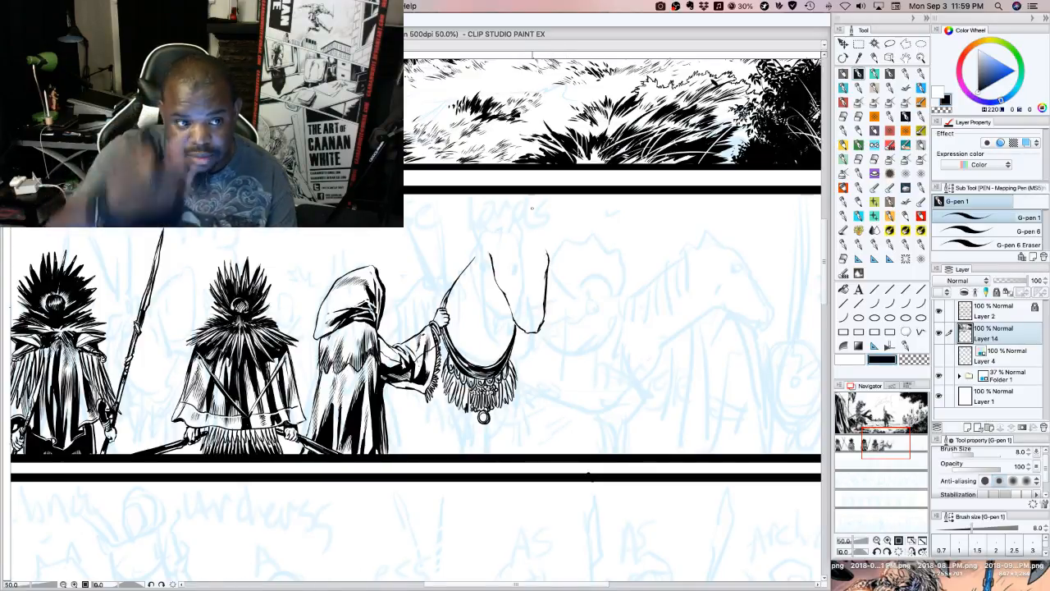
left_click_drag(543, 241, 548, 259)
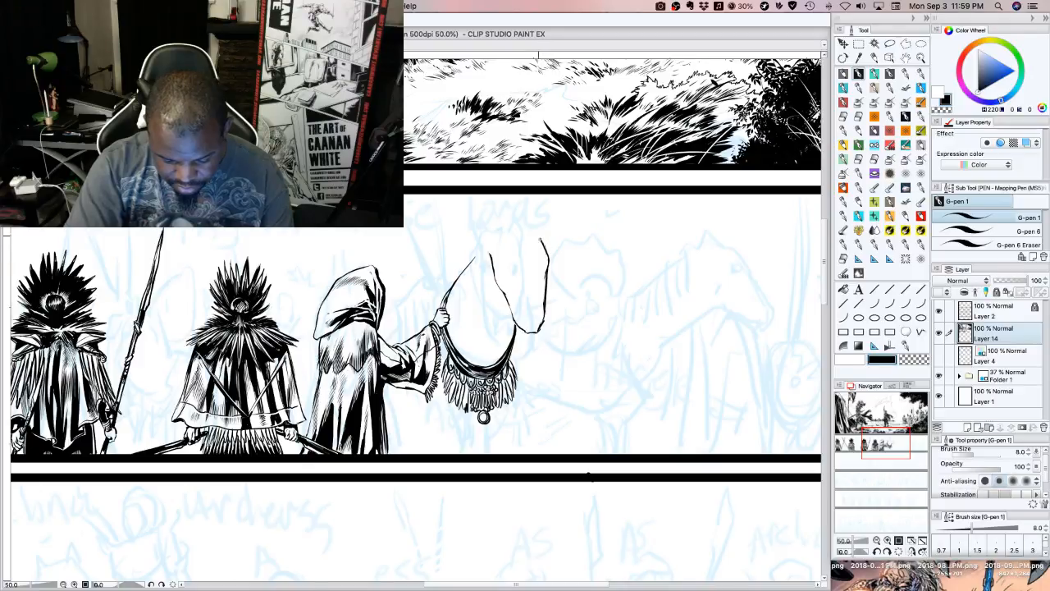
Remove the neck line above the fist and redraw it as a fuller curve up to the ear's base, with hatching inside the neck
key("super+z")
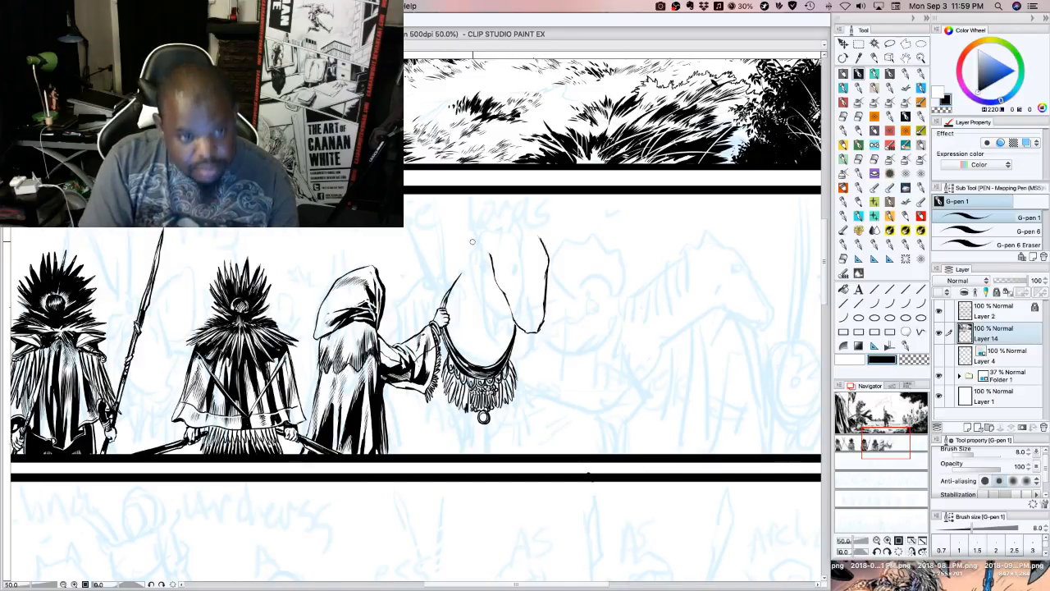
key("super+z")
key("super+z")
key("super+z")
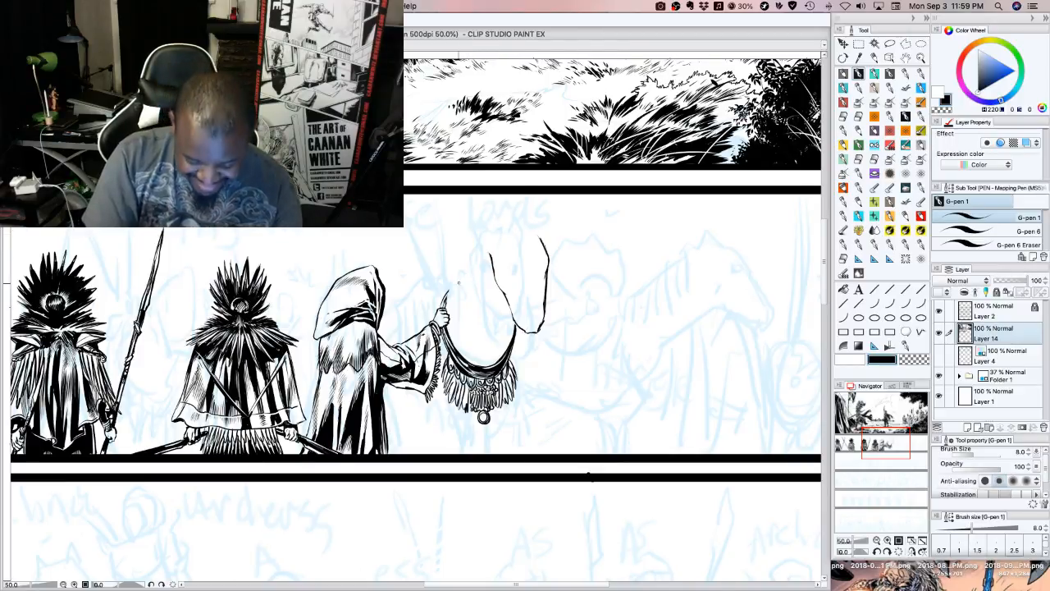
left_click_drag(446, 306, 456, 276)
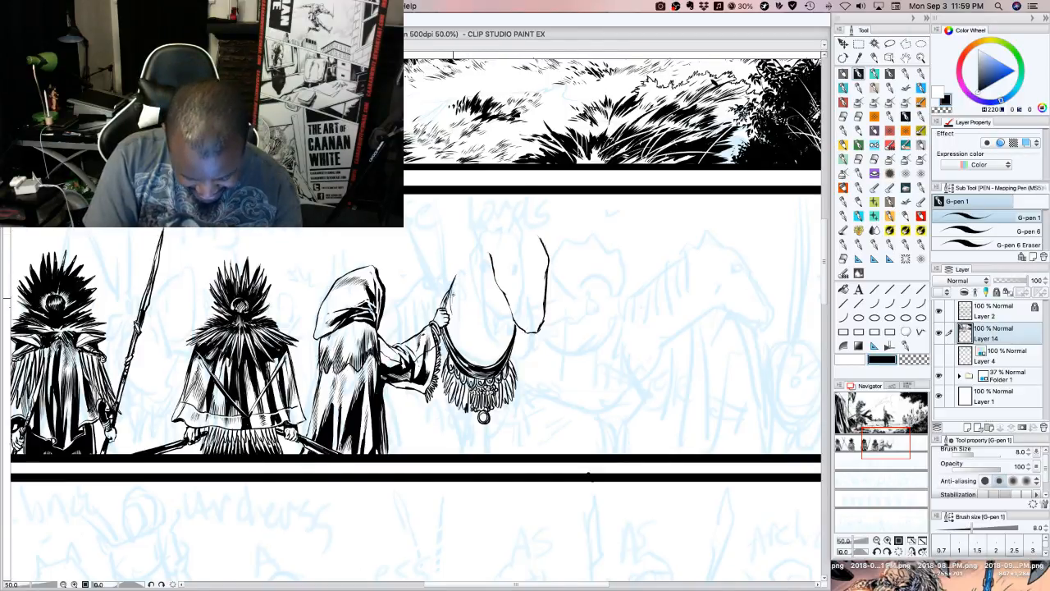
mouse_move(454, 326)
left_mouse_down()
mouse_move(461, 283)
mouse_move(471, 289)
mouse_move(463, 254)
mouse_move(493, 223)
left_mouse_up()
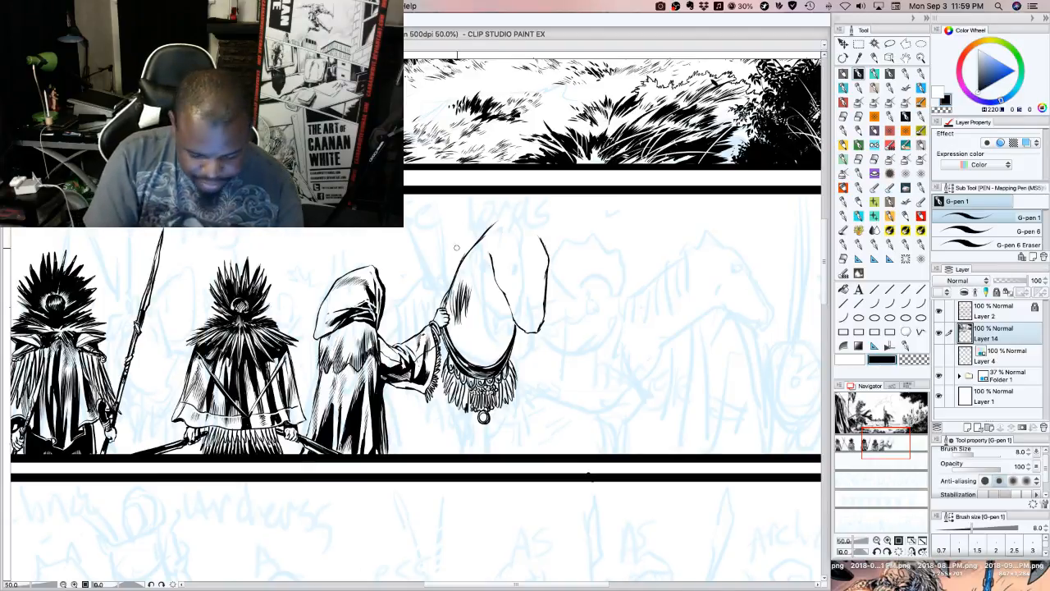
key("ctrl+z")
key("ctrl+z")
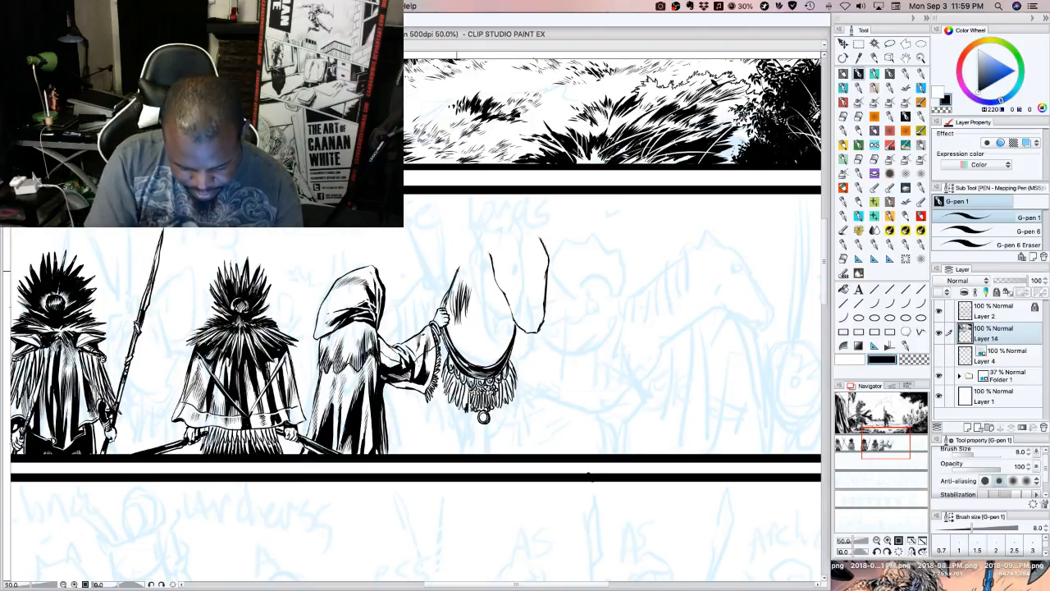
left_click_drag(456, 276, 492, 232)
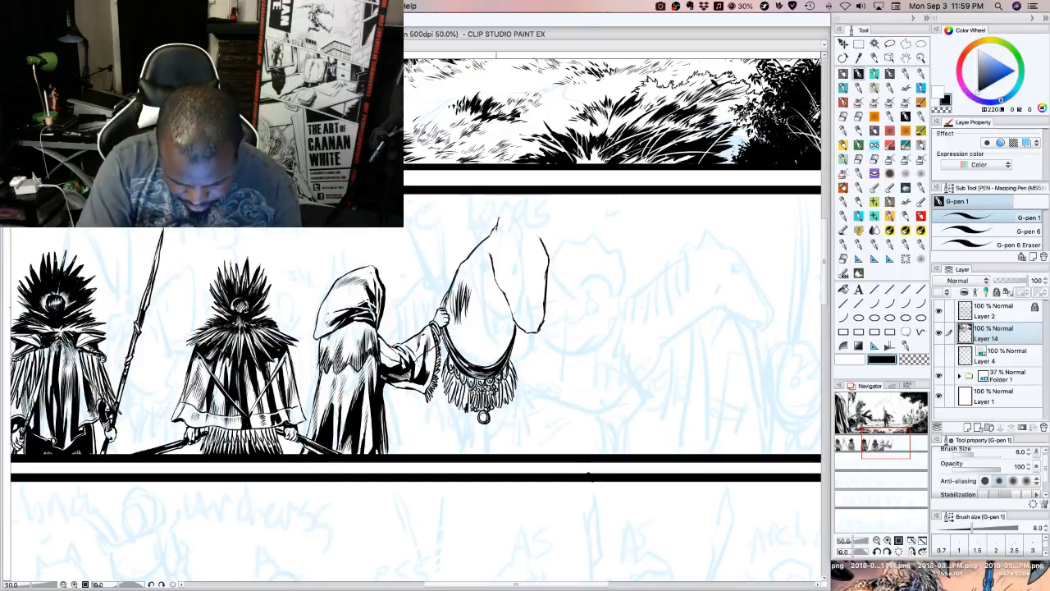
Ink a pointed ear at the top of the horse's neck and redraw the muzzle and the front edge of the face
left_click_drag(497, 220, 507, 200)
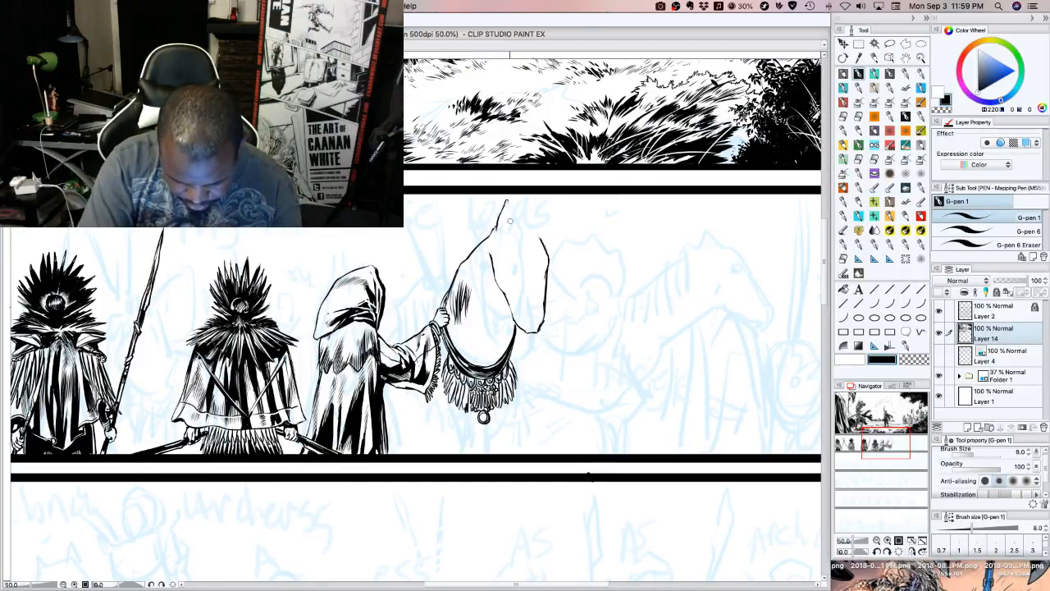
key("super+z")
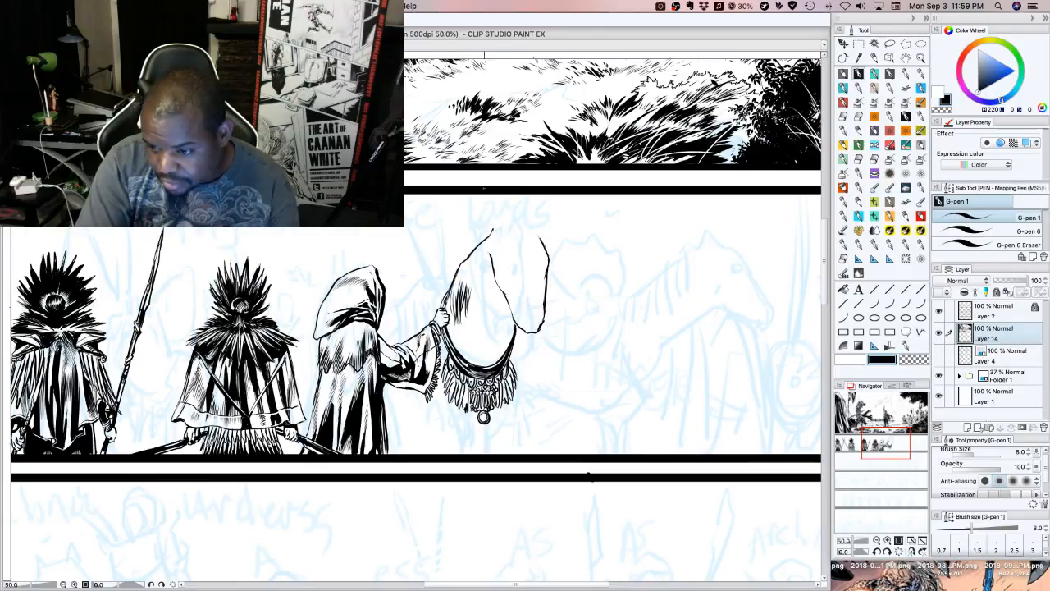
mouse_move(492, 233)
left_mouse_down()
mouse_move(507, 226)
mouse_move(502, 207)
mouse_move(498, 228)
mouse_move(548, 290)
left_mouse_up()
left_click_drag(538, 236, 545, 255)
mouse_move(546, 301)
left_mouse_down()
mouse_move(541, 327)
mouse_move(517, 327)
mouse_move(512, 308)
left_mouse_up()
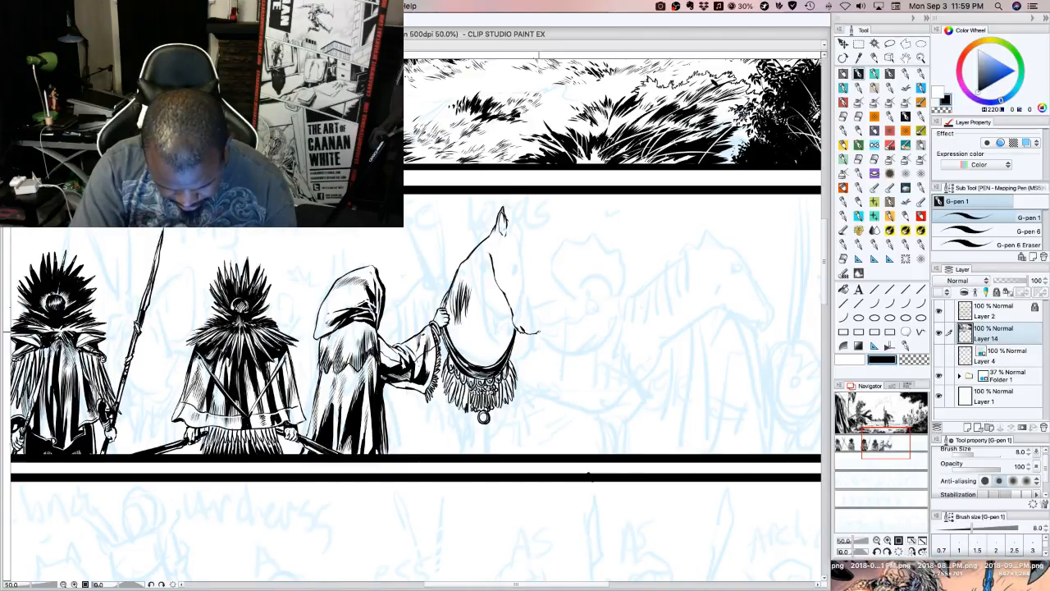
left_click_drag(538, 333, 541, 241)
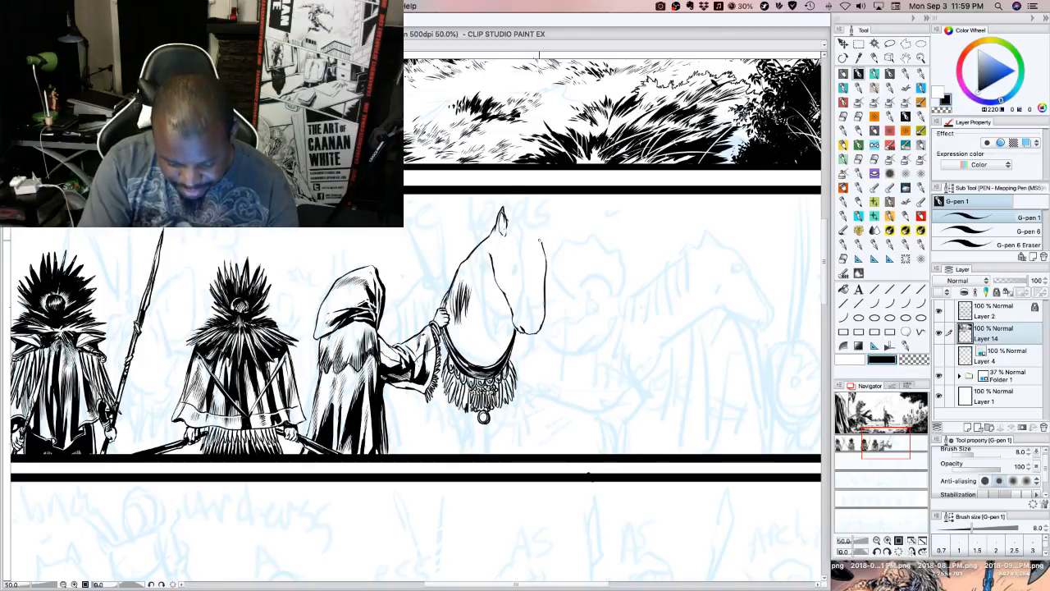
Ink the horse's far ear, then replace the near ear with a redrawn one, joining the two across the poll and retouching the cheek line
mouse_move(542, 243)
left_mouse_down()
mouse_move(545, 213)
mouse_move(534, 229)
left_mouse_up()
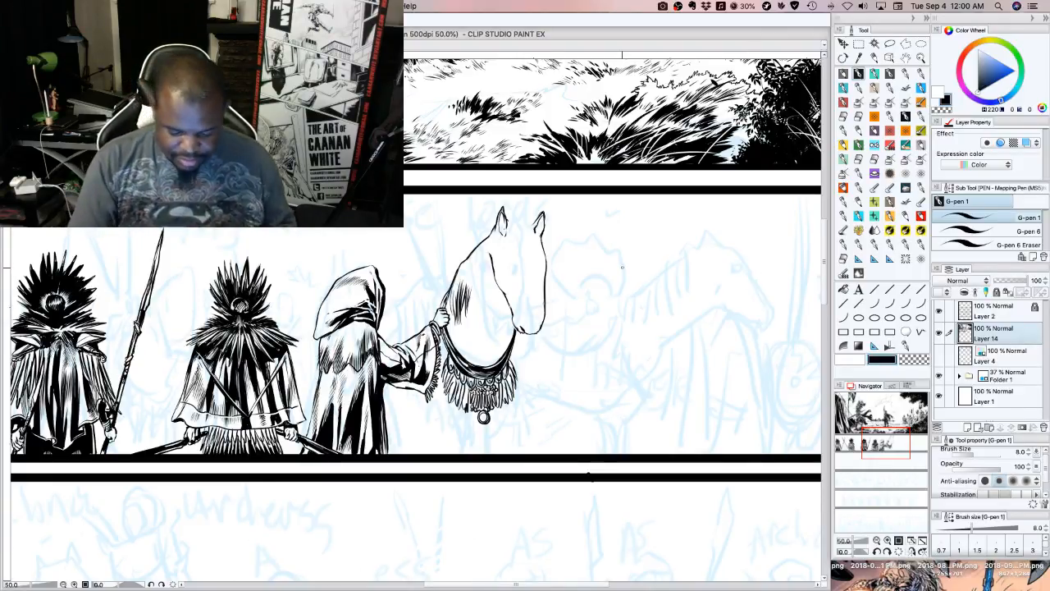
key("super+z")
key("super+z")
key("super+z")
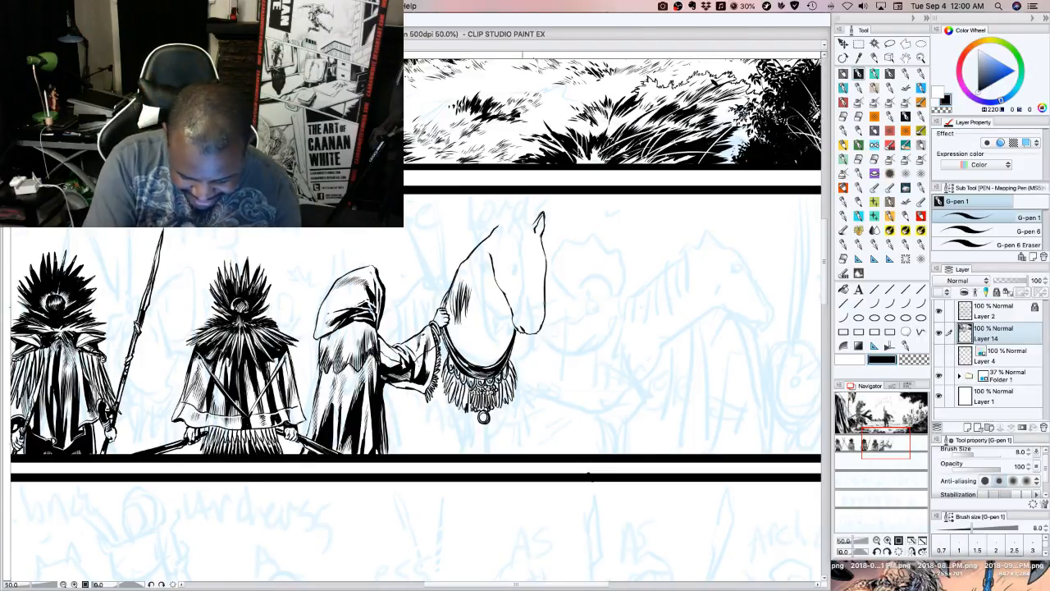
mouse_move(500, 230)
left_mouse_down()
mouse_move(512, 205)
mouse_move(512, 235)
left_mouse_up()
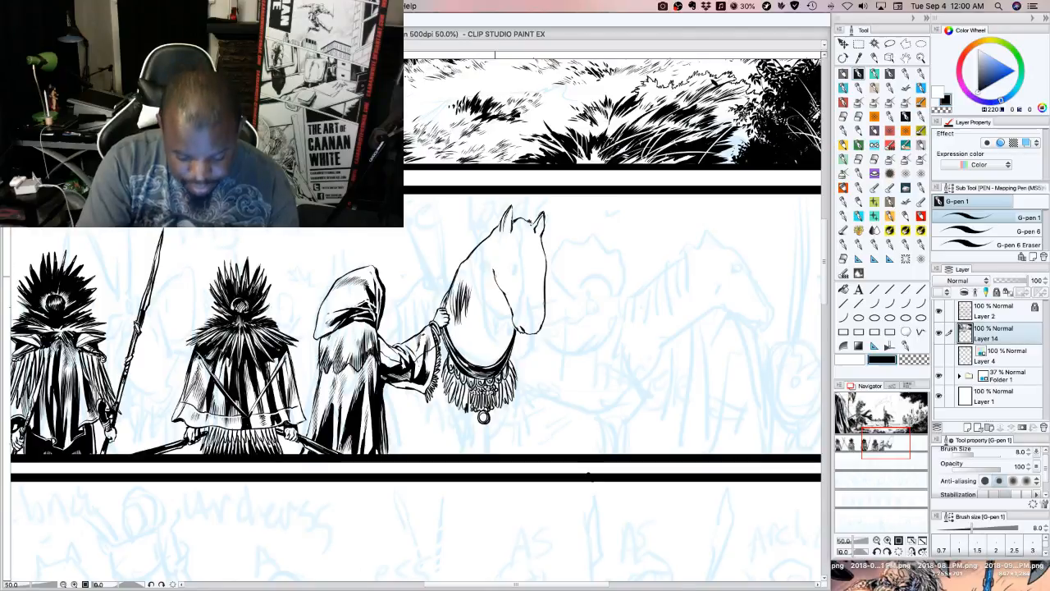
left_click_drag(493, 252, 492, 263)
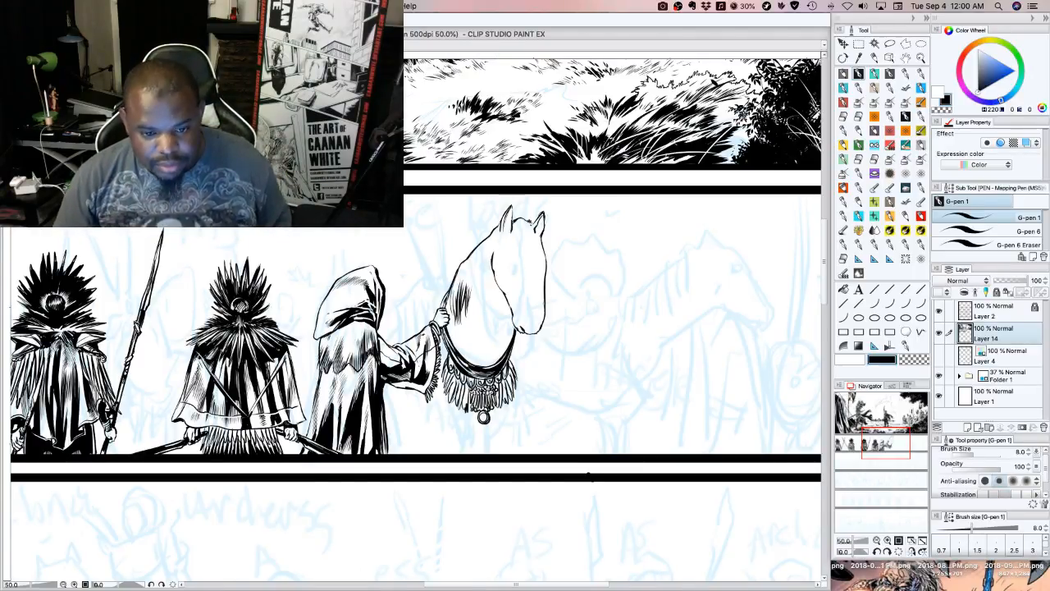
Rework the neck edge above the fist and ink a long lock down the neck ending in a beaded, ringed ornament
key("Tab")
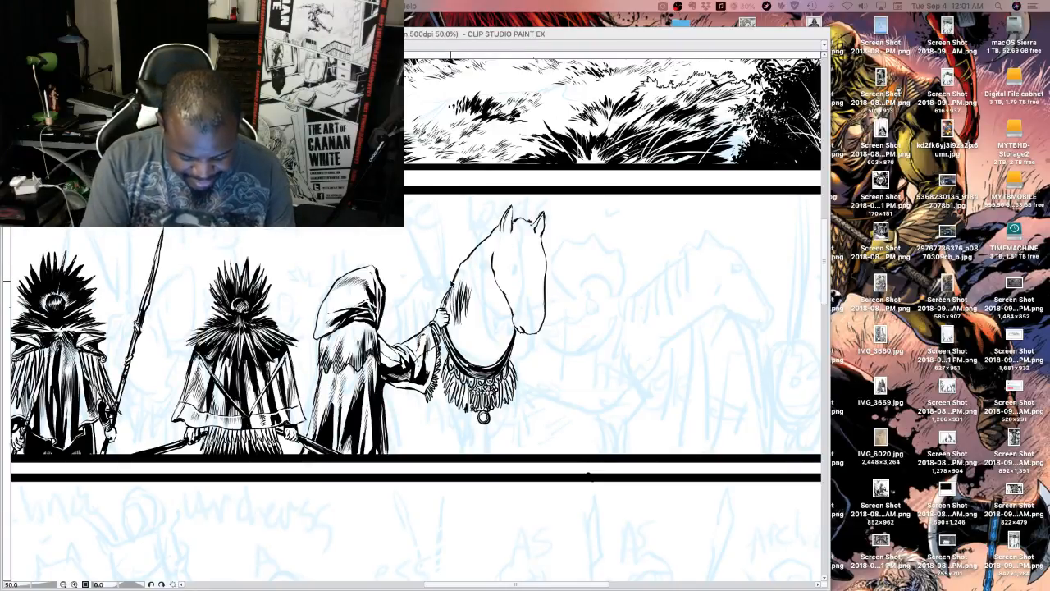
key("Tab")
mouse_move(450, 300)
left_mouse_down()
mouse_move(453, 280)
mouse_move(447, 299)
left_mouse_up()
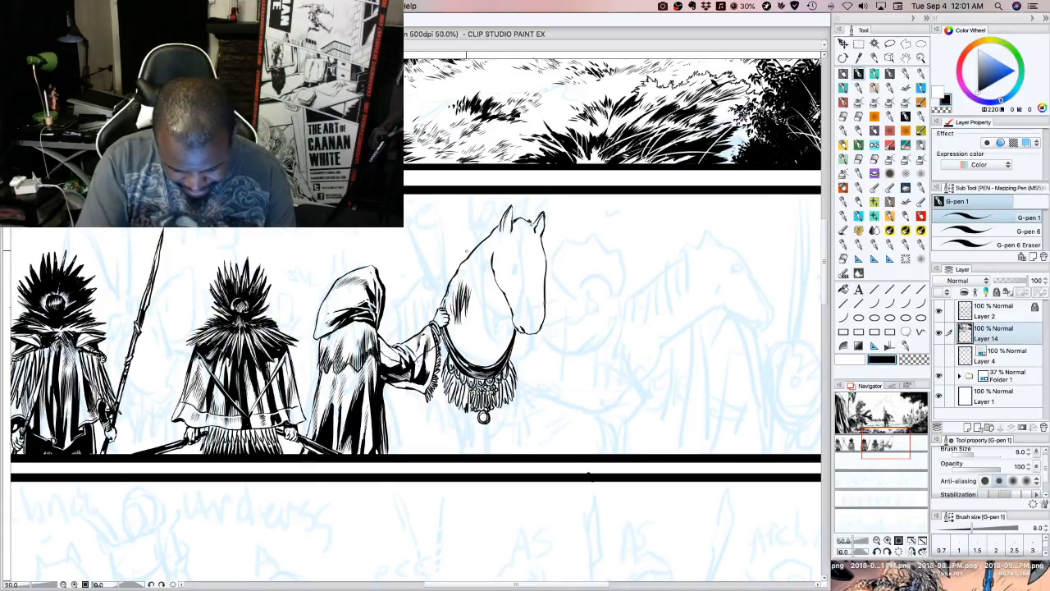
left_click_drag(471, 272, 477, 250)
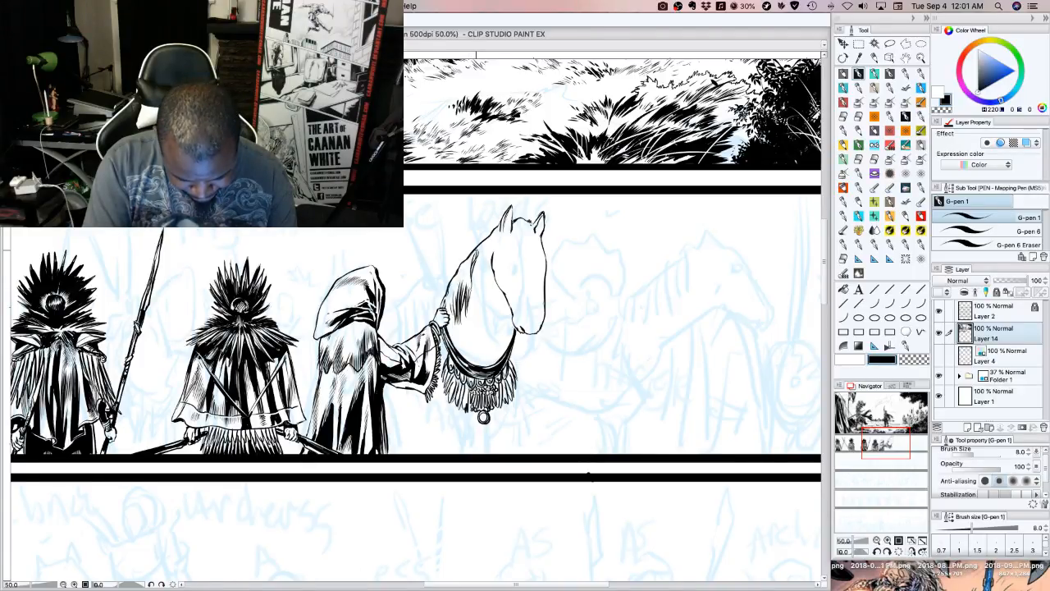
left_click_drag(471, 297, 476, 264)
left_click_drag(476, 256, 481, 244)
left_click_drag(470, 302, 476, 289)
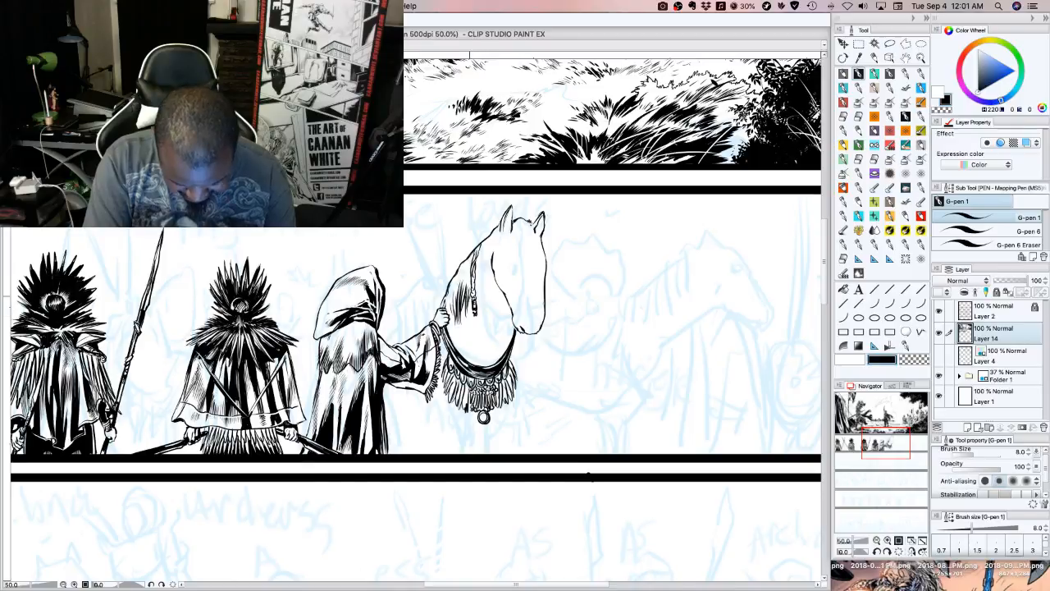
left_click_drag(474, 317, 475, 327)
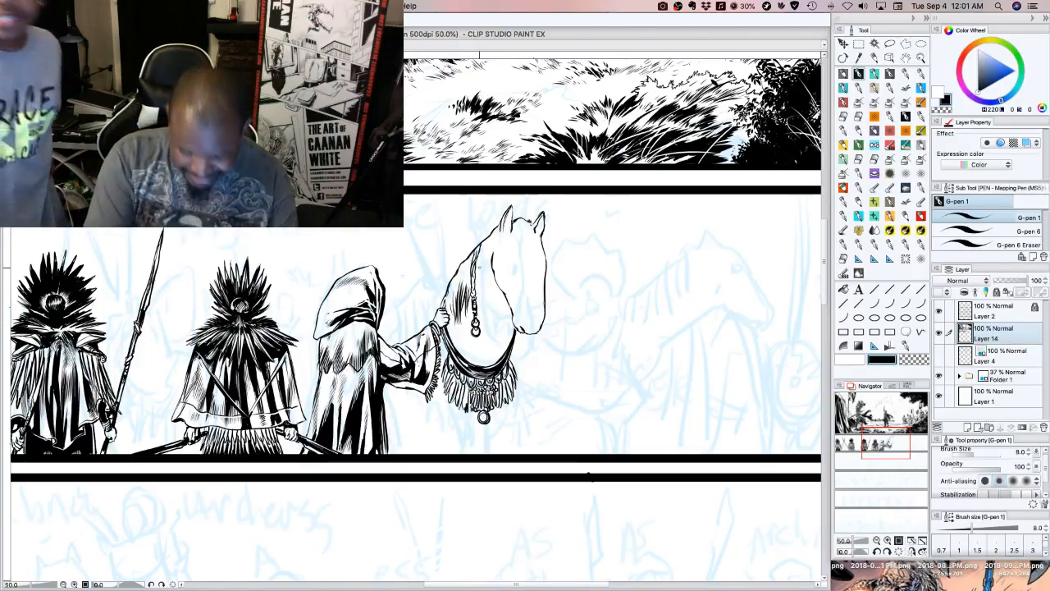
Ink dark mane strands from the ears down the neck and behind the fist, undoing the last trial strokes
mouse_move(477, 265)
left_mouse_down()
mouse_move(475, 284)
mouse_move(489, 257)
mouse_move(484, 267)
left_mouse_up()
mouse_move(497, 231)
left_mouse_down()
mouse_move(491, 254)
mouse_move(494, 243)
left_mouse_up()
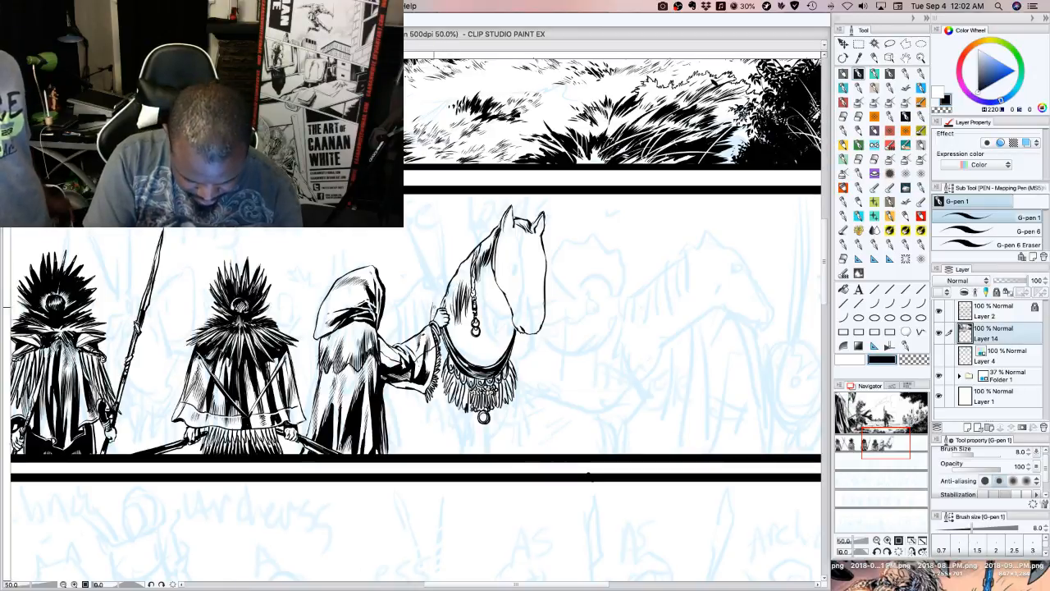
mouse_move(437, 307)
left_mouse_down()
mouse_move(451, 279)
mouse_move(453, 325)
left_mouse_up()
left_click_drag(457, 306, 450, 325)
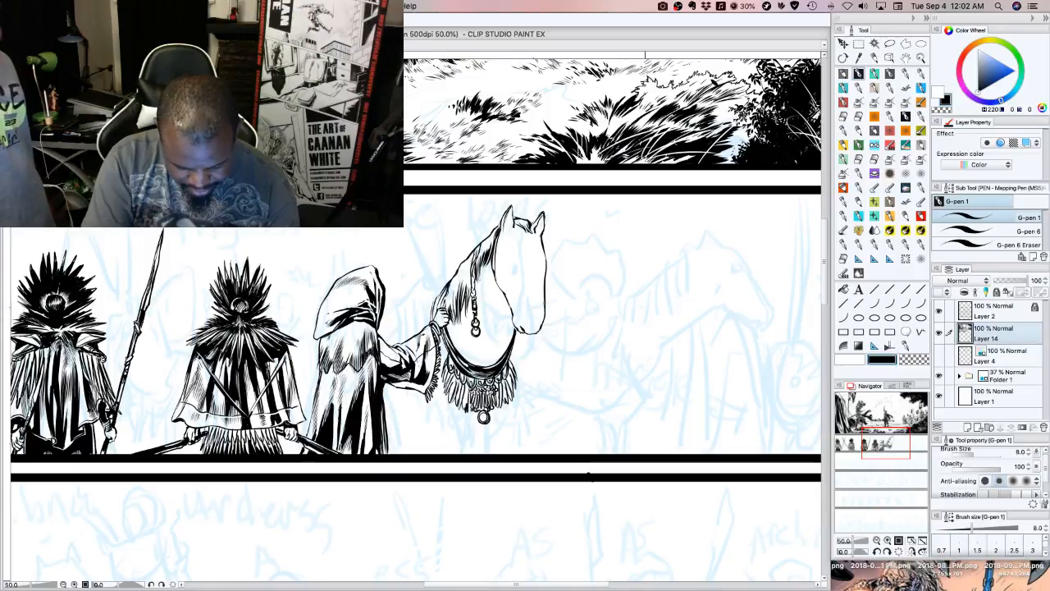
key("super+z")
key("super+z")
key("super+z")
key("super+z")
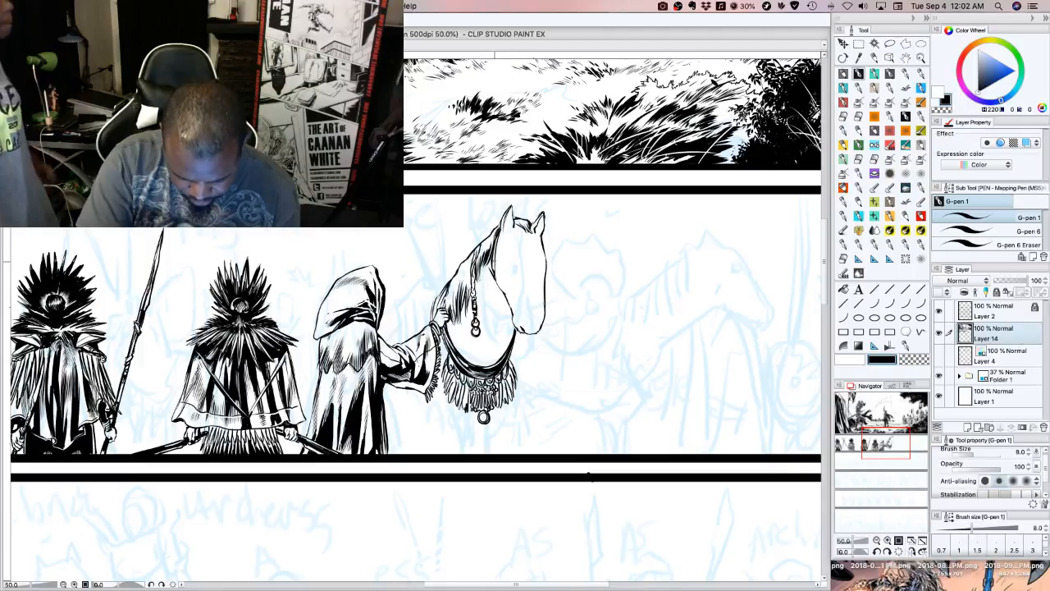
Ink the bridle's cheek strap and noseband, and add the nostrils to the muzzle below it
left_click_drag(496, 262, 504, 288)
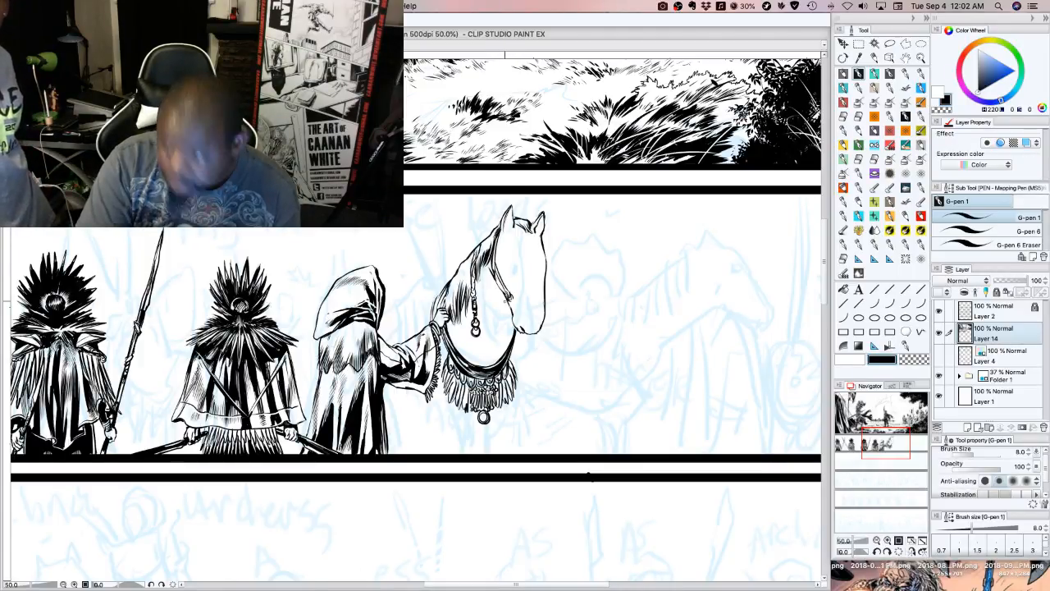
left_click_drag(509, 296, 513, 305)
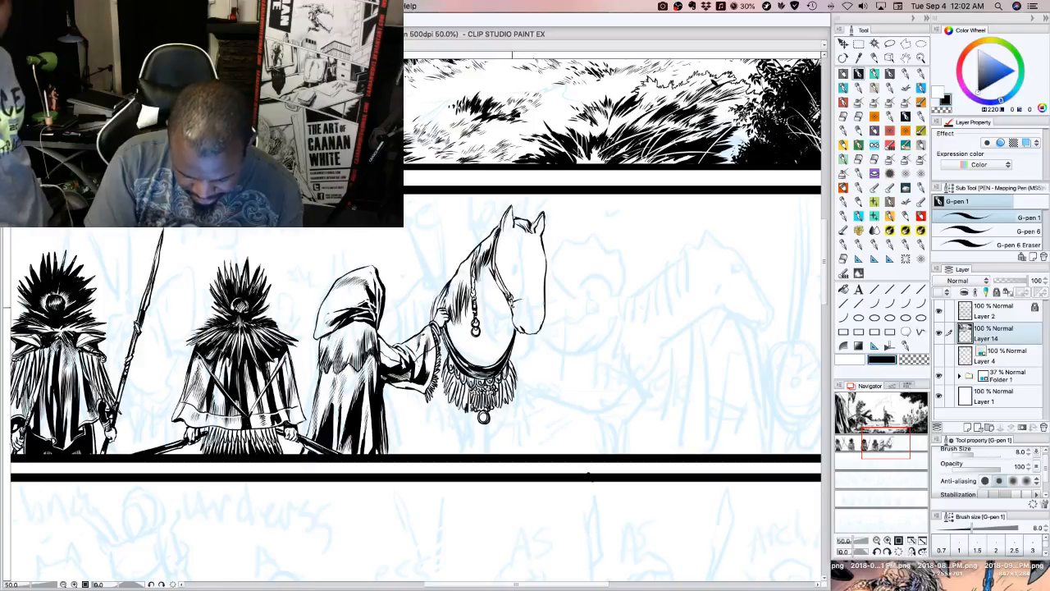
left_click_drag(514, 306, 543, 299)
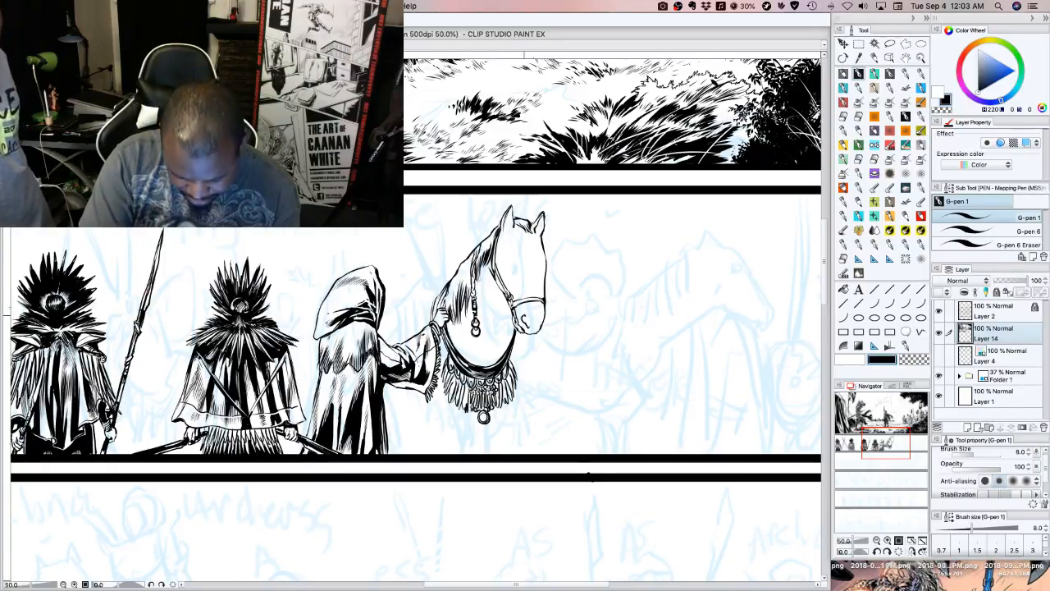
left_click_drag(524, 316, 530, 320)
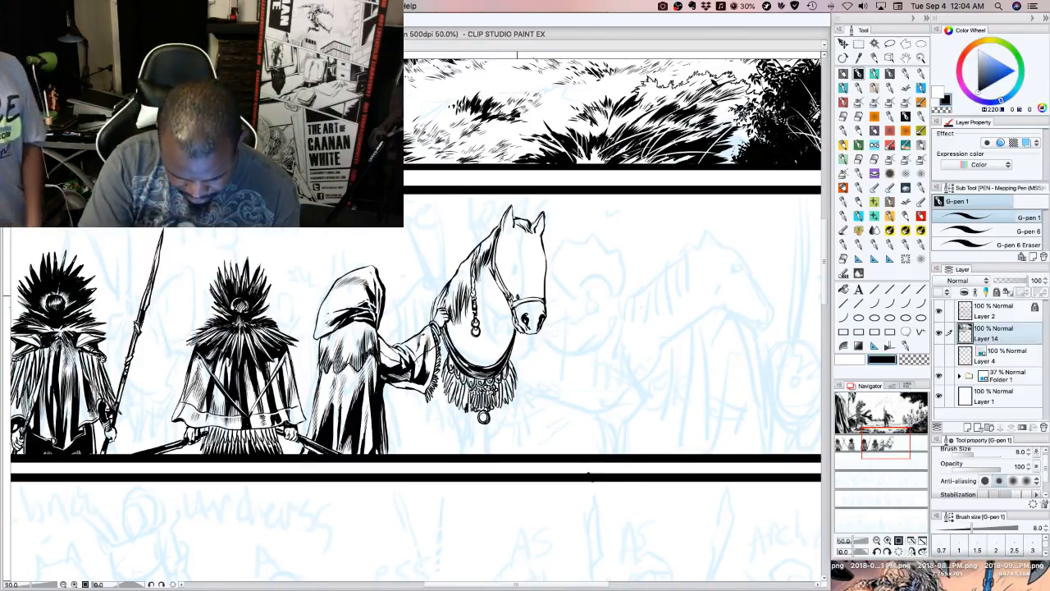
Ink the horse's eye and cheek shadow, and reshape the front edge of its face with a brow bump and heavier line
left_click_drag(512, 280, 517, 289)
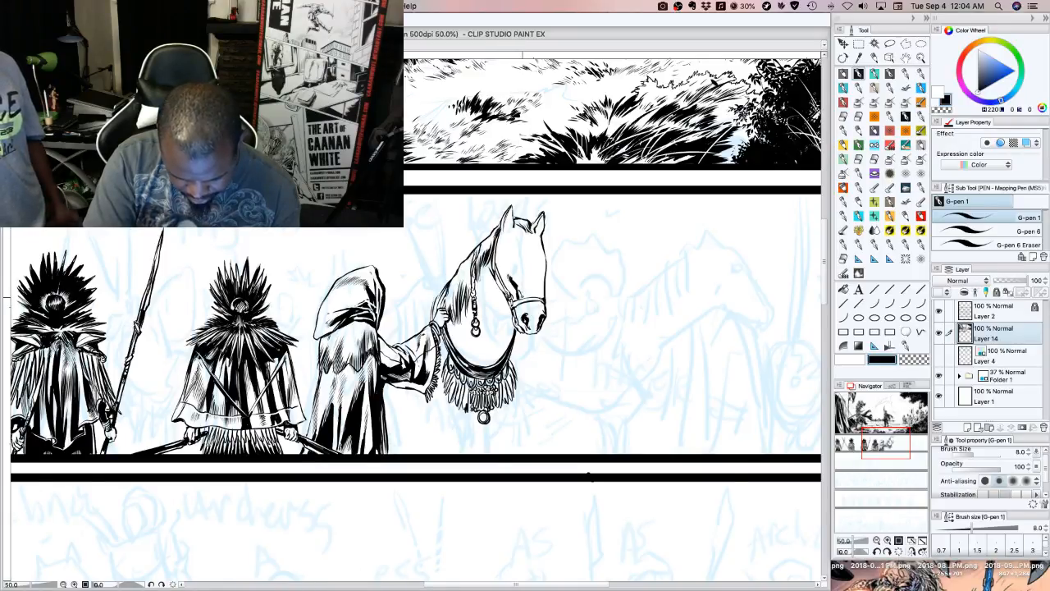
left_click_drag(546, 279, 542, 293)
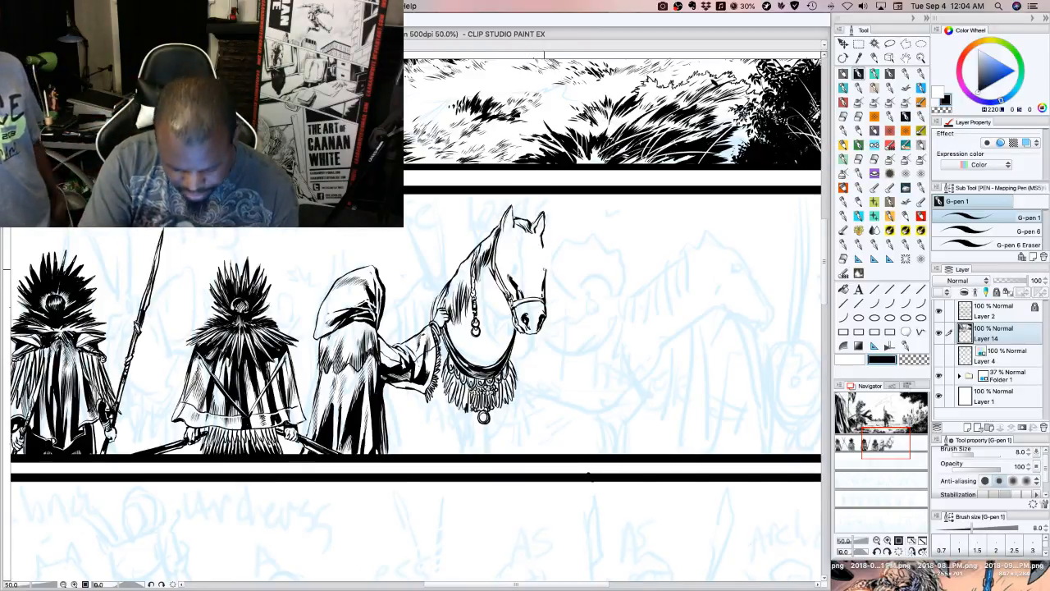
left_click_drag(546, 264, 544, 281)
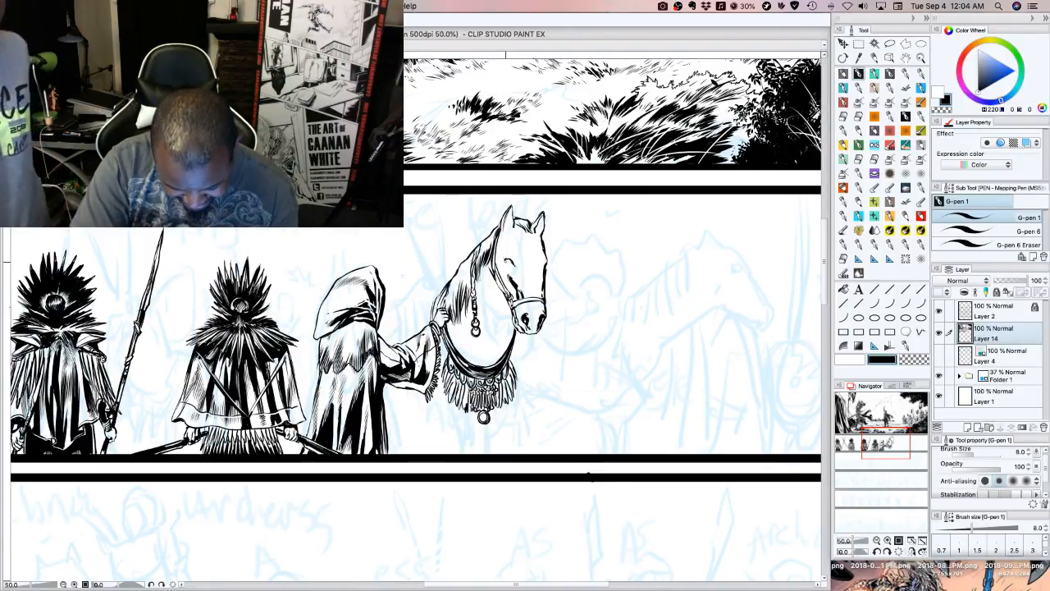
left_click_drag(506, 261, 509, 266)
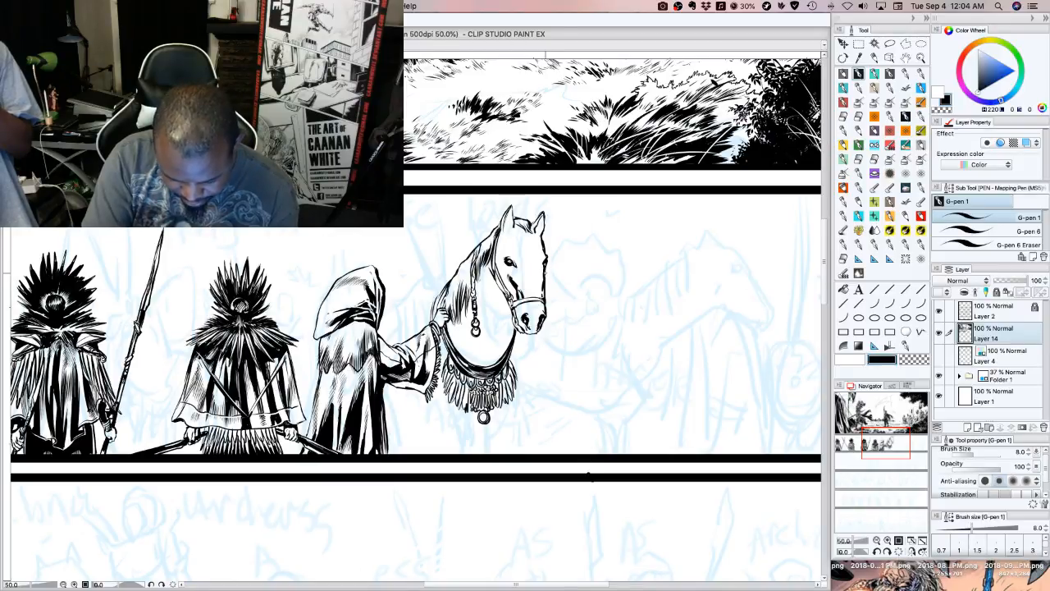
left_click_drag(546, 274, 545, 263)
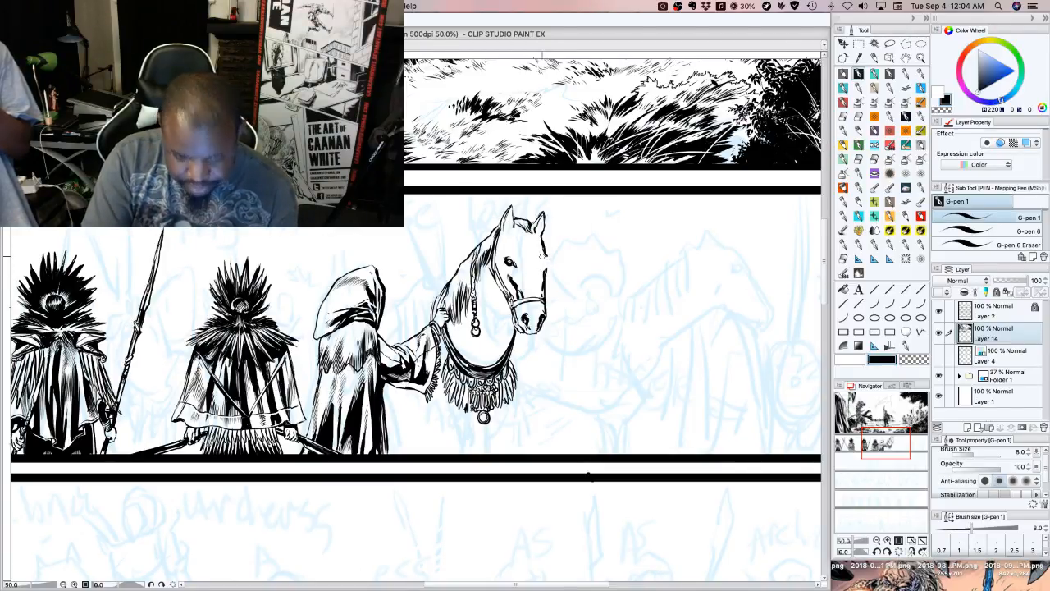
mouse_move(545, 259)
left_mouse_down()
mouse_move(546, 268)
mouse_move(547, 258)
left_mouse_up()
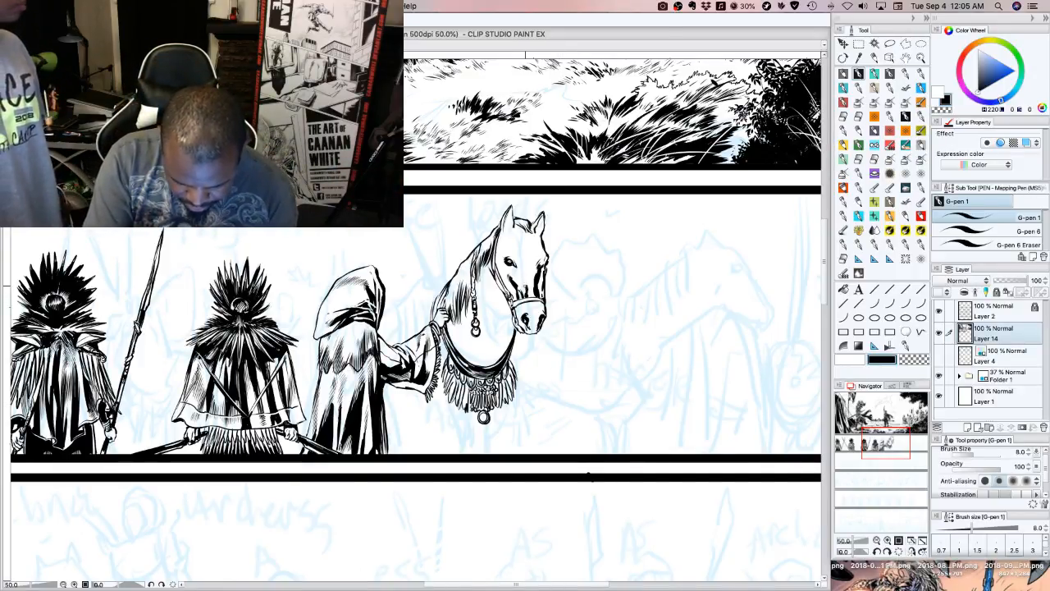
Ink black shadow shapes down the horse's forehead and nose, and darken the insides of both ears
mouse_move(527, 288)
left_mouse_down()
mouse_move(525, 248)
mouse_move(528, 263)
left_mouse_up()
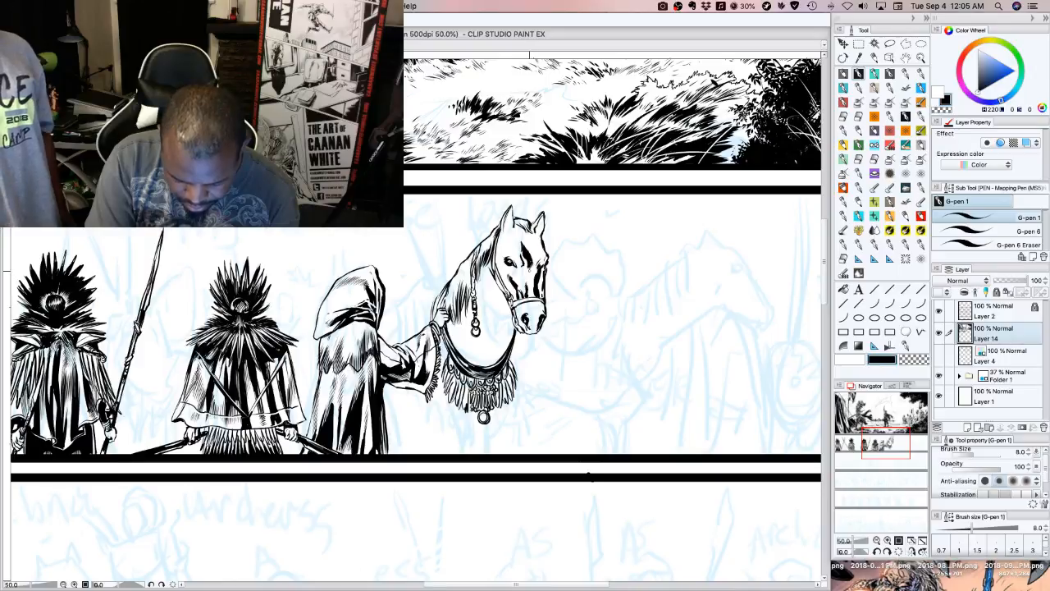
mouse_move(529, 264)
left_mouse_down()
mouse_move(534, 272)
mouse_move(529, 233)
mouse_move(523, 249)
left_mouse_up()
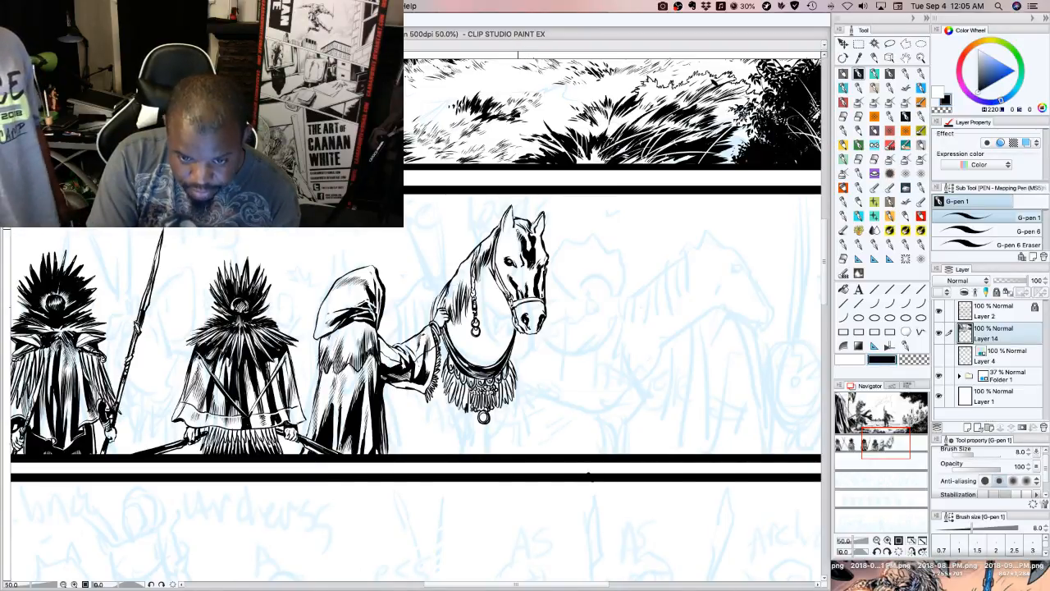
left_click_drag(518, 228, 522, 236)
left_click_drag(520, 226, 531, 251)
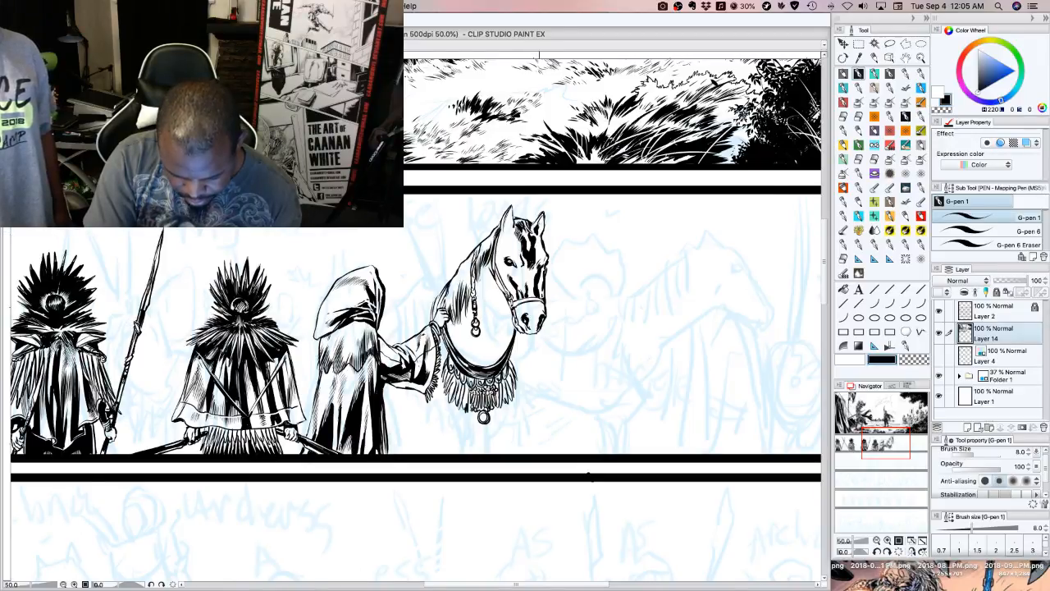
left_click_drag(538, 215, 540, 241)
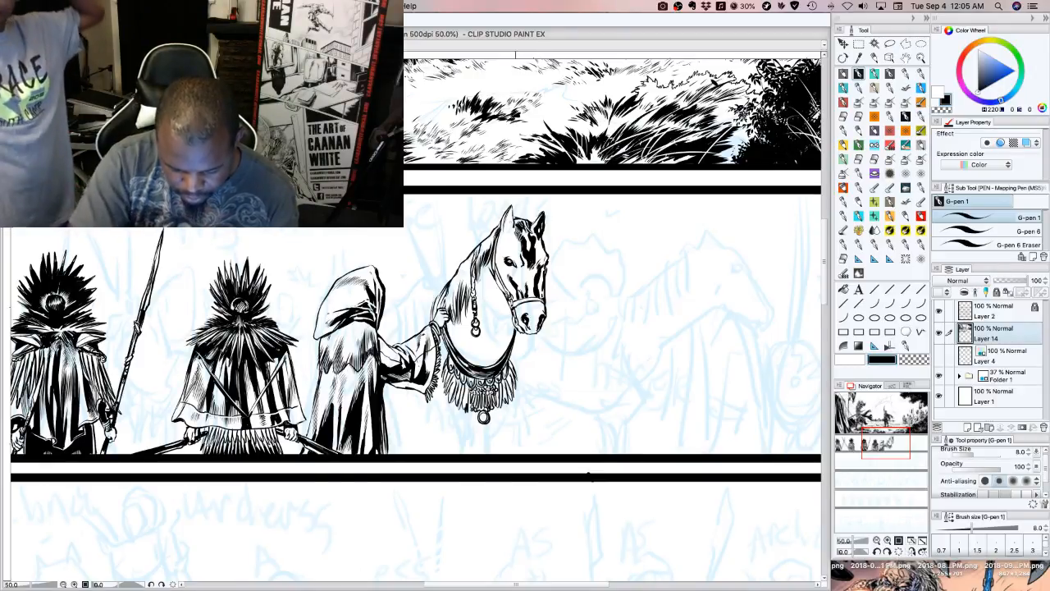
left_click_drag(510, 216, 503, 226)
mouse_move(508, 216)
left_mouse_down()
mouse_move(506, 237)
mouse_move(506, 224)
left_mouse_up()
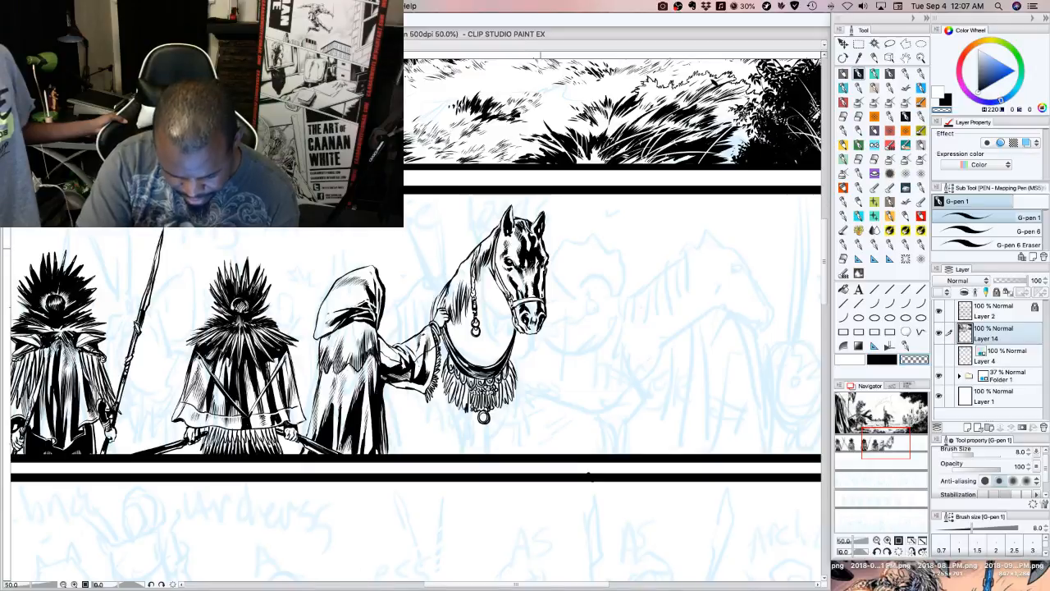
Outline a shadow shape on the neck beneath the jaw and fill it with solid black
left_click(882, 359)
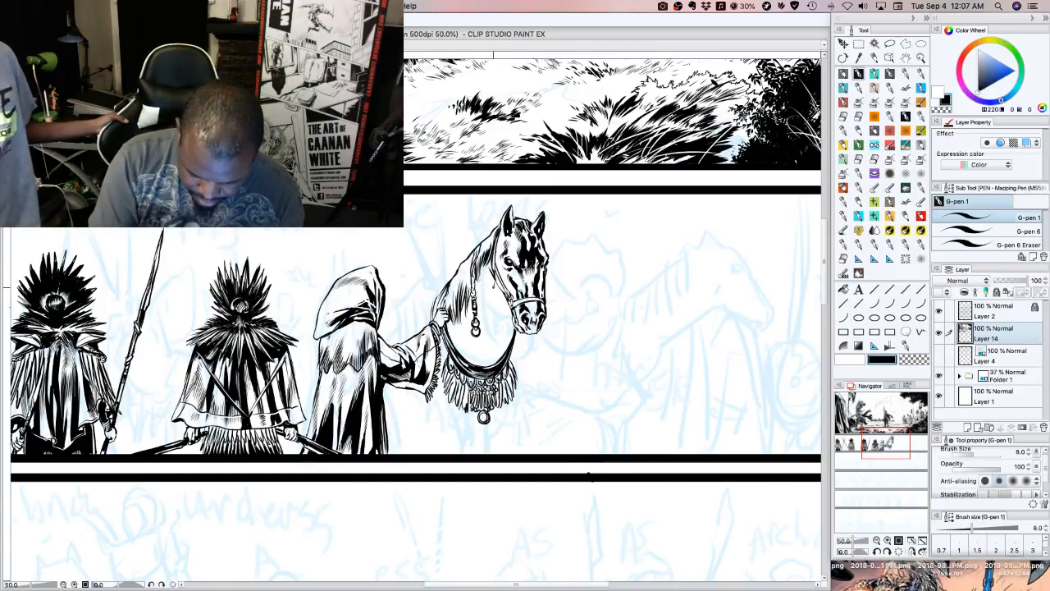
left_click_drag(490, 302, 489, 345)
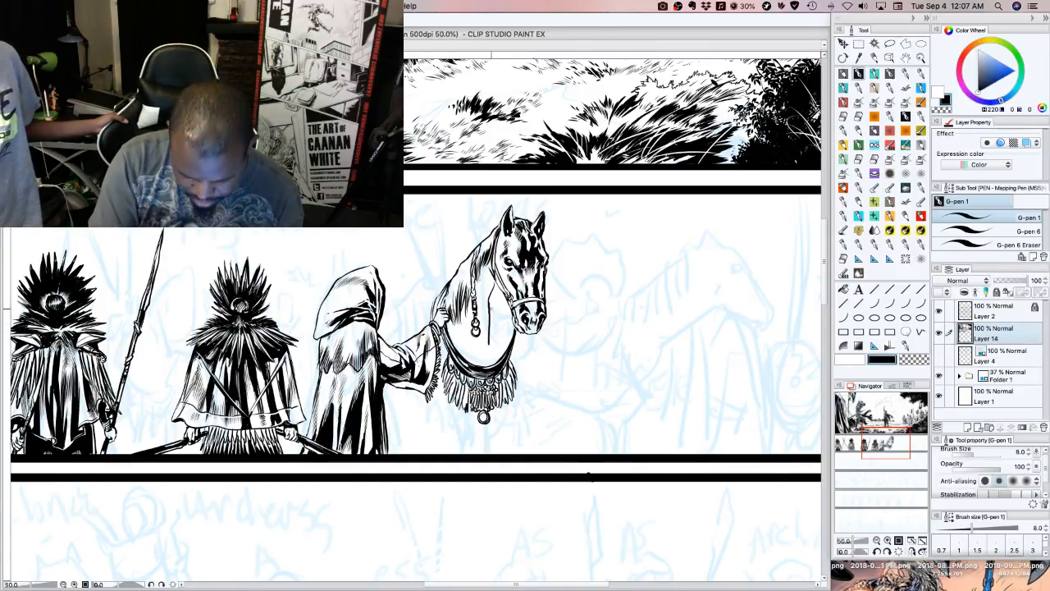
mouse_move(490, 341)
left_mouse_down()
mouse_move(490, 359)
mouse_move(505, 325)
mouse_move(493, 323)
mouse_move(494, 342)
left_mouse_up()
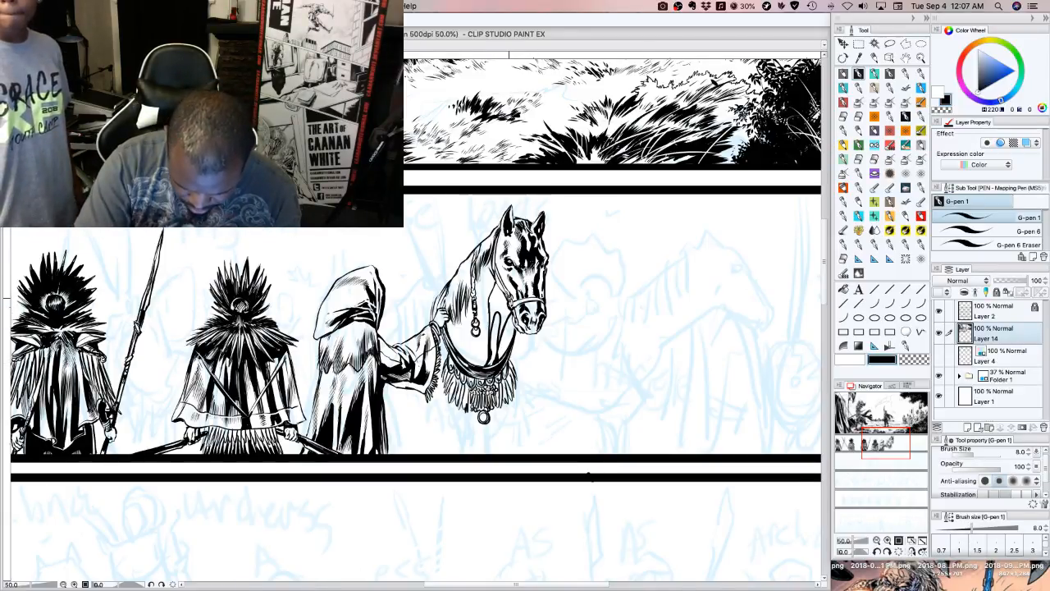
left_click(884, 359)
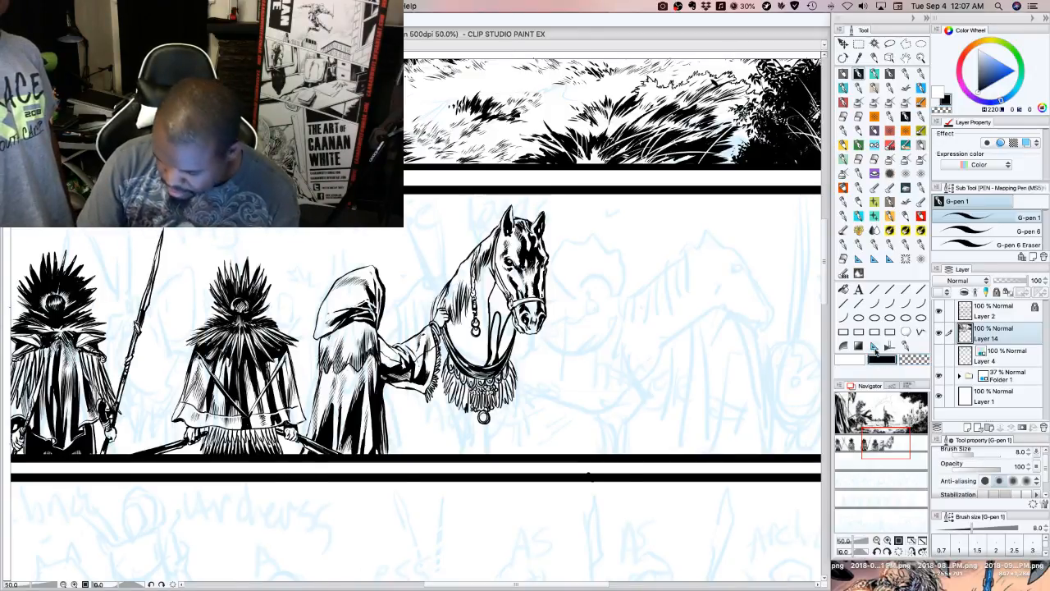
left_click(843, 289)
left_click(498, 315)
left_click(505, 300)
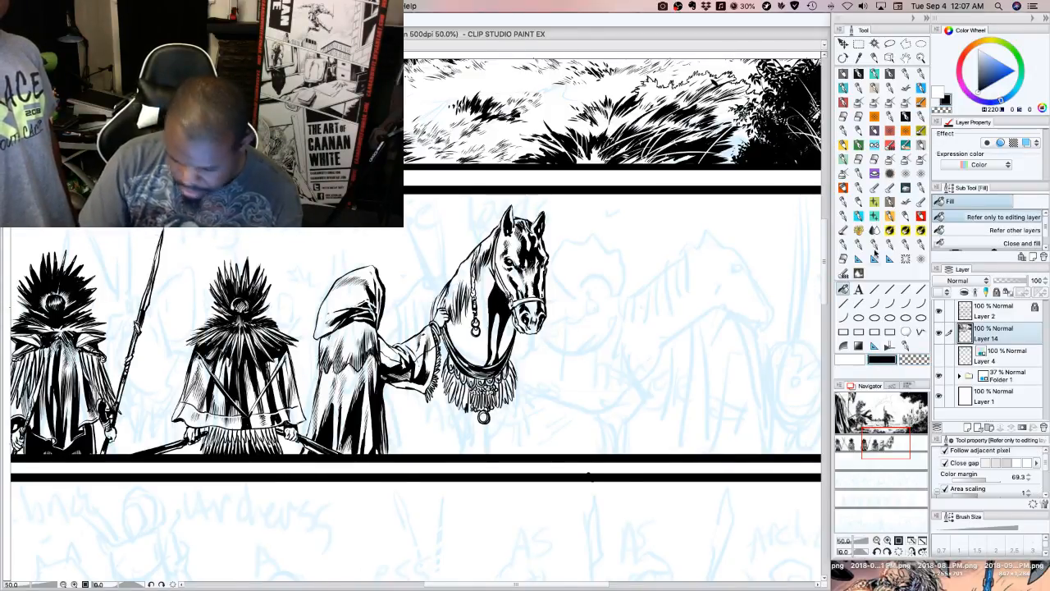
Refine the lower part of the neck shadow with the G-pen Stabalizer brush at size 12
left_click(874, 75)
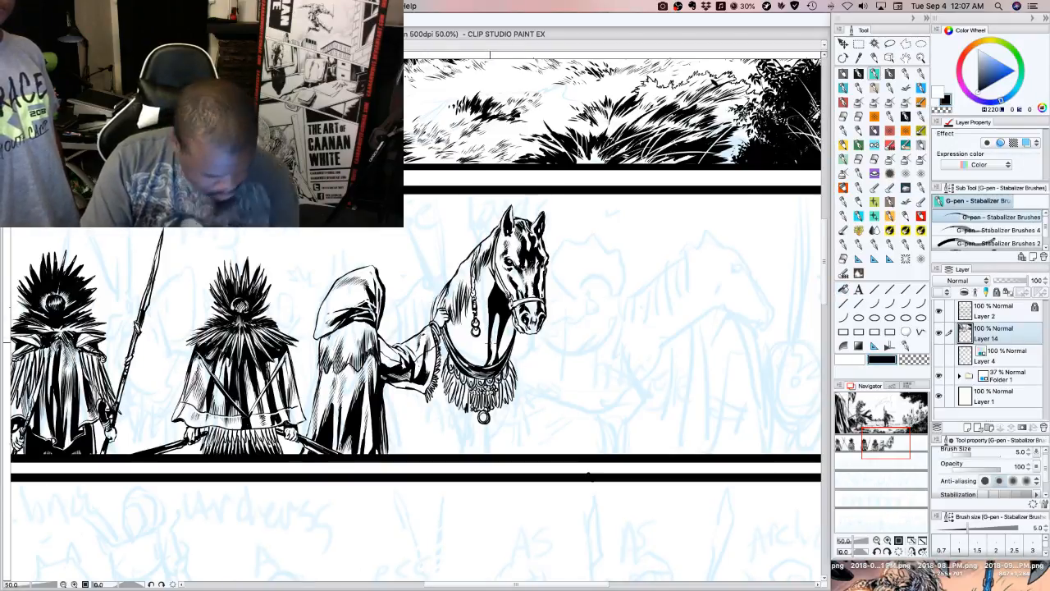
key("bracketright")
key("bracketright")
key("bracketright")
key("bracketright")
key("bracketright")
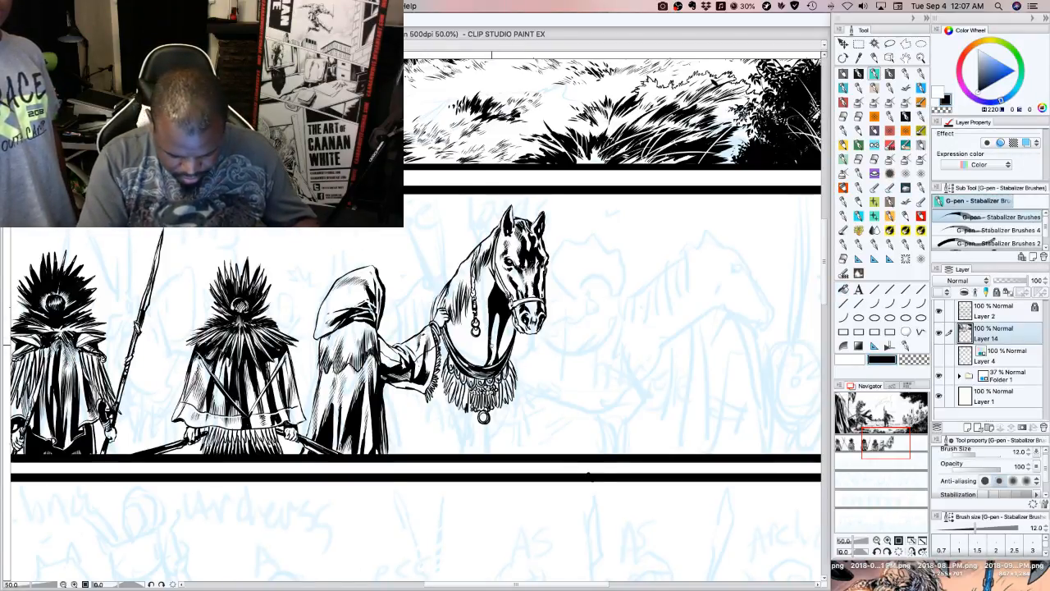
left_click_drag(491, 360, 500, 314)
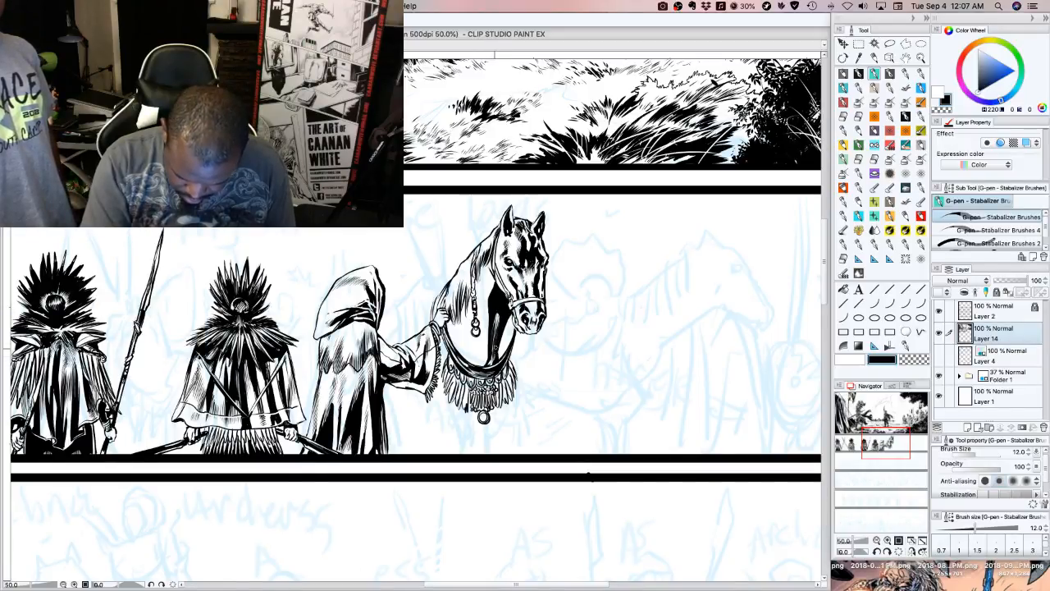
Extend the solid black neck shadow toward the chain and chest collar, finishing with G-pen 1 at size 8
left_click_drag(495, 365, 489, 355)
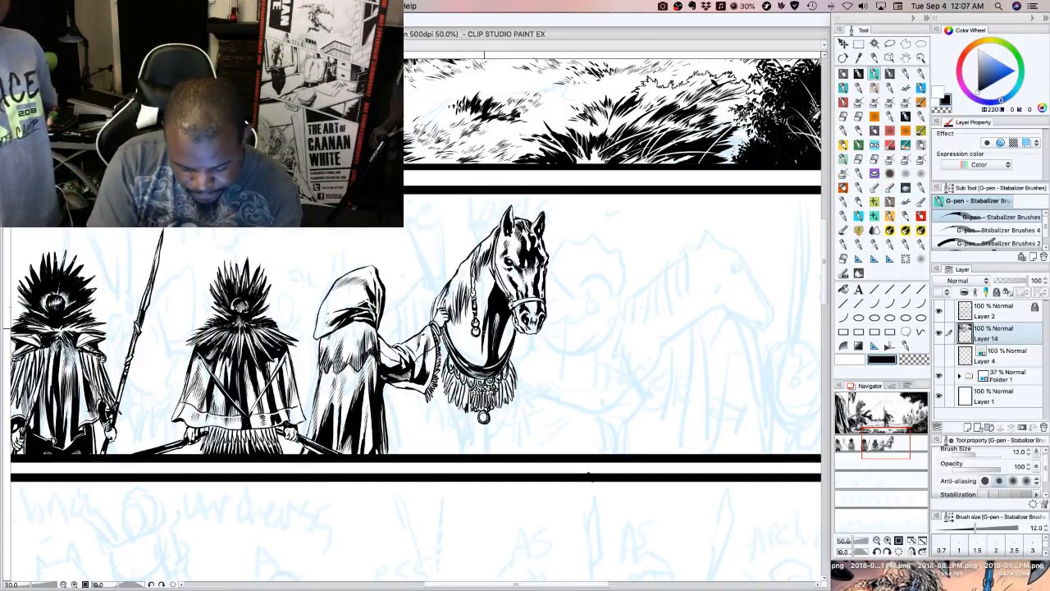
left_click_drag(488, 302, 483, 320)
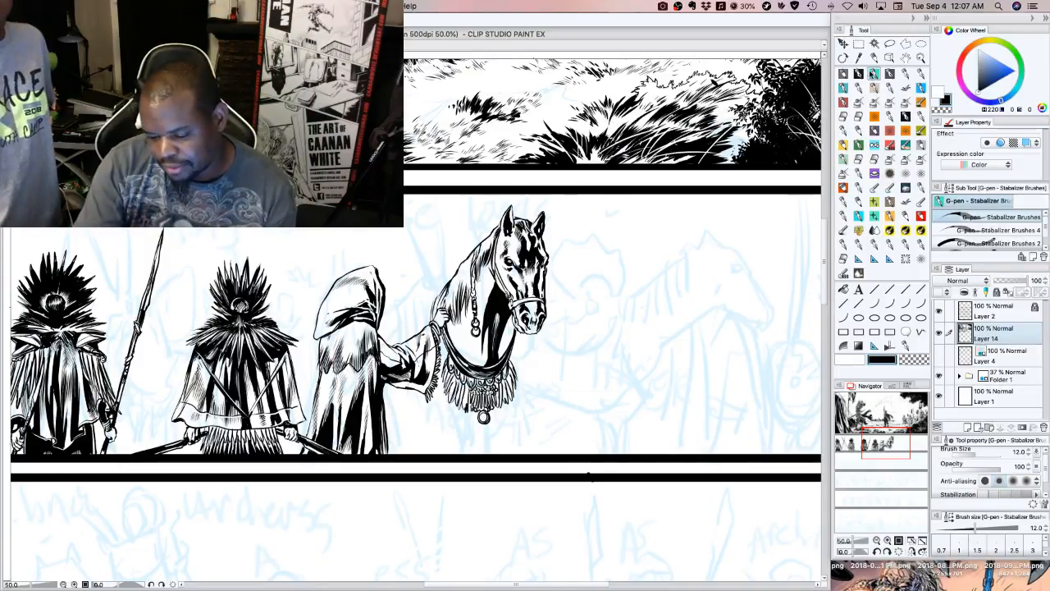
left_click(859, 74)
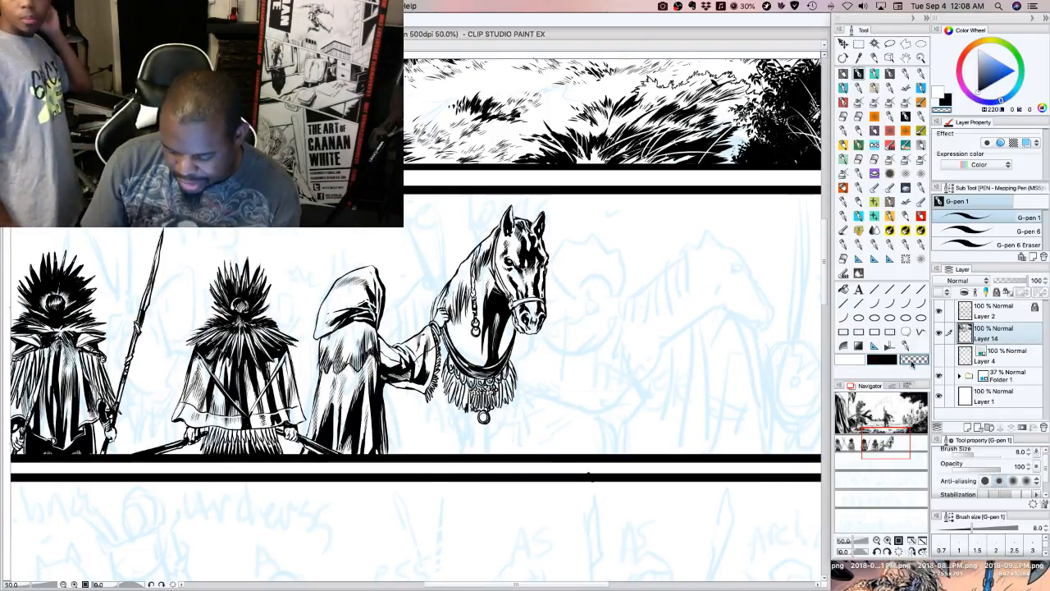
left_click(882, 359)
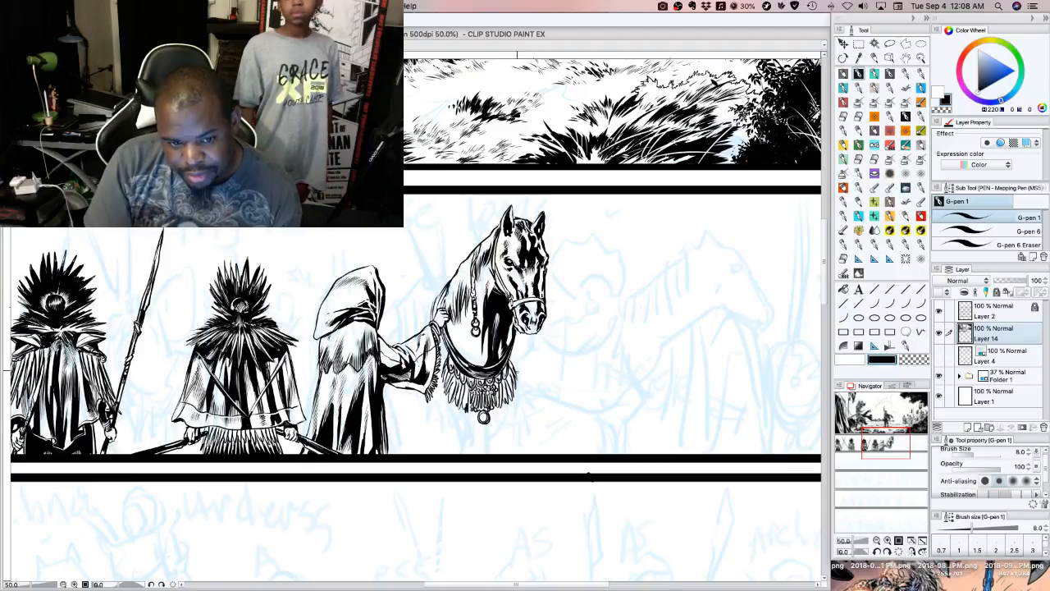
left_click_drag(481, 337, 476, 360)
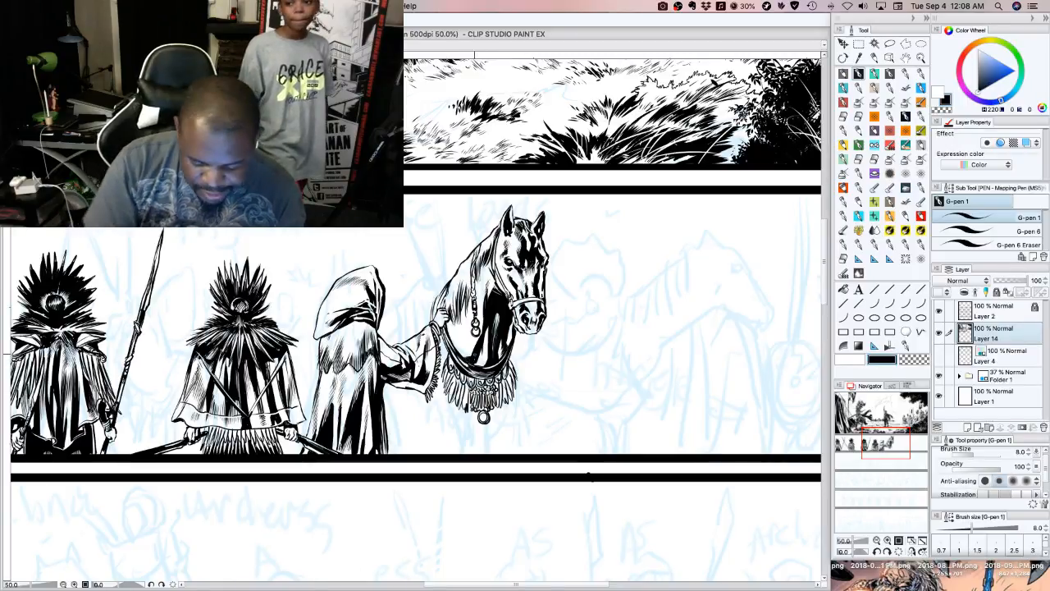
left_click_drag(478, 338, 473, 351)
mouse_move(481, 333)
left_mouse_down()
mouse_move(475, 345)
mouse_move(479, 330)
left_mouse_up()
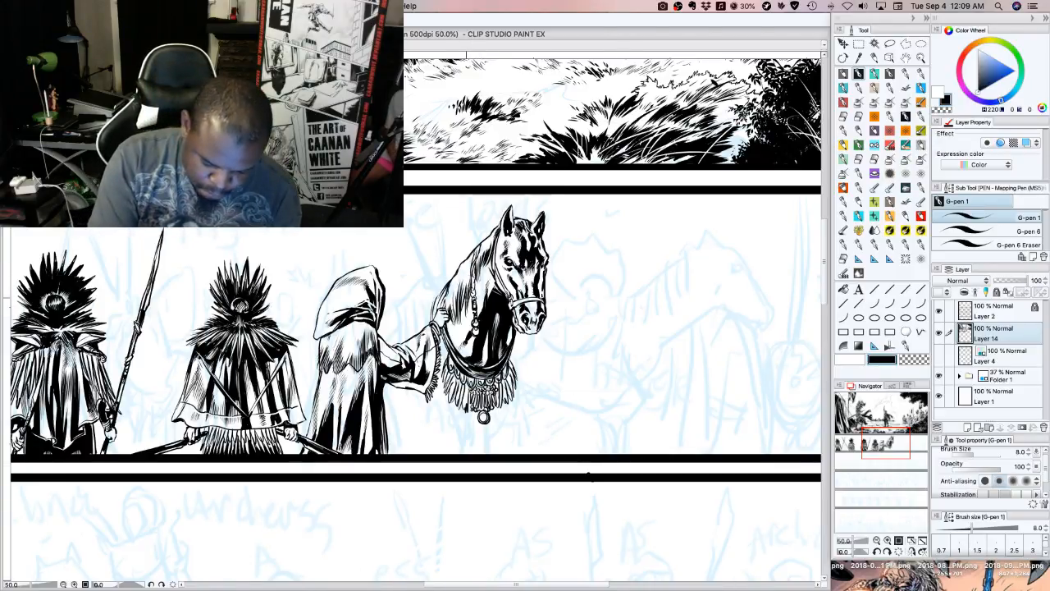
Ink strands along the horse's lower mane and carve thin highlights into the black neck shadow with the transparent color
left_click_drag(469, 273, 460, 294)
left_click_drag(470, 273, 459, 301)
mouse_move(462, 277)
left_mouse_down()
mouse_move(457, 309)
mouse_move(445, 312)
left_mouse_up()
mouse_move(452, 301)
left_mouse_down()
mouse_move(445, 312)
mouse_move(467, 274)
left_mouse_up()
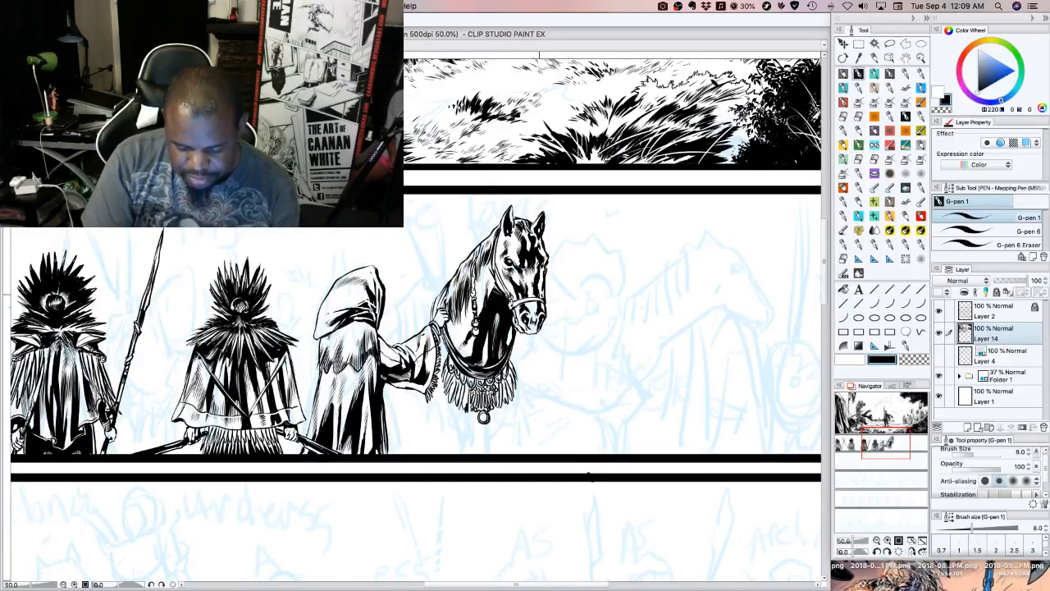
left_click(908, 356)
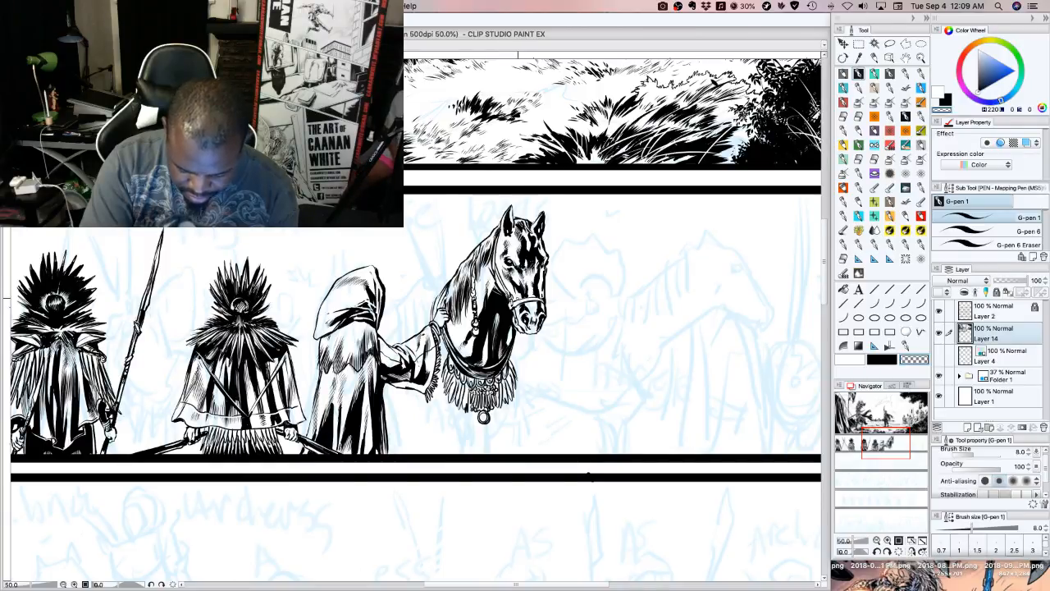
left_click(877, 362)
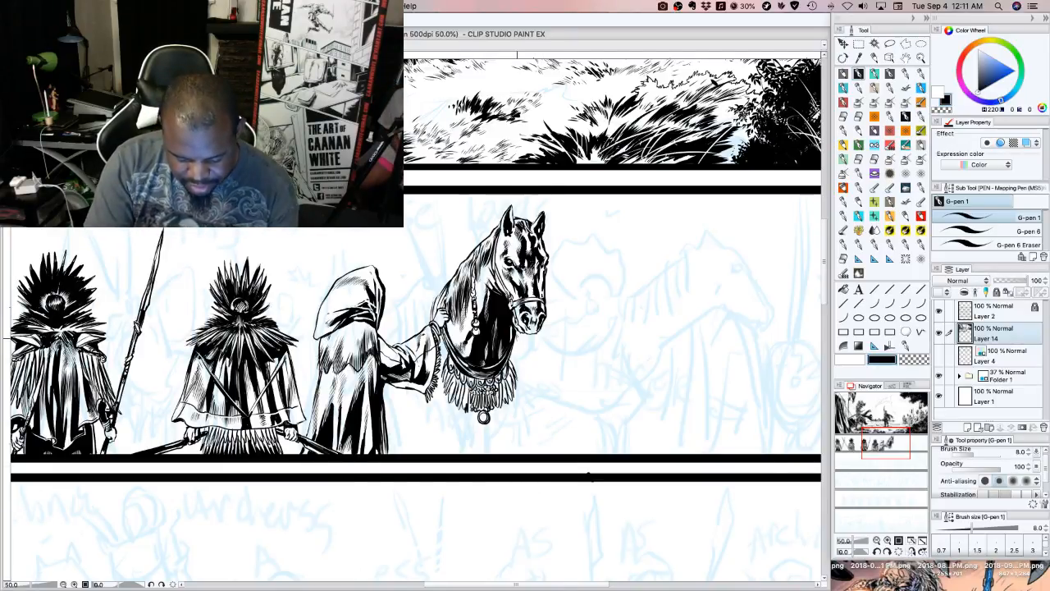
Ink the front contour of the horse's chest and foreleg to the panel border, plus the line where the legs part
mouse_move(517, 333)
left_mouse_down()
mouse_move(507, 413)
mouse_move(524, 392)
mouse_move(511, 451)
left_mouse_up()
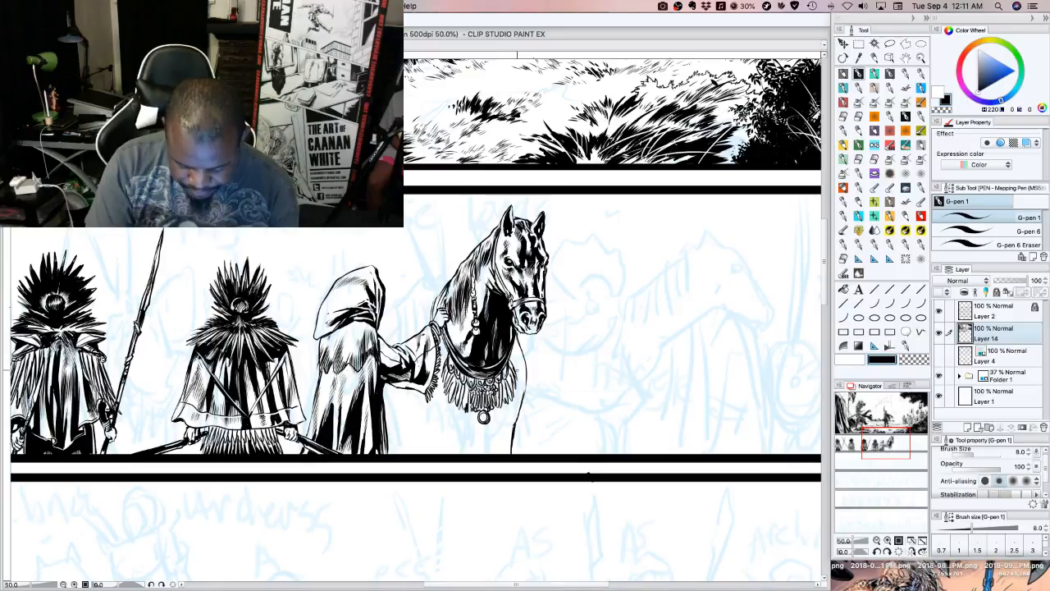
mouse_move(514, 359)
left_mouse_down()
mouse_move(515, 376)
mouse_move(511, 364)
left_mouse_up()
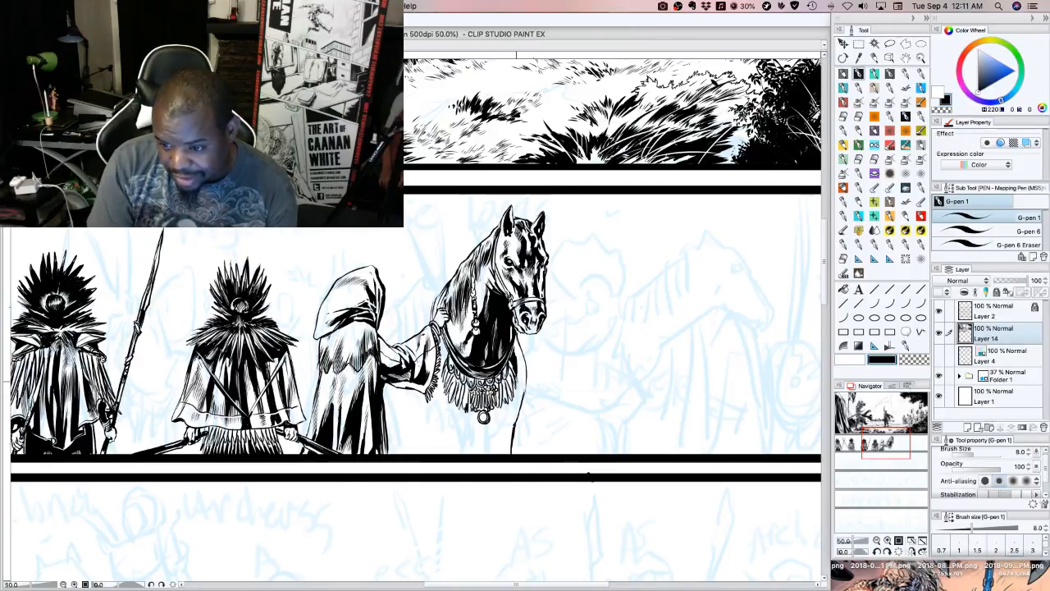
mouse_move(520, 372)
left_mouse_down()
mouse_move(513, 412)
mouse_move(493, 430)
mouse_move(504, 432)
left_mouse_up()
mouse_move(515, 409)
left_mouse_down()
mouse_move(509, 452)
mouse_move(495, 431)
mouse_move(465, 439)
mouse_move(448, 401)
left_mouse_up()
mouse_move(458, 440)
left_mouse_down()
mouse_move(451, 424)
mouse_move(457, 453)
mouse_move(430, 453)
left_mouse_up()
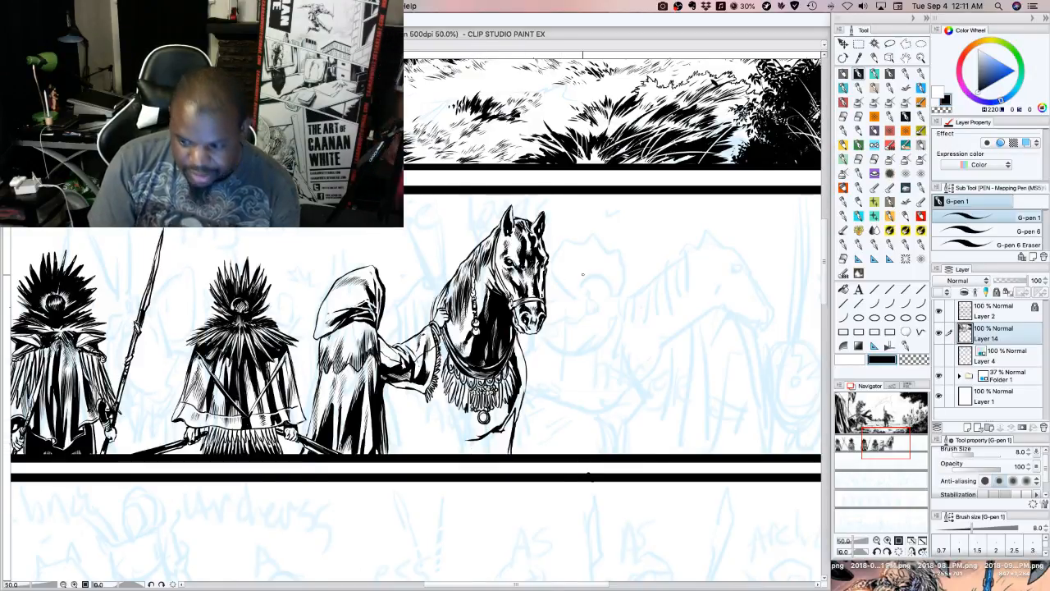
left_click_drag(480, 437, 489, 454)
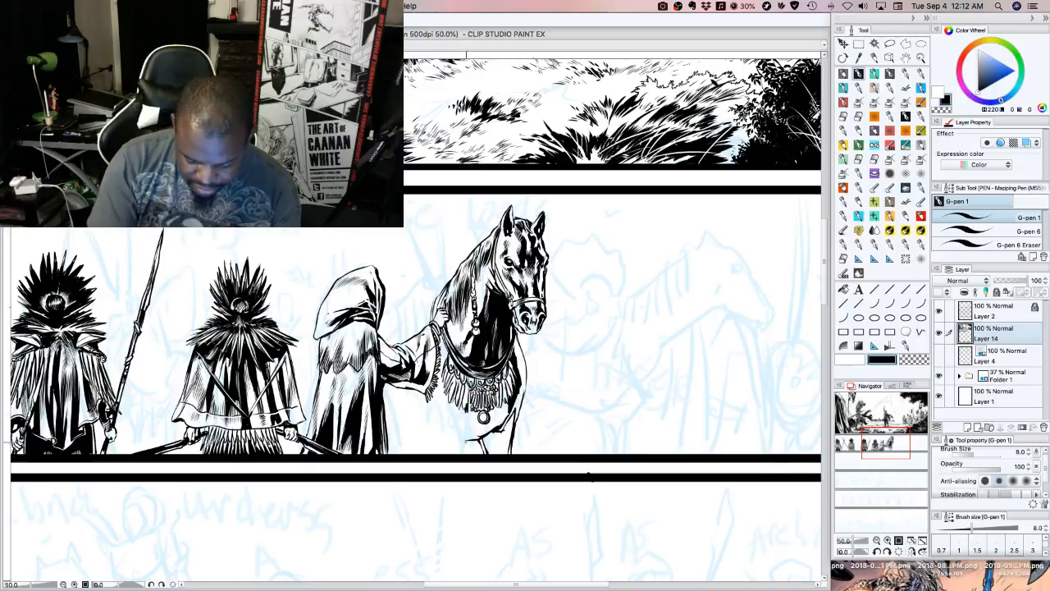
Ink the rear side of the horse's chest and start black shading around the harness fringe
mouse_move(450, 428)
left_mouse_down()
mouse_move(450, 454)
mouse_move(452, 444)
left_mouse_up()
mouse_move(443, 404)
left_mouse_down()
mouse_move(453, 454)
mouse_move(456, 421)
left_mouse_up()
mouse_move(454, 398)
left_mouse_down()
mouse_move(456, 415)
mouse_move(506, 410)
mouse_move(499, 420)
left_mouse_up()
left_click_drag(508, 404, 493, 426)
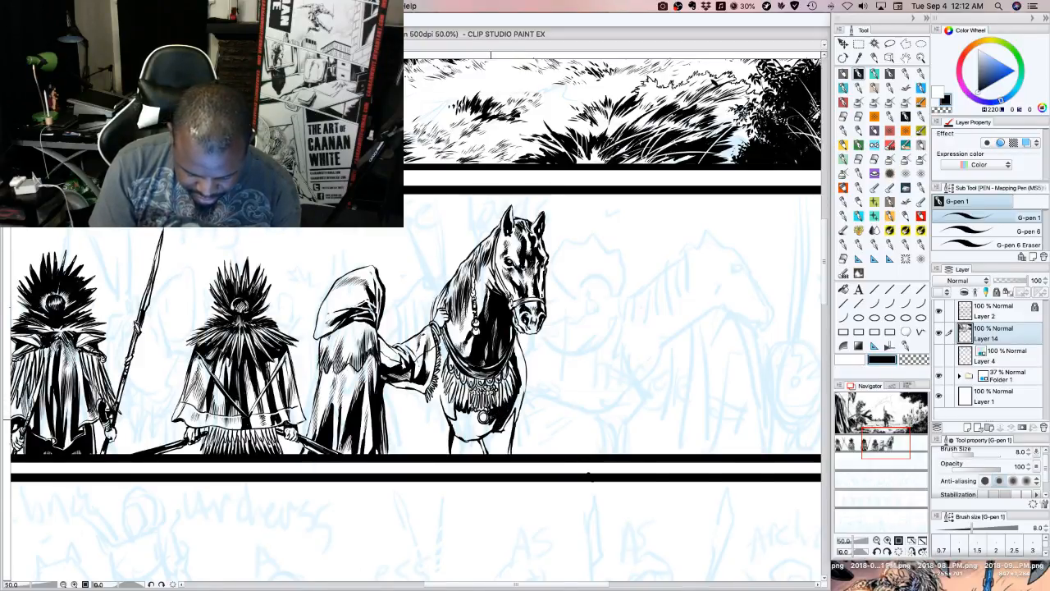
Clean up the harness fringe with the transparent color and ink black shading around the round pendant
left_click(893, 359)
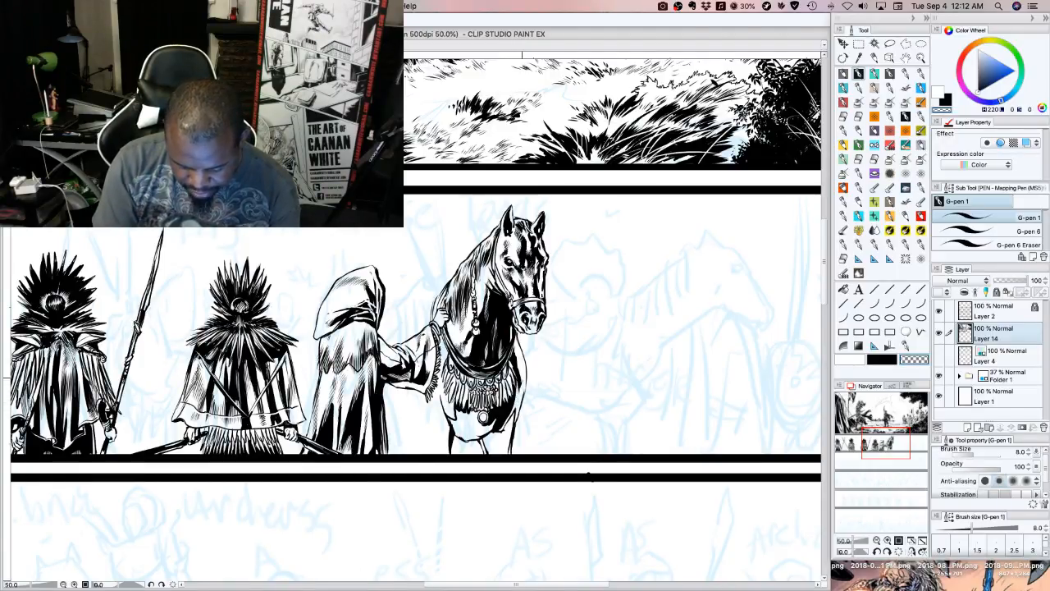
left_click(875, 359)
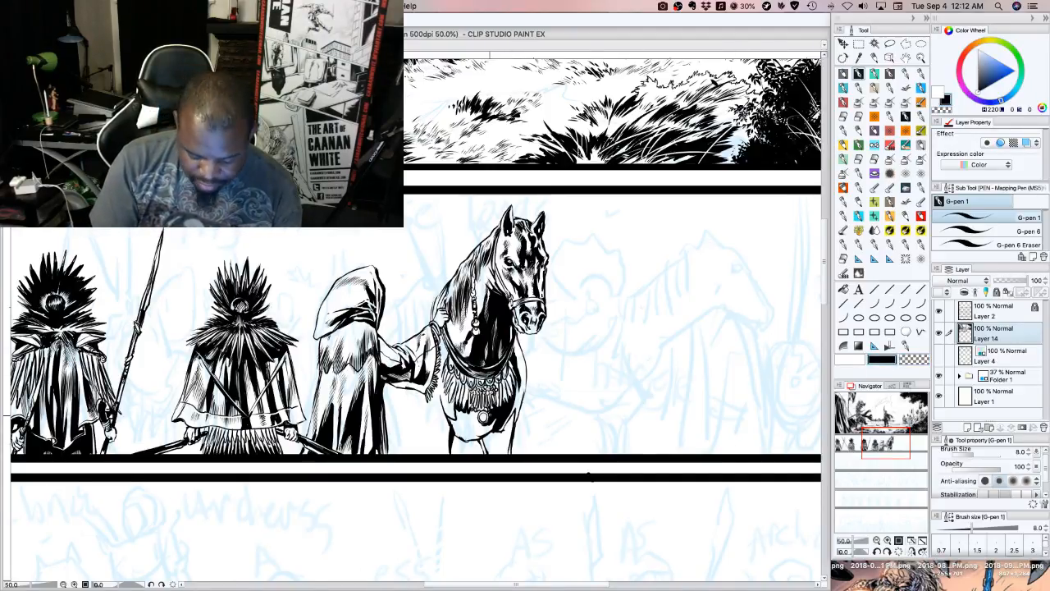
mouse_move(494, 421)
left_mouse_down()
mouse_move(481, 433)
mouse_move(482, 424)
left_mouse_up()
left_click_drag(476, 426, 482, 421)
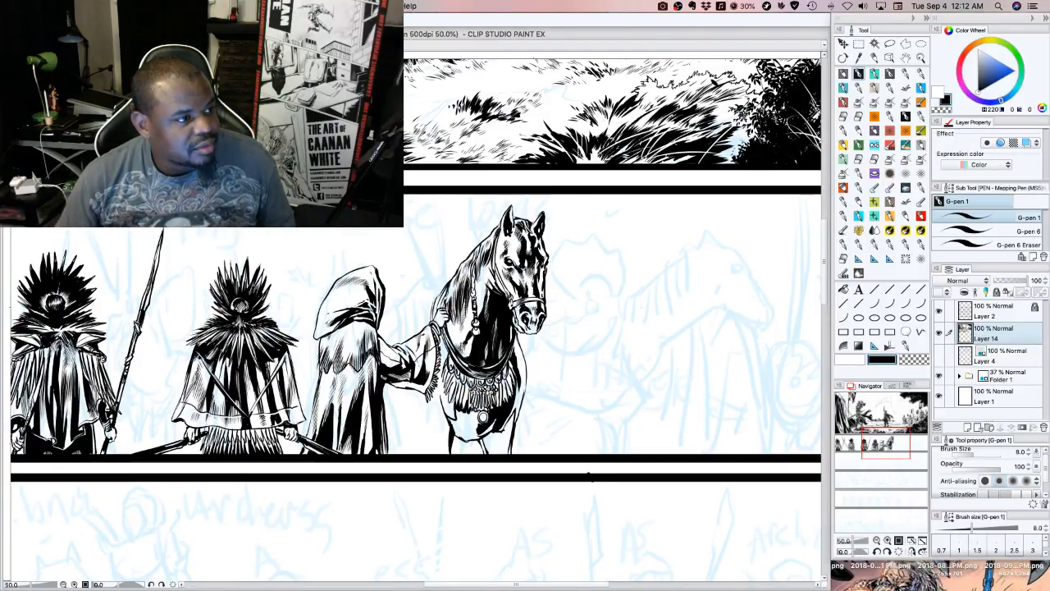
key("Tab")
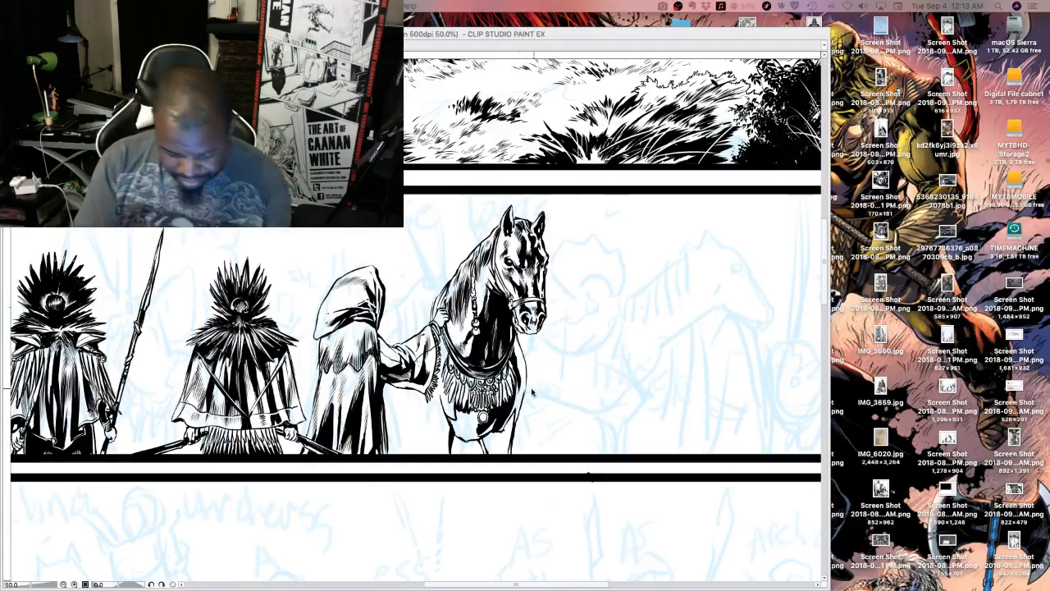
key("Tab")
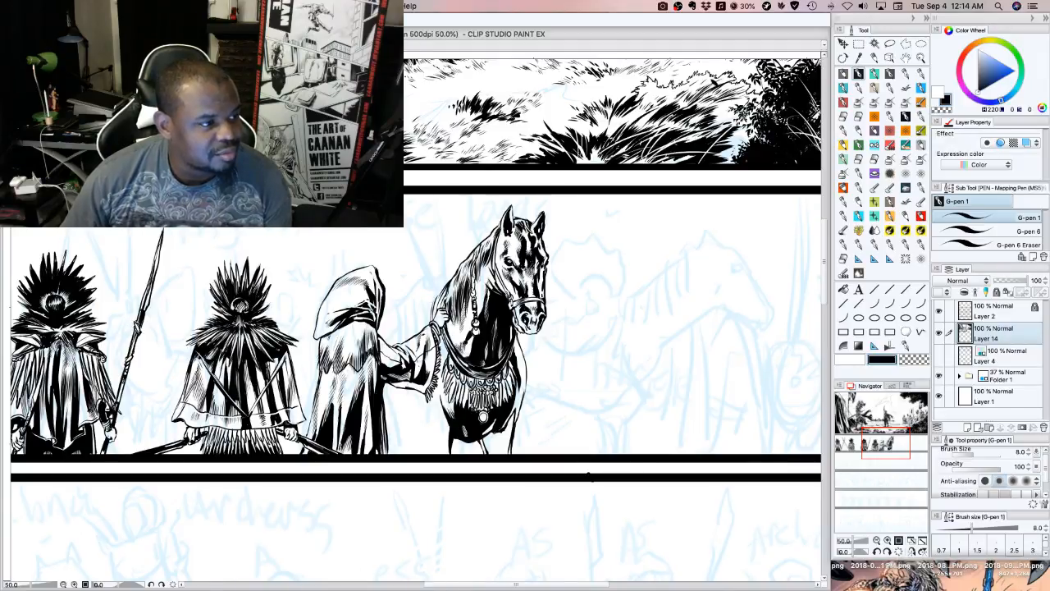
key("Tab")
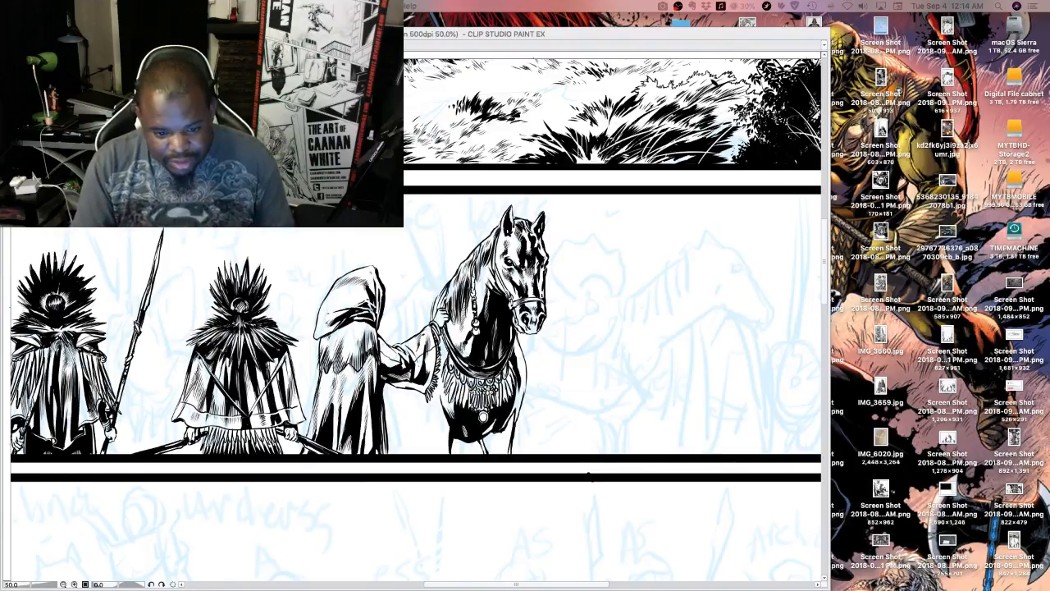
key("Tab")
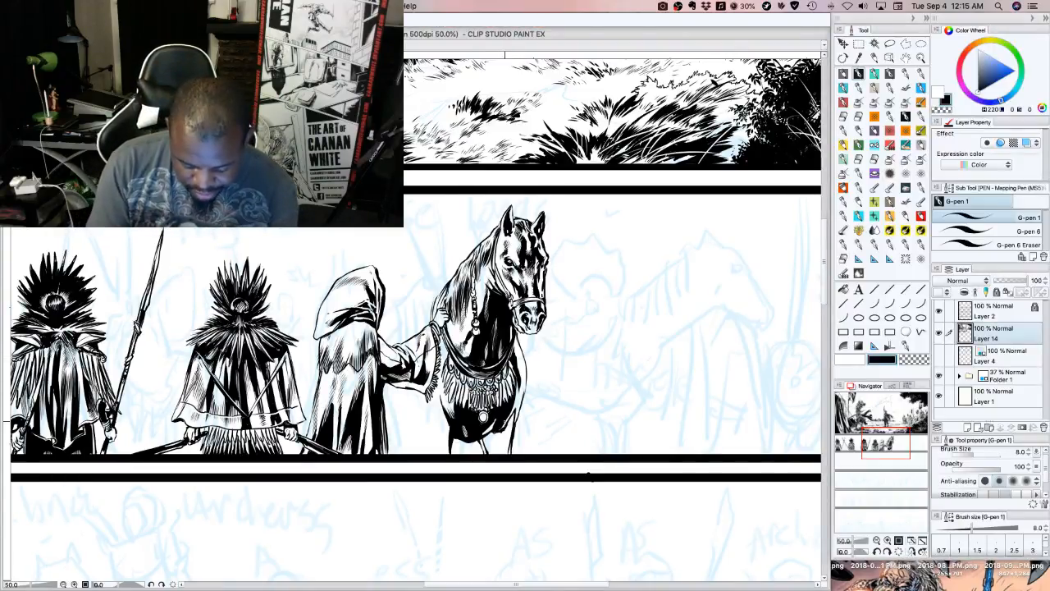
Fill the horse's front foreleg with black shadow strokes down to the panel border and touch up the chest shading
left_click_drag(500, 437, 505, 454)
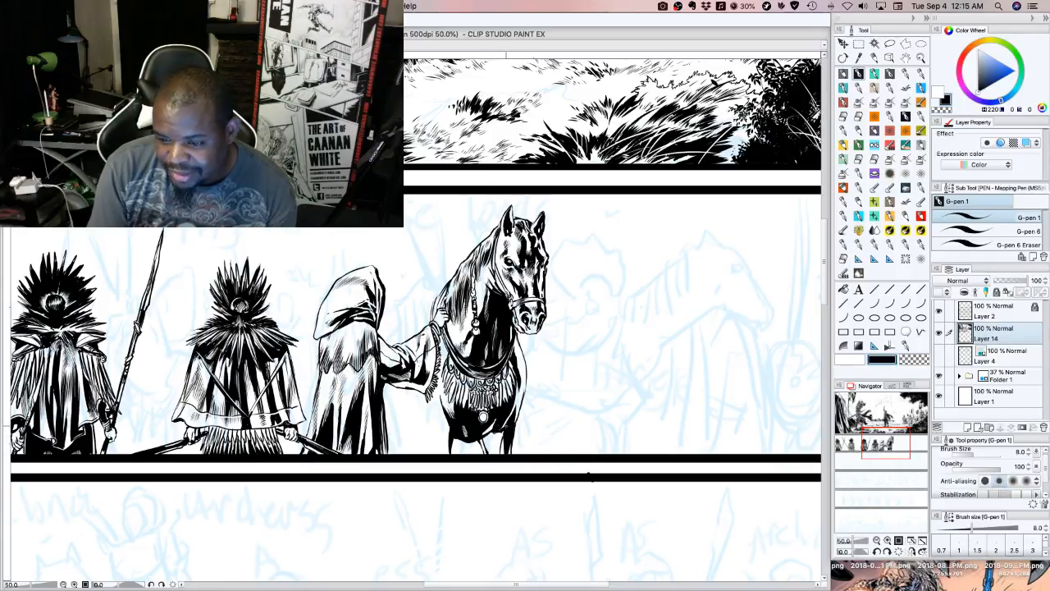
mouse_move(507, 428)
left_mouse_down()
mouse_move(496, 455)
mouse_move(489, 443)
left_mouse_up()
left_click_drag(494, 433, 483, 455)
left_click_drag(490, 441, 490, 454)
left_click_drag(494, 442, 500, 455)
left_click_drag(505, 441, 502, 456)
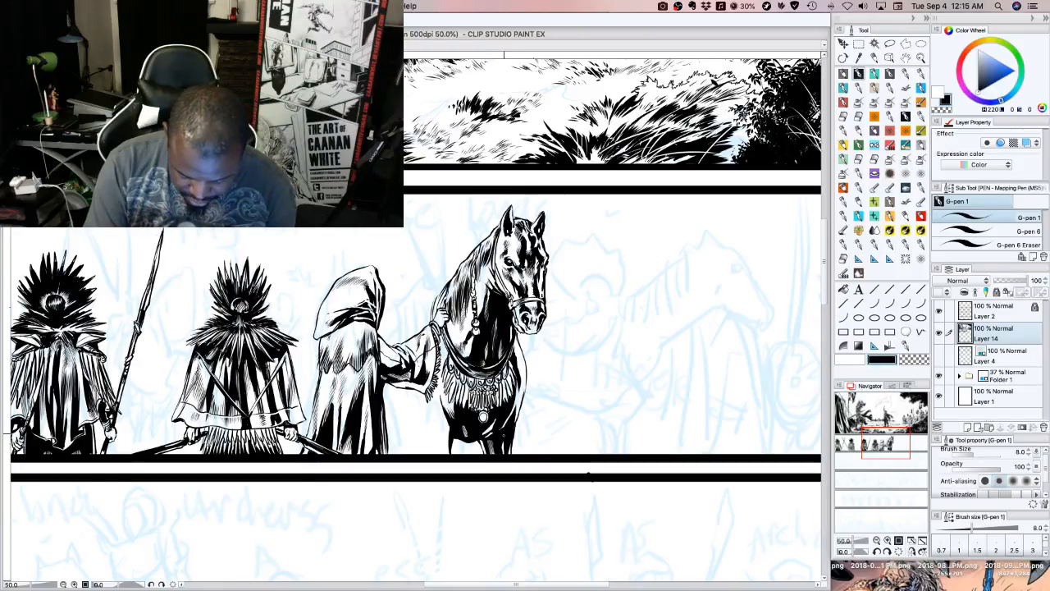
left_click_drag(517, 403, 511, 416)
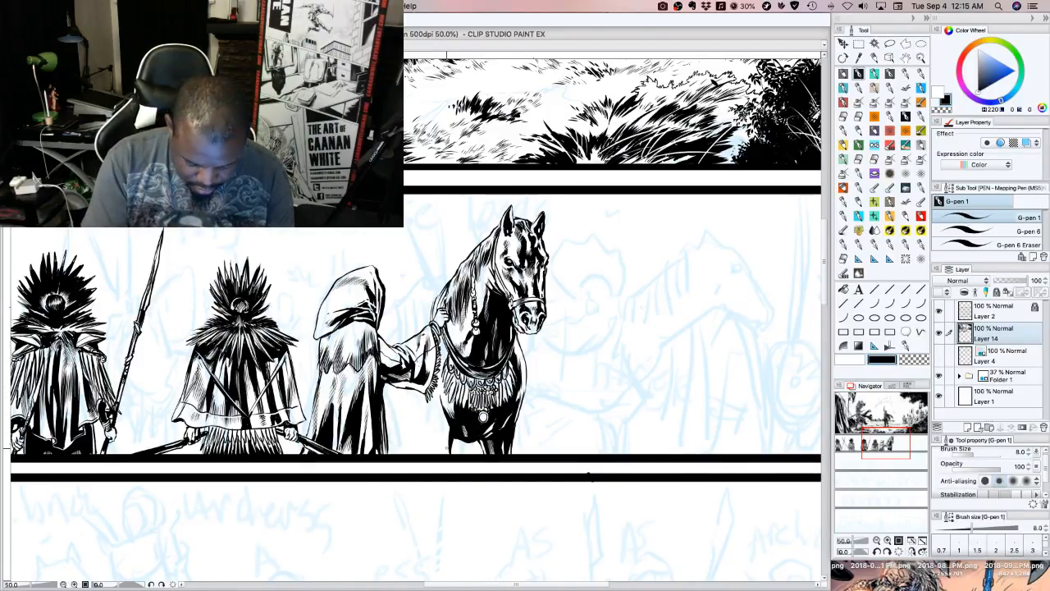
Thicken the shadow along the other foreleg and ink the contour of the leg behind it, beneath the fringed sleeve
left_click_drag(445, 453, 442, 416)
left_click_drag(446, 428, 442, 413)
left_click_drag(447, 424, 441, 408)
left_click_drag(428, 458, 423, 432)
left_click_drag(426, 454, 421, 420)
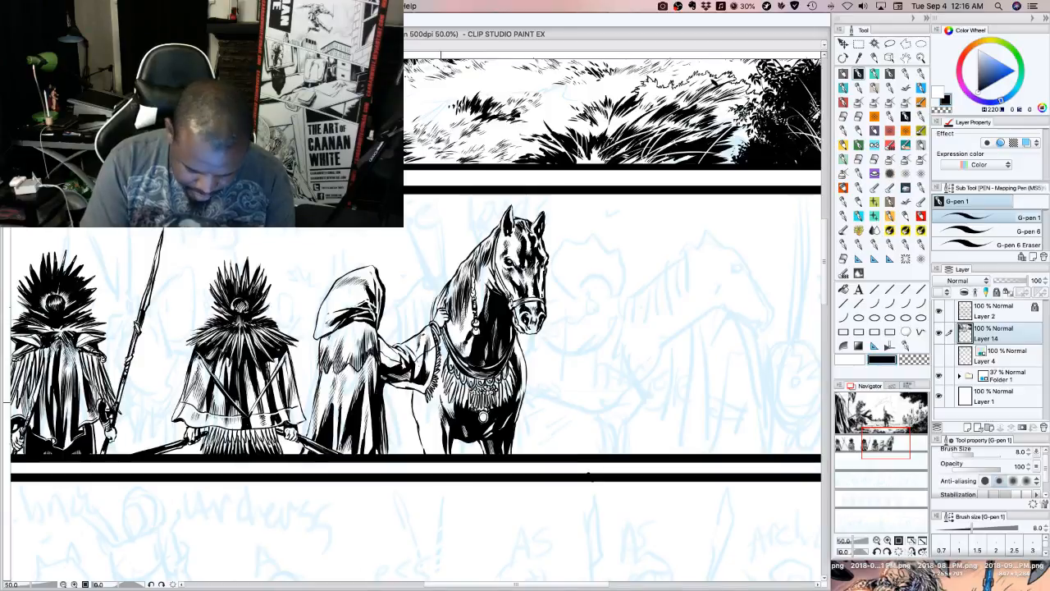
left_click_drag(442, 409, 439, 399)
mouse_move(440, 410)
left_mouse_down()
mouse_move(437, 385)
mouse_move(444, 402)
left_mouse_up()
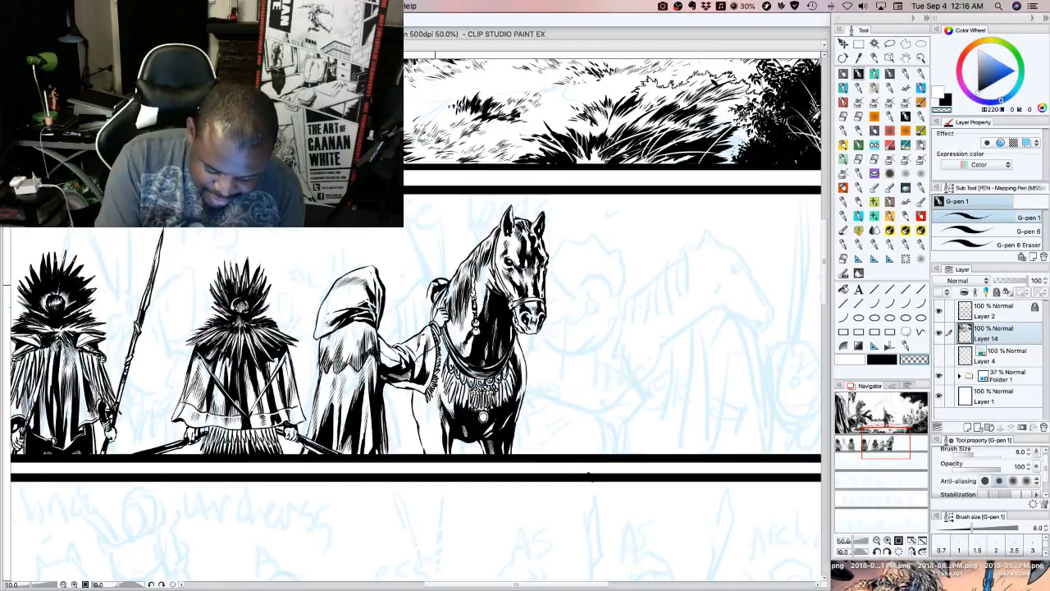
Ink the curved edge lines of the saddle behind the hand holding the horse, using black
key("c")
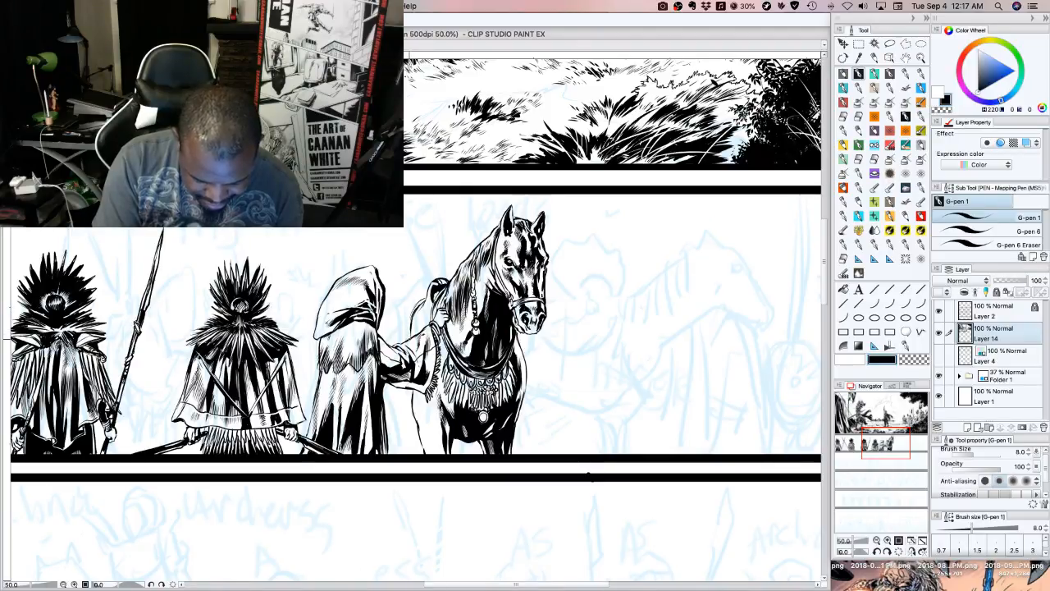
left_click_drag(410, 339, 424, 303)
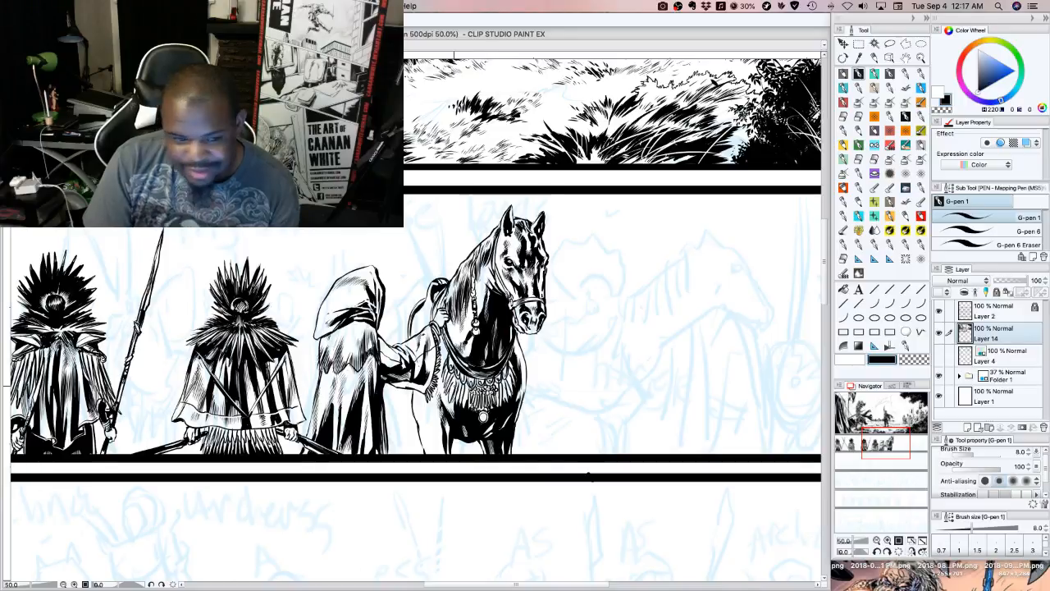
left_click_drag(412, 336, 428, 296)
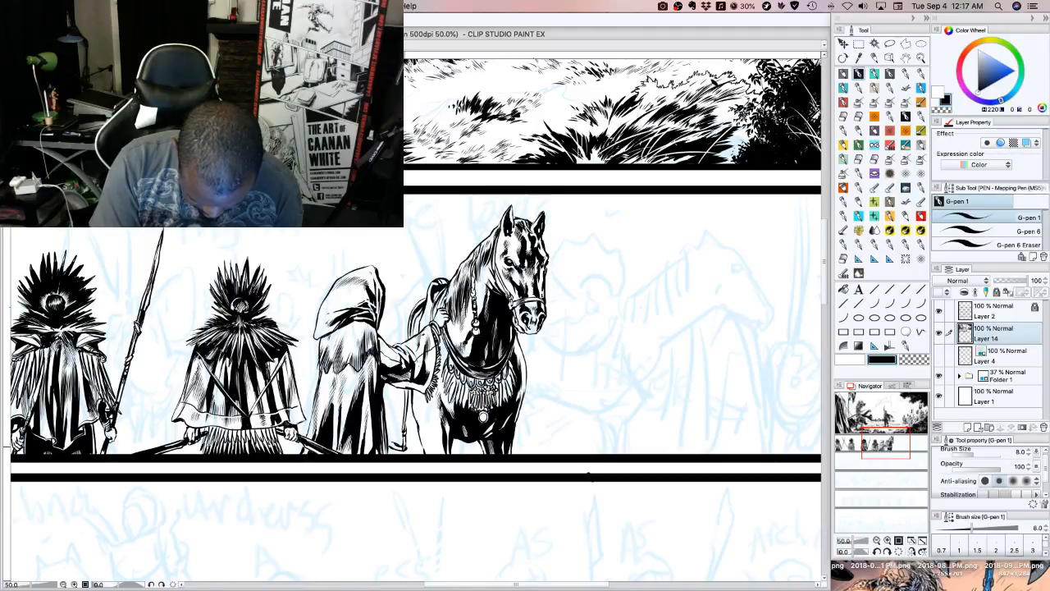
Ink the stirrup and its hanging strap between the cloak and the horse's leg, undoing the first trial strokes
left_click_drag(392, 439, 389, 439)
left_click_drag(394, 426, 390, 439)
left_click_drag(394, 425, 390, 425)
key("super+z")
key("super+z")
key("super+z")
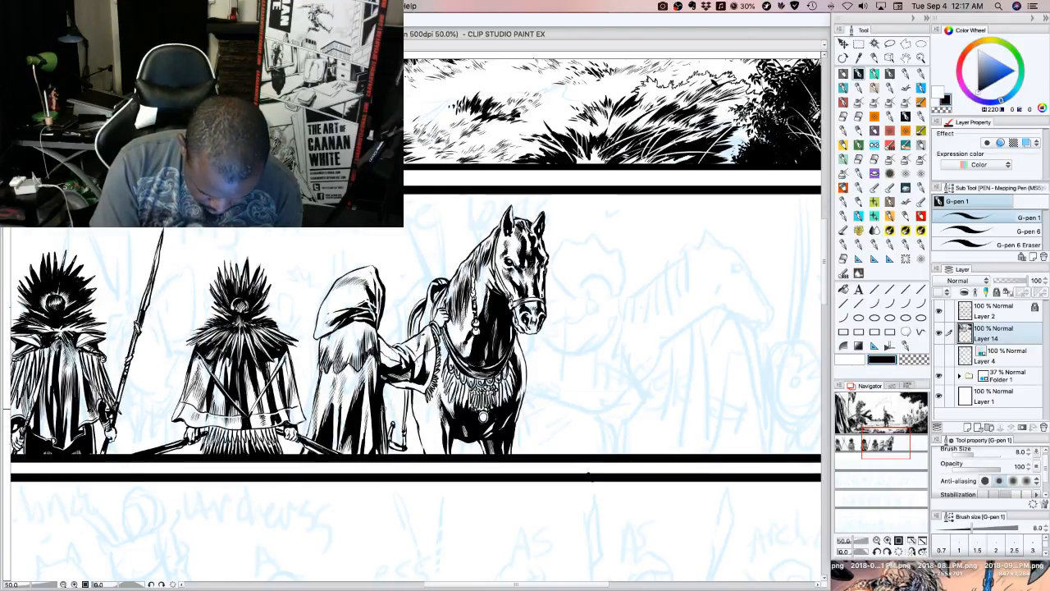
left_click_drag(392, 425, 403, 423)
mouse_move(394, 425)
left_mouse_down()
mouse_move(405, 413)
mouse_move(396, 417)
left_mouse_up()
left_click_drag(398, 388, 397, 412)
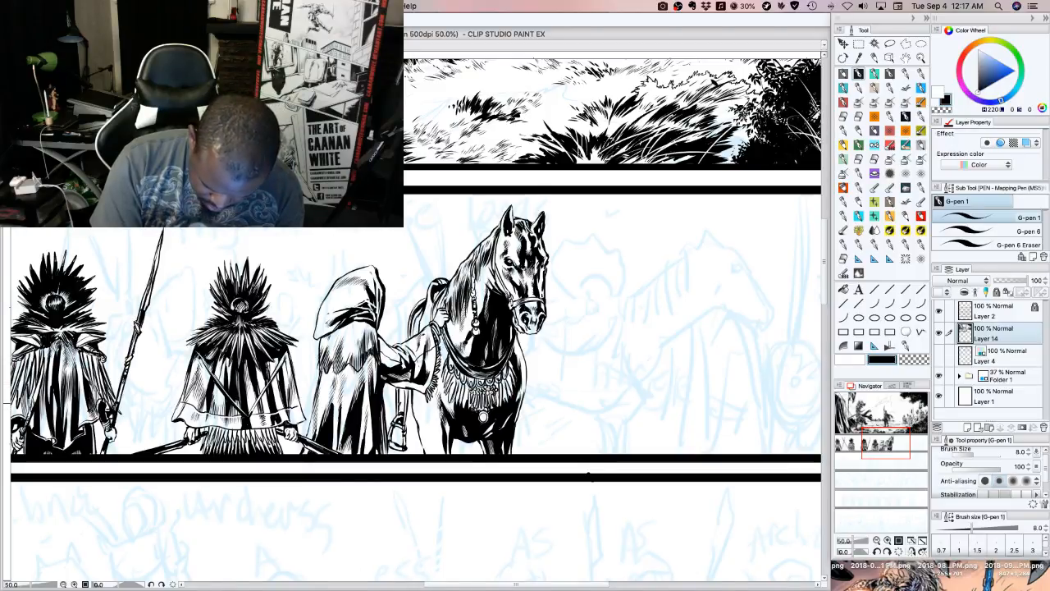
left_click_drag(404, 394, 399, 405)
left_click_drag(402, 390, 403, 407)
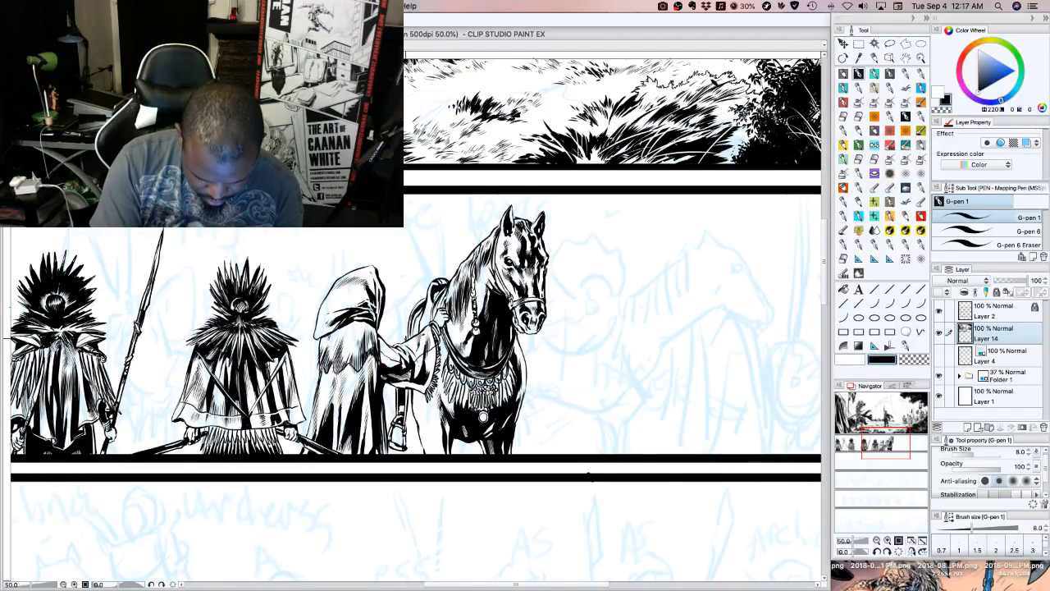
Ink the saddle blanket and the horse's back between the hood and the saddle, undoing stray strokes
left_click_drag(414, 306, 403, 343)
mouse_move(390, 319)
left_mouse_down()
mouse_move(394, 345)
mouse_move(397, 304)
left_mouse_up()
key("super+z")
key("super+z")
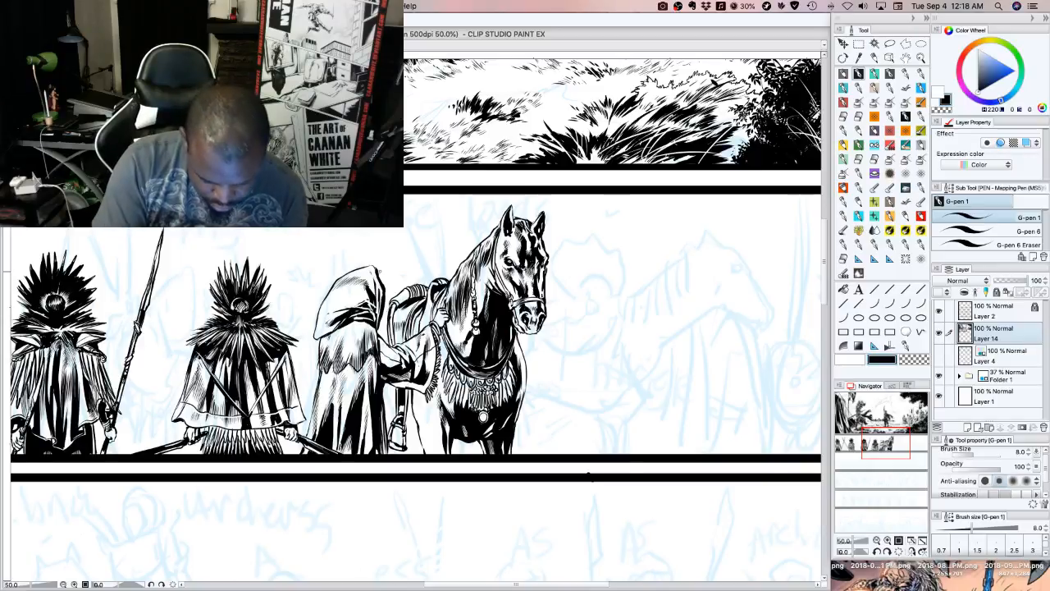
Ink a fanned cluster of spiky, feather-like strokes rising behind the hood, above the horse's saddle
left_click_drag(380, 274, 387, 240)
left_click_drag(383, 279, 393, 242)
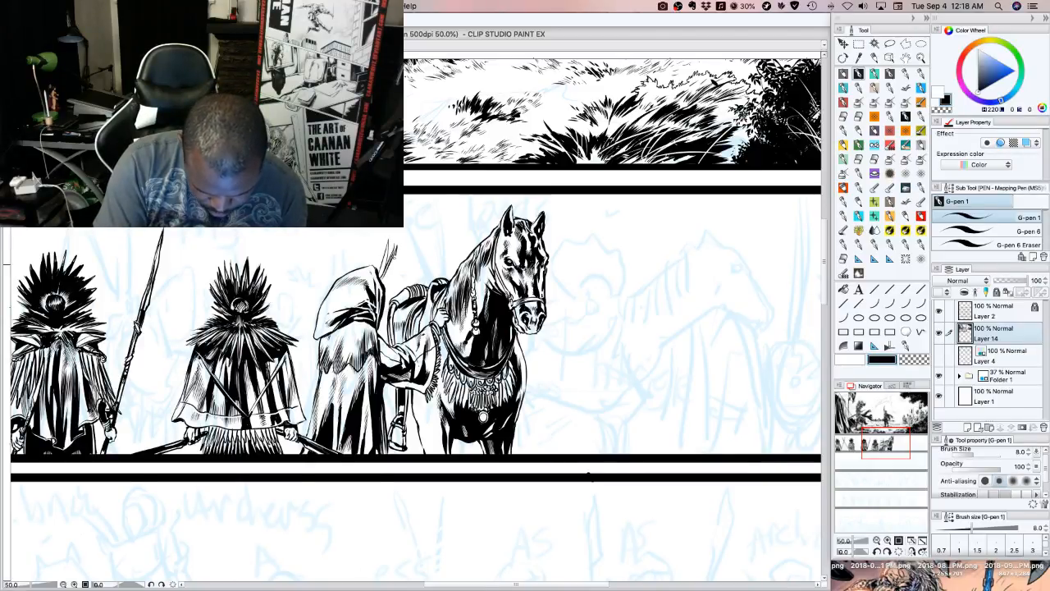
left_click_drag(382, 283, 395, 255)
left_click_drag(386, 281, 402, 248)
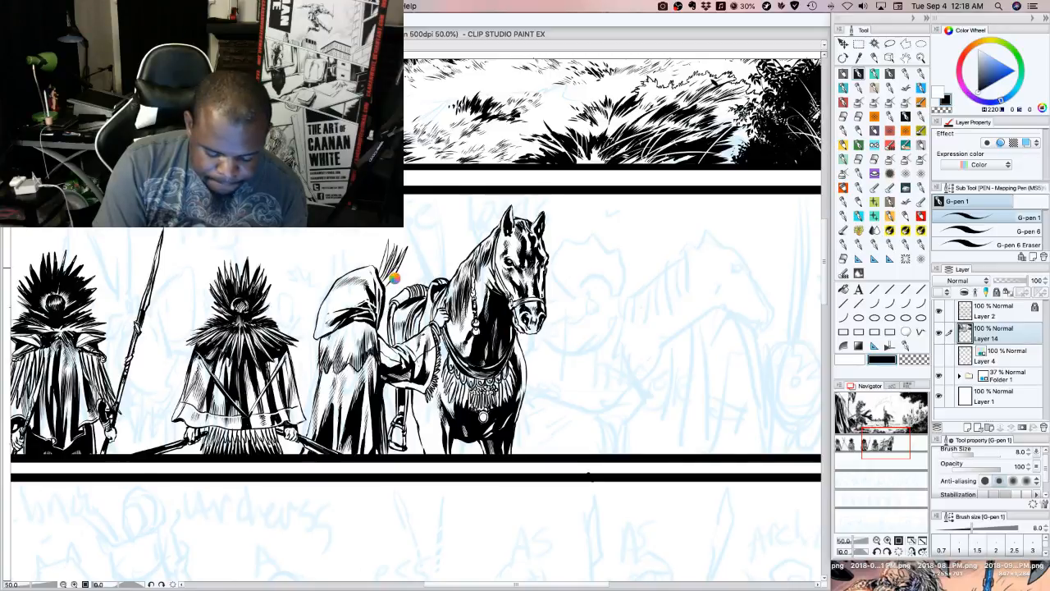
left_click_drag(408, 259, 396, 277)
left_click_drag(397, 277, 387, 289)
mouse_move(381, 244)
left_mouse_down()
mouse_move(375, 272)
mouse_move(384, 294)
left_mouse_up()
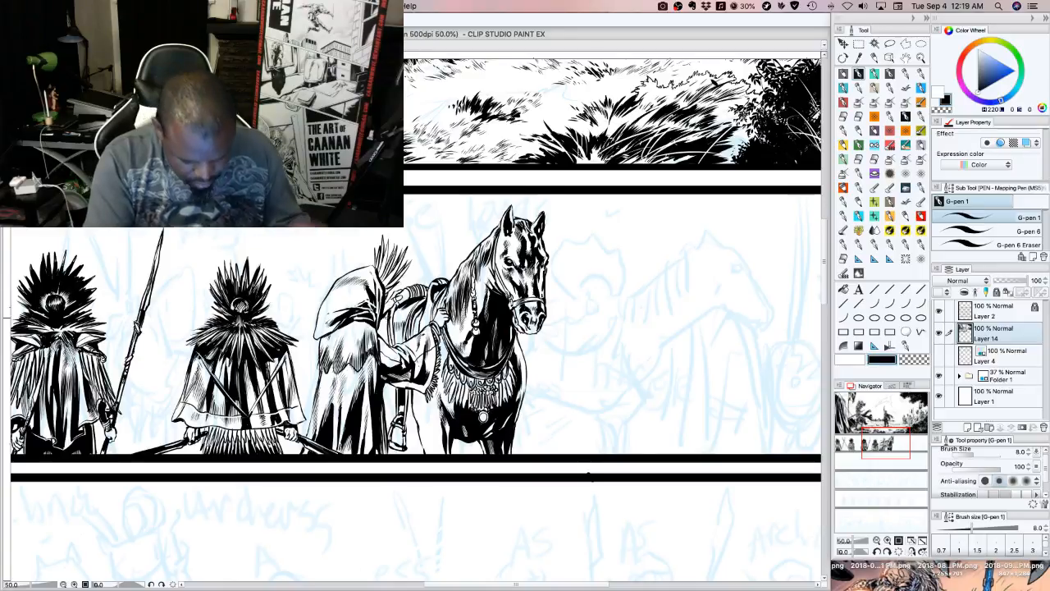
Add black hatching to the saddle blanket behind the hooded figure, alternating with transparent colour for cleanup
key("c")
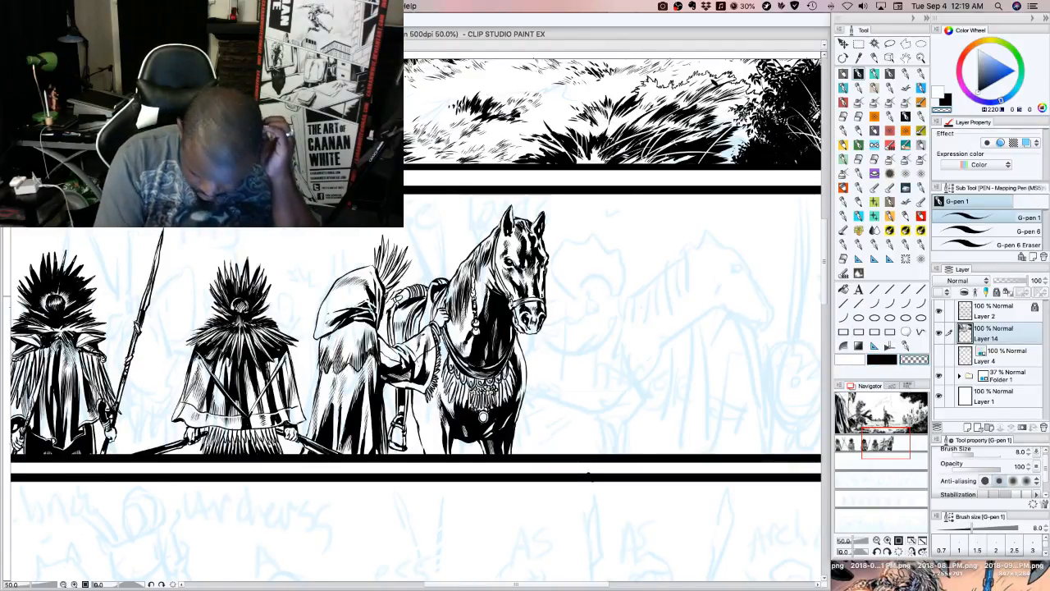
left_click(880, 360)
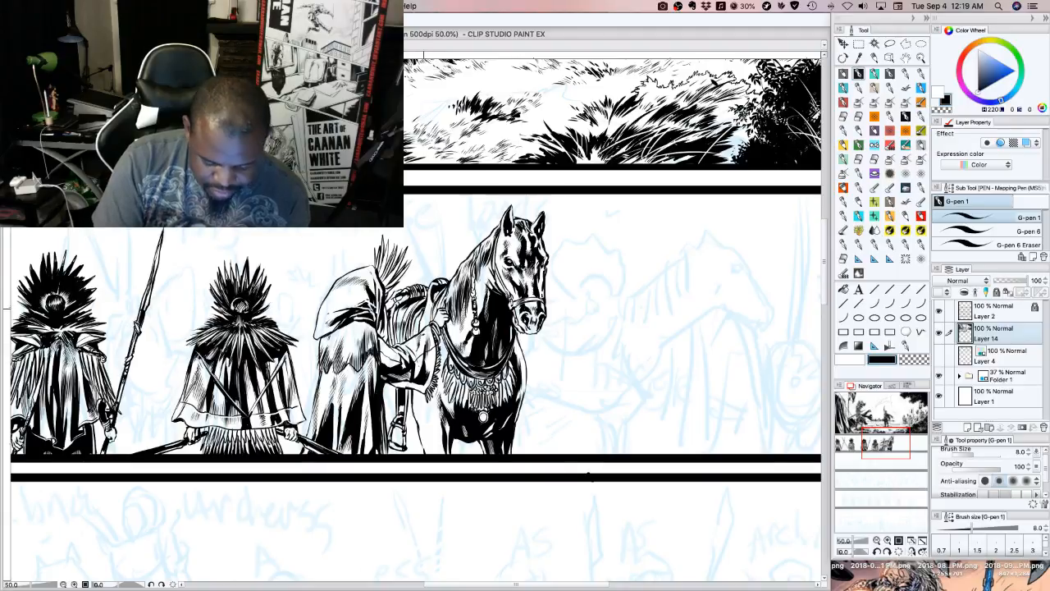
key("c")
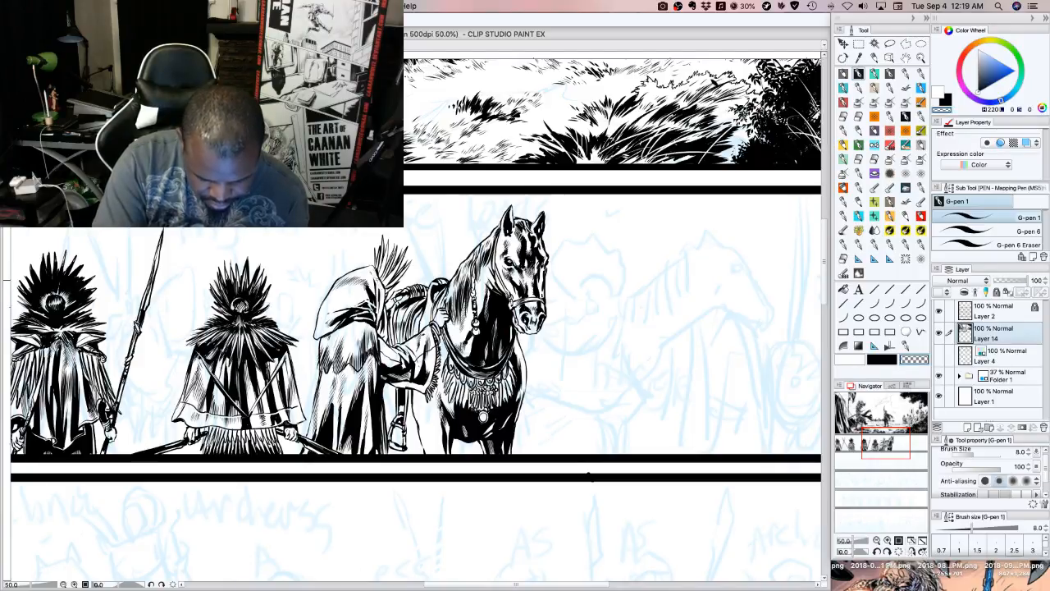
Ink the horse's rear leg and its shadow between the stirrup and the foreleg, using black
key("c")
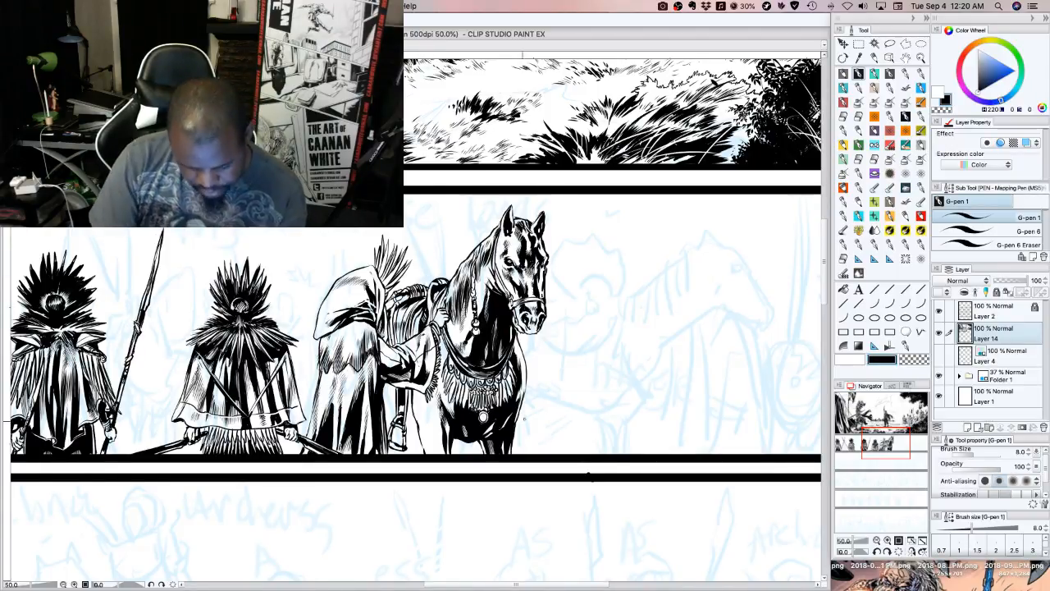
mouse_move(430, 432)
left_mouse_down()
mouse_move(435, 456)
mouse_move(424, 412)
left_mouse_up()
mouse_move(418, 403)
left_mouse_down()
mouse_move(443, 452)
mouse_move(444, 441)
left_mouse_up()
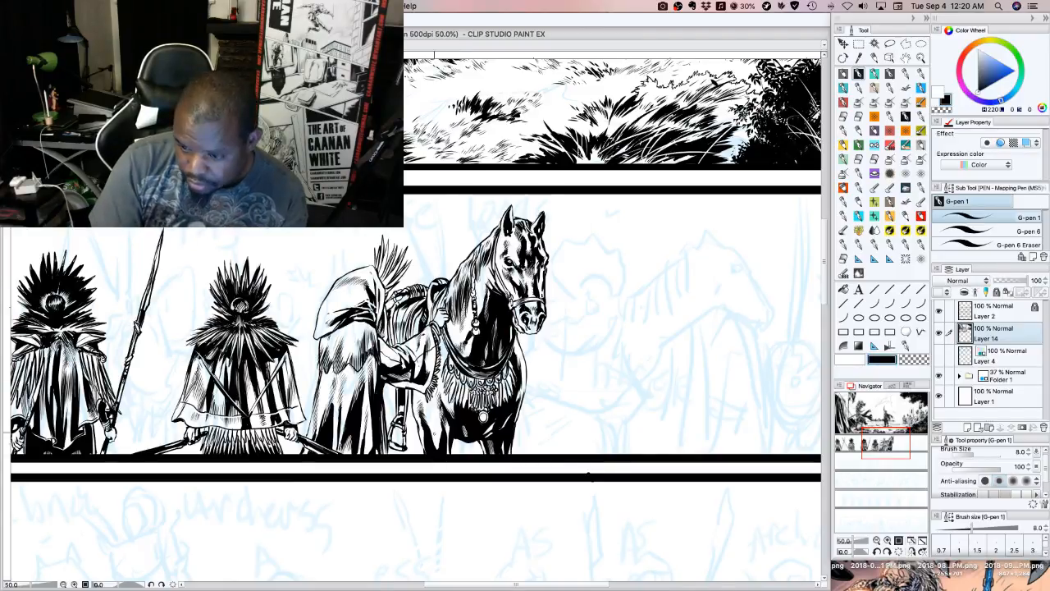
left_click_drag(438, 428, 442, 440)
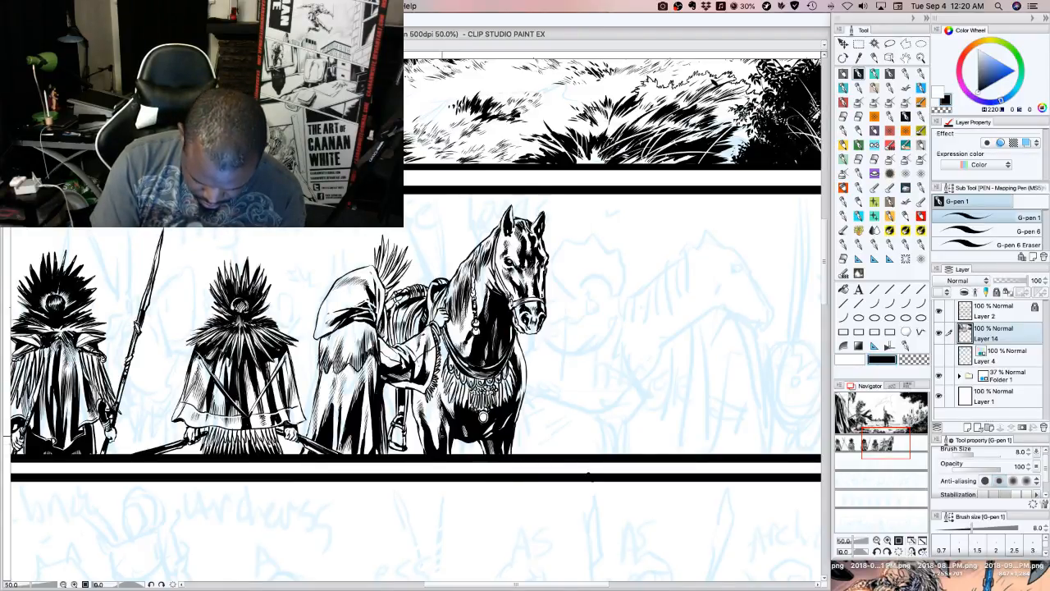
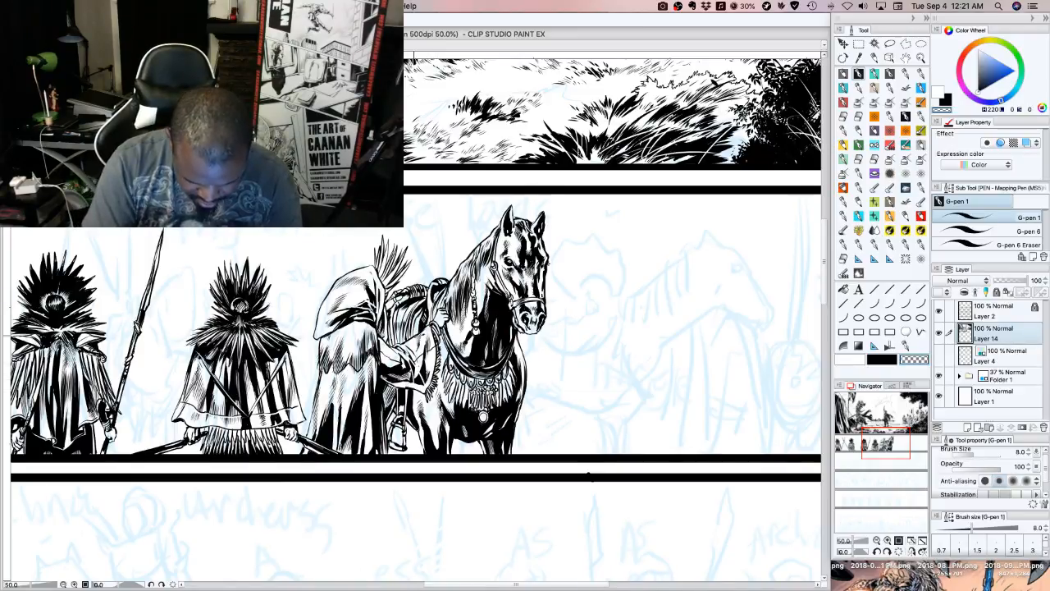
Examine the battlefield panel and the inked strip as a whole, ending at the unfinished pencilled figures in front of the horse
mouse_move(885, 442)
left_mouse_down()
mouse_move(866, 445)
mouse_move(877, 447)
left_mouse_up()
left_click(877, 542)
left_click(876, 542)
left_click(877, 541)
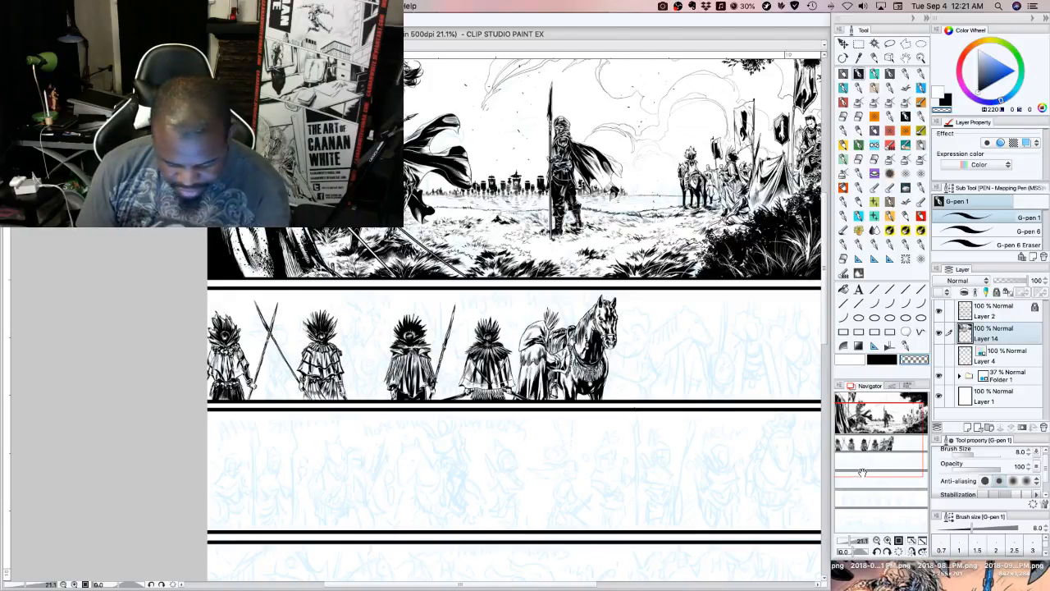
mouse_move(876, 446)
left_mouse_down()
mouse_move(887, 444)
mouse_move(862, 433)
left_mouse_up()
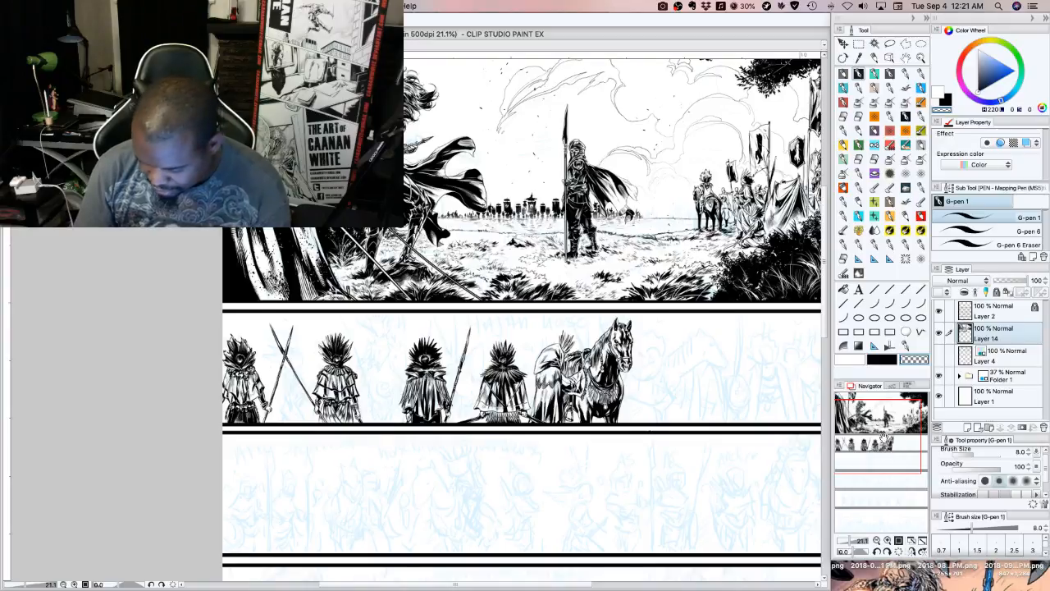
left_click_drag(882, 434, 882, 443)
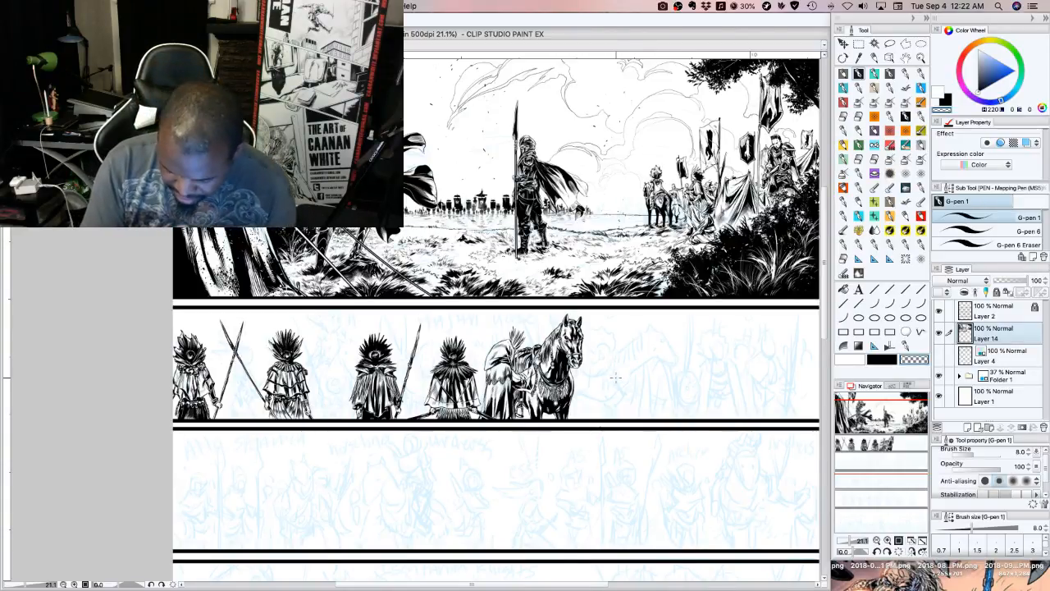
left_click_drag(879, 442, 900, 431)
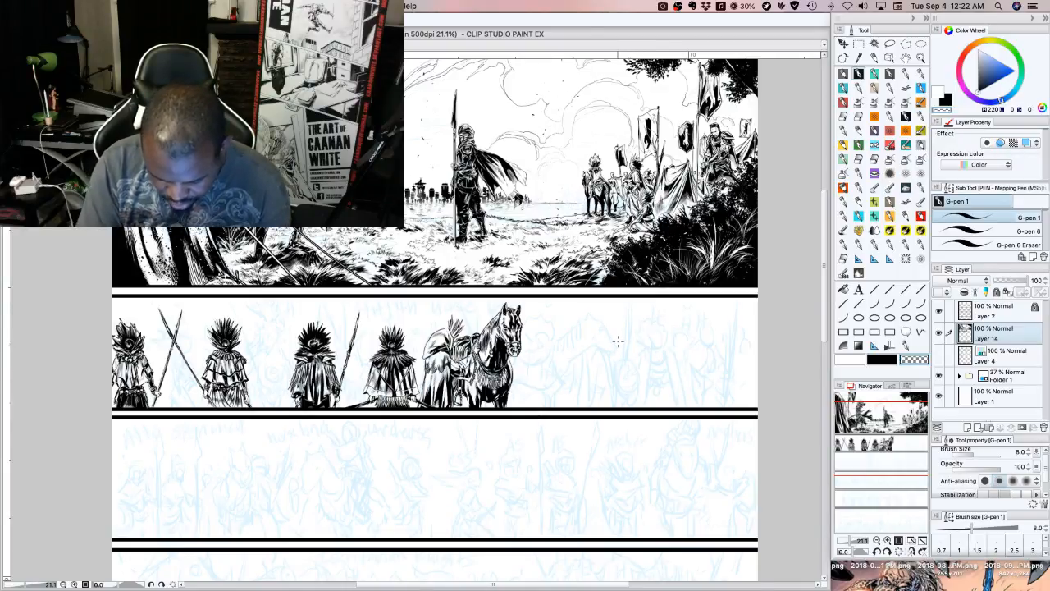
left_click(887, 541)
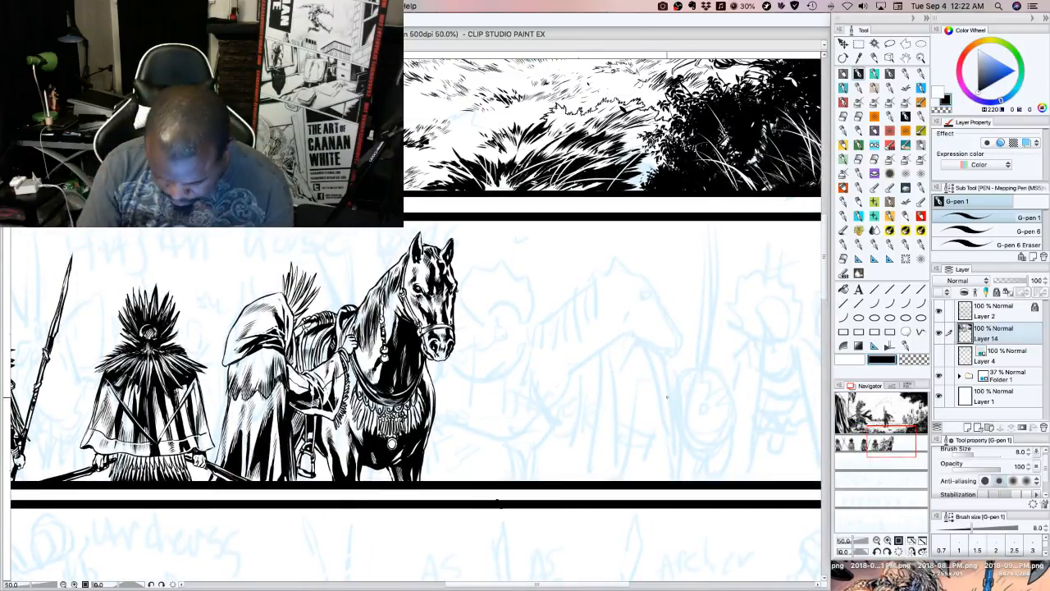
left_click_drag(883, 443, 893, 443)
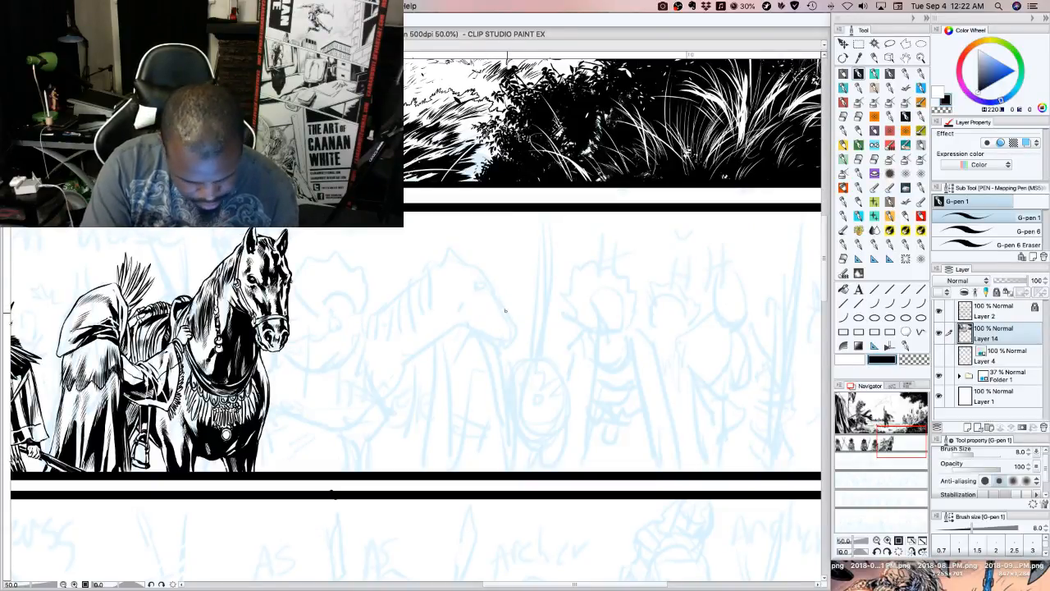
Ink a fan of spiky feathers with a curved lower rim for the next figure's headdress, in front of the horse
mouse_move(508, 317)
left_mouse_down()
mouse_move(499, 291)
mouse_move(509, 317)
mouse_move(499, 274)
mouse_move(510, 314)
mouse_move(522, 255)
left_mouse_up()
mouse_move(531, 292)
left_mouse_down()
mouse_move(542, 257)
mouse_move(539, 288)
mouse_move(552, 264)
mouse_move(542, 293)
mouse_move(557, 271)
mouse_move(564, 281)
mouse_move(551, 289)
mouse_move(569, 289)
mouse_move(557, 300)
mouse_move(564, 306)
mouse_move(497, 310)
left_mouse_up()
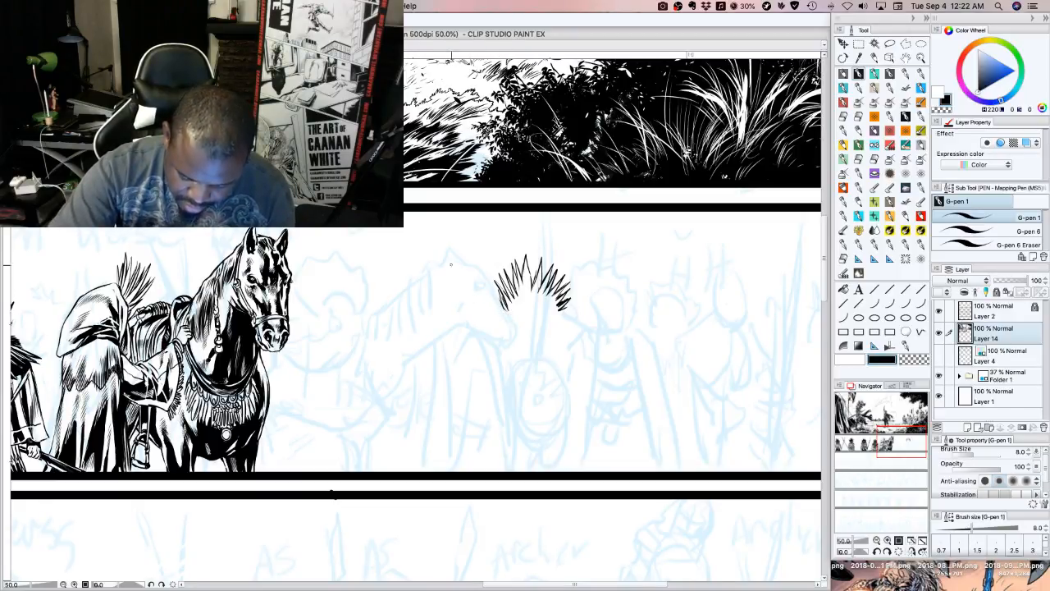
left_click_drag(506, 313, 488, 300)
mouse_move(504, 317)
left_mouse_down()
mouse_move(493, 307)
mouse_move(529, 312)
left_mouse_up()
left_click_drag(535, 321, 544, 309)
left_click_drag(543, 317, 553, 308)
left_click_drag(548, 318, 576, 303)
left_click_drag(561, 317, 569, 311)
mouse_move(550, 321)
left_mouse_down()
mouse_move(559, 311)
mouse_move(519, 323)
mouse_move(562, 317)
left_mouse_up()
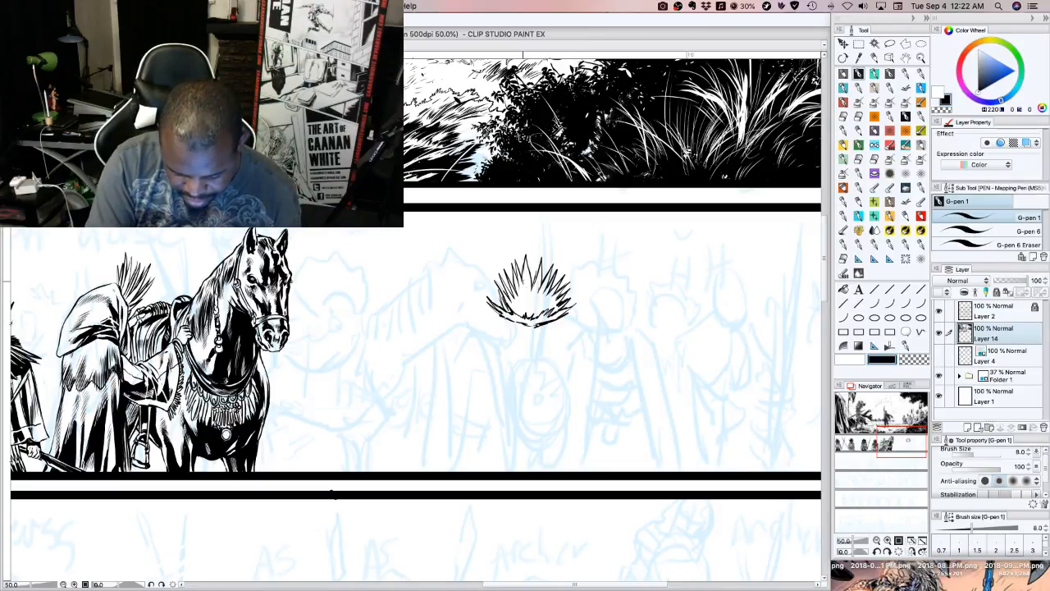
Ink an inner row of short spikes inside the feather fan and fill its centre with black
left_click_drag(525, 288, 518, 280)
left_click_drag(524, 298, 516, 283)
left_click_drag(524, 295, 526, 278)
left_click_drag(534, 290, 533, 278)
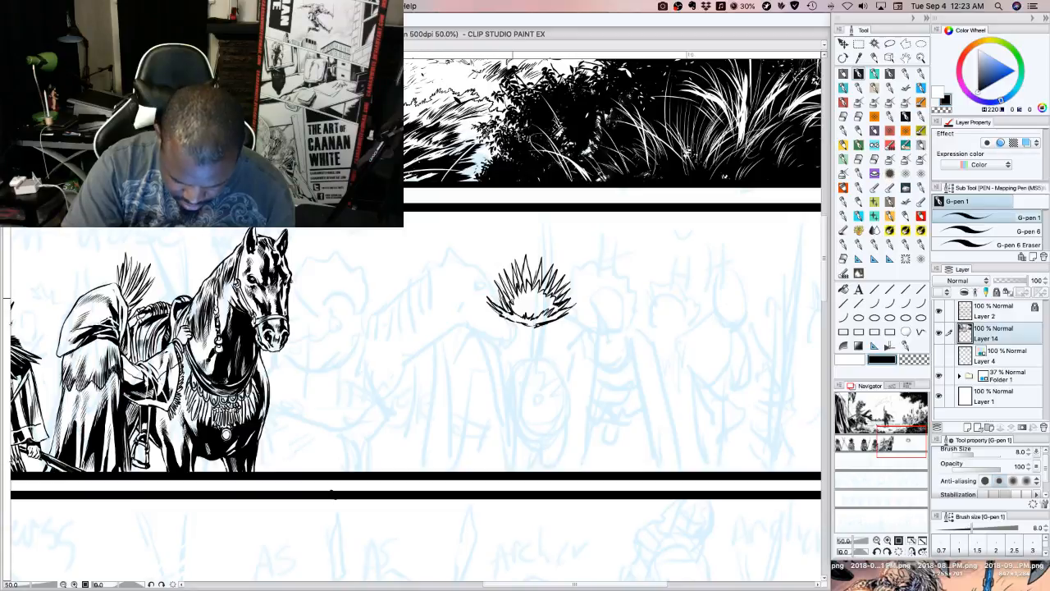
left_click_drag(513, 299, 516, 293)
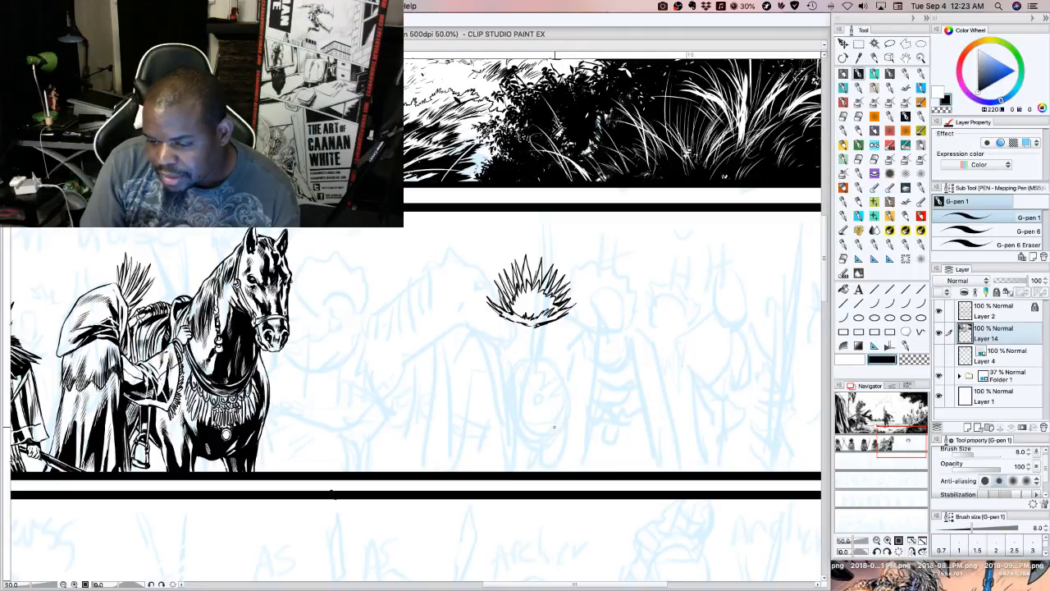
left_click_drag(524, 306, 526, 286)
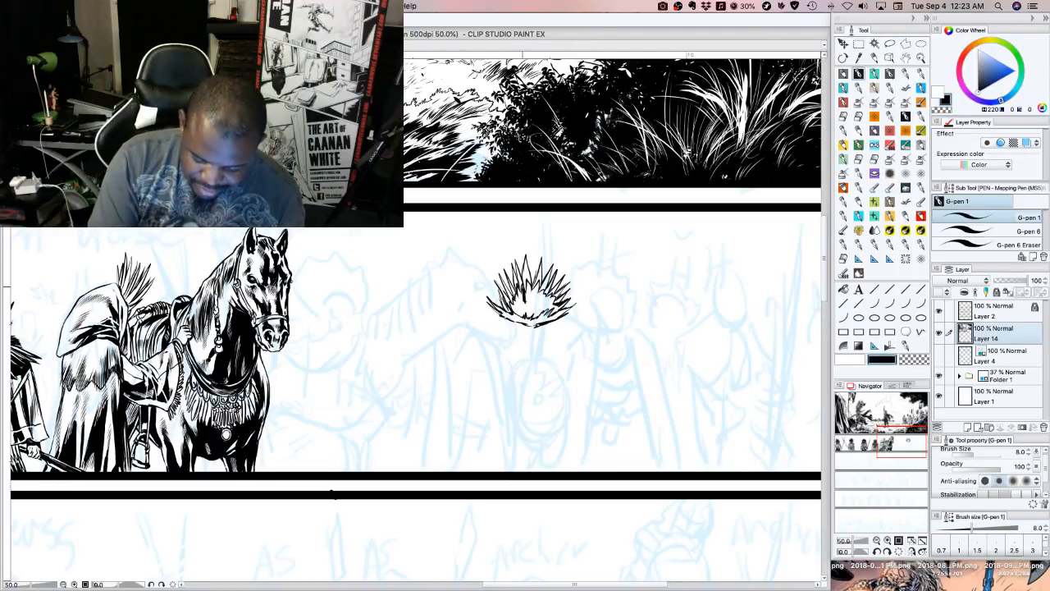
left_click(844, 291)
left_click(545, 299)
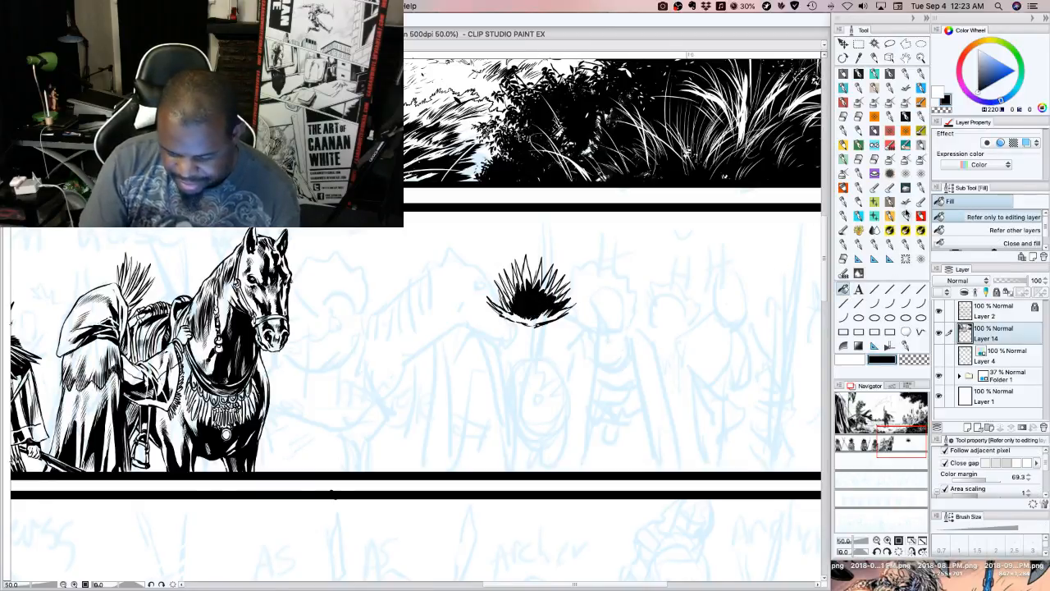
Add the small round knob in the headdress's black centre and refine the surrounding feathers with the G-pen, alternating transparent colour and black
left_click(838, 82)
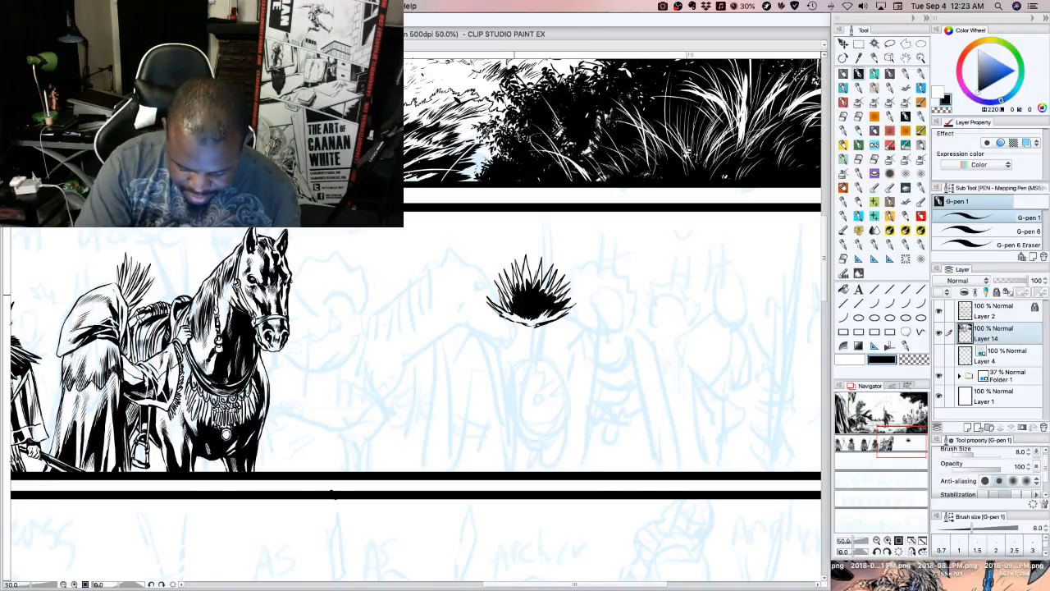
mouse_move(509, 295)
left_mouse_down()
mouse_move(512, 311)
mouse_move(531, 284)
left_mouse_up()
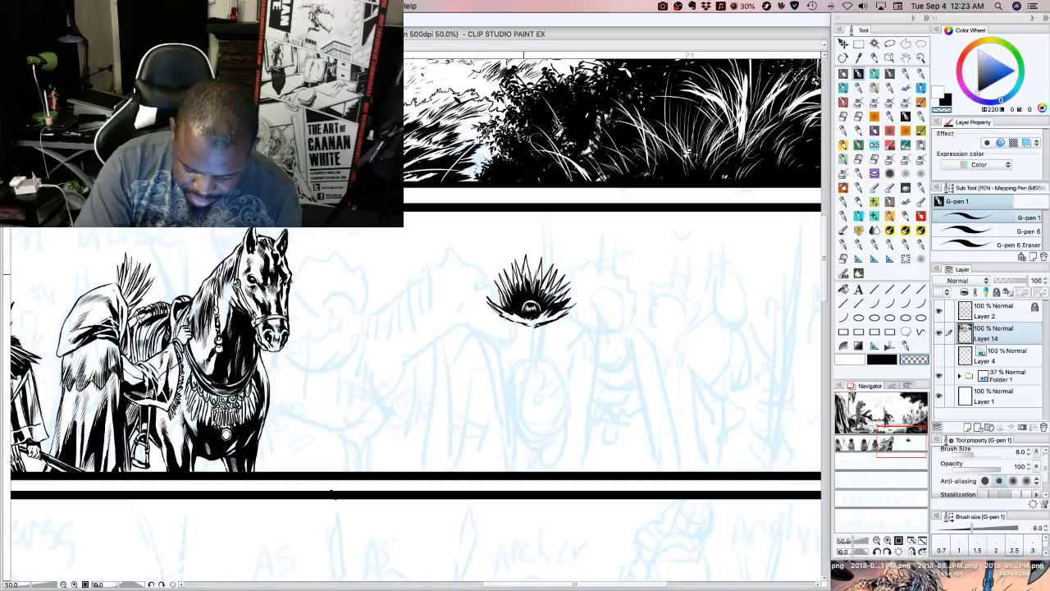
left_click_drag(522, 276, 516, 299)
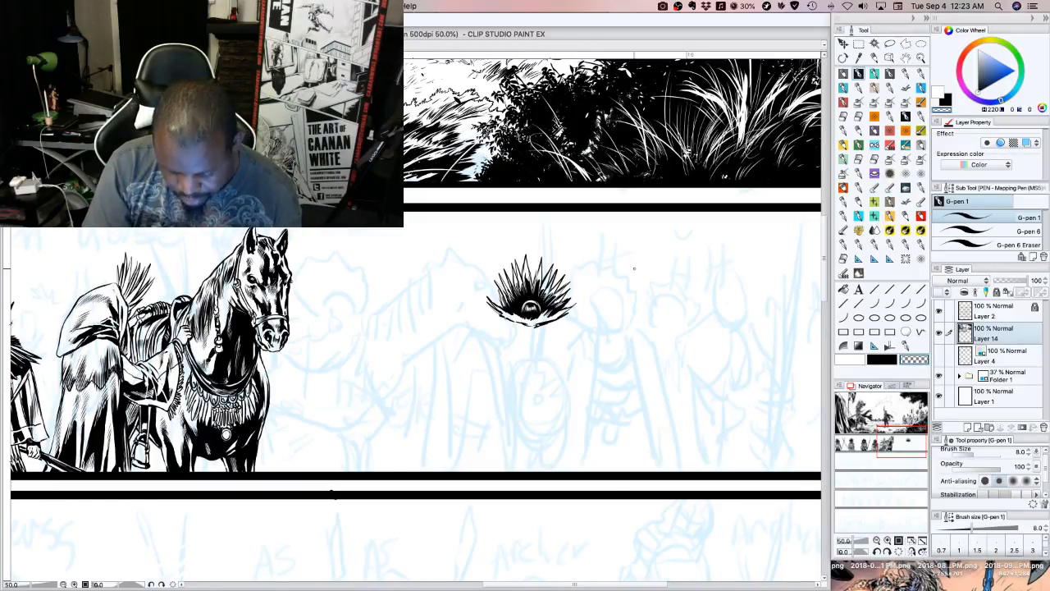
key("c")
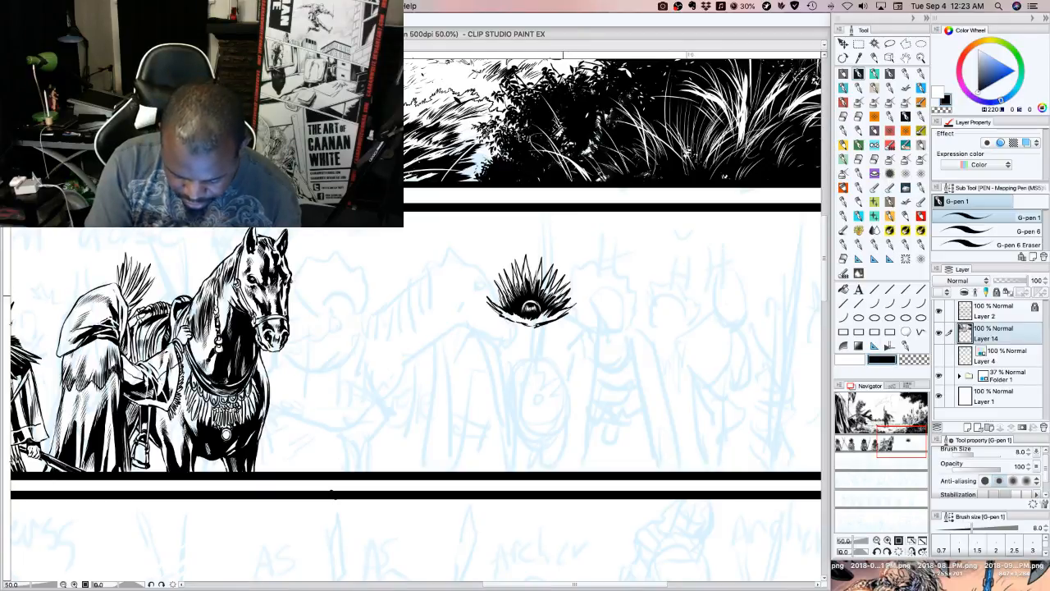
left_click_drag(562, 301, 574, 293)
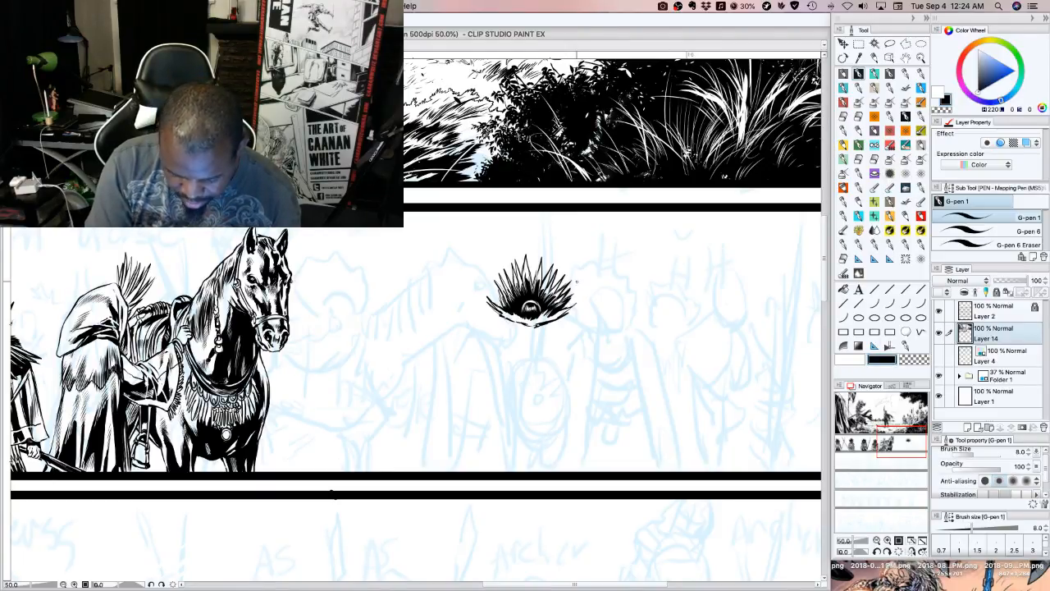
Darken the feathers around the knob, ink the short neck below the fan, and add a row of round beads beneath it
mouse_move(527, 325)
left_mouse_down()
mouse_move(506, 312)
mouse_move(562, 312)
mouse_move(528, 265)
left_mouse_up()
left_click_drag(529, 280, 526, 268)
left_click_drag(528, 280, 523, 266)
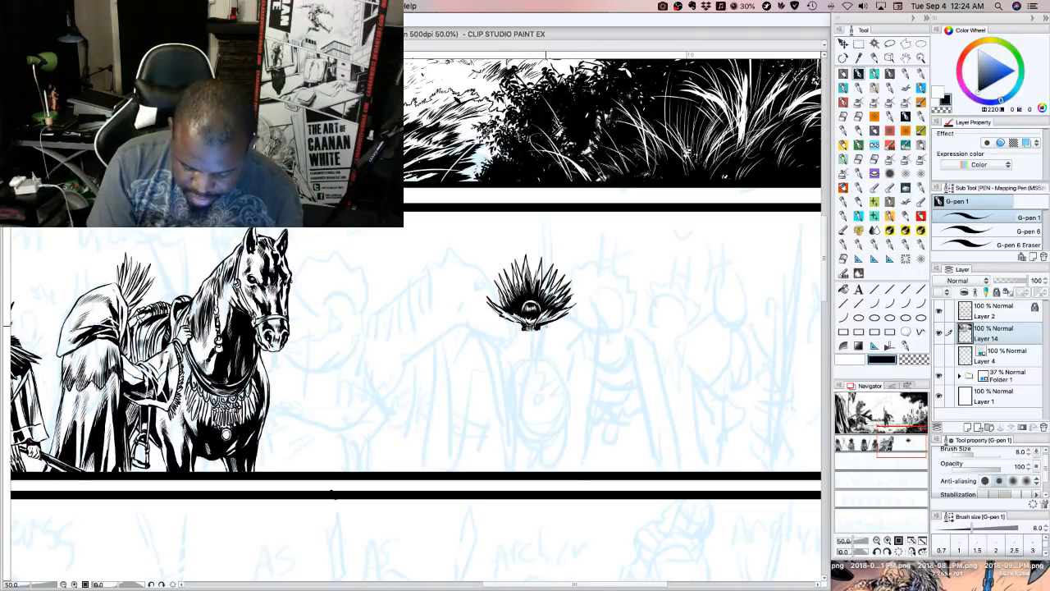
mouse_move(523, 329)
left_mouse_down()
mouse_move(528, 342)
mouse_move(539, 338)
left_mouse_up()
mouse_move(530, 336)
left_mouse_down()
mouse_move(558, 335)
mouse_move(511, 334)
left_mouse_up()
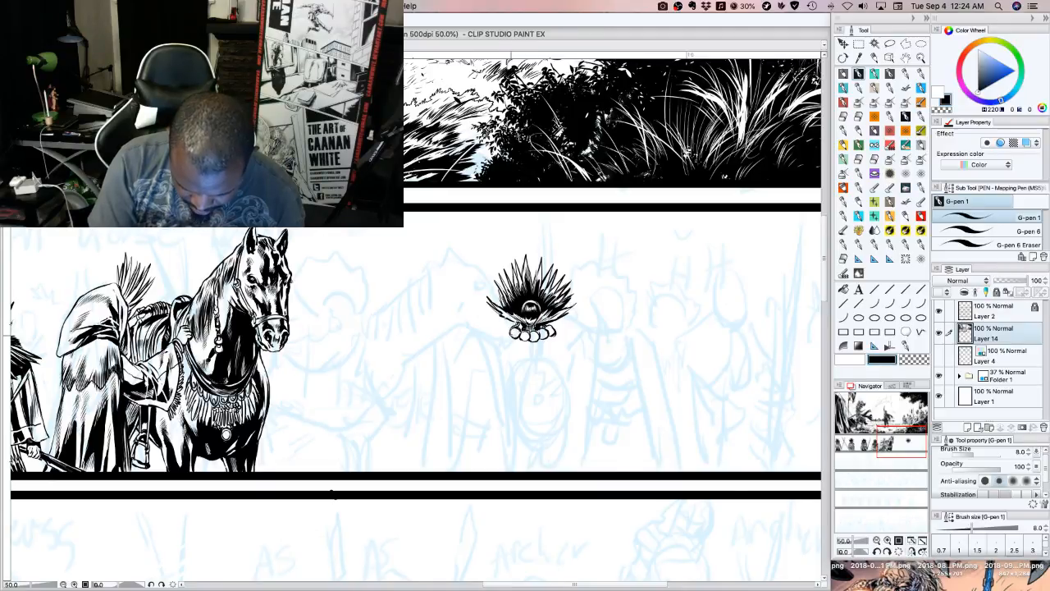
left_click_drag(510, 335, 553, 325)
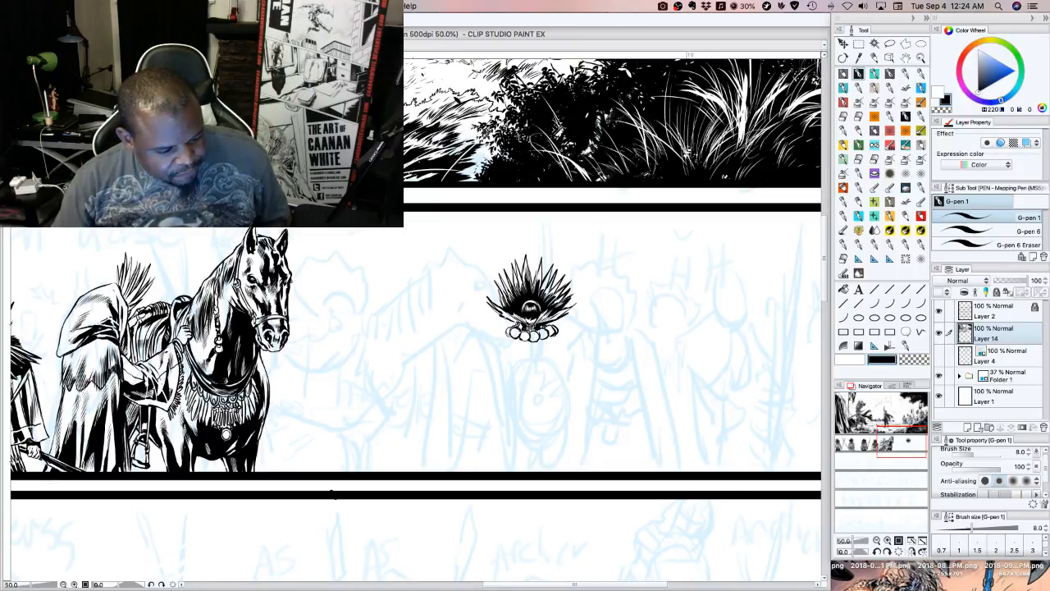
Open the recent street-scene illustration and examine its armed officers and vehicles up close
mouse_move(147, 50)
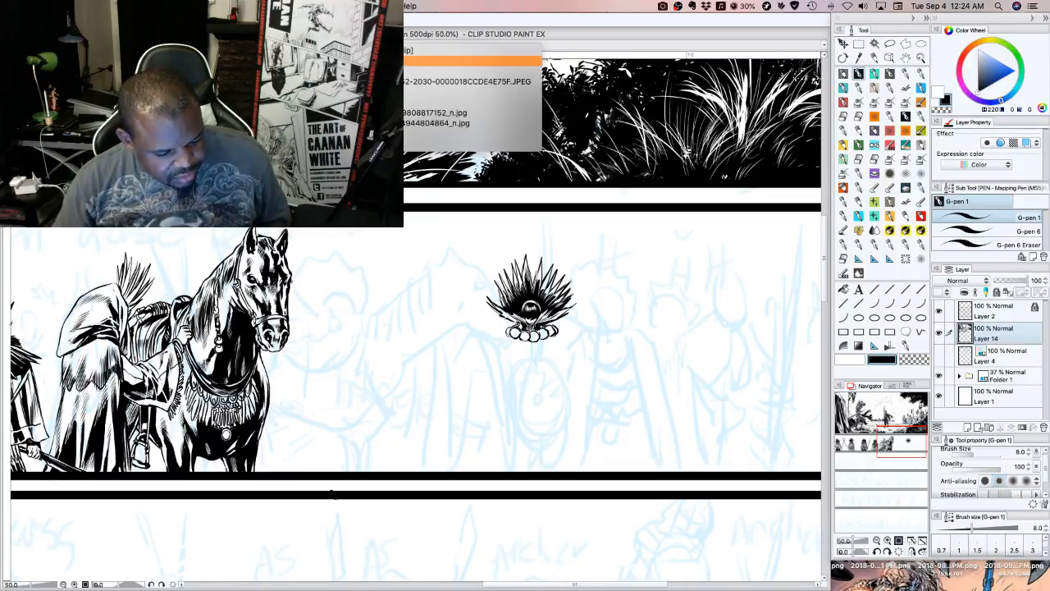
left_click(328, 71)
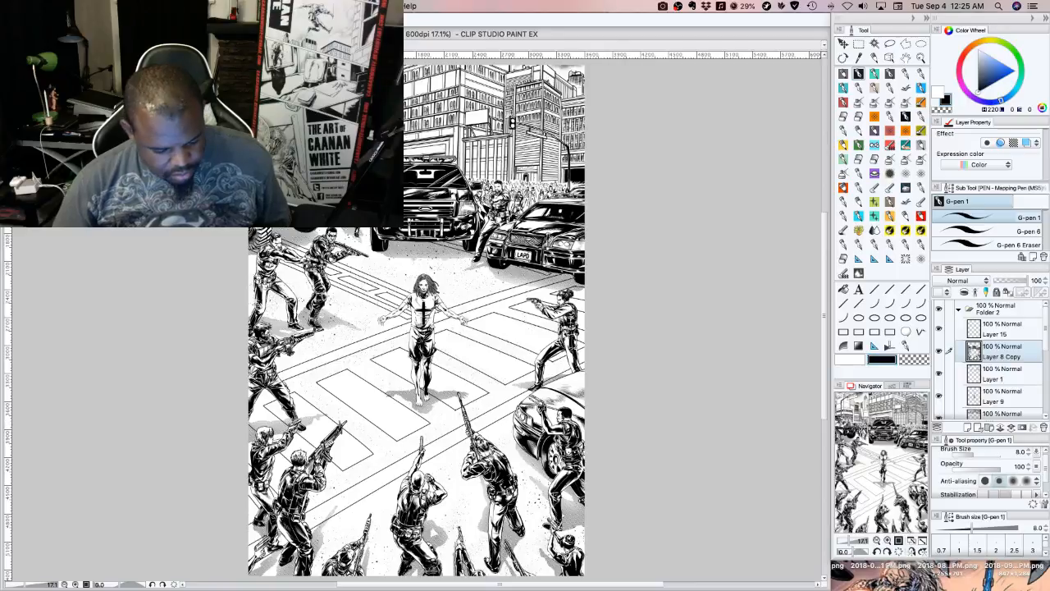
scroll(269, 200, "up", 15)
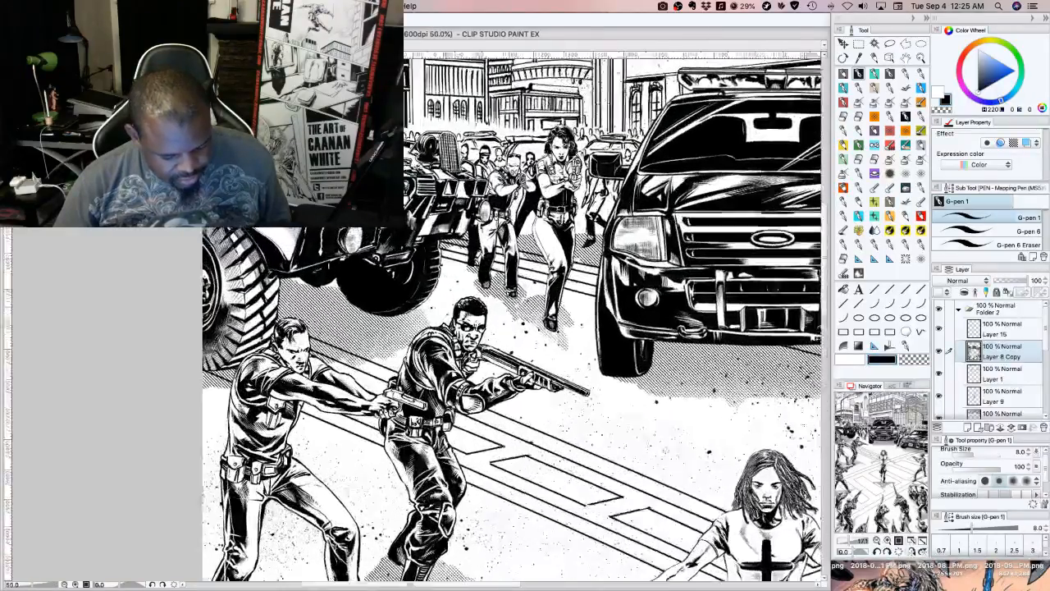
scroll(277, 200, "up", 1)
scroll(278, 200, "down", 1)
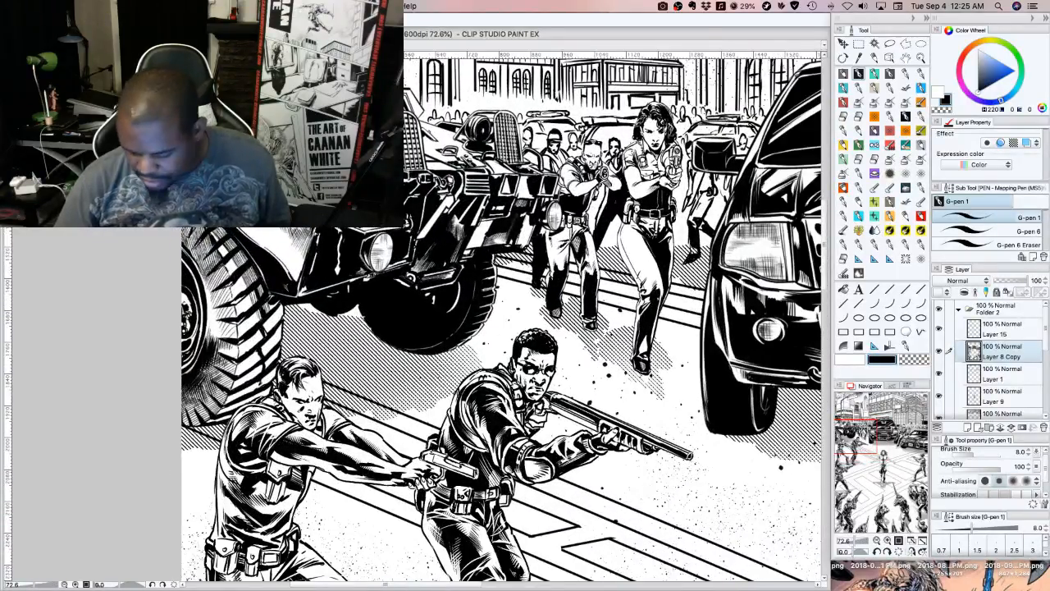
scroll(500, 320, "up", 5)
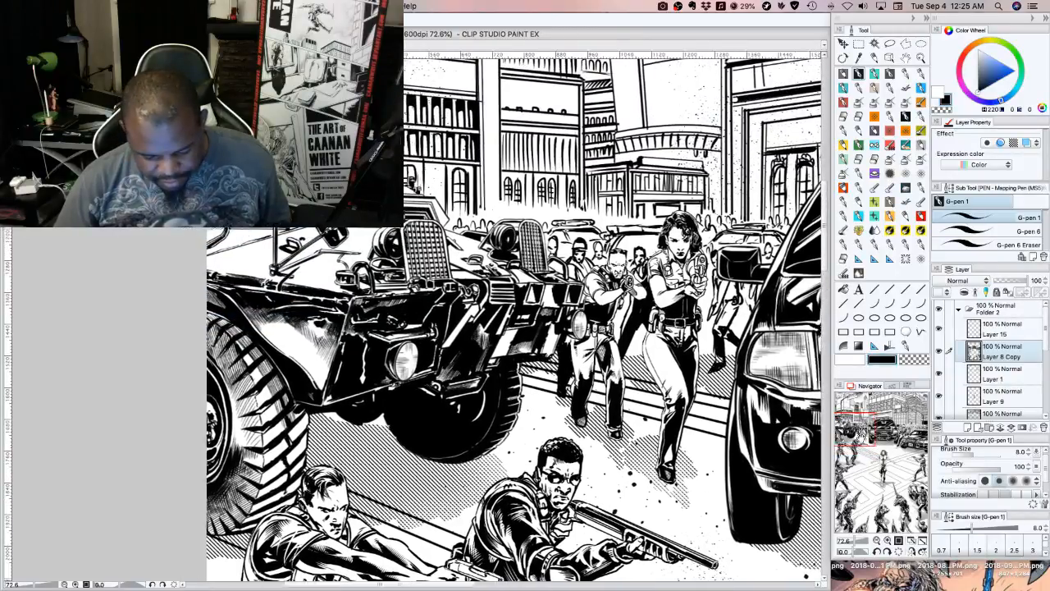
left_click_drag(501, 320, 534, 328)
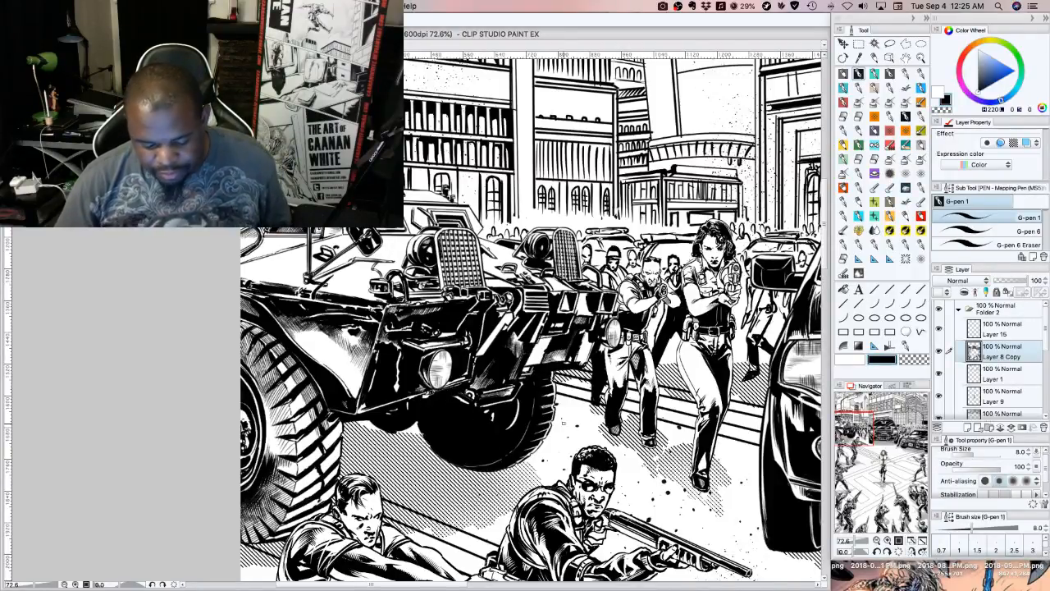
left_click_drag(564, 423, 589, 424)
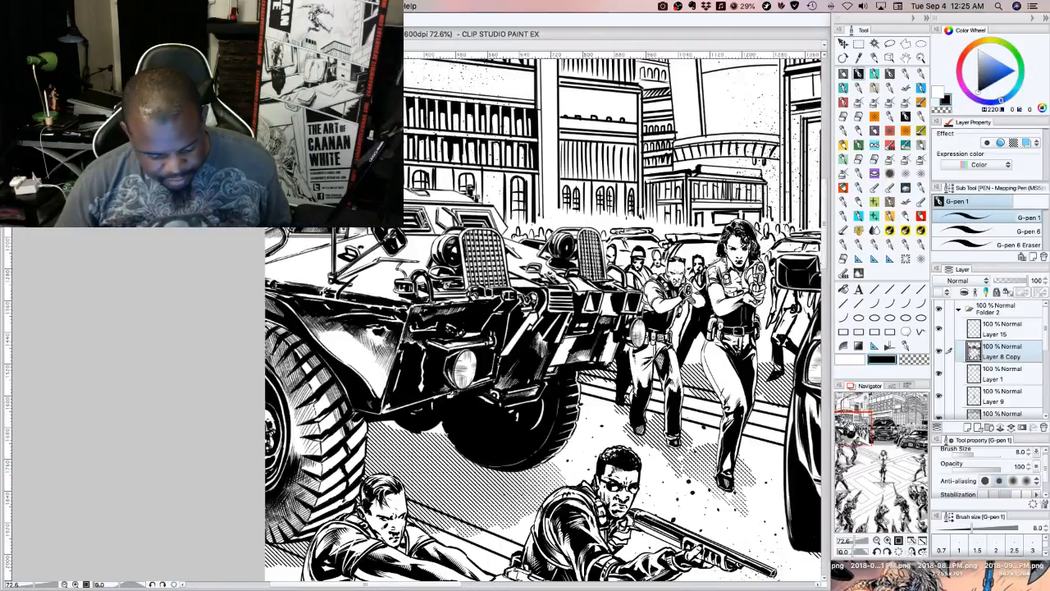
left_click_drag(852, 428, 875, 430)
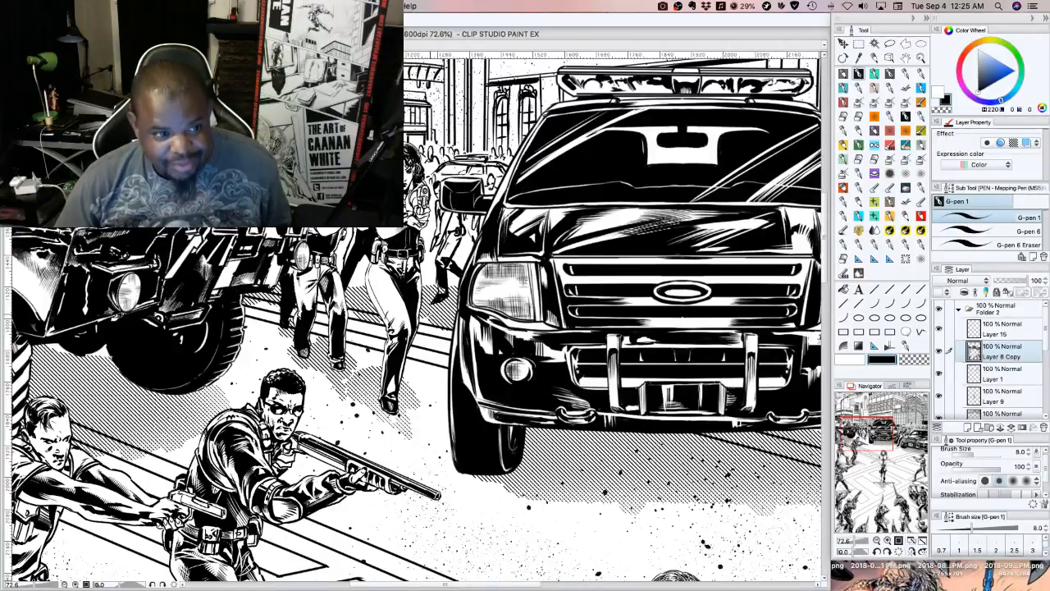
Examine the street scene at 25% zoom and return to the battlefield page
key("super+minus")
key("super+minus")
key("super+minus")
key("super+minus")
key("super+minus")
key("super+minus")
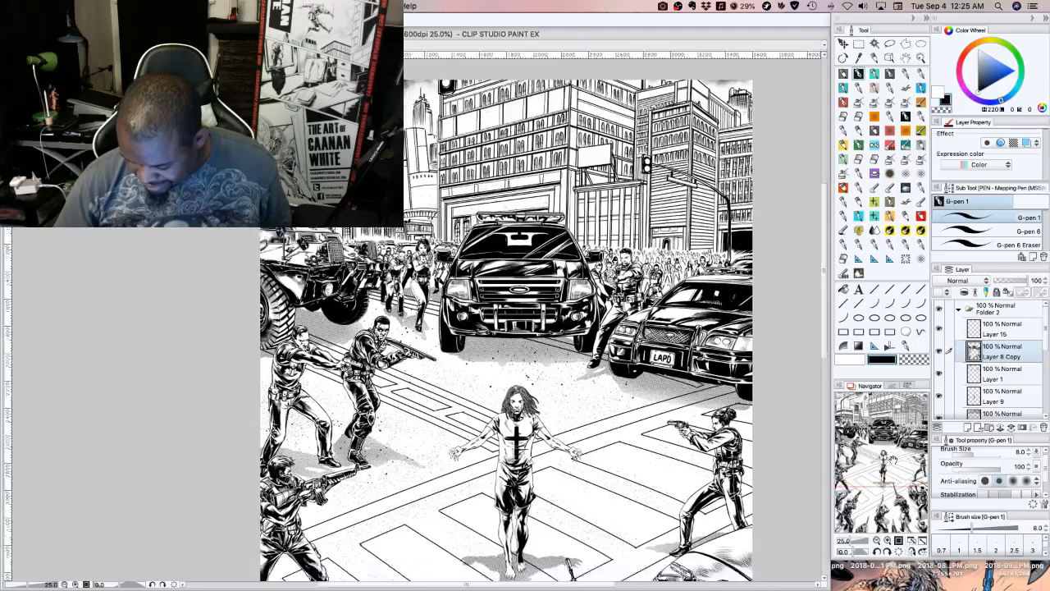
mouse_move(891, 451)
left_mouse_down()
mouse_move(874, 501)
mouse_move(899, 484)
mouse_move(849, 455)
mouse_move(907, 445)
left_mouse_up()
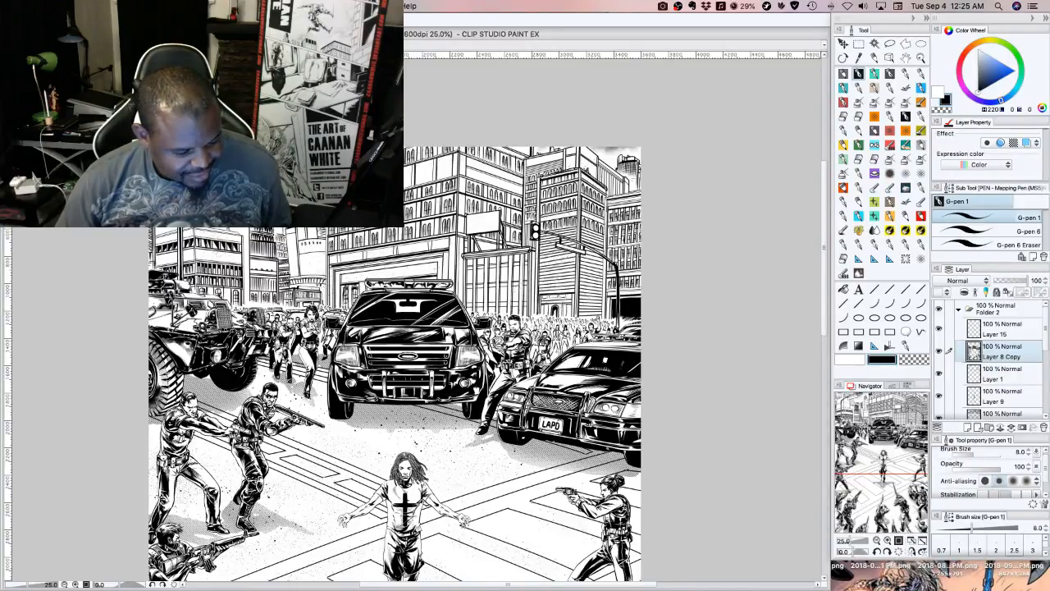
key("ctrl+Tab")
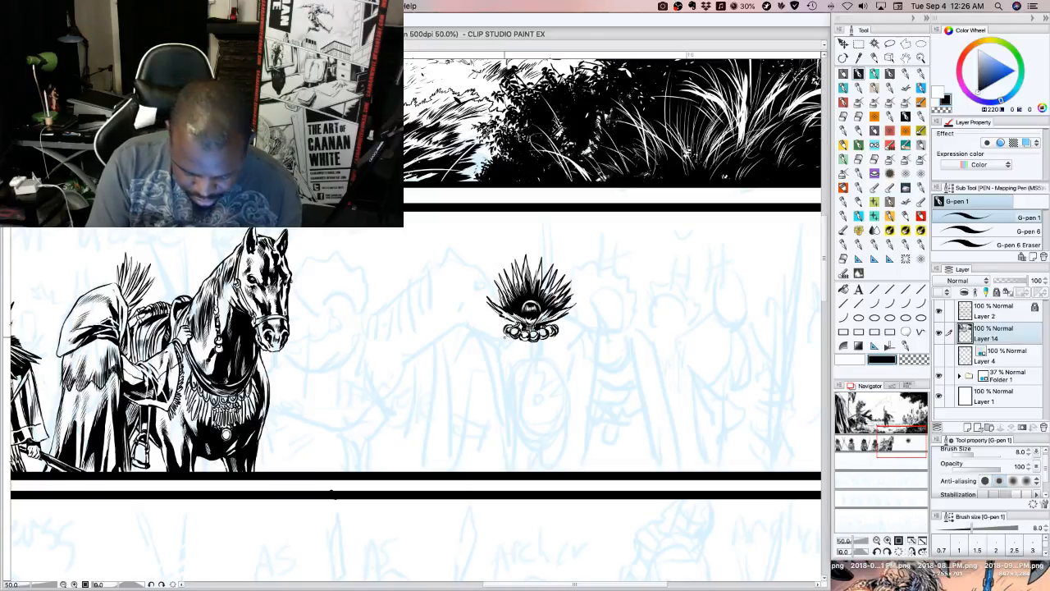
Ink a hanging fringe below the row of beads, extending it outwards at both ends of the collar
left_click_drag(507, 333, 503, 345)
left_click_drag(513, 336, 510, 348)
mouse_move(517, 337)
left_mouse_down()
mouse_move(513, 348)
mouse_move(528, 355)
mouse_move(542, 348)
left_mouse_up()
left_click_drag(551, 335, 549, 346)
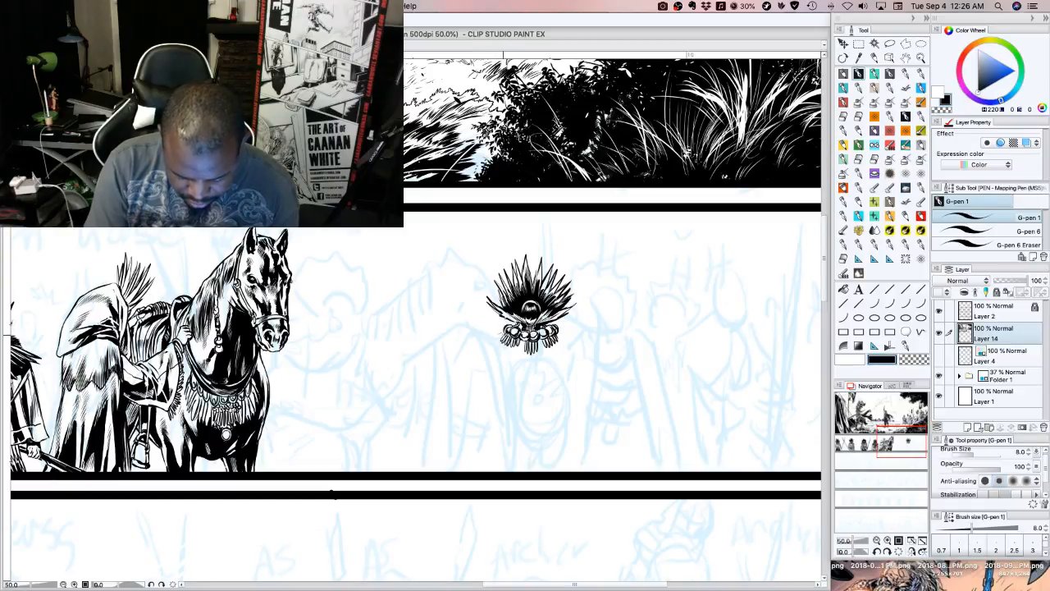
left_click_drag(498, 335, 494, 340)
left_click_drag(497, 334, 492, 336)
left_click_drag(558, 336, 567, 338)
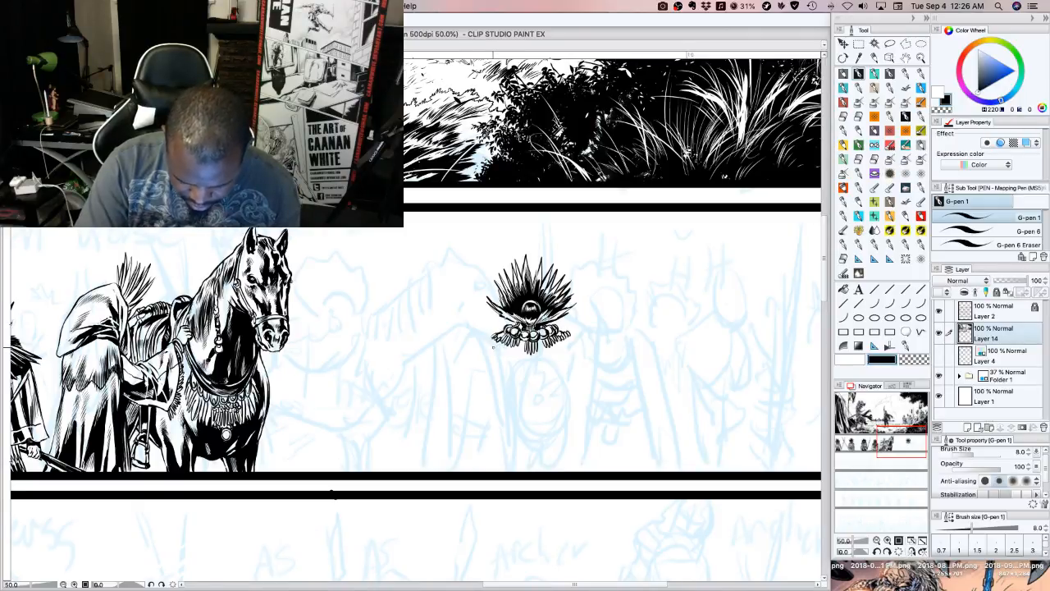
Ink the curved lower edge of the collar below the fringe, redoing its right end and thickening the bottom of the curve
mouse_move(491, 343)
left_mouse_down()
mouse_move(522, 372)
mouse_move(572, 337)
left_mouse_up()
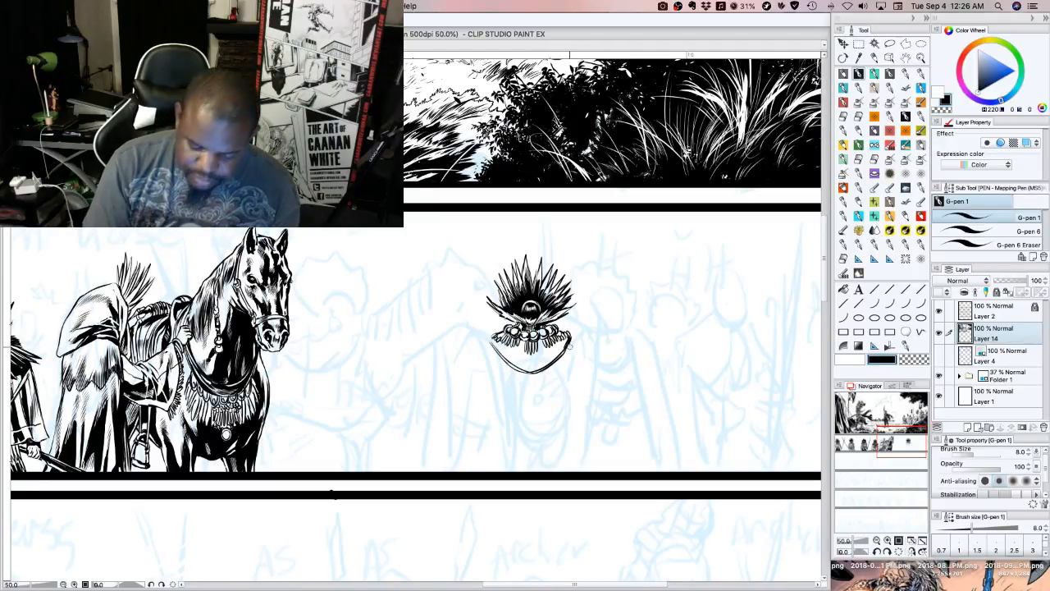
key("super+z")
key("super+z")
key("super+z")
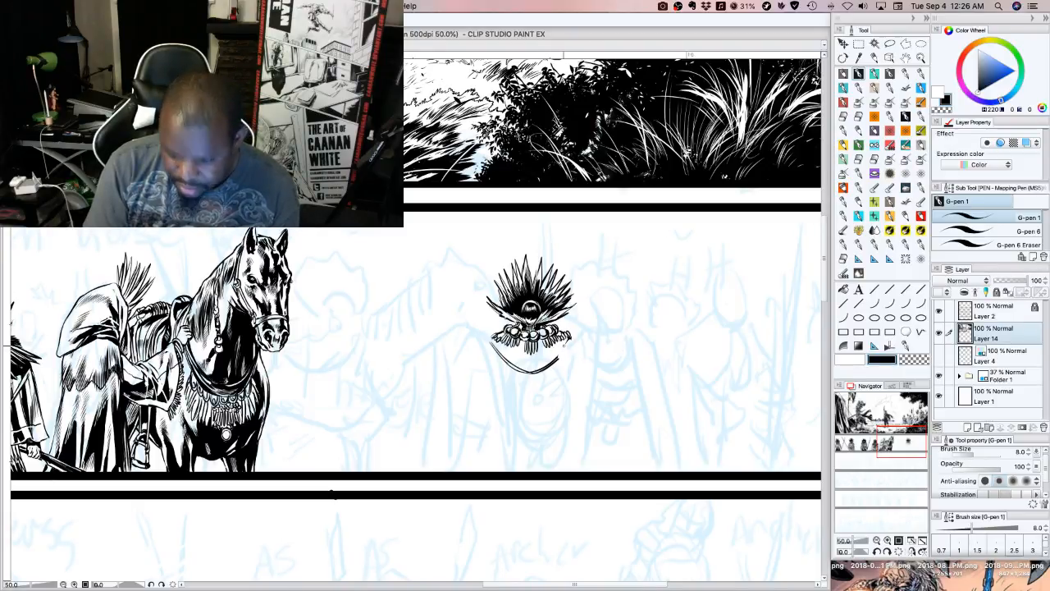
left_click_drag(559, 356, 571, 336)
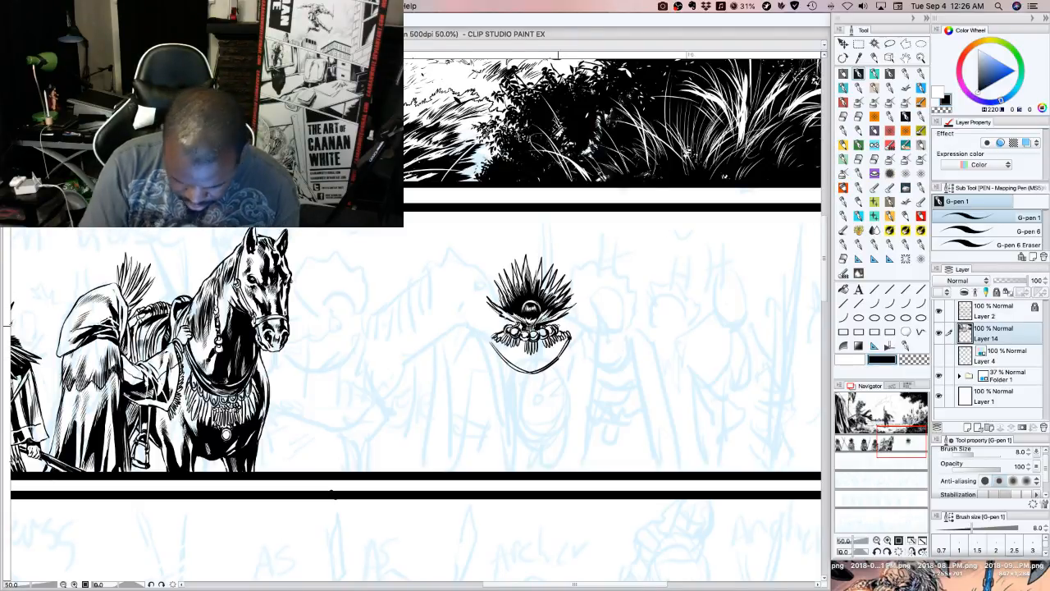
left_click_drag(522, 370, 535, 371)
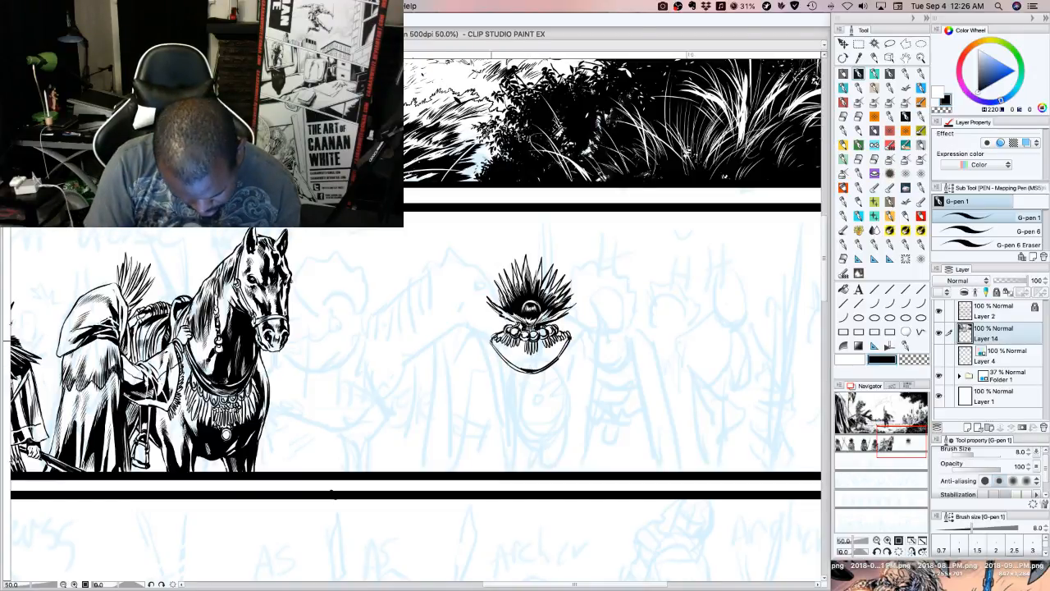
Outline the cloak hanging from the shoulders, with a central panel tapering to a point and a shorter flap on each side
mouse_move(490, 340)
left_mouse_down()
mouse_move(464, 397)
mouse_move(499, 416)
left_mouse_up()
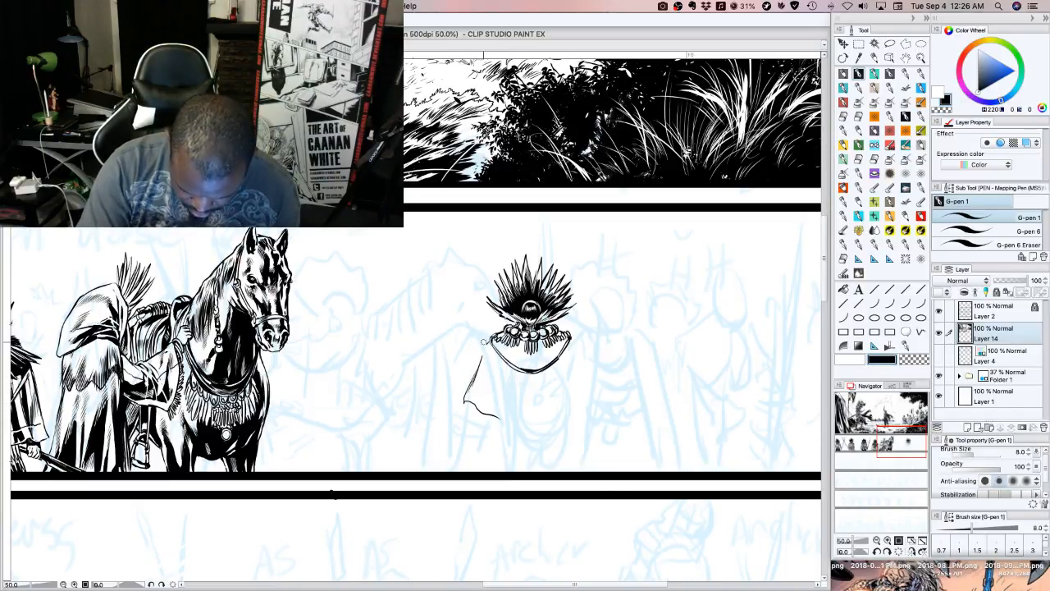
mouse_move(483, 354)
left_mouse_down()
mouse_move(513, 427)
mouse_move(505, 416)
mouse_move(528, 450)
mouse_move(554, 425)
mouse_move(573, 342)
left_mouse_up()
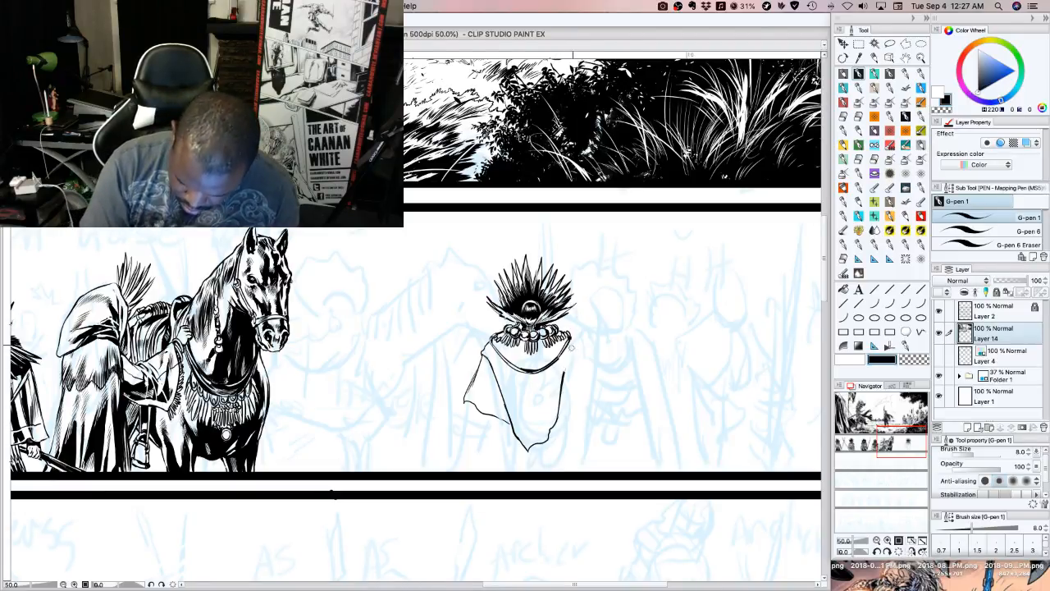
mouse_move(563, 380)
left_mouse_down()
mouse_move(575, 354)
mouse_move(564, 381)
left_mouse_up()
mouse_move(571, 337)
left_mouse_down()
mouse_move(599, 403)
mouse_move(557, 422)
mouse_move(592, 402)
mouse_move(573, 402)
mouse_move(573, 363)
left_mouse_up()
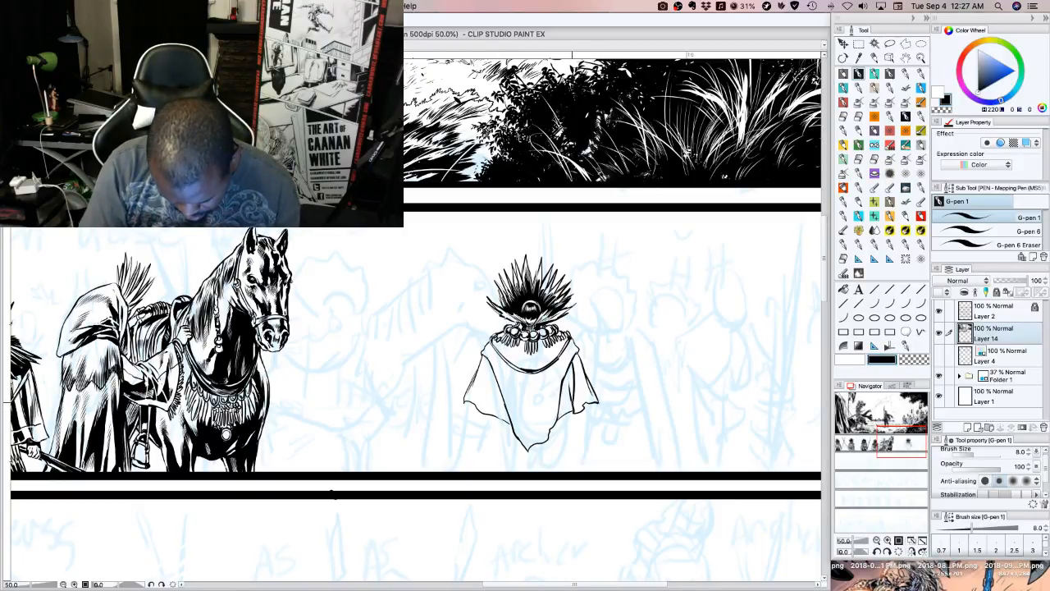
Ink dark folds and shading strokes on the cloak's right flap, along its border with the central panel
mouse_move(572, 402)
left_mouse_down()
mouse_move(568, 359)
mouse_move(571, 368)
left_mouse_up()
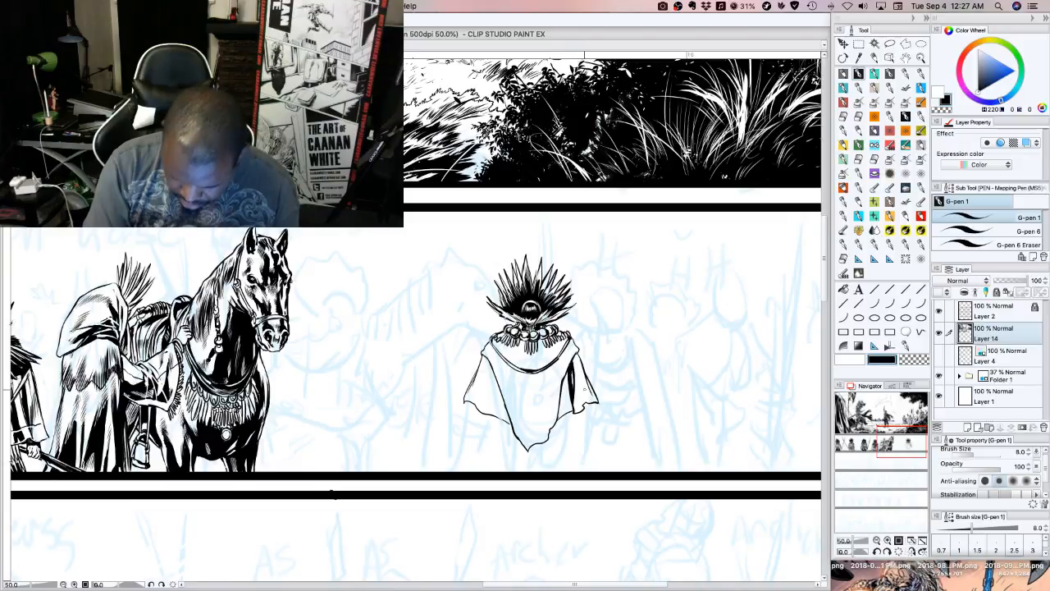
left_click_drag(582, 404, 580, 388)
left_click_drag(581, 398, 578, 385)
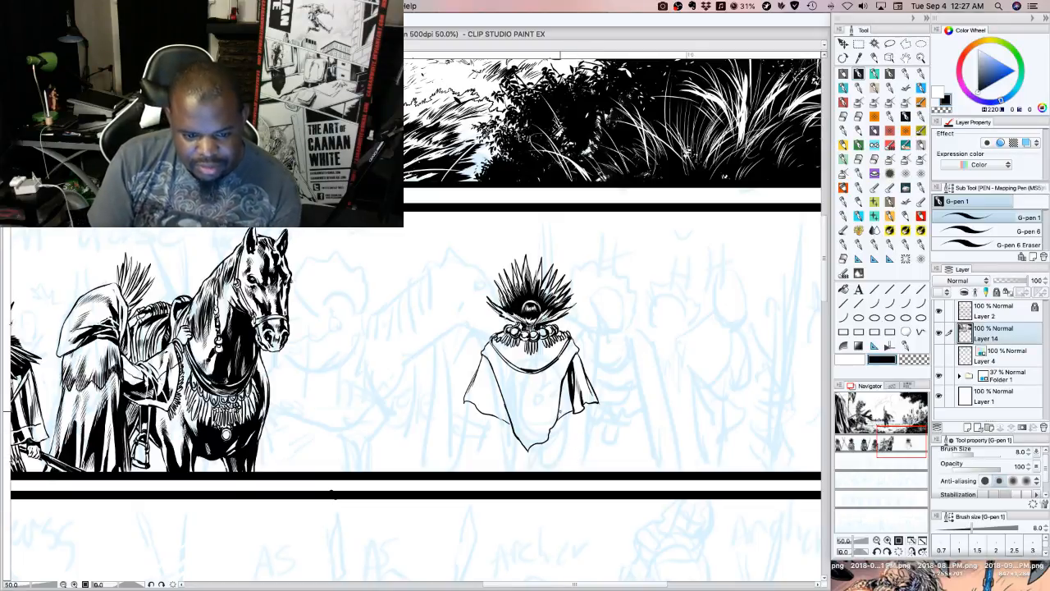
left_click_drag(561, 394, 568, 380)
left_click_drag(562, 395, 566, 380)
mouse_move(561, 398)
left_mouse_down()
mouse_move(566, 381)
mouse_move(565, 402)
left_mouse_up()
left_click_drag(561, 416, 575, 356)
left_click_drag(574, 380, 577, 355)
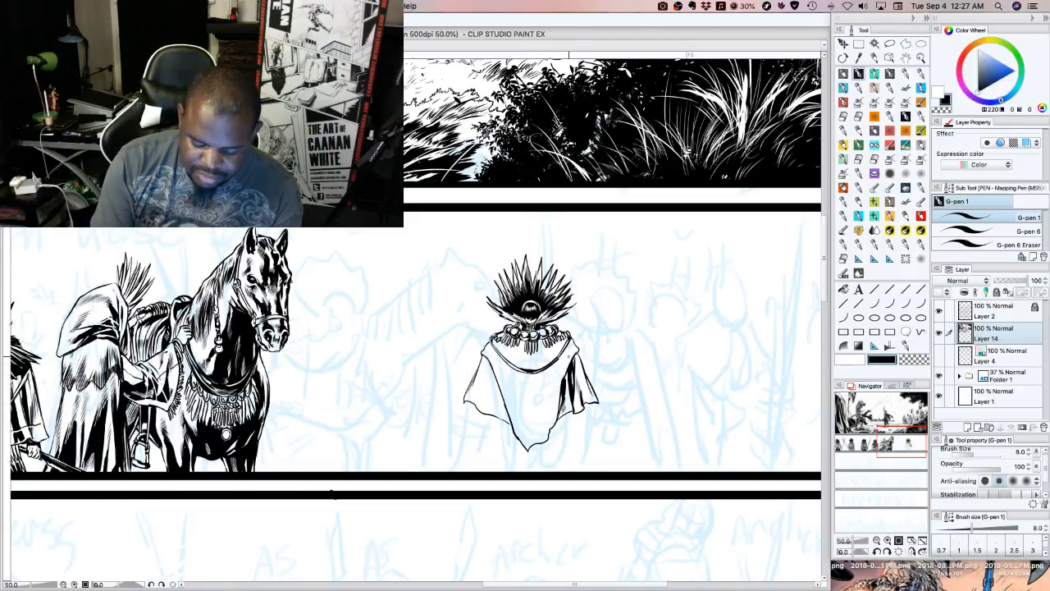
Shade the cloak's left flap with dark fold strokes and hatch the upper part of the right flap
mouse_move(487, 362)
left_mouse_down()
mouse_move(493, 403)
mouse_move(497, 363)
mouse_move(494, 390)
left_mouse_up()
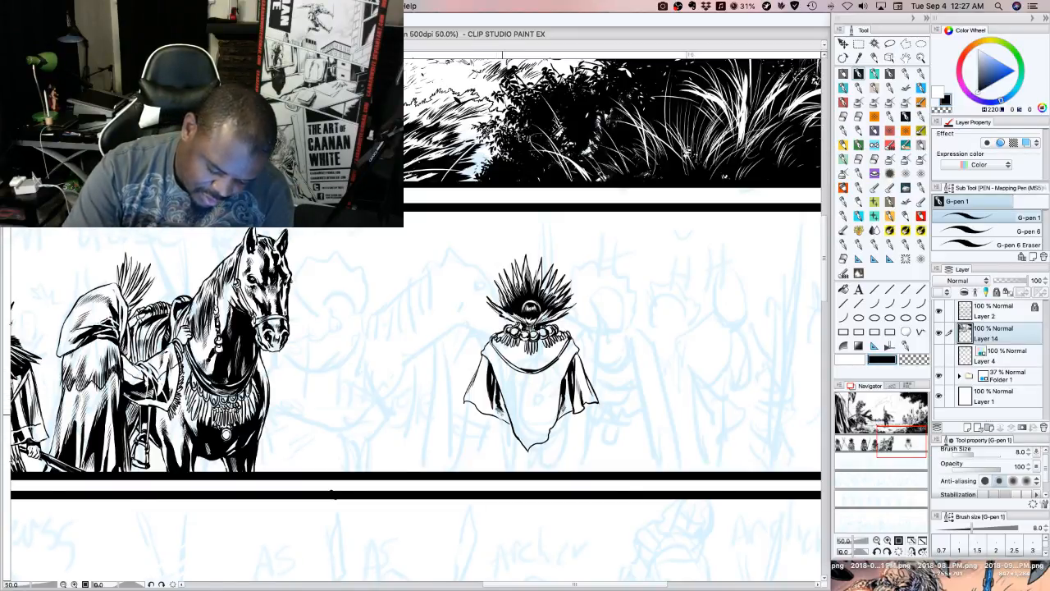
left_click_drag(503, 419, 503, 400)
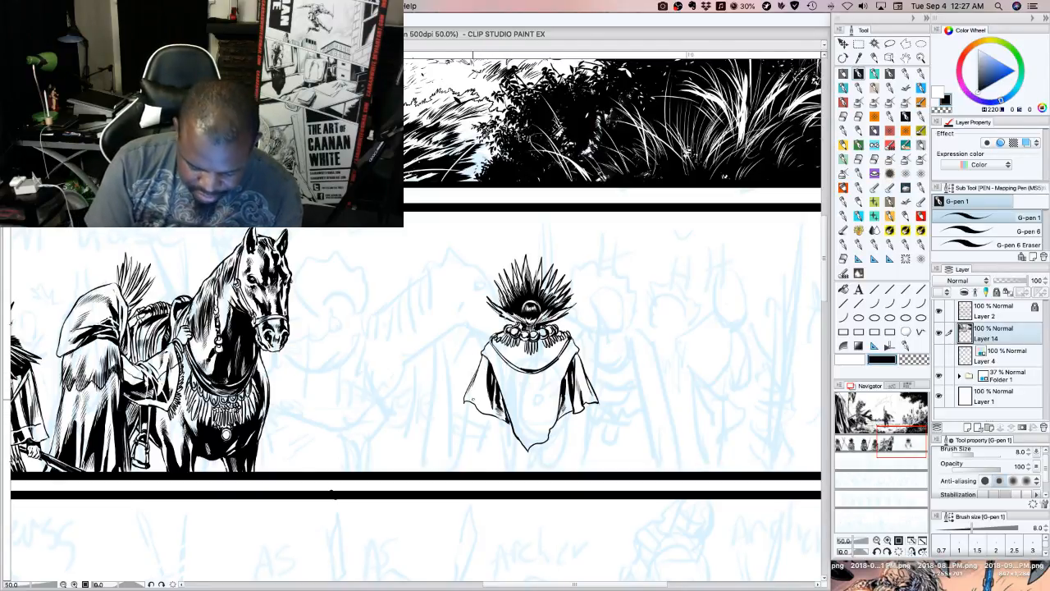
left_click_drag(474, 403, 479, 364)
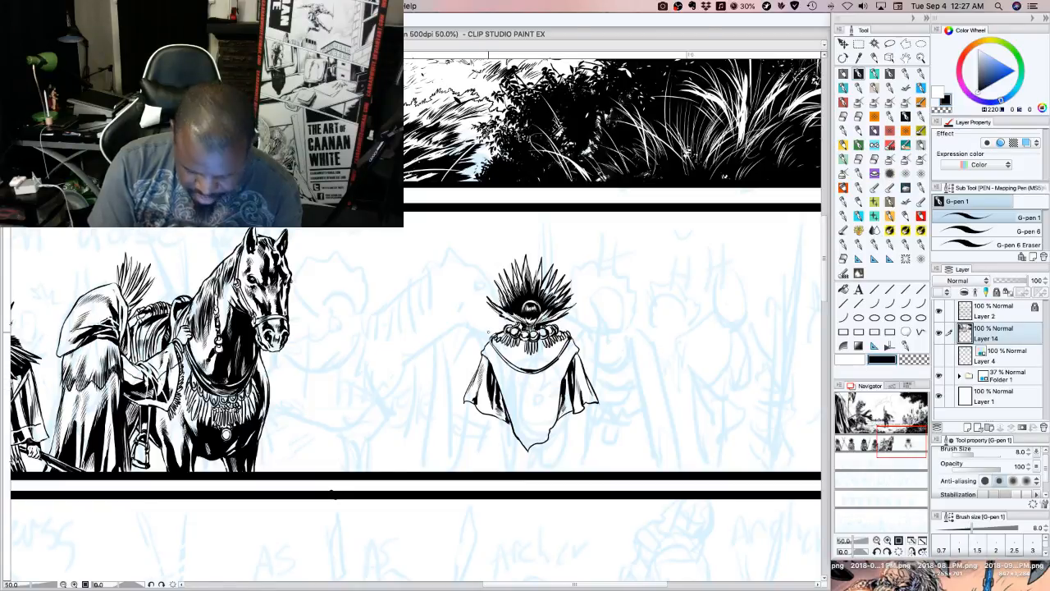
left_click_drag(579, 367, 580, 386)
left_click_drag(580, 365, 581, 383)
left_click_drag(580, 362, 576, 377)
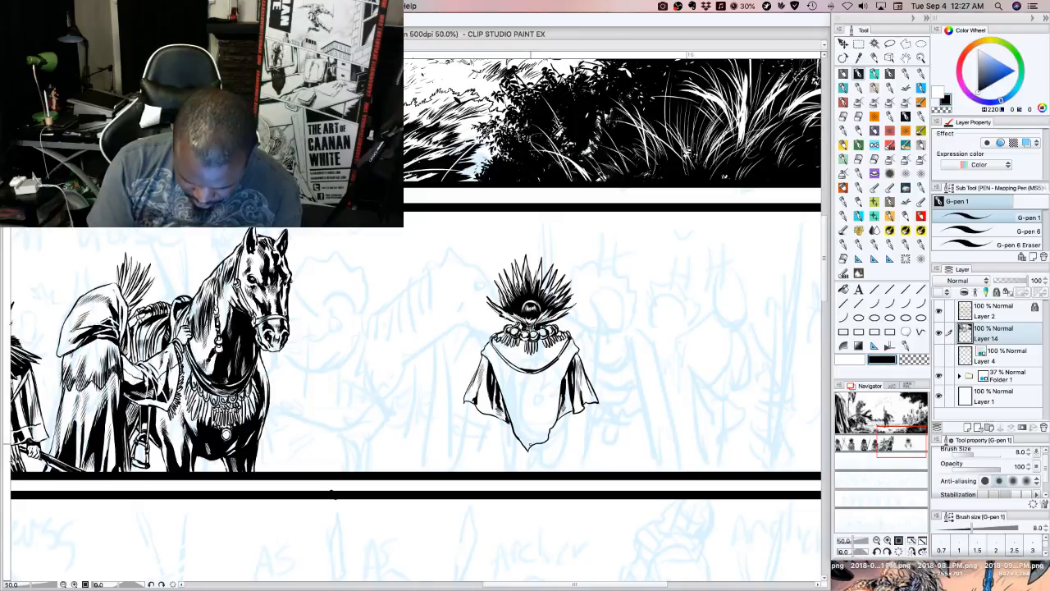
Ink long vertical folds down the middle and right of the cloak's central panel, with a heavy black fold below the collar
left_click_drag(529, 449, 549, 379)
left_click_drag(551, 384, 551, 369)
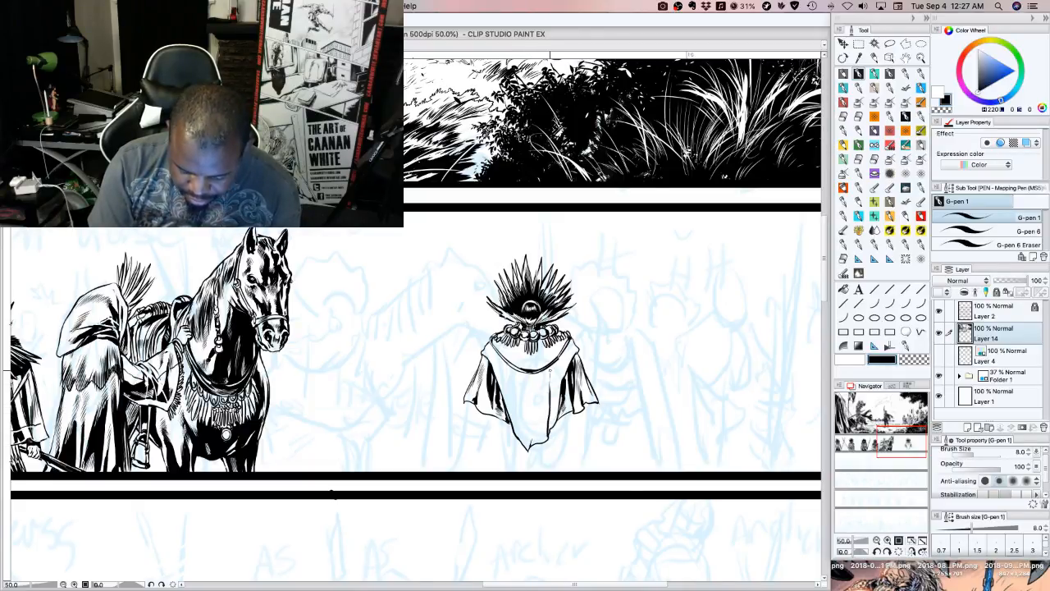
mouse_move(545, 432)
left_mouse_down()
mouse_move(546, 366)
mouse_move(539, 371)
left_mouse_up()
left_click_drag(535, 409, 535, 371)
left_click_drag(537, 395, 538, 371)
left_click_drag(539, 393, 535, 371)
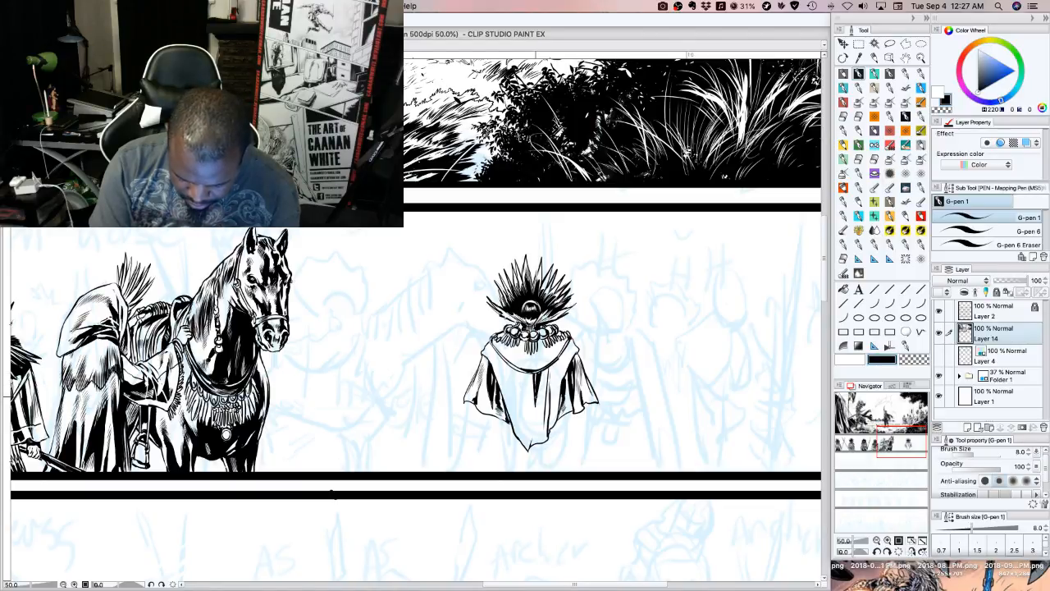
left_click_drag(536, 409, 536, 391)
left_click_drag(536, 407, 537, 387)
mouse_move(537, 409)
left_mouse_down()
mouse_move(537, 394)
mouse_move(537, 403)
left_mouse_up()
left_click_drag(539, 420, 538, 407)
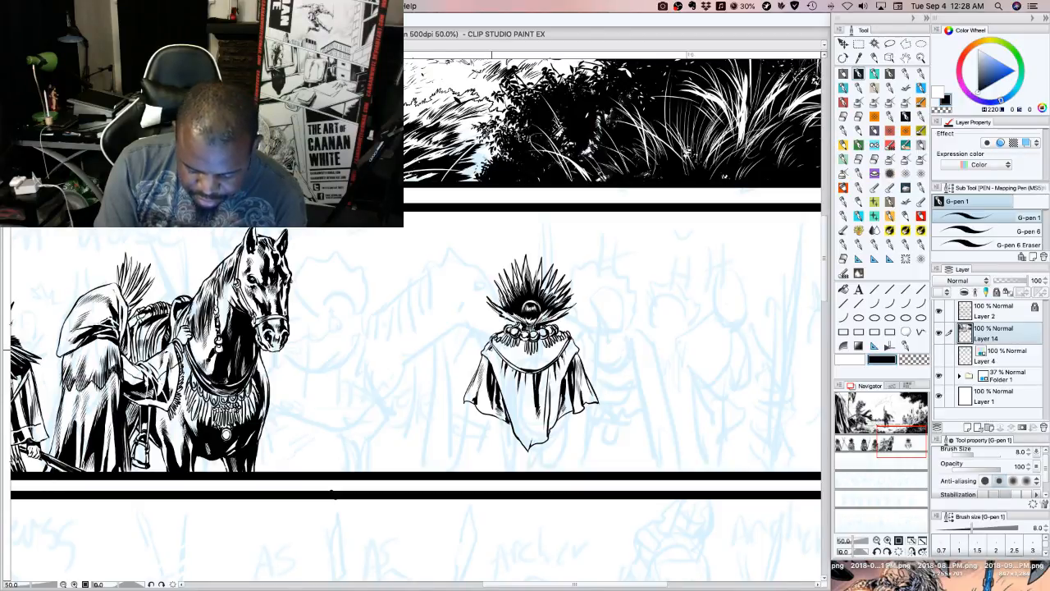
Outline shadow shapes inside the collar below the fringe and fill the area with solid black
mouse_move(522, 349)
left_mouse_down()
mouse_move(525, 362)
mouse_move(530, 350)
mouse_move(546, 360)
left_mouse_up()
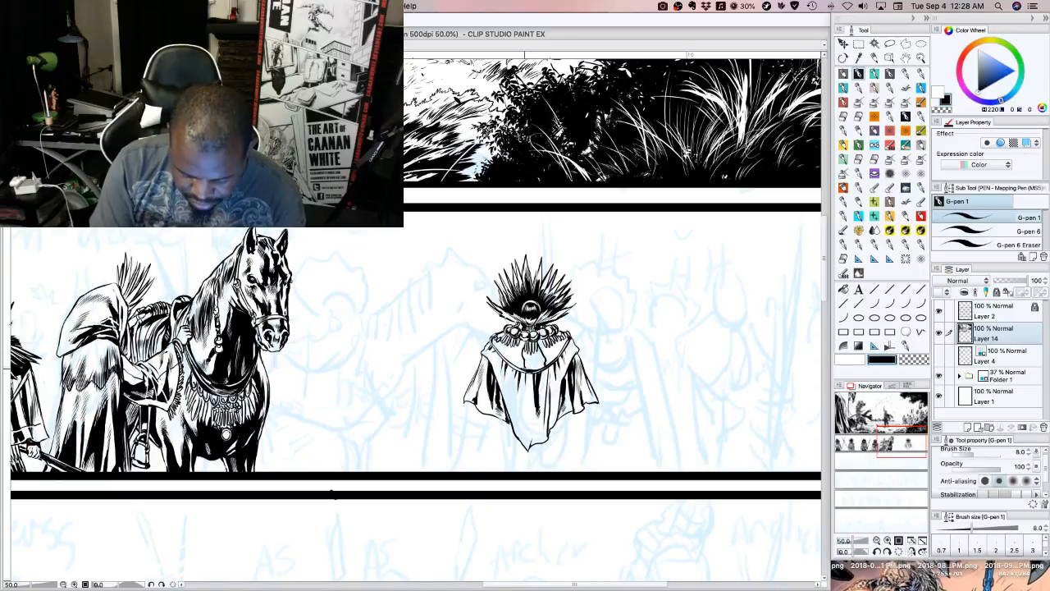
left_click_drag(529, 361, 535, 369)
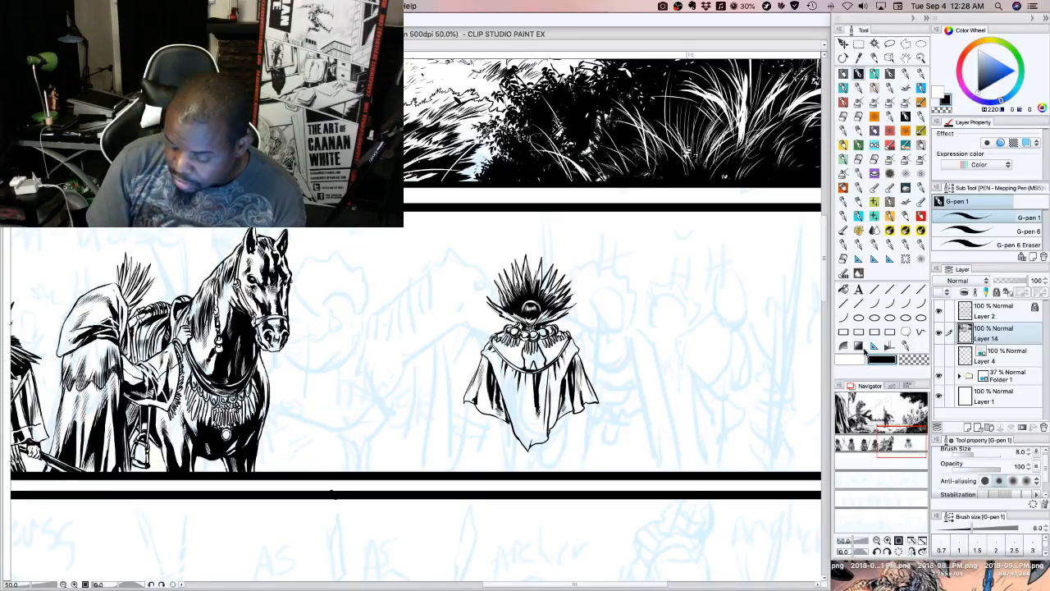
left_click(843, 290)
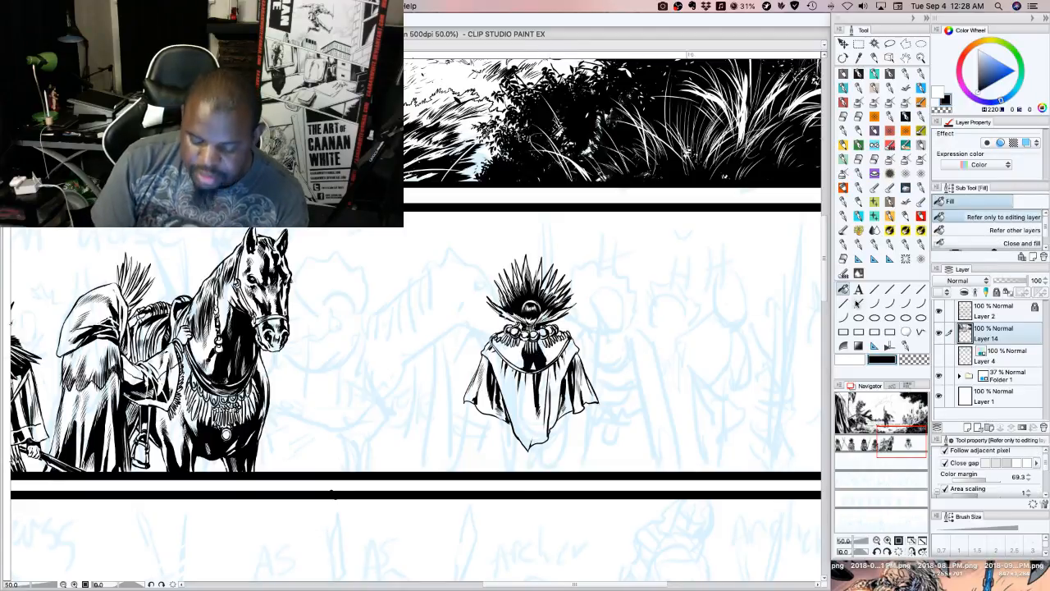
left_click(858, 75)
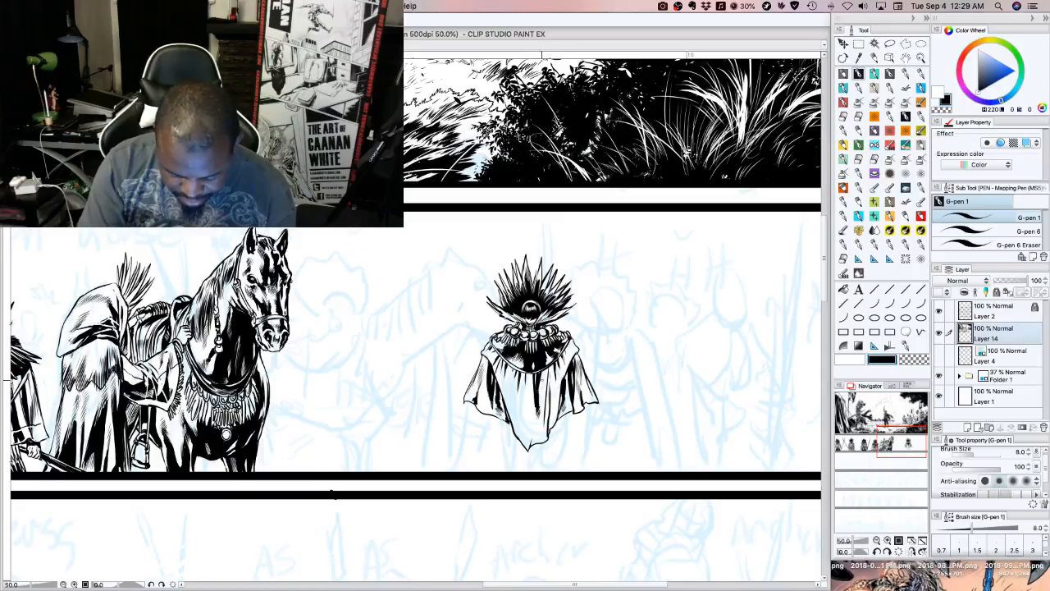
Hatch the folds of the cloak's central panel from the collar down towards its pointed hem
left_click_drag(527, 376, 521, 411)
left_click_drag(525, 377, 517, 415)
left_click_drag(523, 377, 516, 413)
left_click_drag(521, 382, 514, 428)
left_click_drag(522, 413, 516, 428)
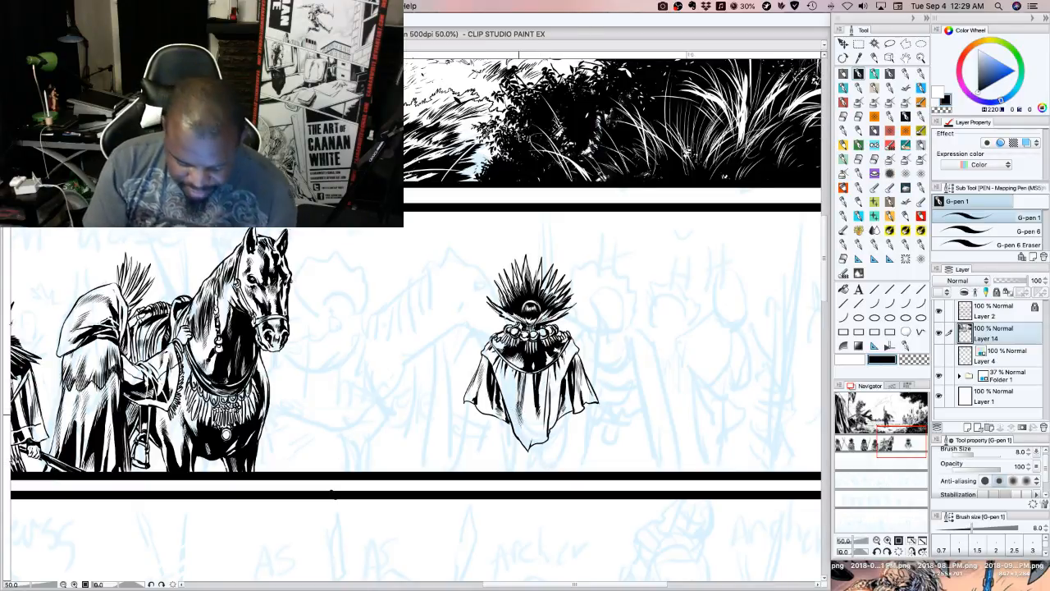
left_click_drag(524, 415, 518, 425)
left_click_drag(525, 418, 519, 431)
left_click_drag(525, 424, 523, 435)
left_click_drag(530, 428, 523, 439)
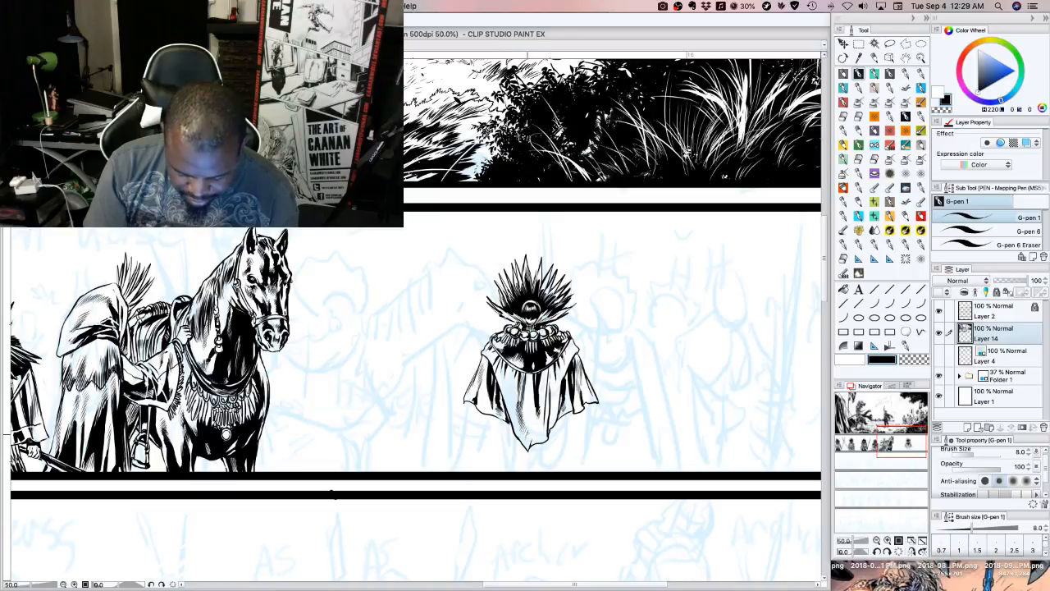
mouse_move(546, 375)
left_mouse_down()
mouse_move(542, 416)
mouse_move(546, 391)
left_mouse_up()
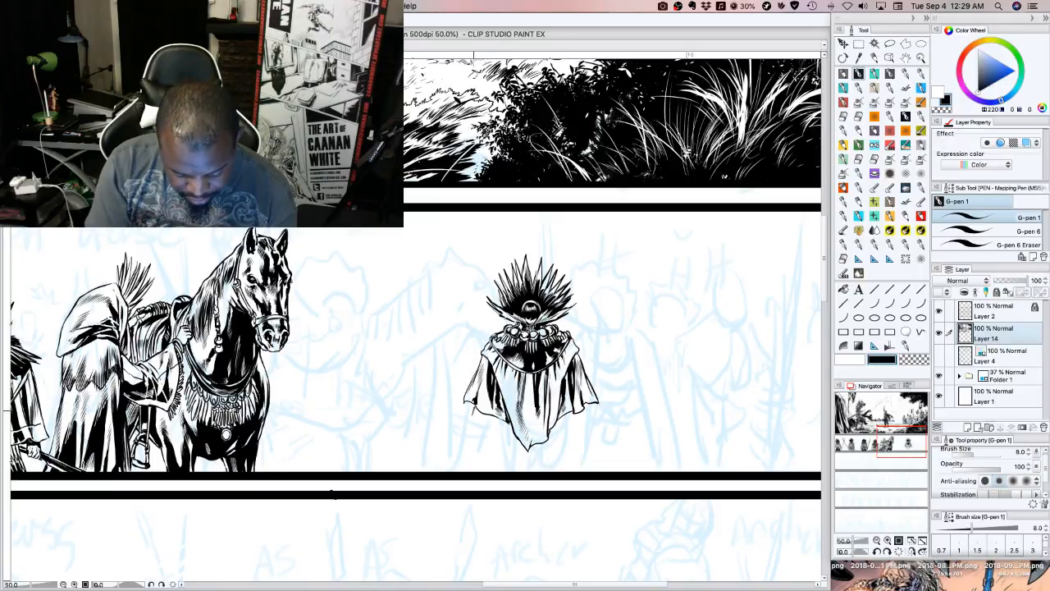
Ink the small hand emerging below the cloak's left flap and touch up the hems of both side flaps
left_click_drag(476, 408, 470, 421)
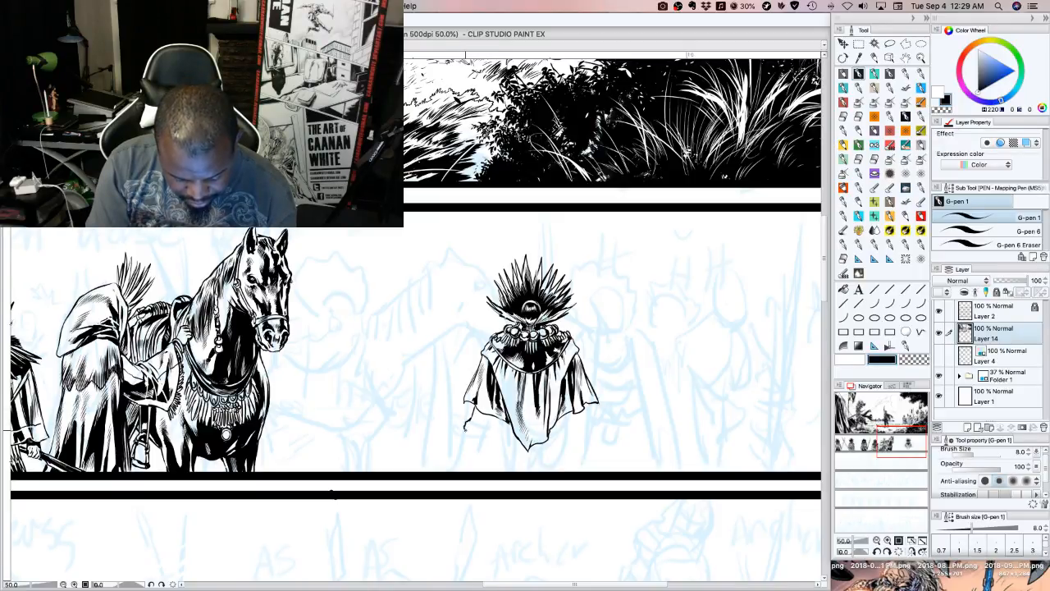
mouse_move(477, 426)
left_mouse_down()
mouse_move(467, 433)
mouse_move(476, 428)
left_mouse_up()
left_click_drag(485, 413, 477, 426)
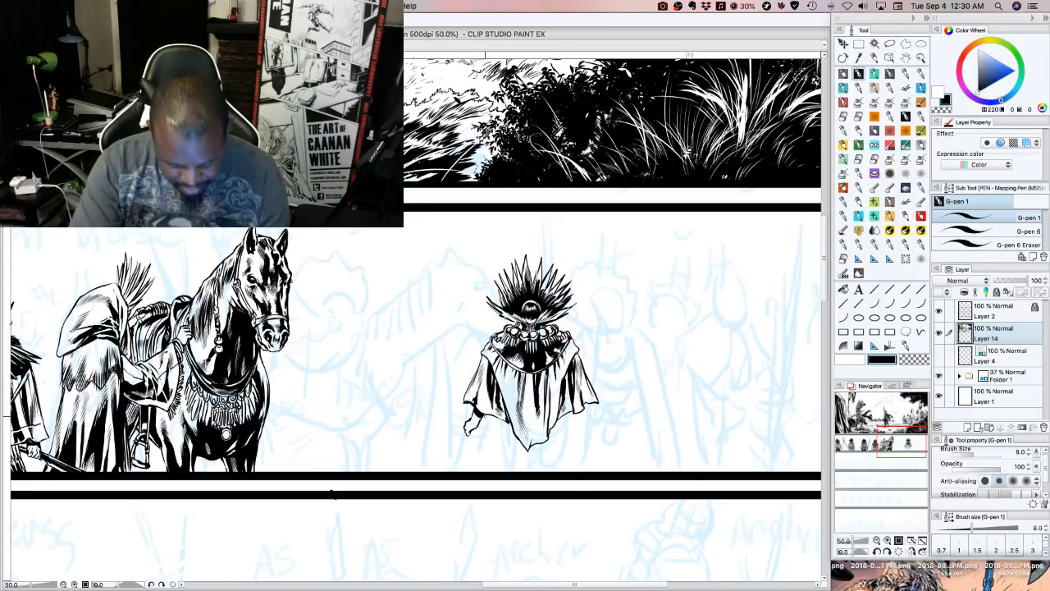
mouse_move(482, 414)
left_mouse_down()
mouse_move(573, 421)
mouse_move(594, 401)
left_mouse_up()
left_click_drag(583, 407, 599, 400)
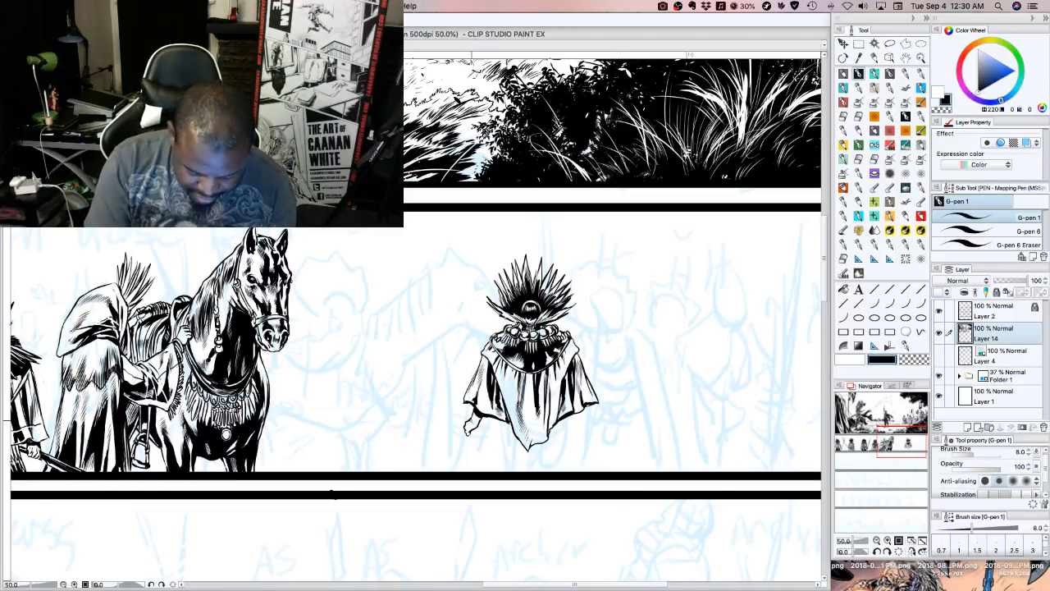
Ink the spear shaft from the hand down to the panel border and up past the shoulder to fan height
mouse_move(471, 421)
left_mouse_down()
mouse_move(483, 418)
mouse_move(476, 473)
mouse_move(476, 458)
left_mouse_up()
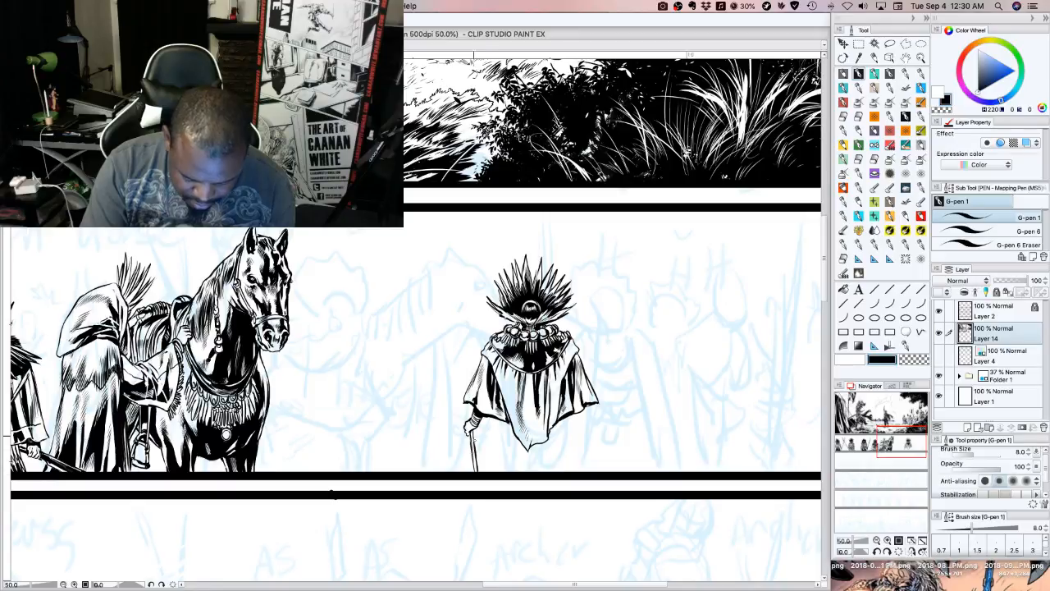
left_click_drag(472, 420, 460, 344)
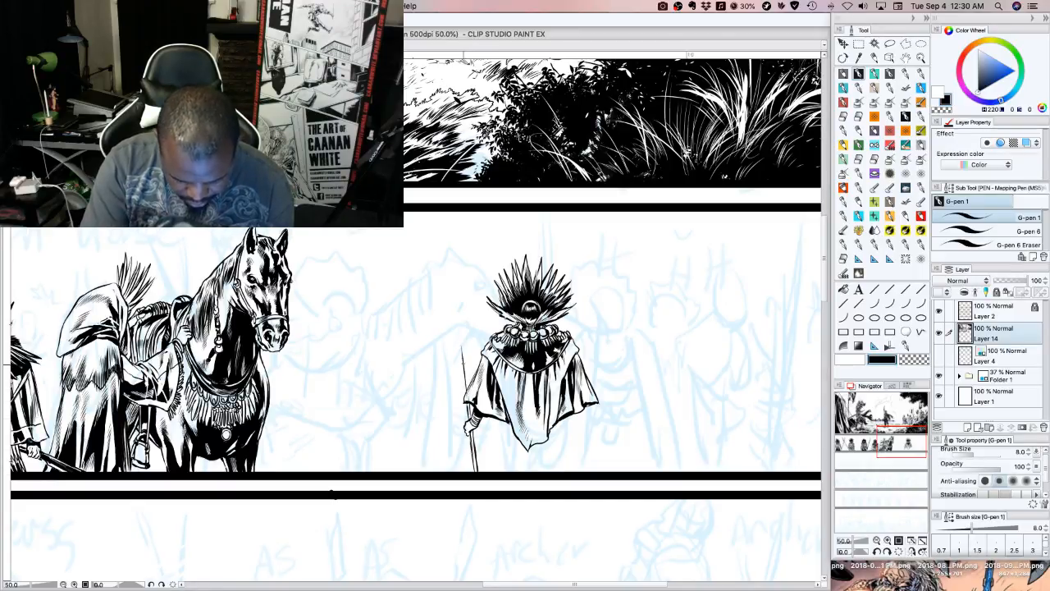
left_click_drag(467, 395, 455, 299)
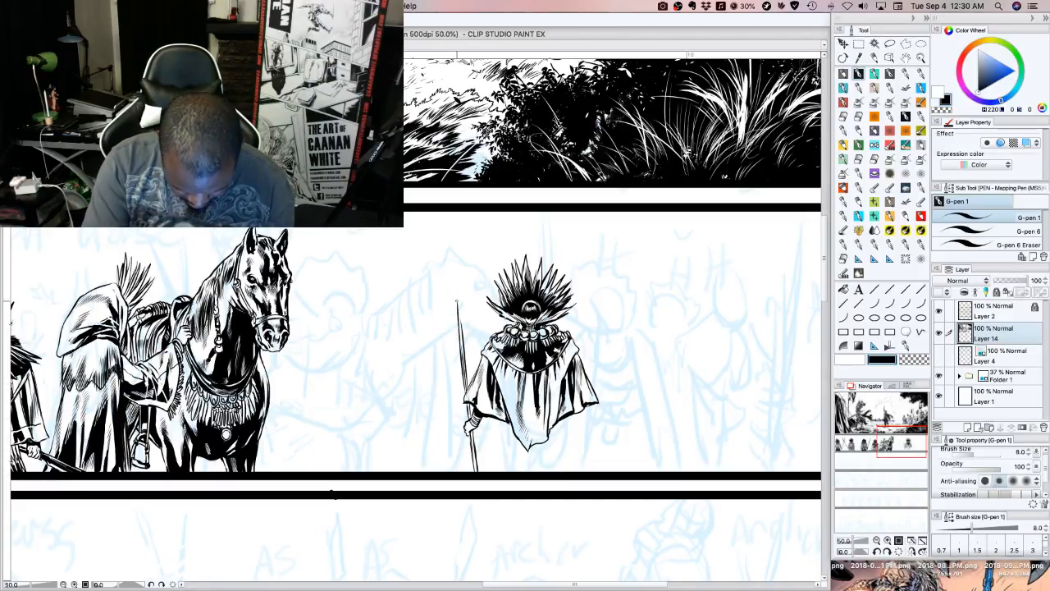
left_click_drag(463, 338, 454, 278)
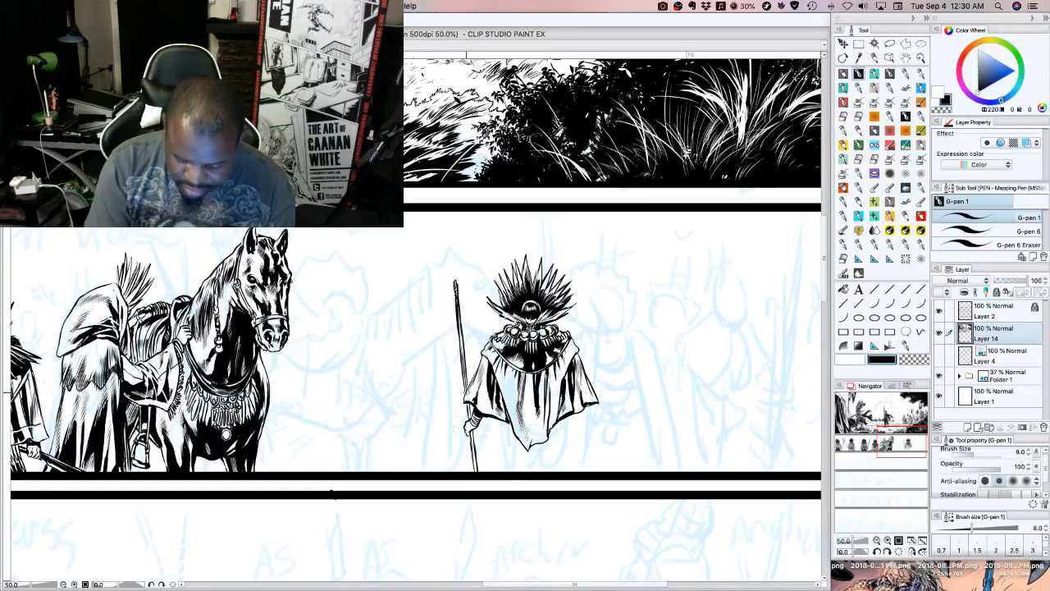
Ink the long pointed spearhead on the shaft and add a small hanging tie where the two meet
mouse_move(456, 282)
left_mouse_down()
mouse_move(448, 218)
mouse_move(457, 274)
left_mouse_up()
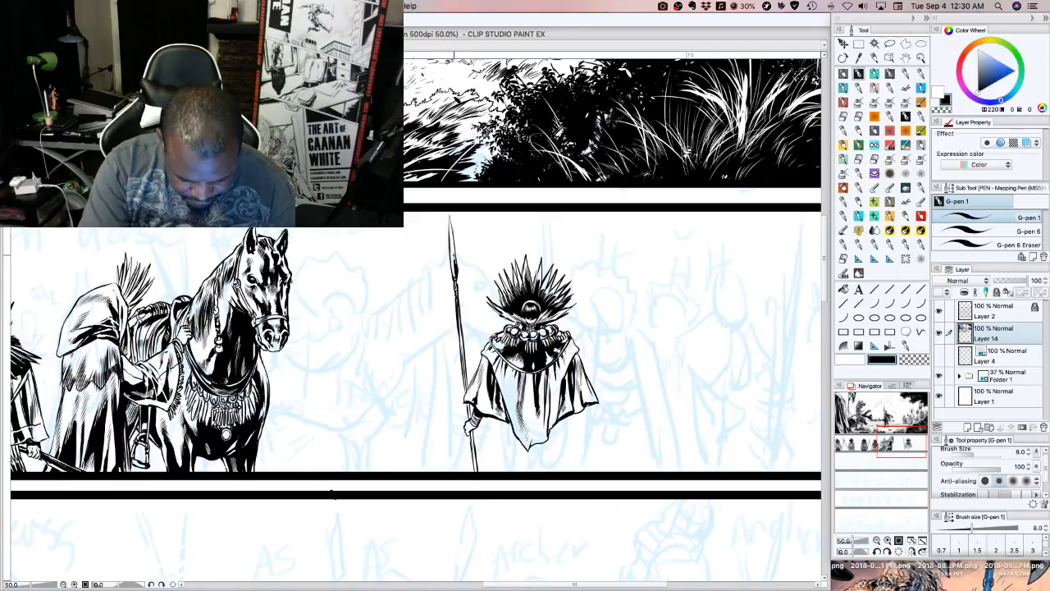
left_click_drag(450, 222, 451, 247)
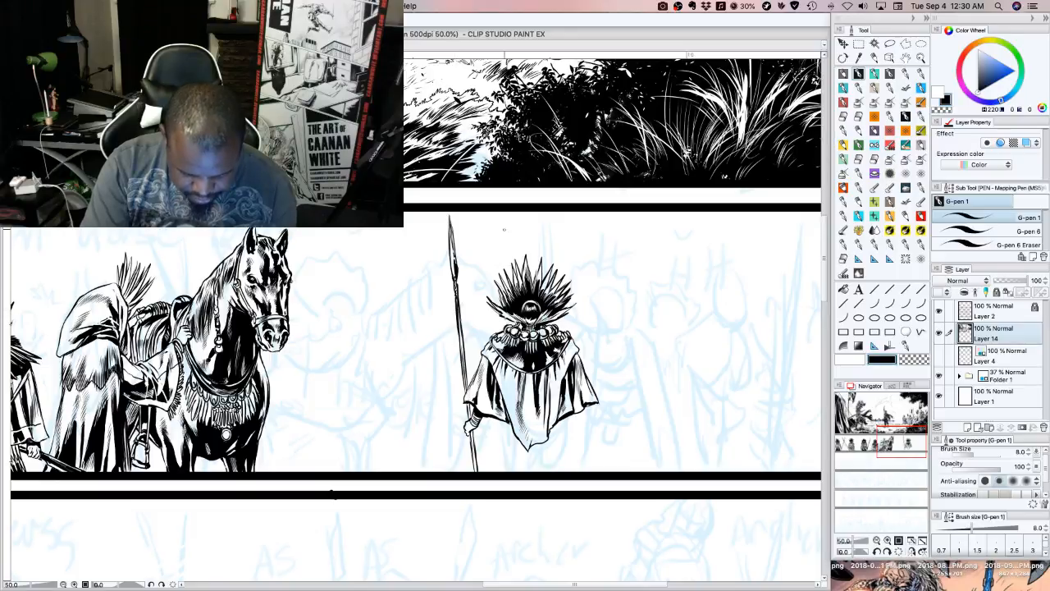
left_click_drag(452, 283, 454, 301)
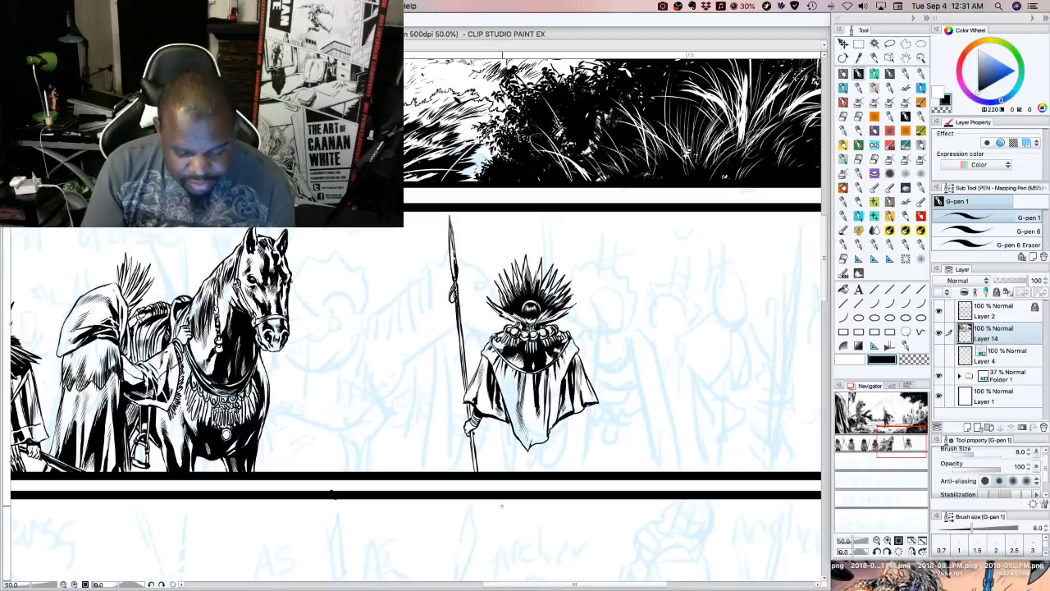
Add fine fold strokes to both sides of the cloak's central panel just below the collar
mouse_move(510, 383)
left_mouse_down()
mouse_move(512, 425)
mouse_move(506, 401)
left_mouse_up()
mouse_move(561, 373)
left_mouse_down()
mouse_move(559, 409)
mouse_move(554, 395)
left_mouse_up()
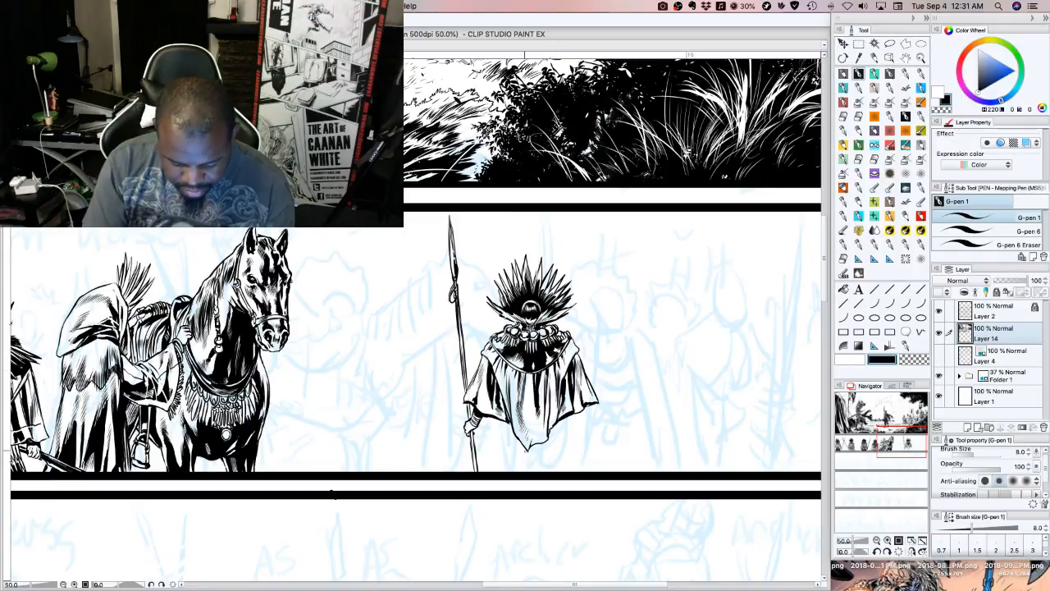
Ink the long vertical robe lines hanging beneath the cloak's side flaps down to the panel border
left_click_drag(493, 417, 490, 452)
left_click_drag(490, 443, 488, 469)
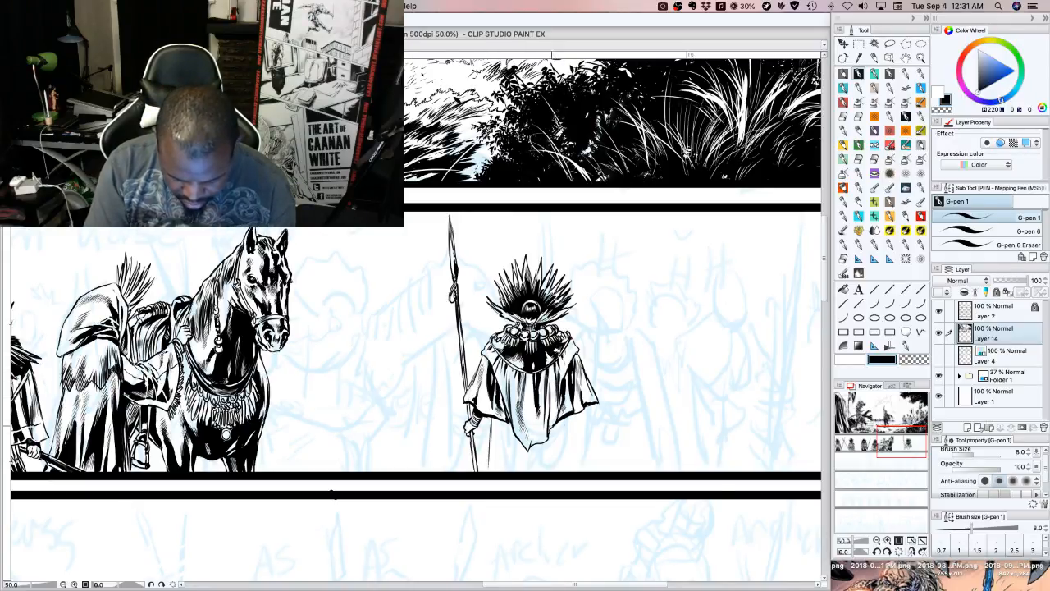
mouse_move(572, 413)
left_mouse_down()
mouse_move(571, 472)
mouse_move(571, 458)
left_mouse_up()
left_click_drag(570, 419, 565, 471)
left_click_drag(559, 421, 558, 471)
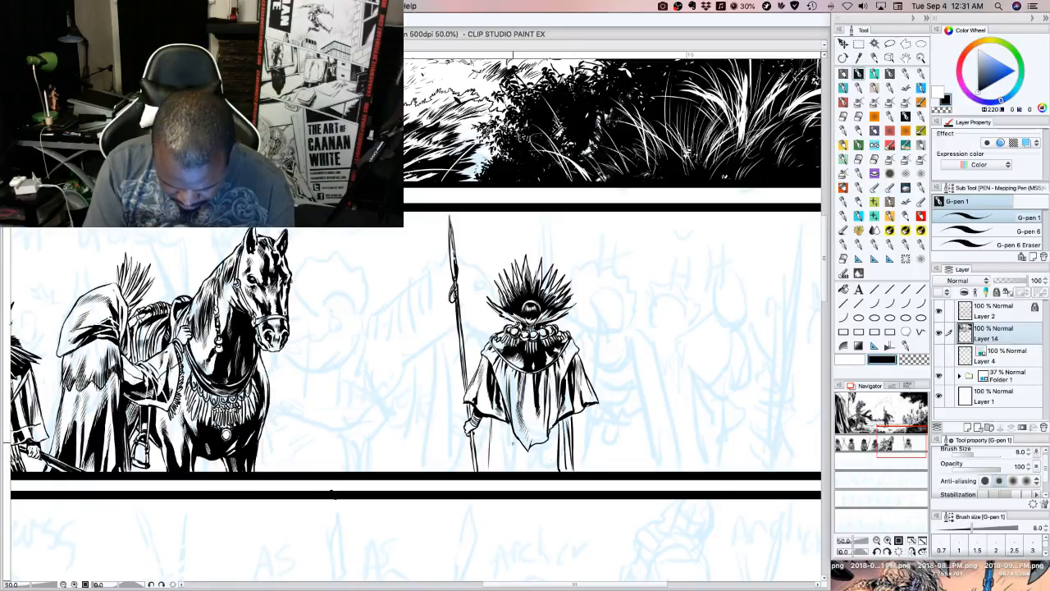
Ink the inner robe lines below the cloak's central panel and thicken the dark fold beside them
left_click_drag(512, 422, 516, 472)
left_click_drag(519, 450, 517, 472)
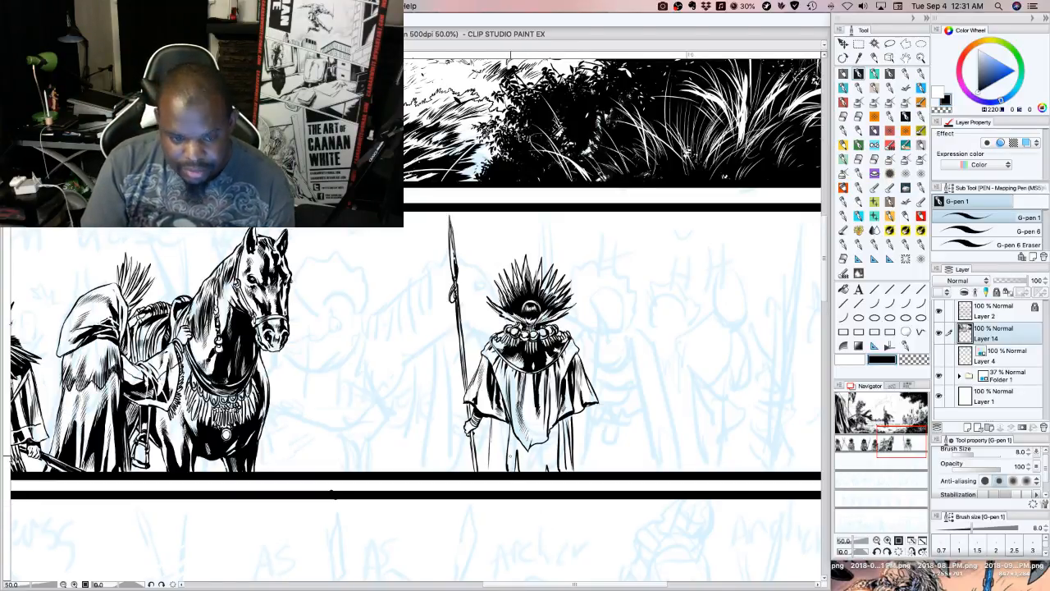
left_click_drag(508, 471, 506, 436)
left_click_drag(507, 468, 507, 429)
left_click_drag(509, 456, 507, 437)
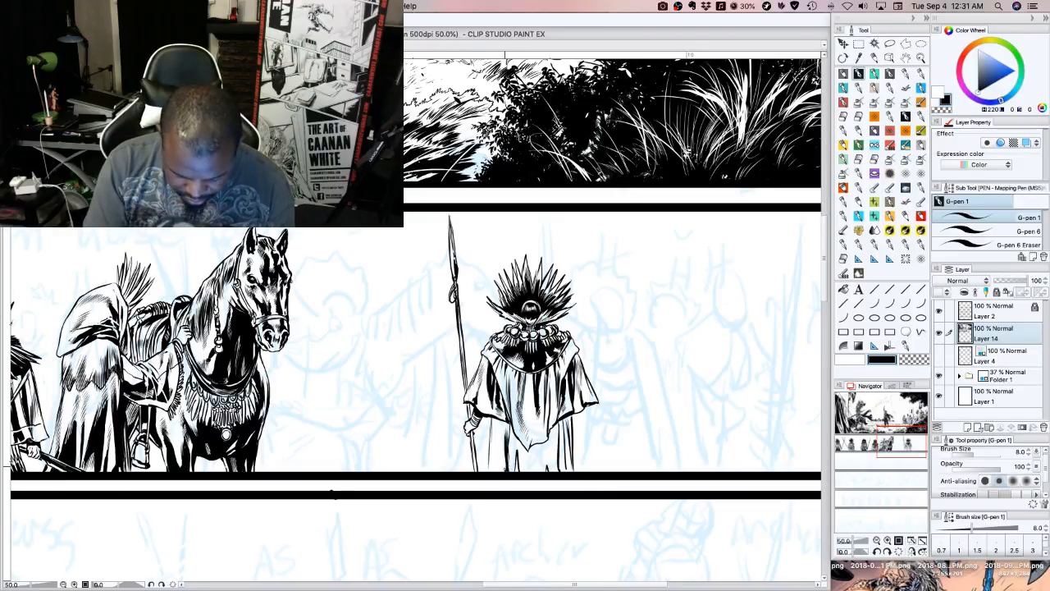
left_click_drag(508, 472, 507, 455)
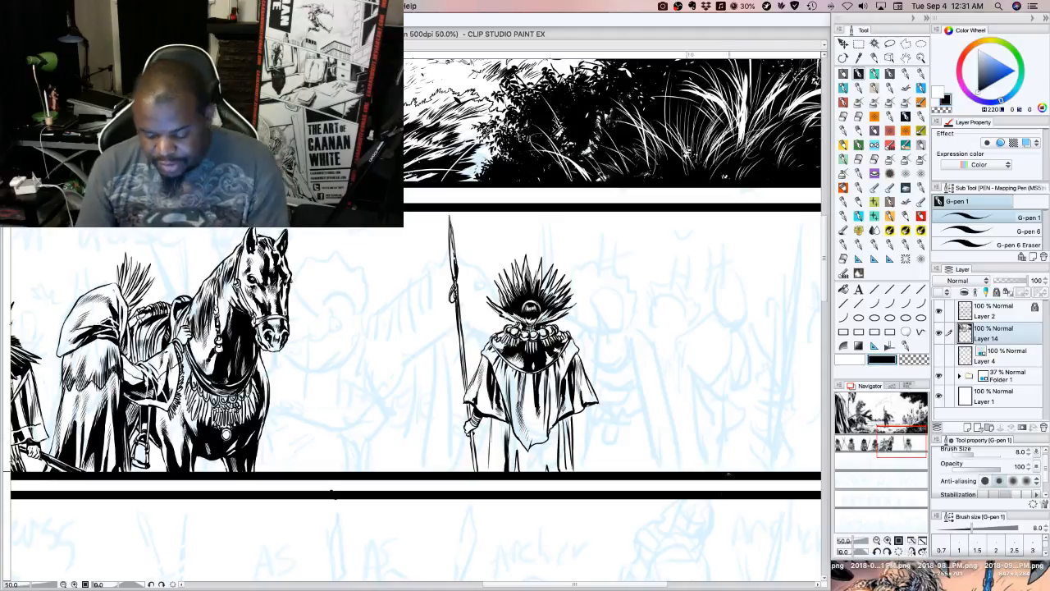
Try to flood-fill the area between the lower robe lines with black
left_click(844, 288)
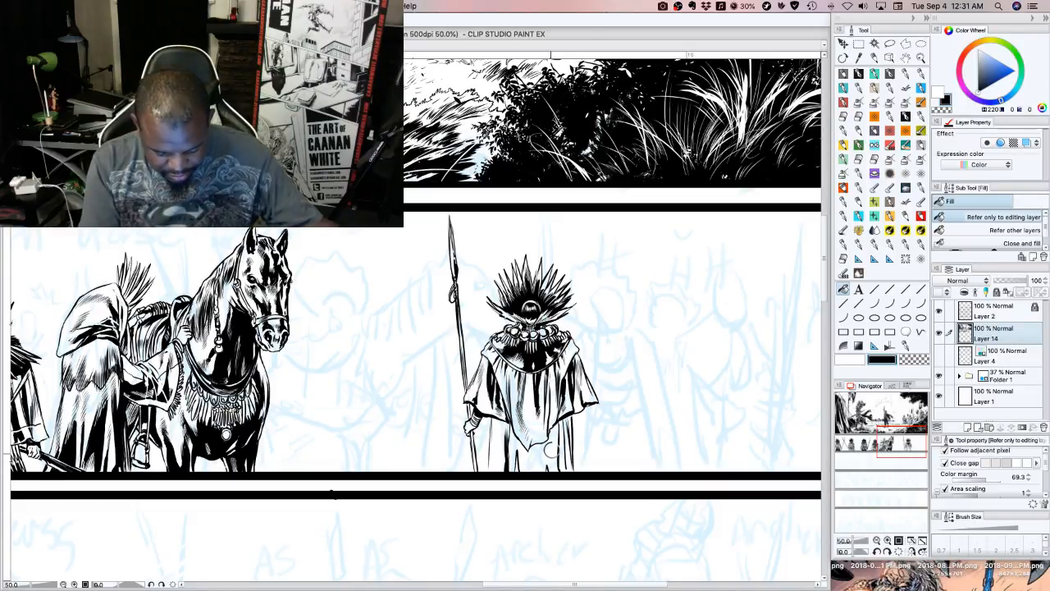
left_click(552, 449)
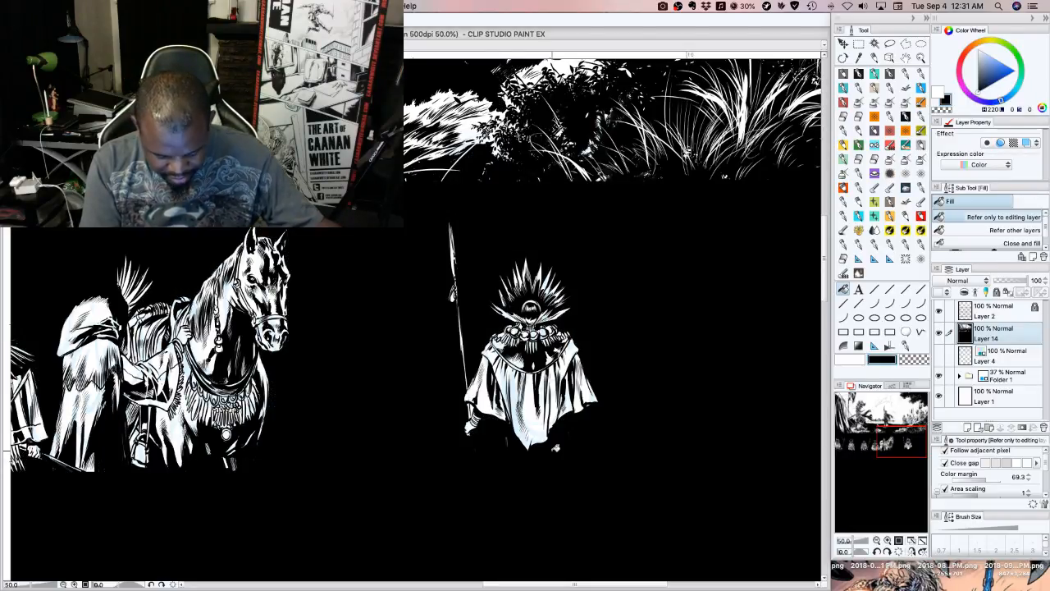
key("super+z")
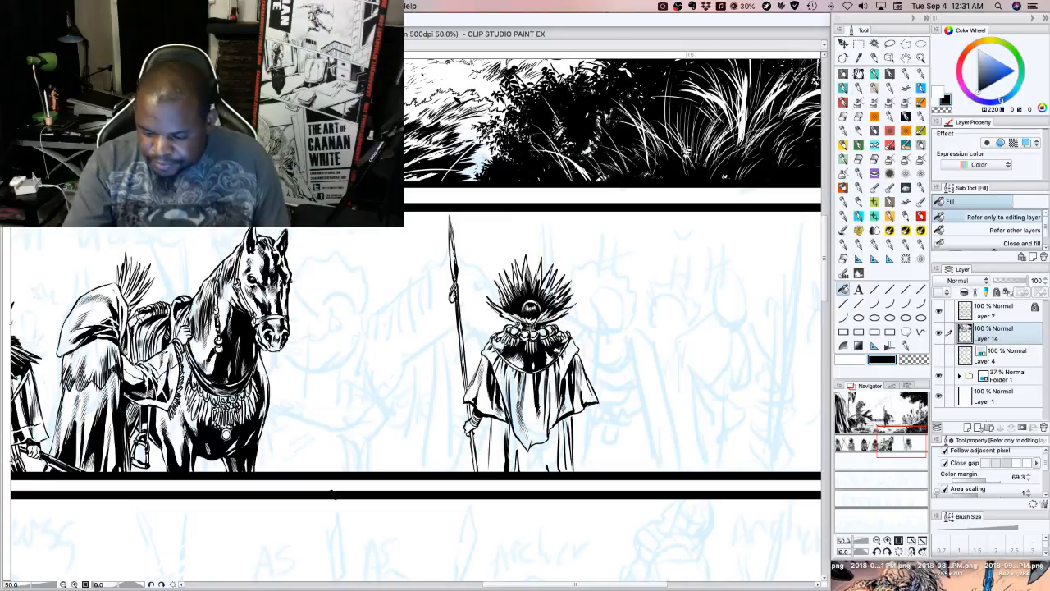
Blacken the area beneath the cloak's central panel with G-pen strokes down to the panel border
key("p")
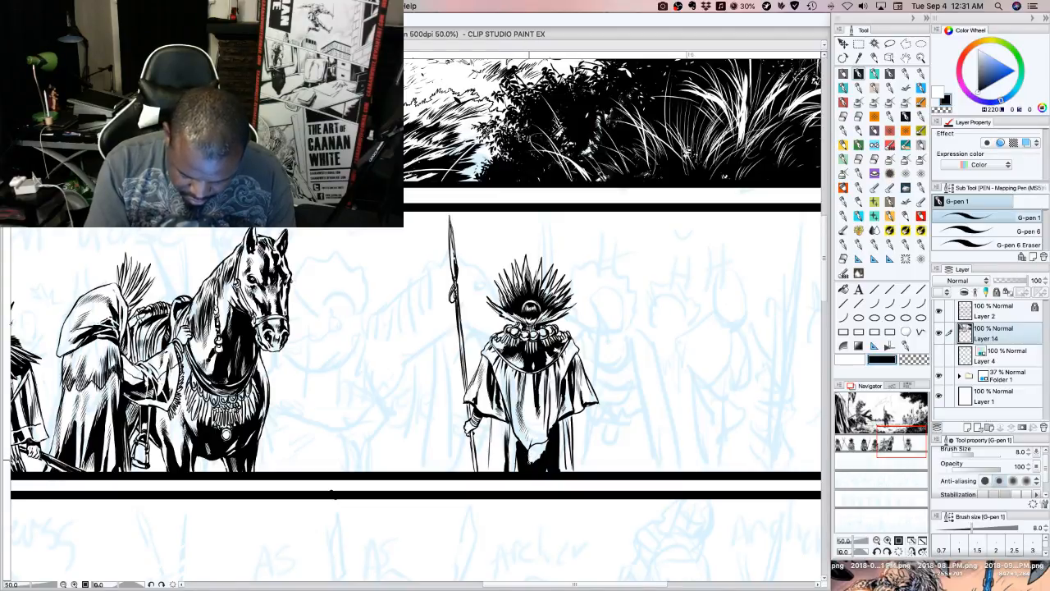
left_click_drag(530, 449, 528, 465)
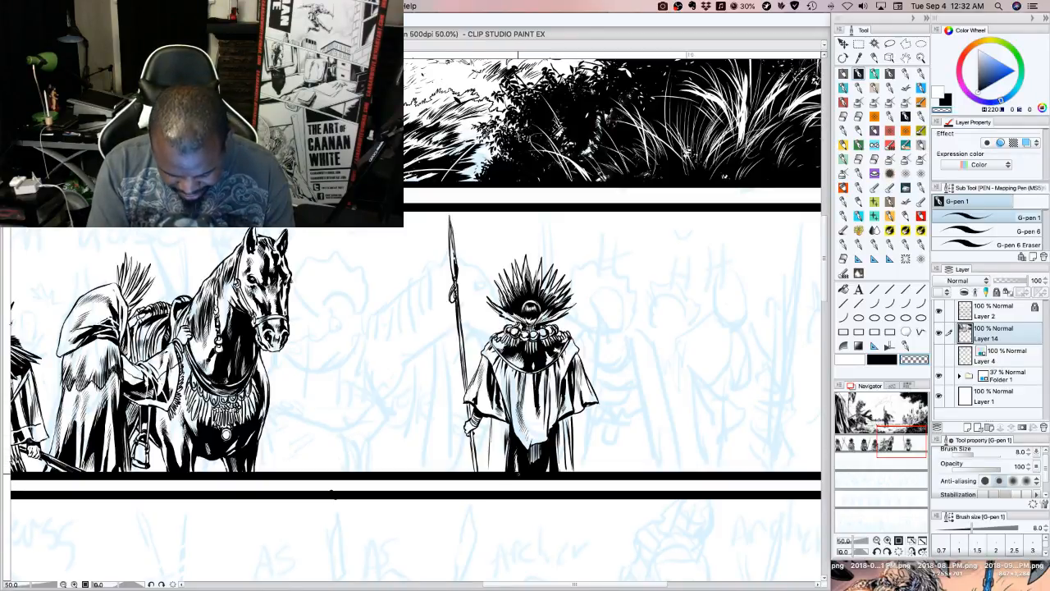
left_click(890, 361)
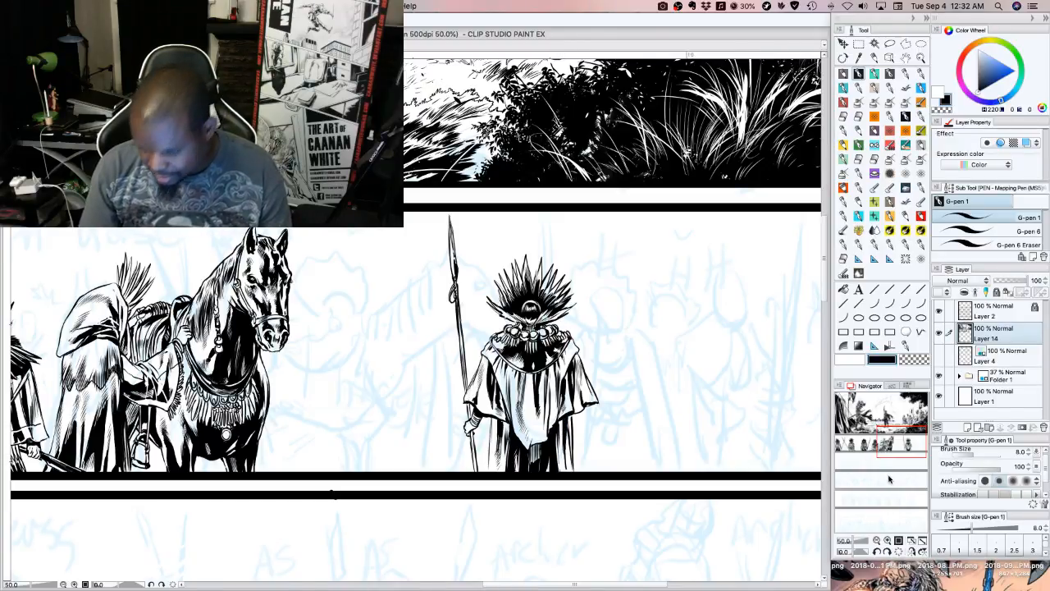
Paint a wide solid black tree canopy over the archer sketch in the strip below, using the Tree brushes sub tool at size 400
left_click_drag(888, 479, 896, 470)
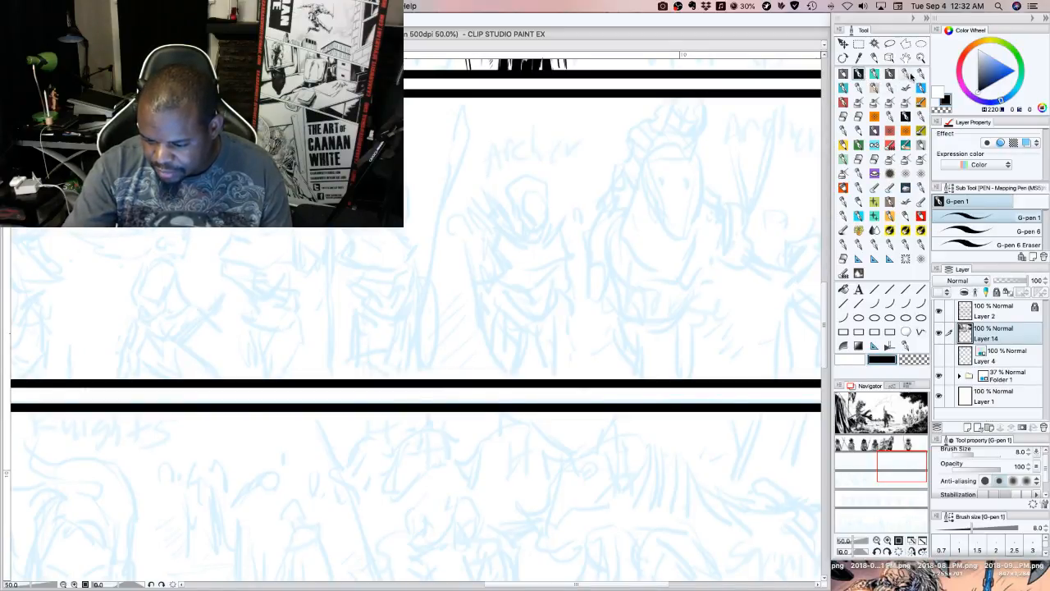
left_click(844, 88)
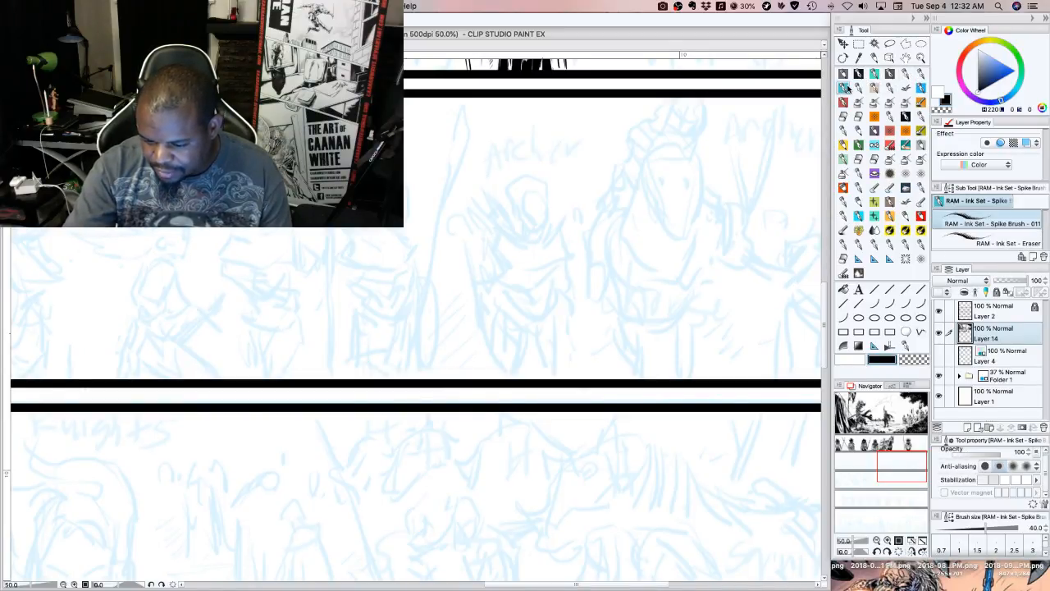
left_click(909, 88)
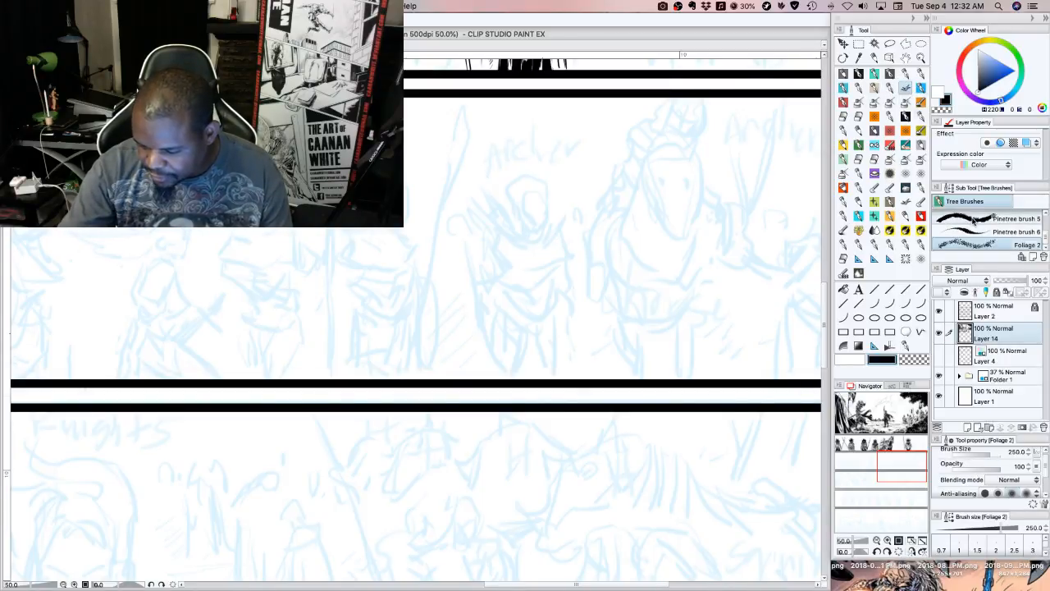
left_click(998, 217)
scroll(1046, 232, "up", 5)
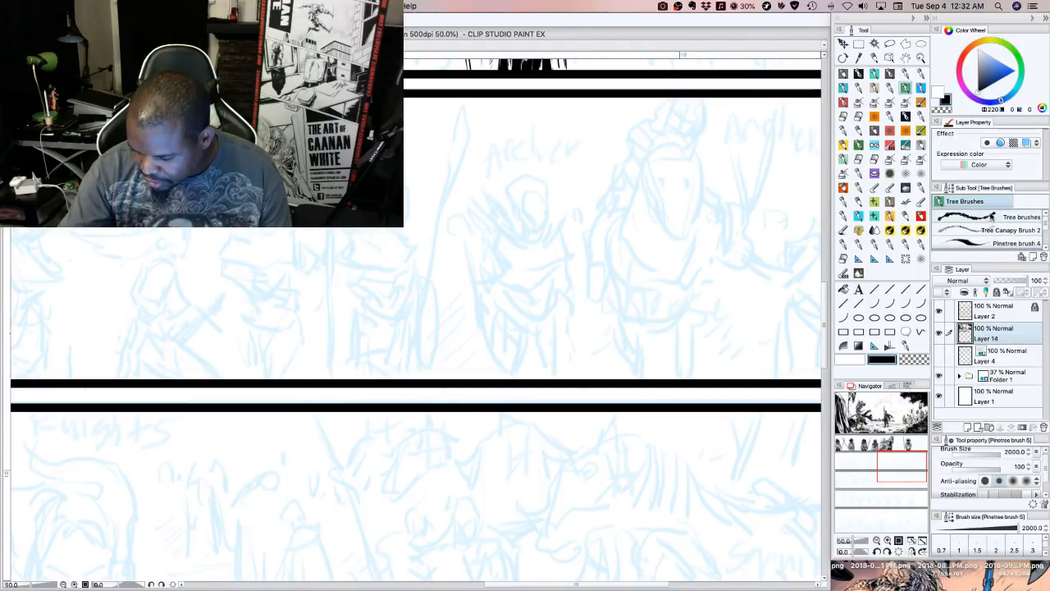
left_click(985, 217)
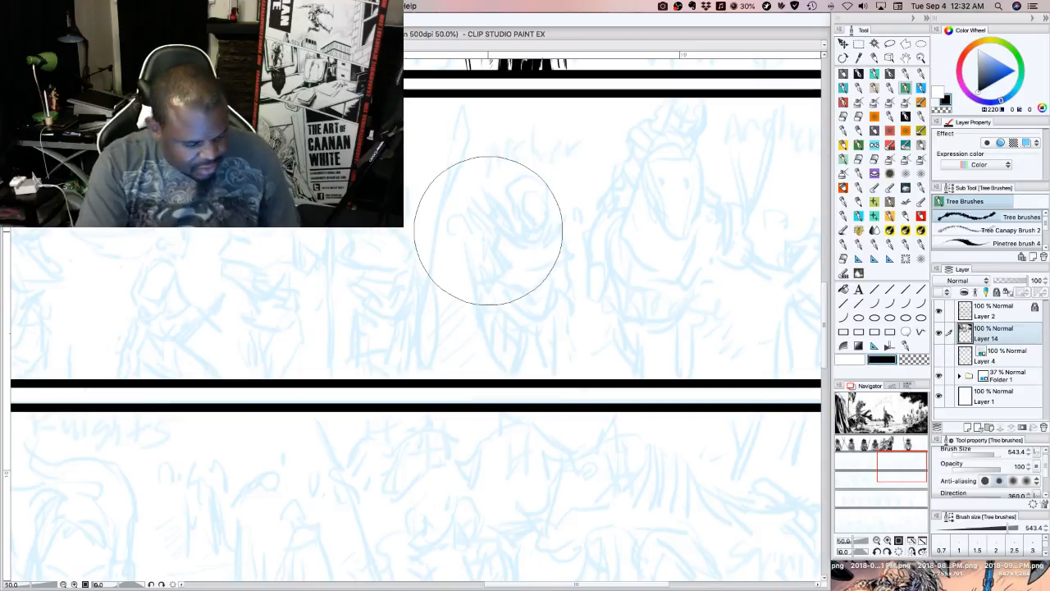
key("bracketleft")
key("bracketleft")
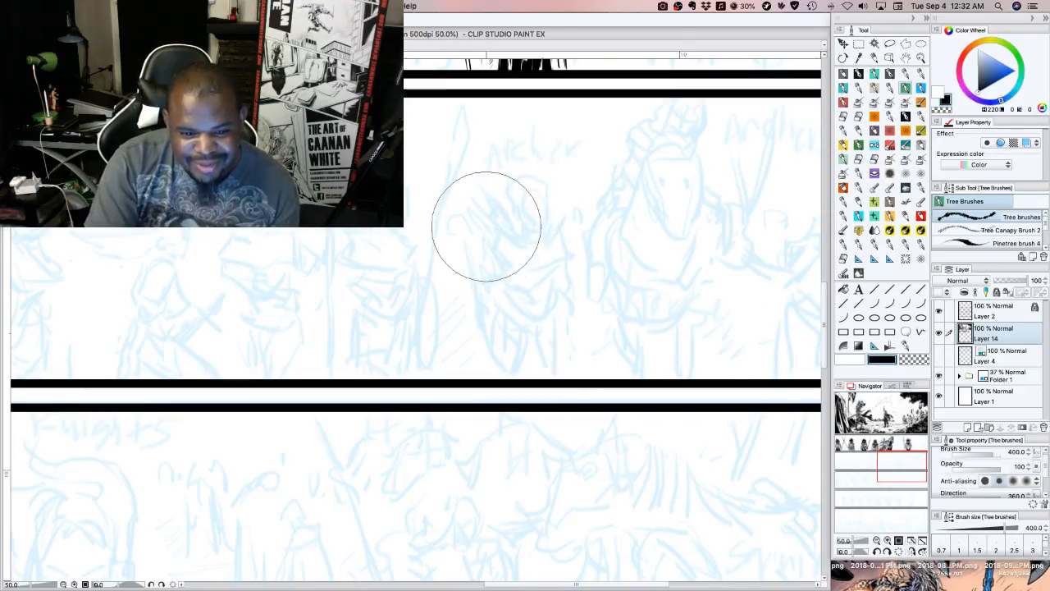
mouse_move(487, 228)
left_mouse_down()
mouse_move(540, 230)
mouse_move(525, 199)
mouse_move(532, 210)
mouse_move(541, 194)
mouse_move(522, 187)
mouse_move(554, 185)
mouse_move(564, 200)
mouse_move(586, 194)
mouse_move(586, 180)
mouse_move(621, 223)
mouse_move(591, 221)
mouse_move(597, 242)
mouse_move(631, 256)
mouse_move(641, 227)
mouse_move(655, 227)
mouse_move(650, 205)
mouse_move(675, 242)
mouse_move(662, 265)
mouse_move(681, 268)
mouse_move(591, 256)
mouse_move(562, 241)
mouse_move(565, 265)
mouse_move(536, 254)
mouse_move(531, 278)
mouse_move(506, 289)
mouse_move(479, 276)
mouse_move(480, 292)
mouse_move(460, 292)
mouse_move(484, 317)
mouse_move(465, 320)
mouse_move(512, 315)
mouse_move(542, 328)
mouse_move(522, 255)
mouse_move(594, 275)
mouse_move(610, 253)
mouse_move(668, 306)
mouse_move(625, 294)
mouse_move(630, 301)
mouse_move(686, 275)
mouse_move(720, 308)
mouse_move(729, 258)
mouse_move(694, 260)
mouse_move(705, 312)
left_mouse_up()
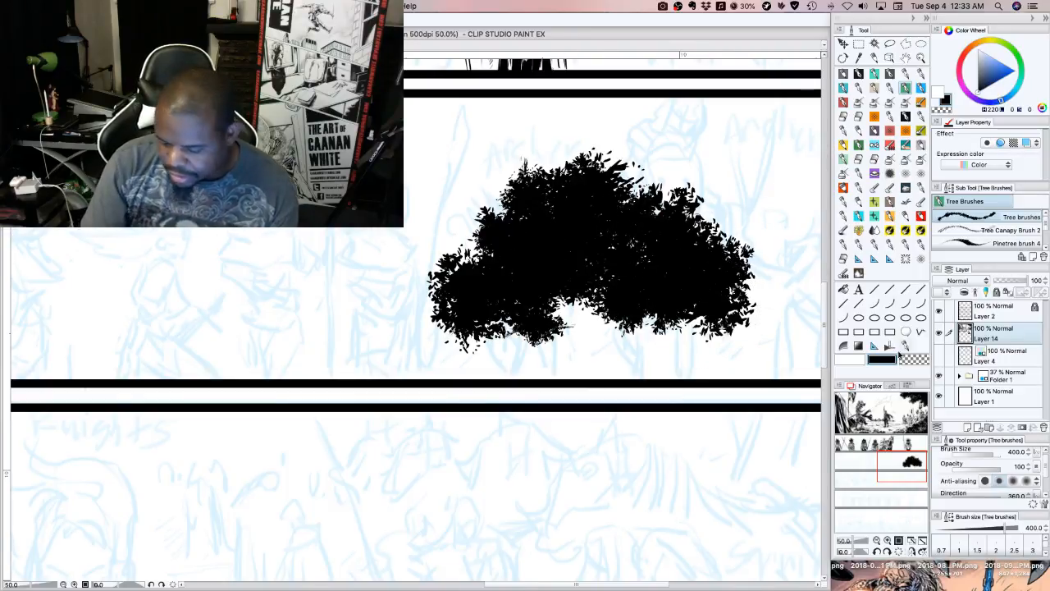
Dab white leaf highlights across the canopy and break them up with black leaf texture
left_click(850, 358)
mouse_move(544, 206)
left_mouse_down()
mouse_move(543, 238)
mouse_move(504, 248)
mouse_move(511, 264)
mouse_move(480, 279)
mouse_move(560, 244)
mouse_move(569, 262)
mouse_move(605, 206)
mouse_move(588, 187)
mouse_move(611, 198)
mouse_move(617, 236)
mouse_move(642, 240)
mouse_move(662, 276)
mouse_move(641, 273)
mouse_move(682, 255)
mouse_move(664, 222)
mouse_move(686, 228)
mouse_move(663, 217)
mouse_move(722, 254)
left_mouse_up()
left_click(883, 359)
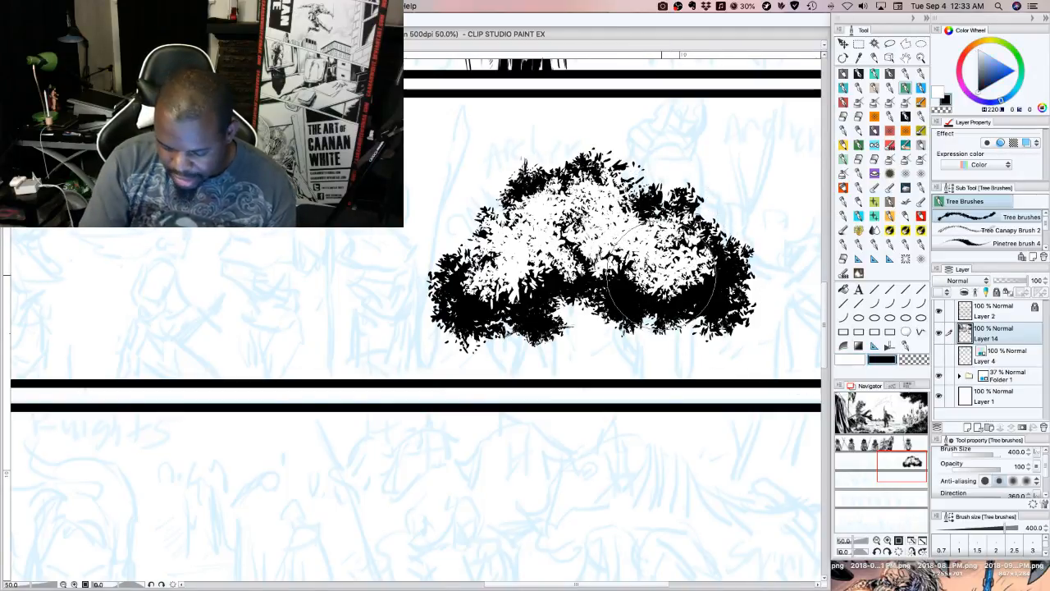
mouse_move(685, 304)
left_mouse_down()
mouse_move(623, 229)
mouse_move(616, 258)
mouse_move(616, 222)
mouse_move(632, 226)
mouse_move(629, 246)
mouse_move(586, 234)
mouse_move(533, 275)
mouse_move(502, 250)
mouse_move(502, 295)
mouse_move(485, 263)
mouse_move(496, 271)
mouse_move(509, 229)
mouse_move(571, 213)
mouse_move(550, 234)
mouse_move(525, 197)
mouse_move(546, 185)
mouse_move(608, 197)
left_mouse_up()
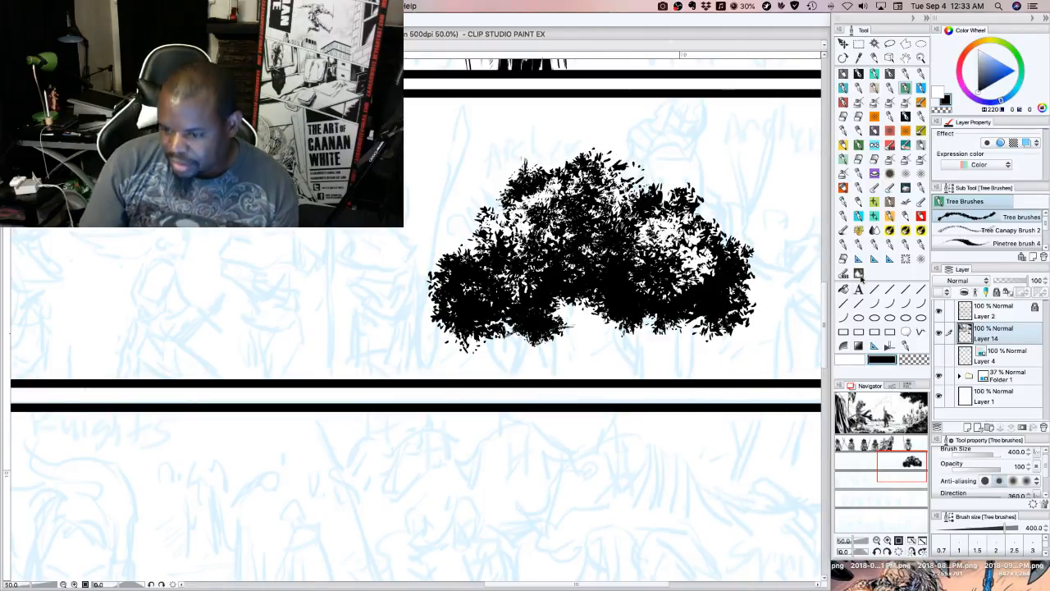
Draw the tree's black trunk and branches from the canopy to the panel border with G-pen 6 at size 50
left_click(858, 73)
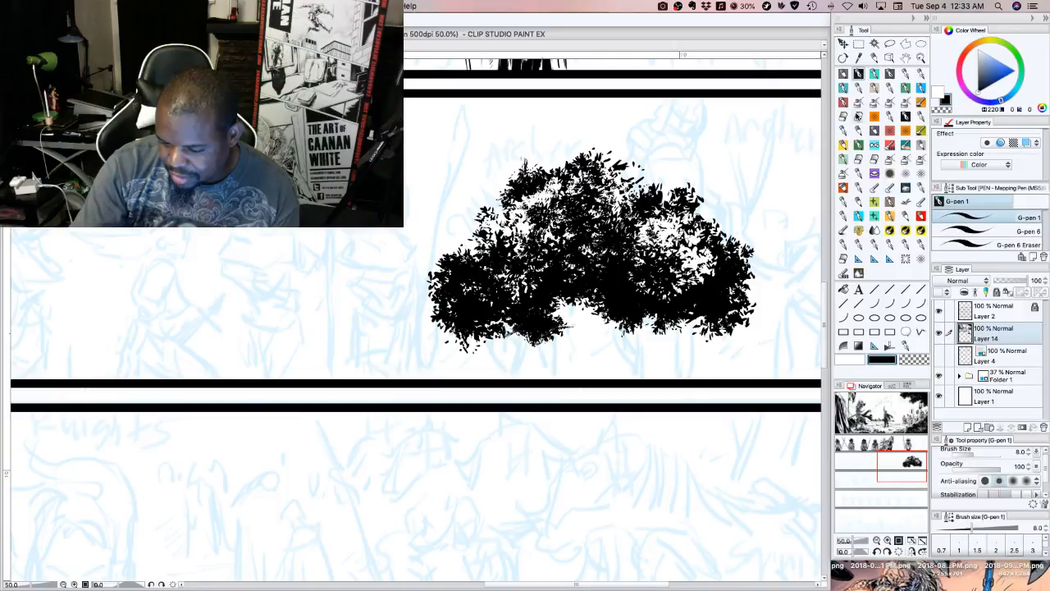
left_click(993, 231)
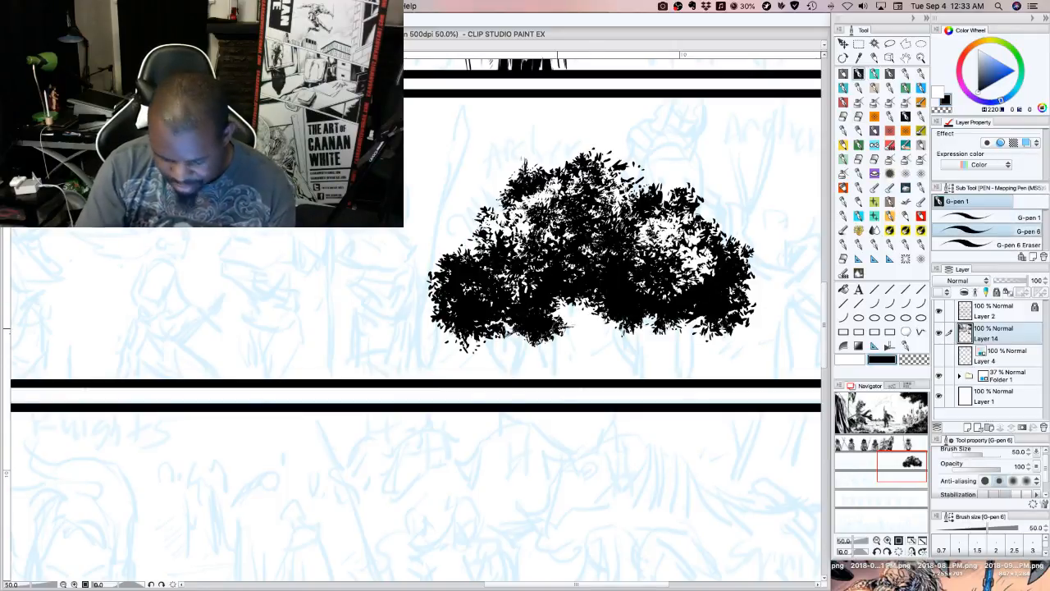
left_click_drag(559, 304, 579, 363)
left_click_drag(586, 301, 584, 376)
left_click_drag(594, 325, 585, 358)
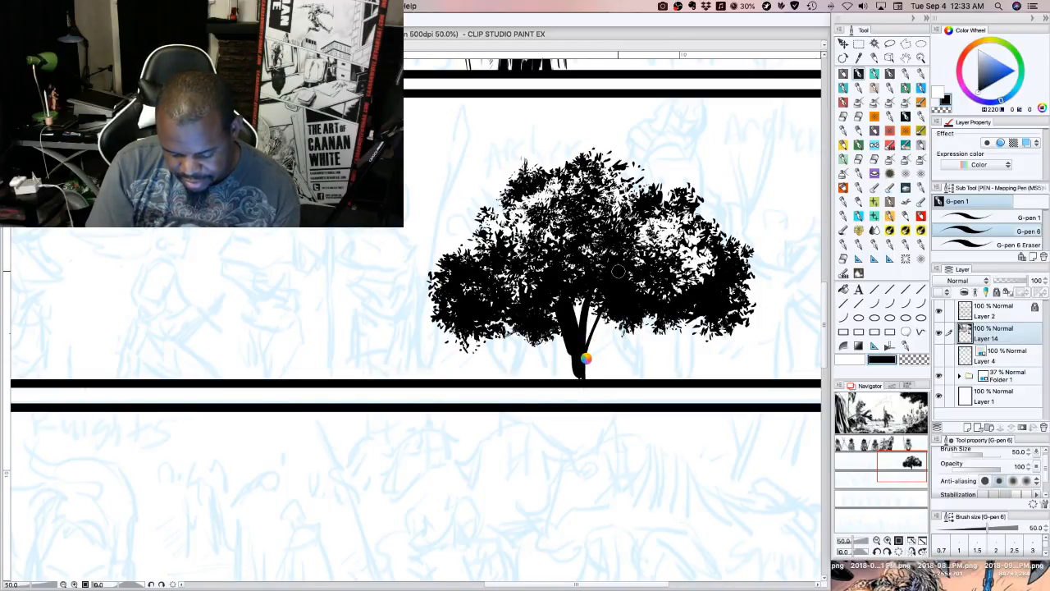
mouse_move(585, 358)
left_mouse_down()
mouse_move(636, 313)
mouse_move(582, 376)
left_mouse_up()
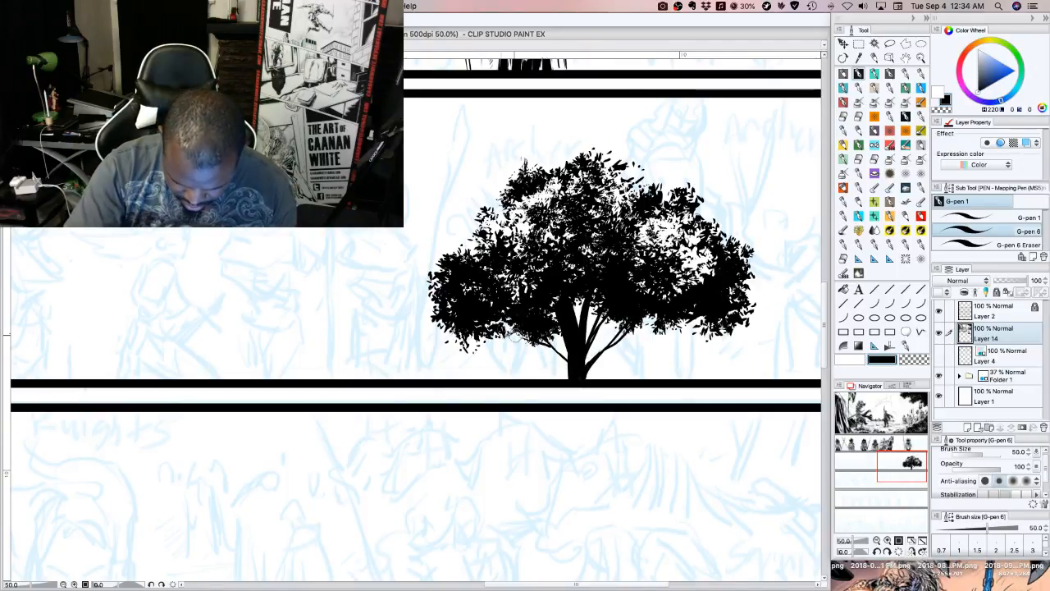
mouse_move(573, 367)
left_mouse_down()
mouse_move(530, 333)
mouse_move(502, 322)
left_mouse_up()
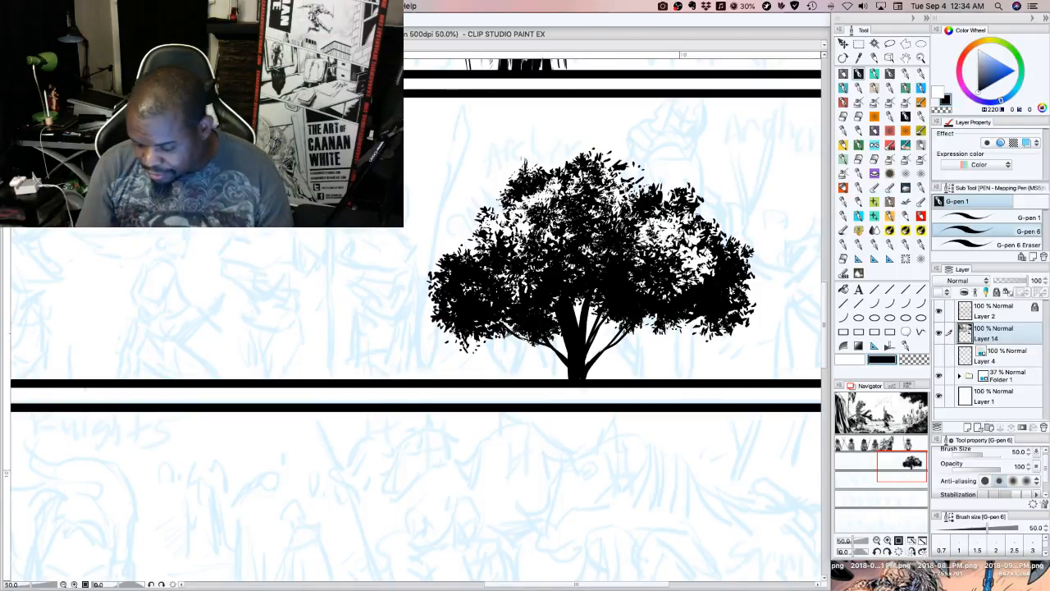
Paint a small black foliage clump beside the tree with Pinetree brush 4 at size 250
left_click_drag(897, 467, 902, 464)
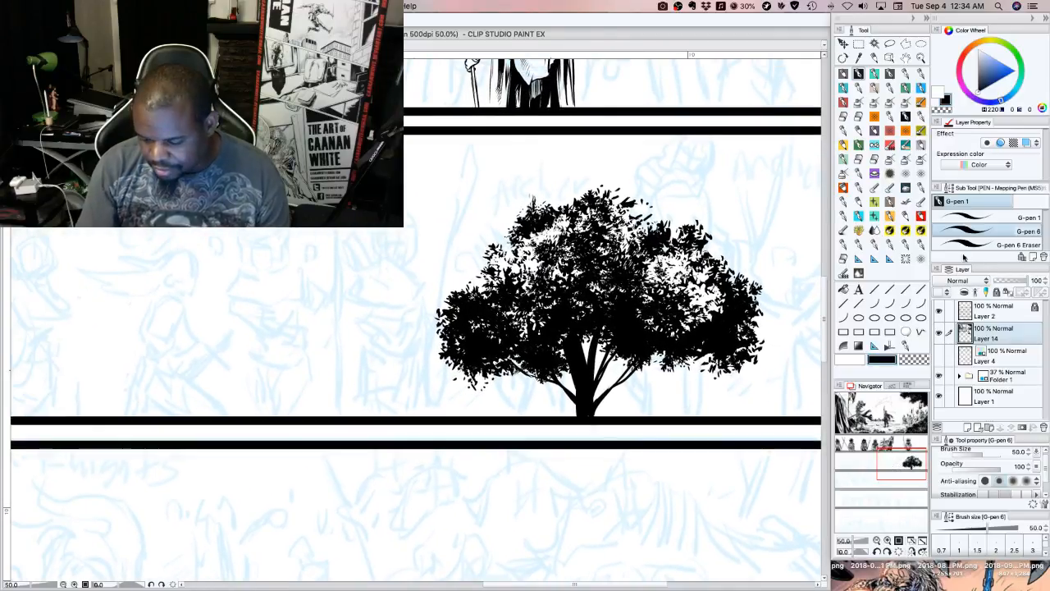
left_click(906, 87)
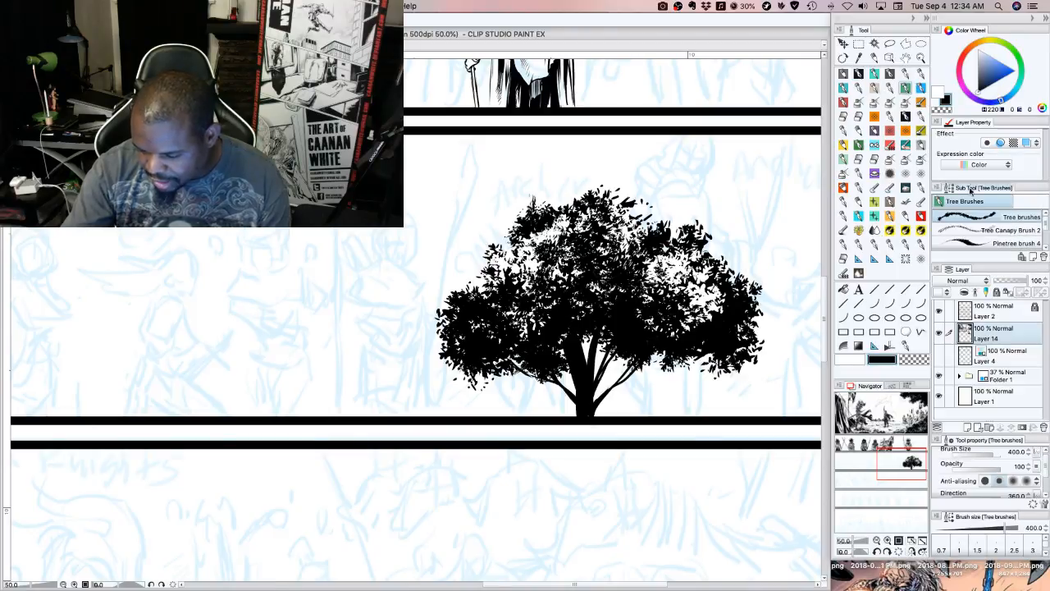
left_click(968, 243)
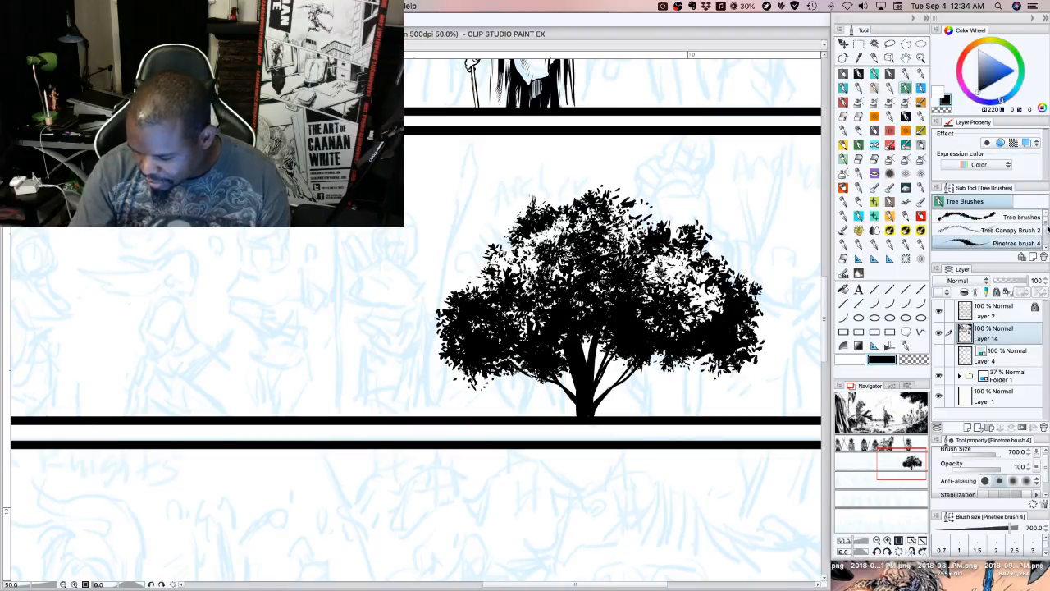
scroll(1047, 230, "down", 2)
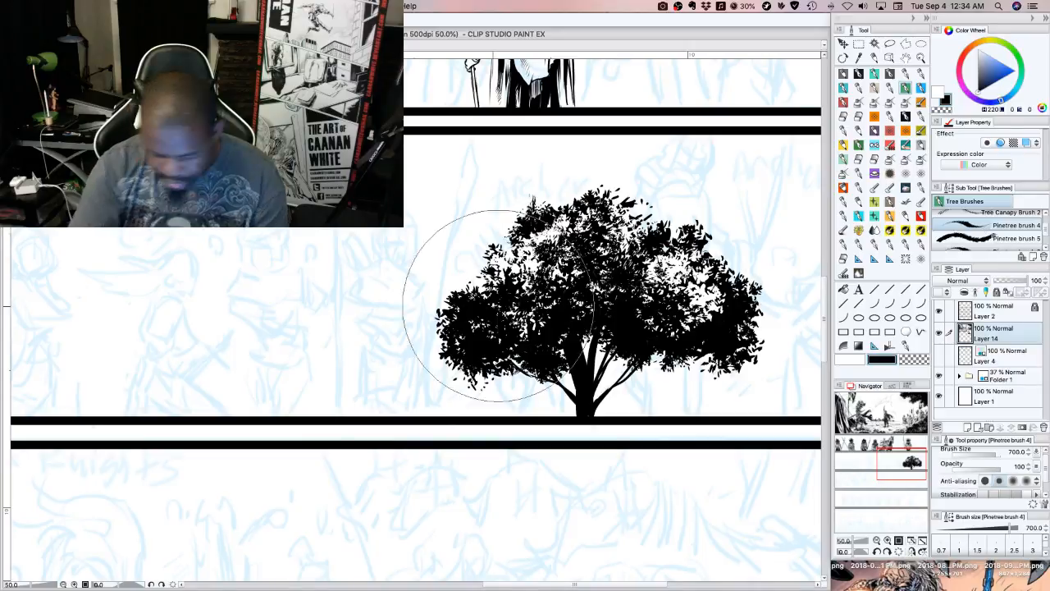
key("bracketleft")
key("bracketleft")
key("bracketleft")
key("bracketleft")
key("bracketleft")
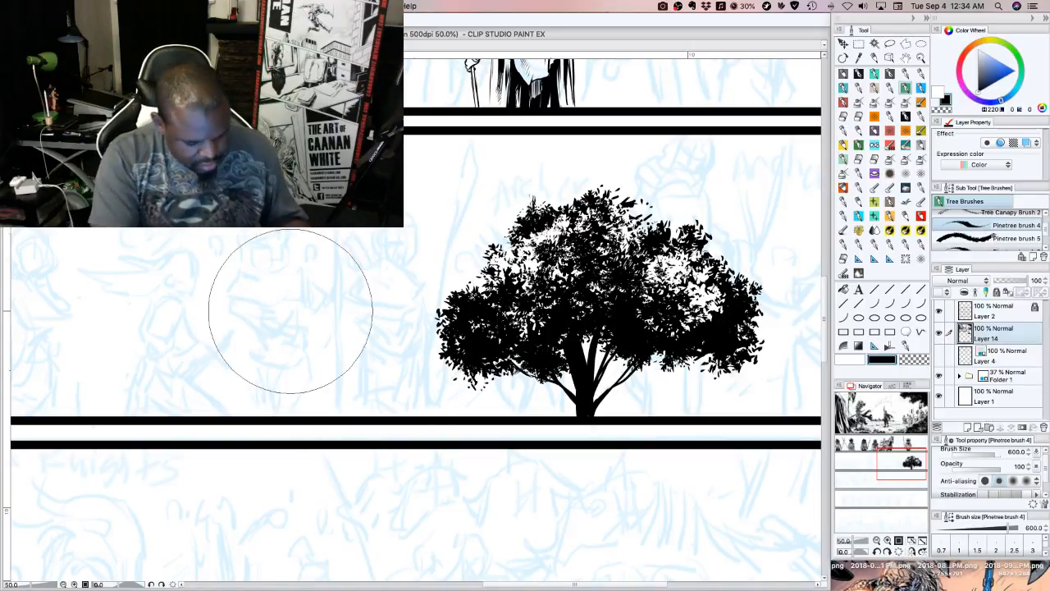
left_click(272, 328)
mouse_move(271, 329)
left_mouse_down()
mouse_move(299, 323)
mouse_move(261, 325)
mouse_move(267, 338)
mouse_move(251, 329)
mouse_move(290, 310)
mouse_move(316, 314)
left_mouse_up()
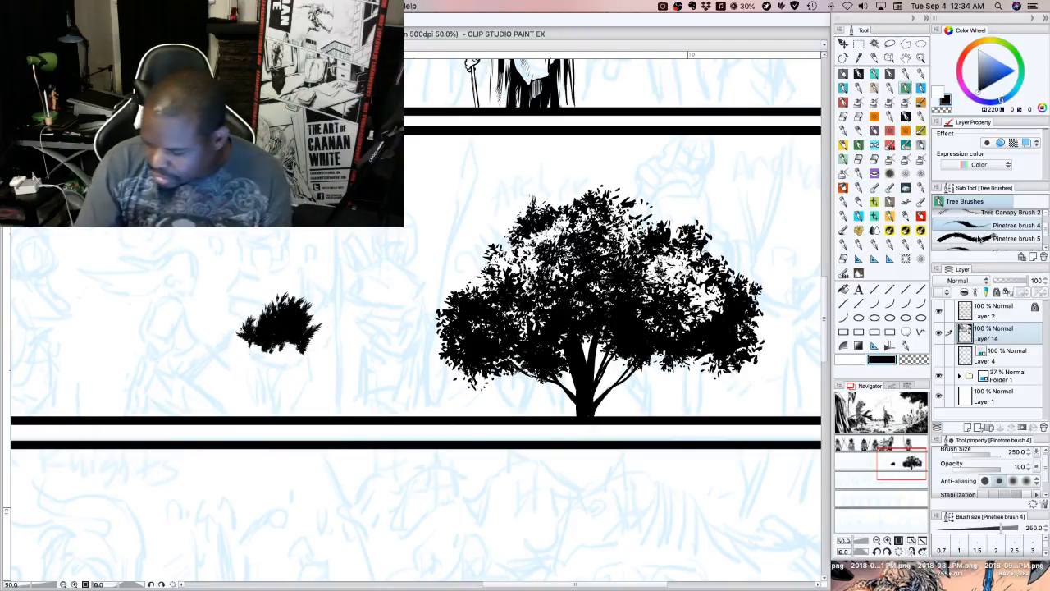
Remove the small foliage clump and paint a tall black pine shape in its place with Pinetree brush 5 at size 250
left_click(1016, 238)
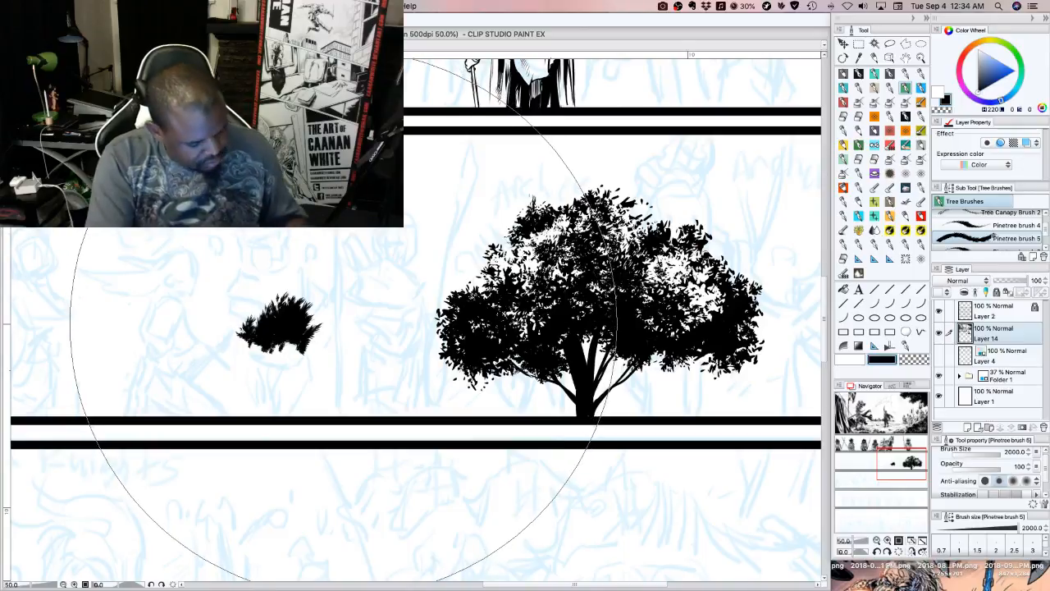
key("bracketleft")
key("bracketleft")
key("bracketleft")
key("bracketleft")
key("bracketleft")
key("bracketleft")
key("bracketleft")
key("bracketleft")
key("bracketleft")
key("bracketleft")
key("bracketleft")
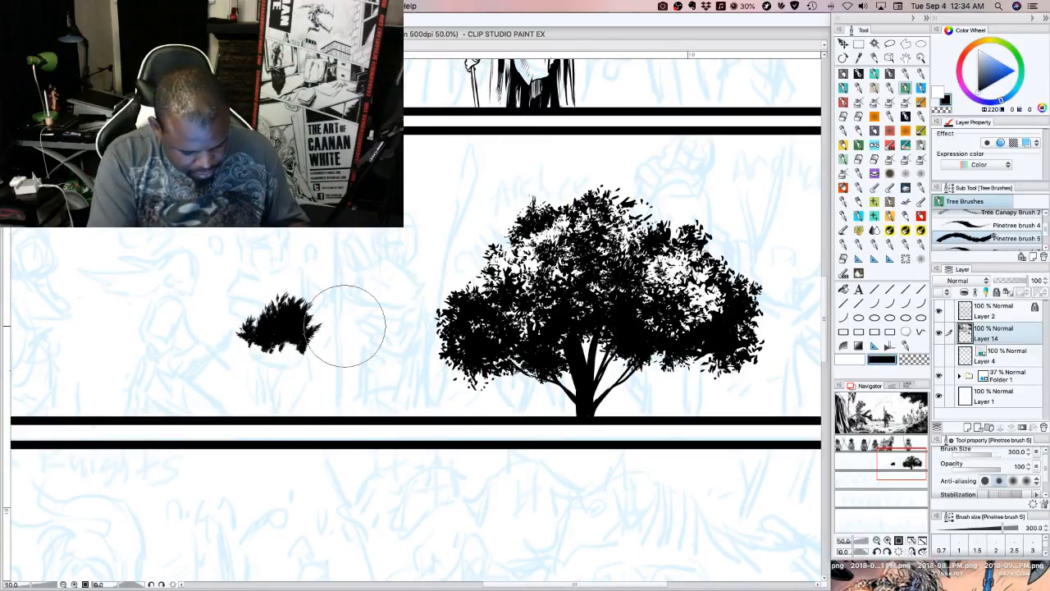
key("Delete")
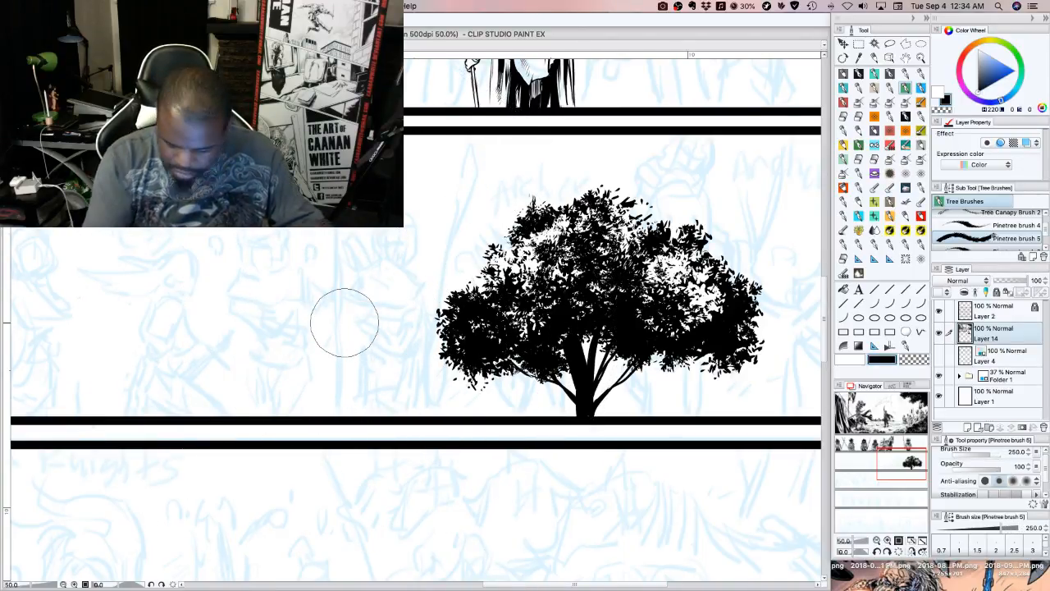
mouse_move(261, 331)
left_mouse_down()
mouse_move(293, 325)
mouse_move(295, 302)
mouse_move(271, 336)
mouse_move(288, 308)
mouse_move(282, 270)
mouse_move(291, 231)
left_mouse_up()
key("Delete")
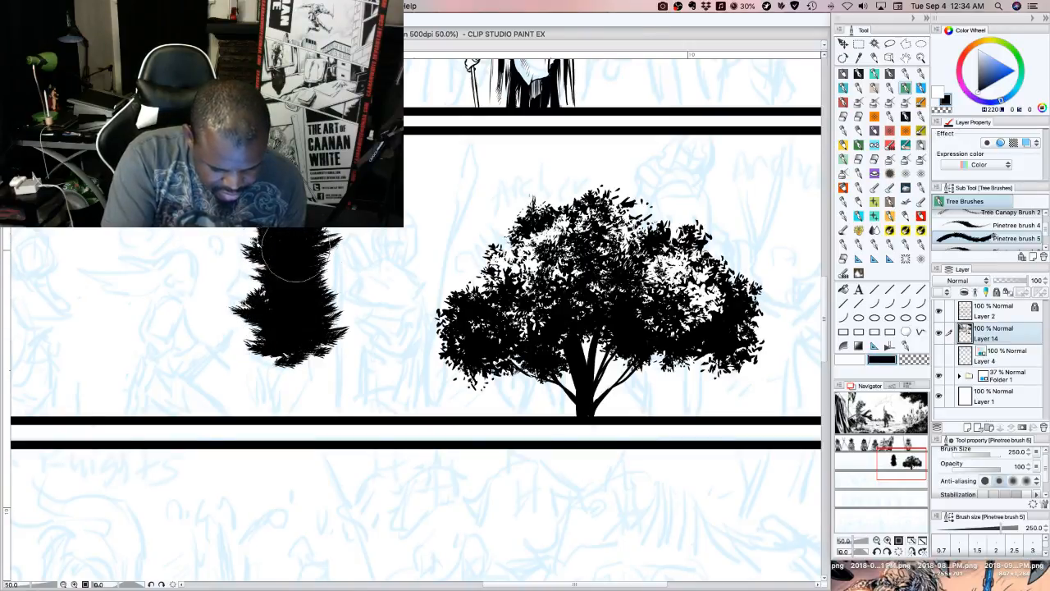
Undo the tall pine shape and paint a small ragged foliage clump with Pinetree brush 4 at size 250
left_click(1011, 224)
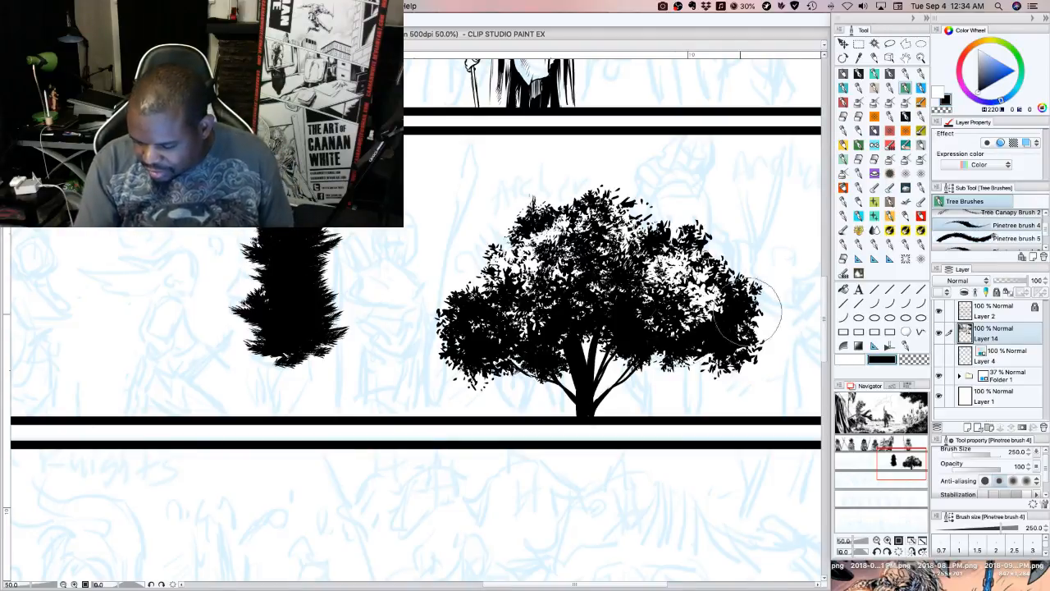
key("super+z")
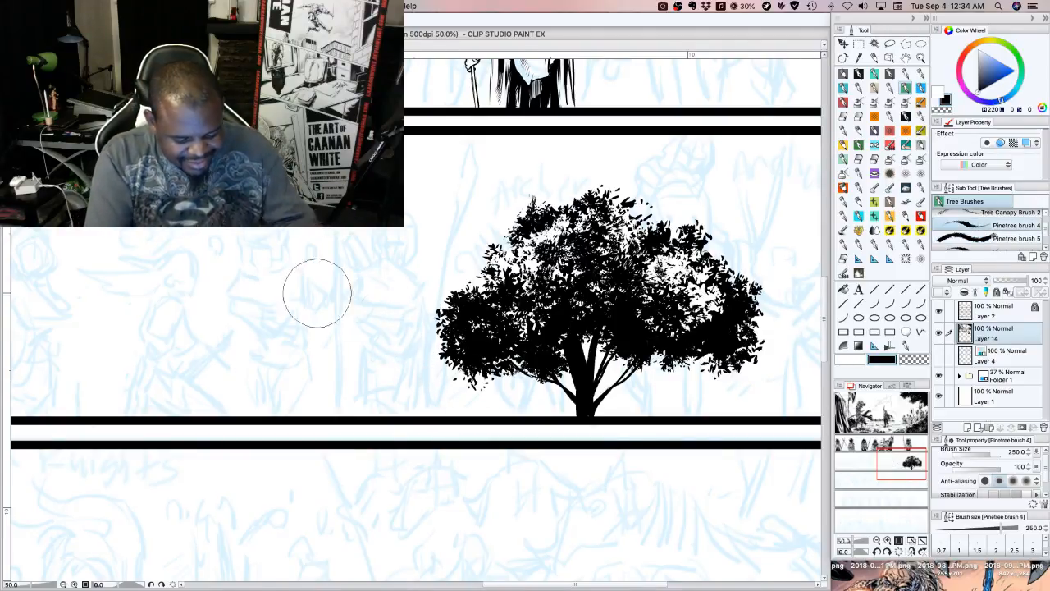
mouse_move(238, 315)
left_mouse_down()
mouse_move(281, 316)
mouse_move(224, 316)
mouse_move(265, 317)
left_mouse_up()
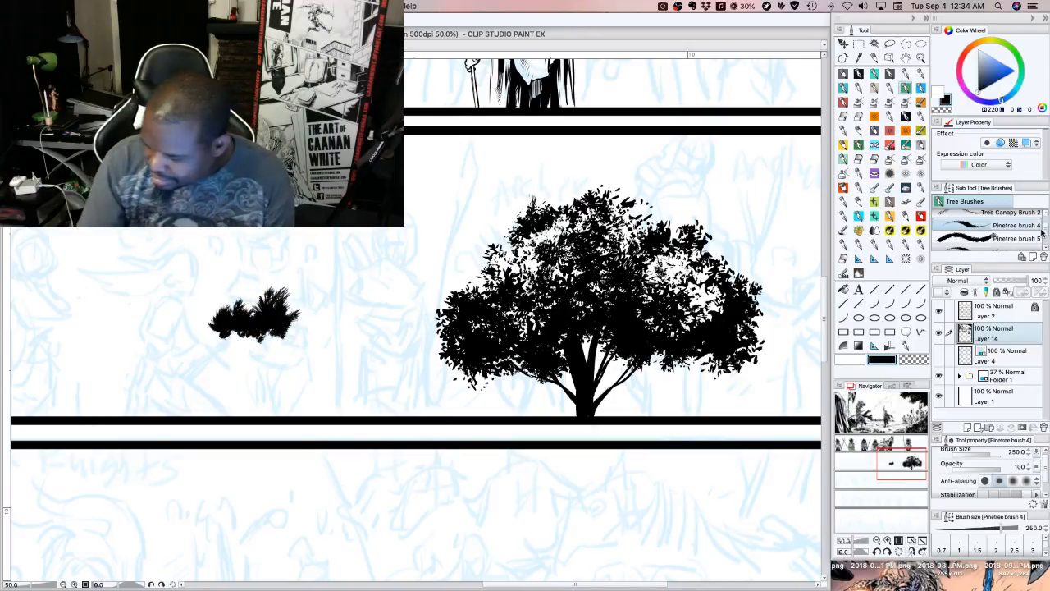
Replace the small clump with a full tapering black pine tree painted with Pinetree brush 6 at size 300
scroll(985, 230, "down", 3)
left_click(988, 234)
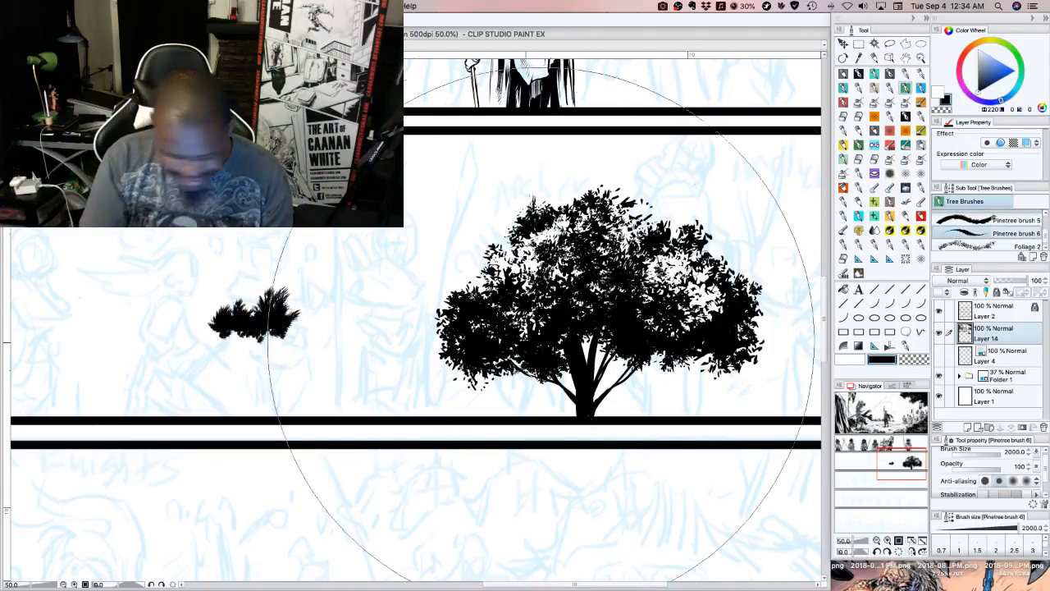
key("bracketleft")
key("bracketleft")
key("bracketleft")
key("bracketleft")
key("bracketleft")
key("bracketleft")
key("bracketleft")
key("bracketleft")
key("bracketleft")
key("bracketleft")
key("bracketleft")
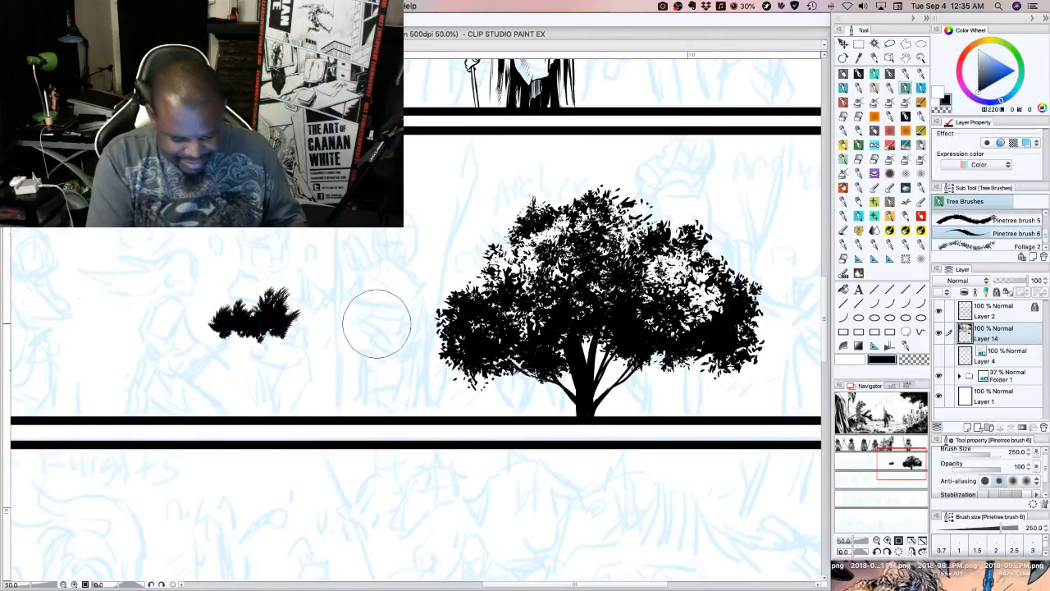
key("bracketright")
key("super+z")
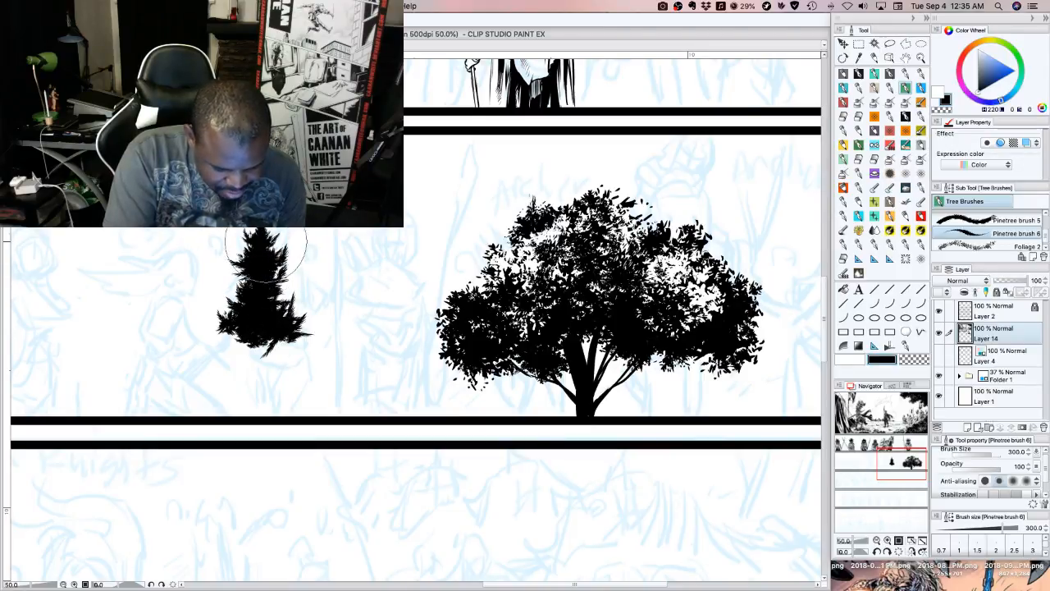
mouse_move(253, 274)
left_mouse_down()
mouse_move(246, 313)
mouse_move(226, 318)
mouse_move(235, 349)
mouse_move(288, 336)
mouse_move(218, 344)
mouse_move(293, 346)
mouse_move(211, 359)
mouse_move(277, 370)
mouse_move(238, 385)
mouse_move(300, 386)
left_mouse_up()
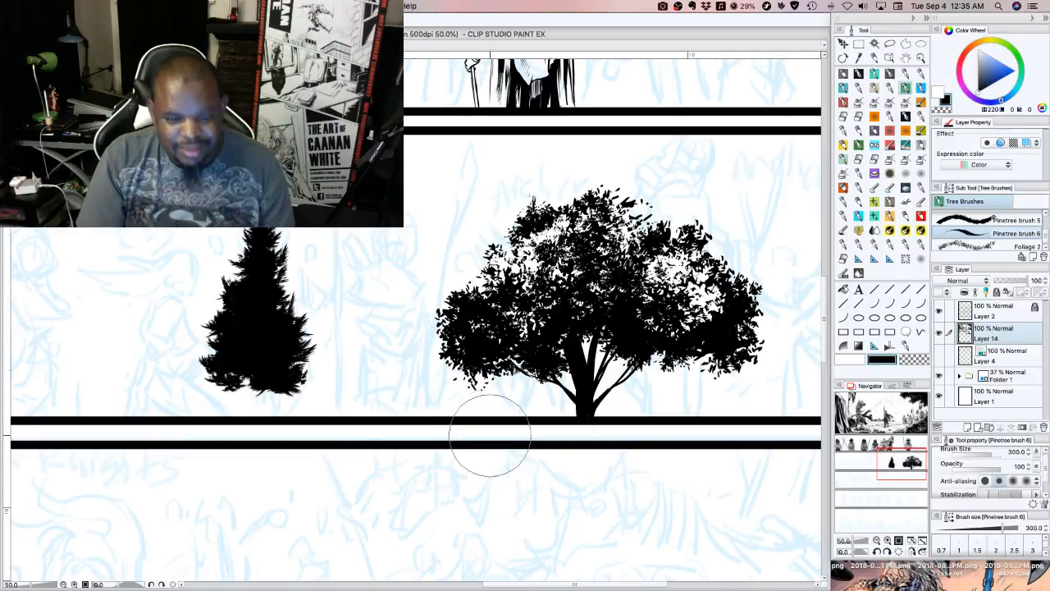
Undo the thick white trunk stroke and draw a thin white trunk with fine branches up the pine using G-pen 1 at size 8
left_click(859, 74)
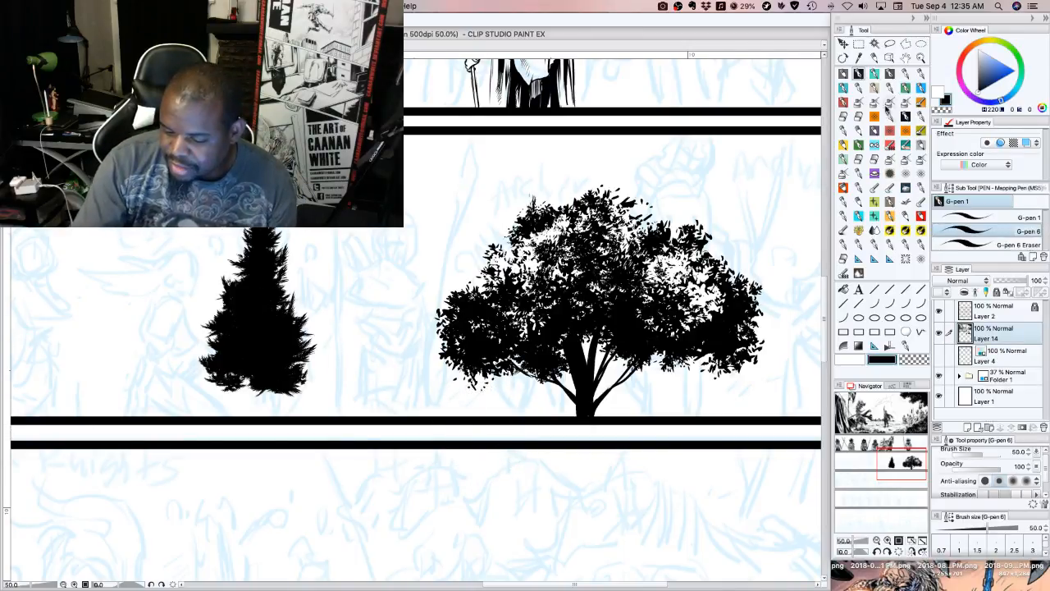
left_click(850, 360)
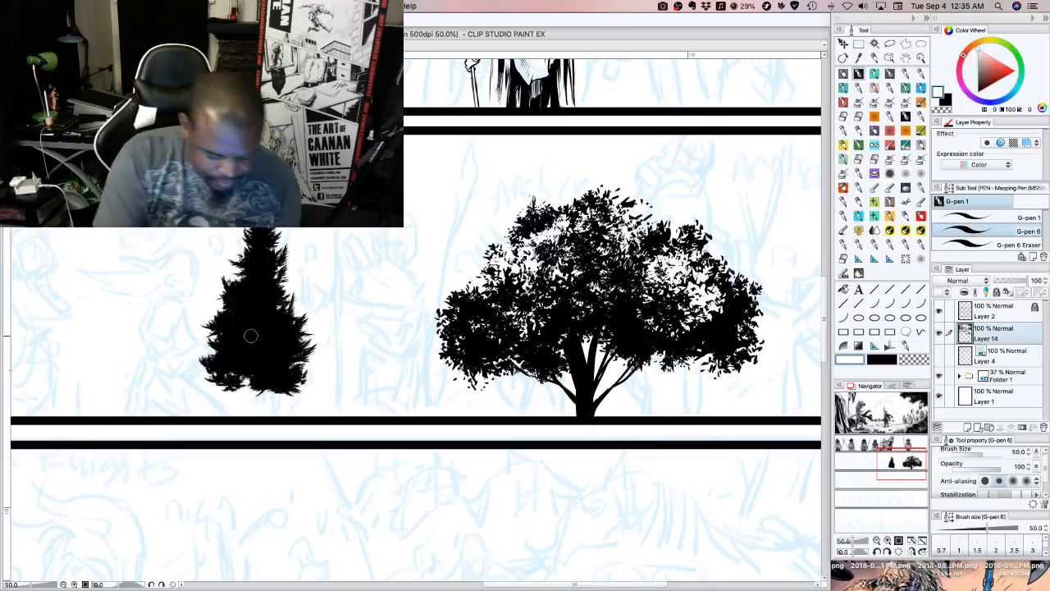
left_click_drag(253, 392, 252, 348)
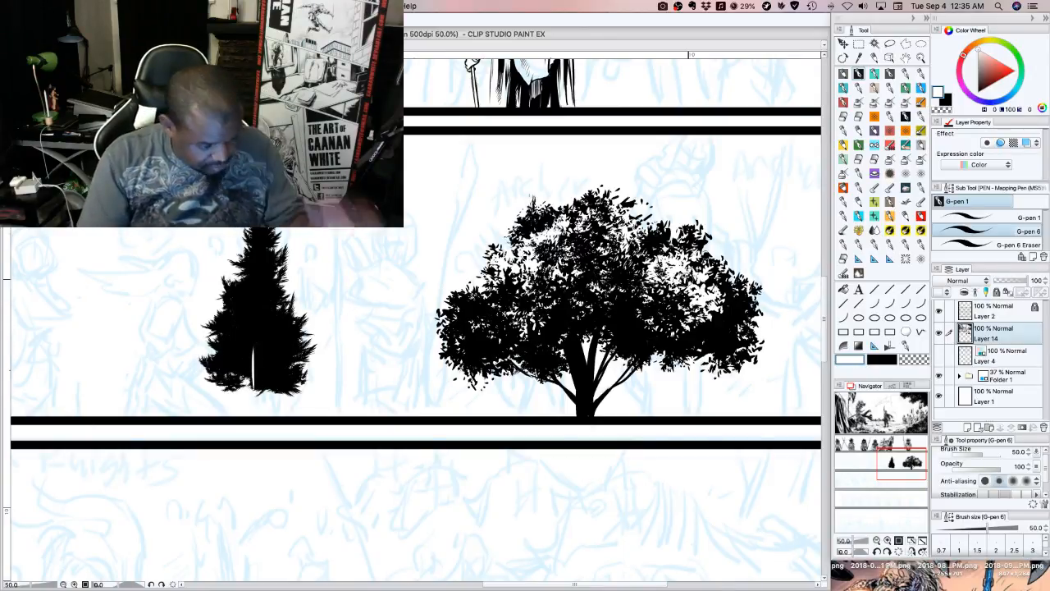
key("ctrl+z")
left_click(976, 217)
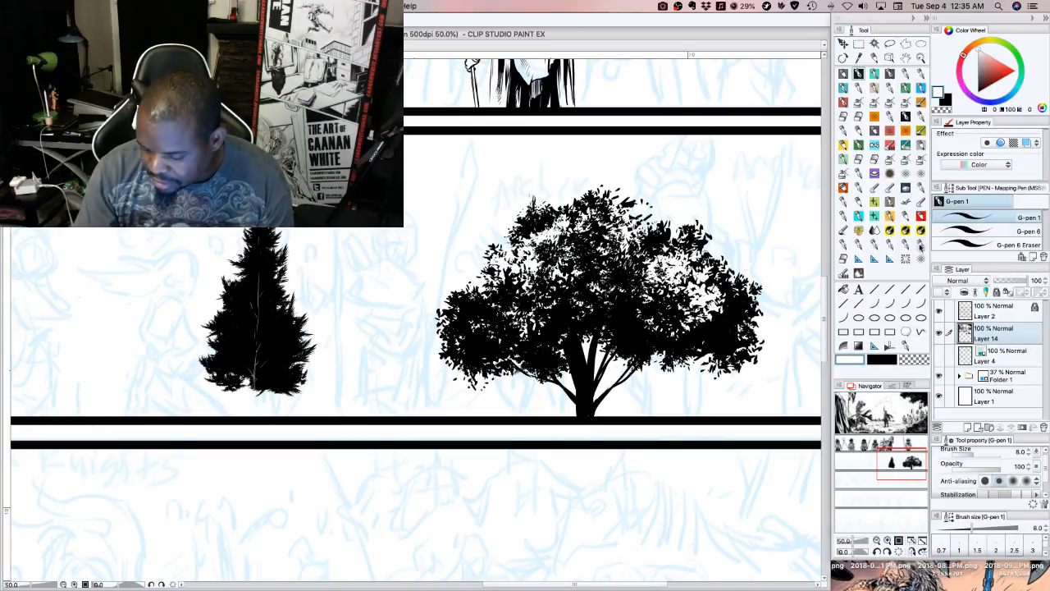
Paint a wide solid black mass of foliage in the empty space beside the pine with the Tree brushes sub tool at size 400
left_click_drag(896, 455, 872, 452)
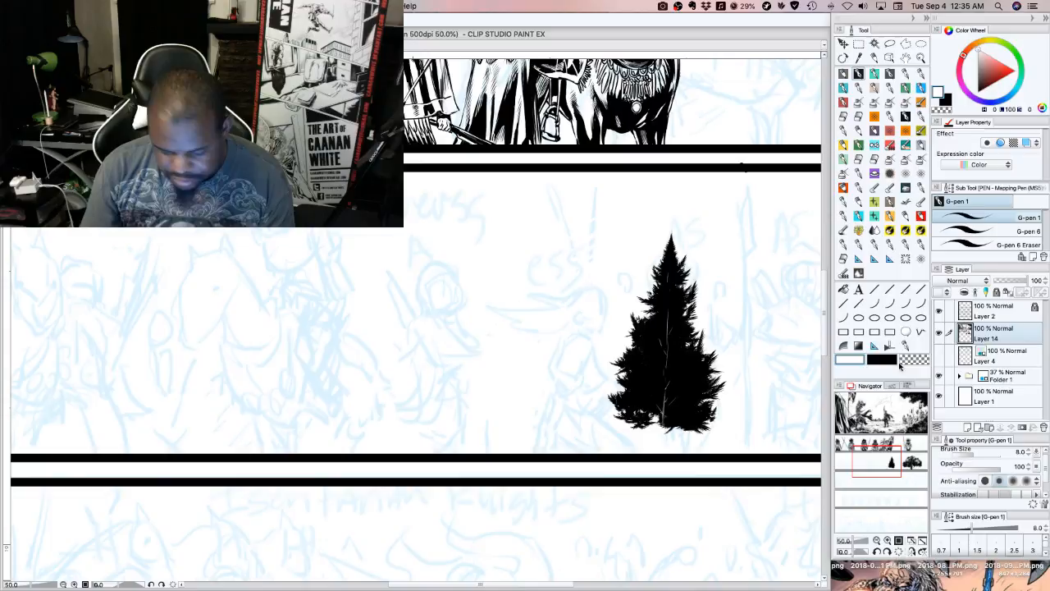
left_click(907, 87)
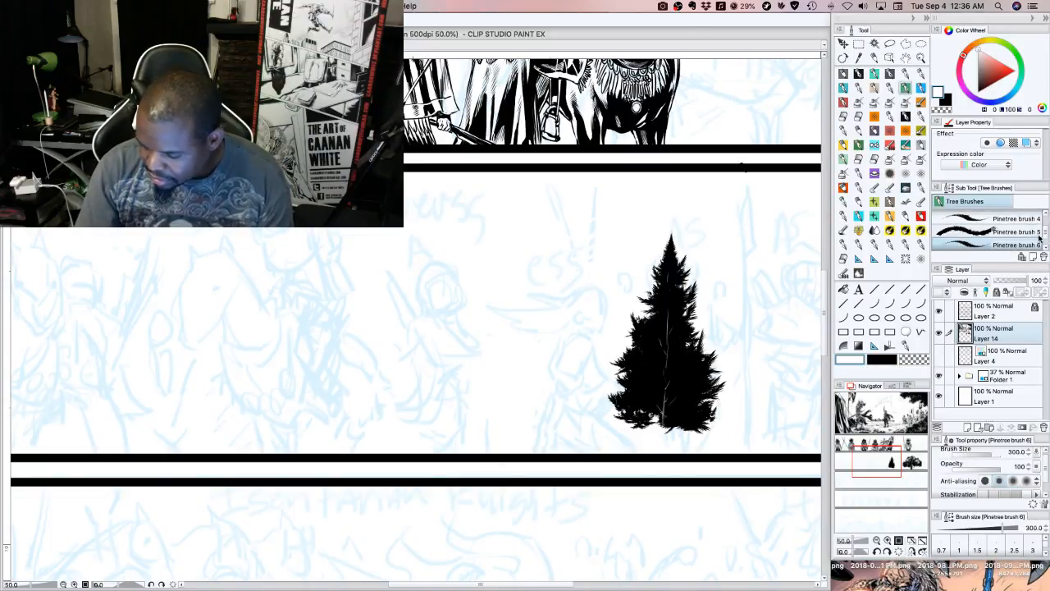
scroll(976, 231, "up", 3)
left_click(976, 216)
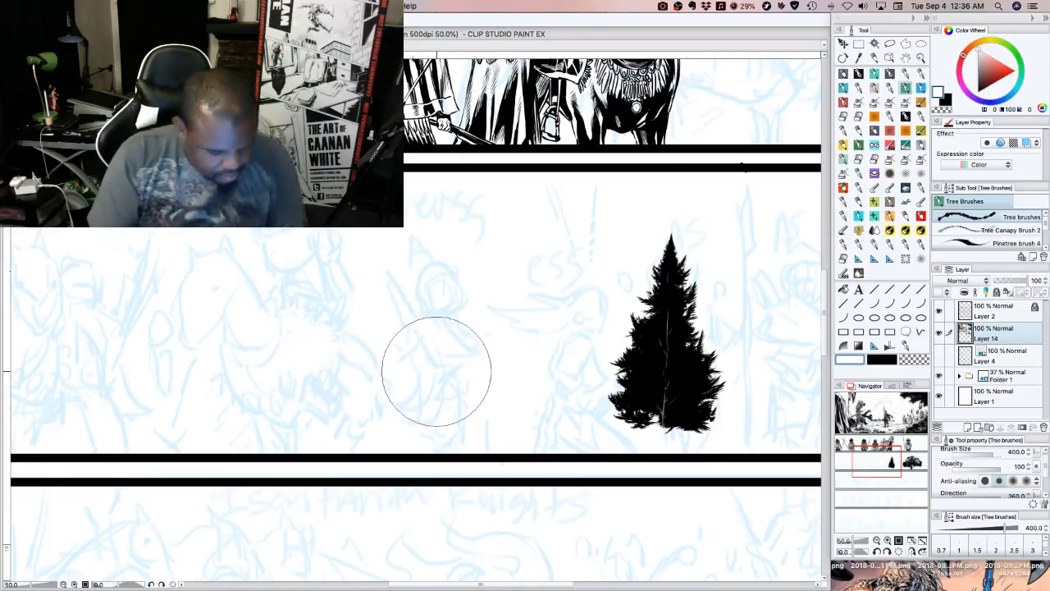
key("ctrl+z")
left_click(876, 360)
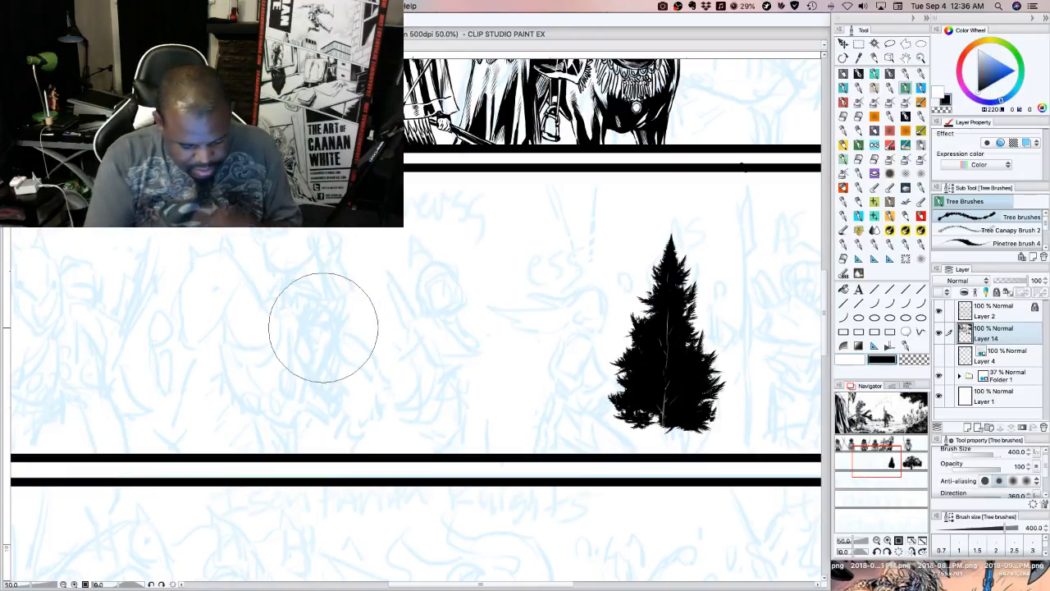
mouse_move(324, 329)
left_mouse_down()
mouse_move(381, 333)
mouse_move(400, 307)
mouse_move(366, 341)
mouse_move(310, 351)
mouse_move(304, 377)
mouse_move(377, 387)
mouse_move(418, 349)
mouse_move(451, 359)
mouse_move(459, 336)
mouse_move(475, 331)
mouse_move(485, 377)
mouse_move(461, 287)
mouse_move(426, 307)
mouse_move(353, 316)
mouse_move(318, 377)
mouse_move(288, 399)
mouse_move(266, 380)
mouse_move(270, 346)
mouse_move(289, 326)
mouse_move(322, 338)
mouse_move(503, 342)
mouse_move(482, 333)
mouse_move(503, 322)
mouse_move(504, 331)
mouse_move(267, 391)
mouse_move(262, 405)
mouse_move(247, 397)
mouse_move(305, 380)
left_mouse_up()
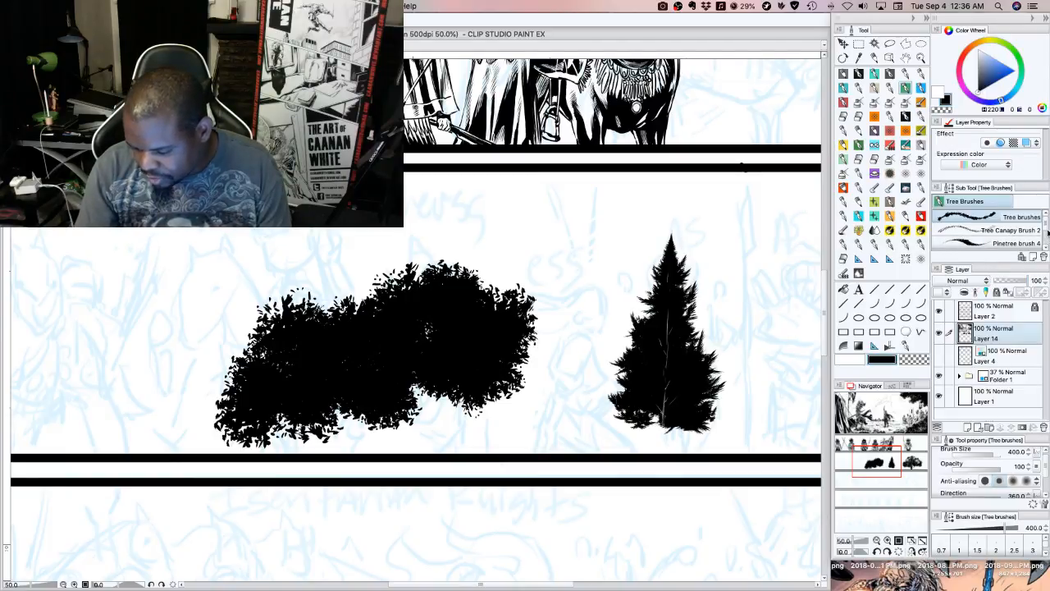
Add leafy black sprigs along the upper and outer edges of the foliage mass with Foliage 2 at size 250
scroll(1047, 234, "down", 3)
left_click(1008, 246)
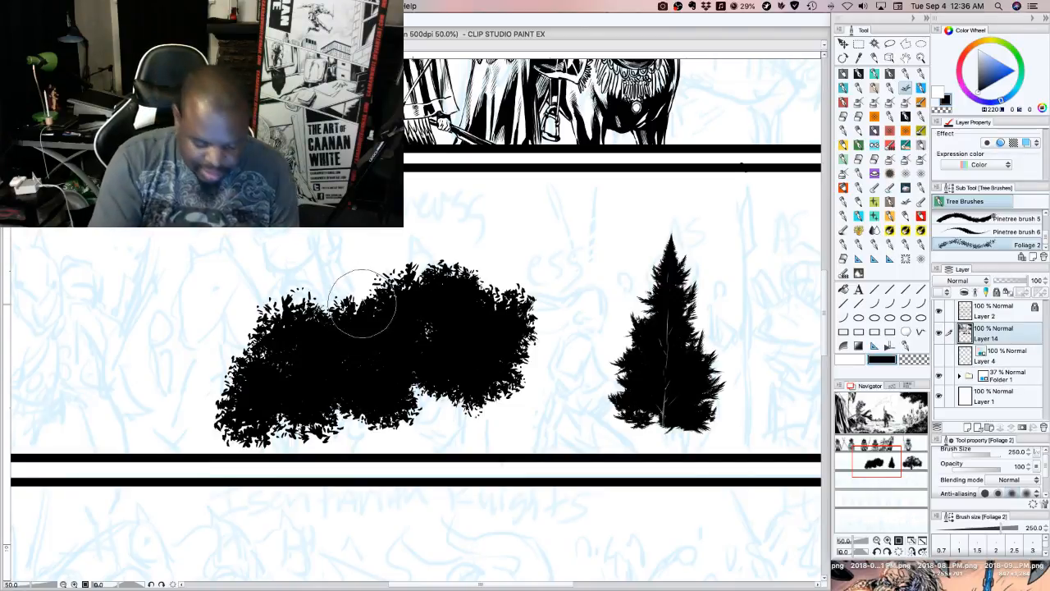
mouse_move(363, 319)
left_mouse_down()
mouse_move(410, 299)
mouse_move(407, 286)
mouse_move(374, 289)
mouse_move(368, 318)
mouse_move(343, 289)
mouse_move(338, 320)
mouse_move(320, 276)
mouse_move(319, 307)
mouse_move(312, 302)
mouse_move(262, 331)
mouse_move(235, 333)
mouse_move(231, 316)
mouse_move(273, 333)
mouse_move(292, 310)
mouse_move(283, 288)
mouse_move(330, 343)
mouse_move(362, 295)
mouse_move(329, 277)
mouse_move(355, 259)
mouse_move(402, 276)
mouse_move(400, 333)
mouse_move(411, 292)
mouse_move(267, 342)
mouse_move(261, 367)
mouse_move(246, 373)
mouse_move(224, 367)
mouse_move(238, 373)
mouse_move(236, 346)
mouse_move(276, 324)
mouse_move(449, 283)
mouse_move(436, 247)
mouse_move(423, 287)
mouse_move(444, 212)
mouse_move(434, 259)
mouse_move(428, 225)
mouse_move(415, 271)
mouse_move(403, 240)
mouse_move(399, 275)
mouse_move(333, 238)
mouse_move(360, 263)
mouse_move(314, 251)
mouse_move(342, 275)
mouse_move(338, 302)
mouse_move(455, 282)
mouse_move(467, 305)
mouse_move(481, 305)
mouse_move(504, 259)
mouse_move(455, 332)
mouse_move(499, 264)
mouse_move(502, 279)
mouse_move(481, 252)
mouse_move(457, 293)
mouse_move(493, 250)
left_mouse_up()
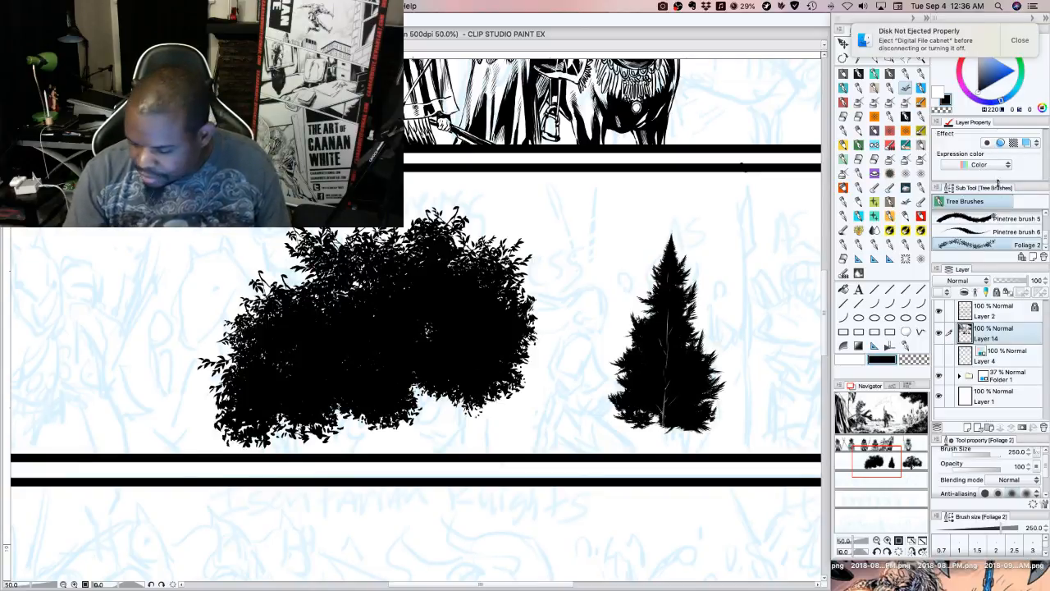
left_click(1019, 43)
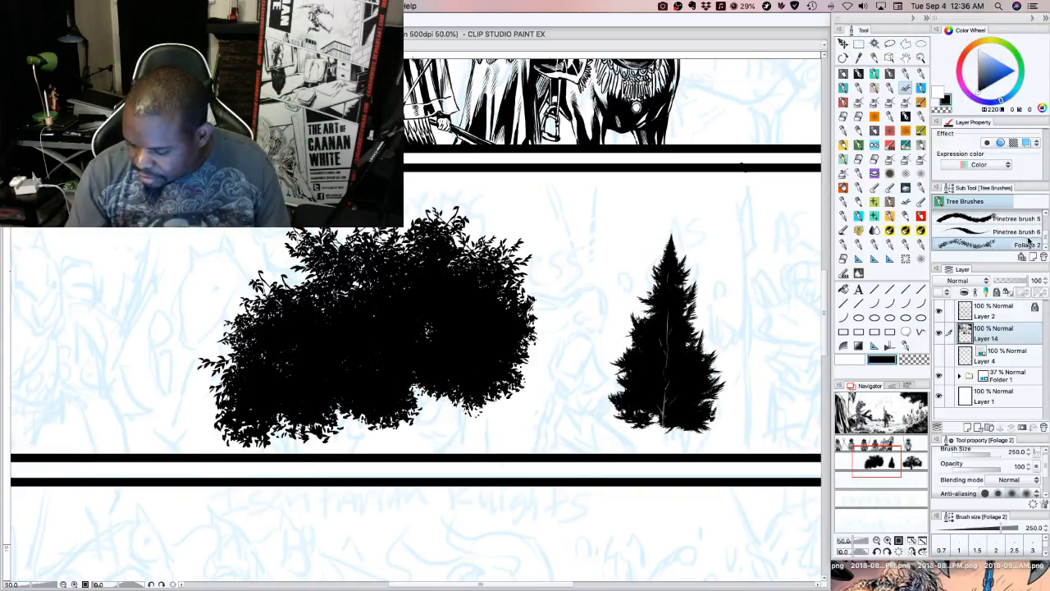
mouse_move(1046, 238)
left_mouse_down()
mouse_move(1046, 222)
mouse_move(1047, 246)
left_mouse_up()
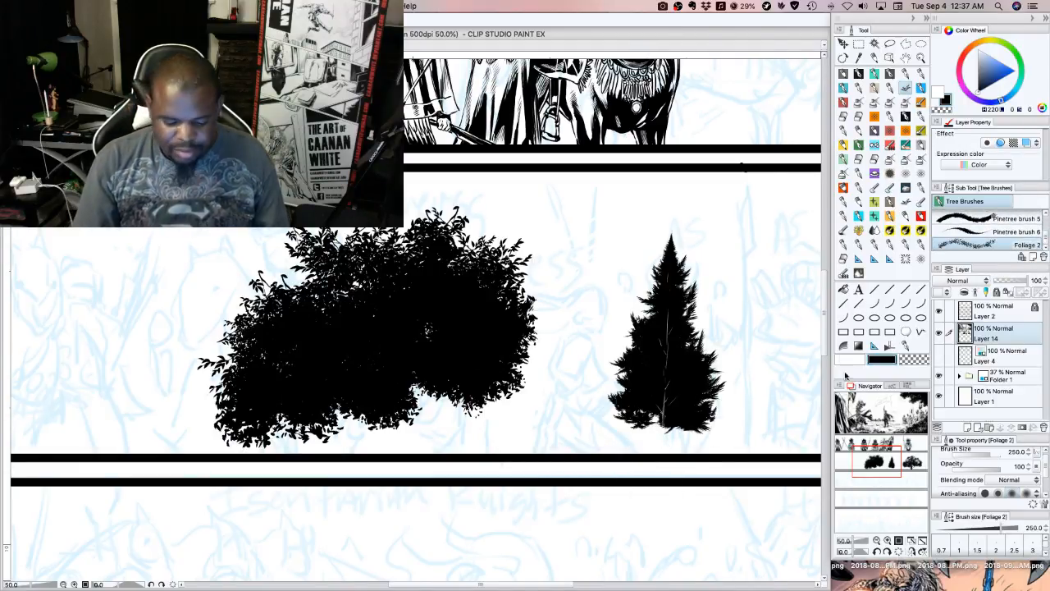
Select the foliage mass, pine and leafy tree with one rectangle, delete them from the strip, and clear the selection
left_click_drag(886, 474, 909, 463)
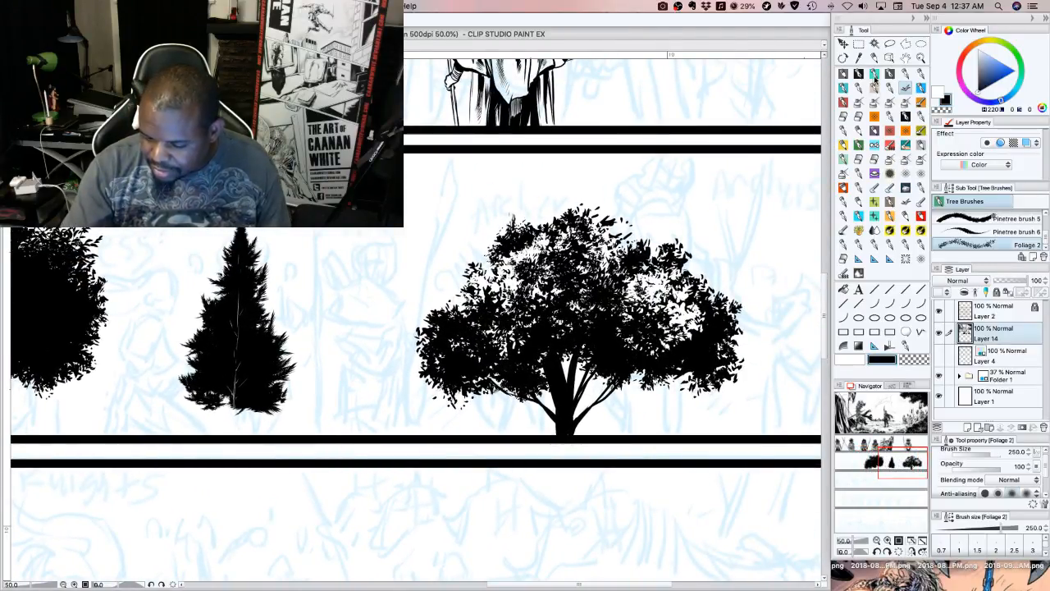
left_click(860, 46)
left_click(878, 541)
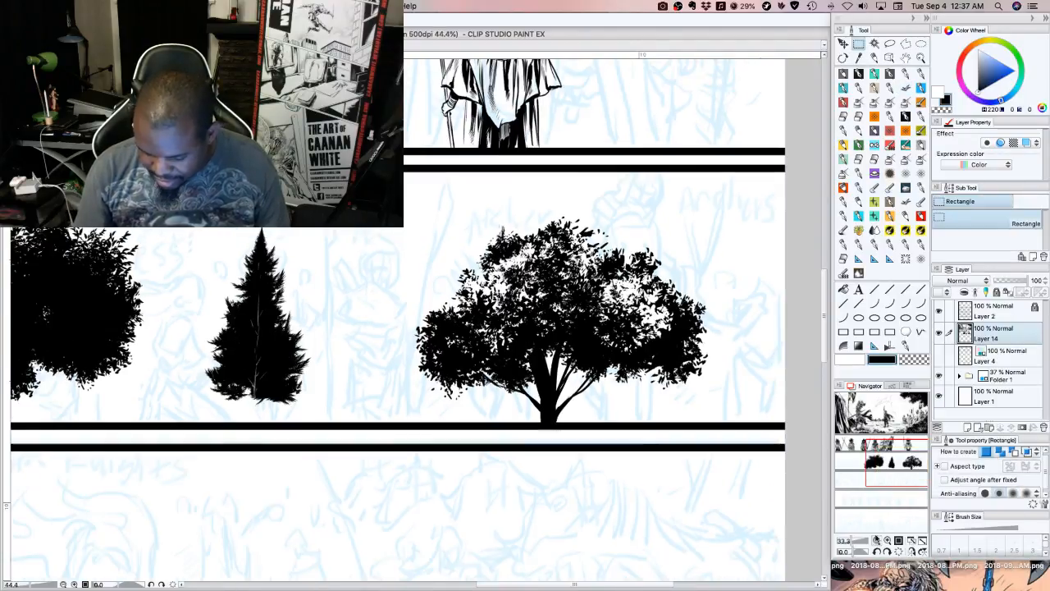
left_click_drag(887, 450, 876, 450)
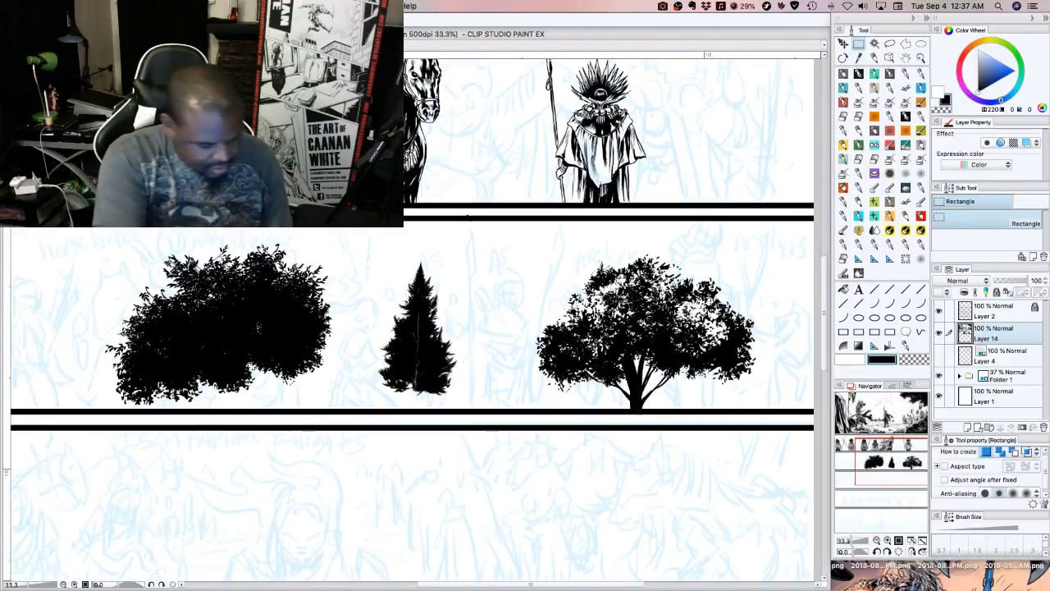
left_click_drag(72, 222, 776, 395)
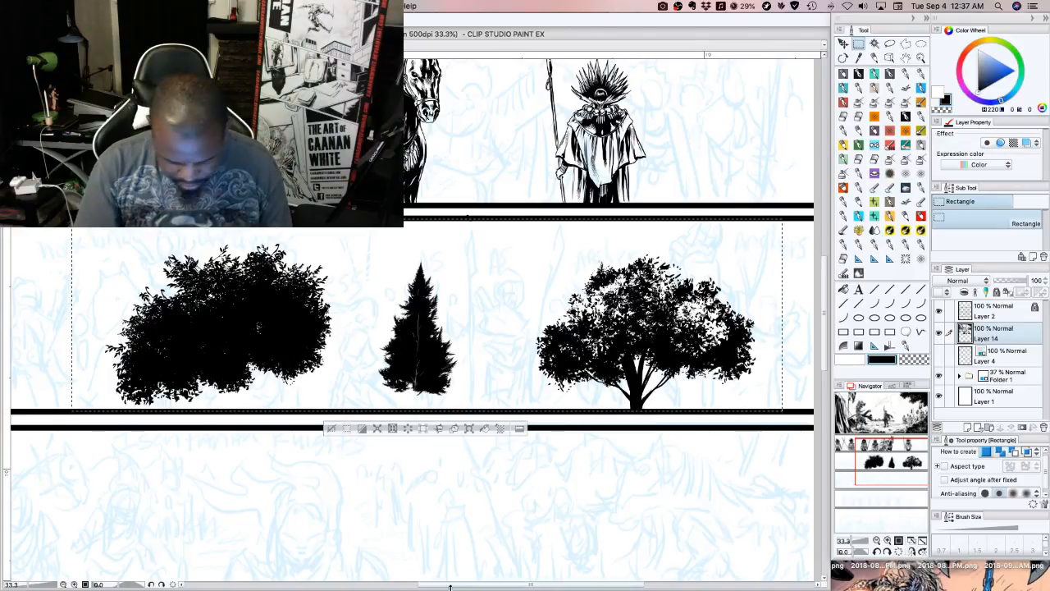
left_click(408, 427)
left_click(332, 428)
Ink fine black hatching strokes on the lower cloak of the spear bearer with G-pen 1 at size 8
left_click_drag(886, 466, 892, 445)
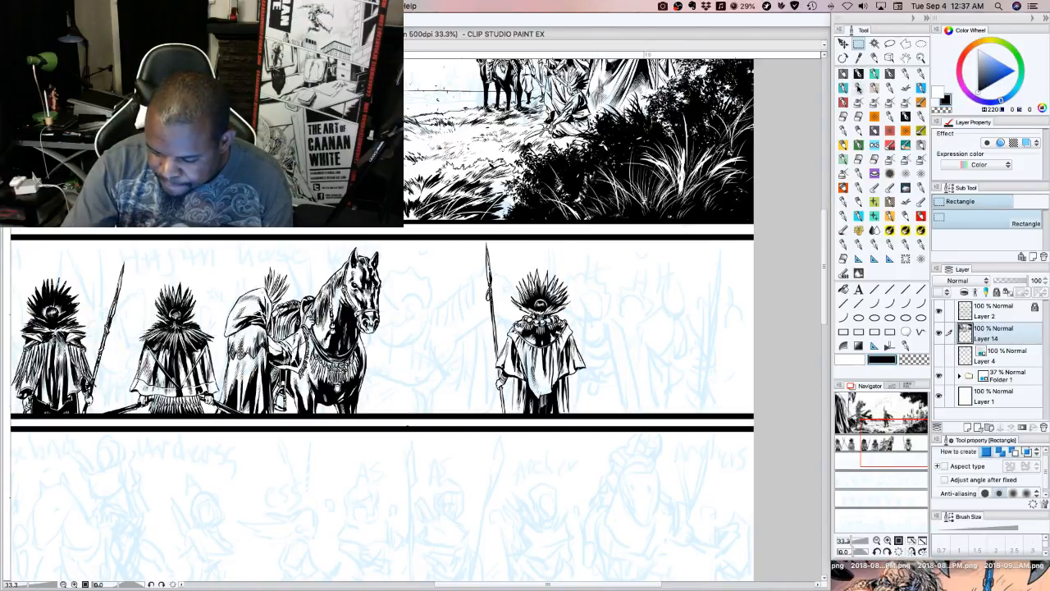
left_click(859, 86)
left_click(871, 93)
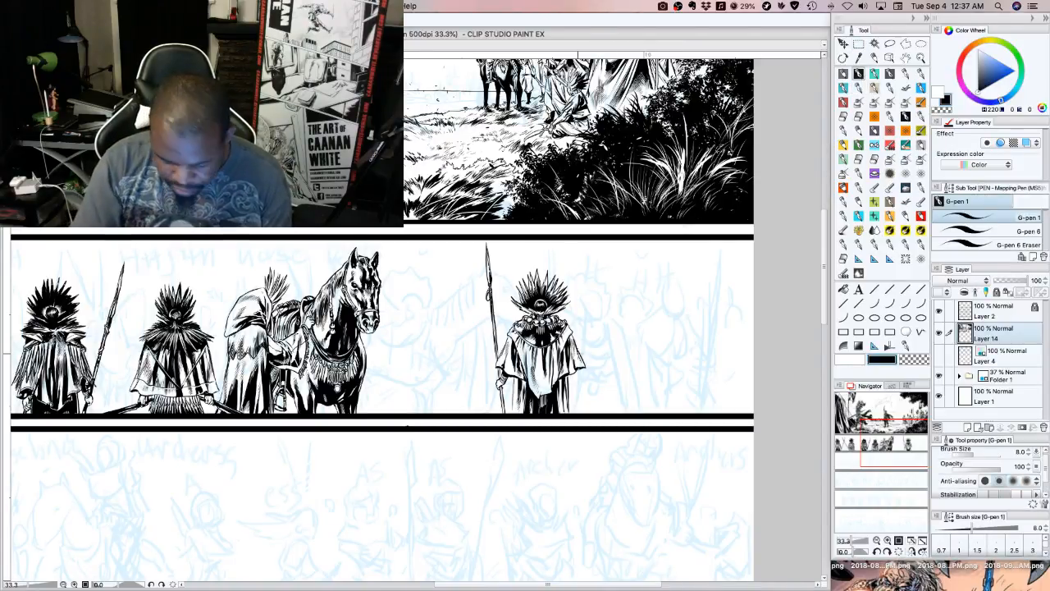
key("super+plus")
key("super+plus")
left_click_drag(738, 394, 487, 237)
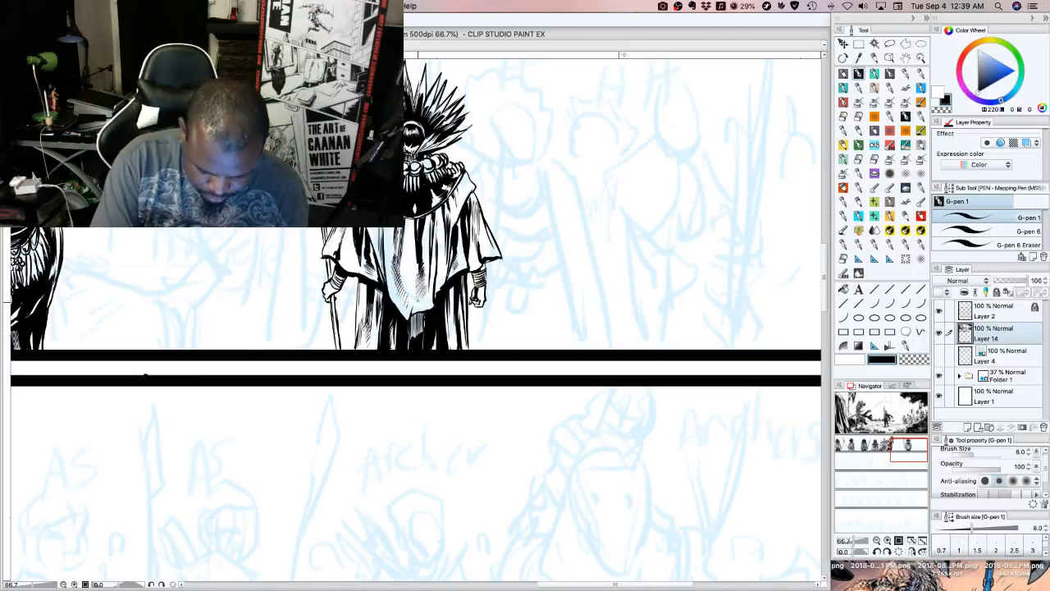
left_click_drag(417, 306, 421, 290)
left_click_drag(420, 307, 425, 284)
left_click_drag(423, 305, 428, 283)
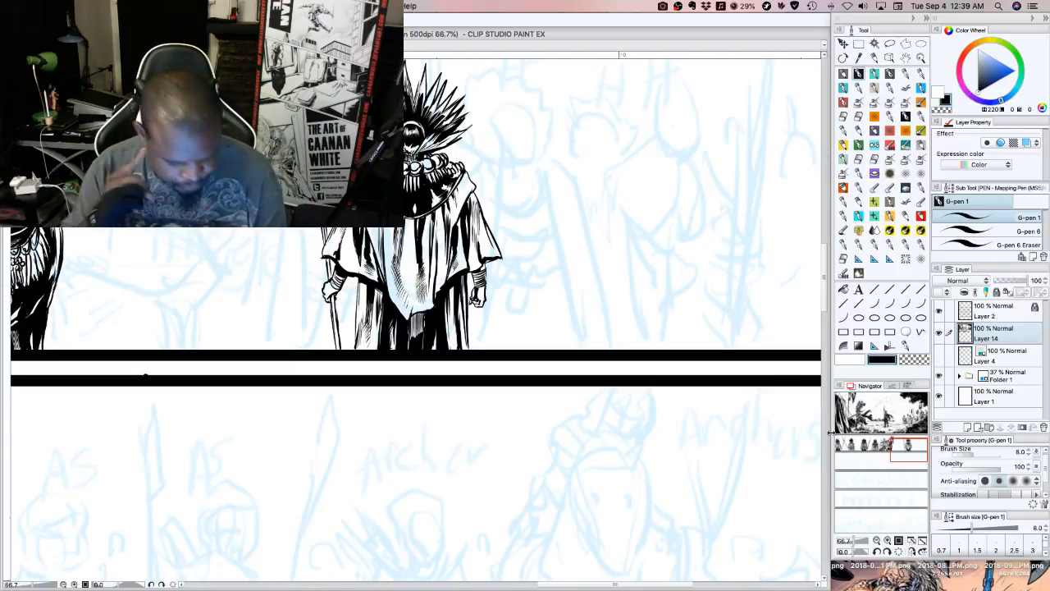
Go to the two figures with crossed spears and add a new raster layer directly above Layer 4
left_click_drag(902, 448, 835, 444)
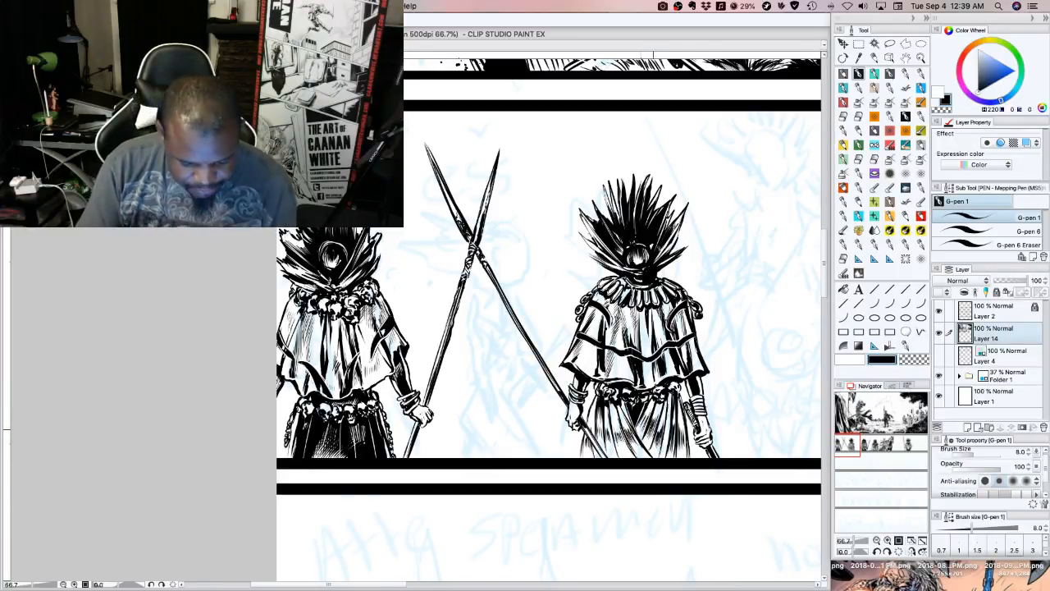
left_click(993, 355)
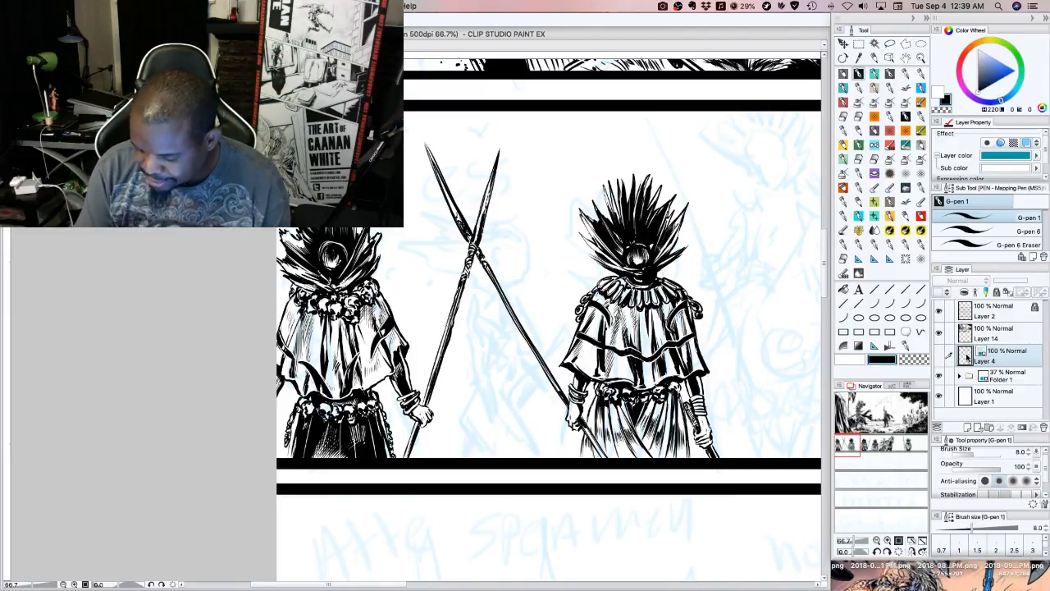
left_click(969, 428)
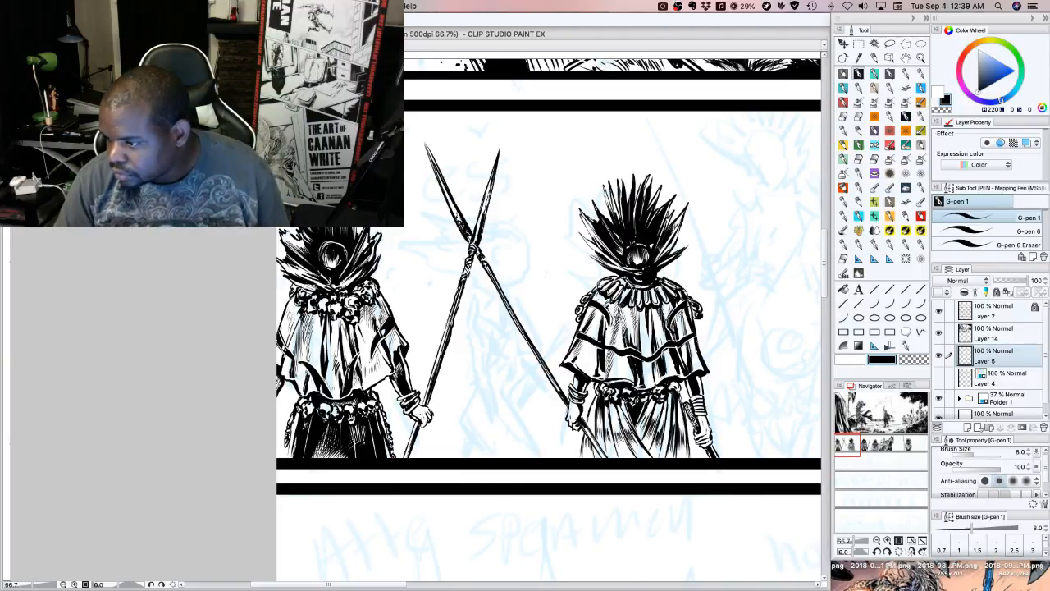
key("Tab")
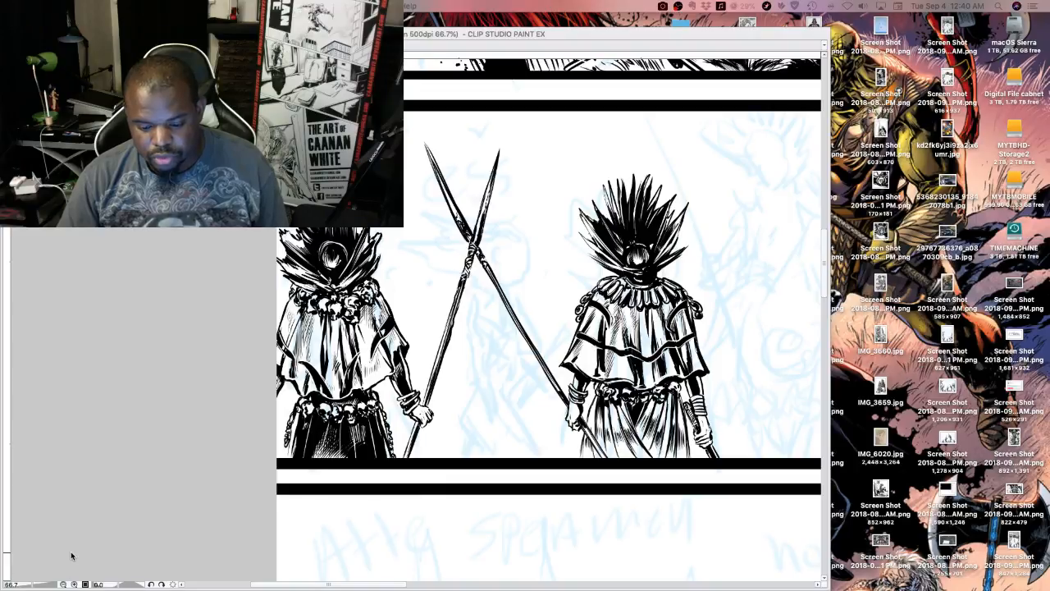
left_click(249, 370)
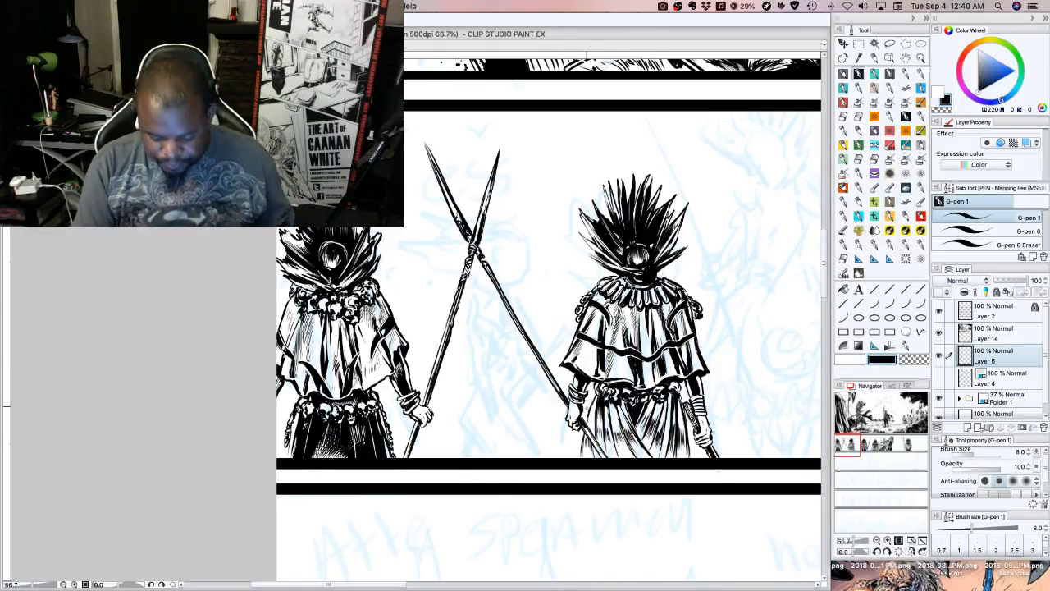
left_click(853, 360)
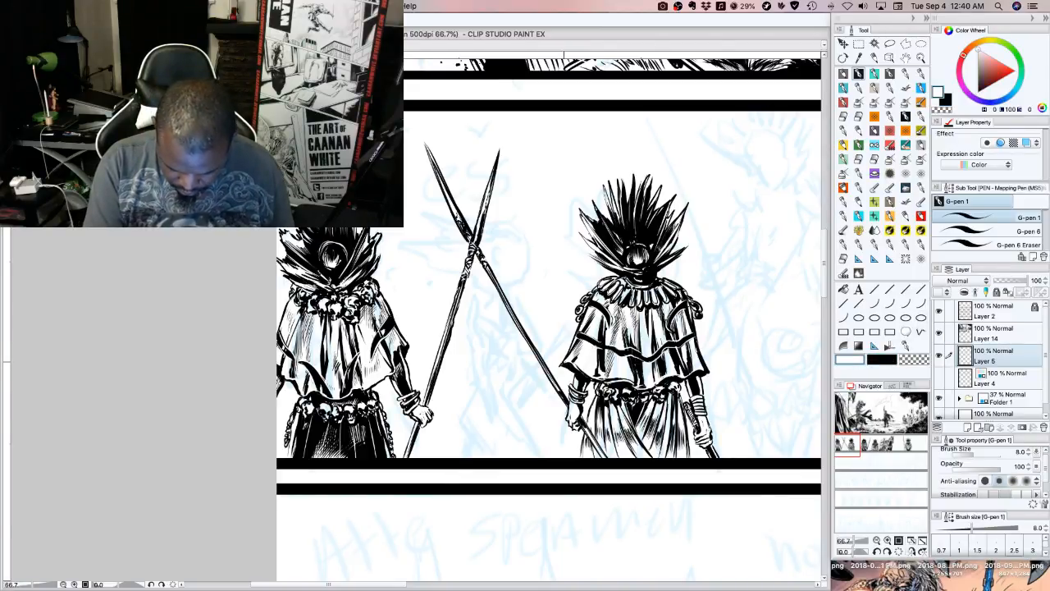
left_click(1001, 337)
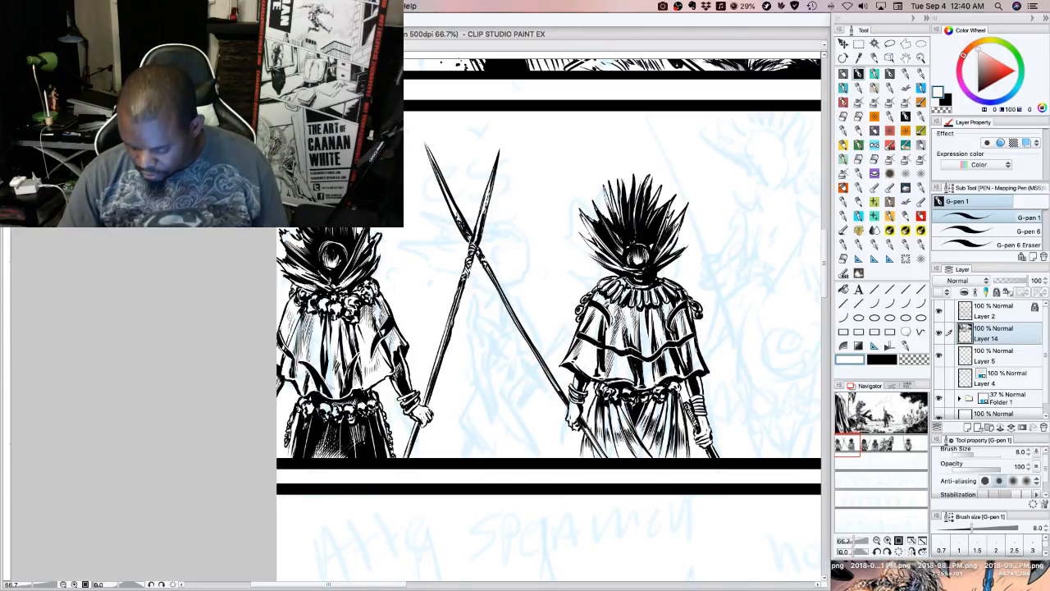
Open the reference document Essessa Complete Bk1.pdf in Preview, move its window clear of the artwork, and return to the inked panel
mouse_move(812, 581)
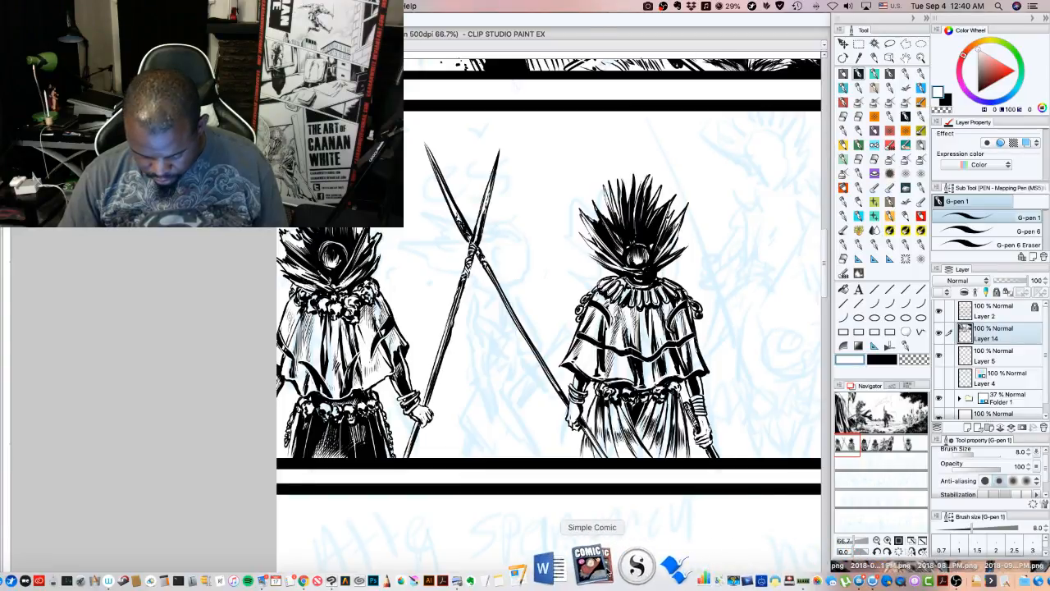
right_click(520, 570)
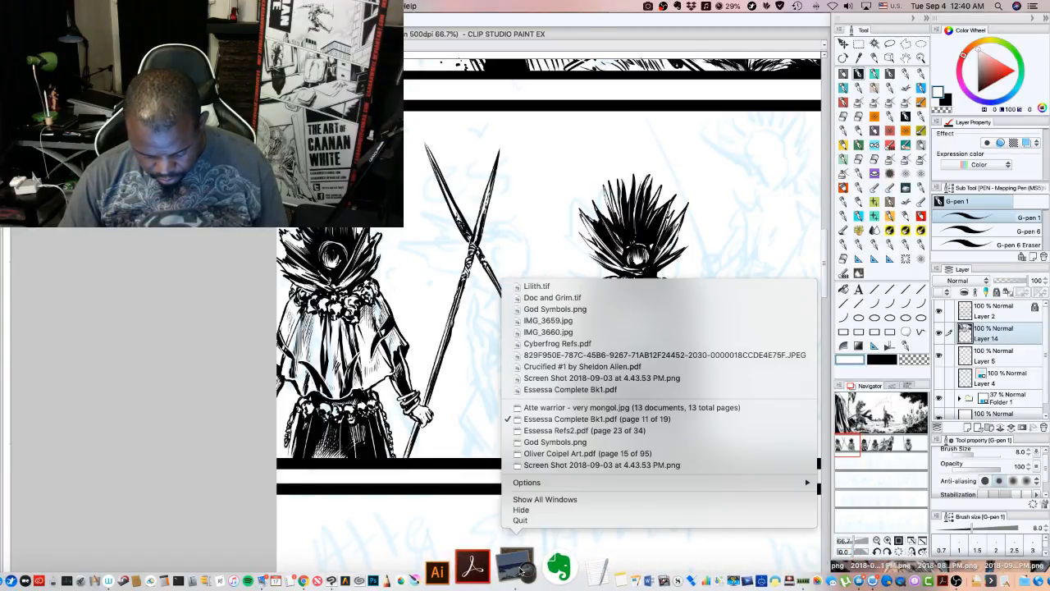
left_click(544, 389)
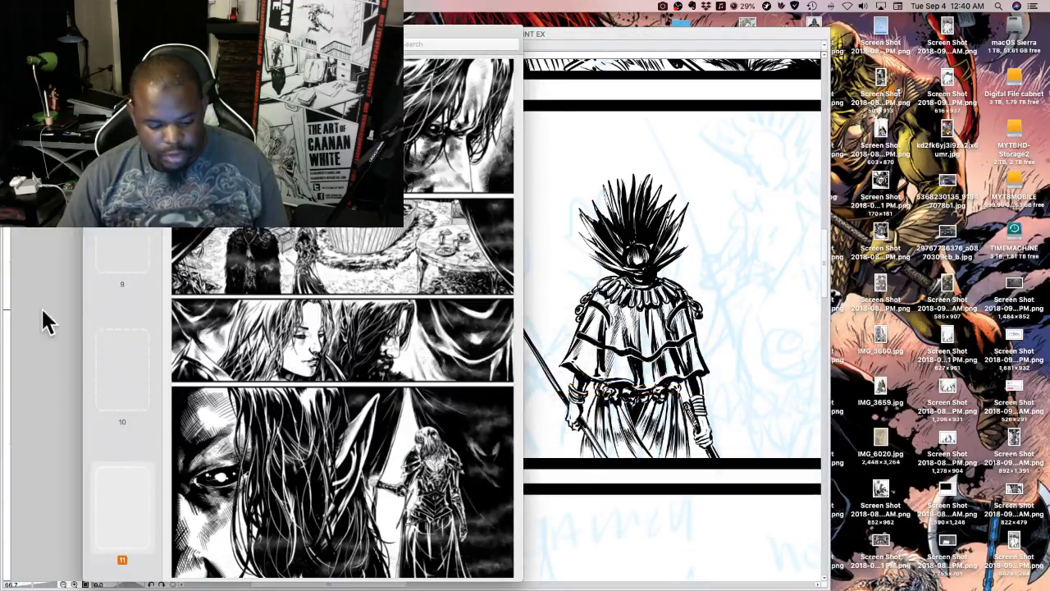
left_click_drag(485, 31, 0, 24)
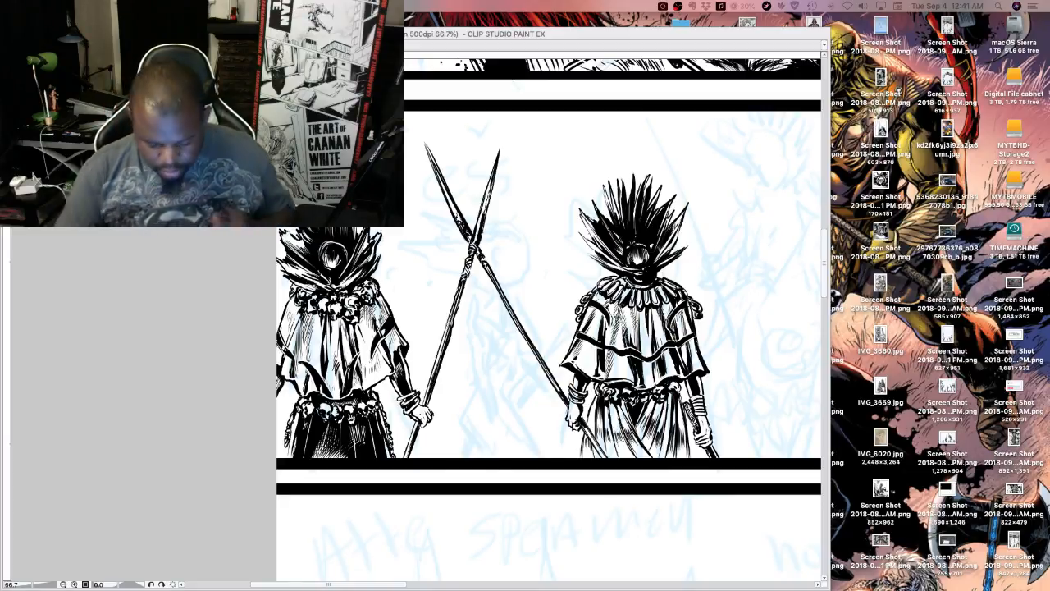
left_click(525, 290)
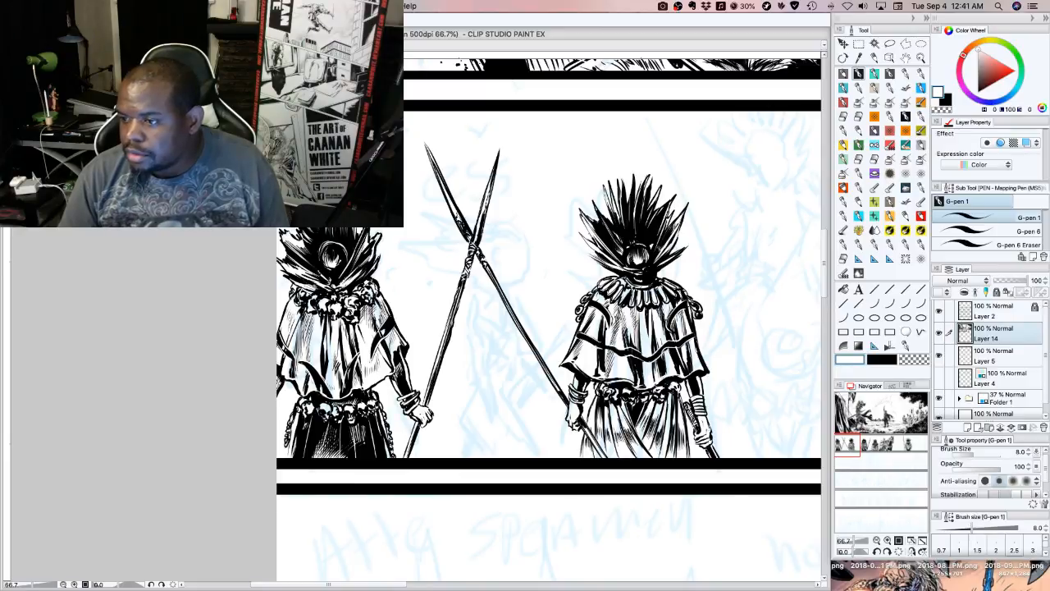
key("super+Tab")
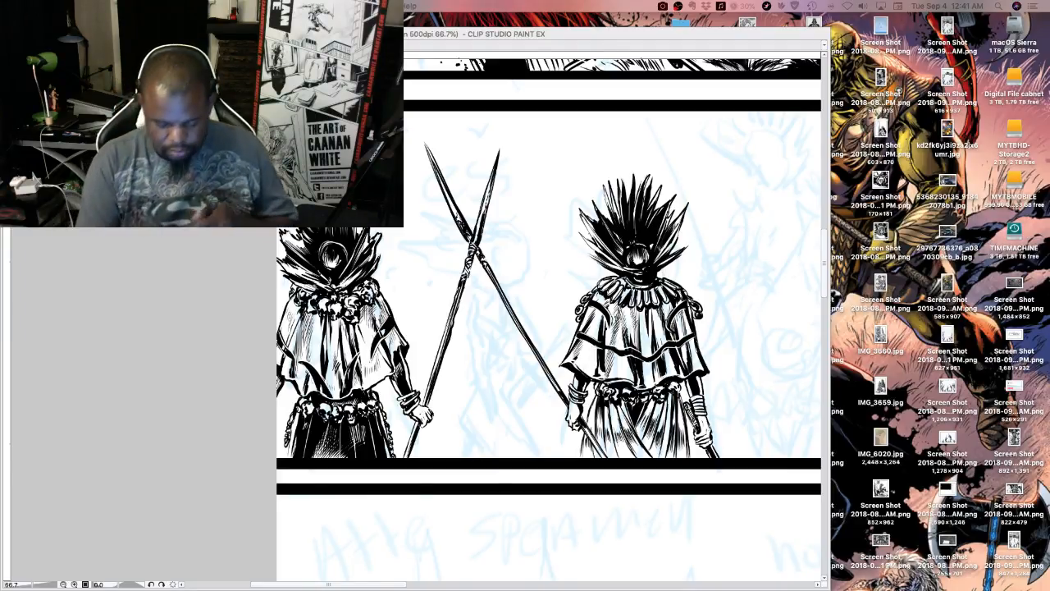
left_click(554, 263)
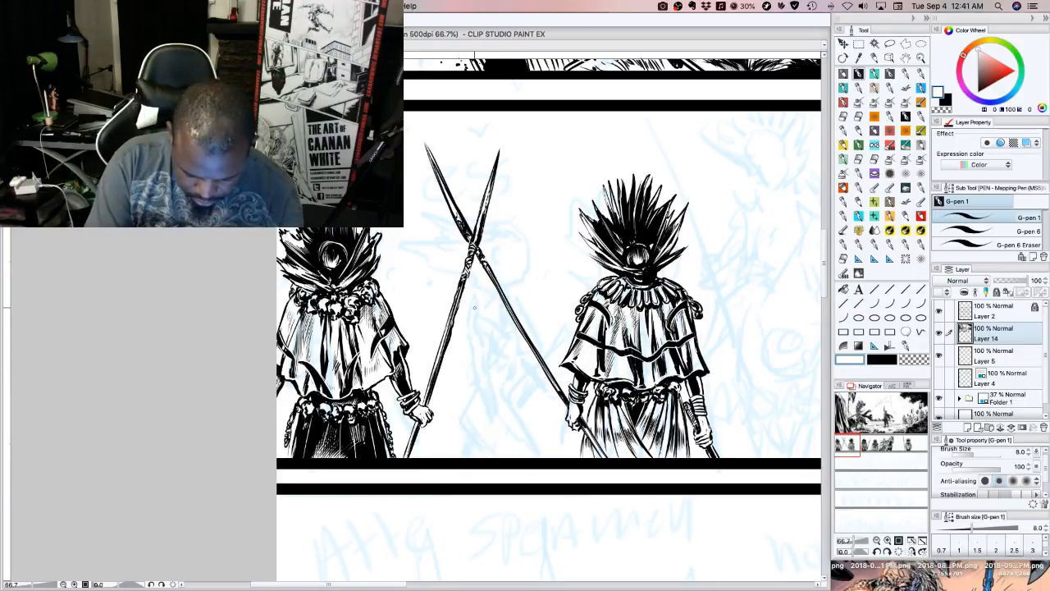
On Layer 5, ink the curved upper outline of the sketched figure's head below the crossed spears with black G-pen 1 at size 8
left_click(993, 362)
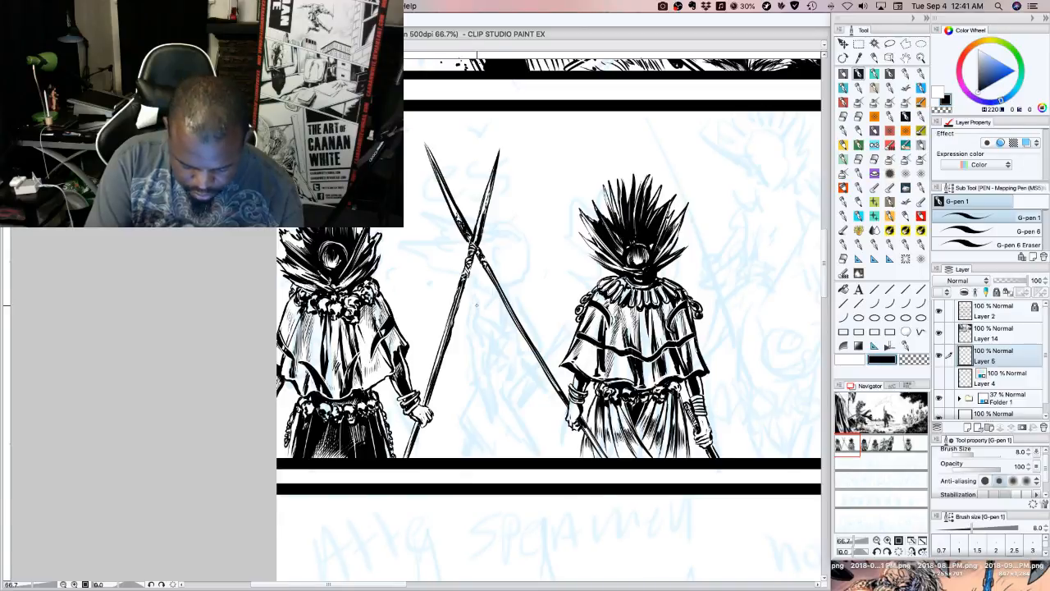
left_click_drag(489, 283, 474, 310)
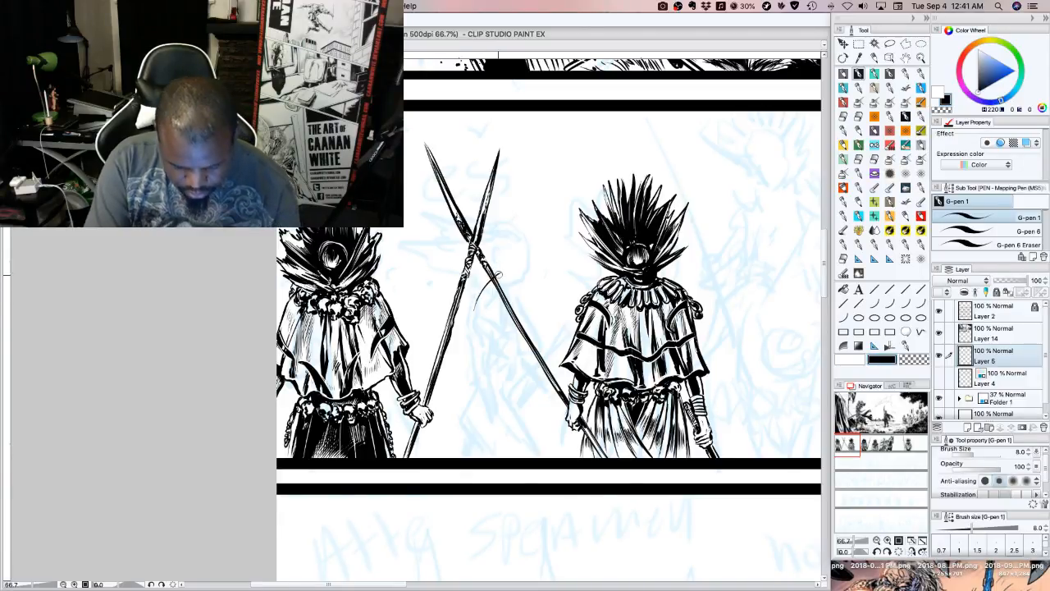
key("super+z")
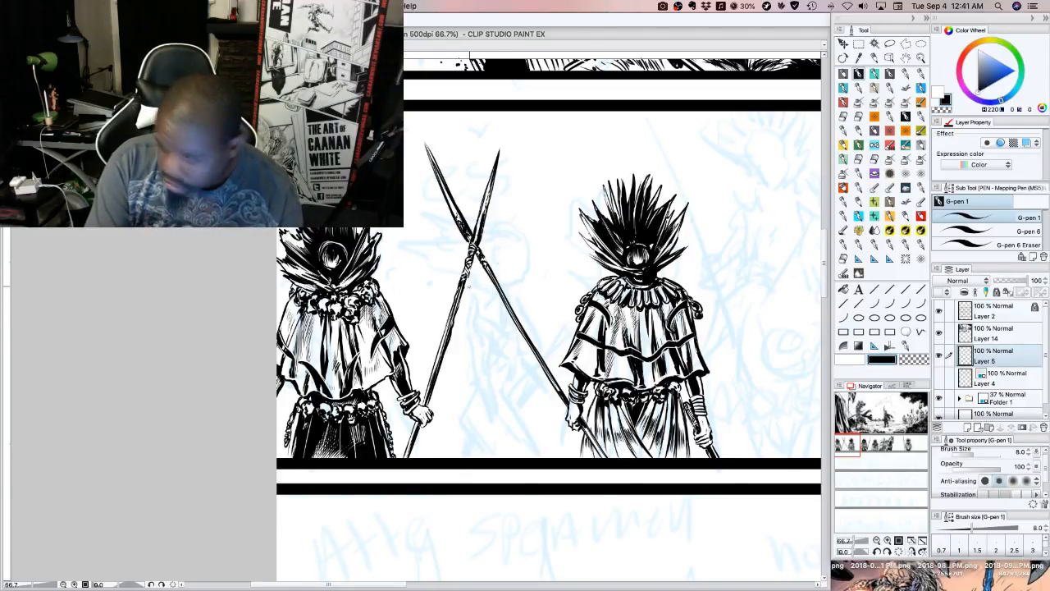
mouse_move(485, 289)
left_mouse_down()
mouse_move(473, 315)
mouse_move(517, 311)
mouse_move(499, 290)
mouse_move(509, 314)
mouse_move(506, 301)
left_mouse_up()
mouse_move(515, 282)
left_mouse_down()
mouse_move(497, 301)
mouse_move(495, 291)
left_mouse_up()
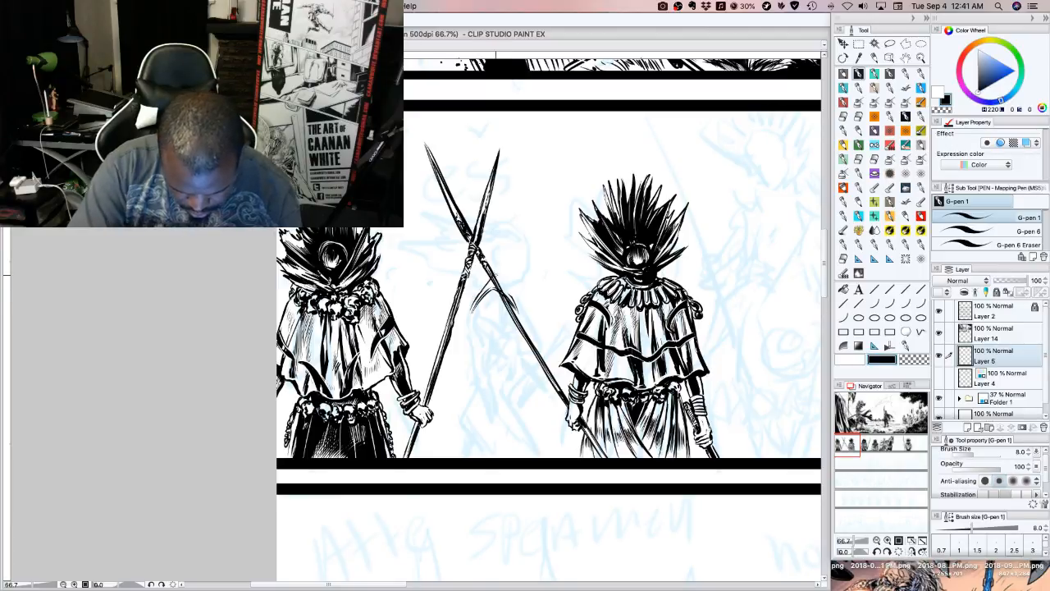
mouse_move(495, 276)
left_mouse_down()
mouse_move(513, 297)
mouse_move(503, 285)
left_mouse_up()
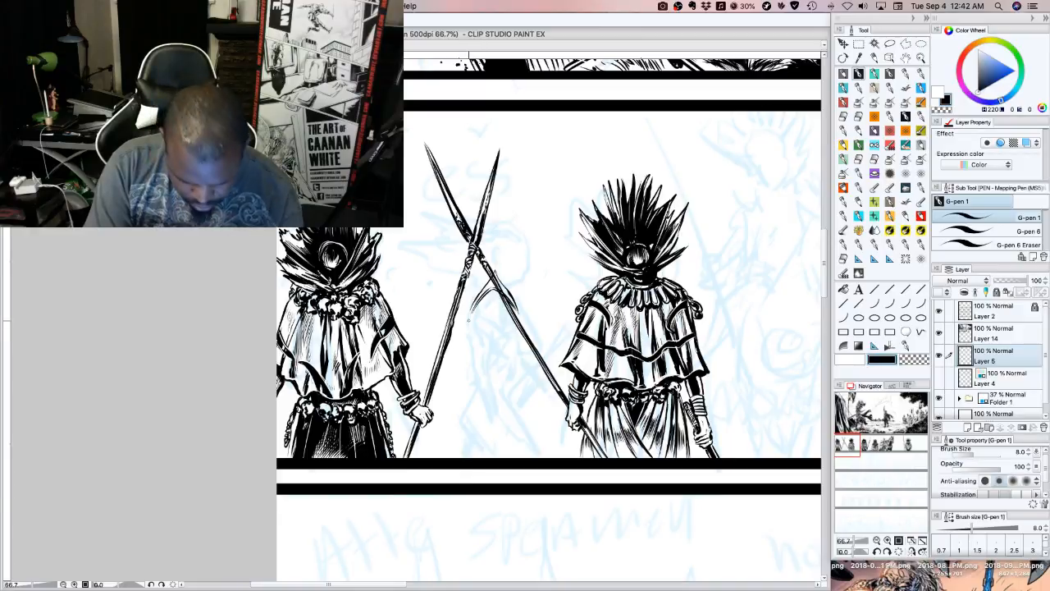
Ink the head's pointed lower edge as a double chevron and fill the band between the lines with black
mouse_move(469, 325)
left_mouse_down()
mouse_move(477, 303)
mouse_move(468, 329)
mouse_move(501, 331)
mouse_move(516, 313)
mouse_move(514, 323)
left_mouse_up()
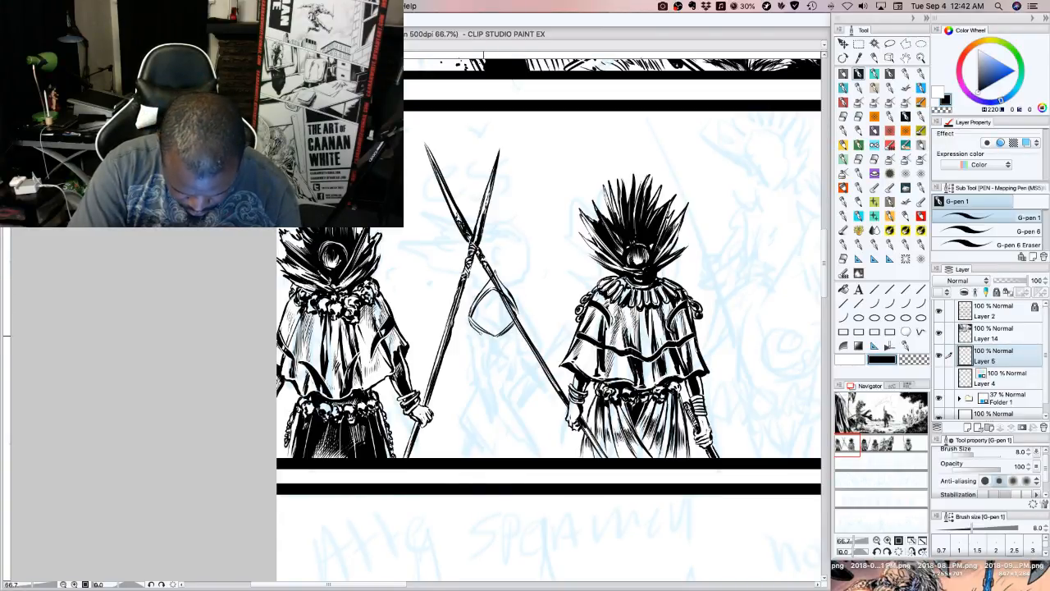
mouse_move(477, 330)
left_mouse_down()
mouse_move(498, 342)
mouse_move(518, 318)
left_mouse_up()
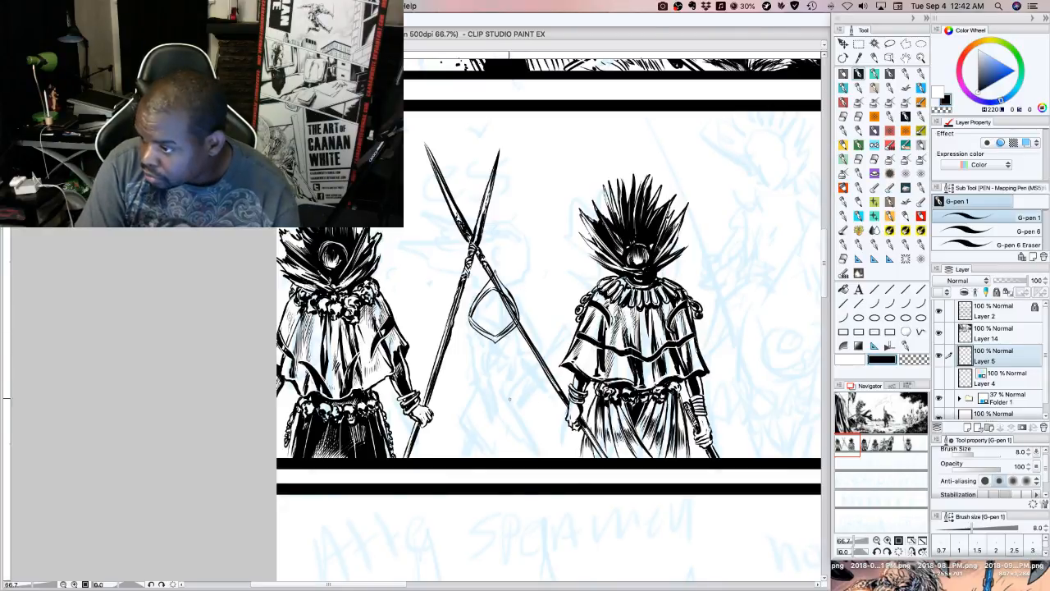
mouse_move(471, 325)
left_mouse_down()
mouse_move(494, 352)
mouse_move(517, 324)
mouse_move(495, 360)
mouse_move(504, 348)
left_mouse_up()
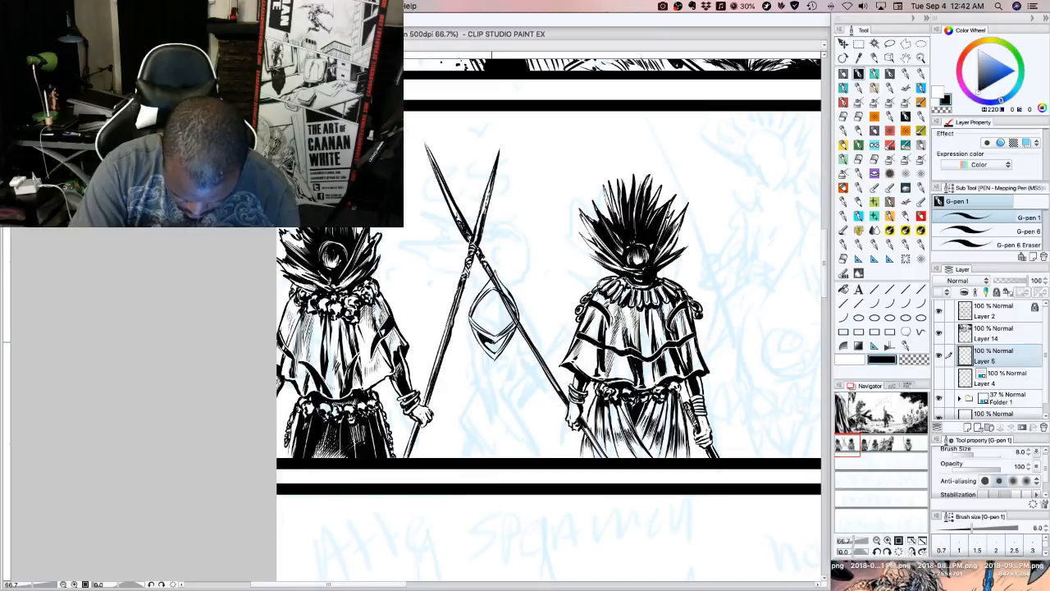
left_click_drag(507, 334, 492, 343)
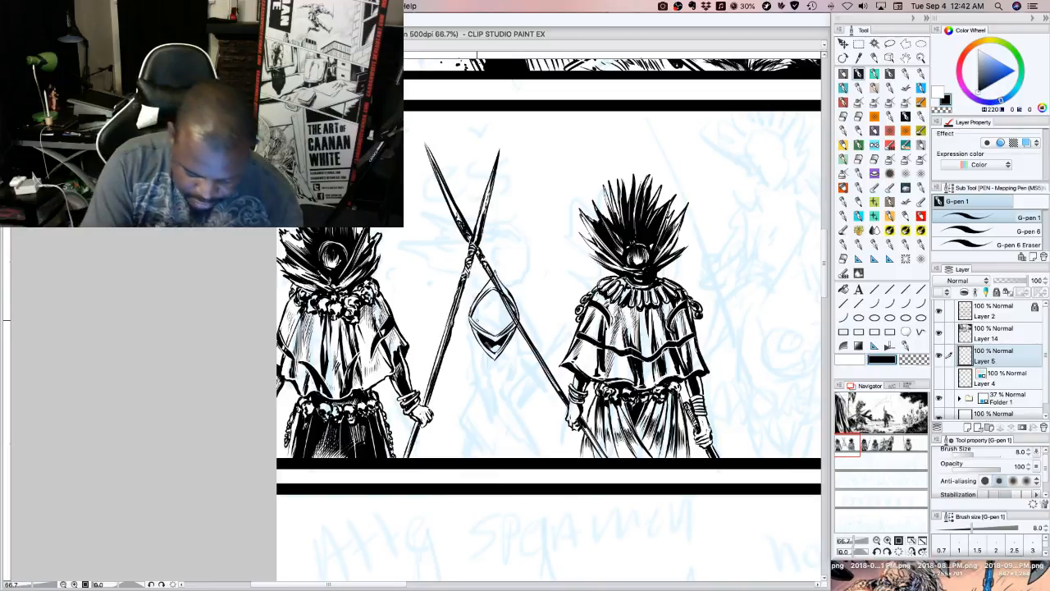
Fill the inside of the diamond-shaped head with curved black shapes and blend their edges with fine hatching strokes
mouse_move(480, 324)
left_mouse_down()
mouse_move(497, 321)
mouse_move(486, 314)
left_mouse_up()
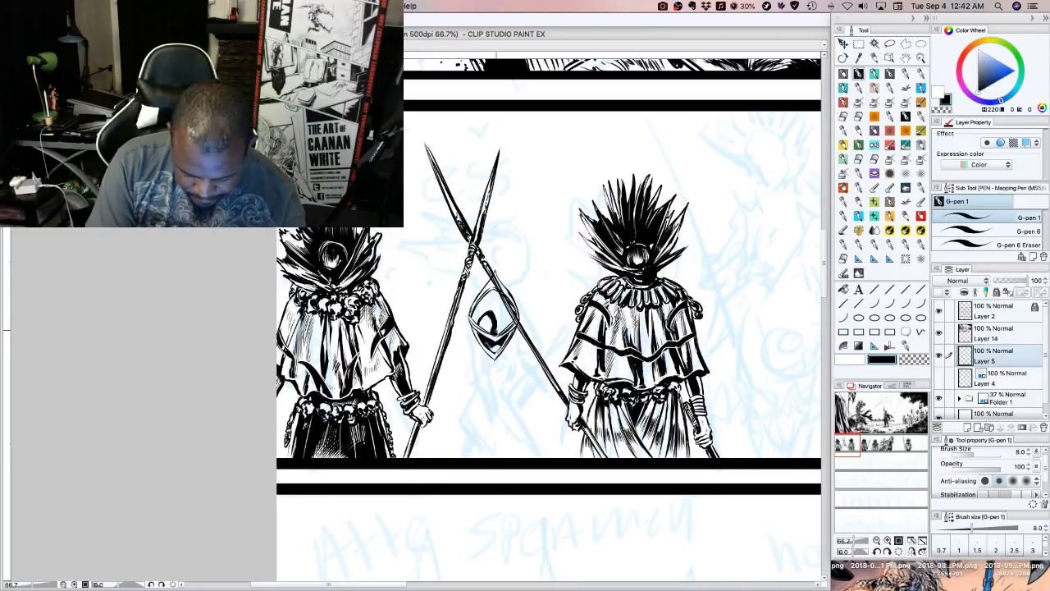
mouse_move(477, 321)
left_mouse_down()
mouse_move(493, 289)
mouse_move(493, 306)
mouse_move(504, 293)
left_mouse_up()
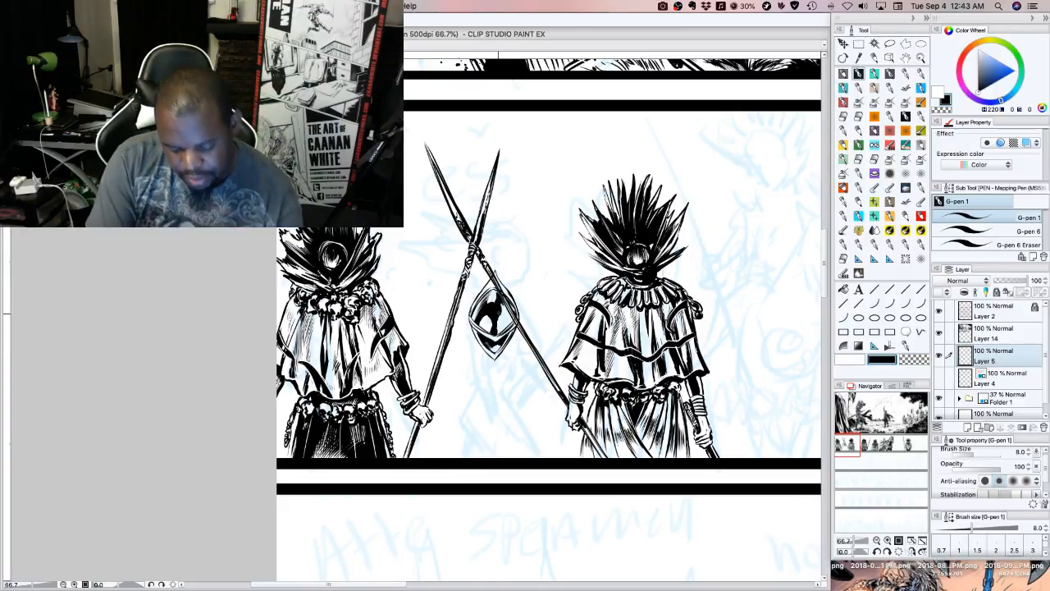
left_click_drag(497, 333, 501, 318)
left_click_drag(499, 331, 503, 315)
left_click_drag(500, 329, 504, 309)
mouse_move(502, 319)
left_mouse_down()
mouse_move(508, 299)
mouse_move(505, 311)
left_mouse_up()
left_click_drag(501, 324, 508, 313)
left_click_drag(503, 321, 511, 311)
mouse_move(505, 321)
left_mouse_down()
mouse_move(514, 299)
mouse_move(482, 317)
mouse_move(489, 310)
left_mouse_up()
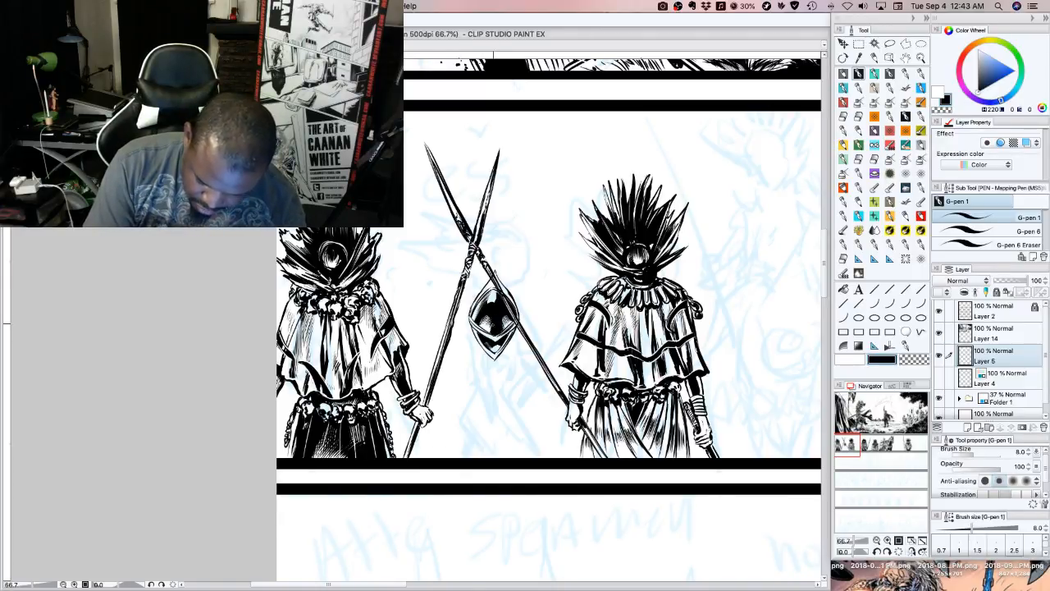
left_click_drag(491, 333, 489, 327)
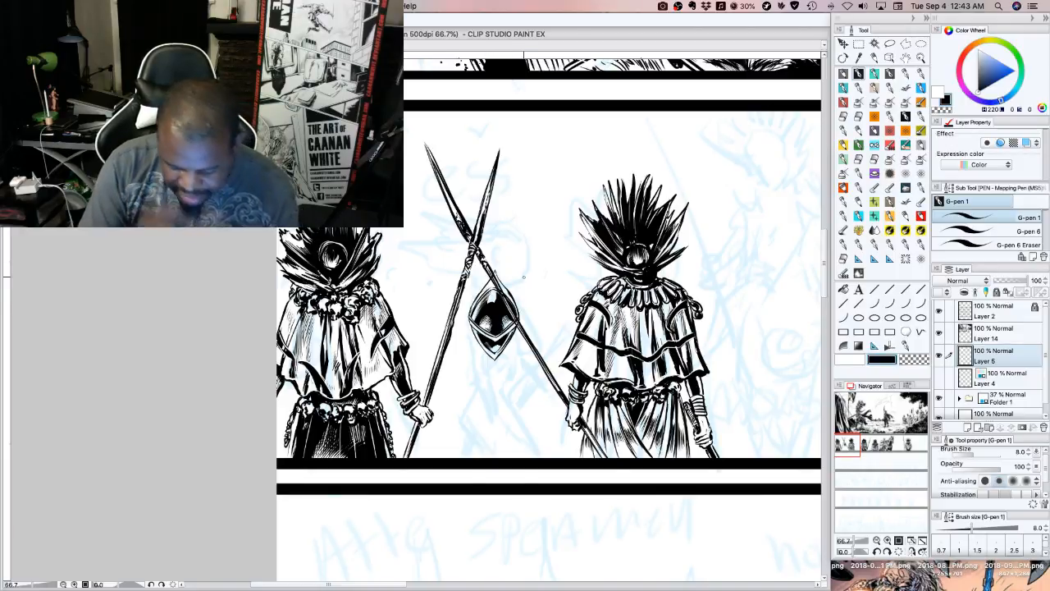
Lasso the diamond-shaped head, enlarge it slightly, apply the transformation, clear the selection, and return to G-pen 1
left_click(891, 45)
mouse_move(481, 276)
left_mouse_down()
mouse_move(465, 337)
mouse_move(482, 272)
left_mouse_up()
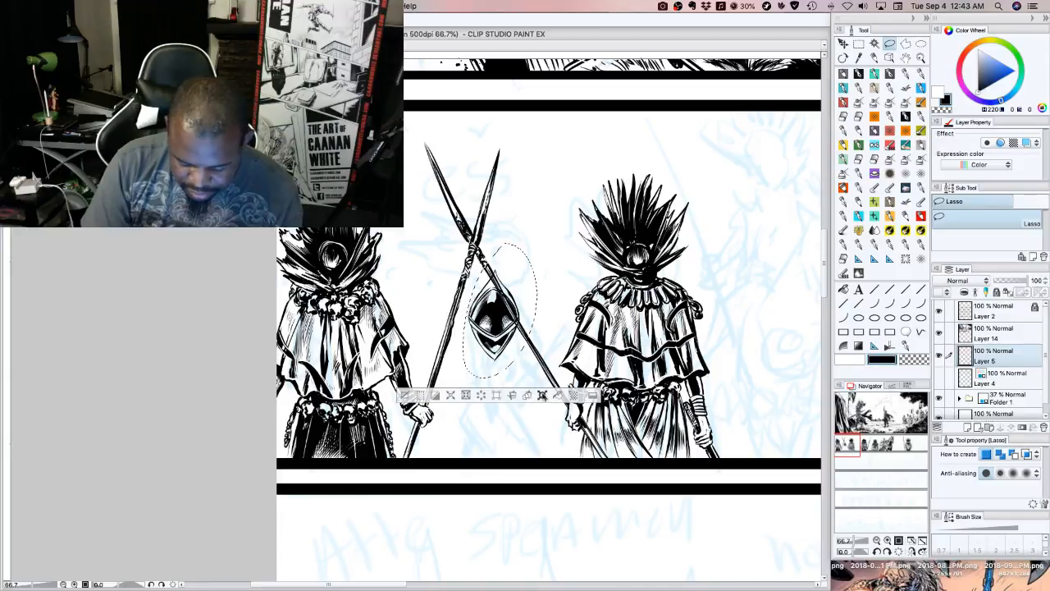
left_click(542, 394)
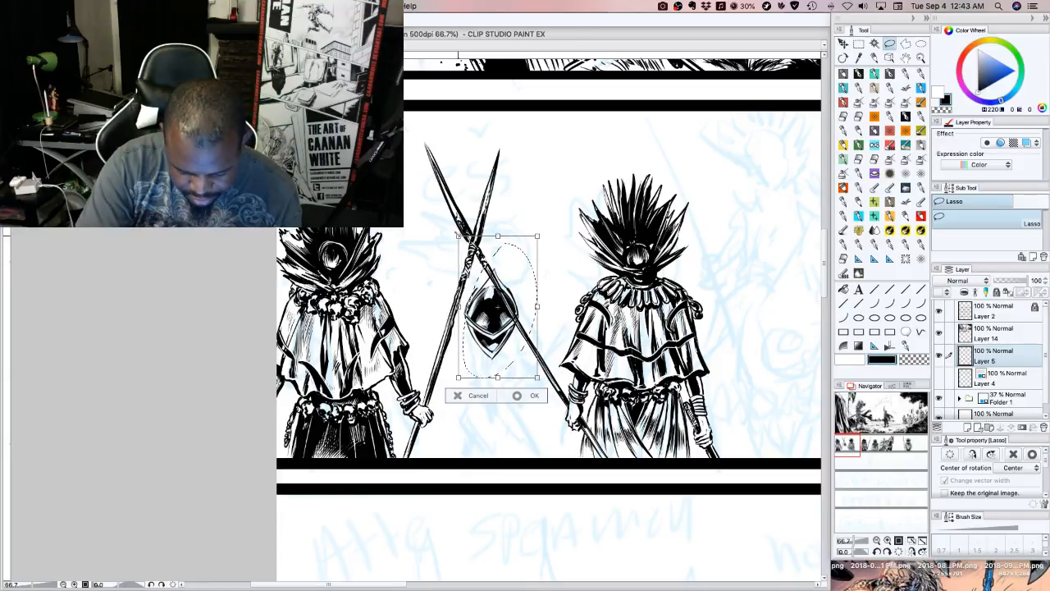
left_click_drag(458, 235, 458, 233)
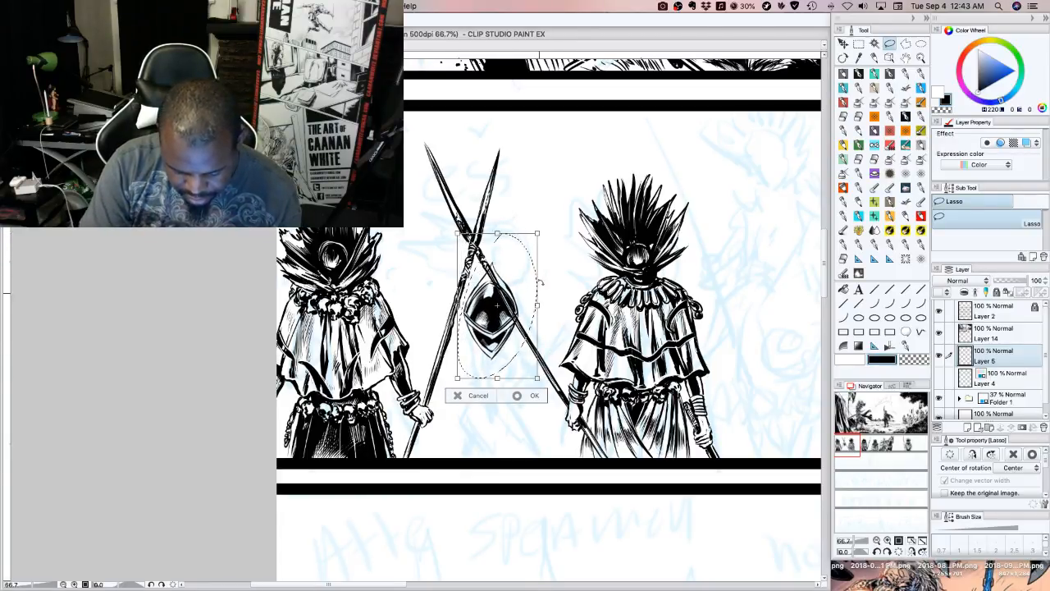
left_click(535, 397)
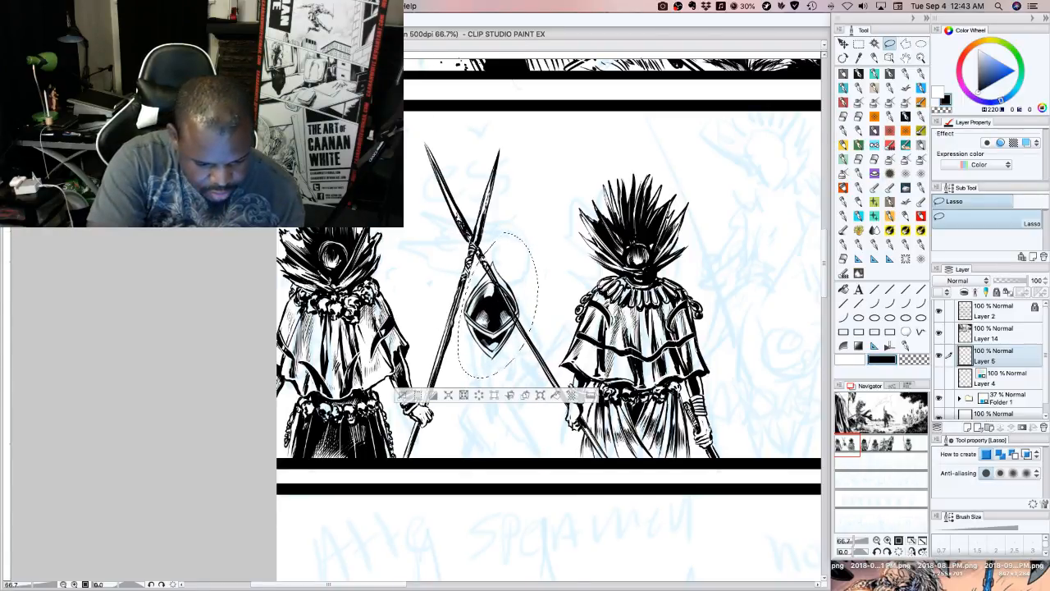
left_click(356, 6)
mouse_move(423, 61)
left_click(467, 62)
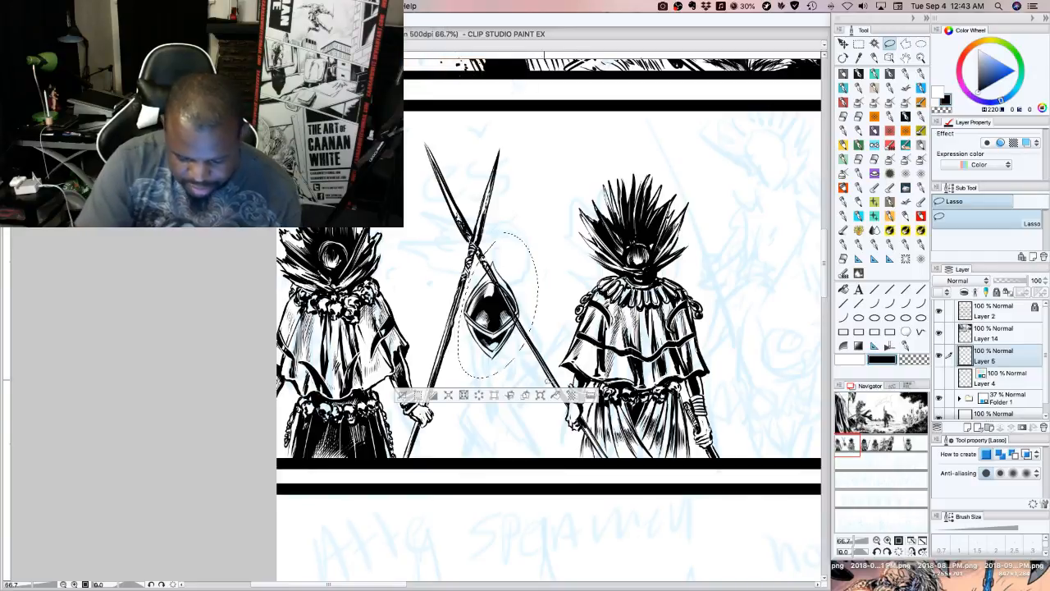
left_click(403, 395)
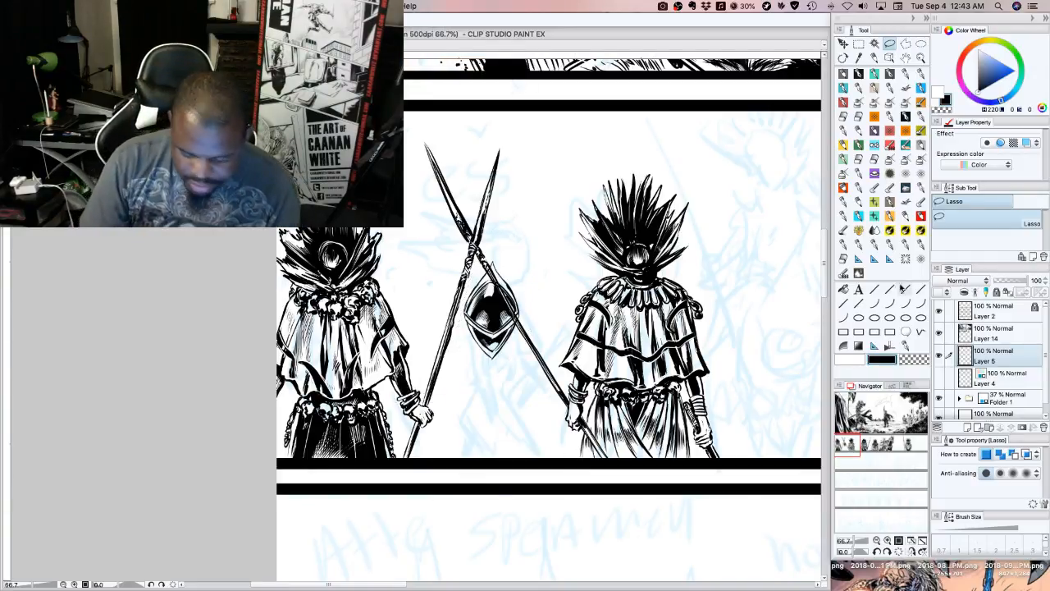
left_click(859, 74)
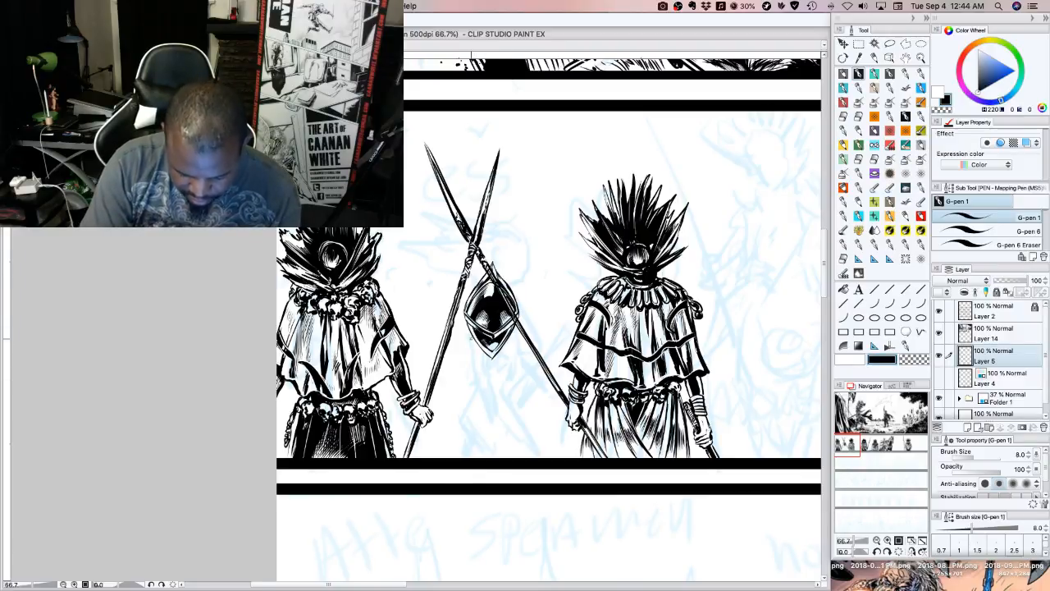
Lasso the diamond-shaped head again, rotate it slightly clockwise, and apply the transformation
left_click(890, 44)
mouse_move(532, 311)
left_mouse_down()
mouse_move(498, 238)
mouse_move(535, 329)
left_mouse_up()
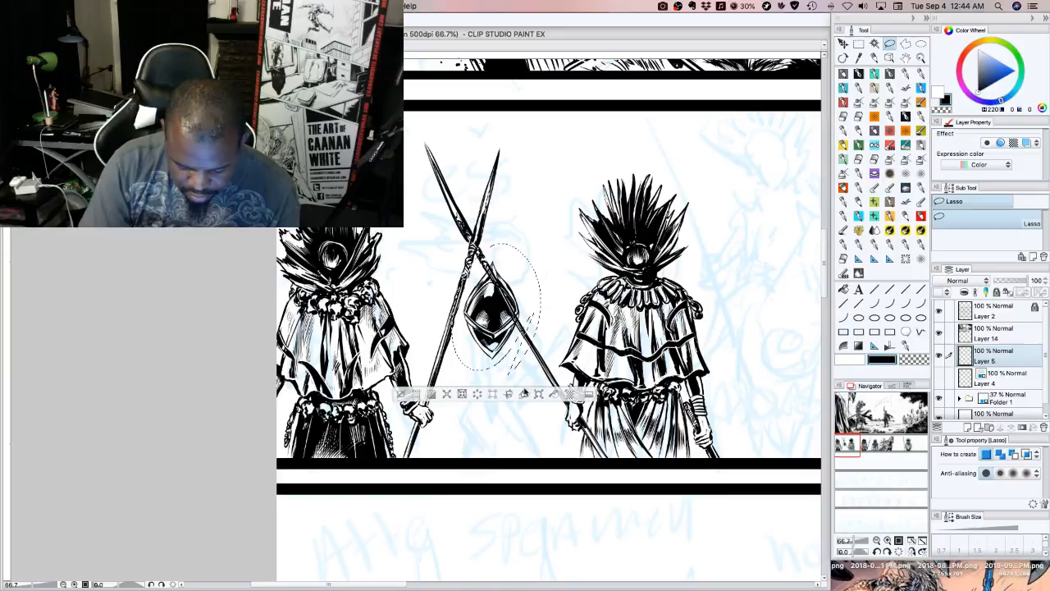
left_click(540, 396)
left_click_drag(571, 443, 552, 451)
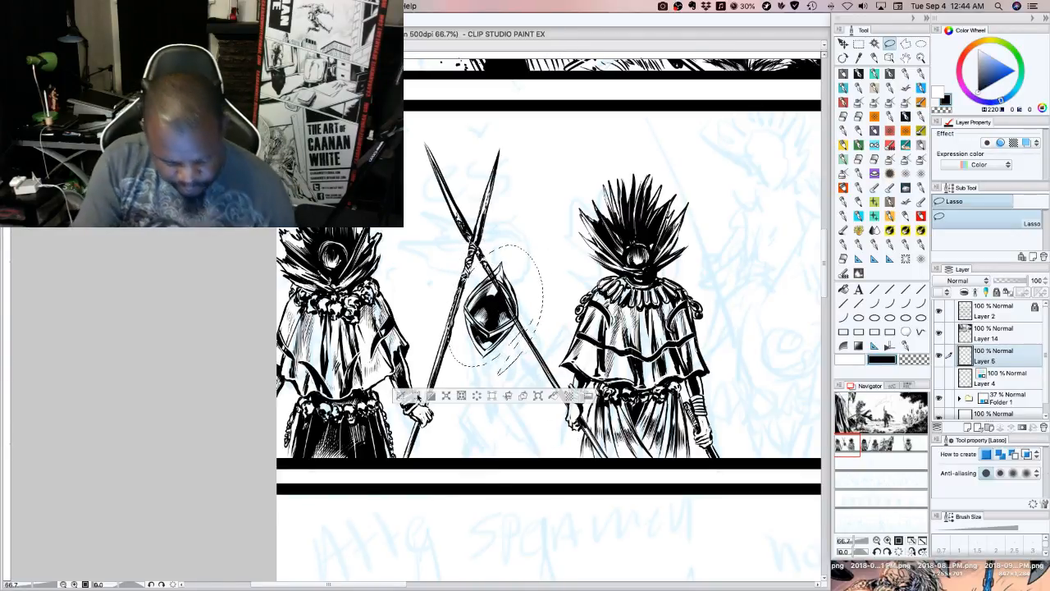
left_click(532, 402)
Clear the selection and ink short thin strokes hanging below the head with G-pen 1 at size 8
left_click(859, 73)
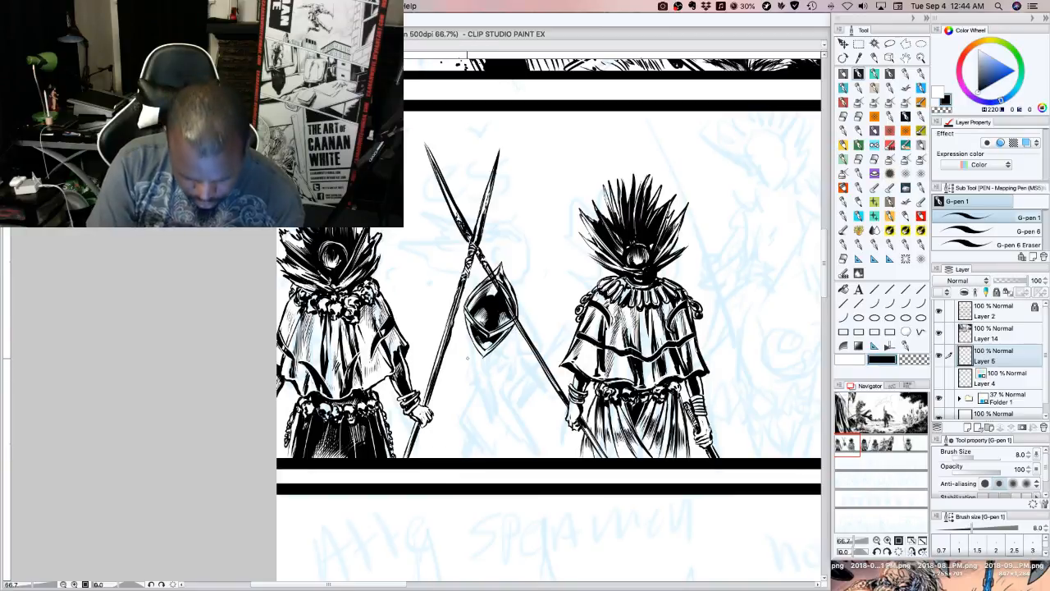
left_click_drag(473, 337, 467, 363)
left_click_drag(493, 355, 486, 371)
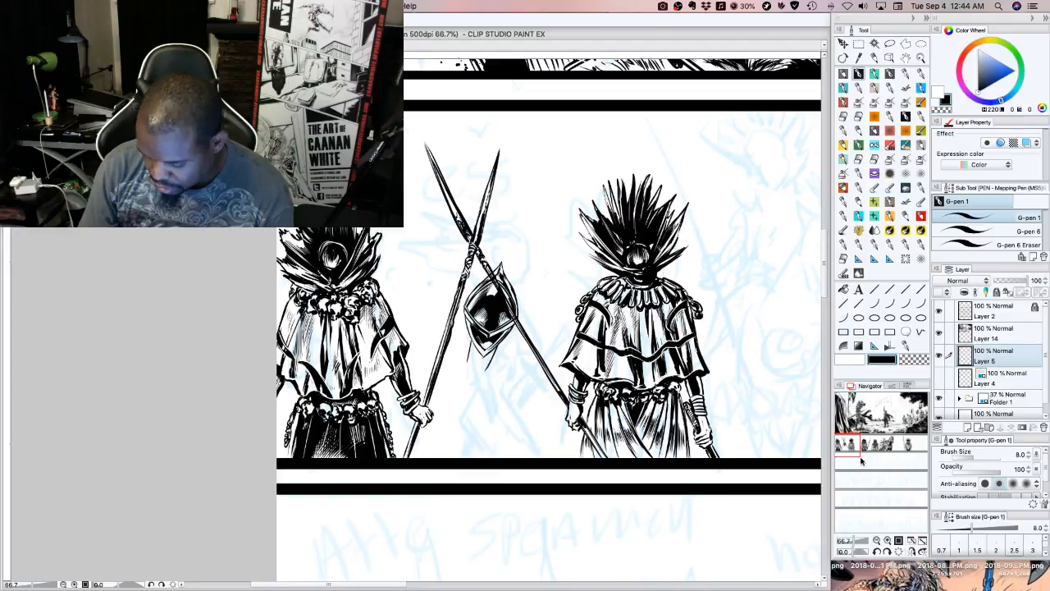
Outline a small fan-shaped elbow guard with a central ridge below the thin arm lines hanging from the diamond-shaped piece
left_click(888, 540)
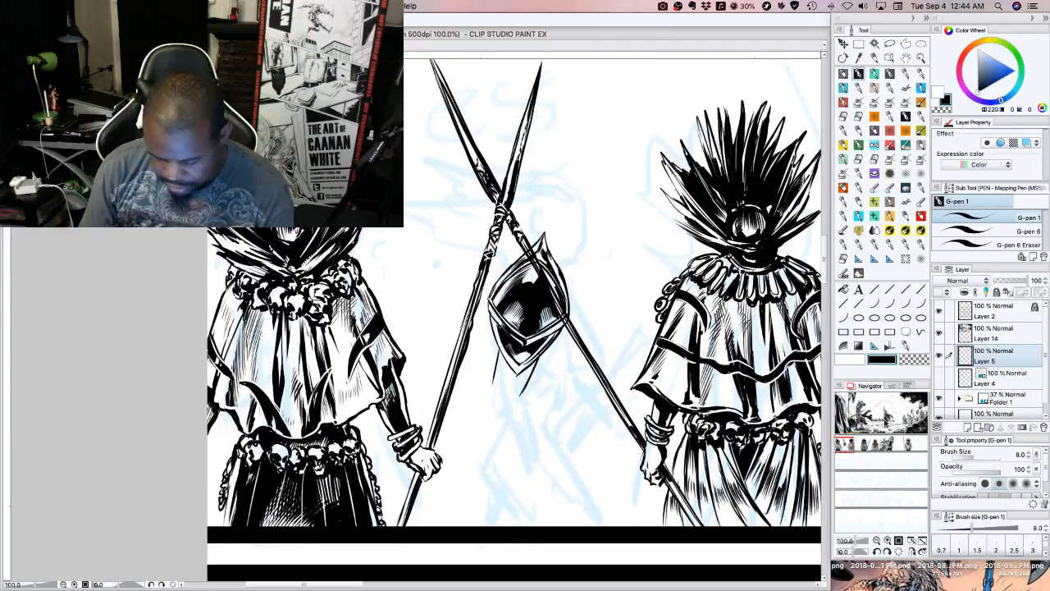
left_click_drag(847, 442, 849, 443)
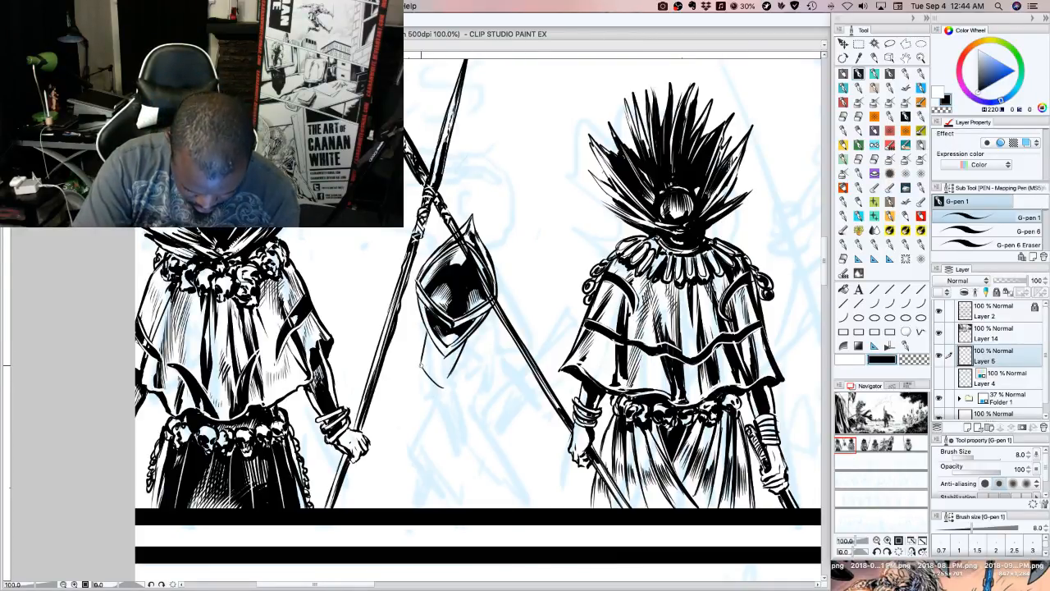
mouse_move(421, 365)
left_mouse_down()
mouse_move(449, 399)
mouse_move(417, 359)
left_mouse_up()
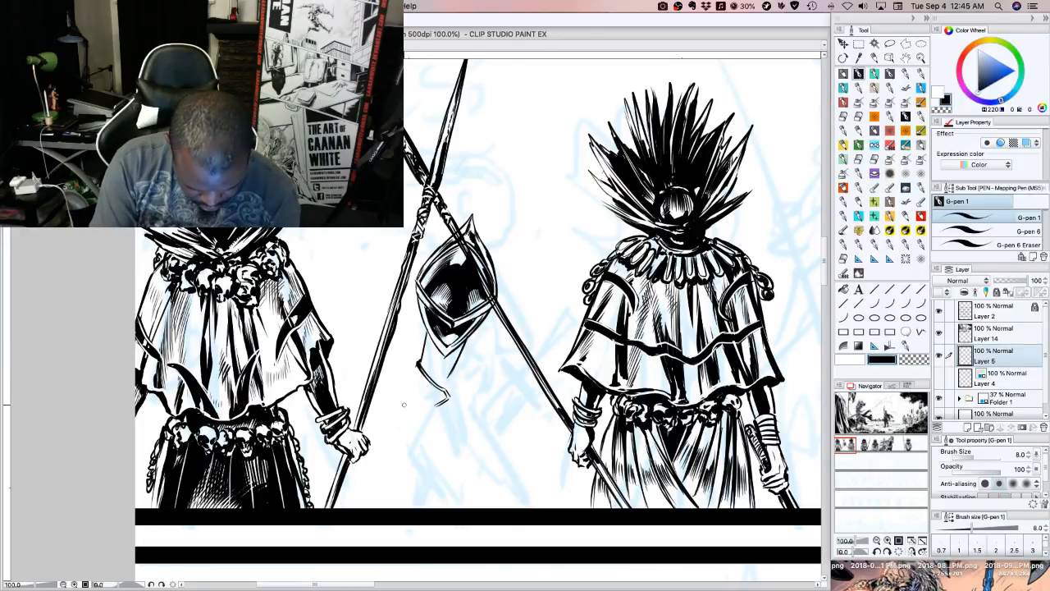
left_click_drag(404, 405, 417, 359)
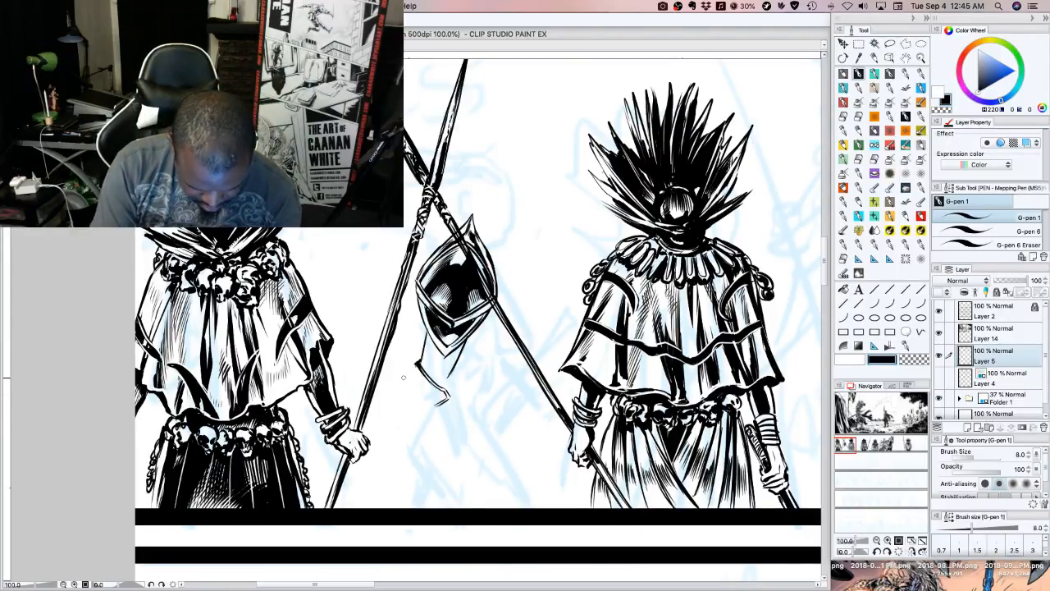
mouse_move(418, 363)
left_mouse_down()
mouse_move(400, 380)
mouse_move(403, 407)
left_mouse_up()
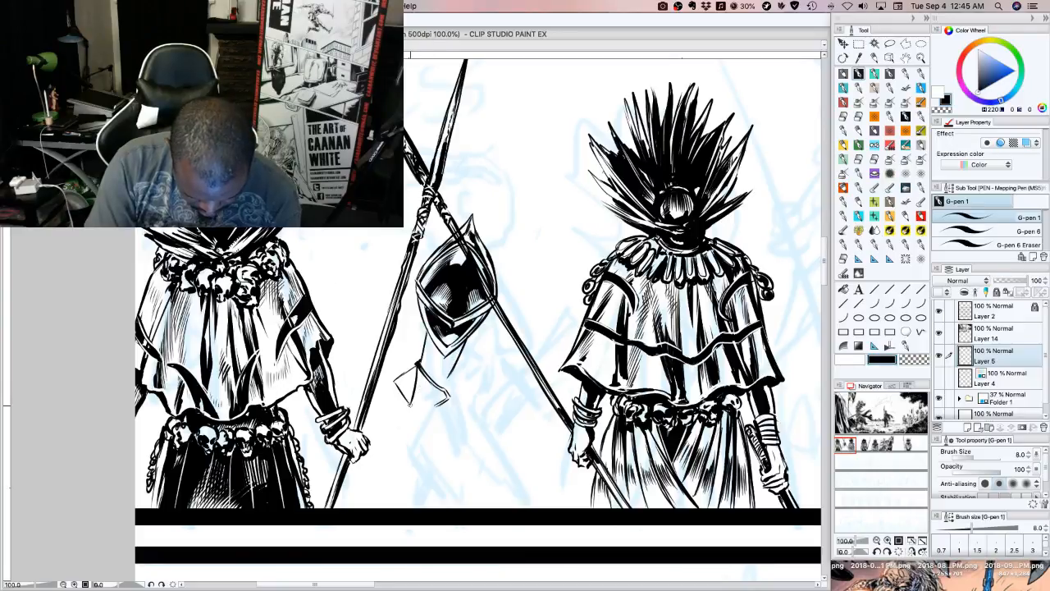
left_click_drag(410, 407, 441, 402)
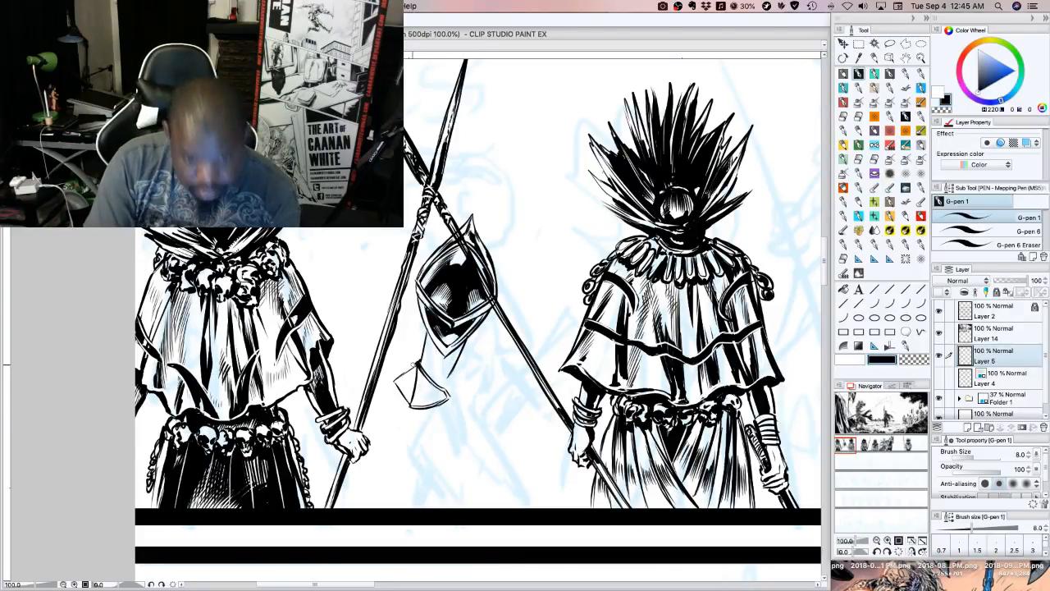
Trim the elbow guard's outline with transparent colour, then return to black and ink dark facets inside it
left_click(921, 360)
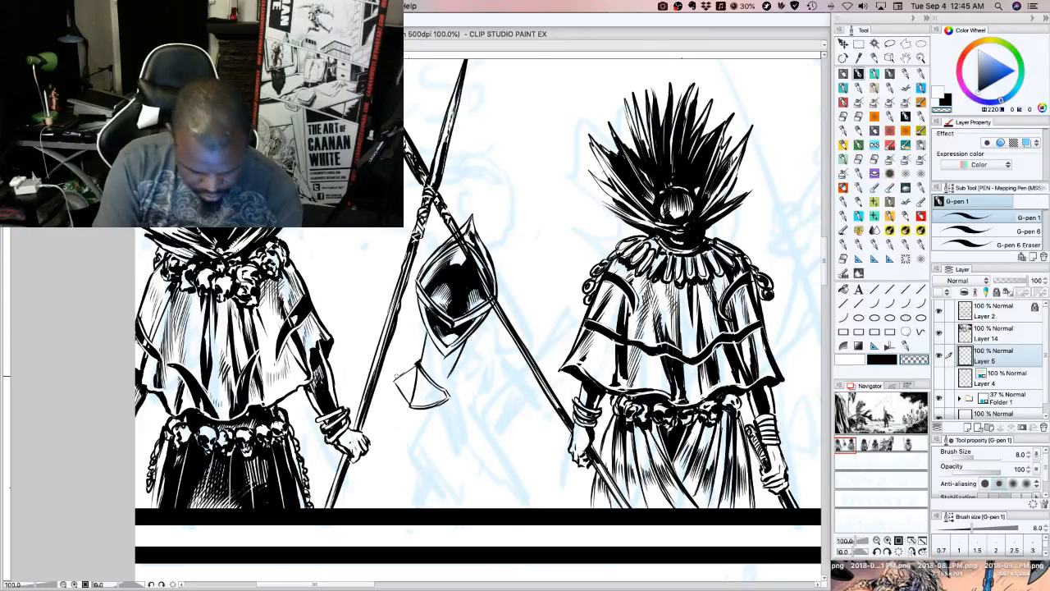
key("c")
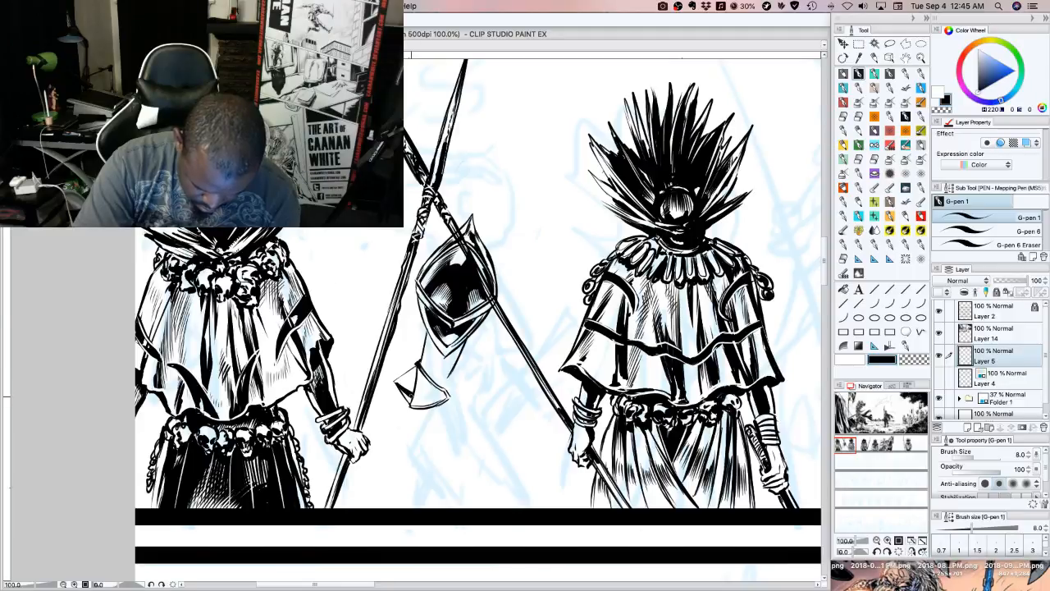
mouse_move(396, 382)
left_mouse_down()
mouse_move(416, 388)
mouse_move(408, 375)
mouse_move(418, 372)
mouse_move(433, 397)
mouse_move(446, 398)
left_mouse_up()
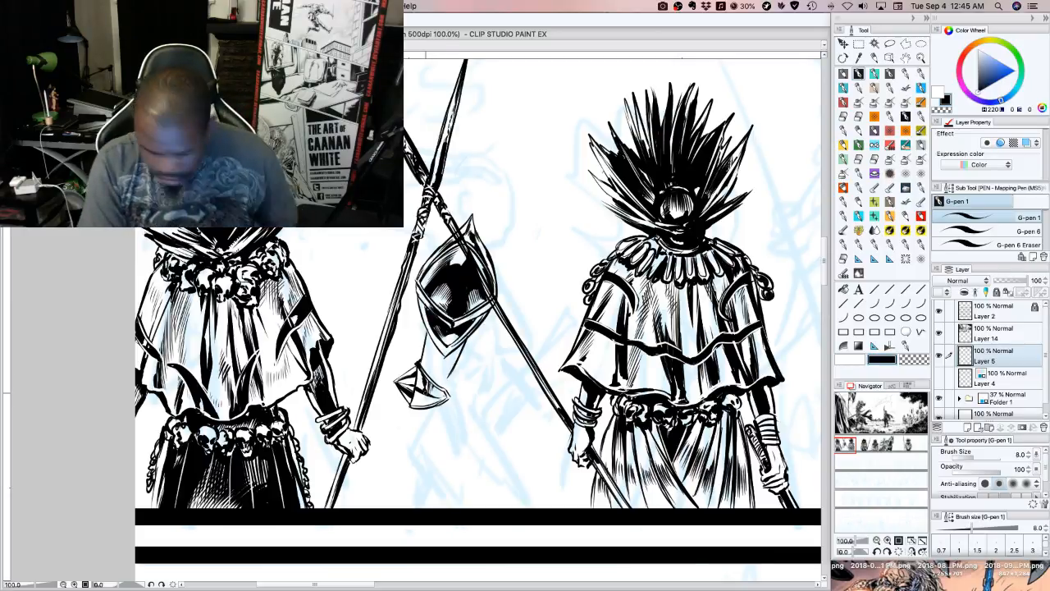
Reduce the G-pen 1 brush size to 5 and strengthen the upper arm with contour and shadow strokes above the elbow guard
key("bracketleft")
key("bracketleft")
key("bracketleft")
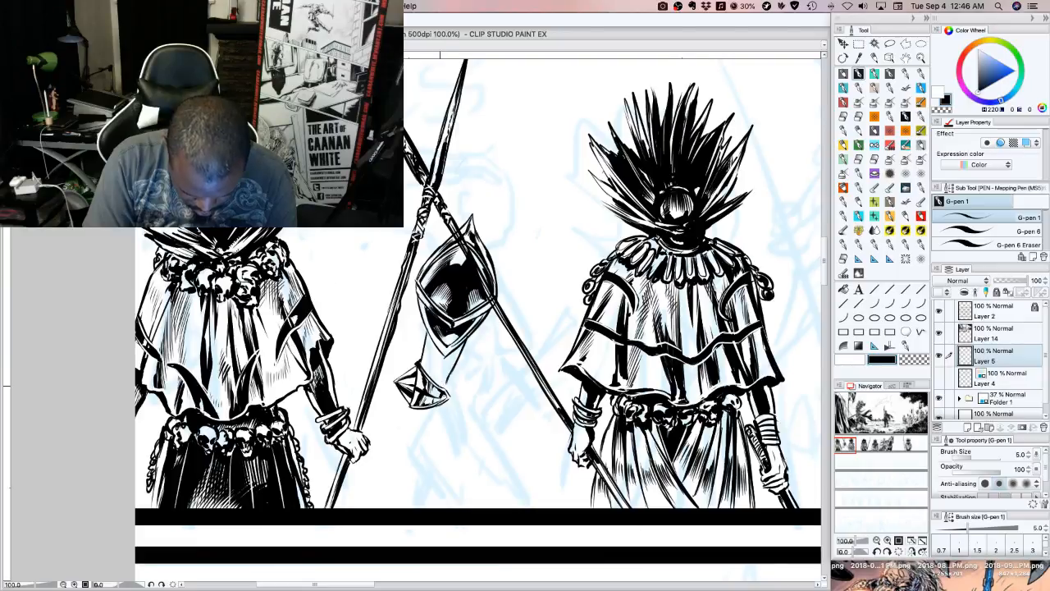
mouse_move(440, 381)
left_mouse_down()
mouse_move(453, 361)
mouse_move(428, 349)
mouse_move(452, 365)
mouse_move(447, 380)
left_mouse_up()
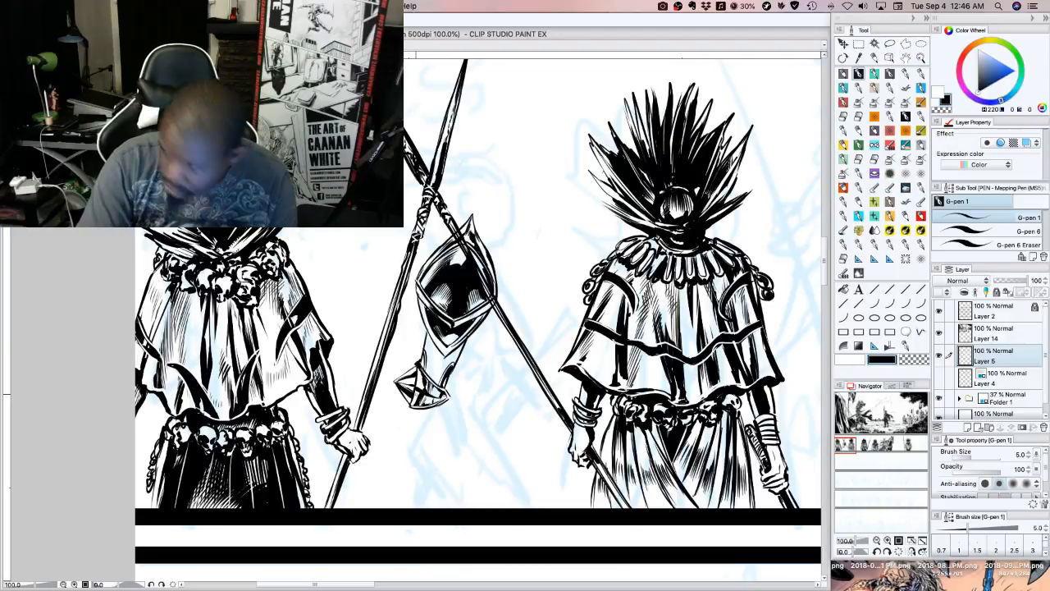
Ink the forearm below the elbow guard as a tapering bracer with pointed, V-shaped bands running down to the wrist
left_click_drag(417, 408, 431, 435)
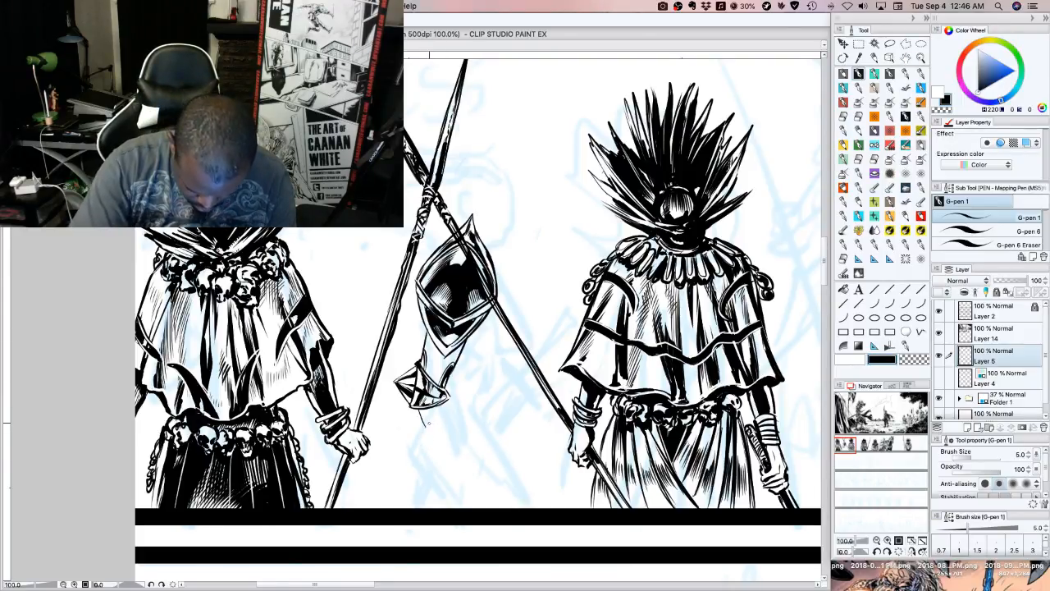
mouse_move(423, 420)
left_mouse_down()
mouse_move(444, 433)
mouse_move(448, 402)
mouse_move(441, 445)
mouse_move(451, 452)
mouse_move(456, 425)
mouse_move(444, 400)
left_mouse_up()
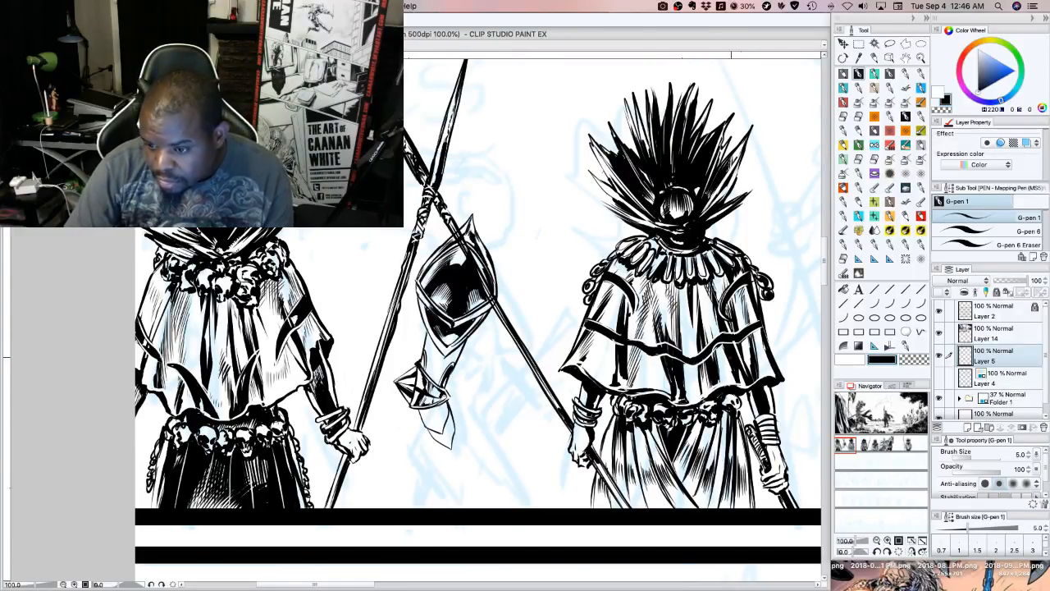
scroll(825, 288, "down", 5)
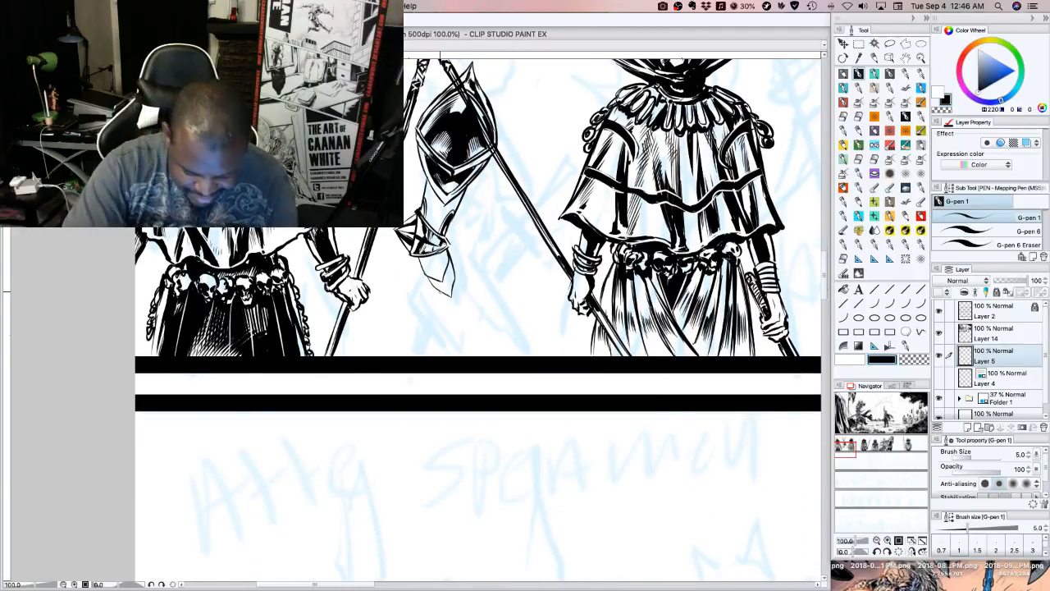
mouse_move(435, 286)
left_mouse_down()
mouse_move(458, 312)
mouse_move(453, 272)
left_mouse_up()
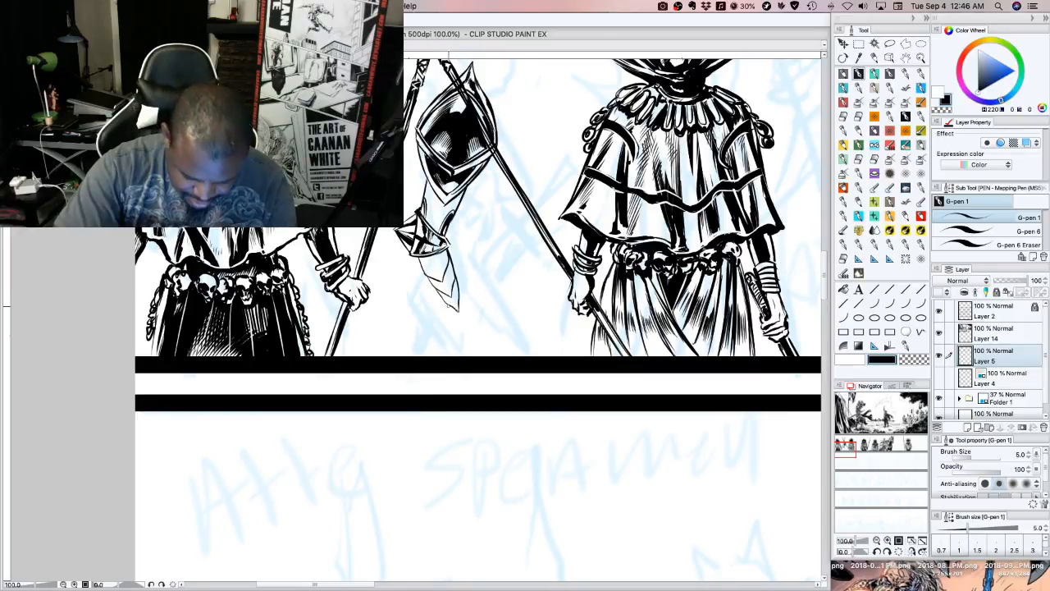
left_click_drag(448, 306, 464, 320)
left_click_drag(465, 320, 465, 306)
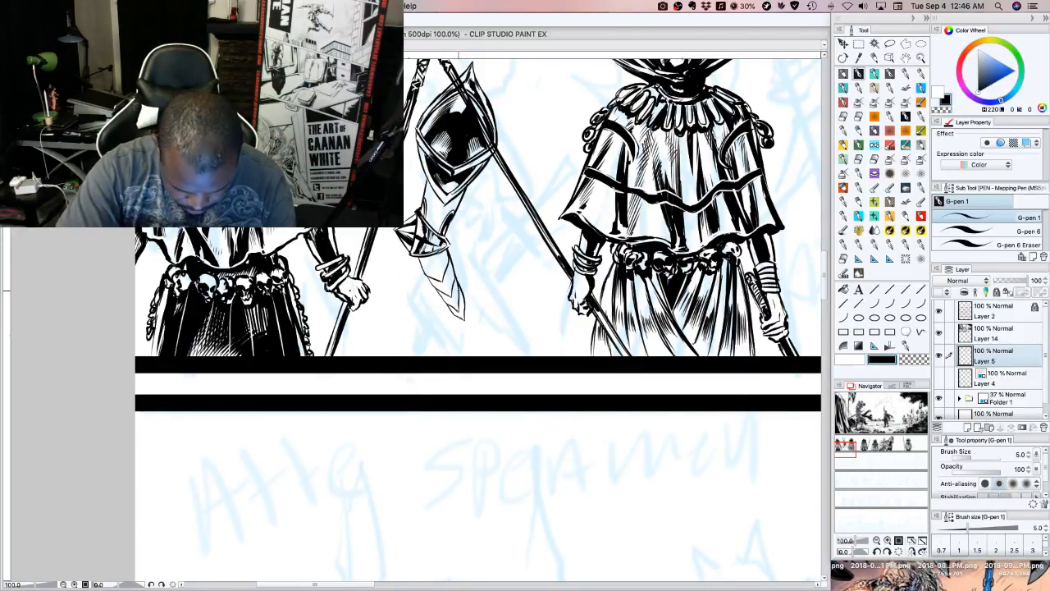
mouse_move(463, 310)
left_mouse_down()
mouse_move(454, 283)
mouse_move(449, 292)
mouse_move(447, 259)
mouse_move(434, 278)
mouse_move(443, 250)
left_mouse_up()
left_click_drag(825, 289, 825, 279)
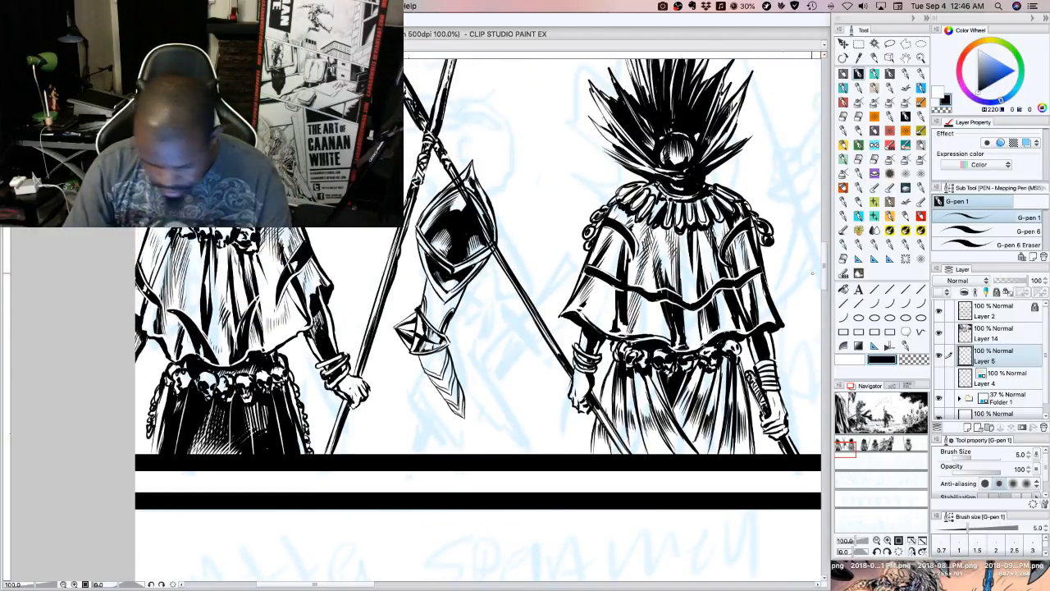
left_click_drag(449, 345, 483, 425)
key("super+z")
key("super+z")
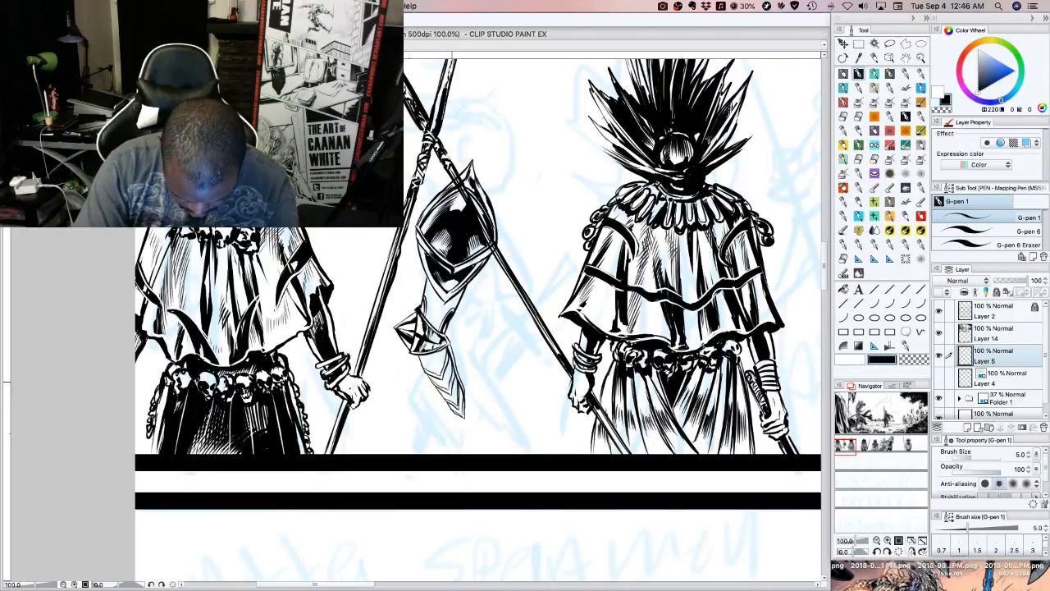
left_click_drag(471, 399, 482, 422)
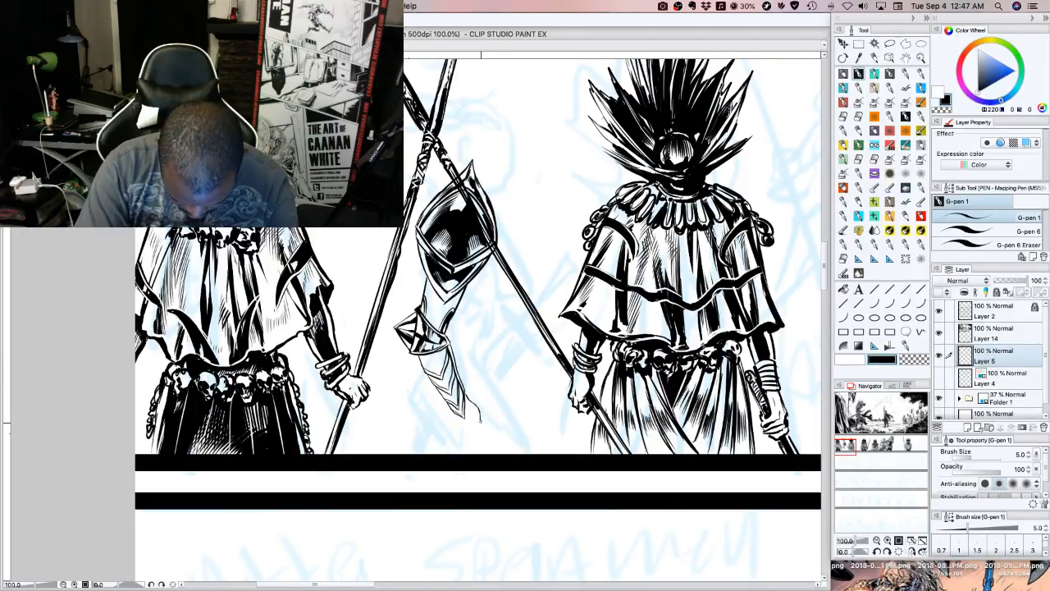
key("ctrl+z")
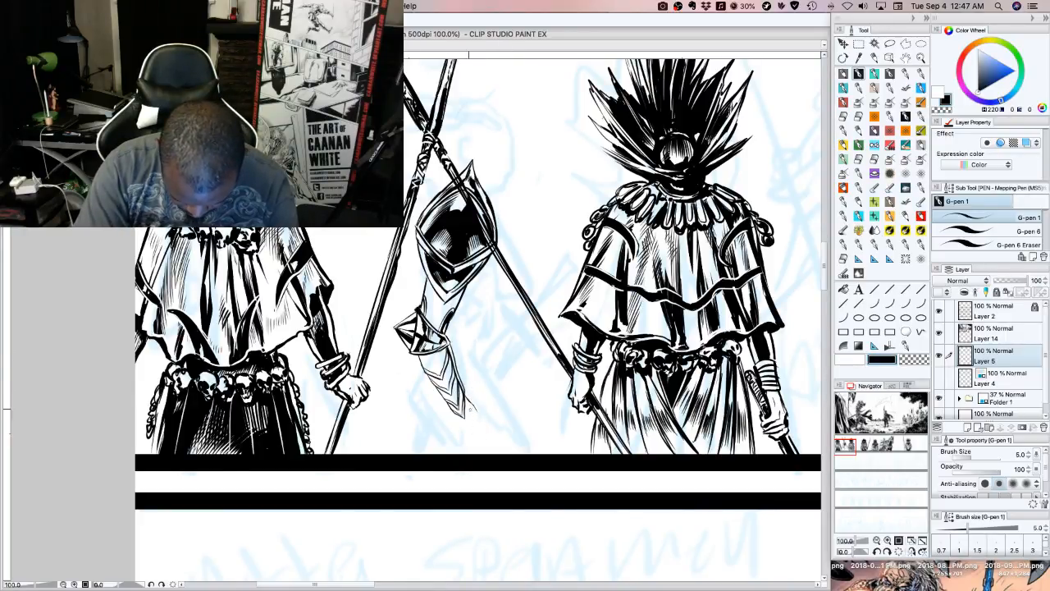
Ink the open hand with its thumb and fingers extending from the wrist end of the bracer
left_click_drag(457, 416, 461, 427)
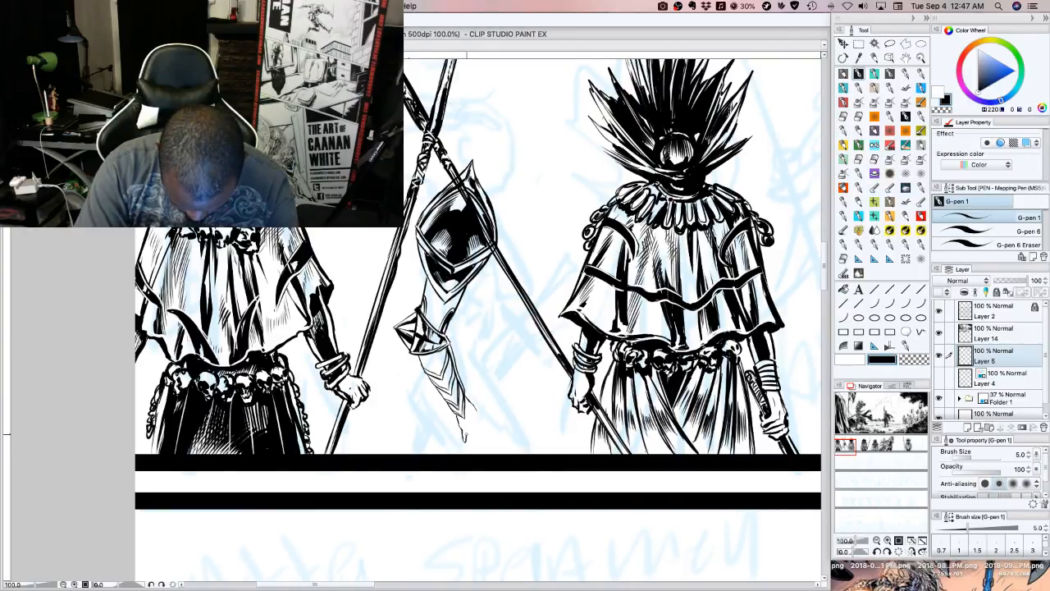
mouse_move(470, 426)
left_mouse_down()
mouse_move(471, 446)
mouse_move(480, 439)
left_mouse_up()
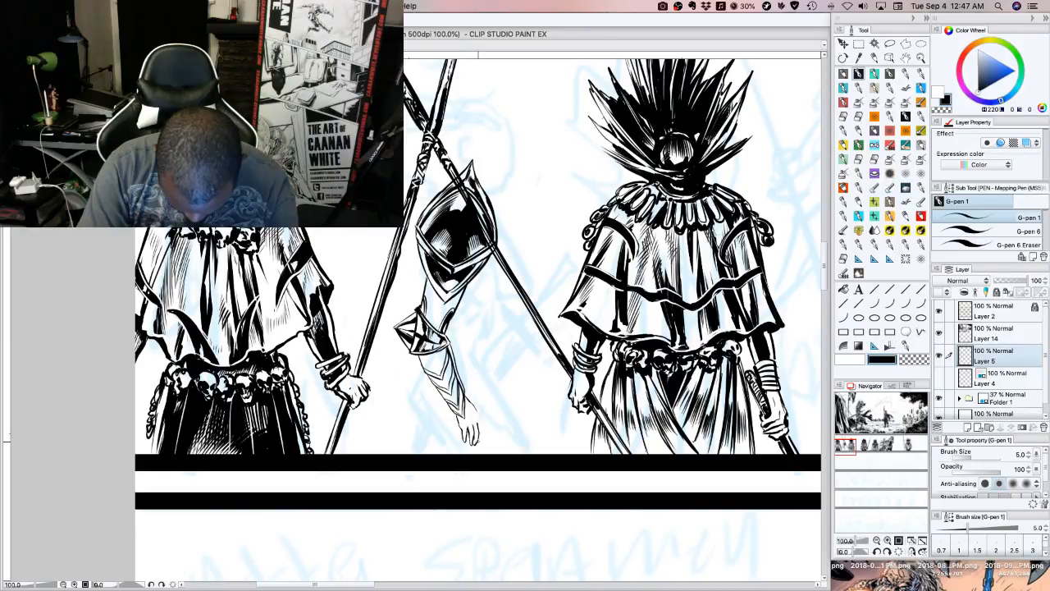
mouse_move(480, 430)
left_mouse_down()
mouse_move(482, 441)
mouse_move(483, 428)
left_mouse_up()
left_click_drag(474, 406, 481, 422)
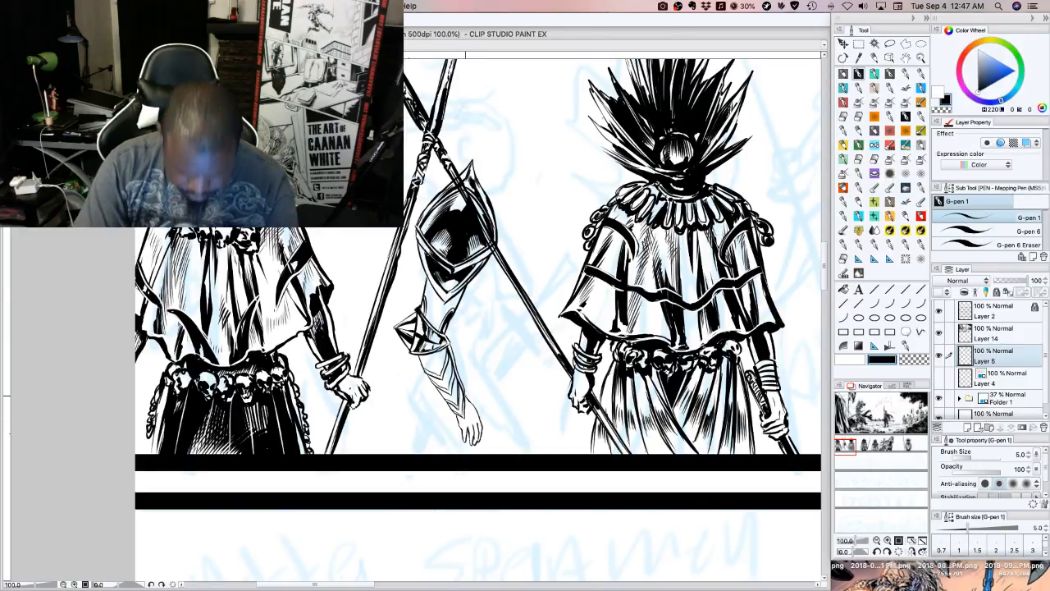
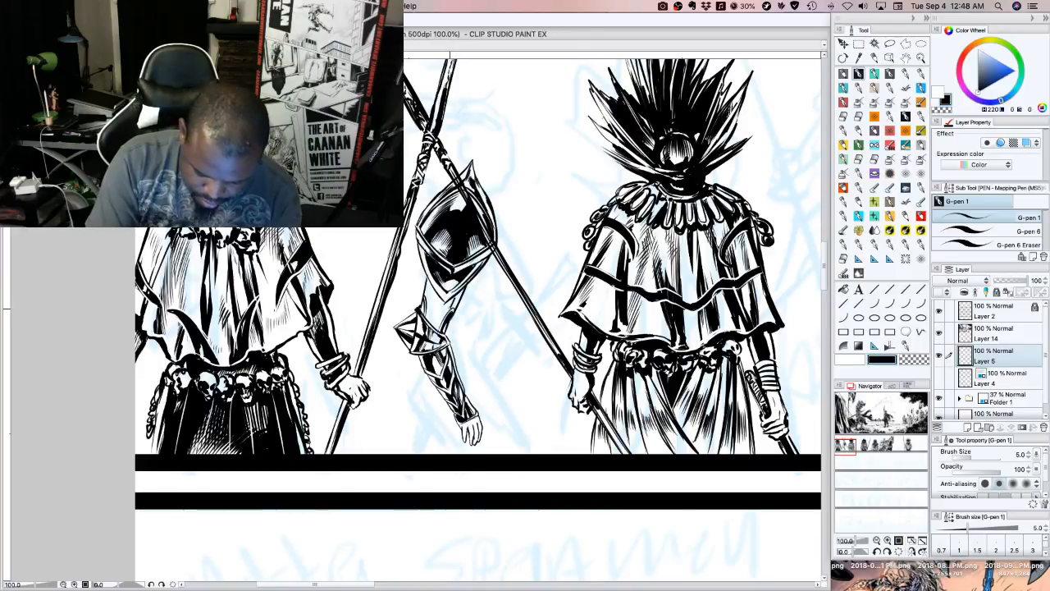
Fill the upper arm between the shoulder armour and the elbow guard with heavier black shadow strokes
left_click_drag(455, 297, 432, 327)
mouse_move(443, 300)
left_mouse_down()
mouse_move(433, 326)
mouse_move(426, 291)
left_mouse_up()
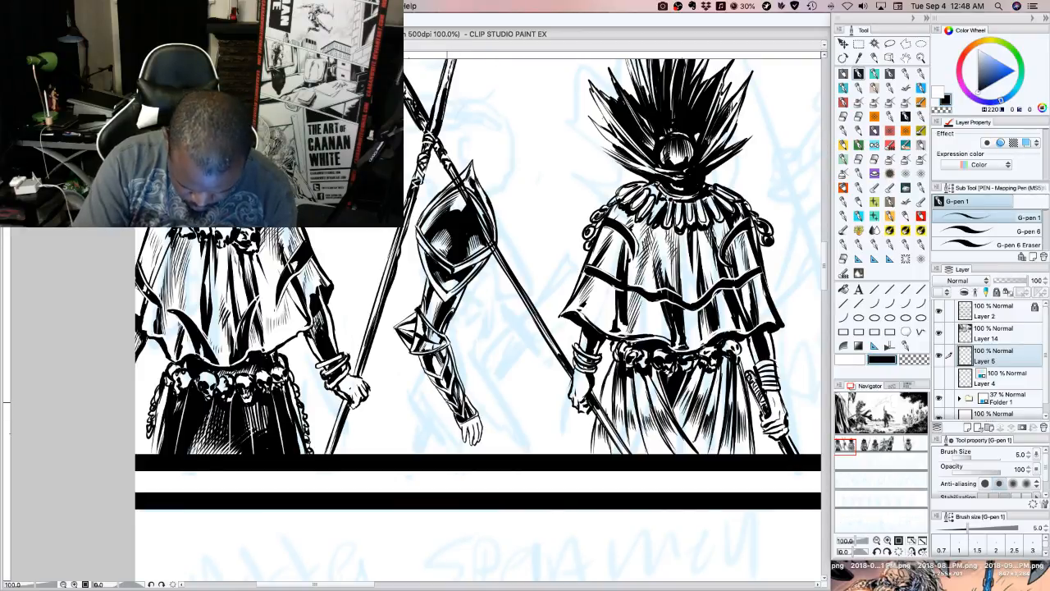
Lasso the bracer and hand below the elbow guard and apply a free transform to them
left_click(890, 45)
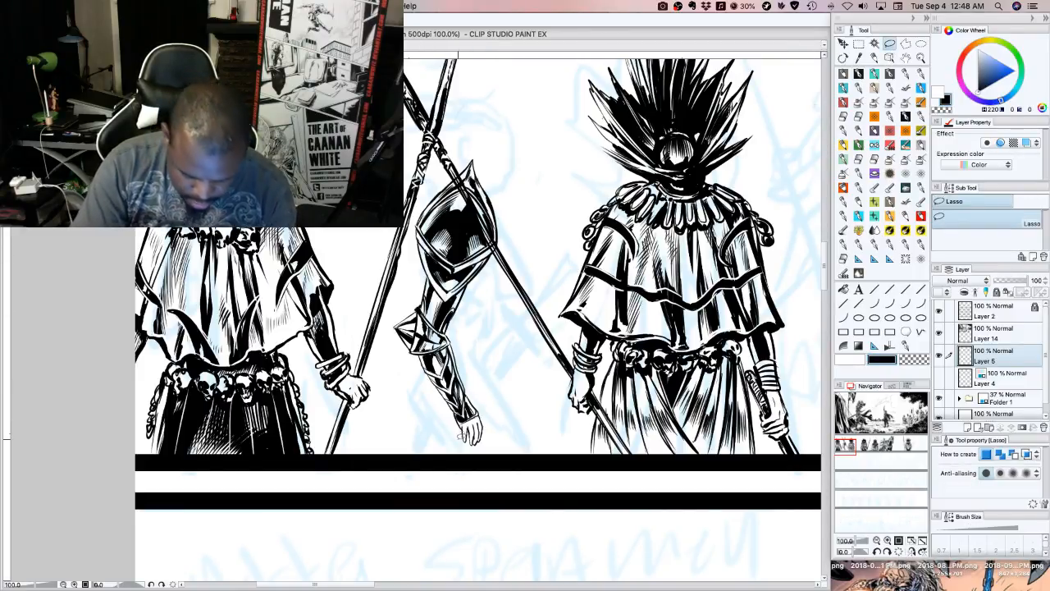
mouse_move(462, 434)
left_mouse_down()
mouse_move(424, 372)
mouse_move(431, 341)
mouse_move(458, 340)
mouse_move(497, 439)
mouse_move(456, 434)
mouse_move(504, 468)
left_mouse_up()
left_click(502, 474)
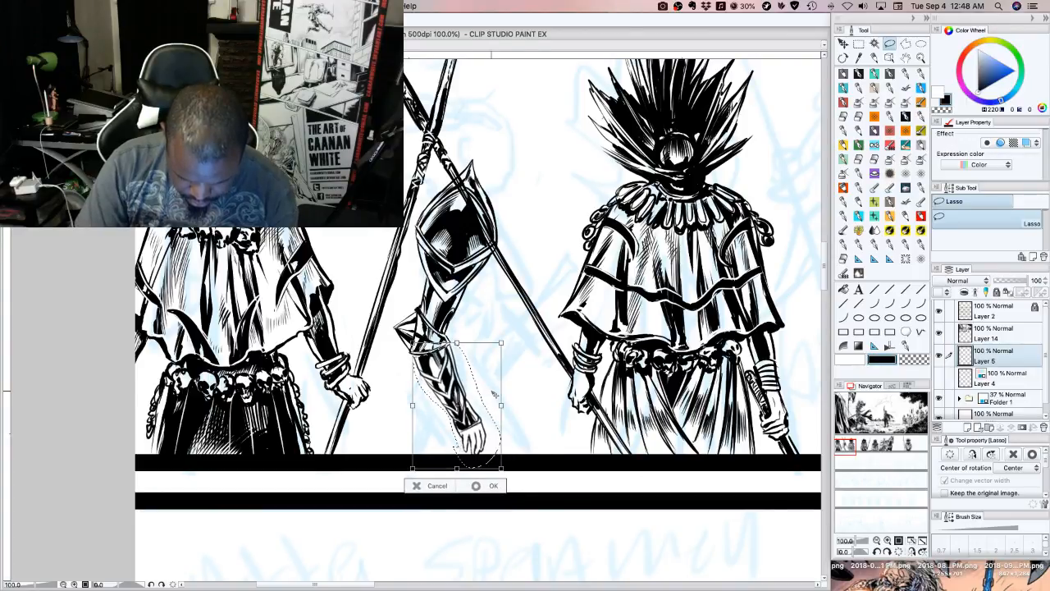
left_click(494, 486)
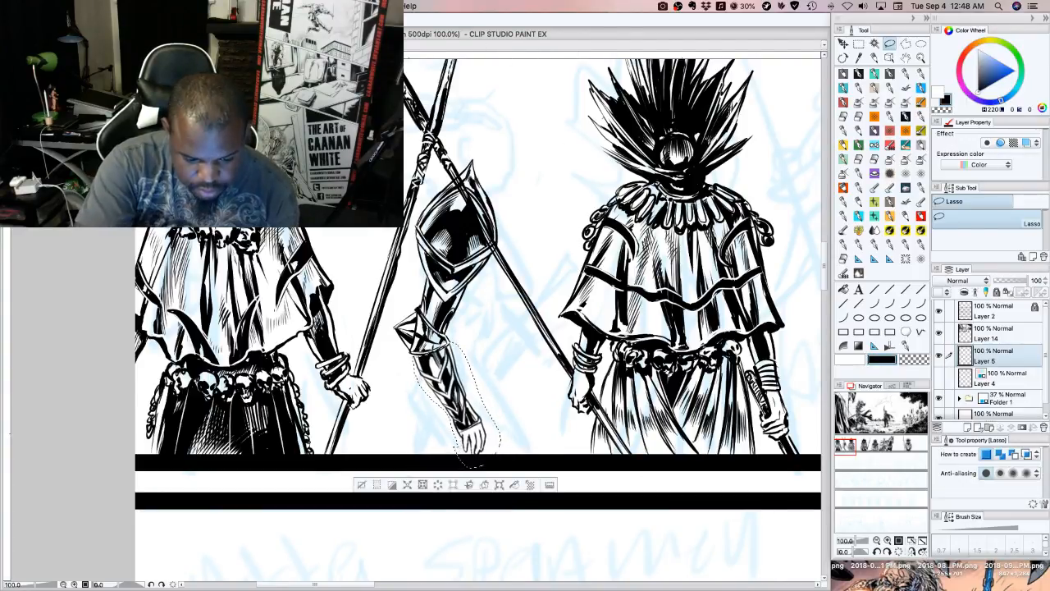
Apply the Sharp filter to the selected bracer and hand, and clear the selection
left_click(350, 5)
mouse_move(374, 50)
mouse_move(431, 60)
left_click(470, 63)
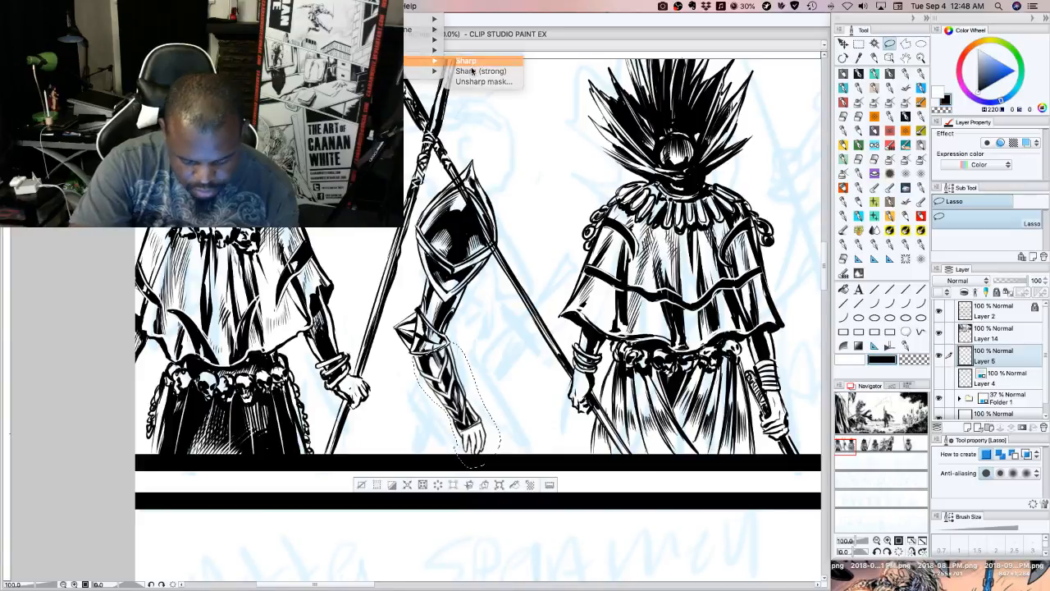
left_click(360, 484)
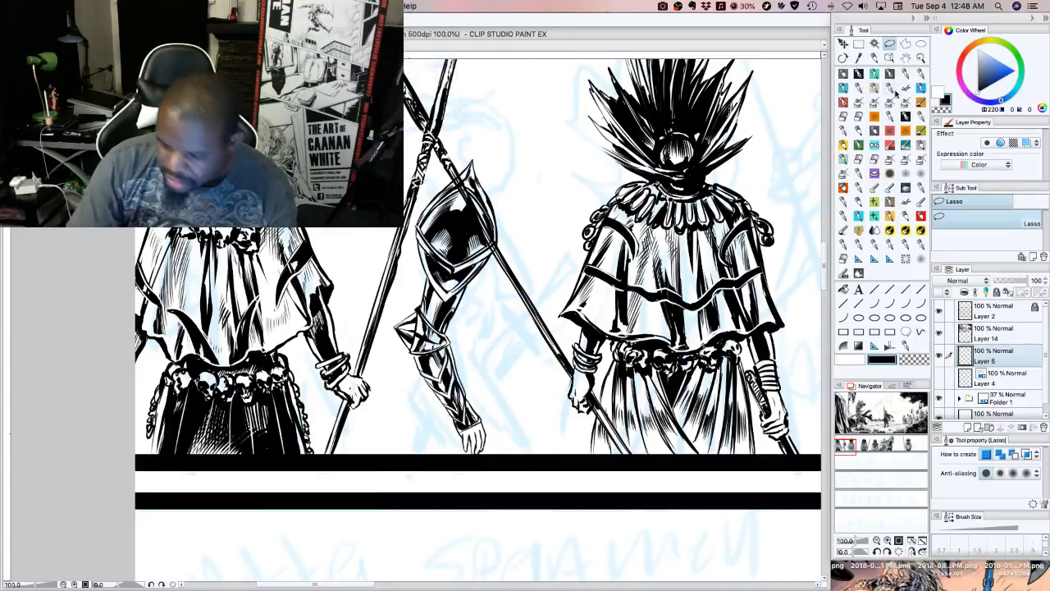
Return to G-pen 1 in black and outline the far side of the chest beside the shoulder armour, behind the spear
left_click(858, 73)
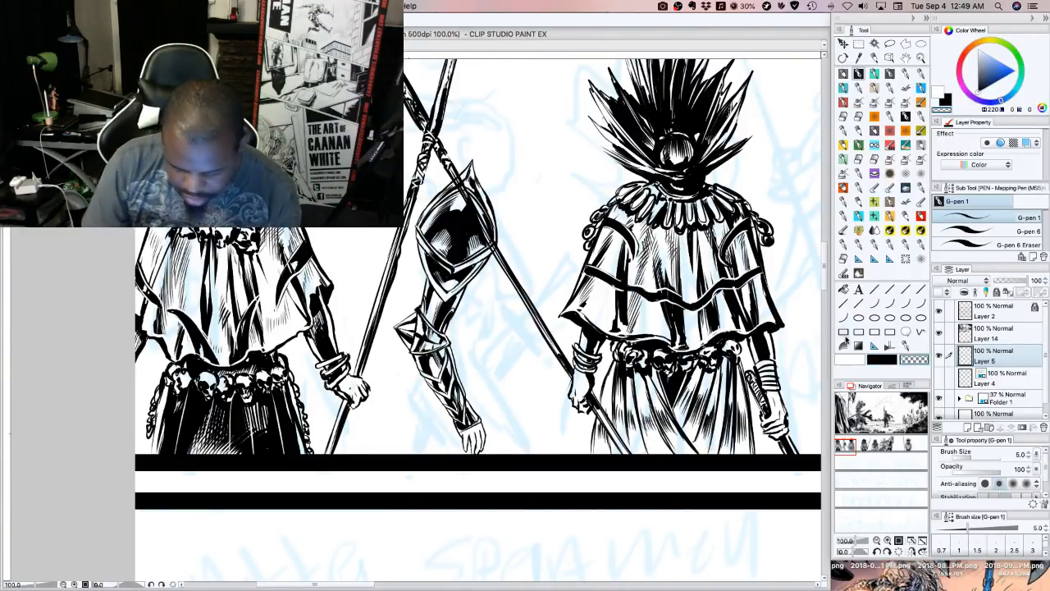
left_click(882, 358)
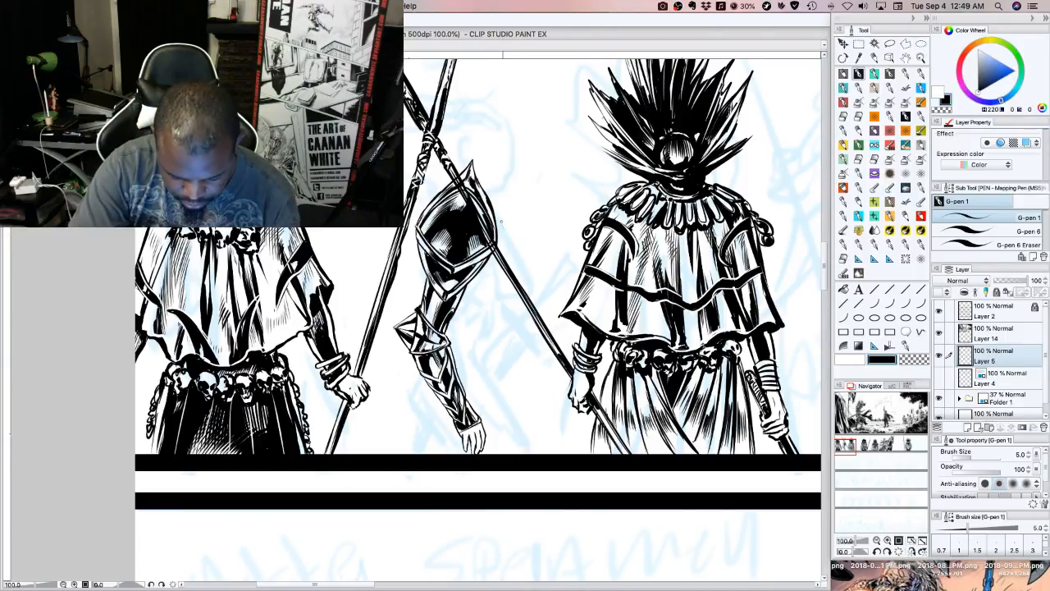
left_click_drag(501, 220, 514, 245)
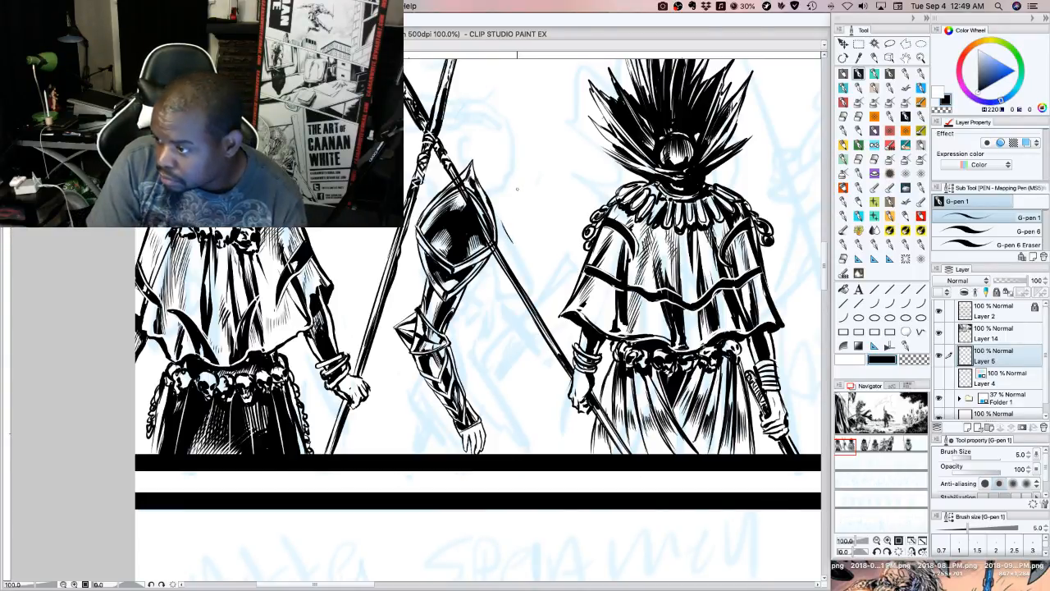
mouse_move(515, 242)
left_mouse_down()
mouse_move(502, 240)
mouse_move(513, 238)
left_mouse_up()
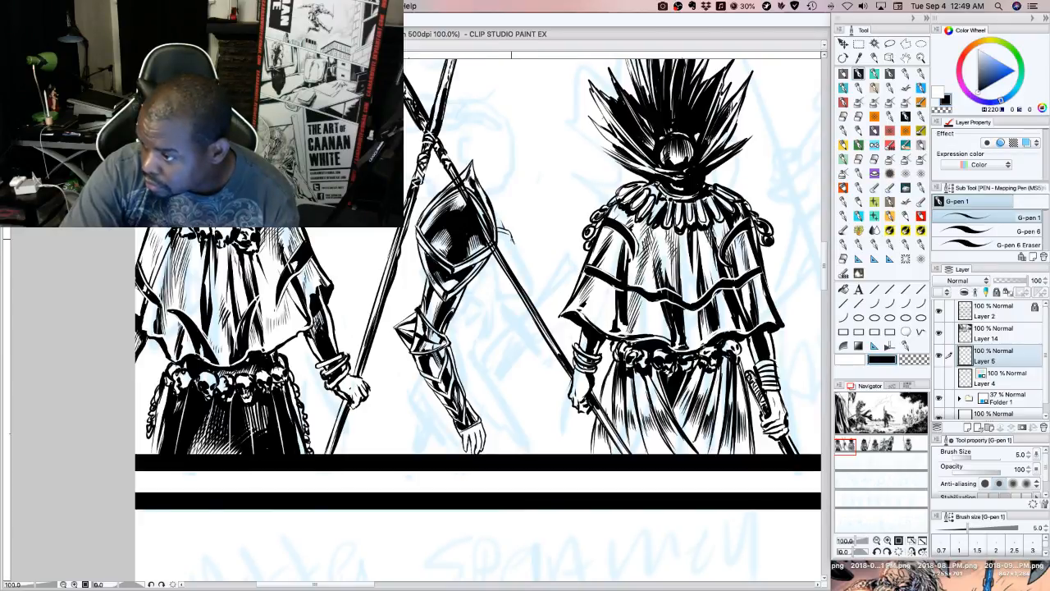
mouse_move(509, 235)
left_mouse_down()
mouse_move(527, 261)
mouse_move(498, 275)
mouse_move(526, 261)
left_mouse_up()
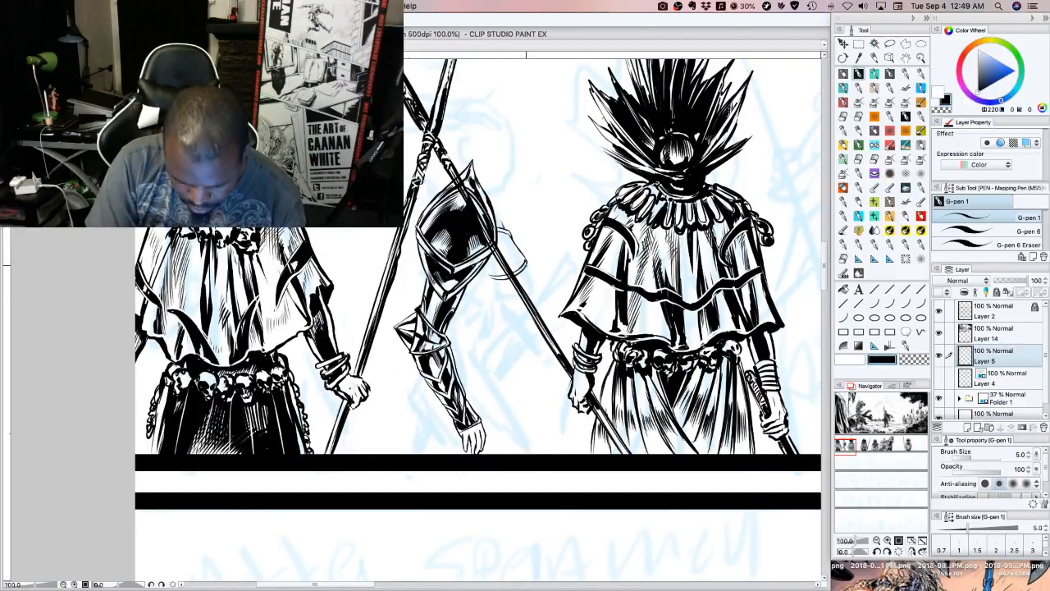
left_click_drag(526, 264, 521, 286)
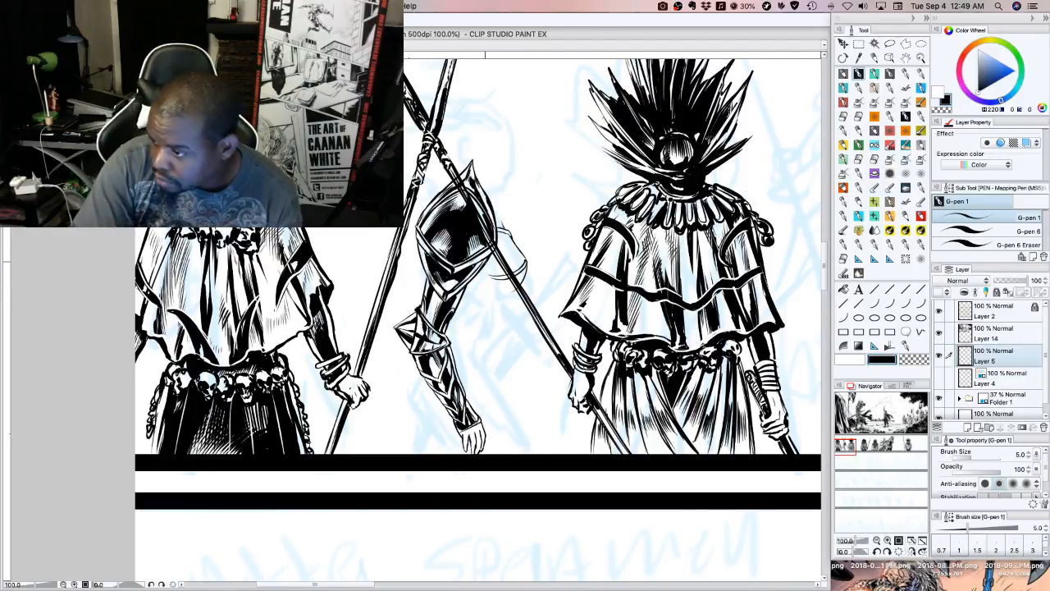
Ink the curved lower edge of the chest and the layered abdomen shapes beneath it, switching to transparent colour and back to black
mouse_move(483, 267)
left_mouse_down()
mouse_move(493, 289)
mouse_move(517, 285)
left_mouse_up()
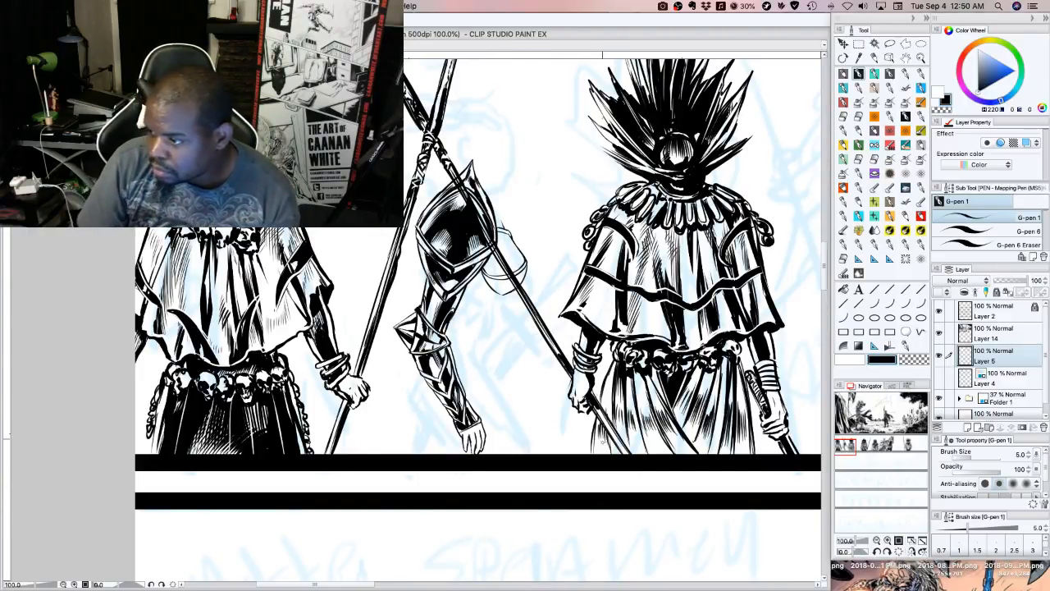
left_click_drag(503, 294, 478, 272)
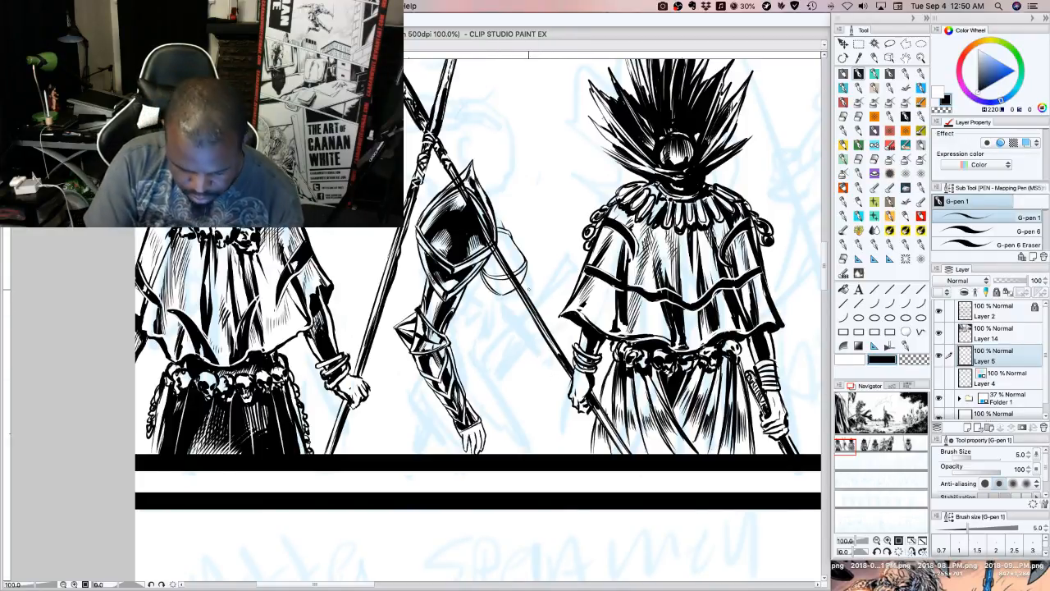
mouse_move(508, 295)
left_mouse_down()
mouse_move(496, 325)
mouse_move(471, 332)
mouse_move(456, 320)
left_mouse_up()
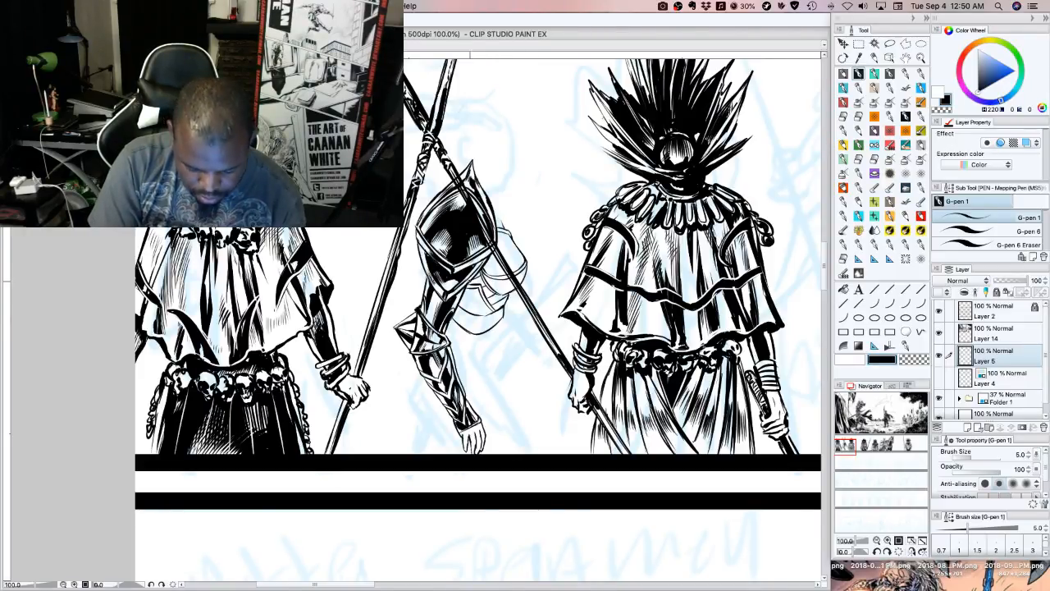
left_click(920, 361)
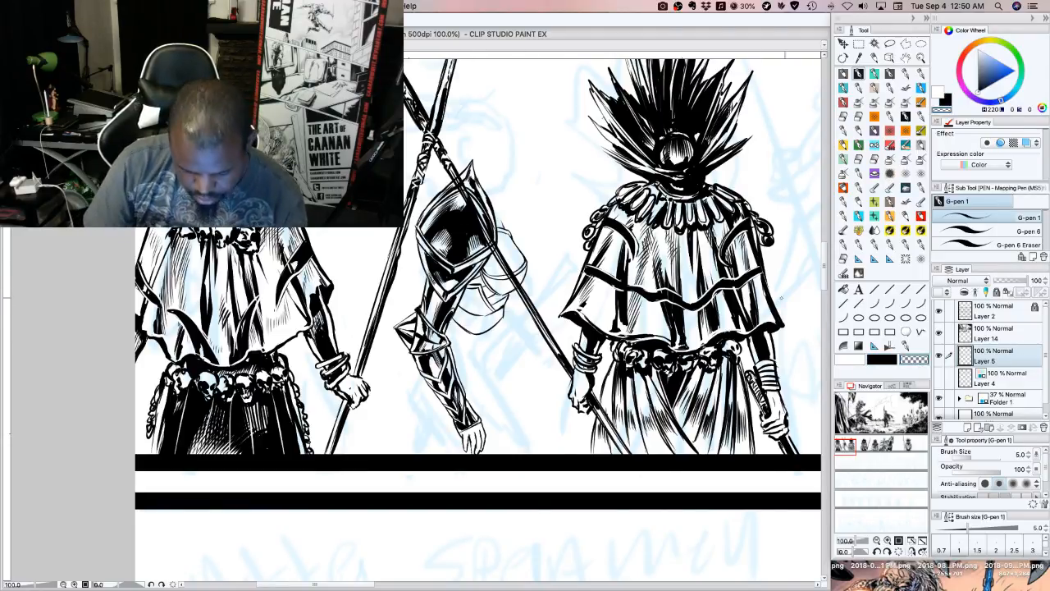
left_click(883, 363)
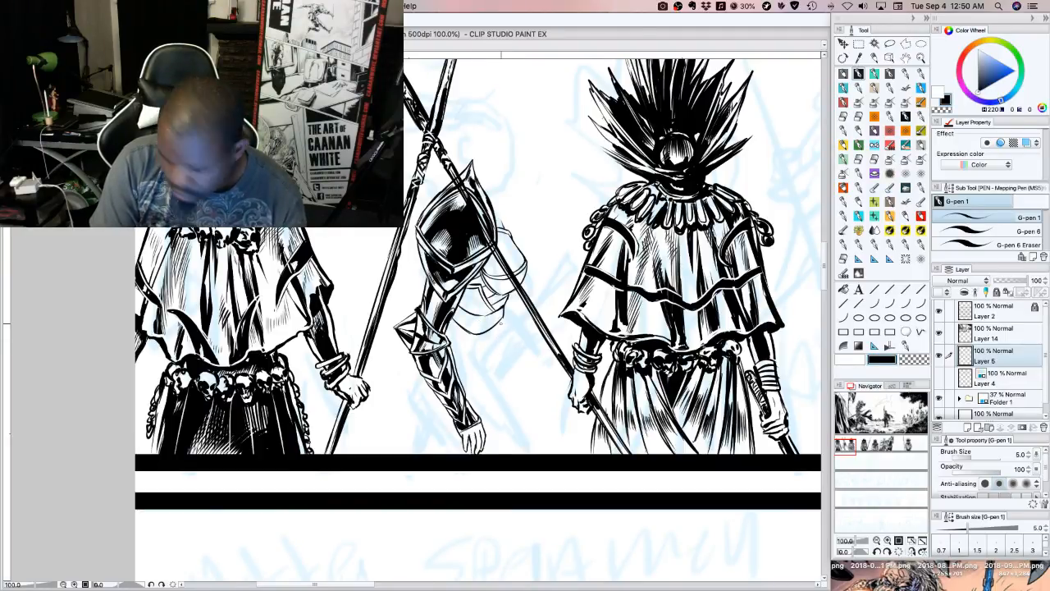
Ink the waist's side contour and curved, layered sash bands around the hips, with a line trailing toward the left guard's hand
left_click_drag(500, 325, 496, 350)
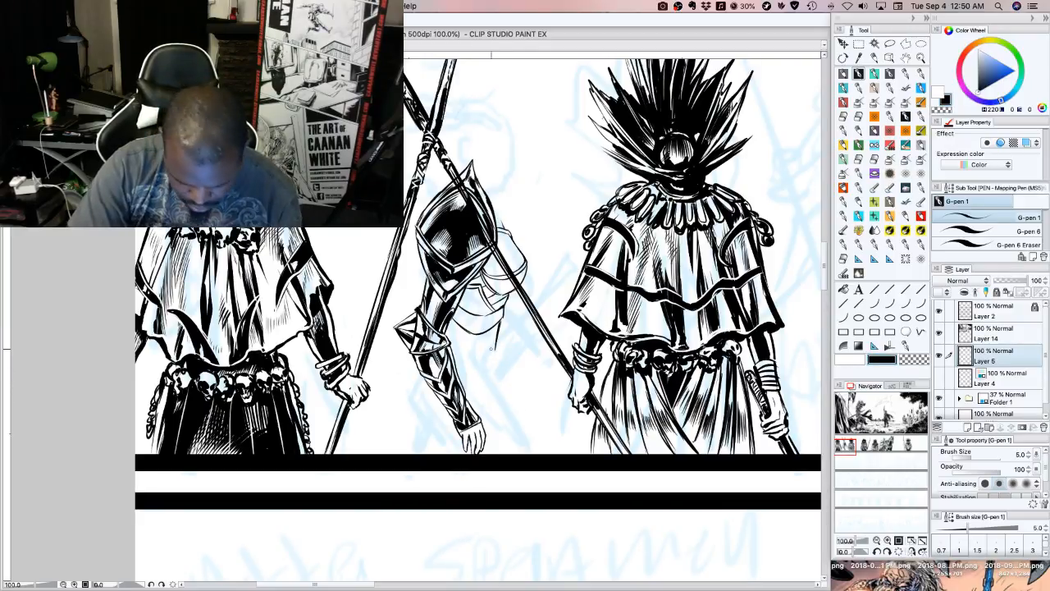
mouse_move(494, 353)
left_mouse_down()
mouse_move(447, 332)
mouse_move(498, 362)
left_mouse_up()
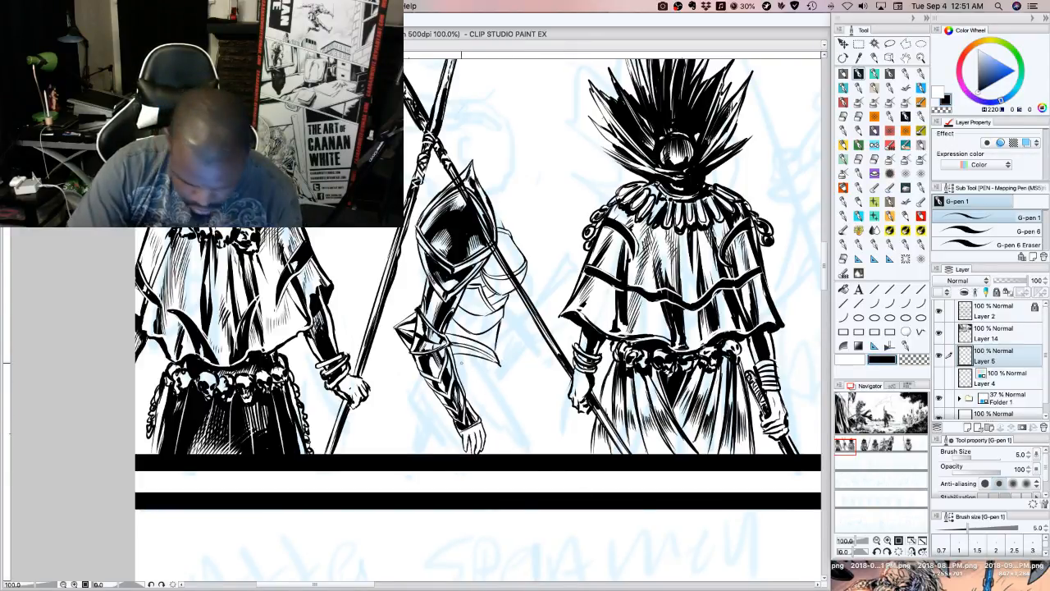
mouse_move(456, 362)
left_mouse_down()
mouse_move(503, 382)
mouse_move(454, 353)
mouse_move(503, 384)
left_mouse_up()
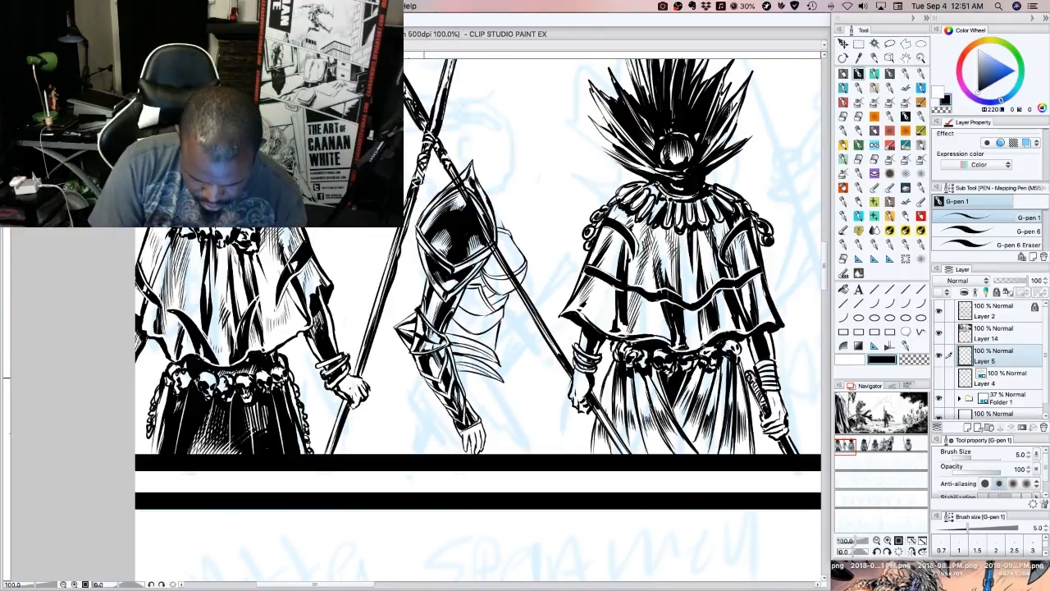
mouse_move(418, 387)
left_mouse_down()
mouse_move(425, 380)
mouse_move(412, 393)
mouse_move(413, 380)
left_mouse_up()
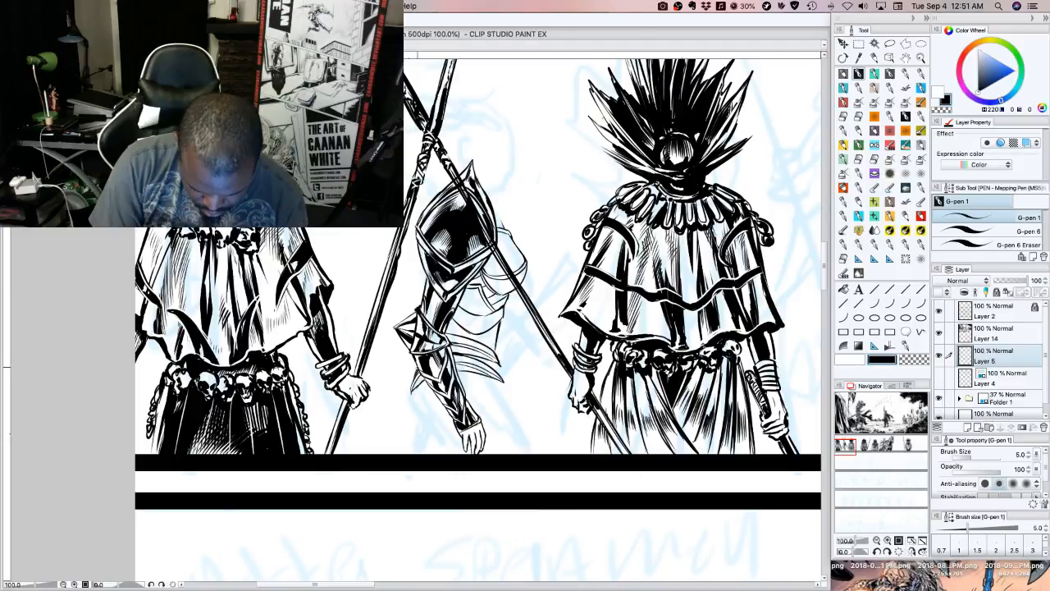
left_click_drag(500, 366, 503, 380)
left_click_drag(500, 366, 503, 379)
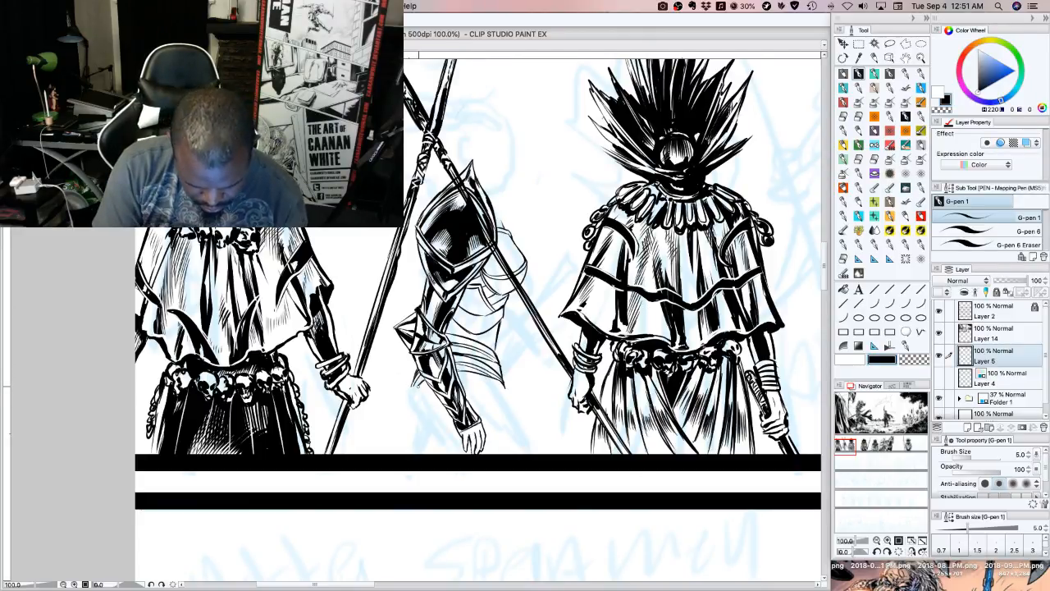
mouse_move(409, 387)
left_mouse_down()
mouse_move(348, 351)
mouse_move(339, 264)
left_mouse_up()
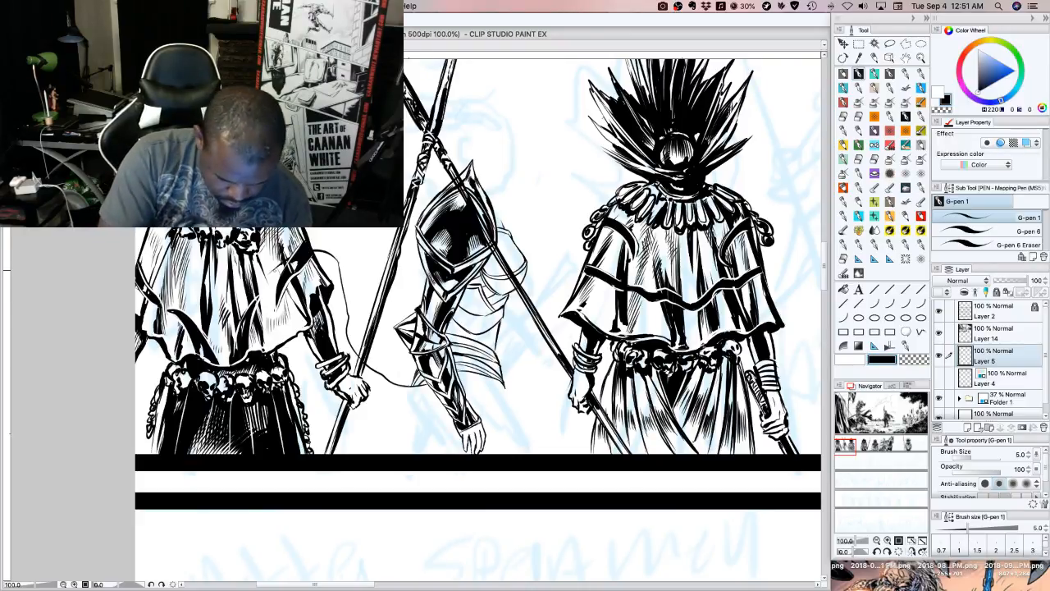
left_click_drag(275, 269, 315, 342)
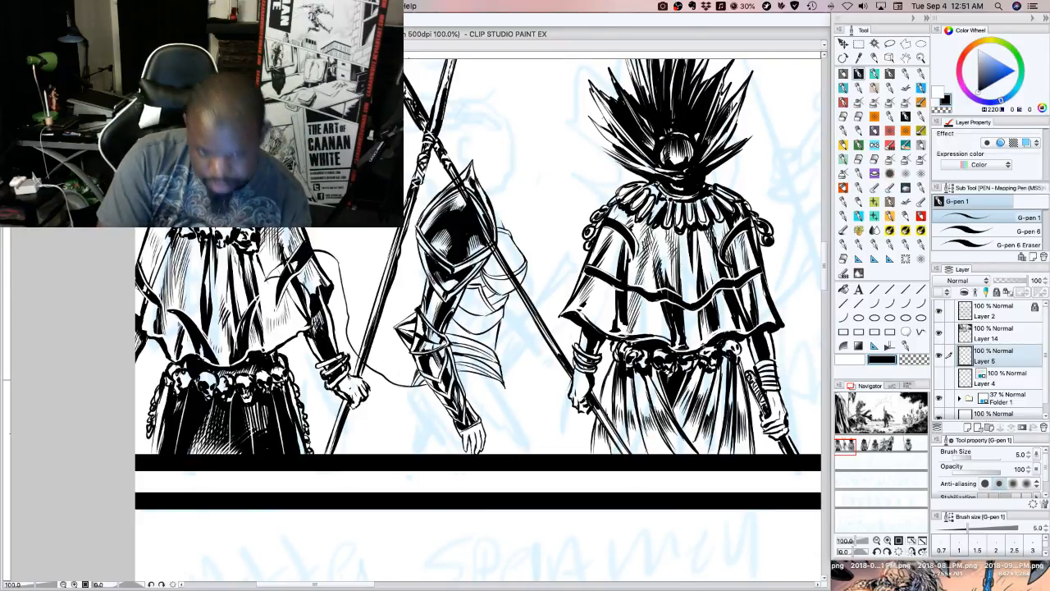
left_click_drag(351, 375, 396, 426)
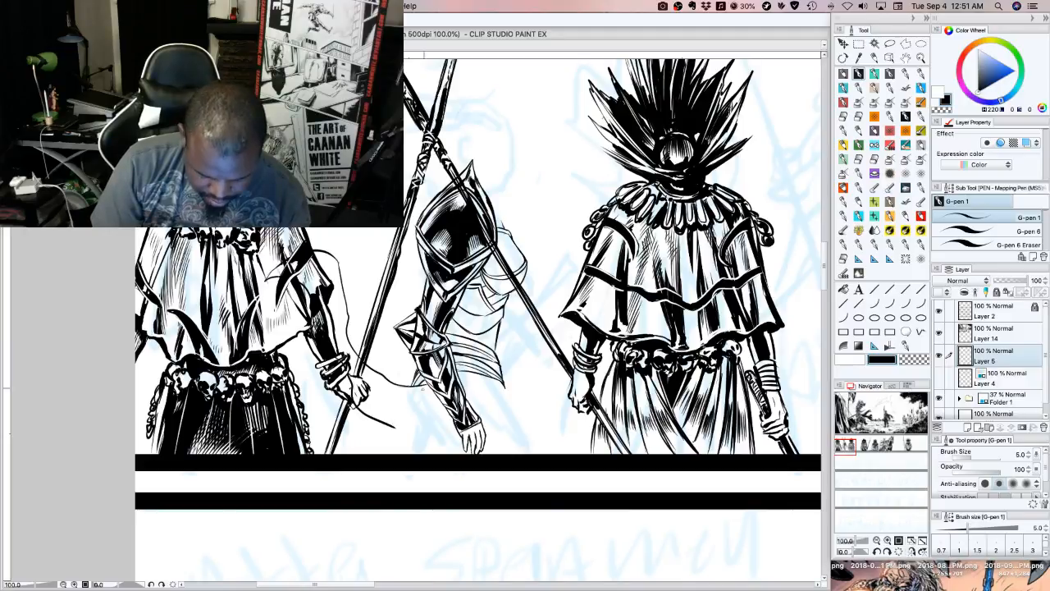
key("ctrl+z")
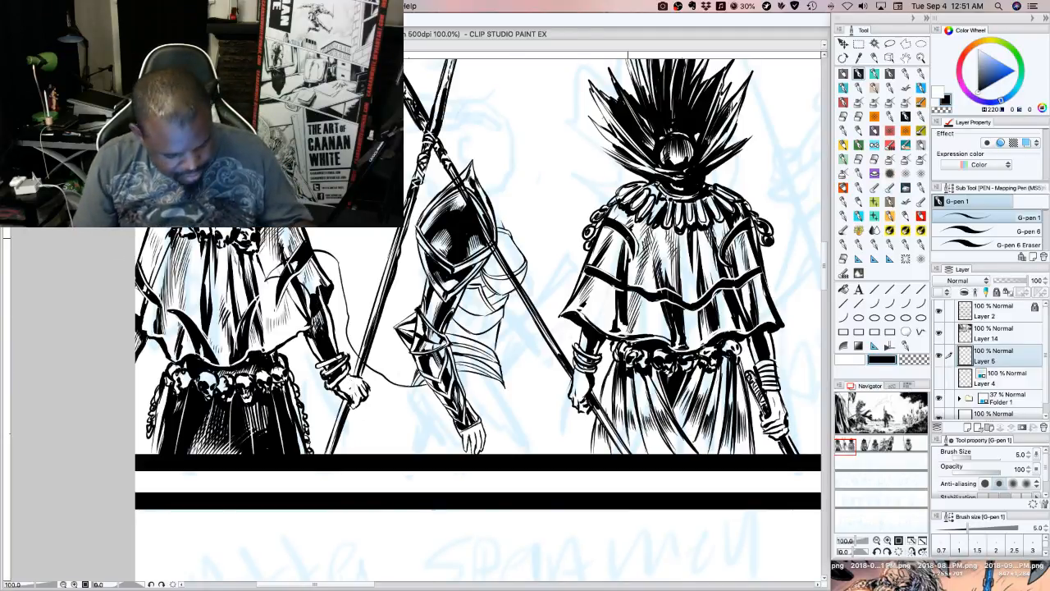
key("ctrl+z")
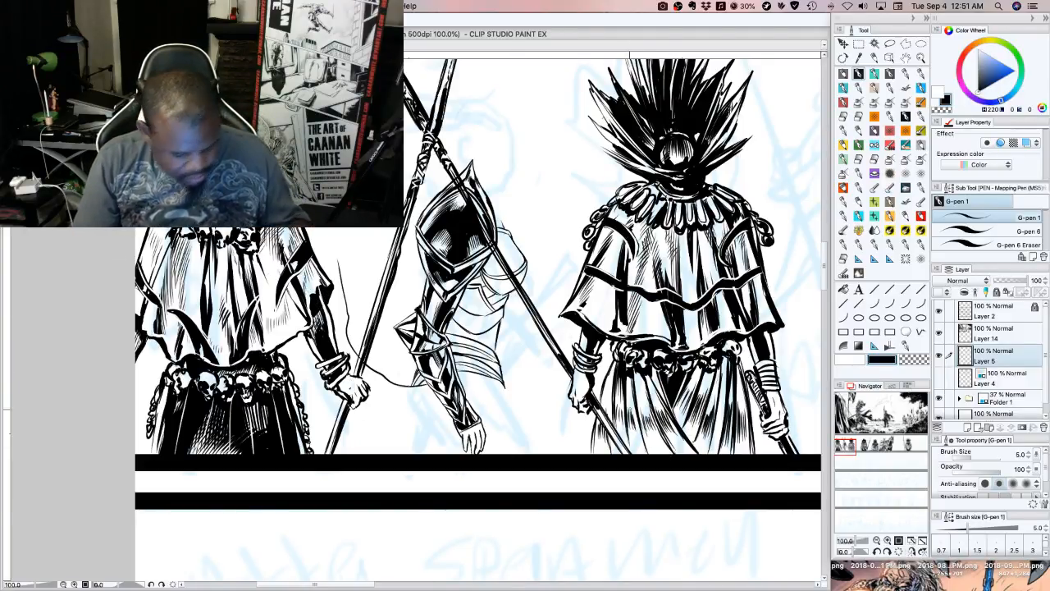
key("ctrl+z")
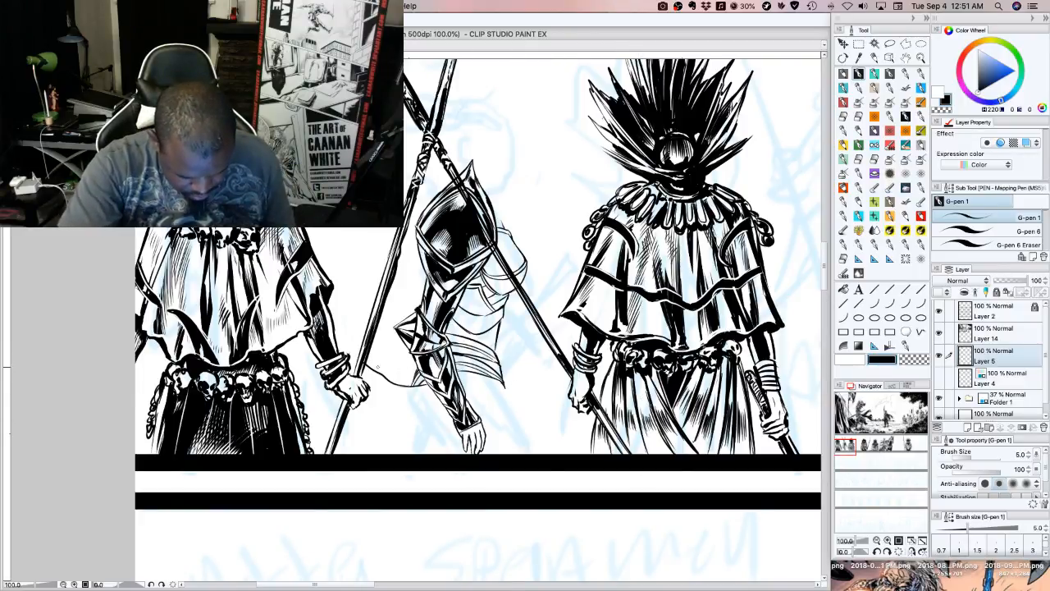
Ink a long wavy sash trailing from the hips past the left guard's hand and across his cloak, keeping black selected
mouse_move(363, 360)
left_mouse_down()
mouse_move(258, 287)
mouse_move(156, 288)
mouse_move(229, 298)
mouse_move(305, 364)
mouse_move(386, 399)
mouse_move(419, 397)
left_mouse_up()
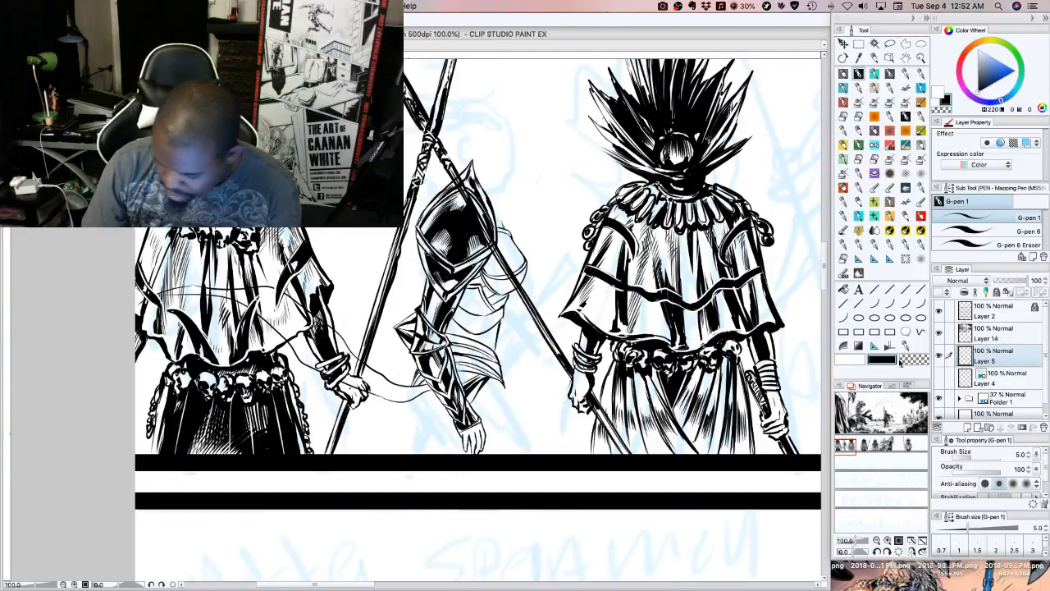
left_click(862, 358)
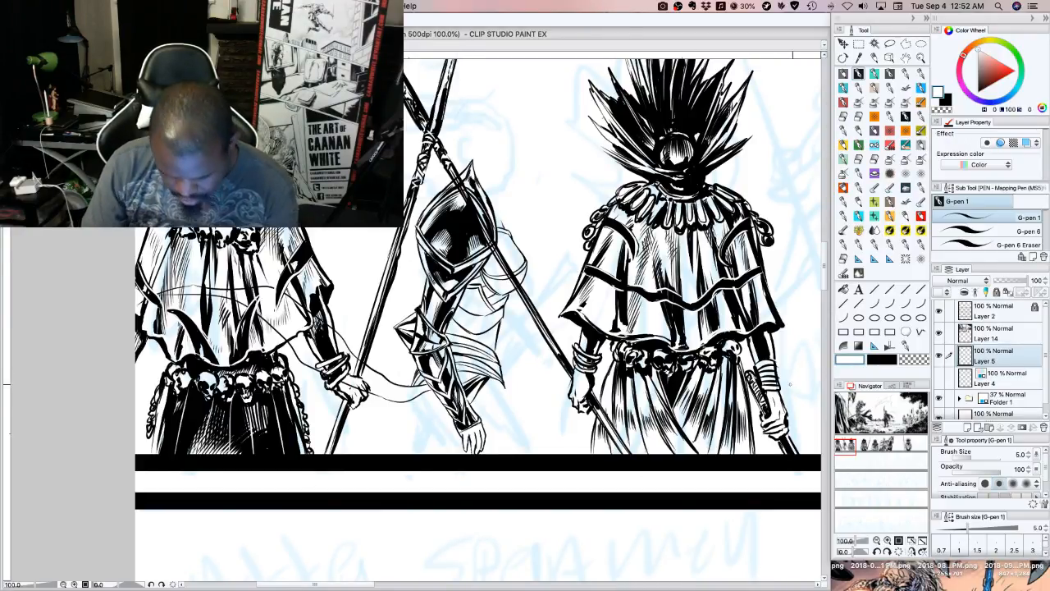
key("x")
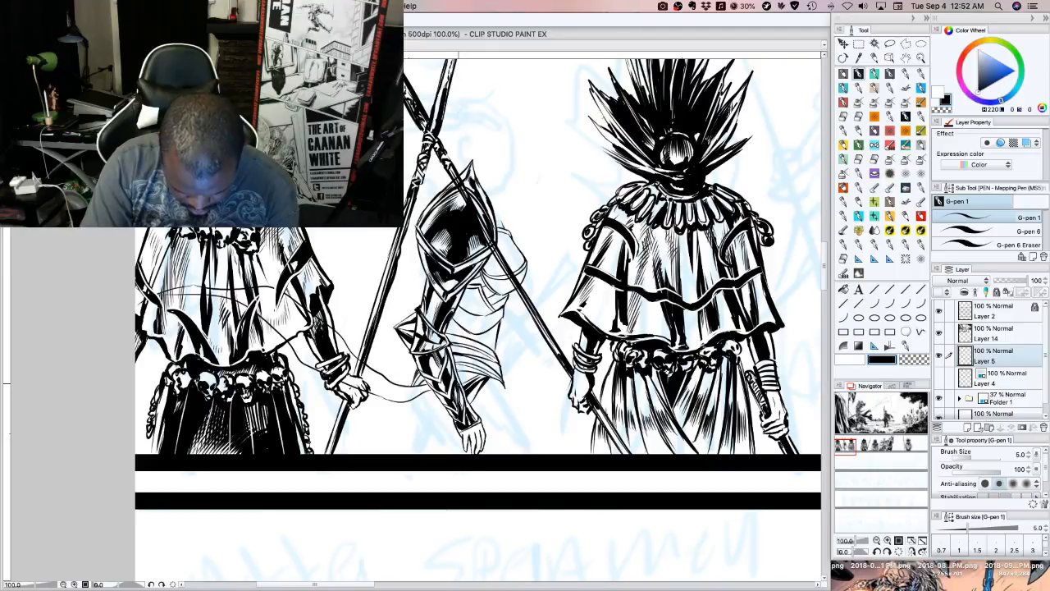
Ink sweeping cloth folds from the armoured figure's wrist down to the panel border and across toward the left guard's skirt
left_click_drag(443, 426, 405, 452)
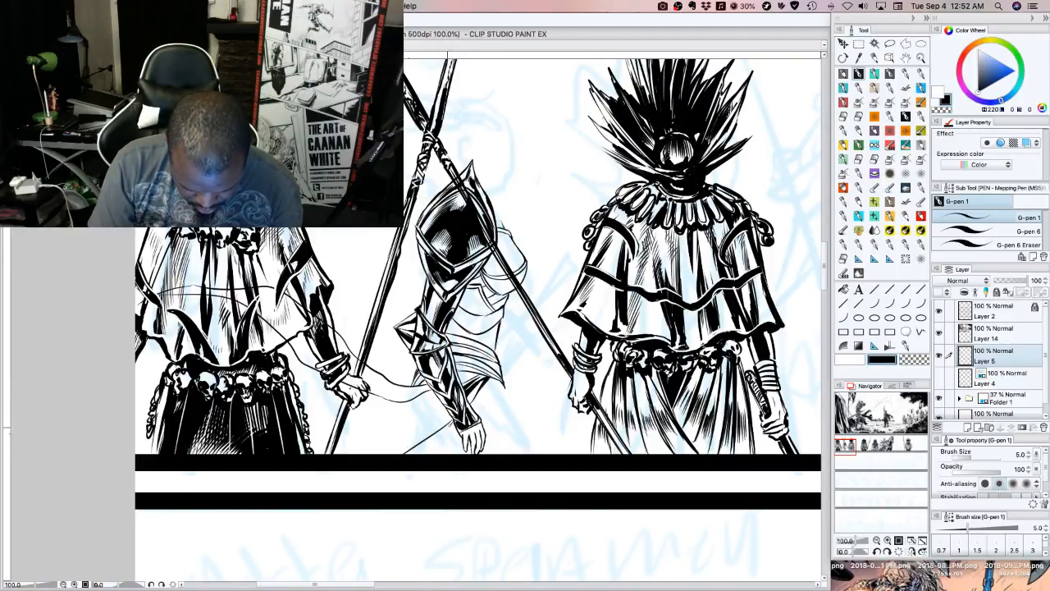
left_click_drag(450, 424, 409, 453)
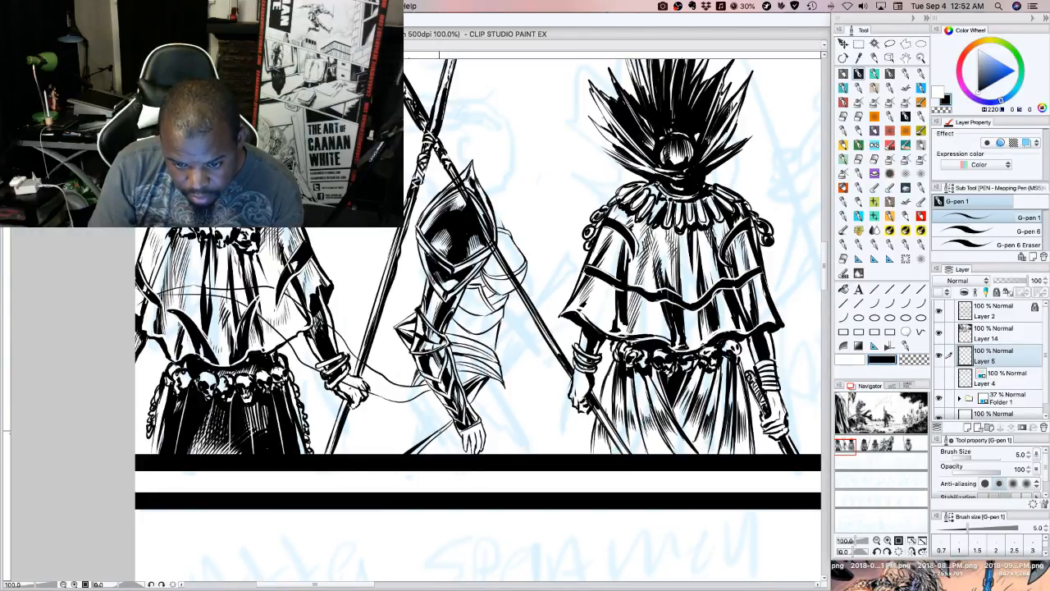
mouse_move(443, 428)
left_mouse_down()
mouse_move(373, 453)
mouse_move(389, 453)
left_mouse_up()
left_click_drag(421, 436, 373, 456)
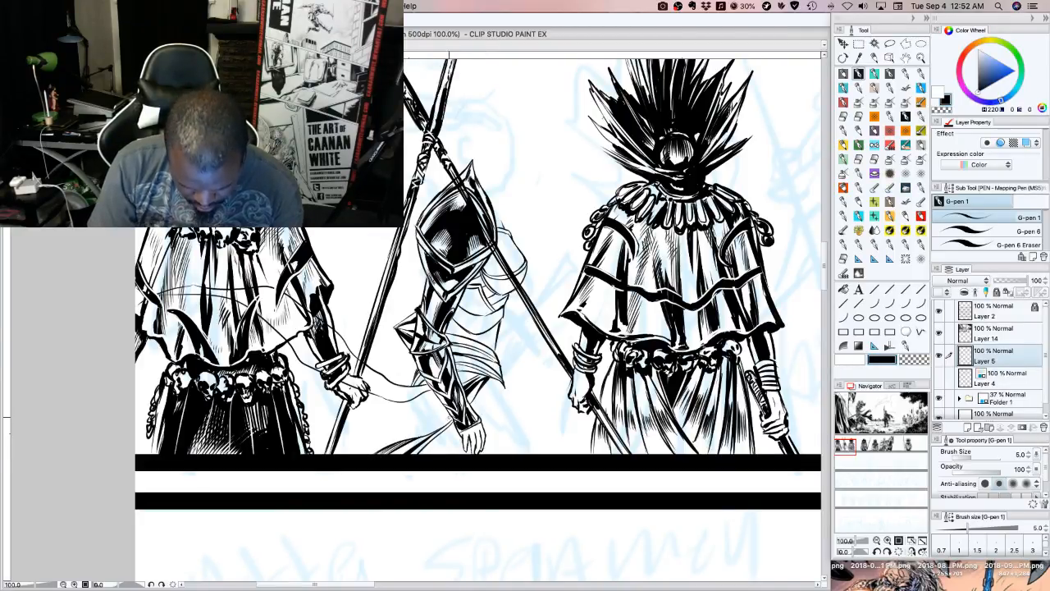
left_click_drag(451, 420, 380, 443)
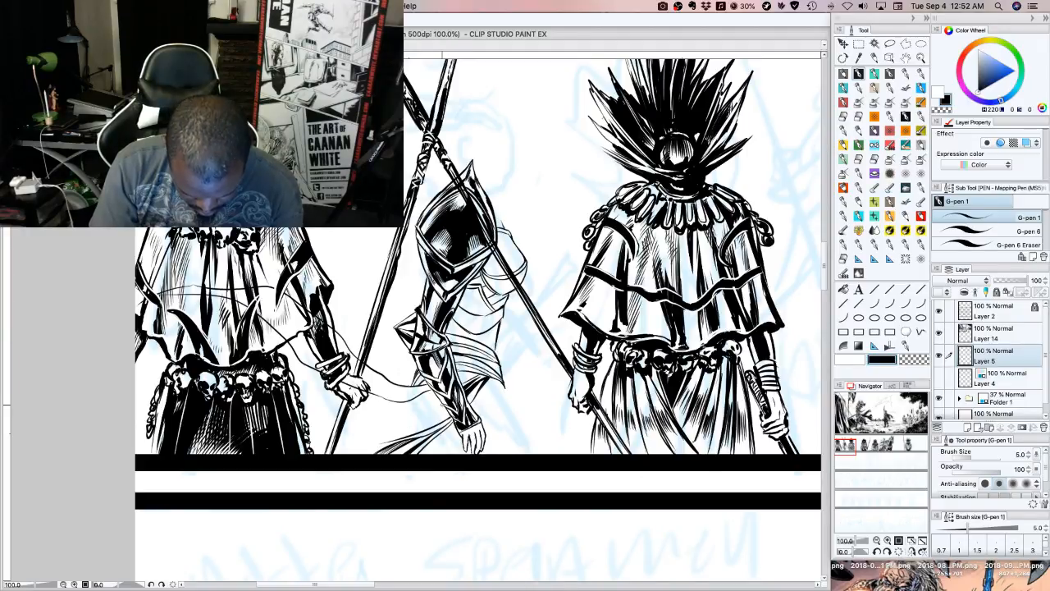
mouse_move(447, 406)
left_mouse_down()
mouse_move(357, 431)
mouse_move(307, 401)
mouse_move(387, 436)
left_mouse_up()
left_click_drag(384, 435, 309, 440)
mouse_move(390, 440)
left_mouse_down()
mouse_move(348, 453)
mouse_move(373, 446)
left_mouse_up()
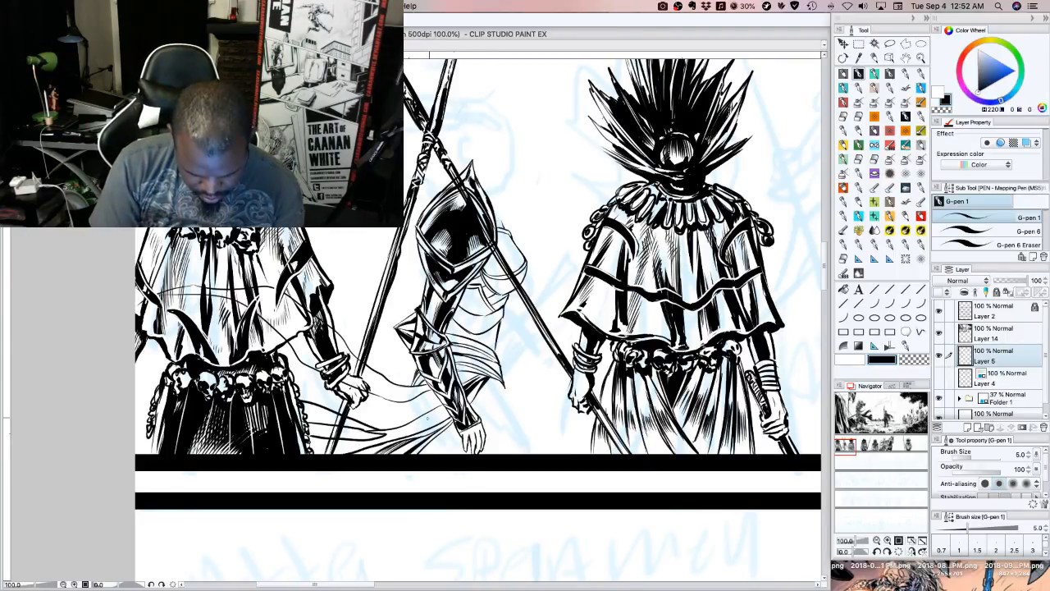
Add black folds to the cloth behind the armoured figure's forearm, from the hips down to the panel border
key("minus")
key("minus")
left_click_drag(482, 406, 458, 426)
left_click_drag(481, 389, 459, 422)
mouse_move(481, 384)
left_mouse_down()
mouse_move(461, 414)
mouse_move(487, 385)
left_mouse_up()
mouse_move(480, 379)
left_mouse_down()
mouse_move(490, 385)
mouse_move(479, 394)
left_mouse_up()
mouse_move(486, 386)
left_mouse_down()
mouse_move(487, 400)
mouse_move(430, 458)
left_mouse_up()
left_click_drag(458, 424, 443, 438)
left_click_drag(459, 421, 441, 436)
Thicken the trailing cloth between the left guard's skirt and his spear hand with short black strokes
key("asciicircum")
key("asciicircum")
key("asciicircum")
key("asciicircum")
key("asciicircum")
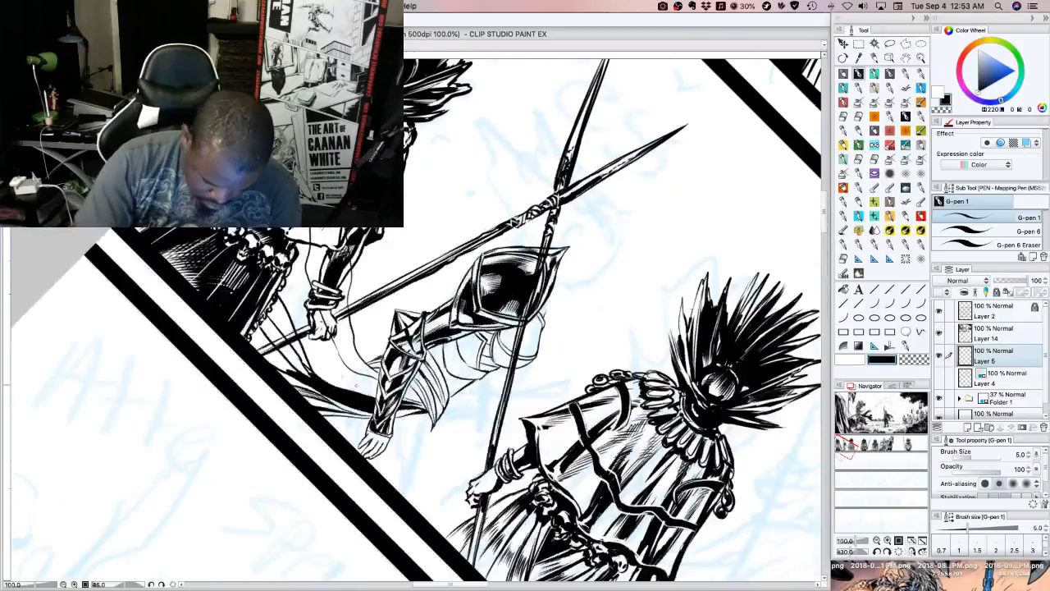
mouse_move(292, 330)
left_mouse_down()
mouse_move(301, 353)
mouse_move(277, 321)
mouse_move(294, 334)
left_mouse_up()
mouse_move(283, 297)
left_mouse_down()
mouse_move(278, 320)
mouse_move(273, 312)
left_mouse_up()
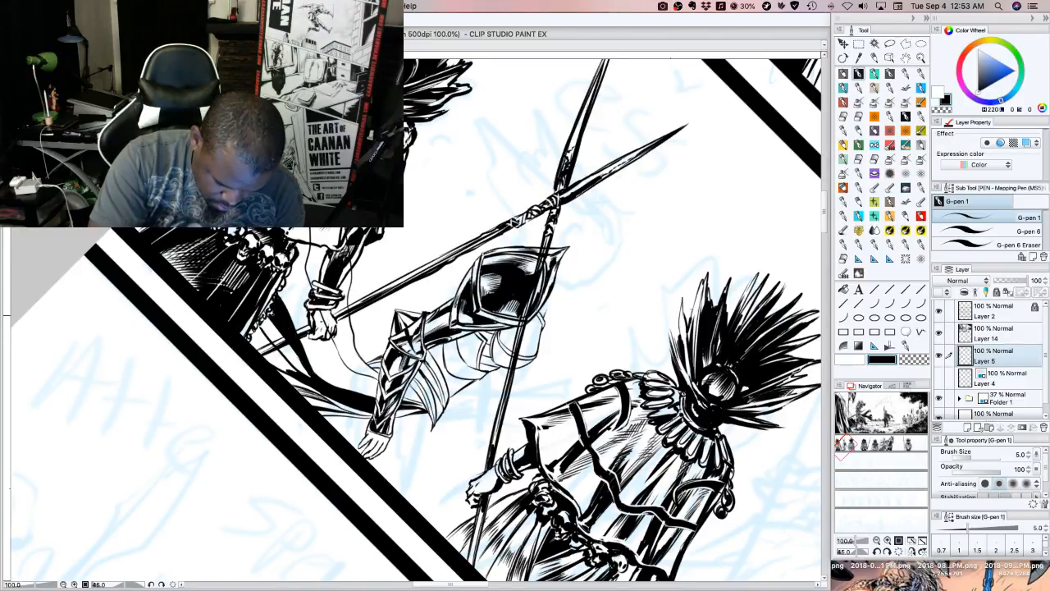
mouse_move(277, 351)
left_mouse_down()
mouse_move(297, 372)
mouse_move(264, 354)
mouse_move(256, 344)
mouse_move(267, 339)
left_mouse_up()
left_click_drag(257, 325, 262, 335)
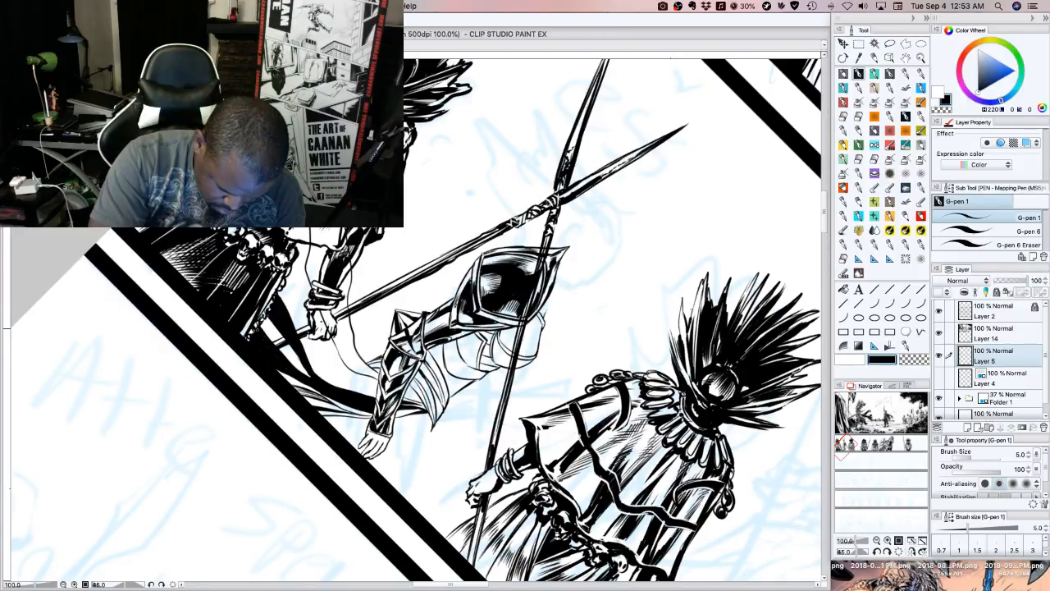
Ink a fold line from the armoured forearm toward the left guard's hand and darken the cloth at the panel border
key("asciicircum")
key("asciicircum")
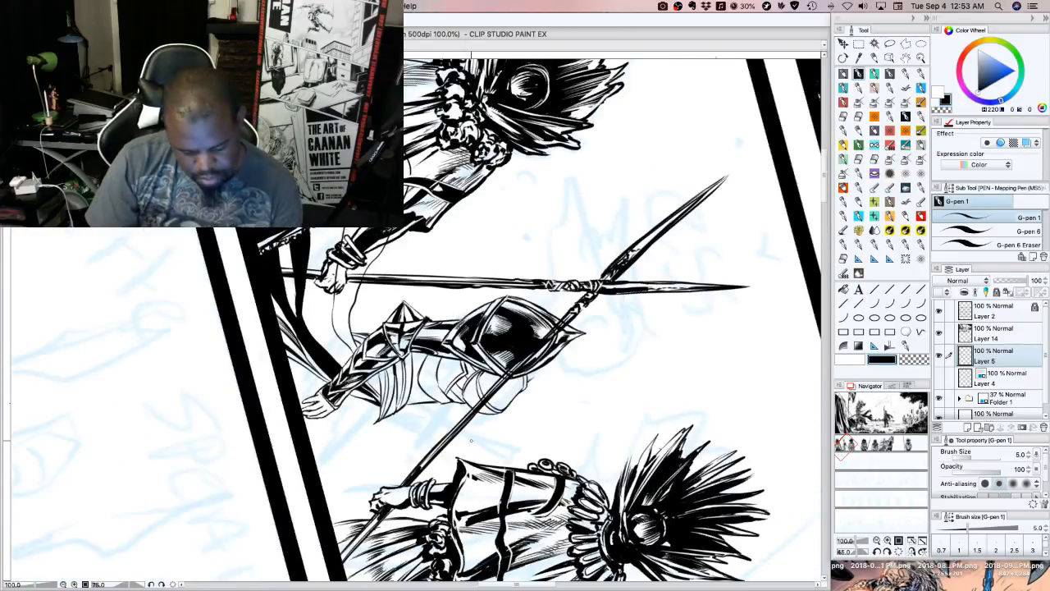
key("minus")
key("minus")
key("minus")
key("minus")
key("minus")
key("minus")
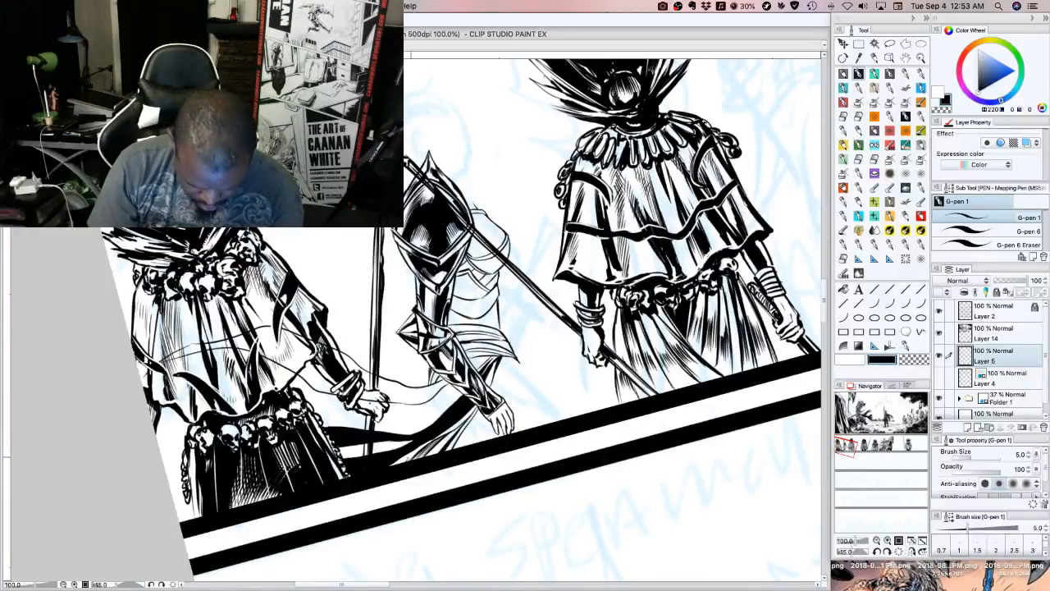
left_click_drag(417, 452, 397, 464)
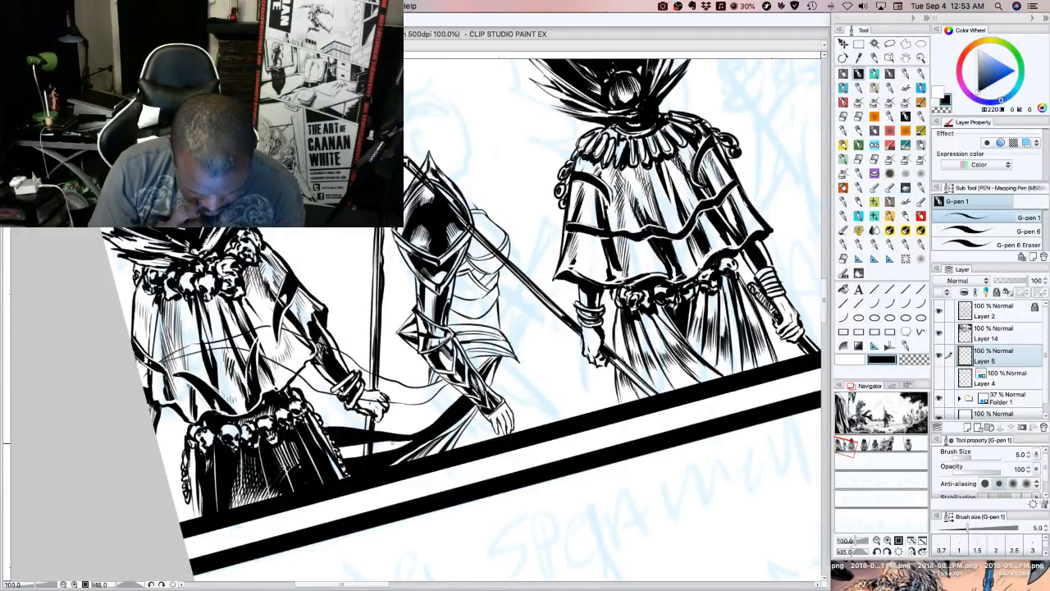
left_click_drag(457, 393, 392, 424)
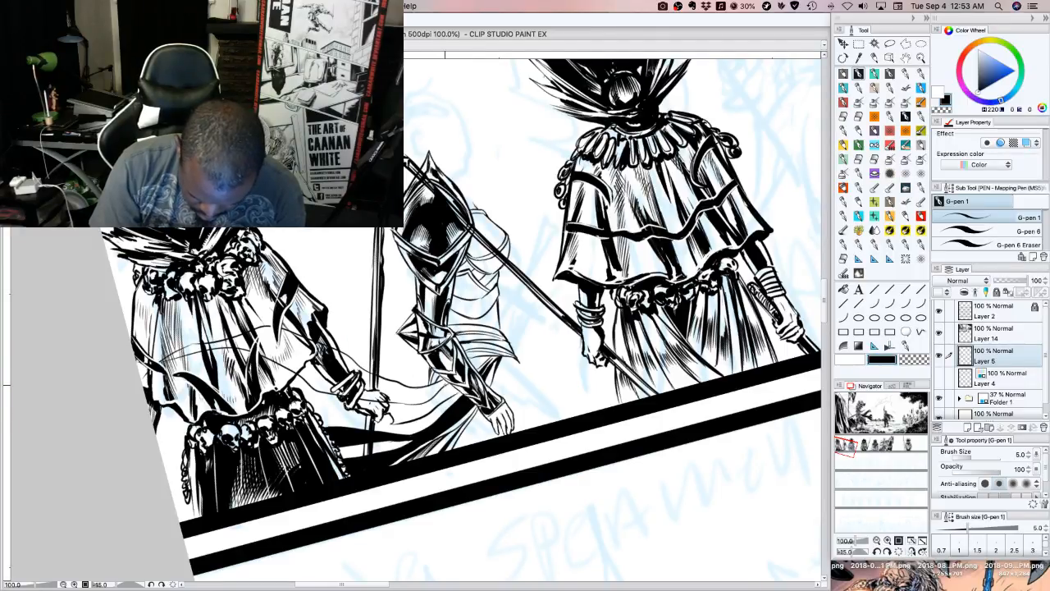
mouse_move(457, 390)
left_mouse_down()
mouse_move(425, 407)
mouse_move(455, 383)
left_mouse_up()
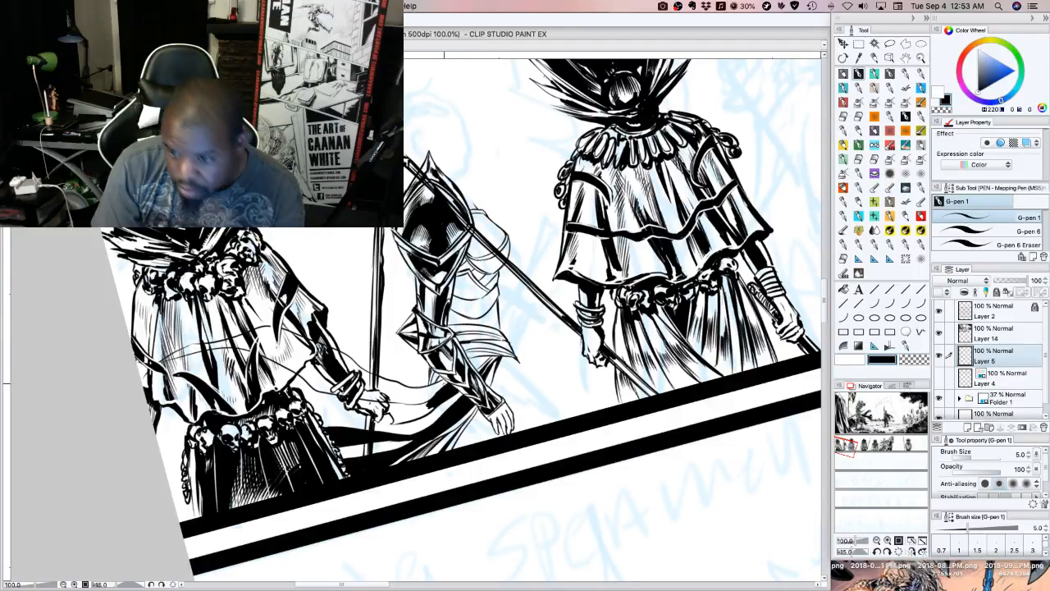
Shade the sash beside the left guard's hand and fill the cloth between his skull belt and forearm with black
key("asciicircum")
key("asciicircum")
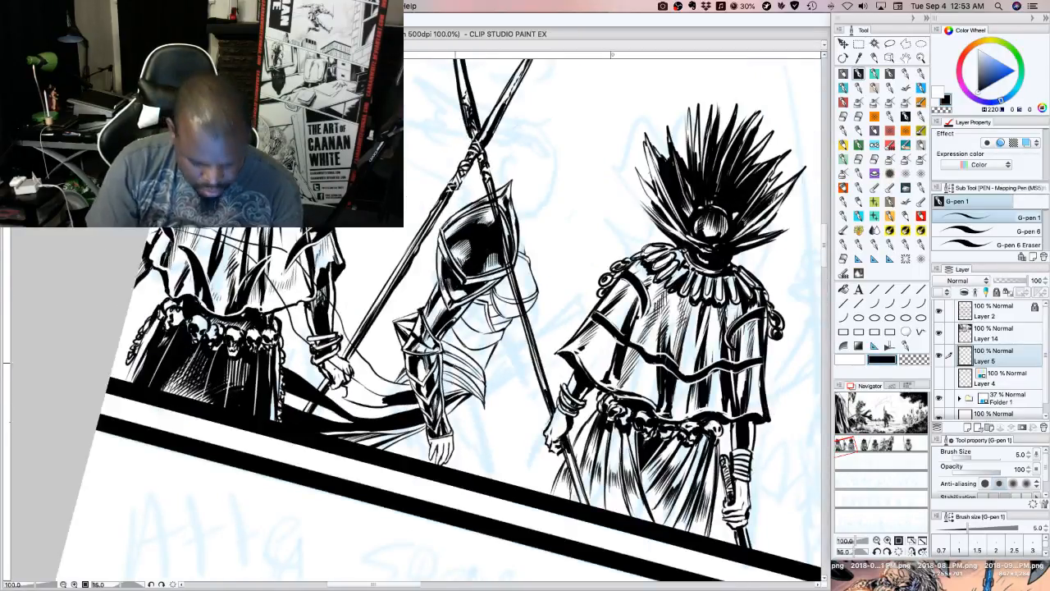
left_click_drag(379, 395, 386, 399)
mouse_move(366, 392)
left_mouse_down()
mouse_move(389, 405)
mouse_move(346, 397)
mouse_move(379, 397)
left_mouse_up()
mouse_move(323, 375)
left_mouse_down()
mouse_move(290, 353)
mouse_move(288, 321)
mouse_move(312, 367)
mouse_move(295, 358)
mouse_move(290, 326)
left_mouse_up()
left_click_drag(299, 363, 279, 335)
left_click_drag(290, 346, 281, 310)
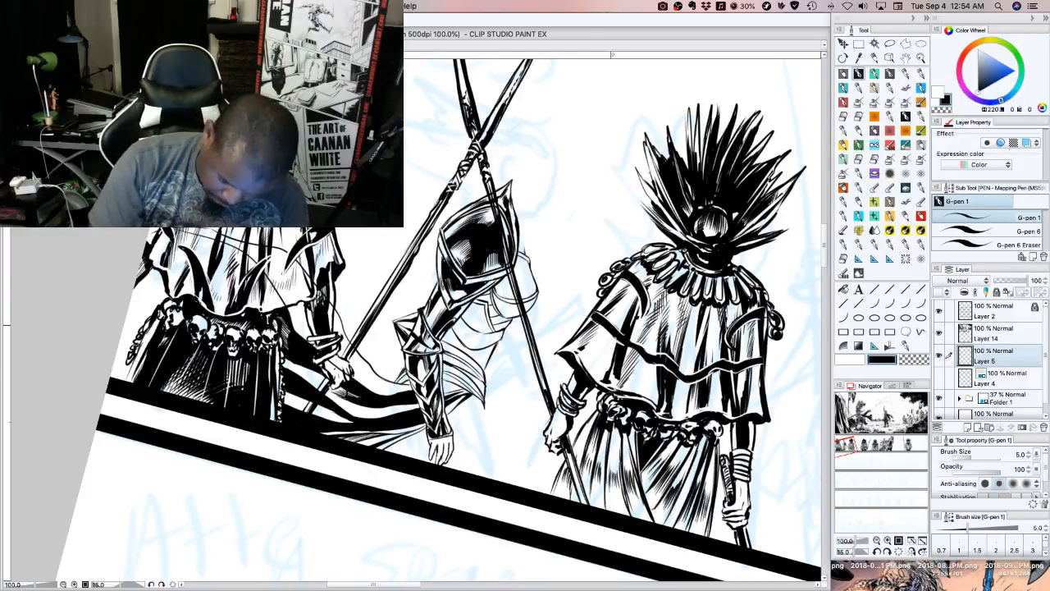
Ink fold lines on the thigh cloth beside the armoured figure's near hand and darken the sash corner at the hip
key("minus")
key("minus")
key("minus")
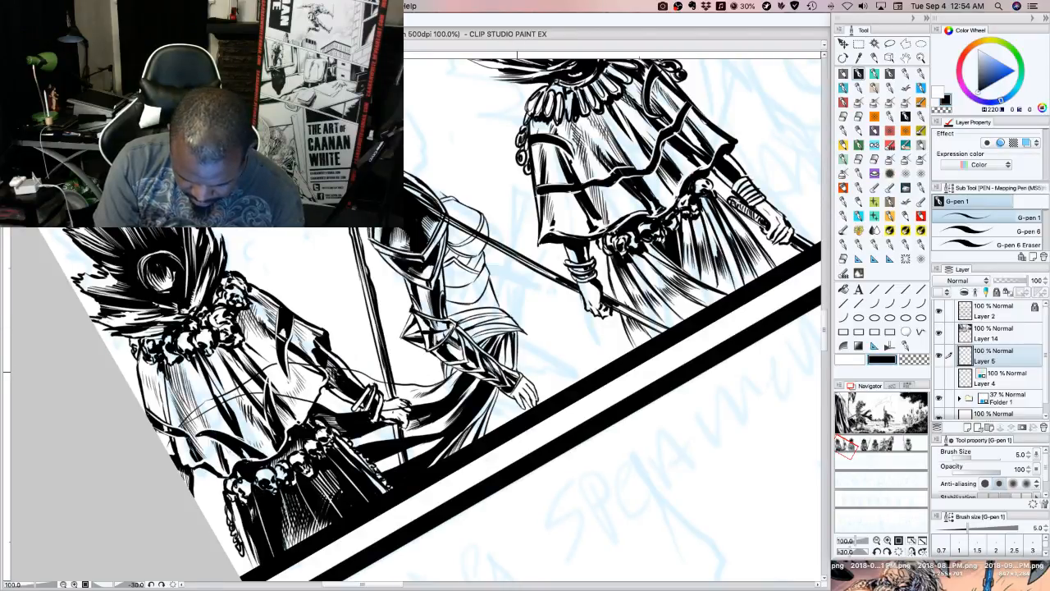
mouse_move(511, 402)
left_mouse_down()
mouse_move(515, 421)
mouse_move(497, 426)
mouse_move(507, 403)
mouse_move(493, 430)
left_mouse_up()
mouse_move(501, 406)
left_mouse_down()
mouse_move(493, 430)
mouse_move(498, 410)
left_mouse_up()
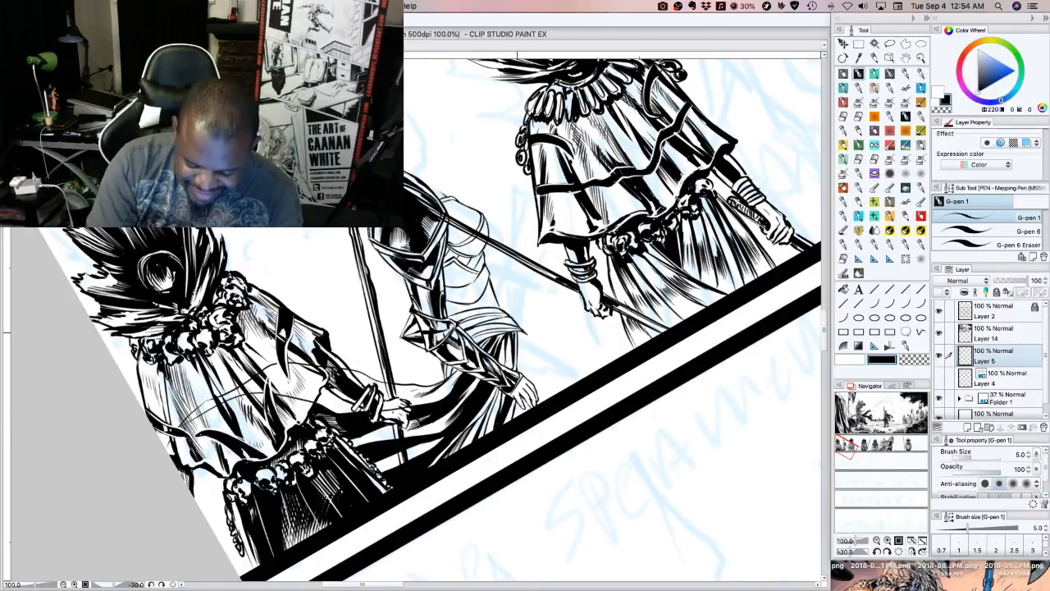
left_click_drag(517, 329, 513, 348)
left_click_drag(518, 330, 513, 361)
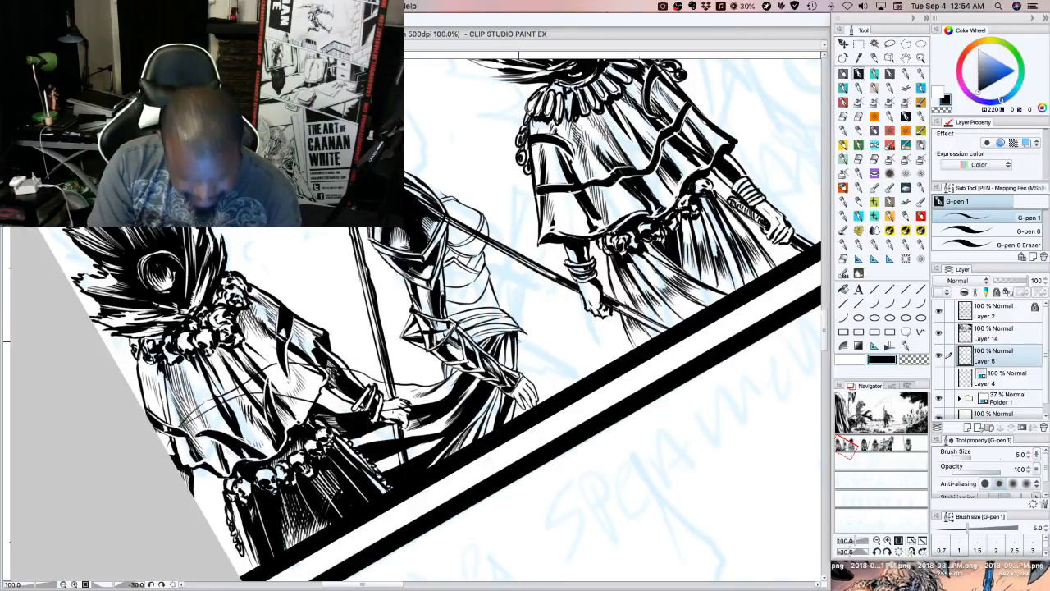
Draw the far edge and long vertical folds of the armoured figure's skirt from the hip down to the panel border
key("^")
key("^")
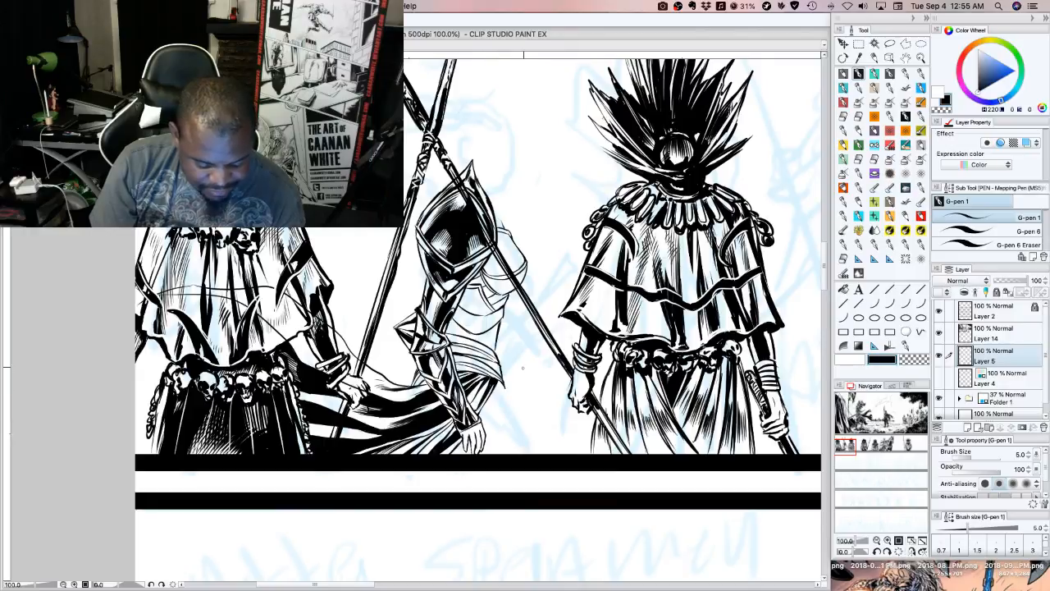
left_click_drag(502, 386, 509, 455)
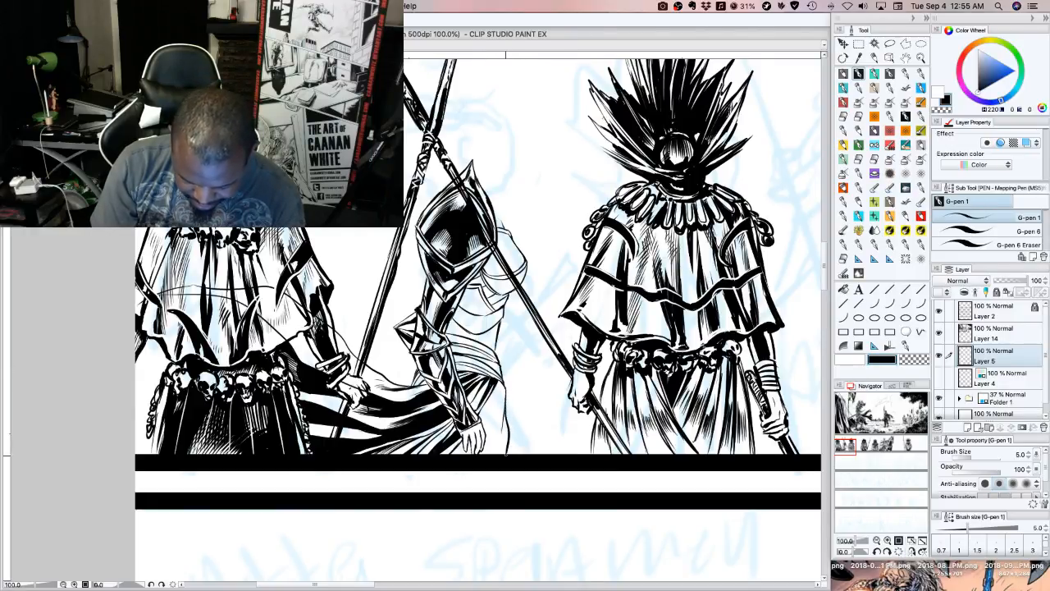
mouse_move(505, 390)
left_mouse_down()
mouse_move(520, 442)
mouse_move(535, 453)
left_mouse_up()
mouse_move(504, 412)
left_mouse_down()
mouse_move(522, 453)
mouse_move(507, 455)
mouse_move(503, 414)
mouse_move(484, 433)
left_mouse_up()
left_click_drag(491, 419, 484, 429)
left_click_drag(491, 414, 487, 424)
left_click_drag(497, 403, 490, 414)
left_click_drag(500, 396, 490, 407)
left_click_drag(504, 388, 498, 411)
left_click_drag(500, 406, 489, 454)
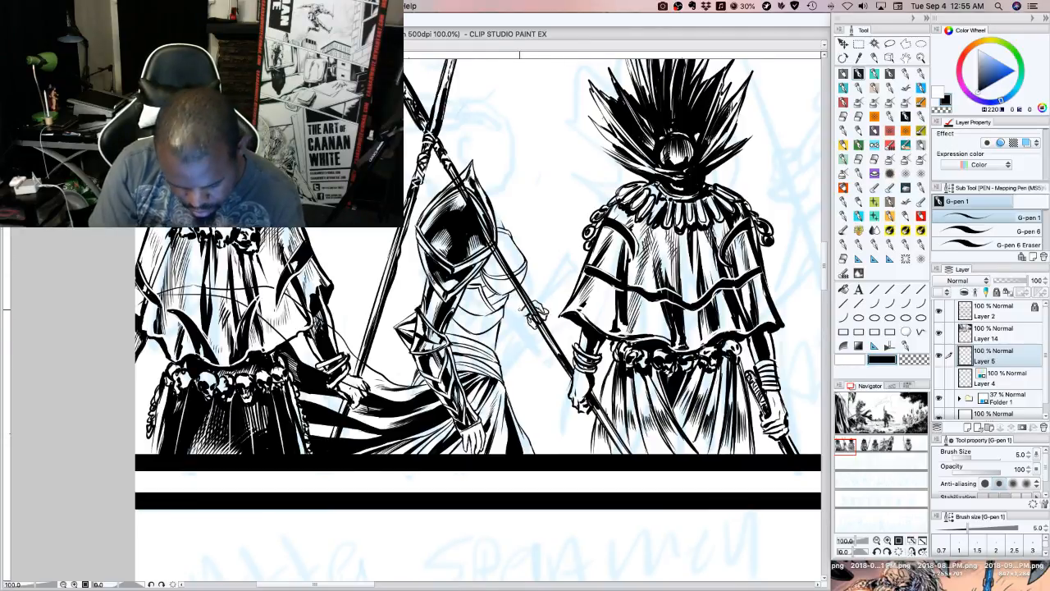
Draw the weapon's upper shaft from the far hand toward the right guard's cape with Thin Straight line, returning to G-pen 1
left_click(875, 290)
left_click_drag(550, 306, 568, 271)
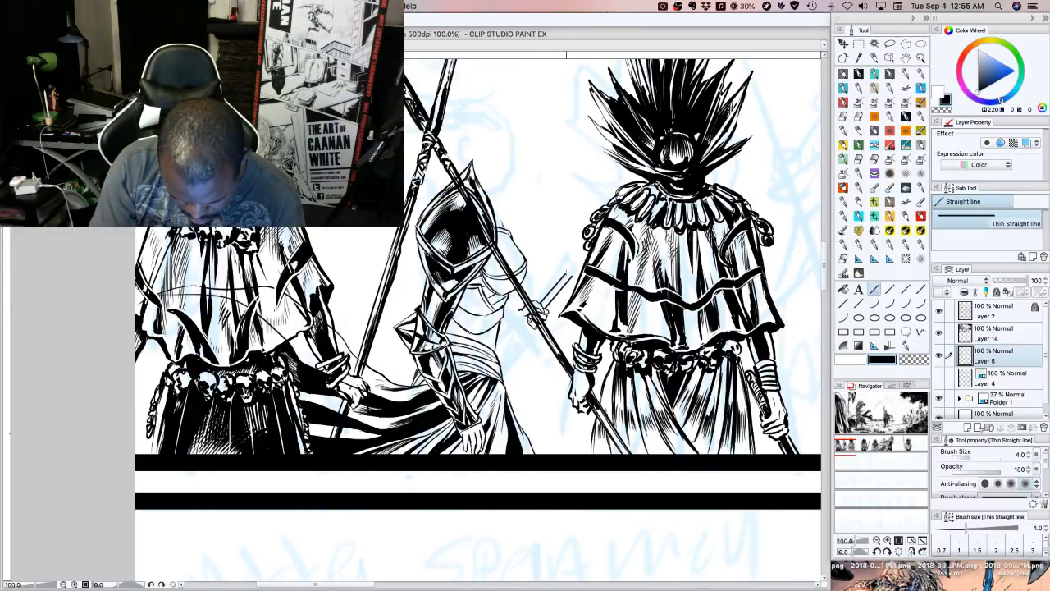
left_click(858, 74)
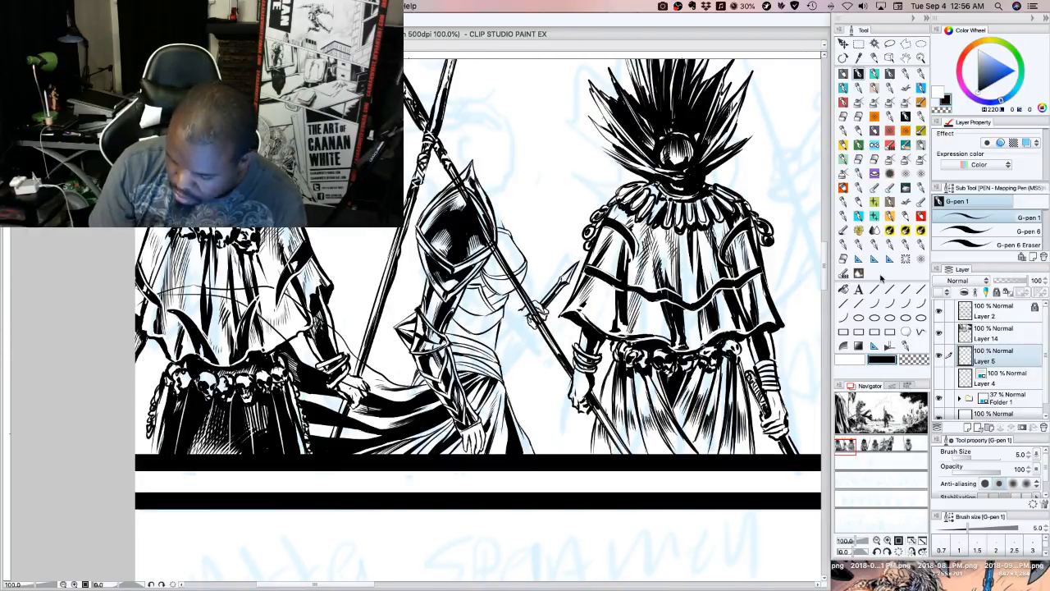
key("u")
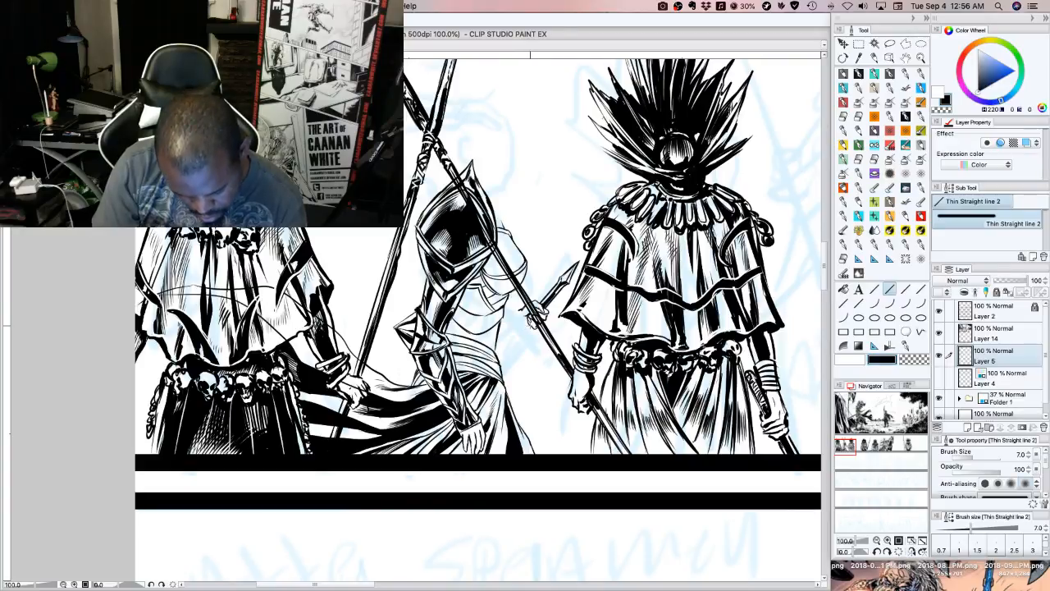
left_click_drag(531, 324, 502, 358)
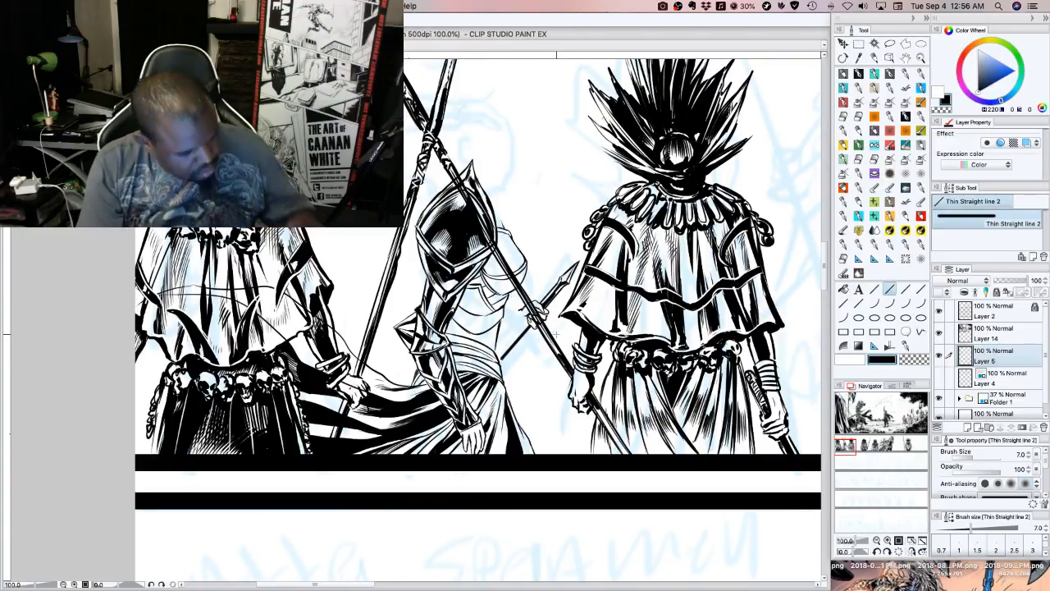
key("super+z")
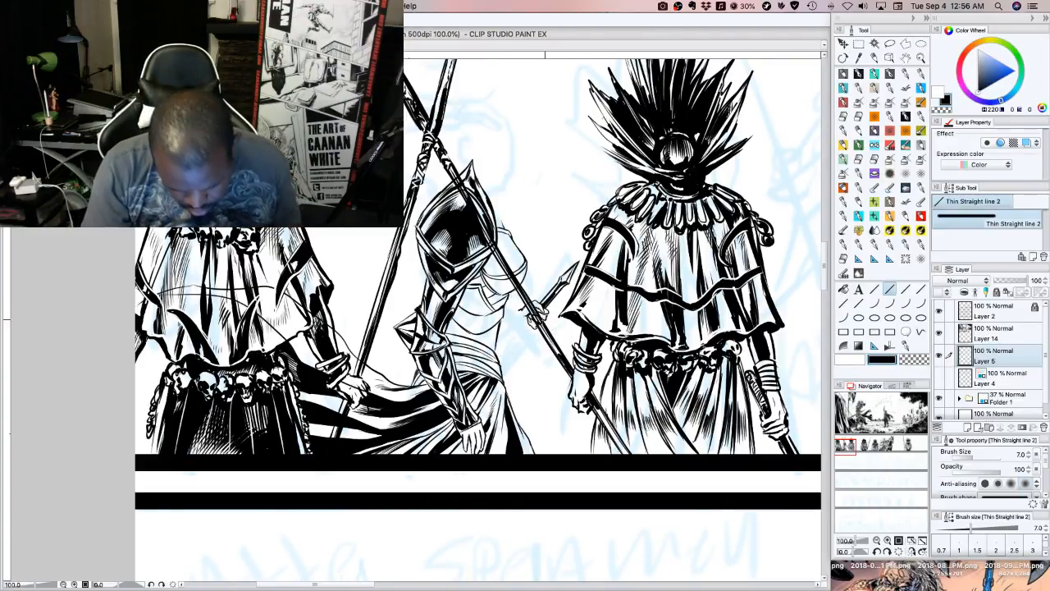
Continue the weapon's shaft from below the far hand to the waist with Thin Straight line, switching back to G-pen 1
left_click(874, 289)
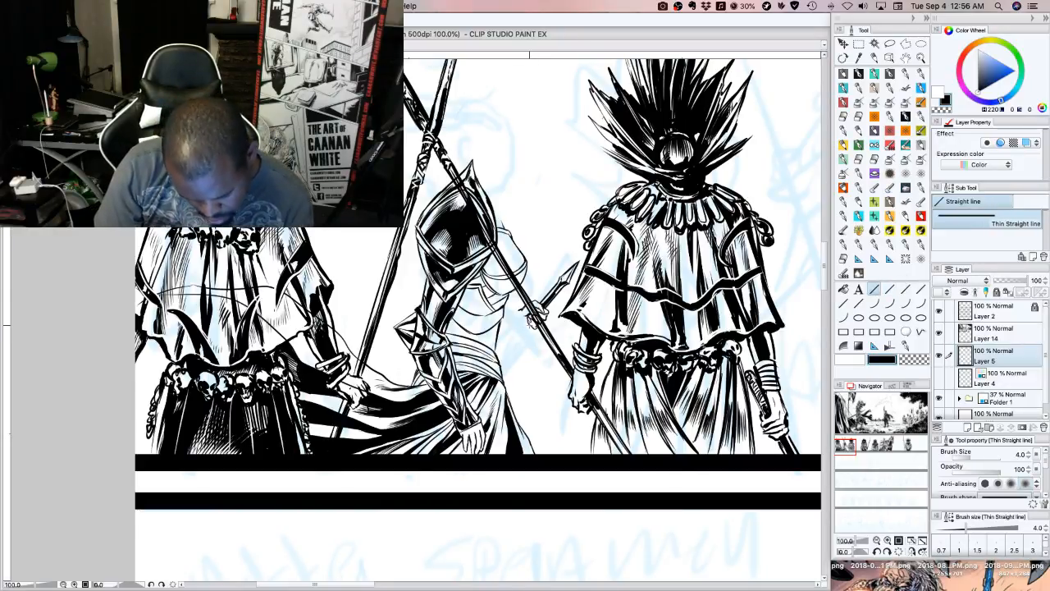
left_click_drag(530, 326, 503, 347)
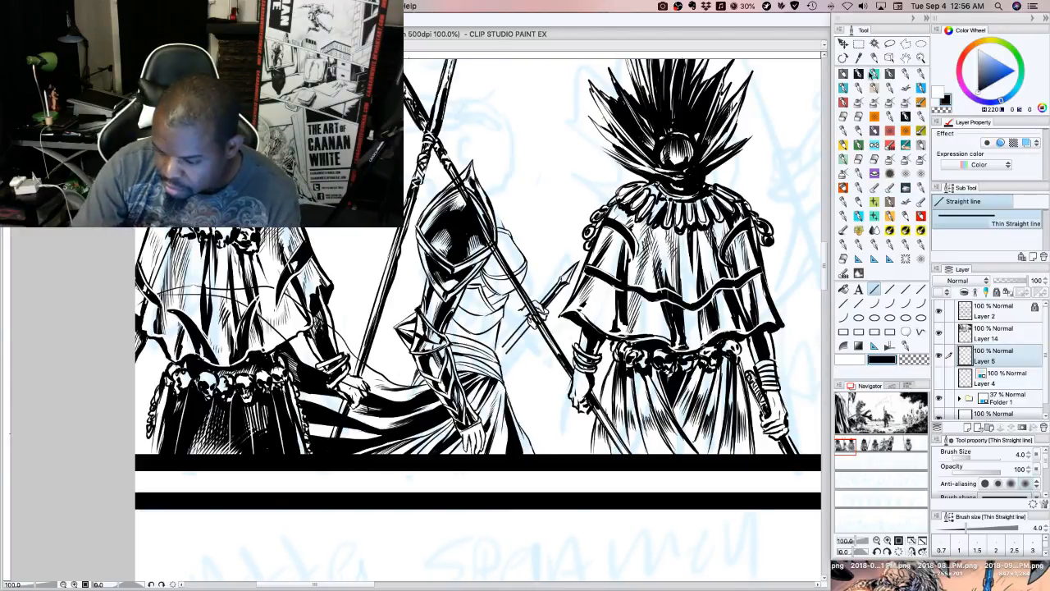
left_click(860, 74)
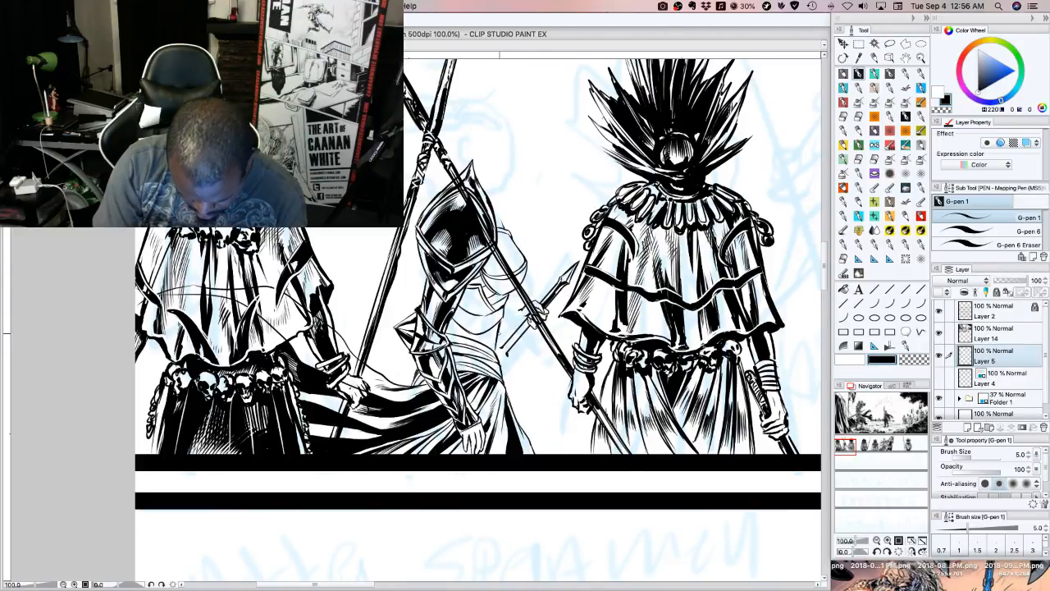
Draw a second straight shaft slanting from the waist toward the right guard's hand, and outline its pointed tip with G-pen 1
left_click(874, 291)
left_click_drag(506, 355, 541, 390)
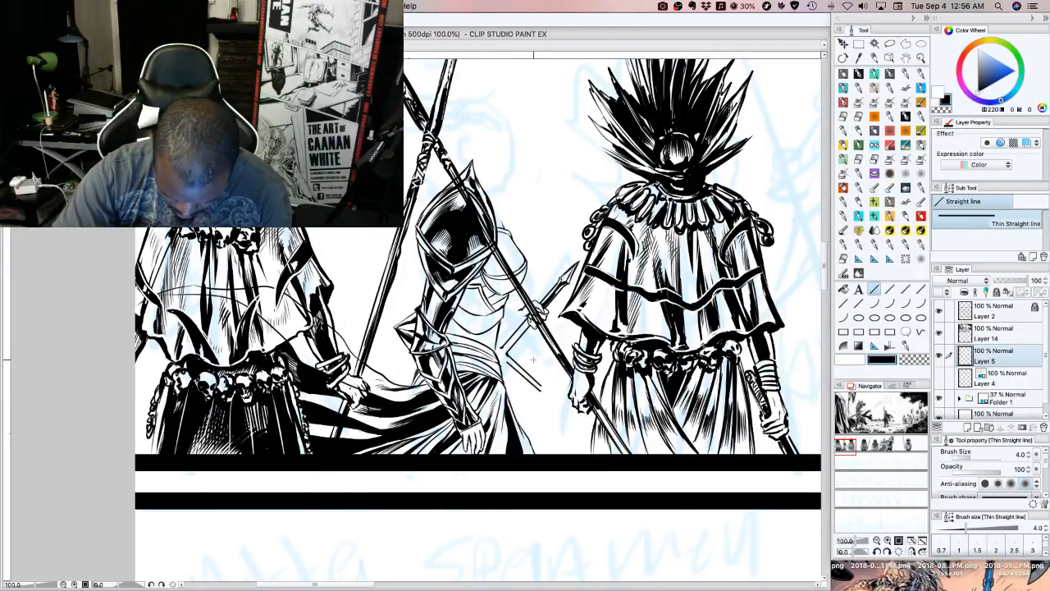
left_click(859, 74)
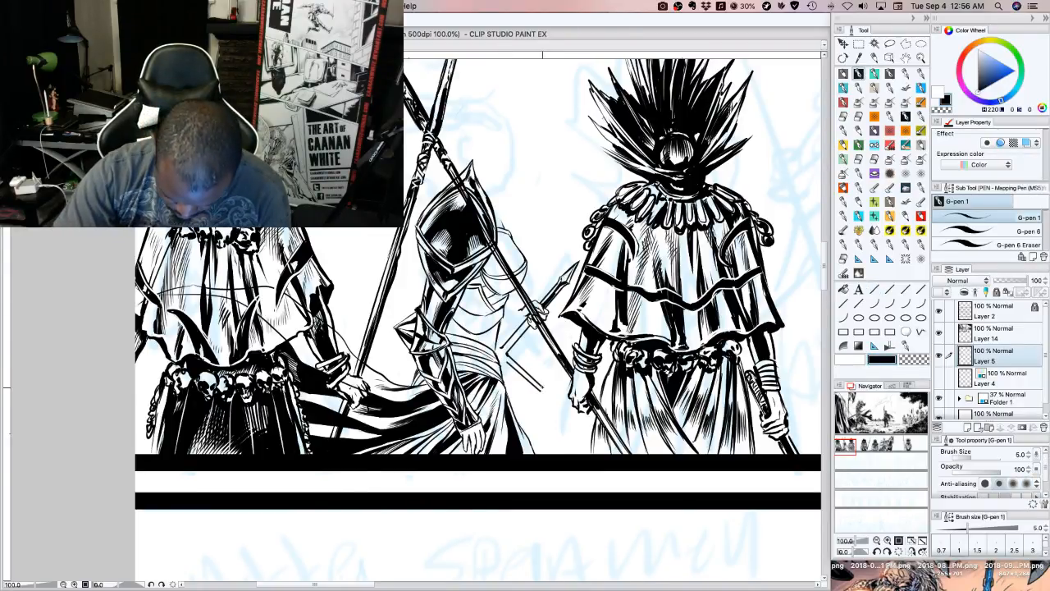
left_click_drag(541, 394, 560, 410)
left_click_drag(542, 396, 564, 415)
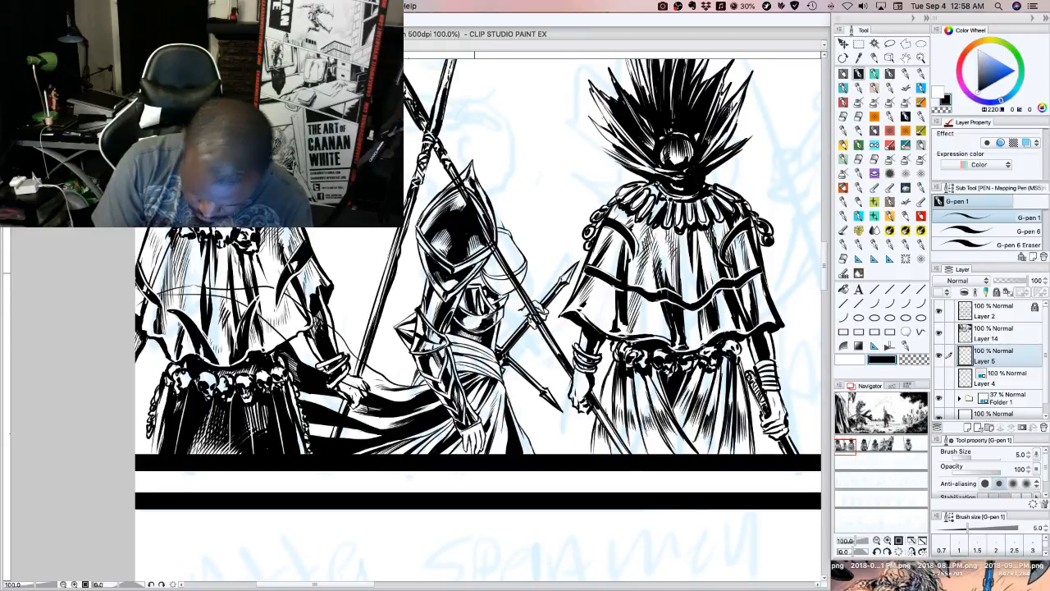
Outline the armoured figure's far shoulder guard in black with G-pen 1, continuing its edge down toward the upper arm
key("x")
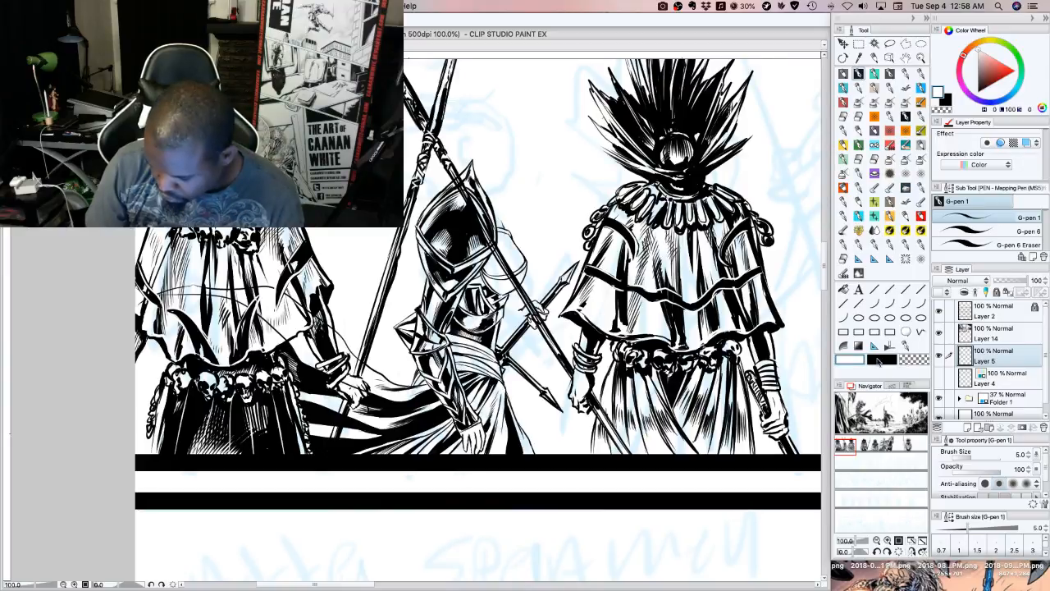
left_click(880, 361)
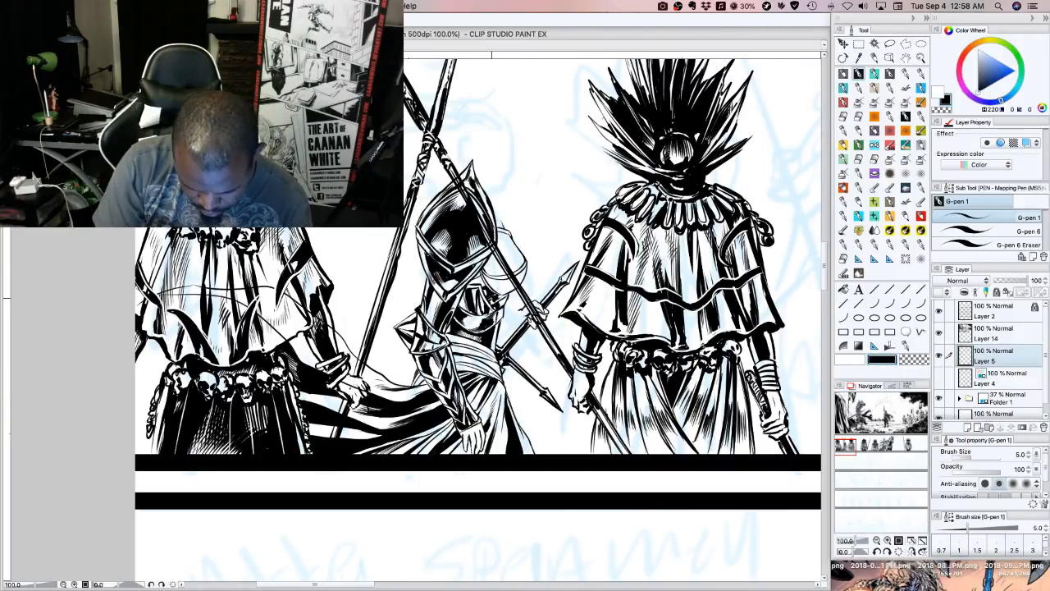
left_click(854, 360)
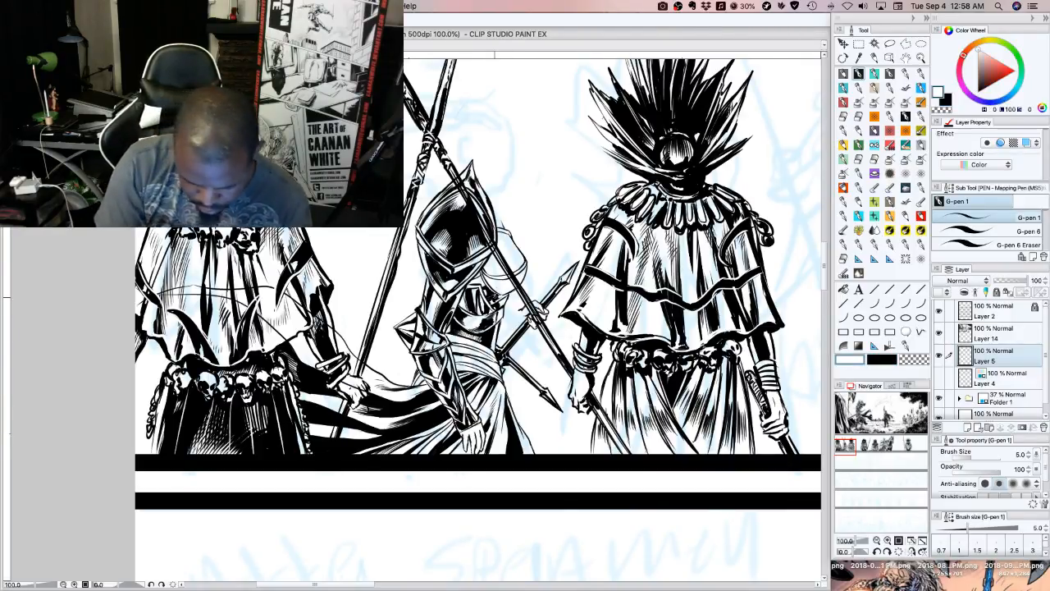
left_click(880, 362)
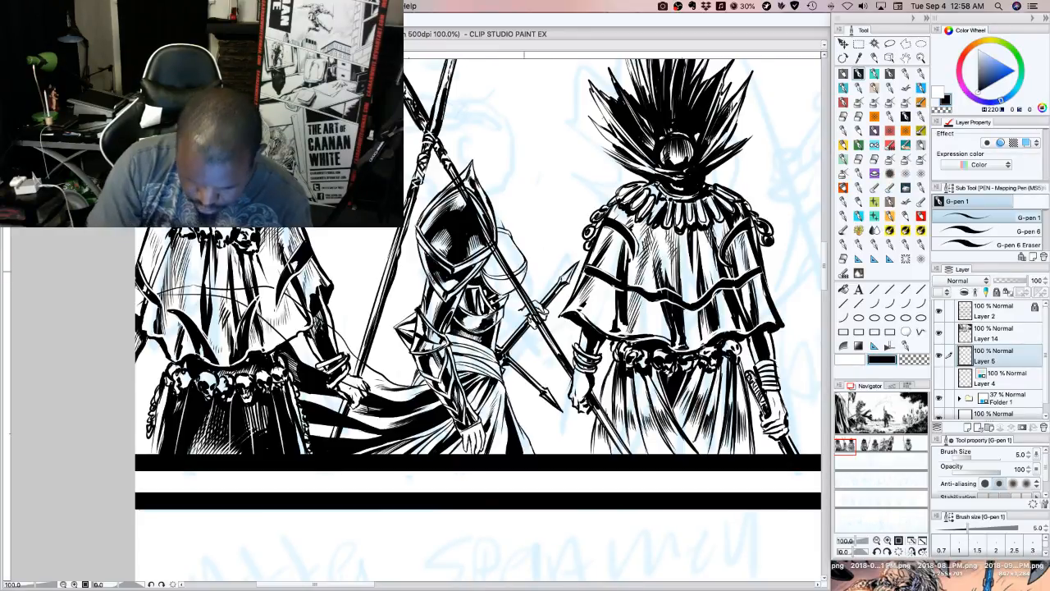
left_click(916, 362)
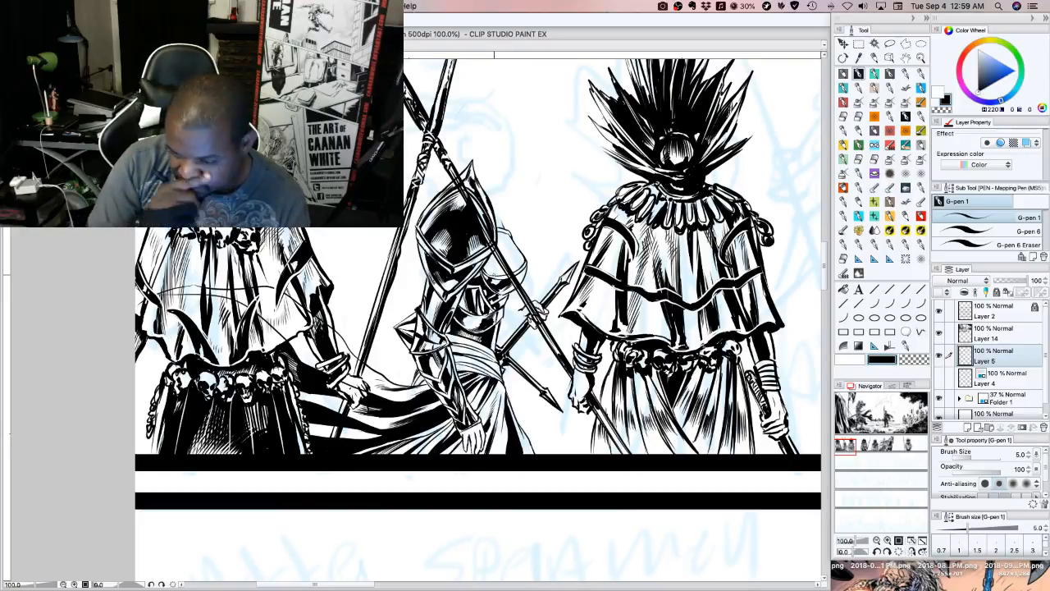
left_click_drag(519, 267, 504, 235)
mouse_move(513, 259)
left_mouse_down()
mouse_move(499, 230)
mouse_move(524, 263)
left_mouse_up()
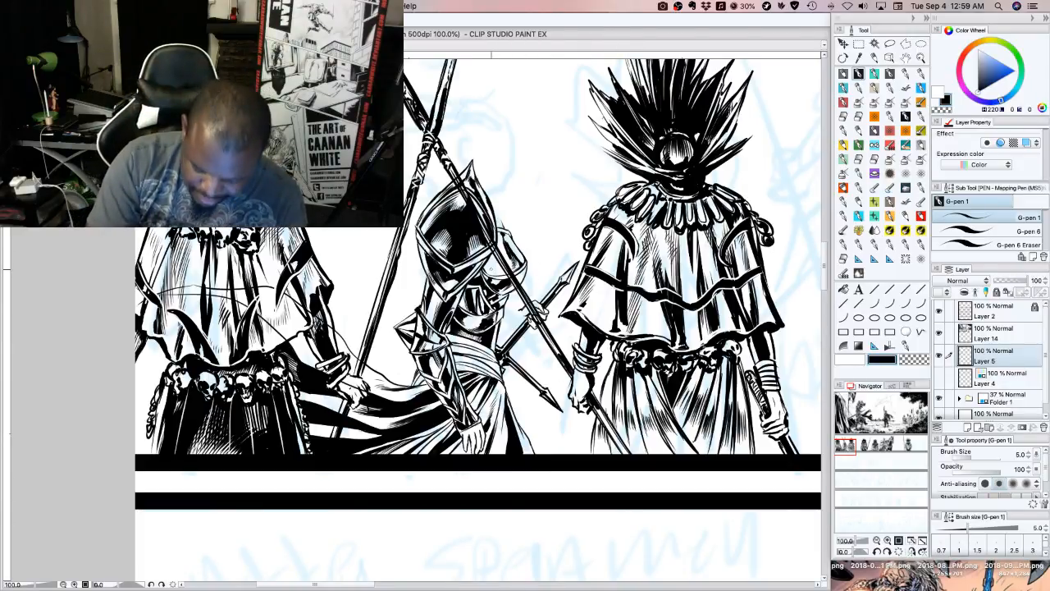
Add black shading along the inner edge and upper curve of the armoured figure's far shoulder guard
left_click_drag(491, 269, 498, 275)
left_click_drag(492, 256, 497, 269)
left_click_drag(492, 254, 497, 266)
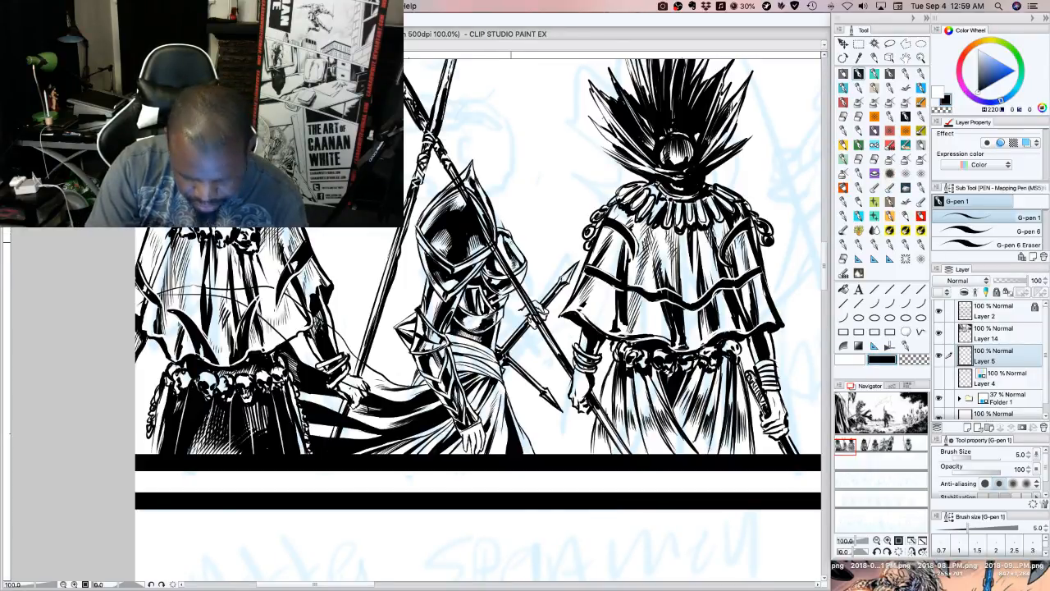
left_click_drag(507, 235, 518, 249)
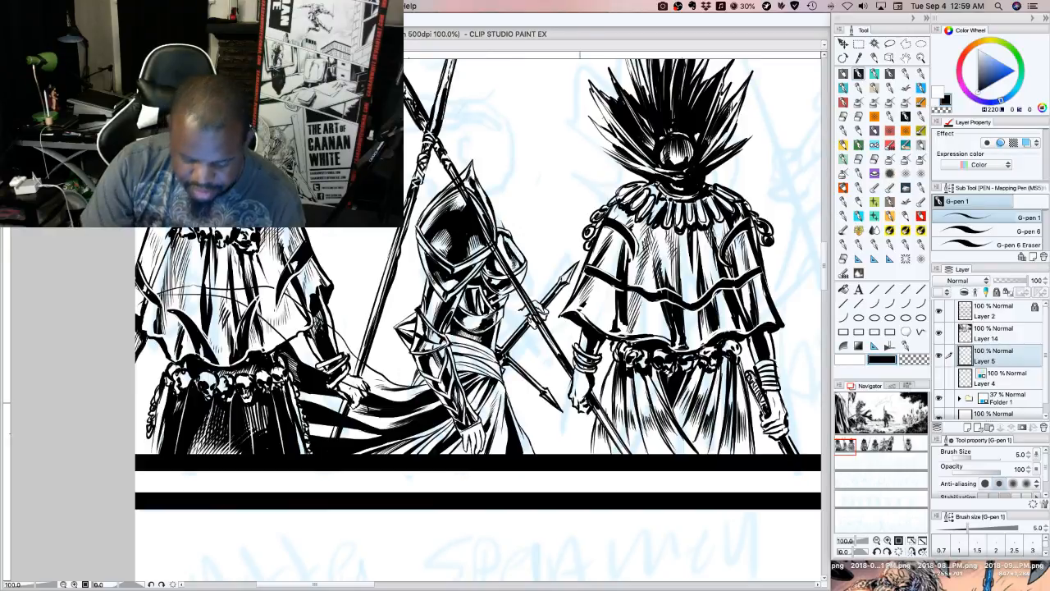
Hatch shadows across the armoured figure's midriff below the chest plate, switching briefly to white before returning to black
left_click_drag(479, 316, 489, 321)
mouse_move(474, 316)
left_mouse_down()
mouse_move(484, 329)
mouse_move(471, 327)
mouse_move(479, 324)
left_mouse_up()
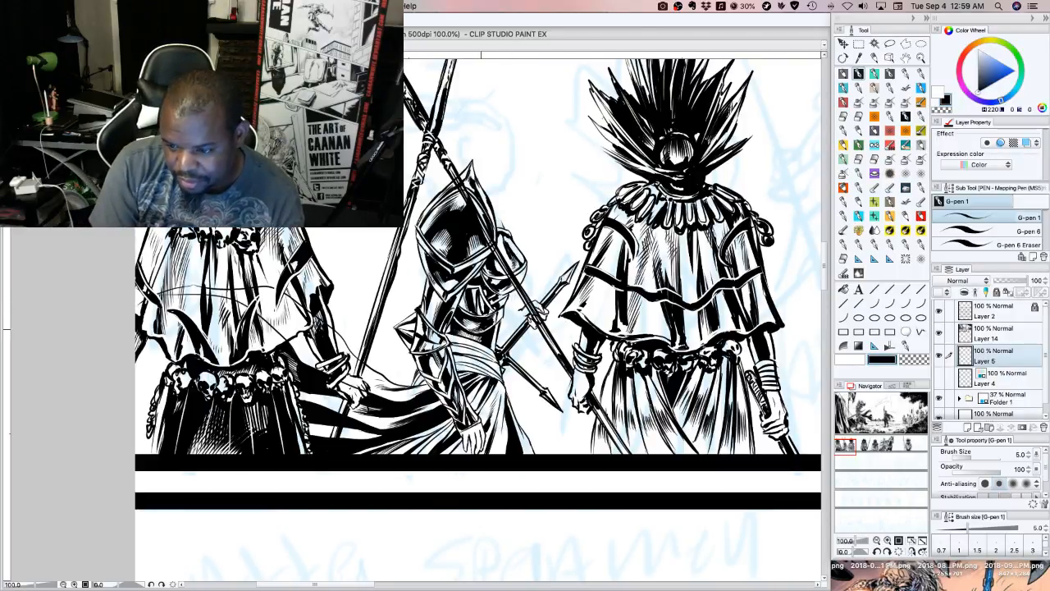
left_click_drag(480, 315, 498, 330)
left_click_drag(492, 316, 499, 324)
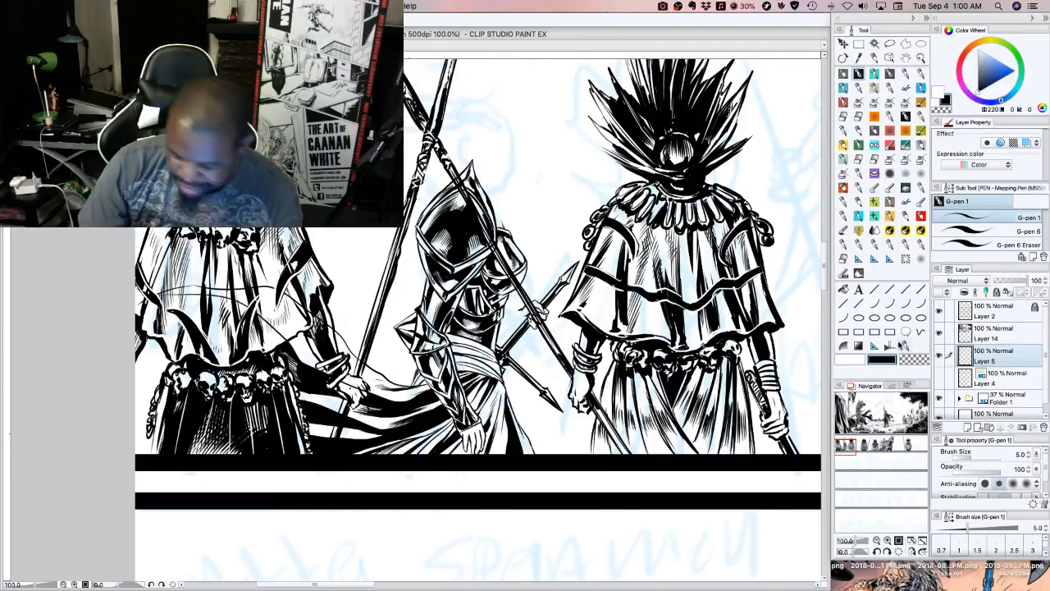
left_click(860, 361)
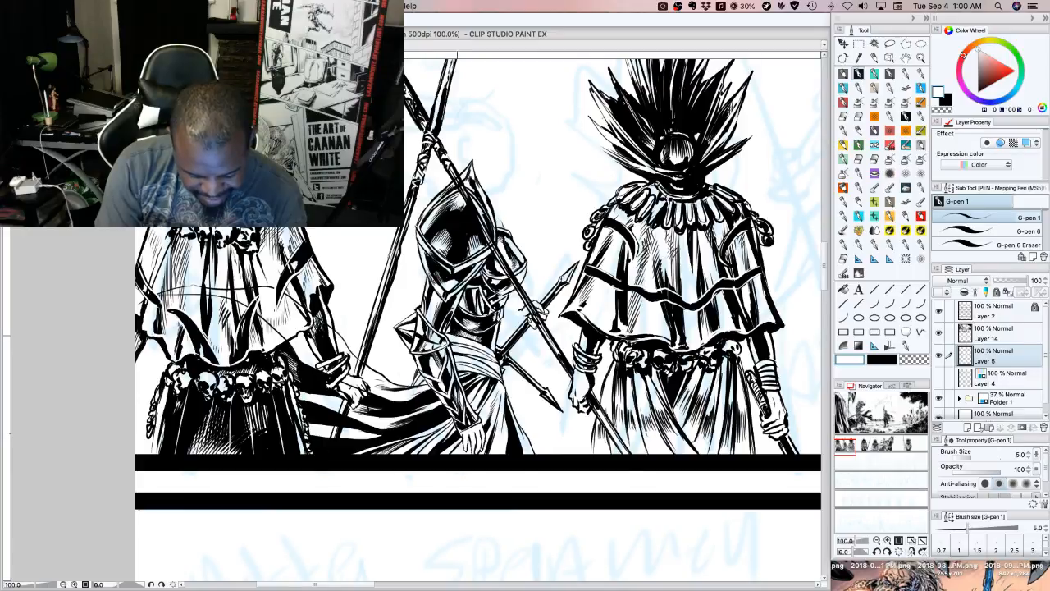
left_click(881, 362)
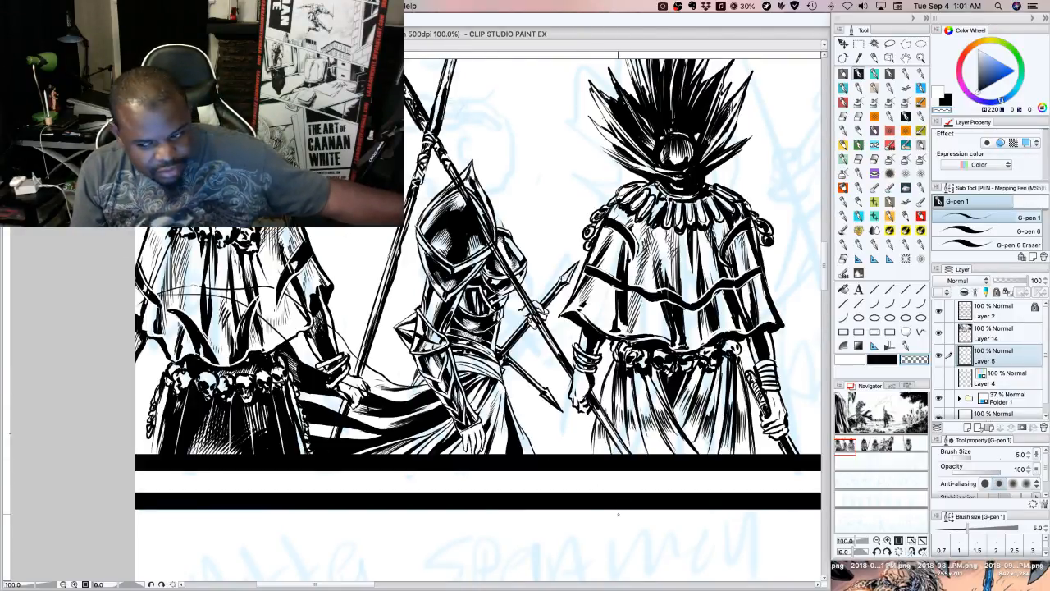
Darken the folds of the armoured figure's waist sash in black and touch up the back edge of the hood
left_click(893, 361)
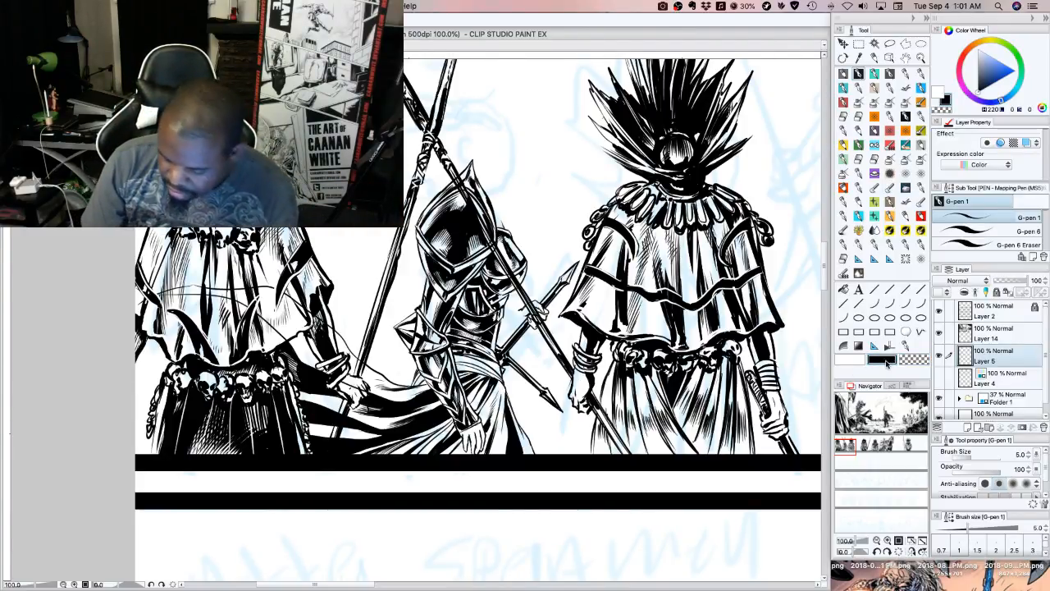
left_click(850, 358)
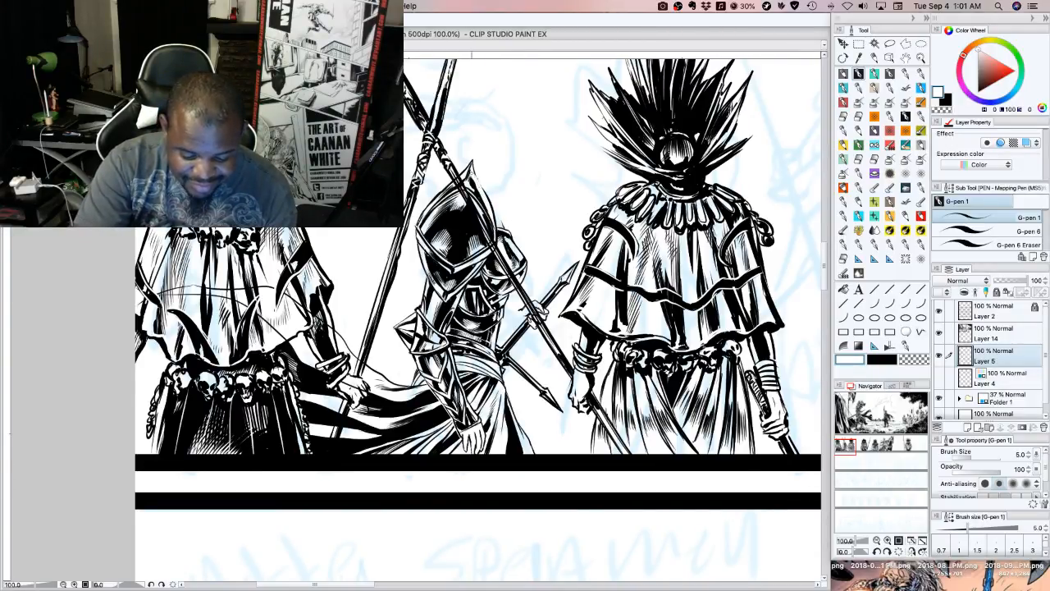
left_click(882, 360)
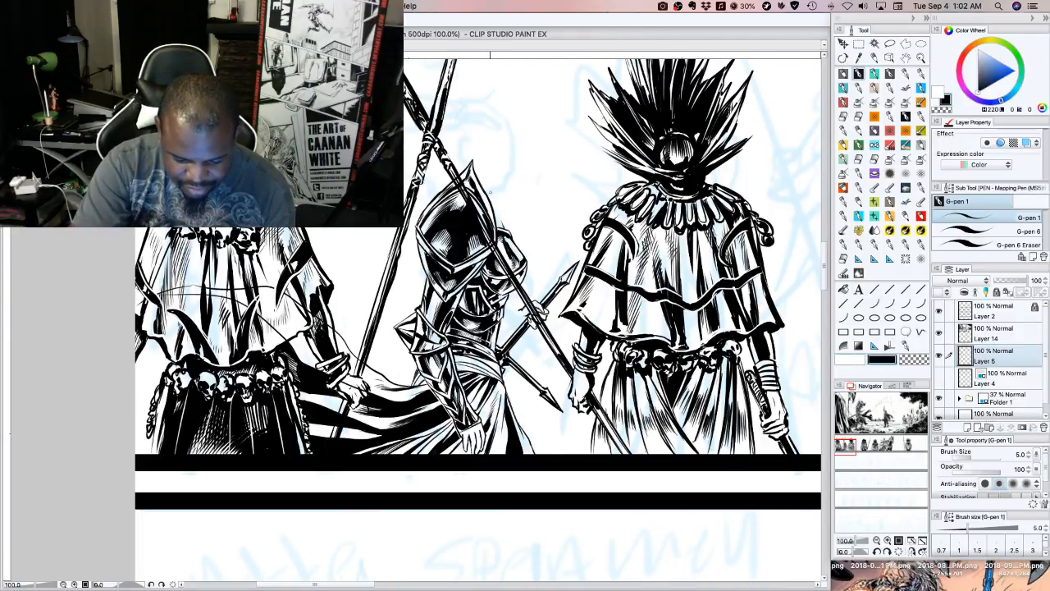
mouse_move(474, 187)
left_mouse_down()
mouse_move(487, 207)
mouse_move(471, 181)
mouse_move(478, 195)
left_mouse_up()
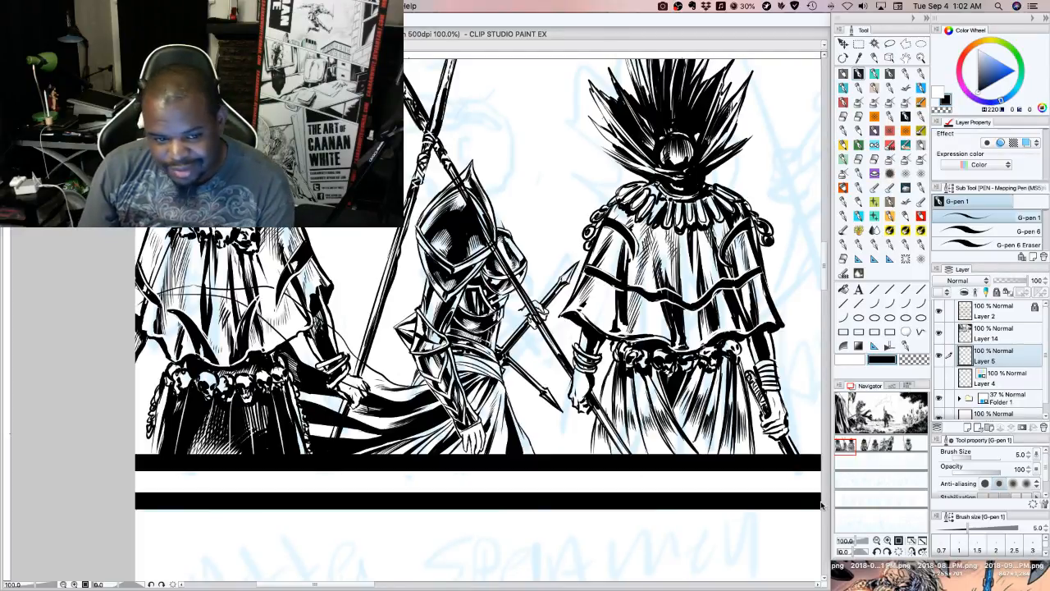
left_click(884, 358)
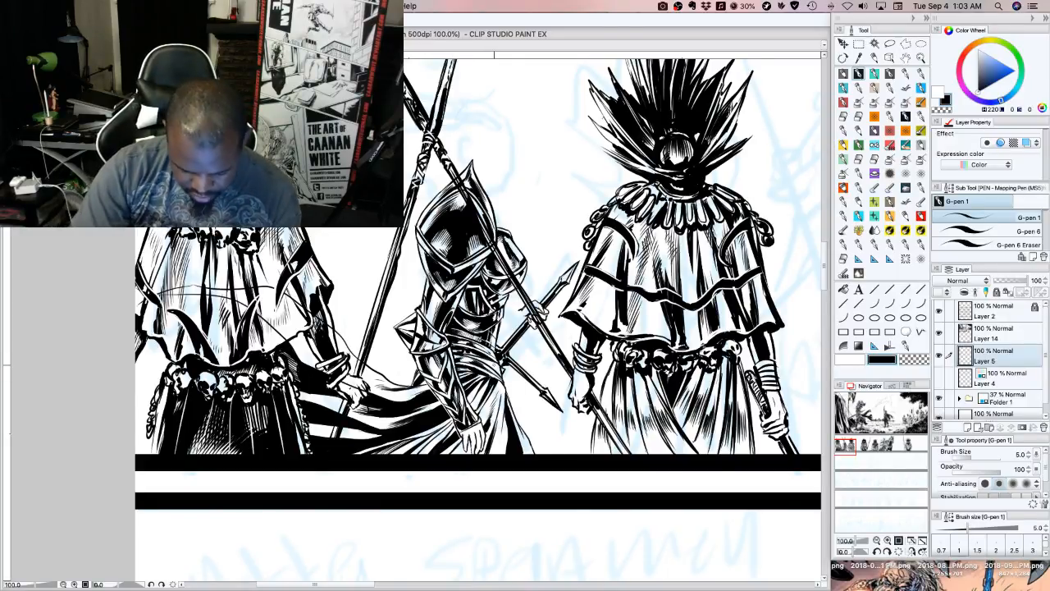
left_click_drag(484, 360, 492, 368)
left_click_drag(483, 358, 495, 364)
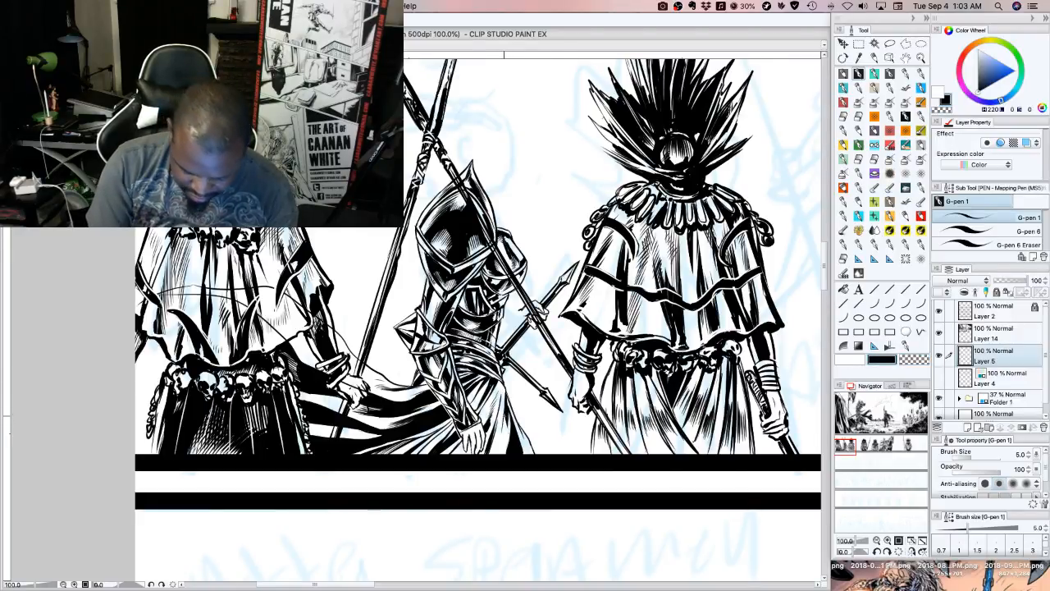
Fill black shadows into the skirt folds between the near hand and the panel border, switching to transparent and back to black
left_click_drag(507, 410, 501, 444)
left_click_drag(508, 414, 500, 447)
mouse_move(507, 421)
left_mouse_down()
mouse_move(499, 452)
mouse_move(448, 458)
mouse_move(465, 457)
left_mouse_up()
left_click_drag(471, 442, 466, 451)
mouse_move(472, 444)
left_mouse_down()
mouse_move(467, 454)
mouse_move(478, 457)
mouse_move(466, 450)
left_mouse_up()
left_click(911, 360)
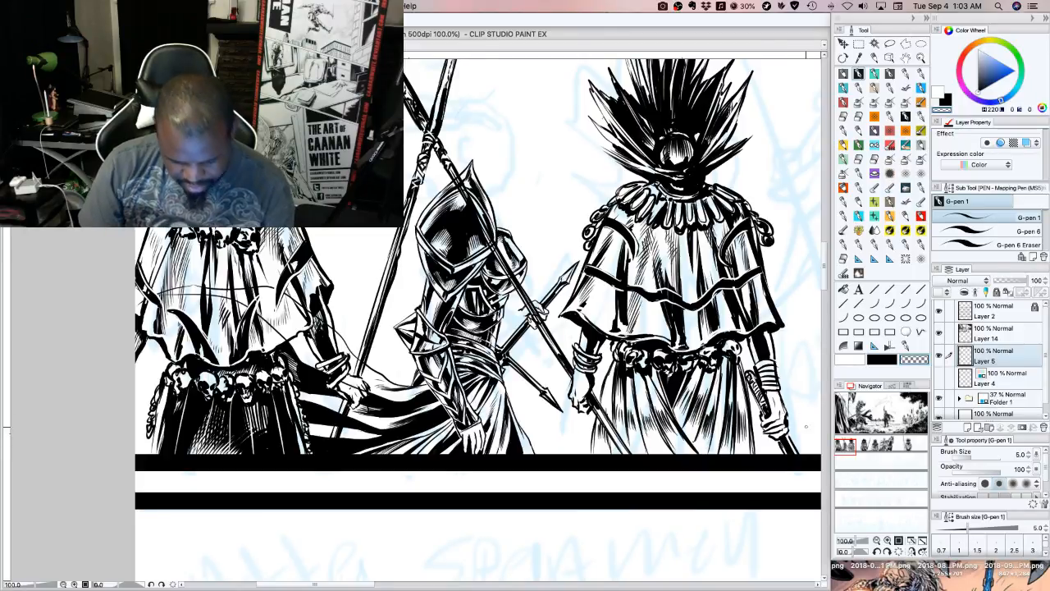
left_click(874, 359)
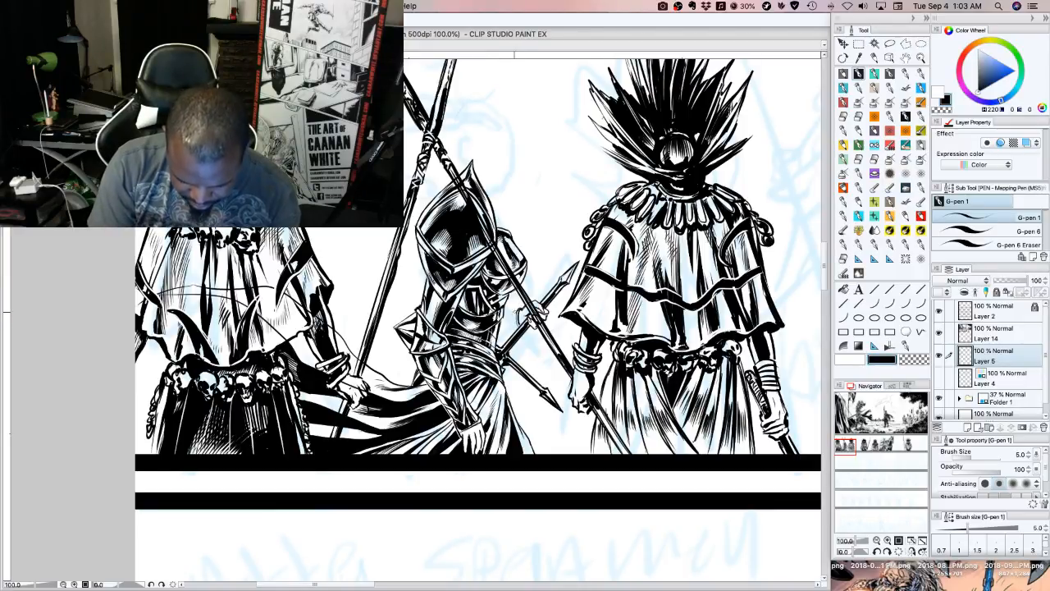
Ink the armoured figure's far forearm between the torso and the hand gripping the weapon
left_click_drag(504, 312, 518, 311)
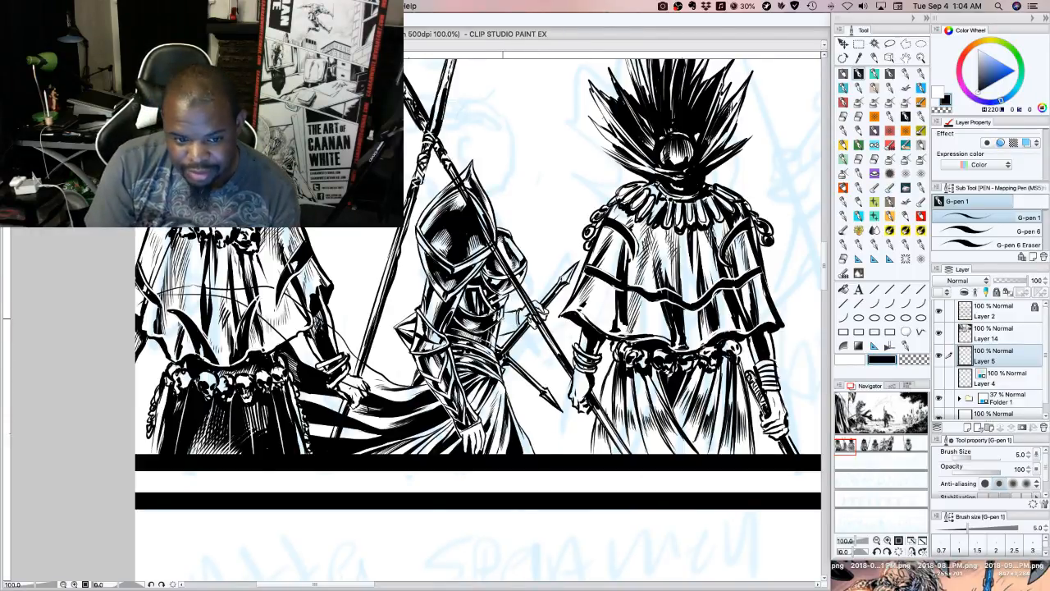
key("minus")
key("minus")
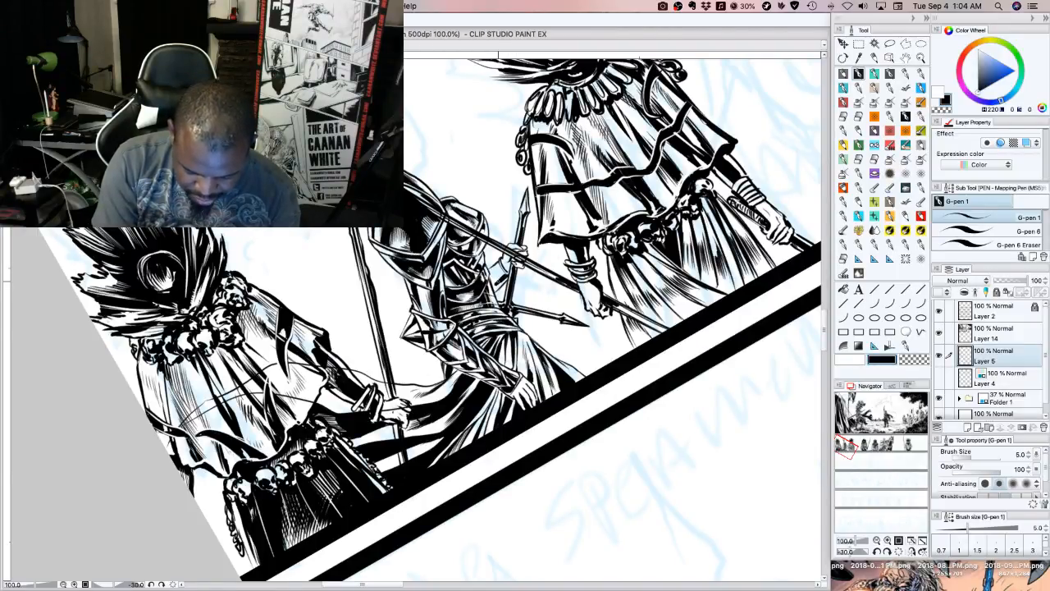
mouse_move(498, 282)
left_mouse_down()
mouse_move(494, 292)
mouse_move(500, 267)
mouse_move(508, 278)
left_mouse_up()
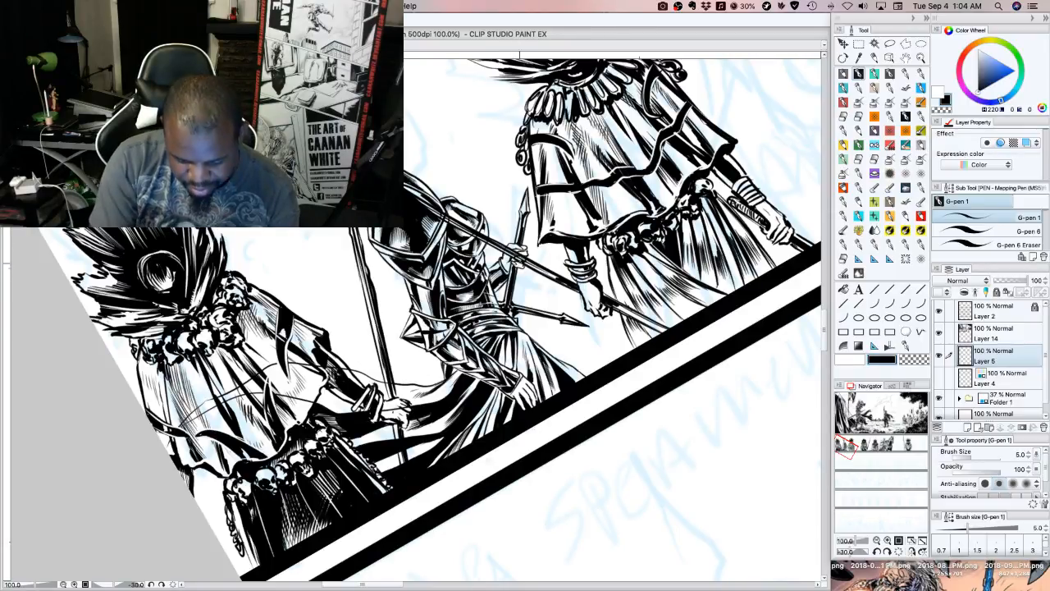
key("asciicircum")
key("asciicircum")
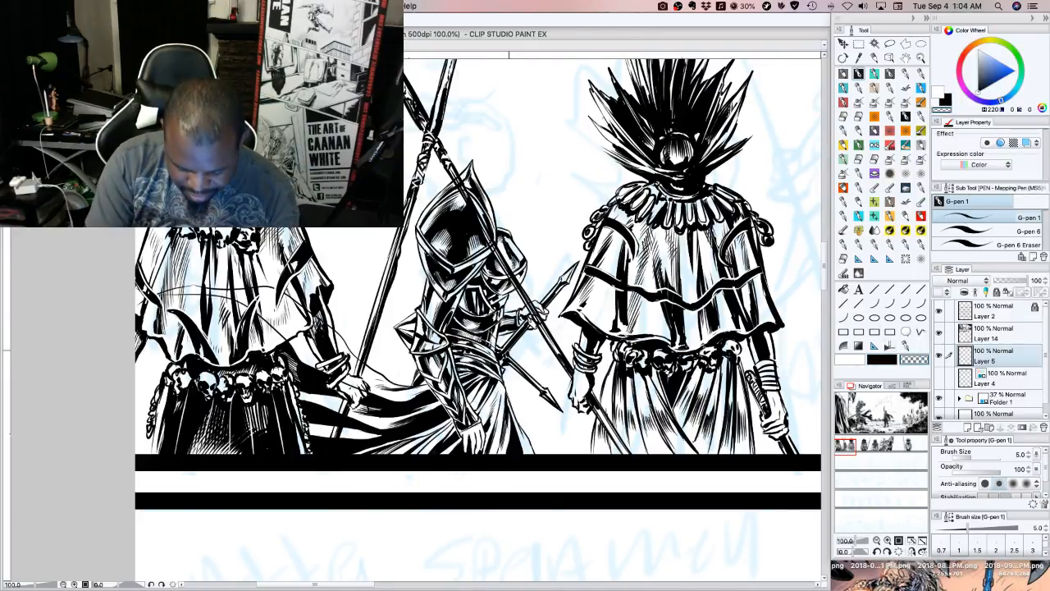
Hatch shading along the upper weapon shaft by the far hand and the lower shaft slanting out from the waist
left_click_drag(546, 306, 551, 299)
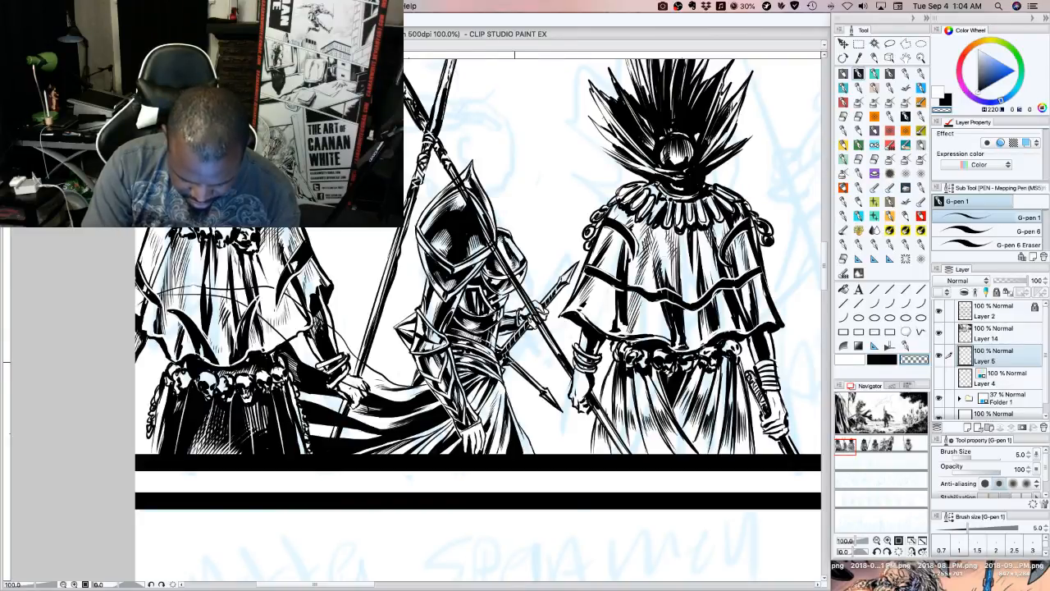
left_click_drag(514, 362, 540, 389)
left_click_drag(500, 352, 497, 350)
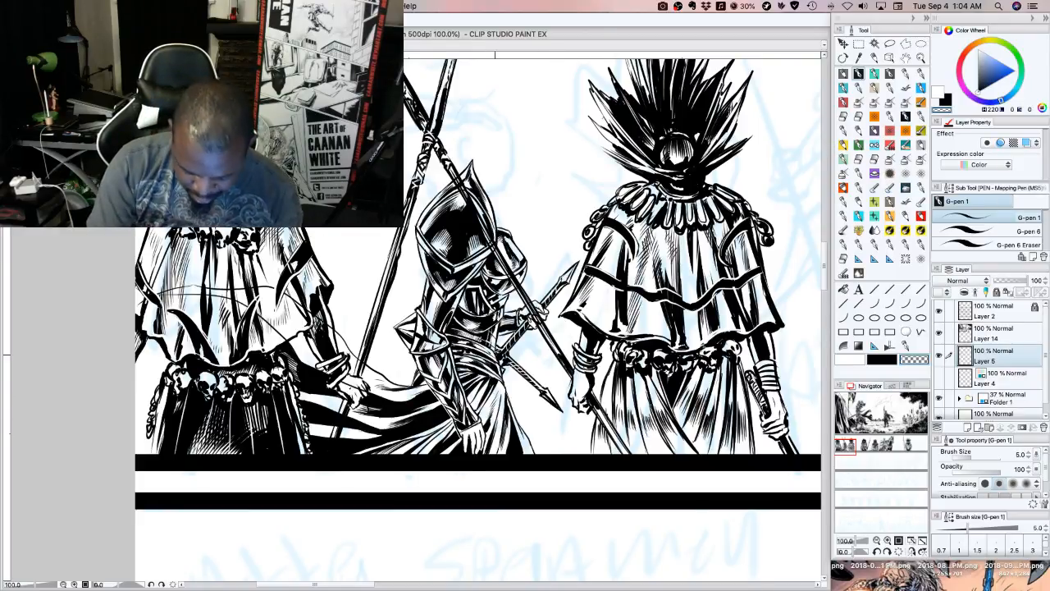
left_click_drag(495, 357, 495, 348)
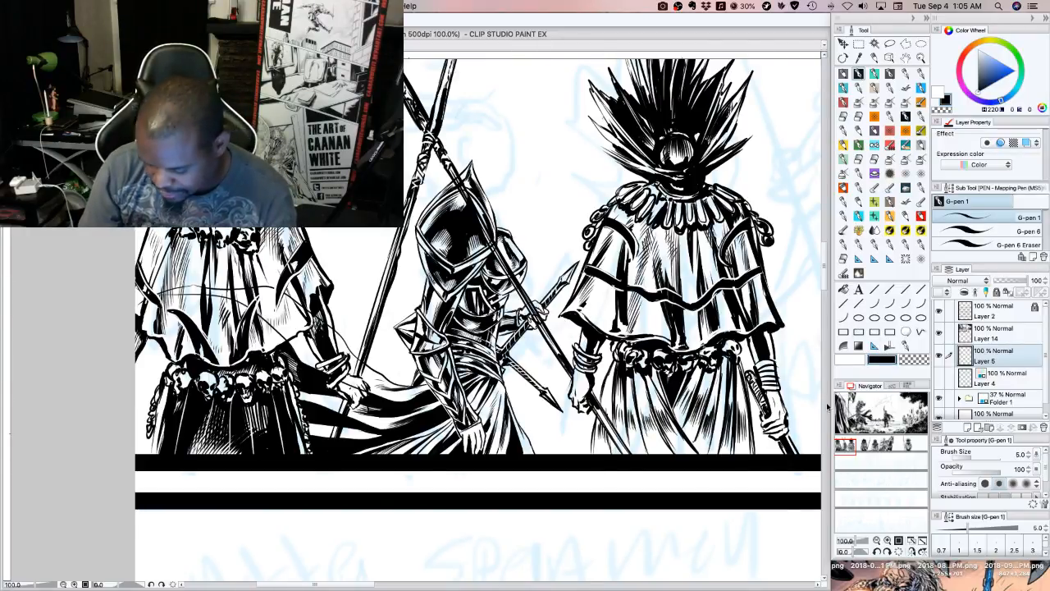
Draw a face profile above the armoured figure, from the forehead through the nose and lips to the chin and underside of the jaw
scroll(823, 279, "up", 5)
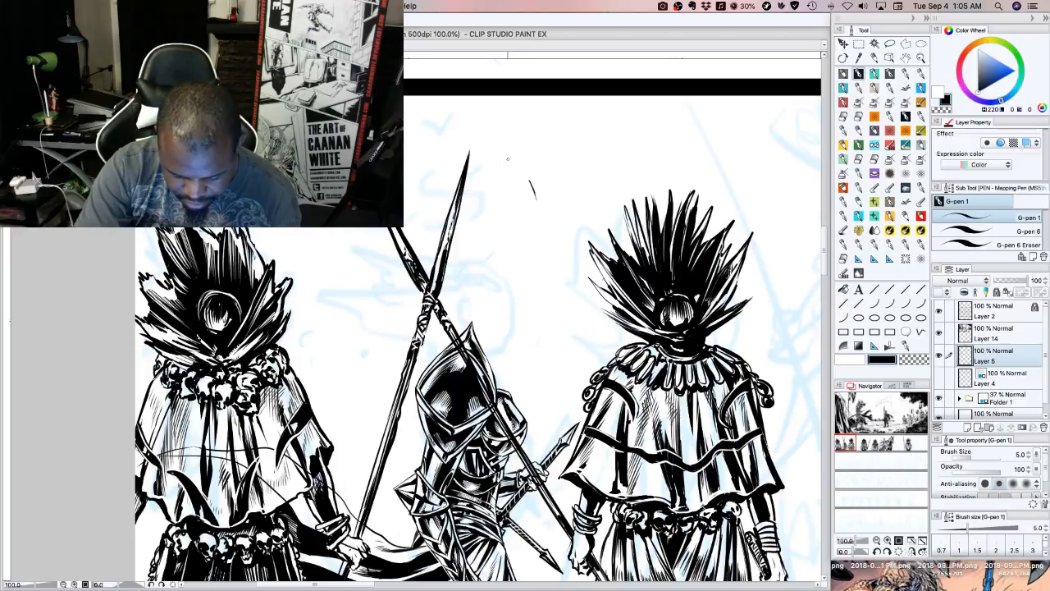
left_click_drag(533, 175, 539, 215)
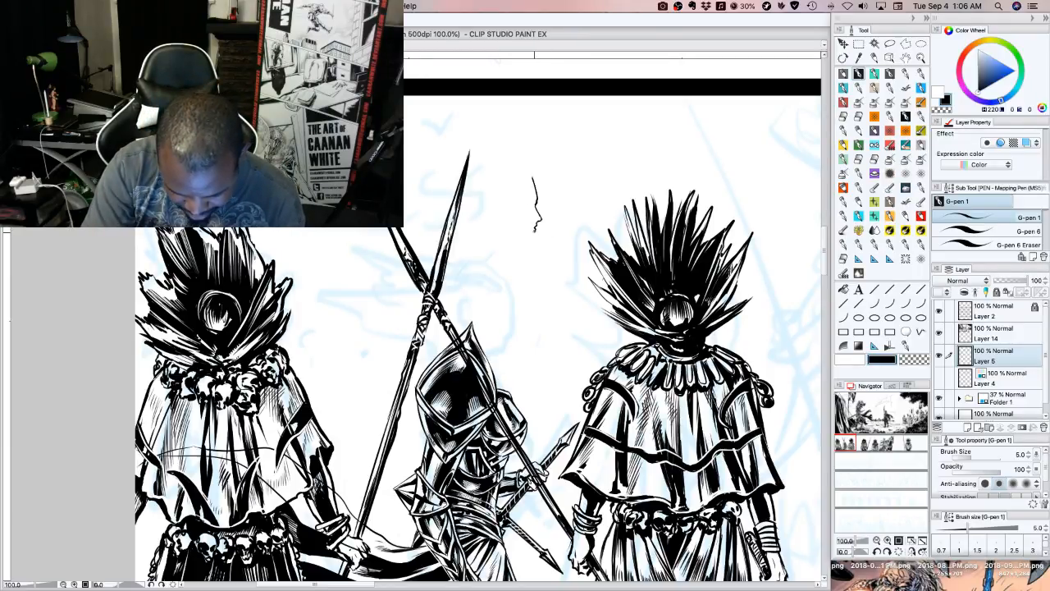
left_click_drag(536, 228, 530, 243)
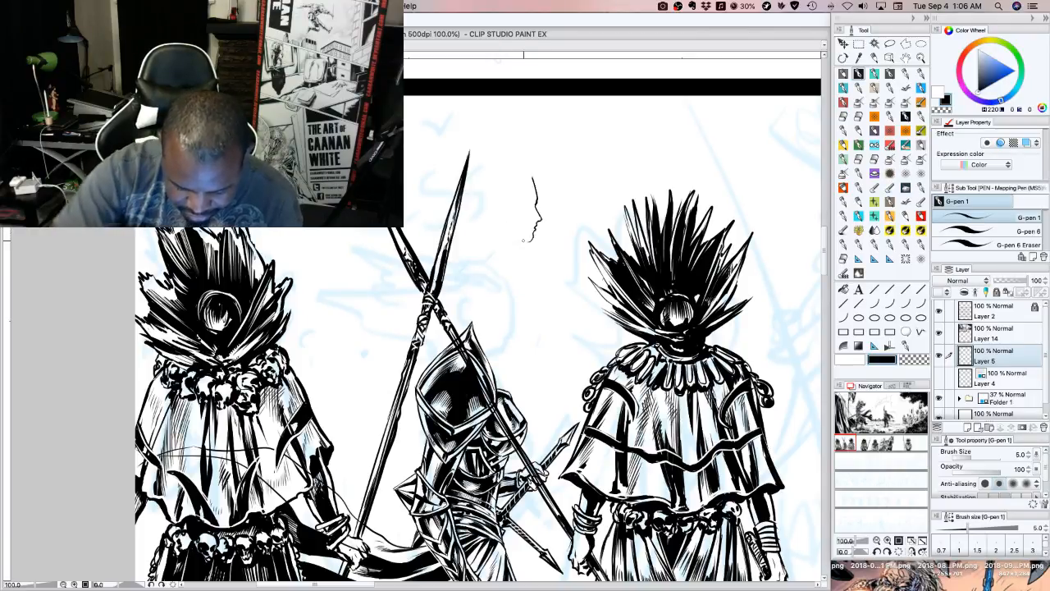
left_click_drag(534, 239, 509, 237)
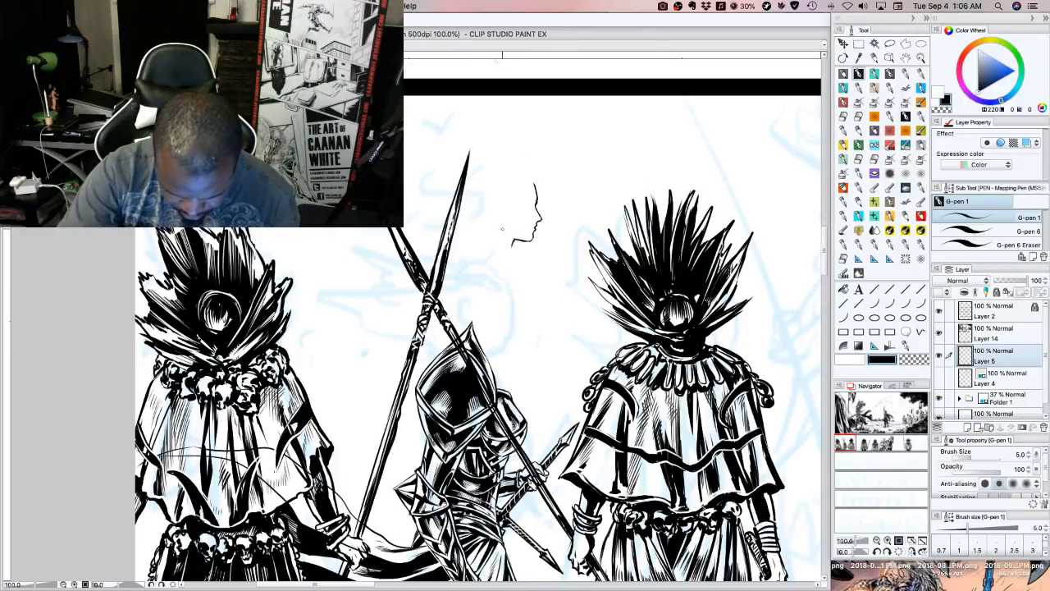
Draw the jawline and ear of the profile head, redraw its forehead up over the skull, and undo the last stroke
left_click_drag(504, 225, 517, 238)
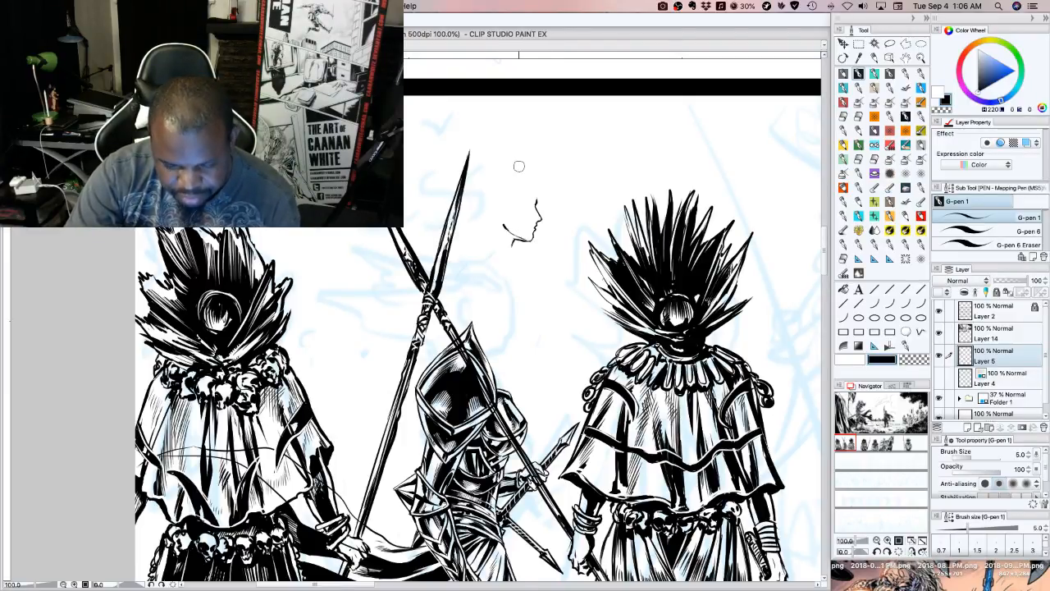
left_click_drag(536, 194, 512, 169)
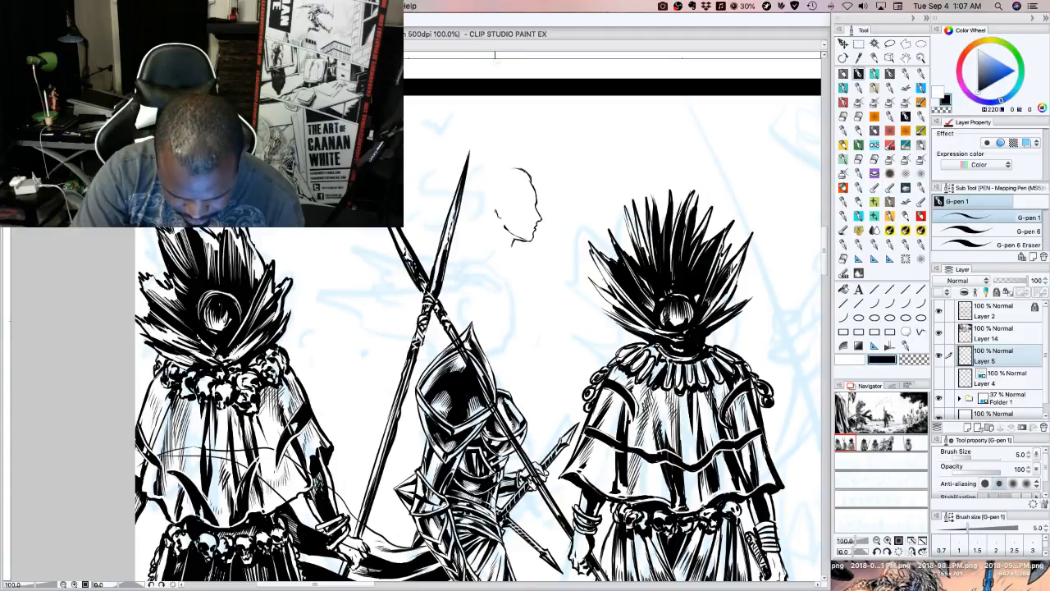
mouse_move(496, 214)
left_mouse_down()
mouse_move(496, 200)
mouse_move(494, 215)
left_mouse_up()
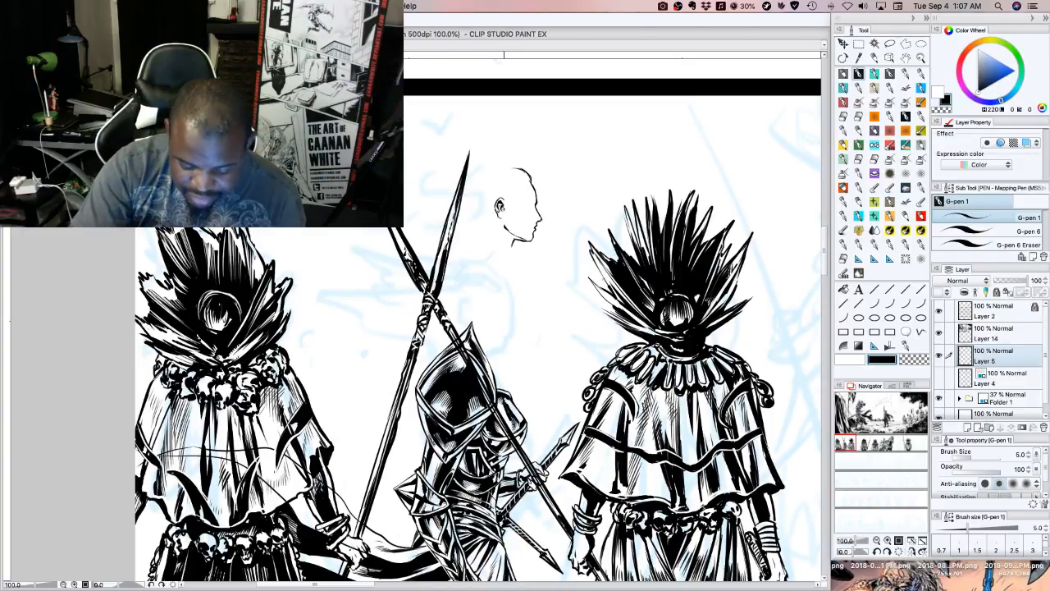
key("super+z")
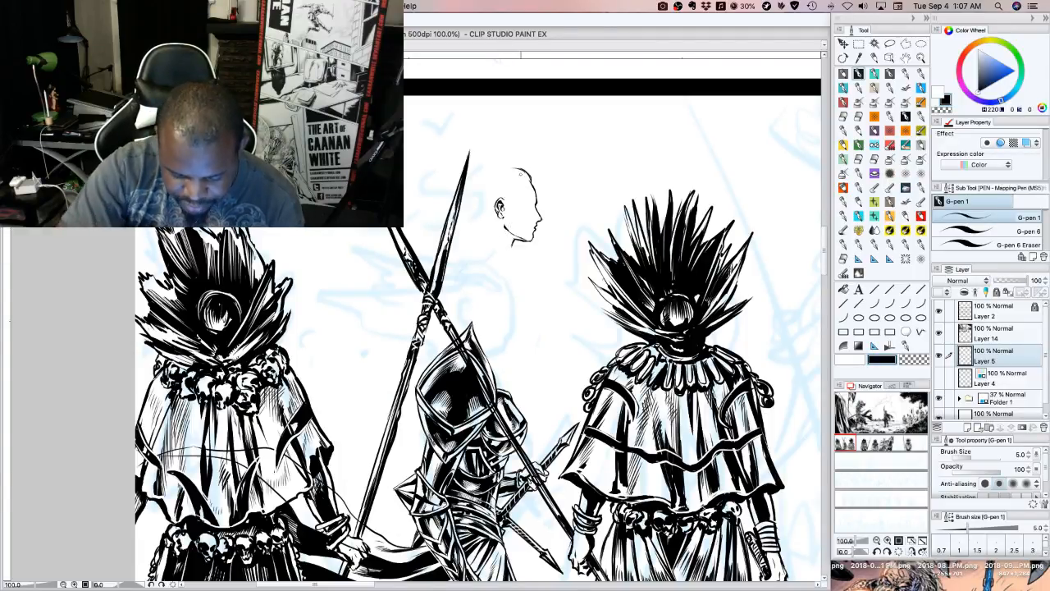
Draw swept-back hair strands along the forehead and temple of the profile head, down to the ear
mouse_move(527, 171)
left_mouse_down()
mouse_move(488, 189)
mouse_move(503, 207)
mouse_move(502, 190)
left_mouse_up()
left_click_drag(517, 182, 502, 187)
left_click_drag(519, 181, 503, 187)
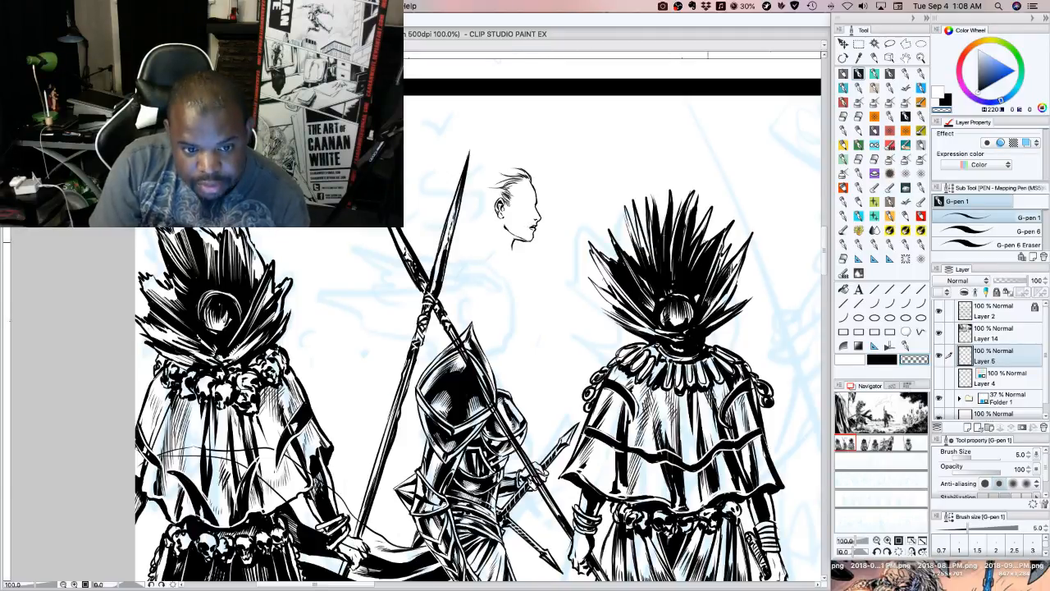
left_click(863, 361)
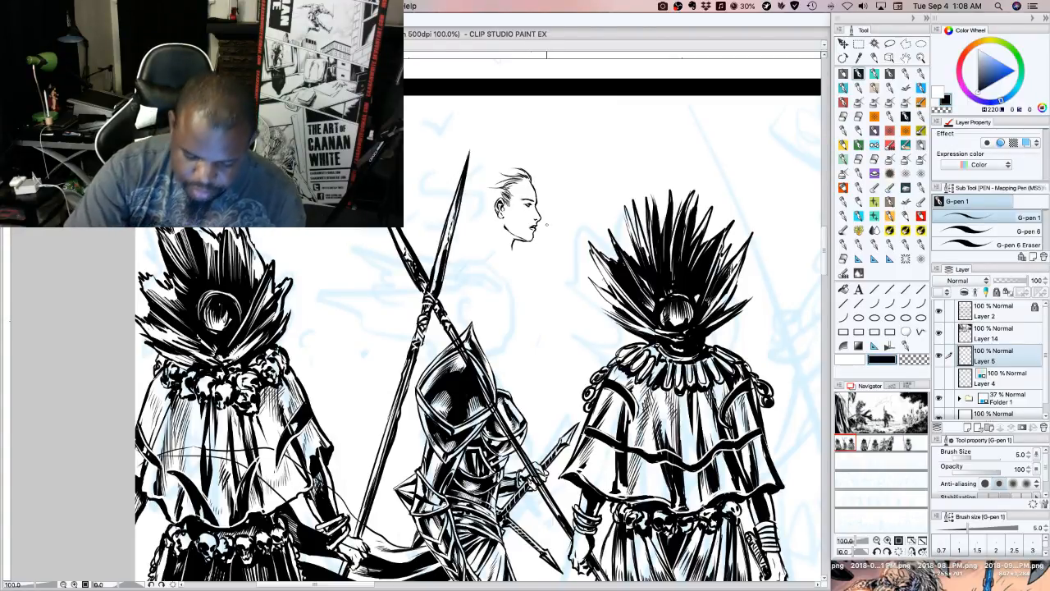
Outline the windblown hair streaming back from the profile head, from the lower edge behind the ear to the crown and trailing ends
mouse_move(504, 220)
left_mouse_down()
mouse_move(476, 247)
mouse_move(459, 241)
mouse_move(488, 236)
mouse_move(479, 246)
left_mouse_up()
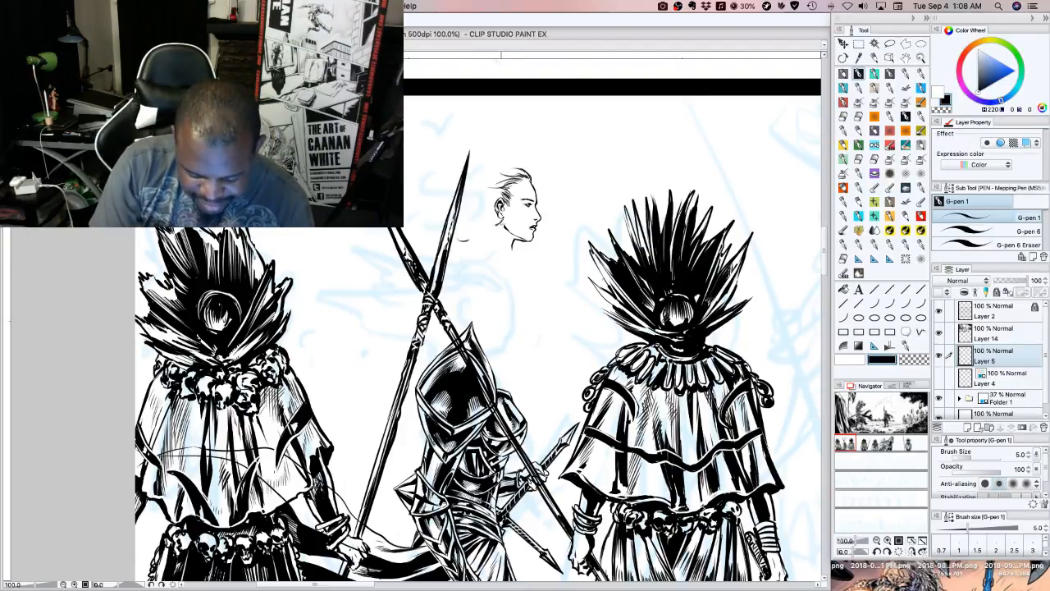
mouse_move(503, 221)
left_mouse_down()
mouse_move(471, 250)
mouse_move(503, 231)
mouse_move(494, 239)
left_mouse_up()
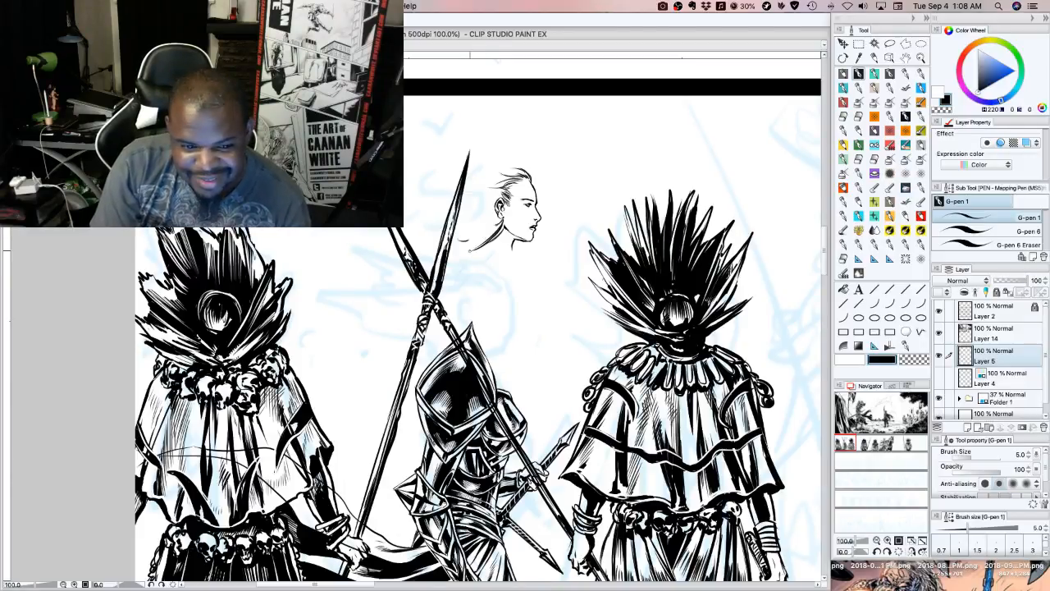
mouse_move(487, 238)
left_mouse_down()
mouse_move(455, 264)
mouse_move(451, 248)
left_mouse_up()
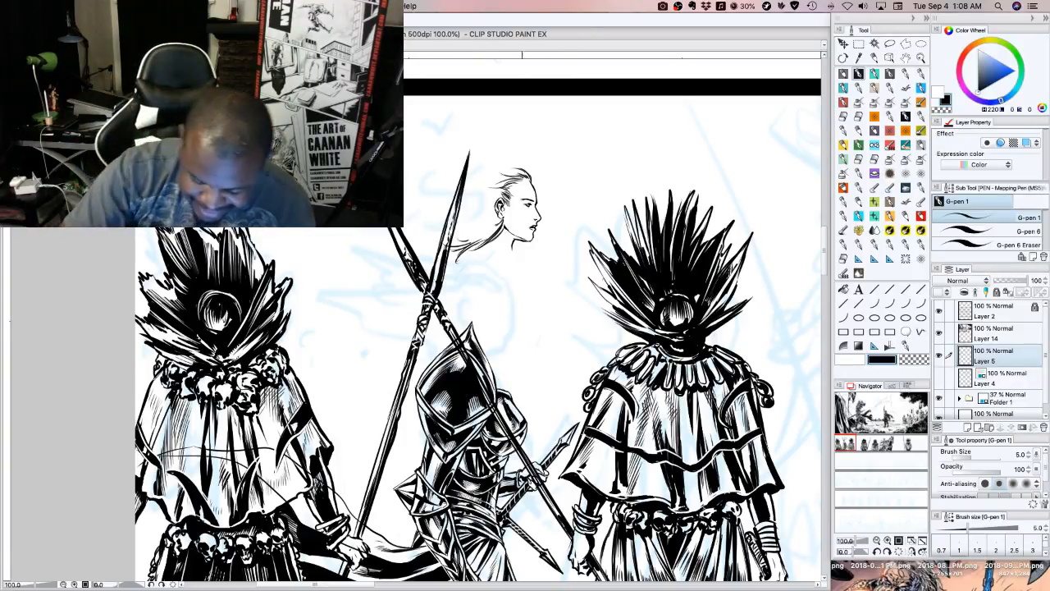
mouse_move(526, 163)
left_mouse_down()
mouse_move(465, 141)
mouse_move(448, 156)
mouse_move(410, 164)
left_mouse_up()
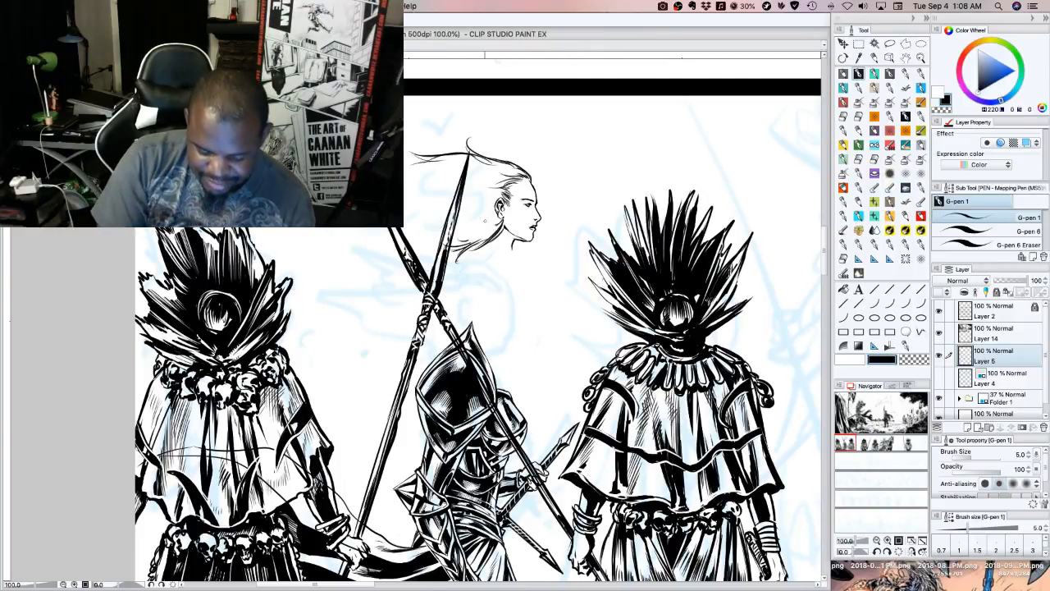
mouse_move(431, 168)
left_mouse_down()
mouse_move(407, 170)
mouse_move(415, 169)
mouse_move(402, 226)
mouse_move(416, 225)
left_mouse_up()
mouse_move(439, 213)
left_mouse_down()
mouse_move(414, 226)
mouse_move(411, 244)
left_mouse_up()
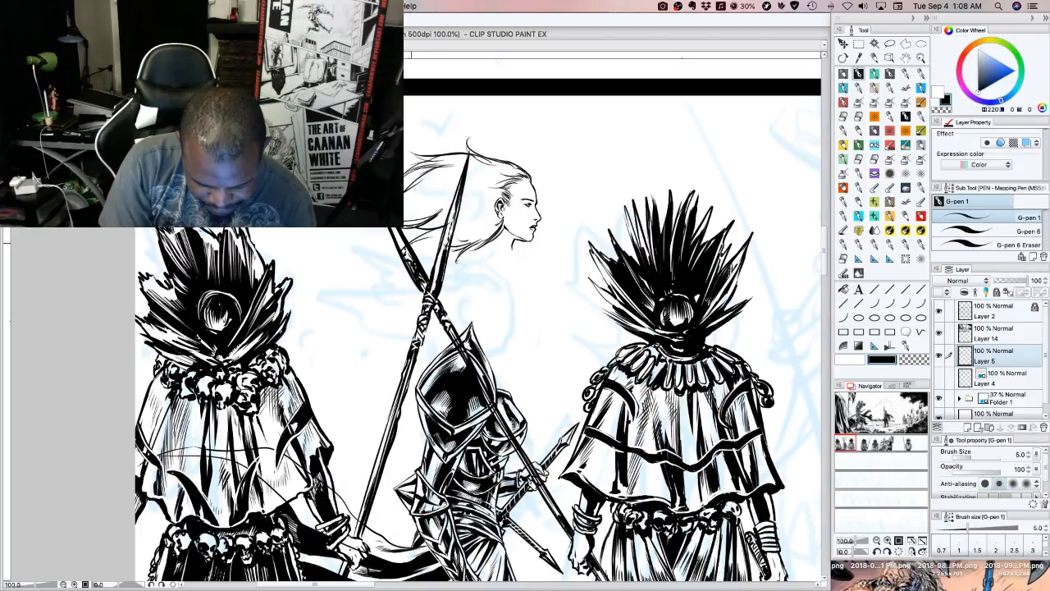
left_click_drag(470, 232, 408, 242)
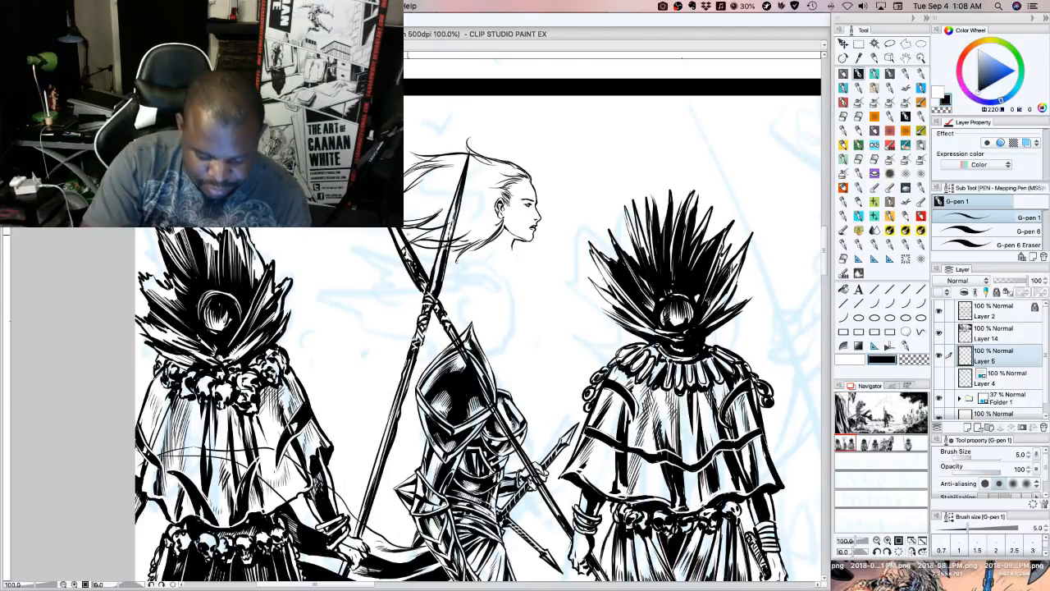
mouse_move(413, 234)
left_mouse_down()
mouse_move(403, 245)
mouse_move(424, 249)
left_mouse_up()
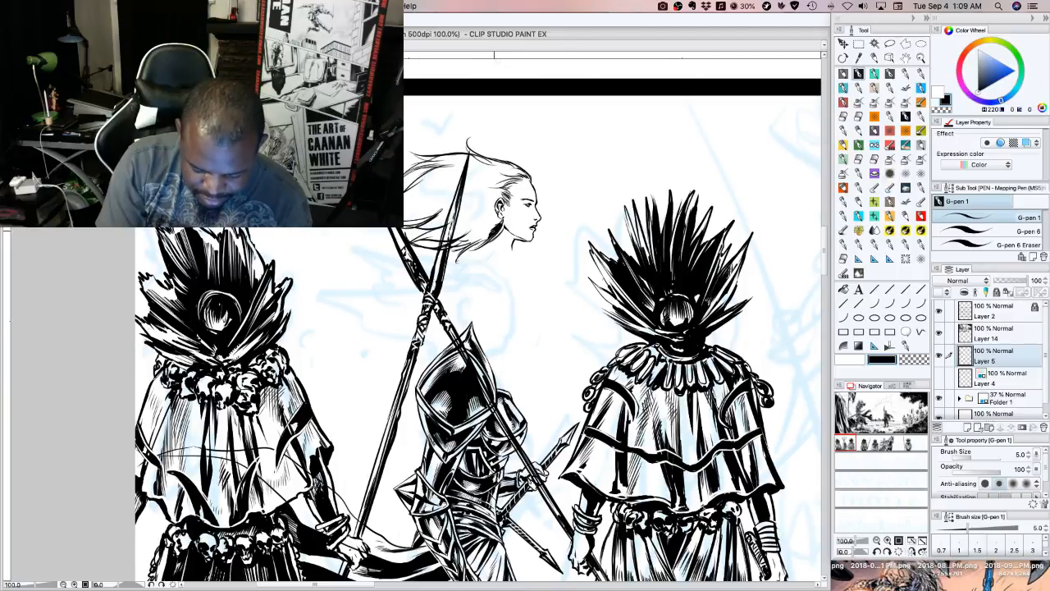
Fill the lower hair lock behind the ear and neck with solid black strokes
mouse_move(489, 237)
left_mouse_down()
mouse_move(452, 248)
mouse_move(489, 224)
left_mouse_up()
left_click_drag(500, 217, 451, 245)
left_click_drag(462, 240, 440, 250)
left_click_drag(471, 234, 418, 246)
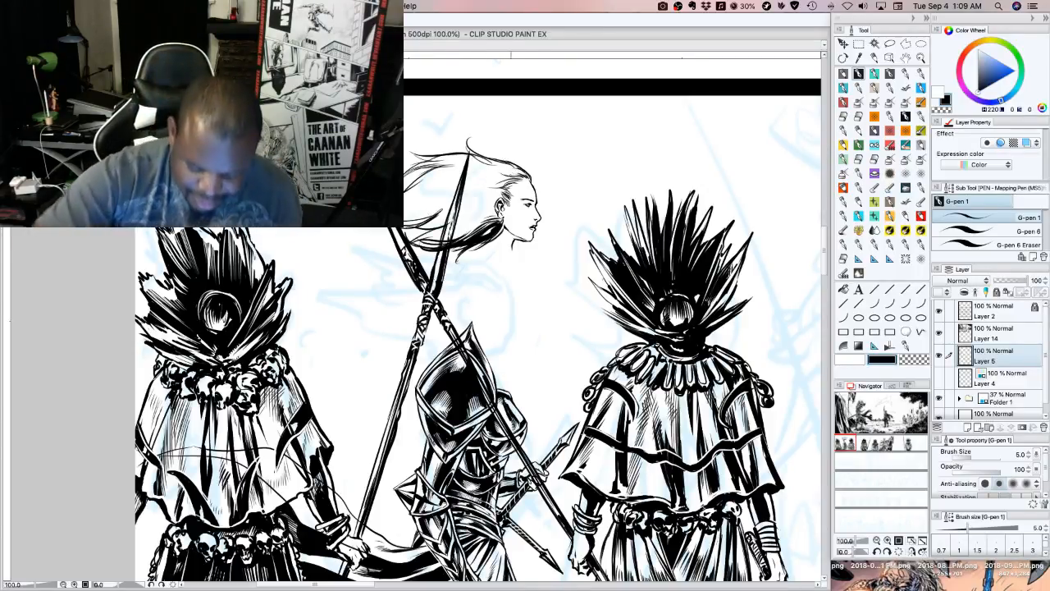
Ink strands flowing back from the crown and temple, trimming the hairline with the transparent colour
left_click_drag(520, 176, 475, 169)
left_click_drag(504, 180, 488, 173)
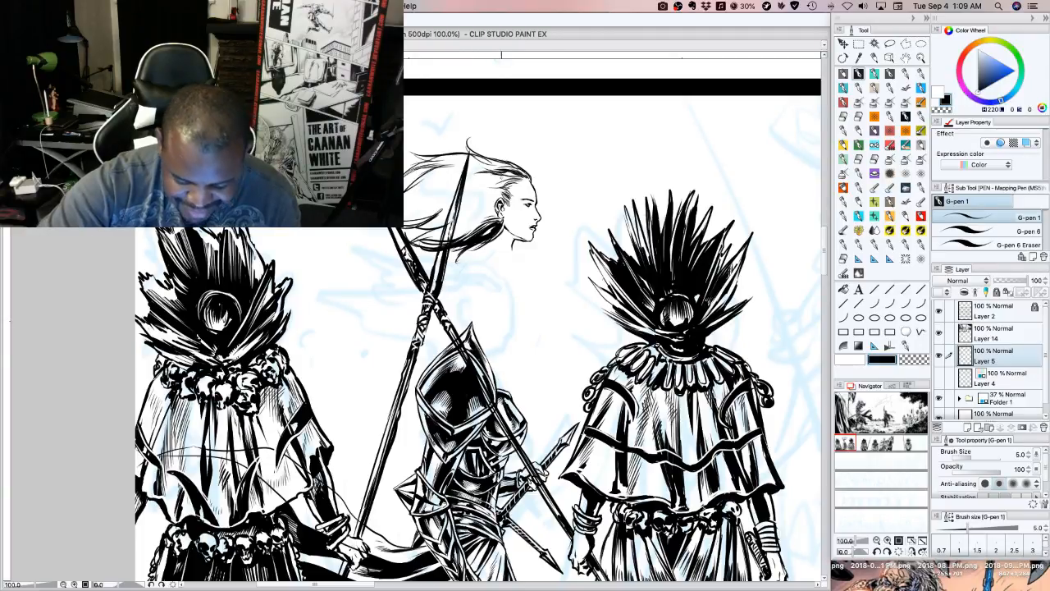
left_click(917, 356)
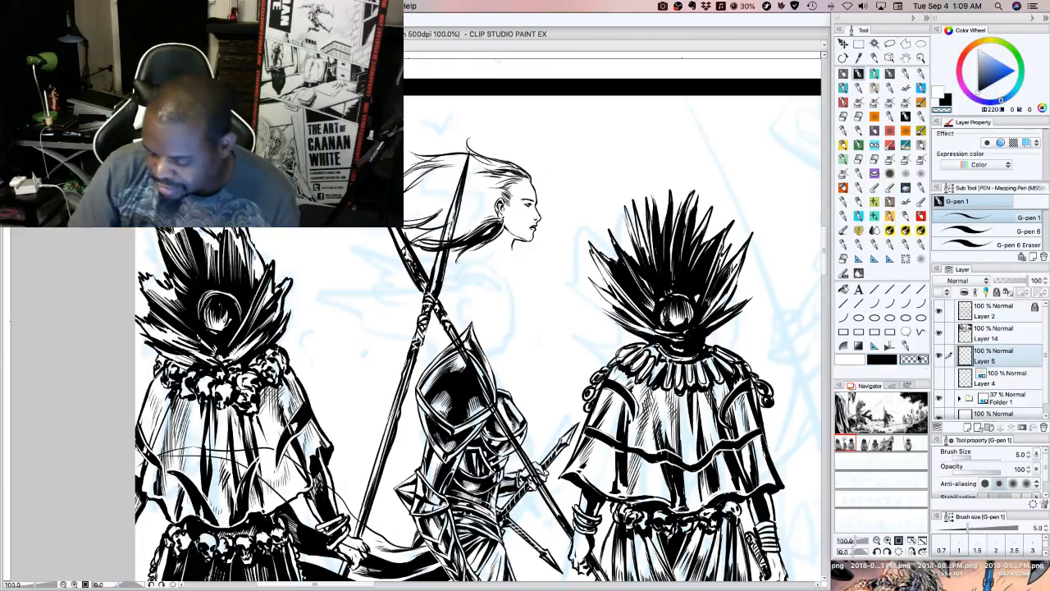
left_click_drag(506, 168, 523, 175)
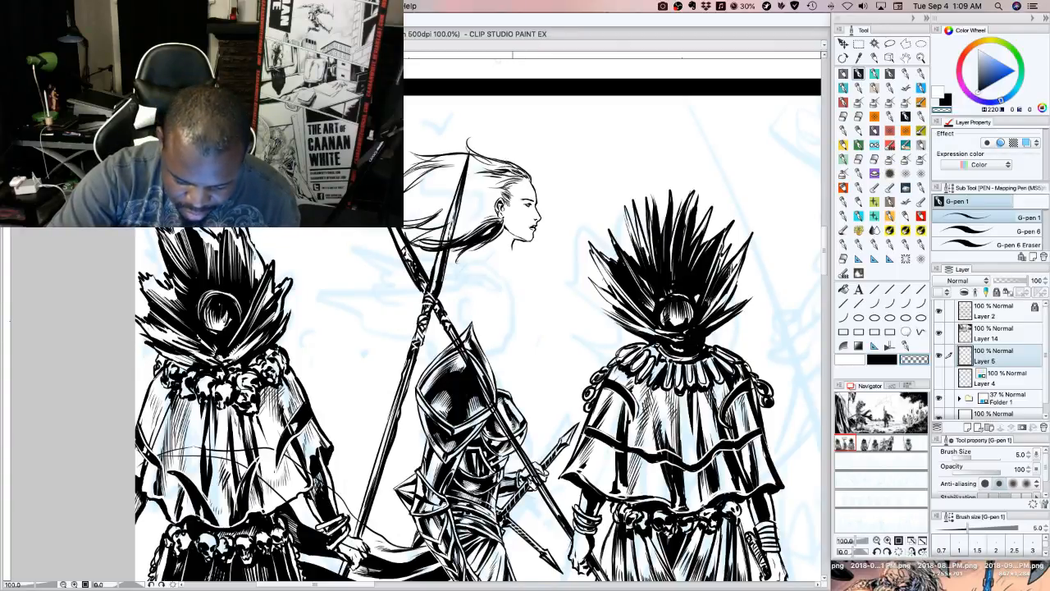
left_click(888, 361)
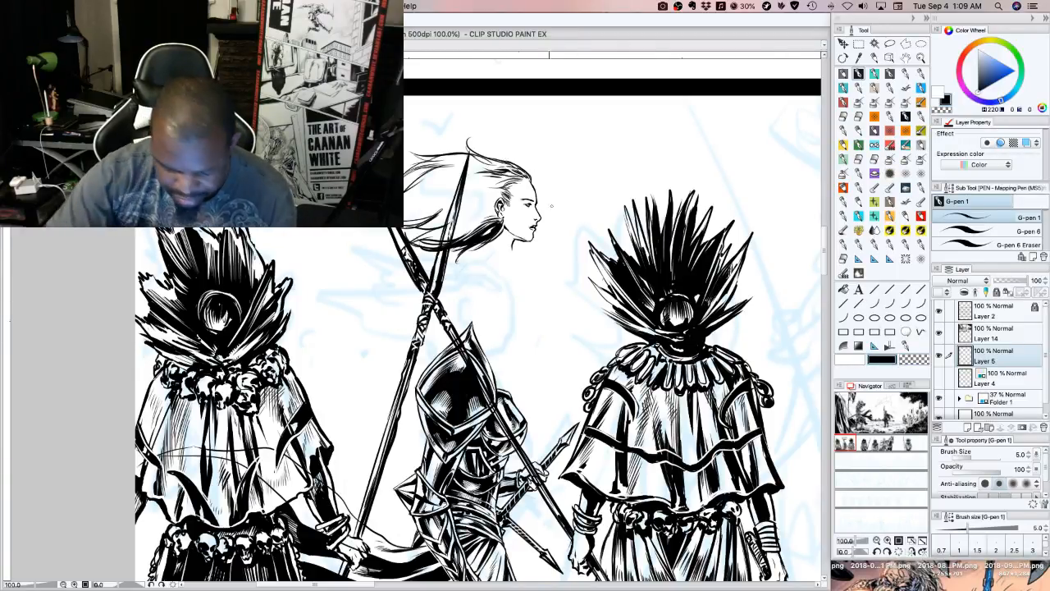
mouse_move(509, 171)
left_mouse_down()
mouse_move(488, 162)
mouse_move(500, 161)
mouse_move(487, 183)
left_mouse_up()
left_click_drag(465, 192, 494, 183)
mouse_move(465, 187)
left_mouse_down()
mouse_move(505, 178)
mouse_move(489, 189)
left_mouse_up()
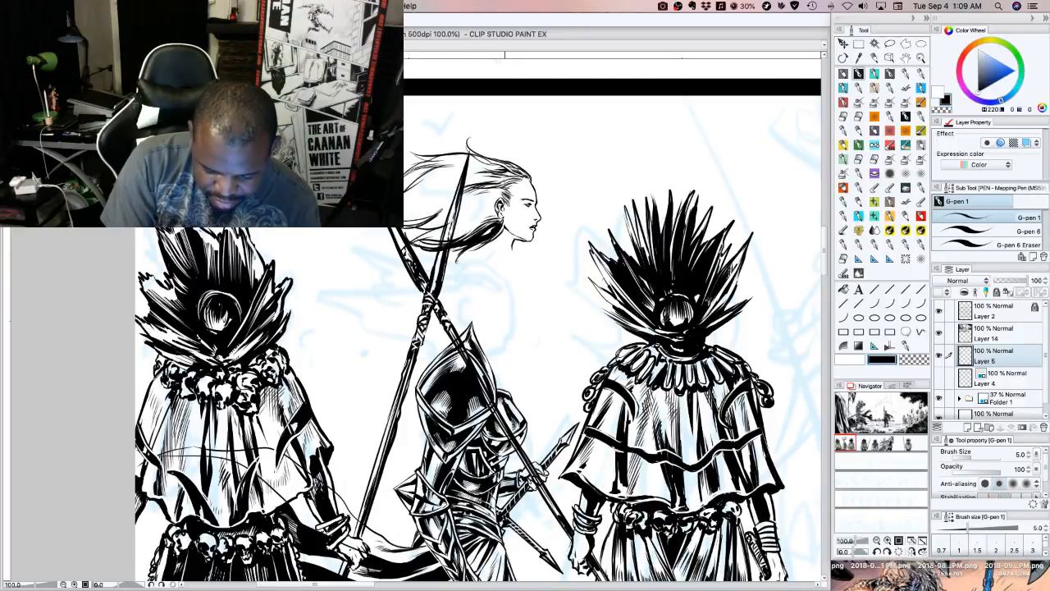
Fill the middle of the hair behind the ear with fine strands sweeping toward the trailing ends
left_click_drag(454, 232, 475, 213)
left_click_drag(462, 229, 492, 208)
left_click_drag(467, 225, 489, 214)
left_click_drag(467, 224, 494, 214)
mouse_move(480, 220)
left_mouse_down()
mouse_move(498, 212)
mouse_move(490, 203)
left_mouse_up()
left_click_drag(448, 234, 475, 221)
left_click_drag(454, 233, 480, 218)
left_click_drag(454, 232, 478, 222)
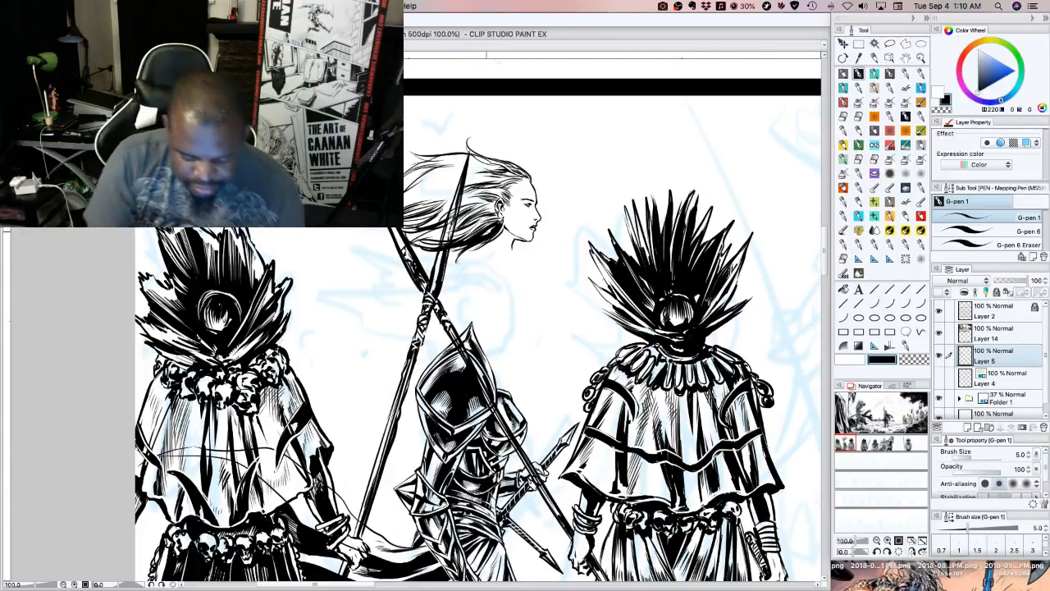
Extend the trailing hair tips and refine the mass of hair, alternating black ink strokes with transparent-colour cleanup
mouse_move(452, 246)
left_mouse_down()
mouse_move(419, 260)
mouse_move(381, 258)
mouse_move(385, 248)
left_mouse_up()
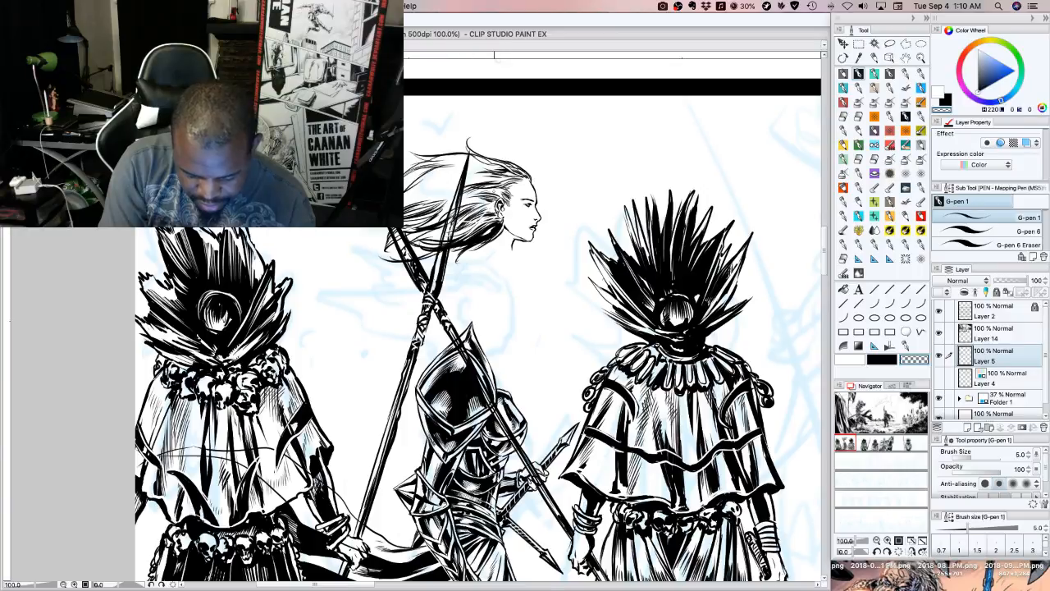
left_click(882, 358)
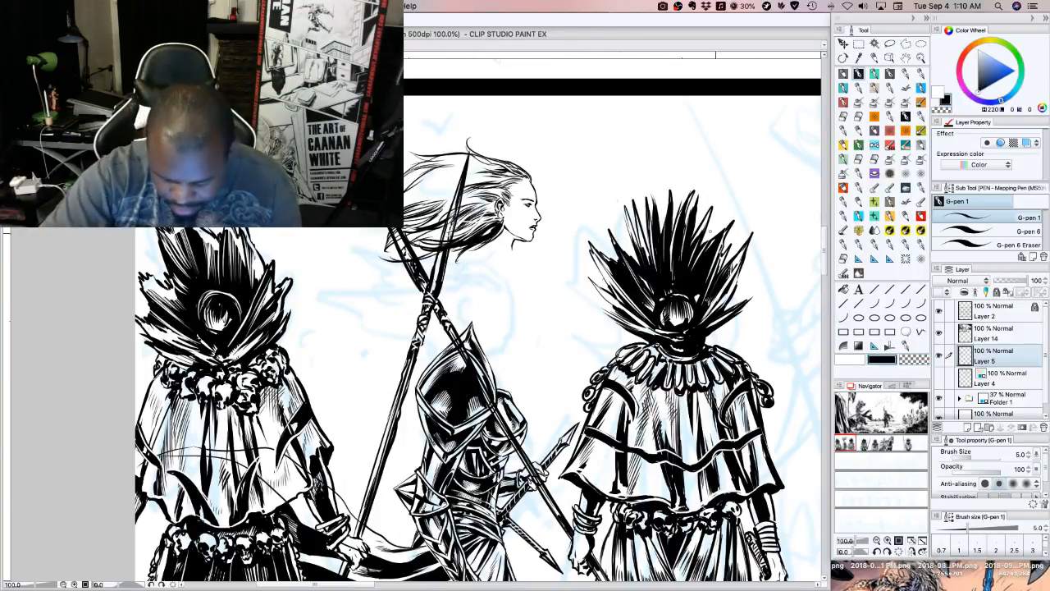
left_click(916, 361)
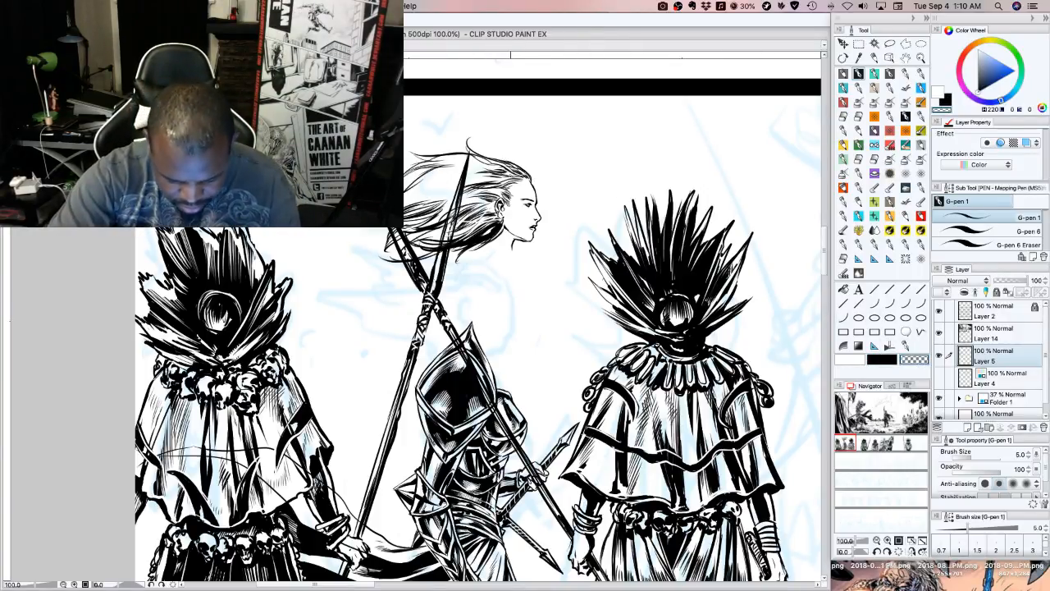
left_click(882, 358)
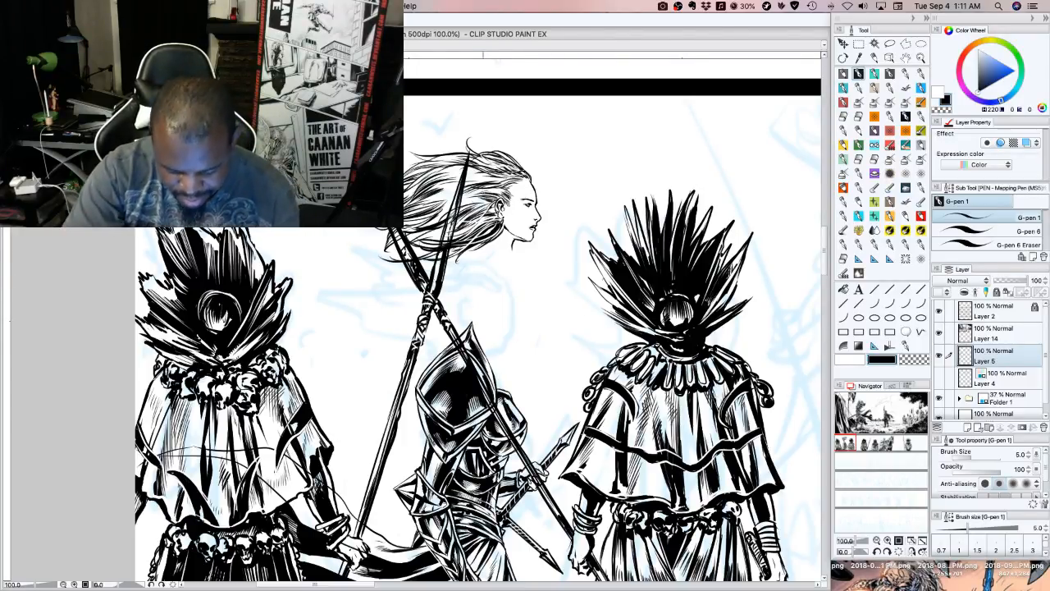
left_click(912, 361)
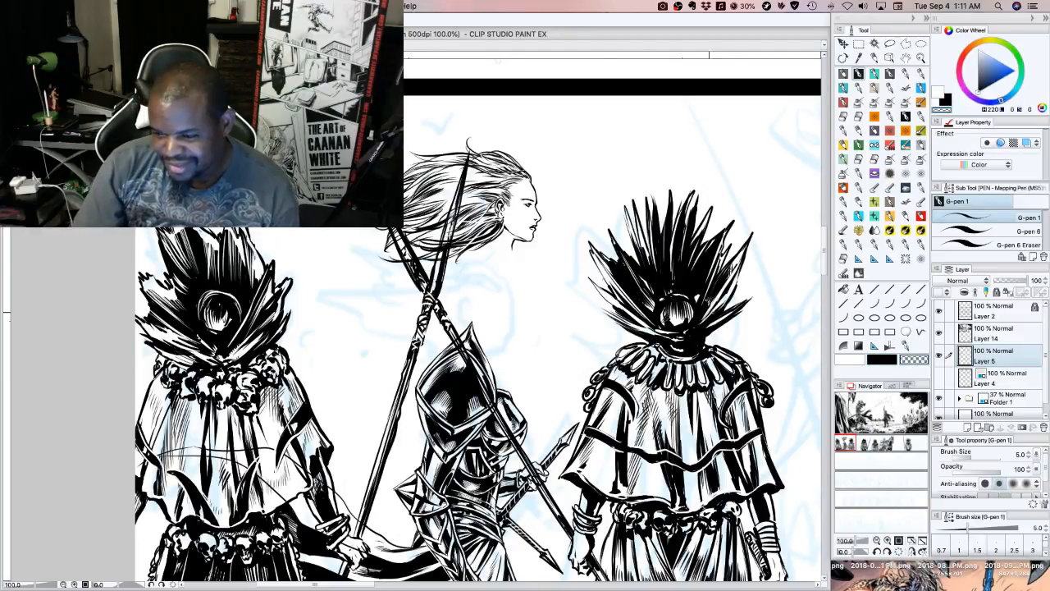
mouse_move(510, 184)
left_mouse_down()
mouse_move(446, 170)
mouse_move(503, 183)
left_mouse_up()
left_click(886, 360)
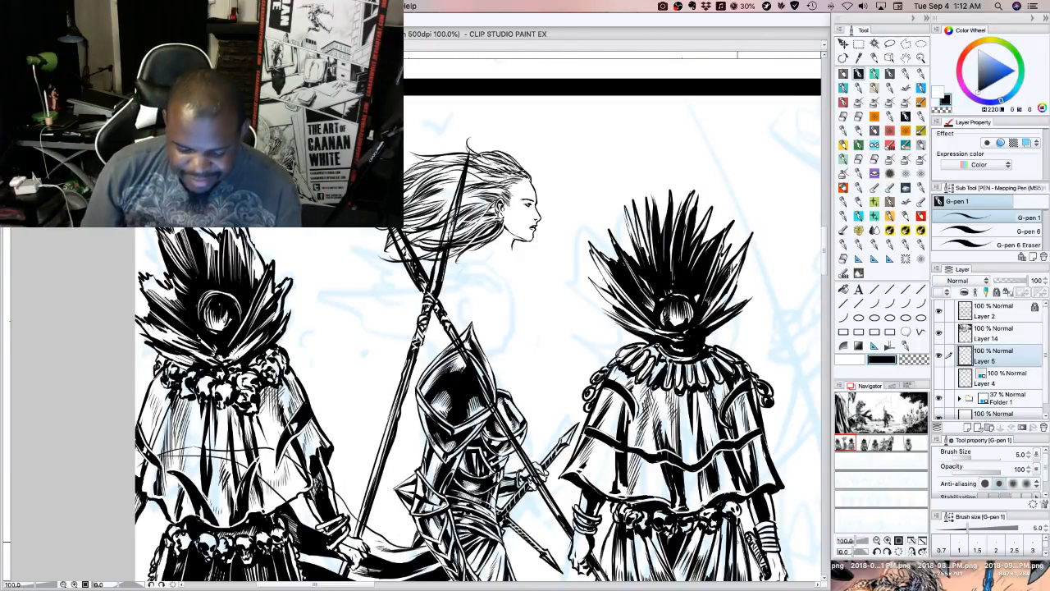
mouse_move(457, 194)
left_mouse_down()
mouse_move(415, 210)
mouse_move(424, 204)
left_mouse_up()
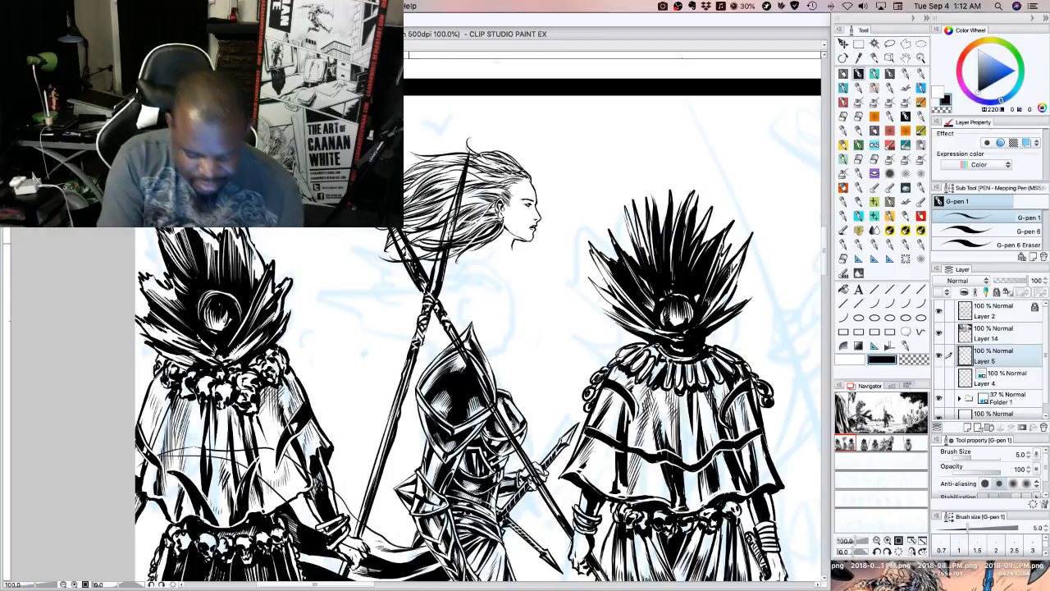
left_click_drag(413, 242, 462, 229)
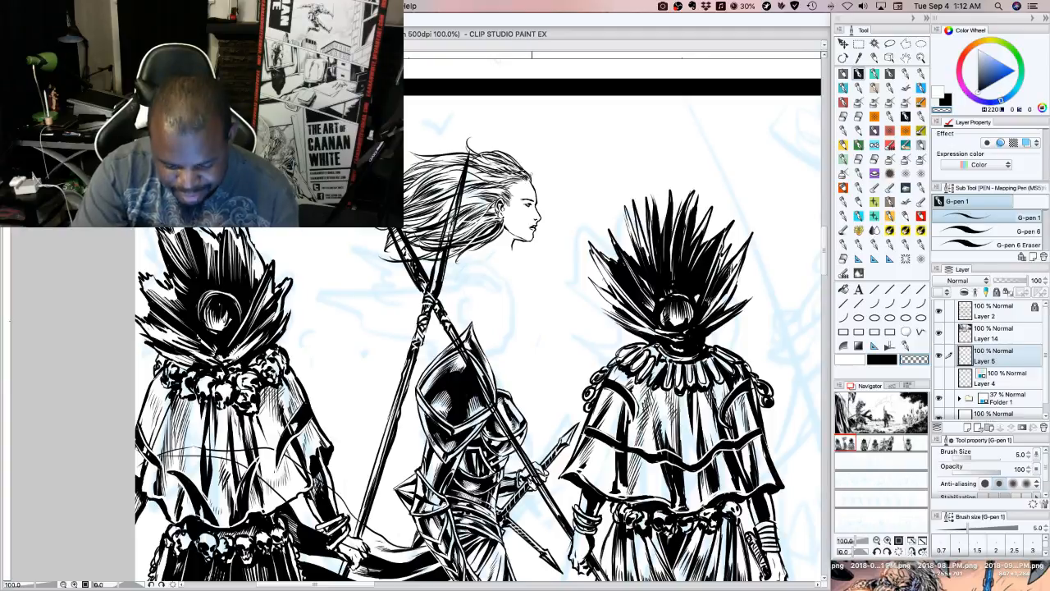
key("c")
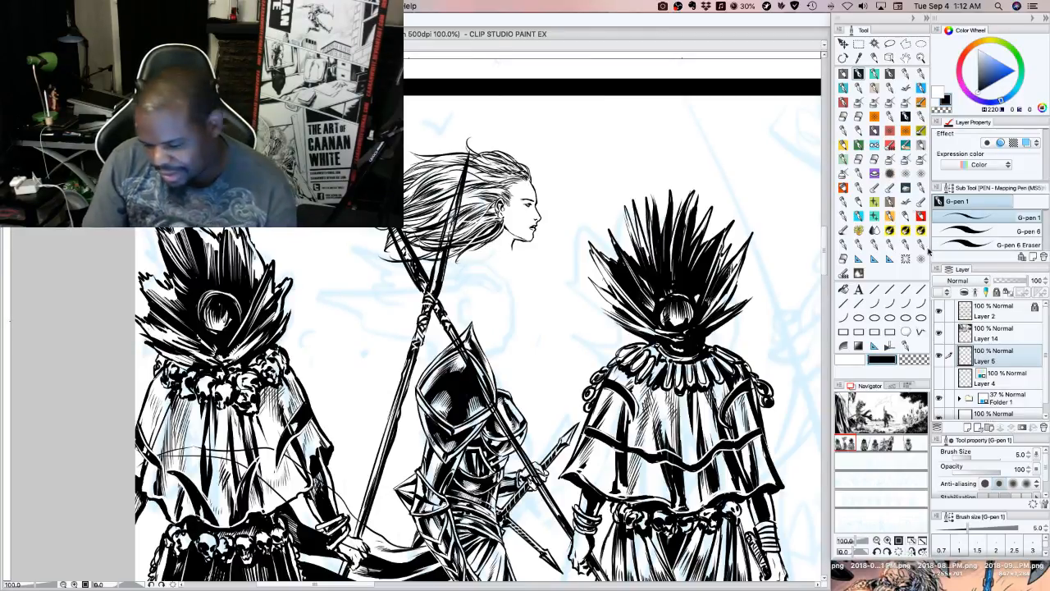
Lasso the finished profile head with its hair, transfer it to its own layer, and clear the selection
left_click(889, 44)
mouse_move(571, 240)
left_mouse_down()
mouse_move(486, 272)
mouse_move(415, 113)
mouse_move(521, 274)
mouse_move(512, 282)
left_mouse_up()
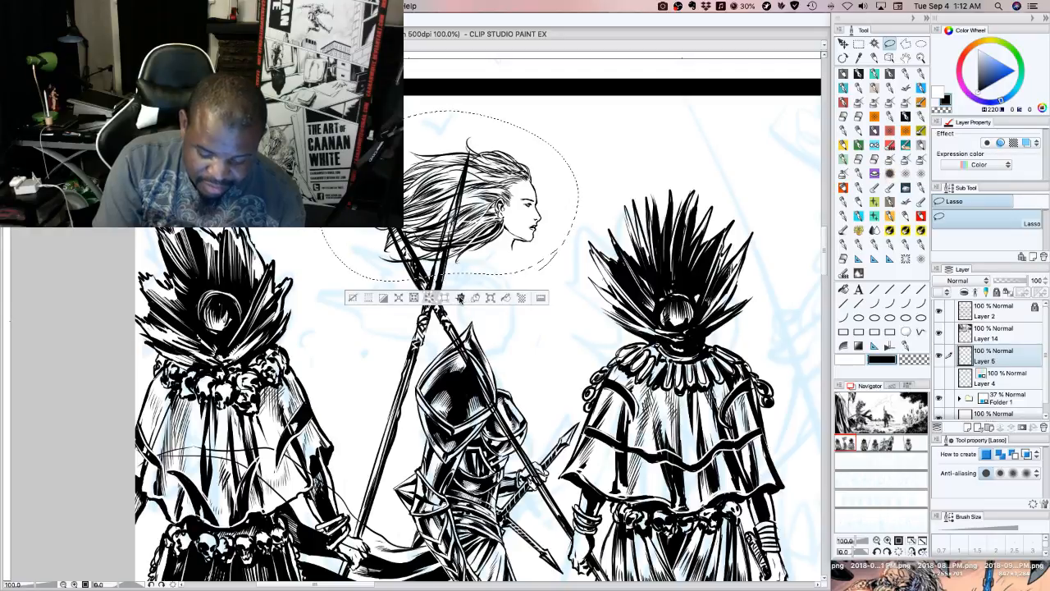
key("ctrl+c")
key("ctrl+v")
left_click(355, 299)
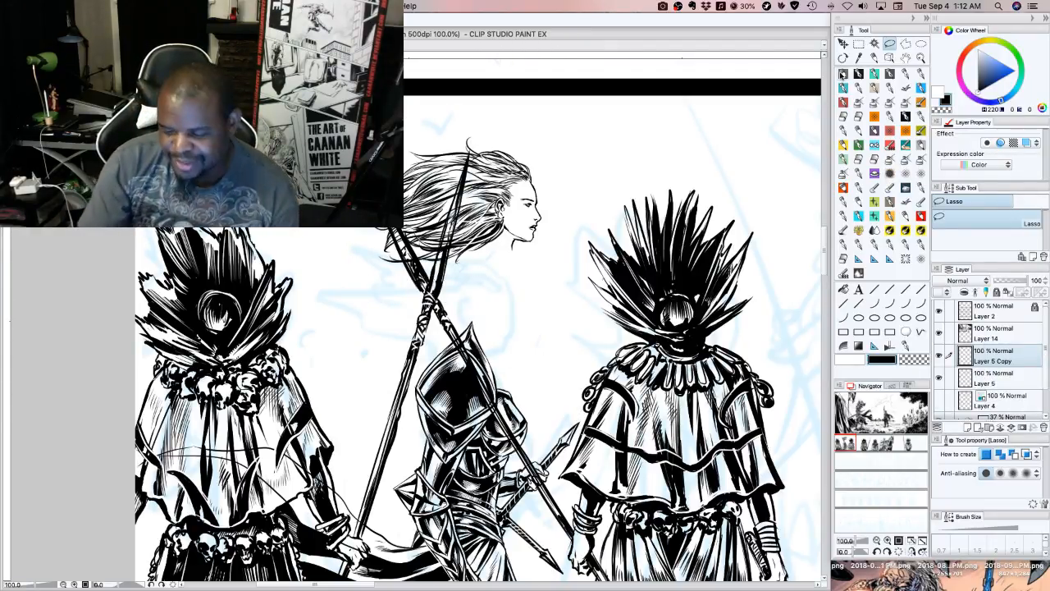
Move the profile head down onto the armoured figure's neck and place its layer beneath Layer 5
left_click(843, 43)
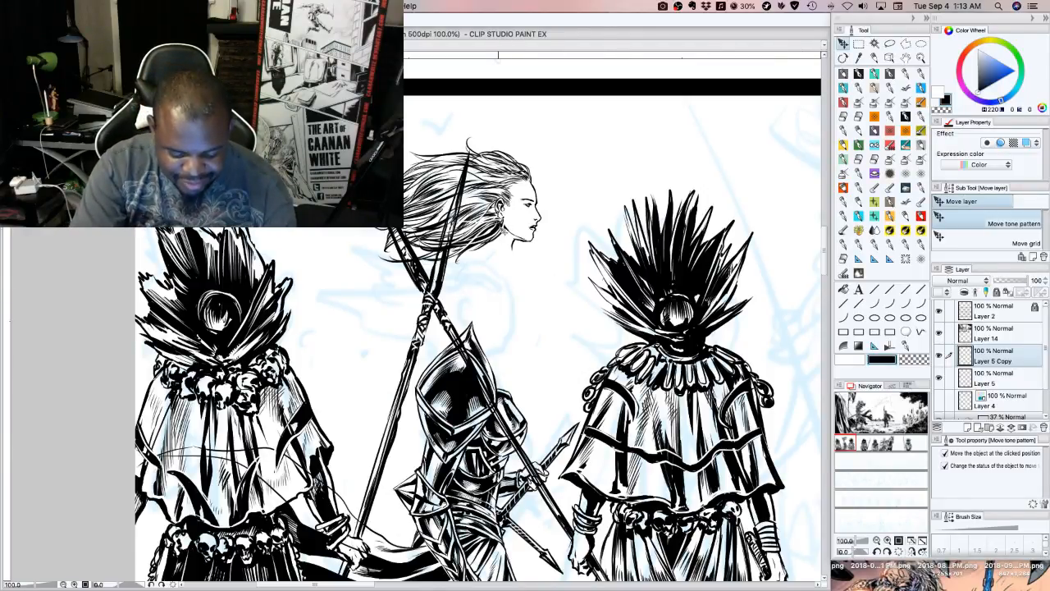
left_click_drag(504, 231, 491, 379)
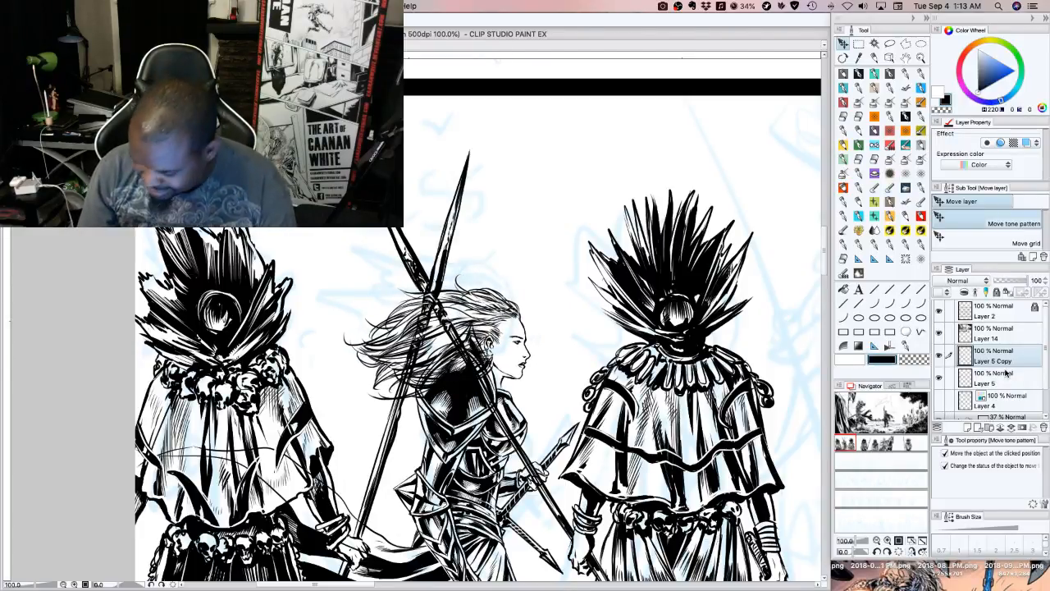
left_click_drag(995, 358, 989, 383)
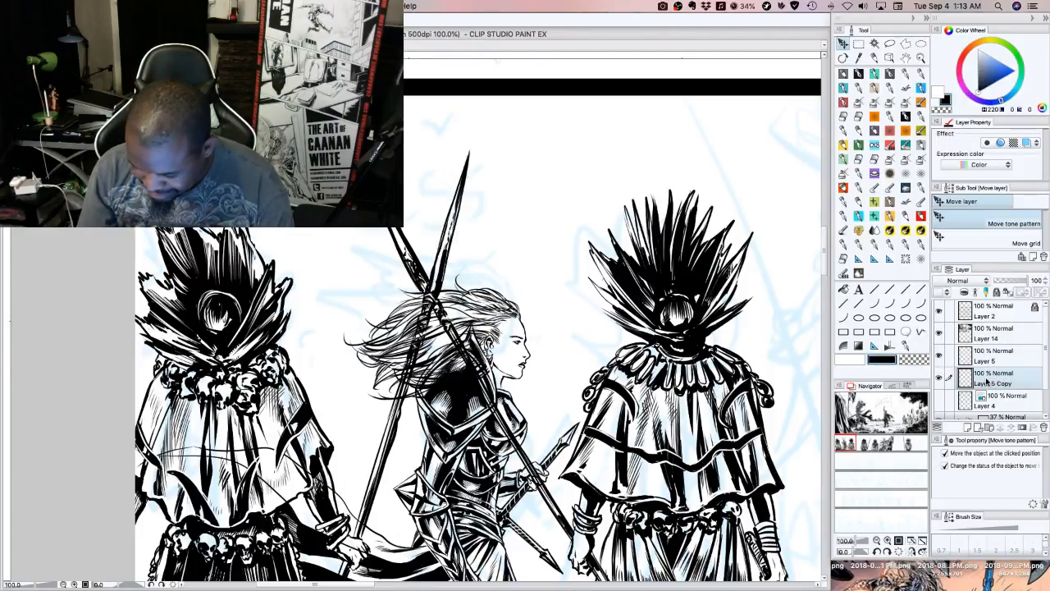
left_click_drag(528, 347, 531, 354)
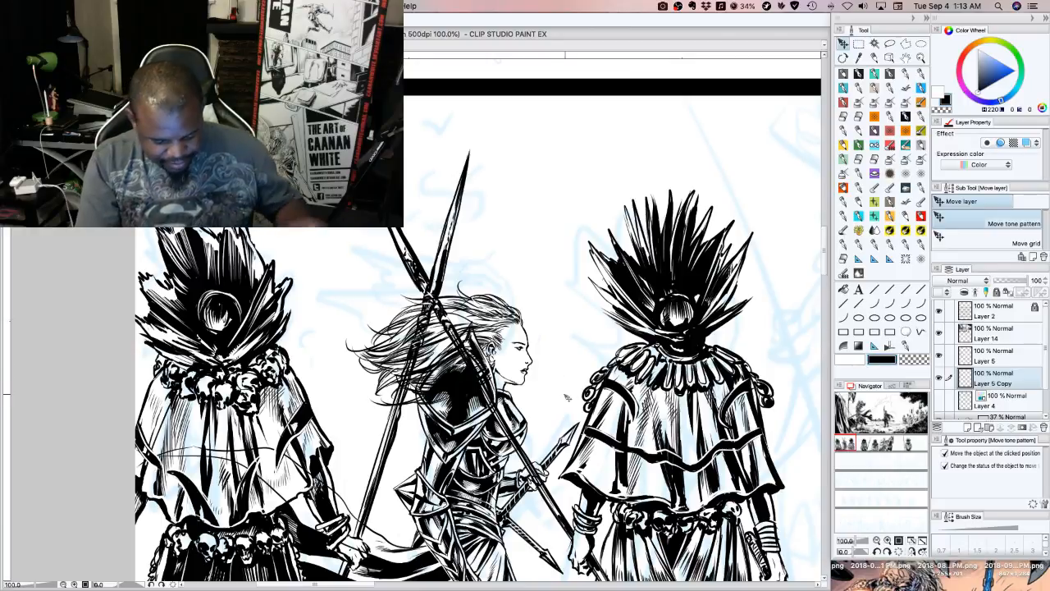
left_click_drag(513, 318, 507, 318)
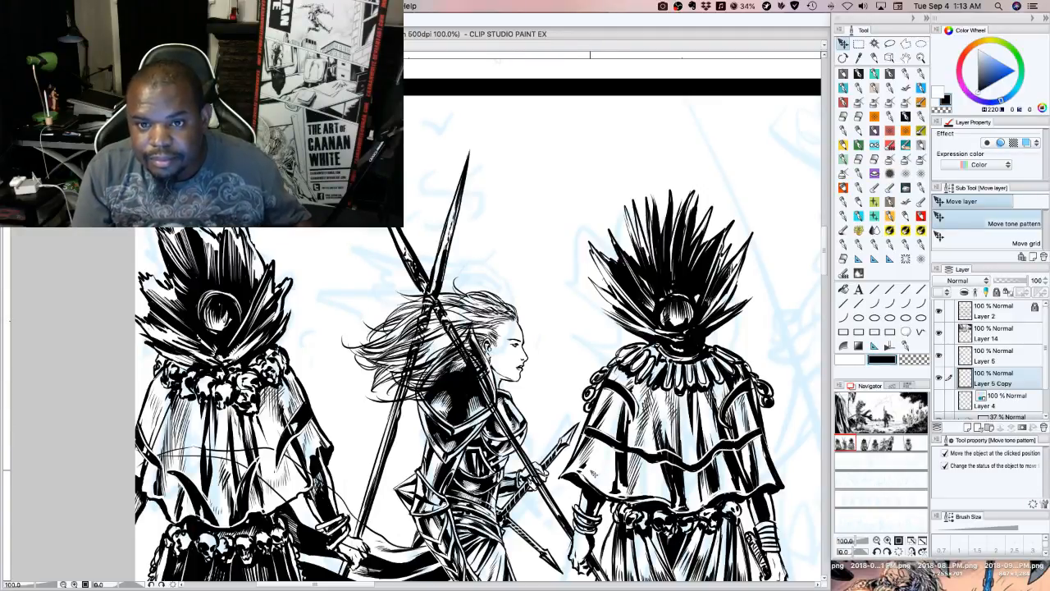
Scale the profile head down slightly and realign it over the armoured figure's neck
key("super+t")
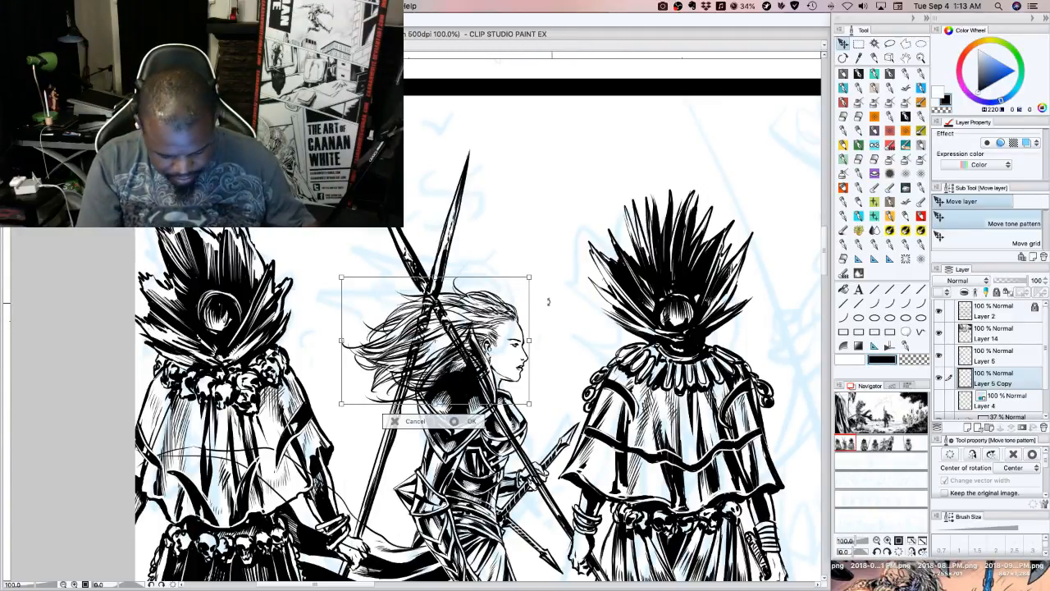
left_click_drag(530, 278, 521, 282)
left_click_drag(506, 328, 517, 341)
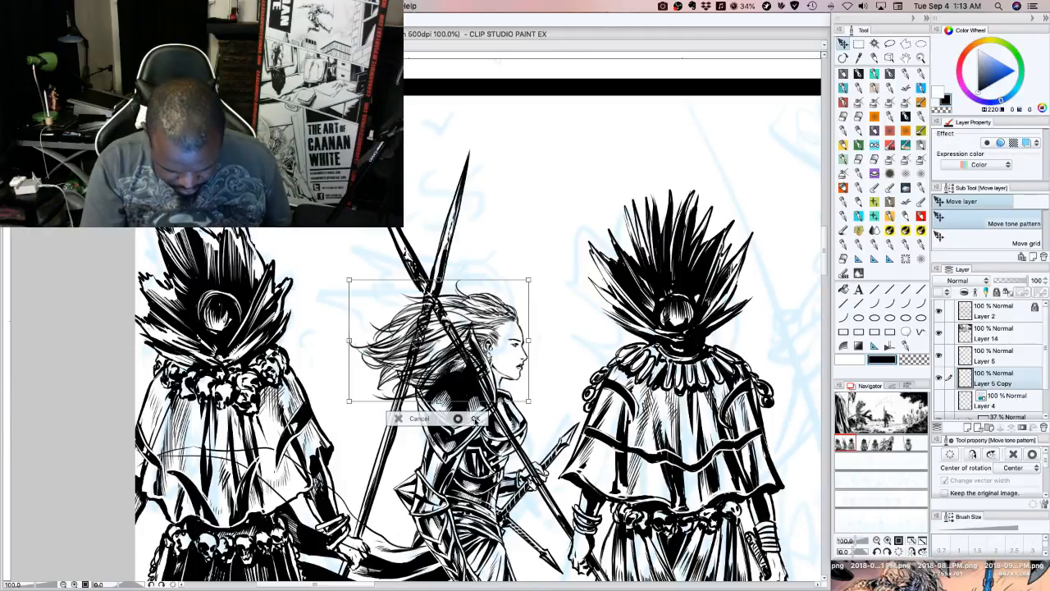
left_click(475, 419)
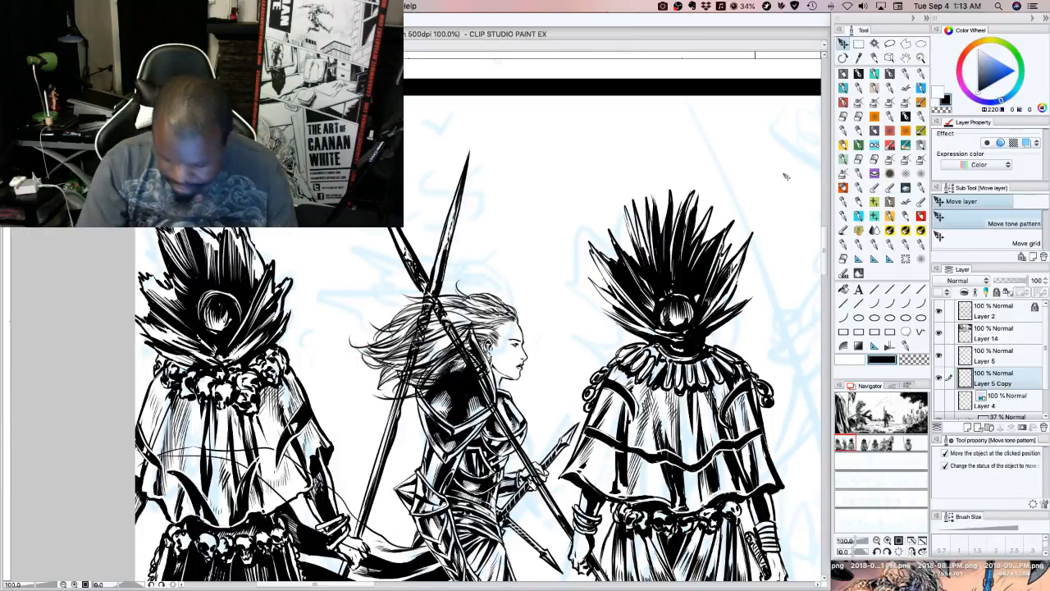
left_click(890, 44)
mouse_move(556, 287)
left_mouse_down()
mouse_move(501, 427)
mouse_move(509, 235)
mouse_move(546, 289)
left_mouse_up()
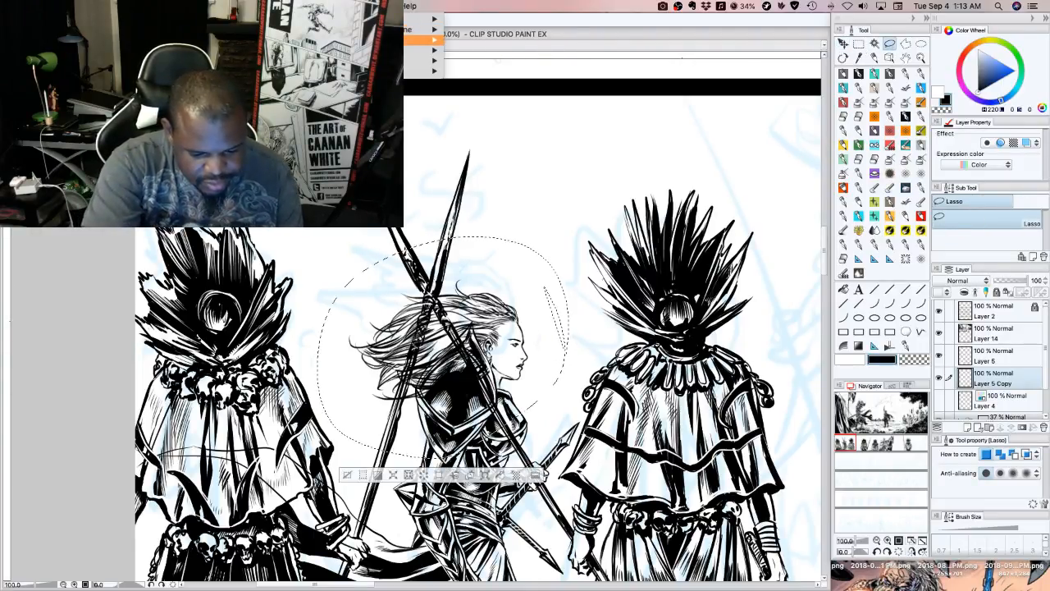
mouse_move(422, 60)
left_click(464, 62)
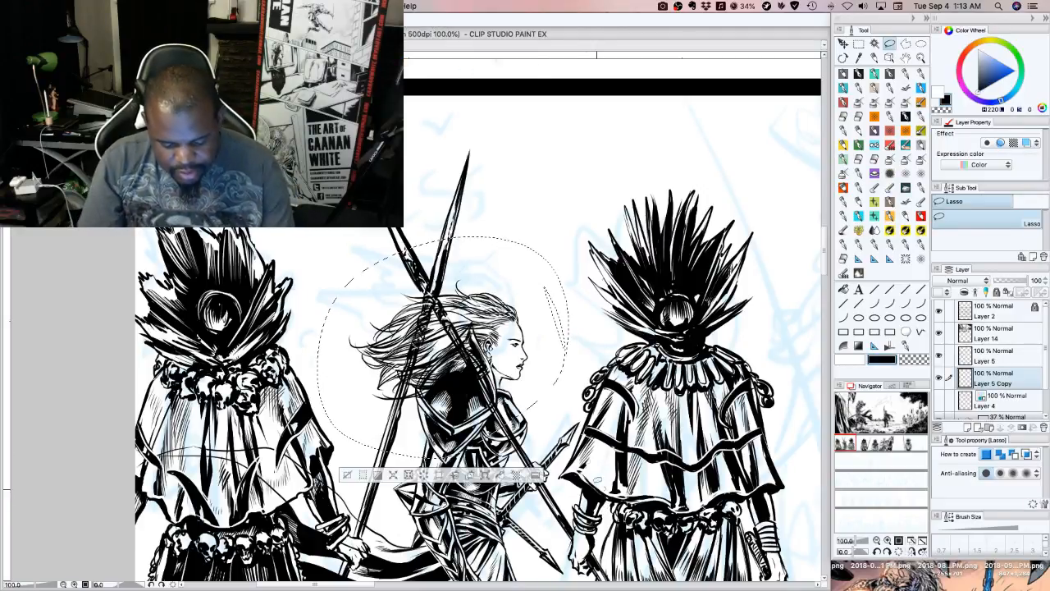
left_click(348, 475)
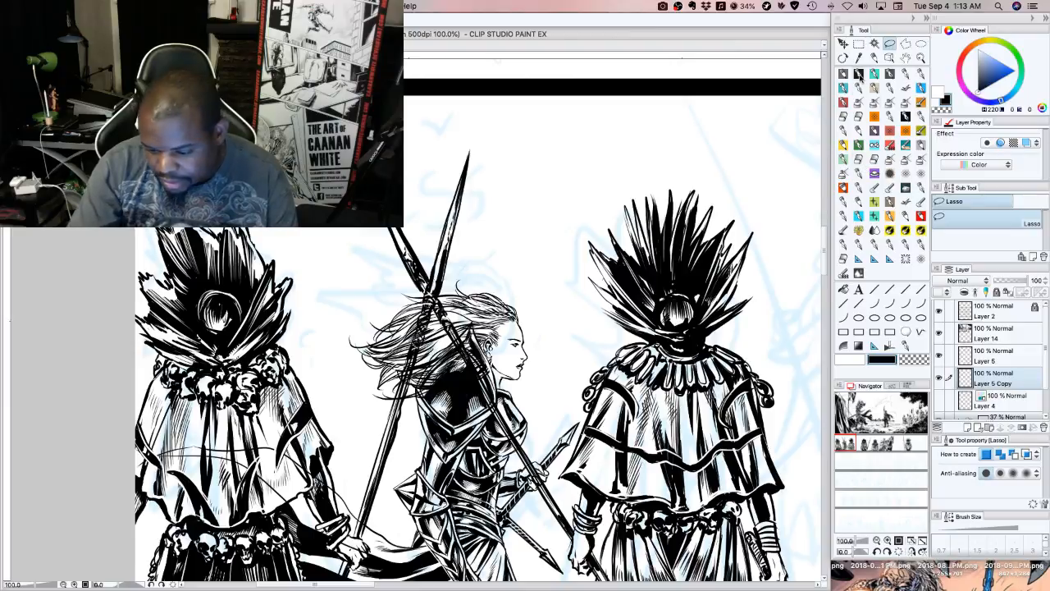
Touch up the profile head using G-pen 1 with transparent and black, and scale the head up slightly over the neck
left_click(859, 73)
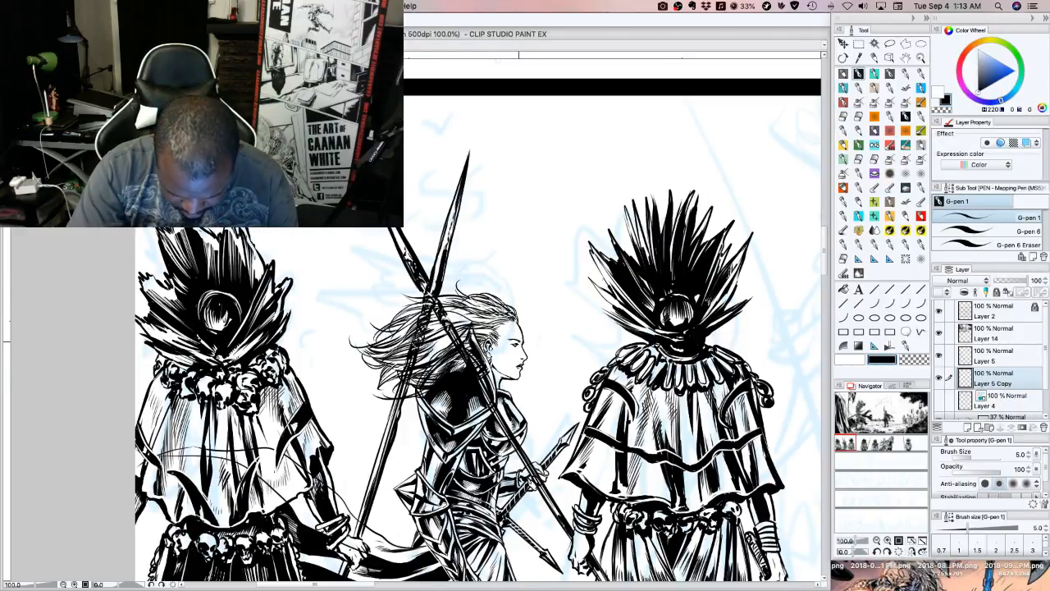
key("c")
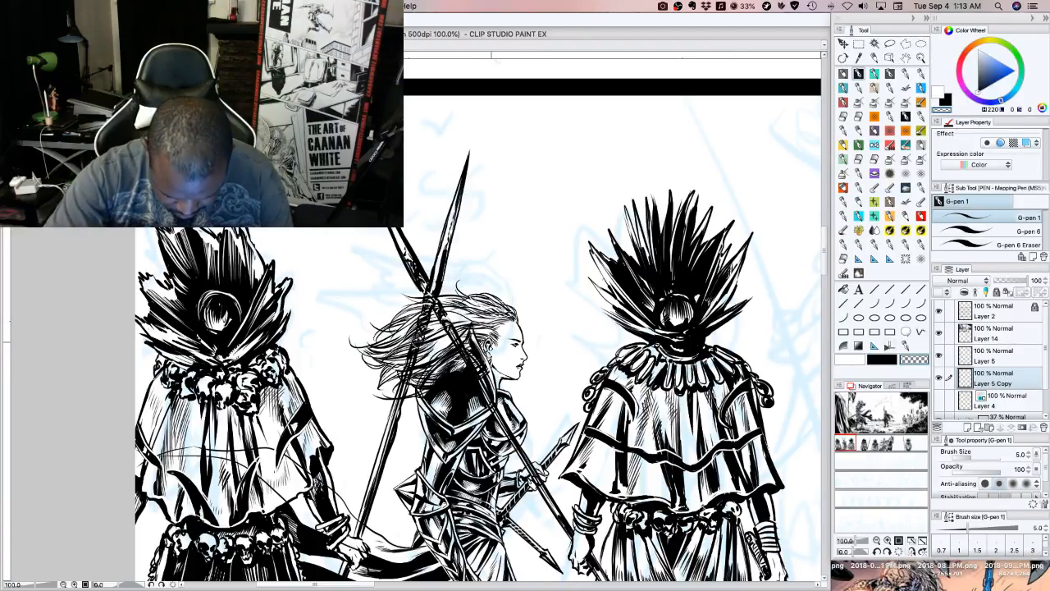
left_click(883, 361)
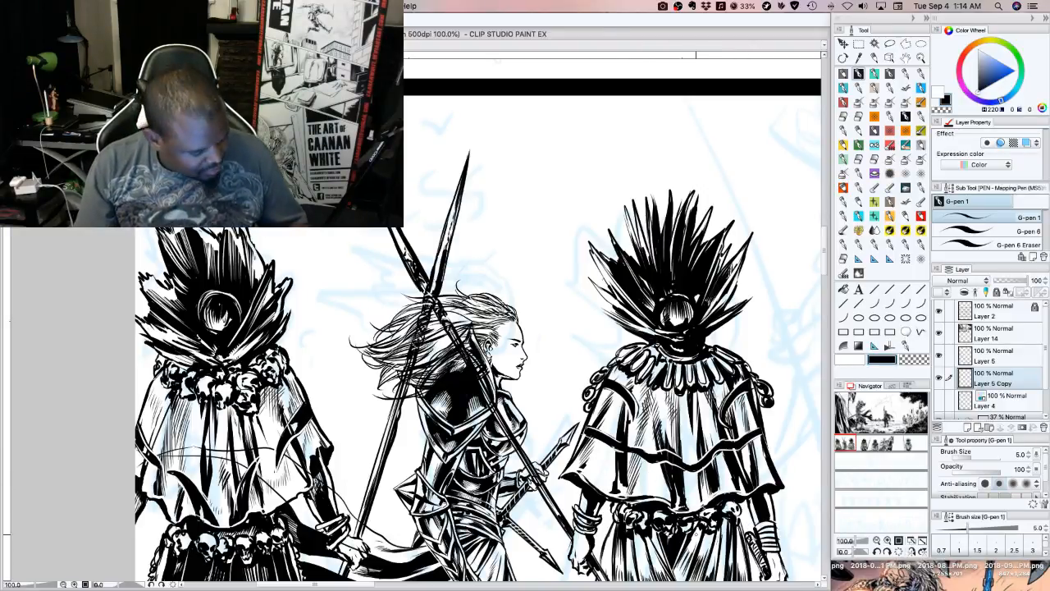
key("ctrl+t")
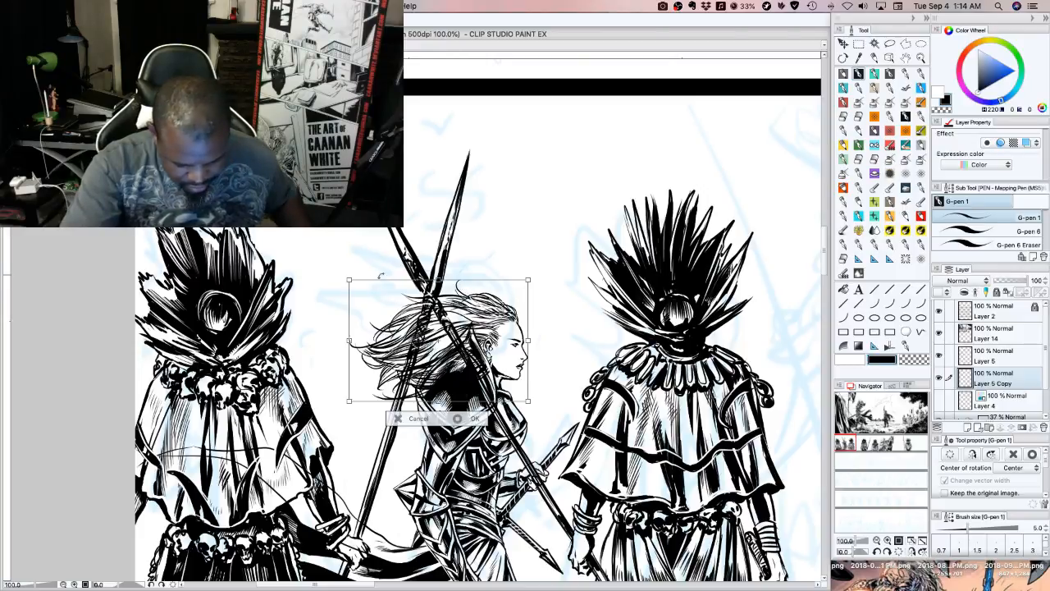
left_click_drag(348, 280, 342, 274)
left_click_drag(493, 295, 497, 295)
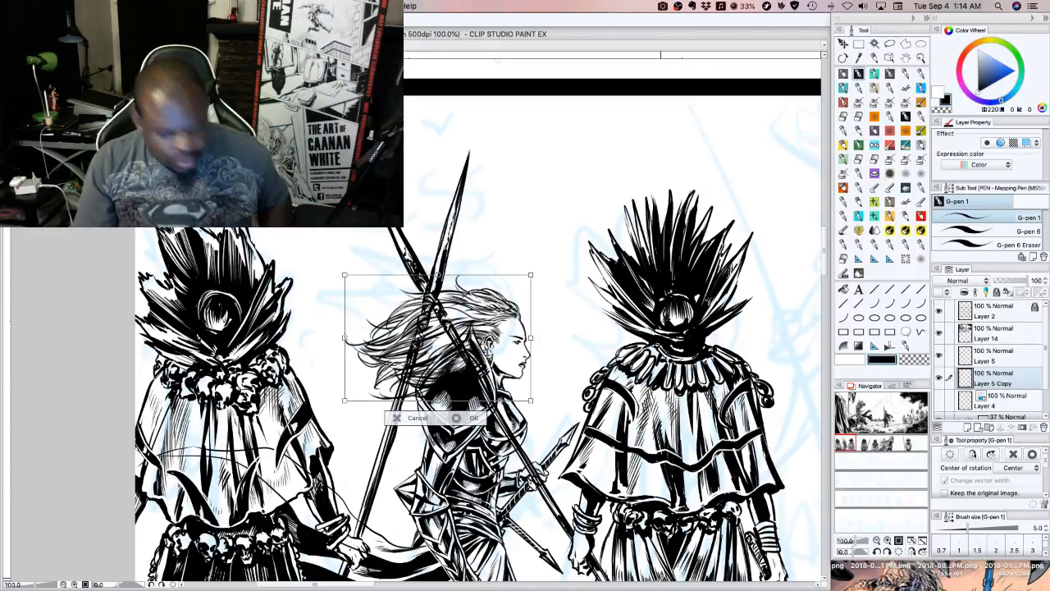
key("Return")
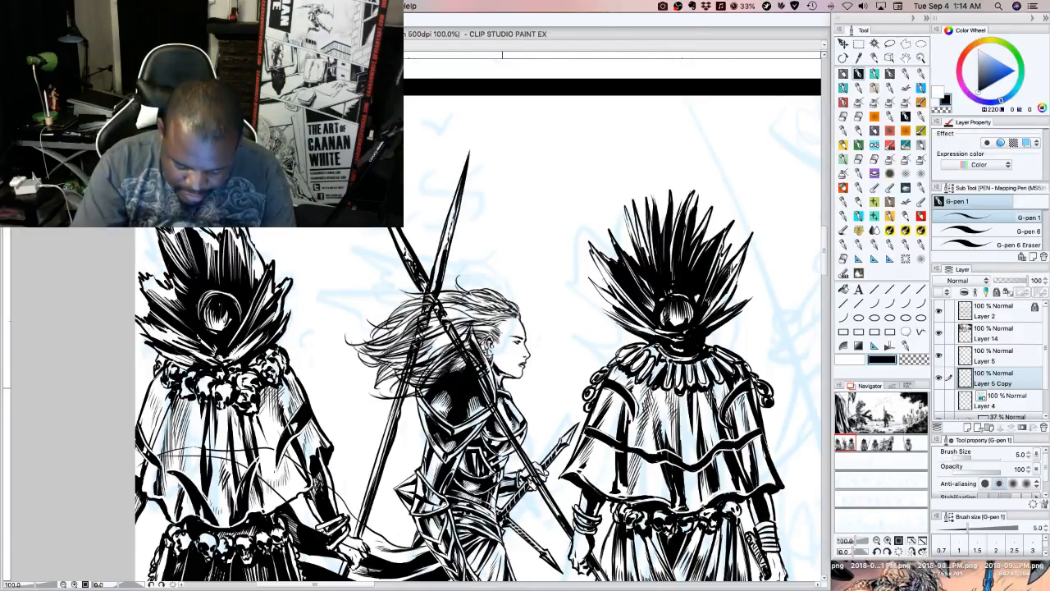
Clear the hair lines overlapping the shoulder armour and crossed spears with transparent colour, and touch up the inks on Layer 5 and Layer 5 Copy
key("c")
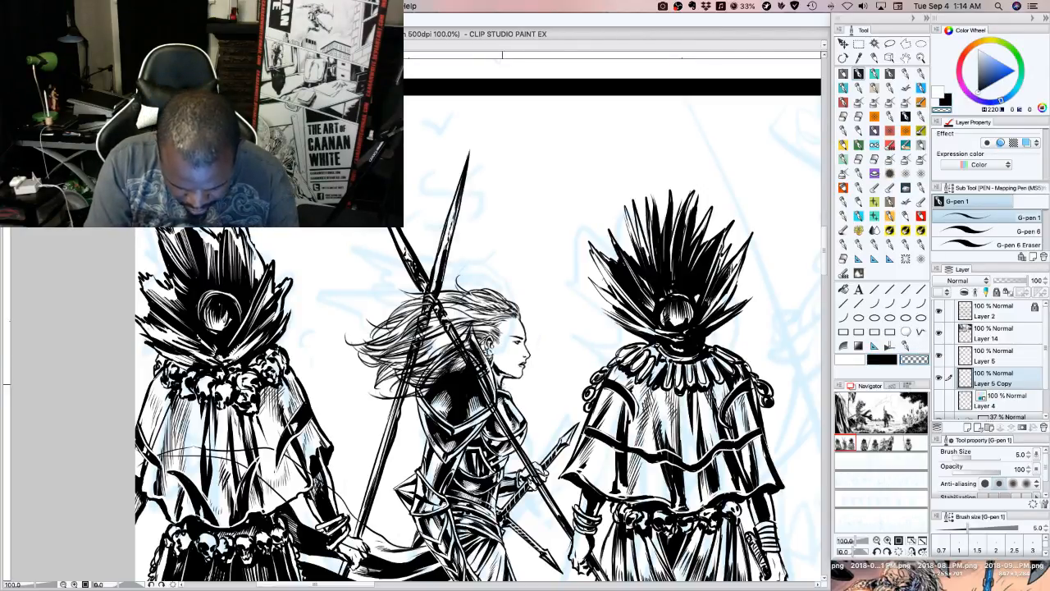
key("c")
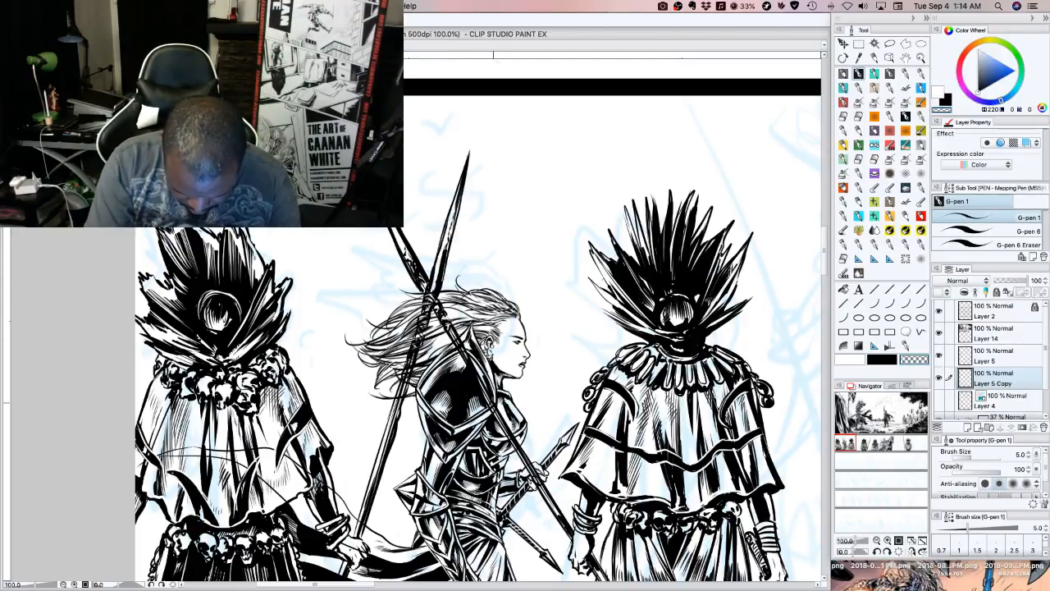
left_click(999, 356)
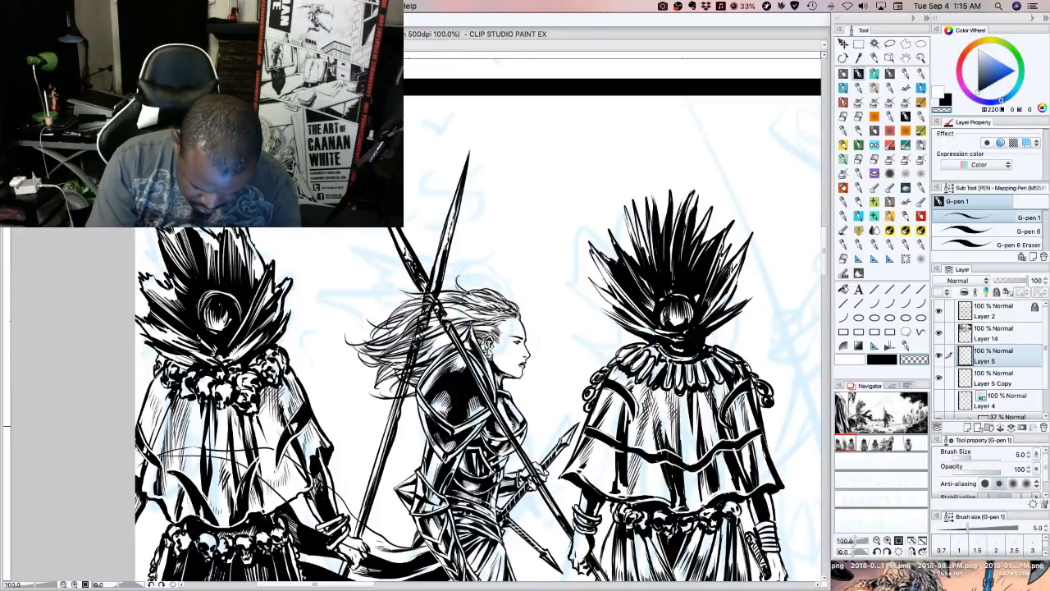
left_click(991, 379)
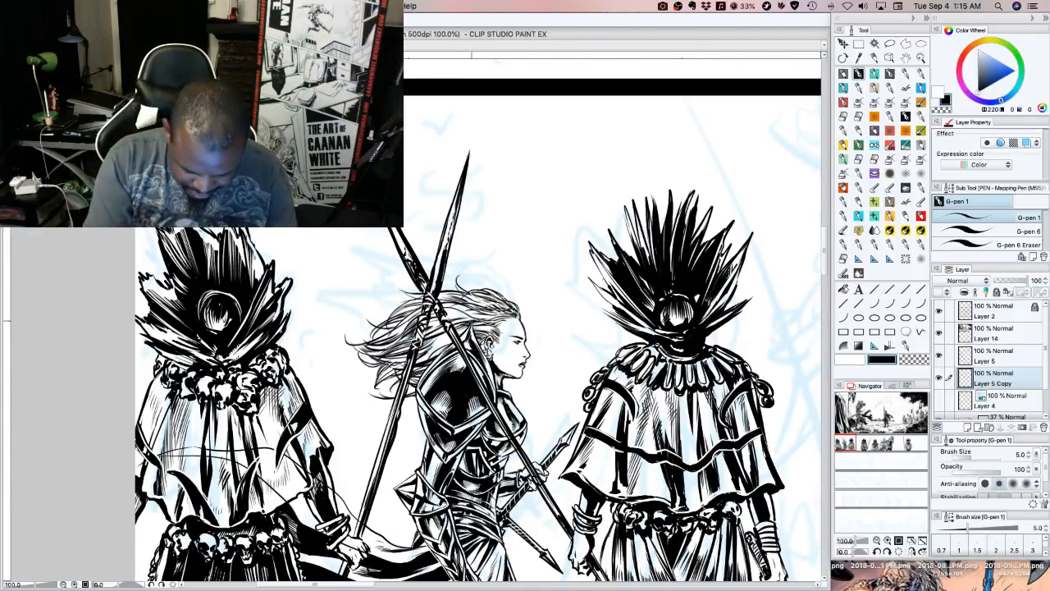
left_click(845, 360)
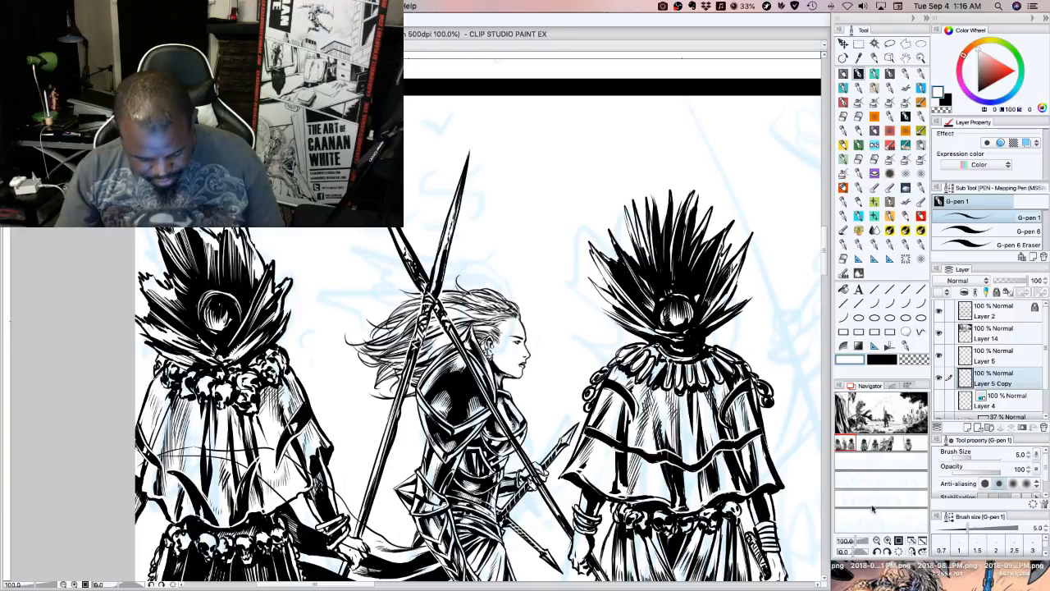
Try merging Layer 14, Layer 5 and Layer 5 Copy into one layer, and undo the merge
left_click(949, 335)
left_click(950, 357)
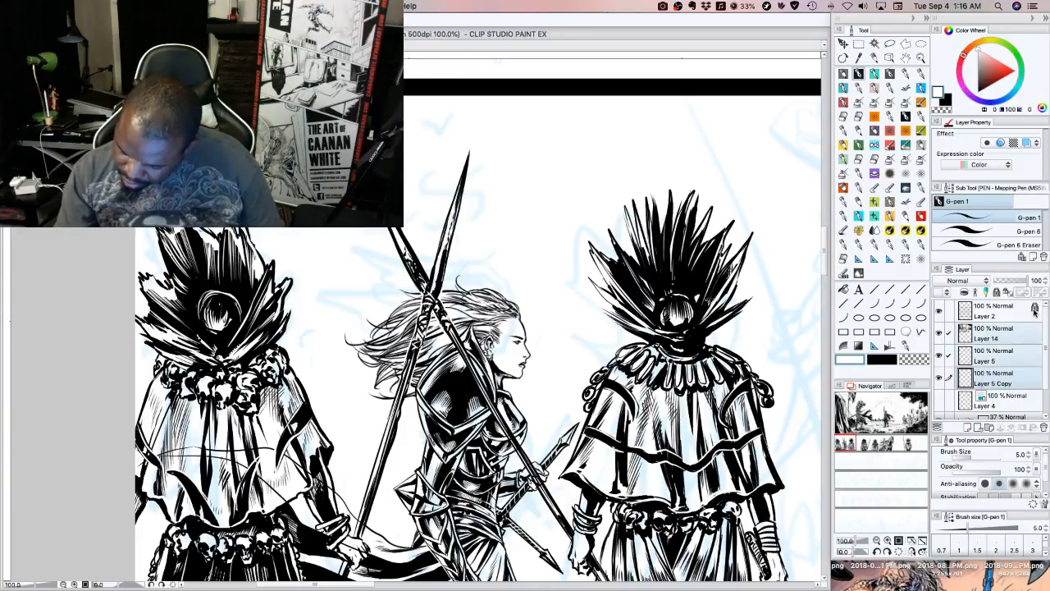
right_click(1013, 359)
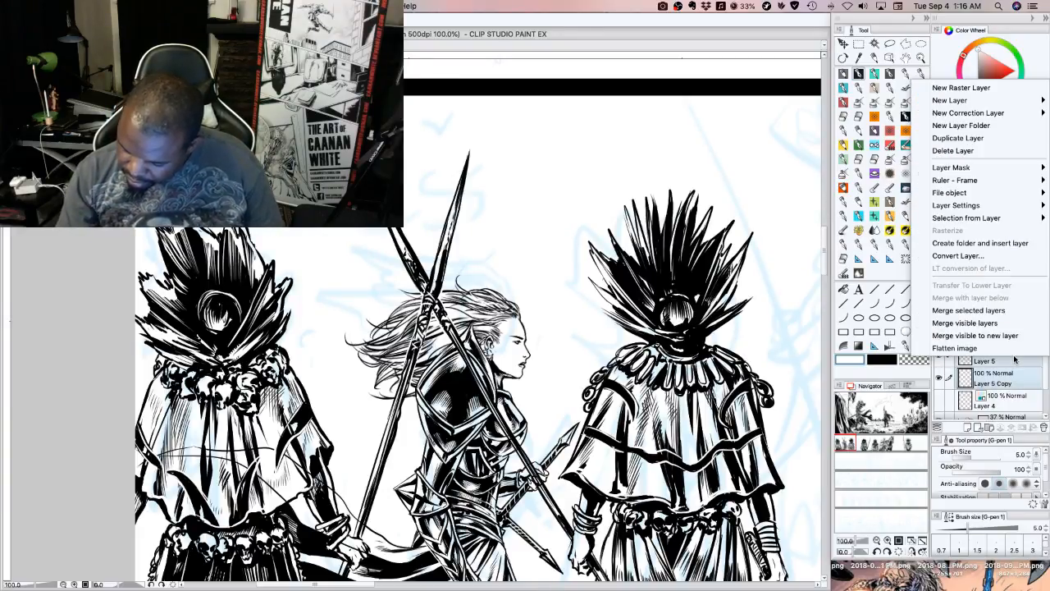
left_click(980, 311)
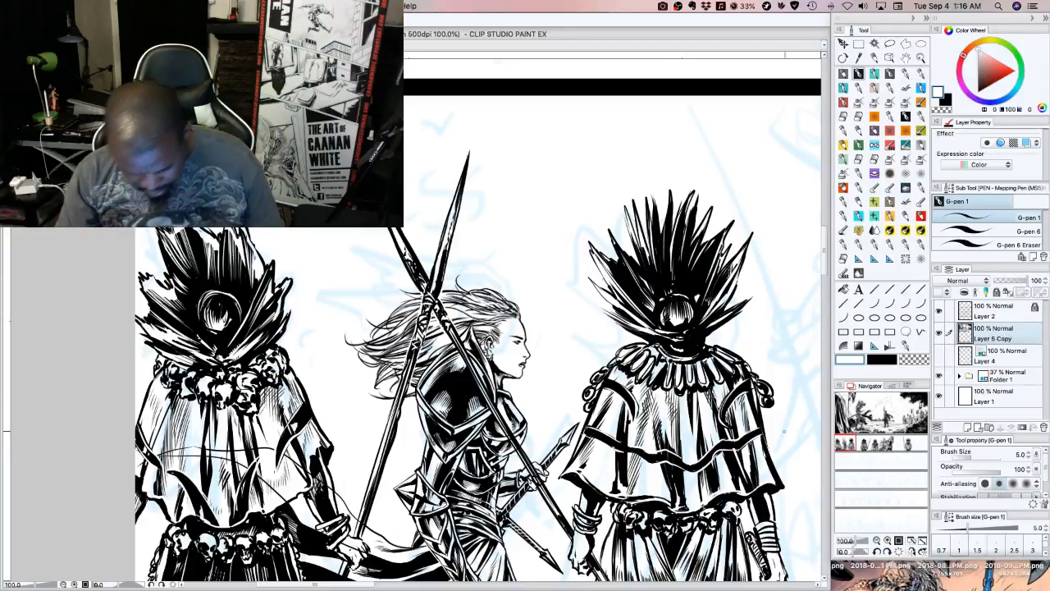
left_click(877, 541)
left_click(877, 541)
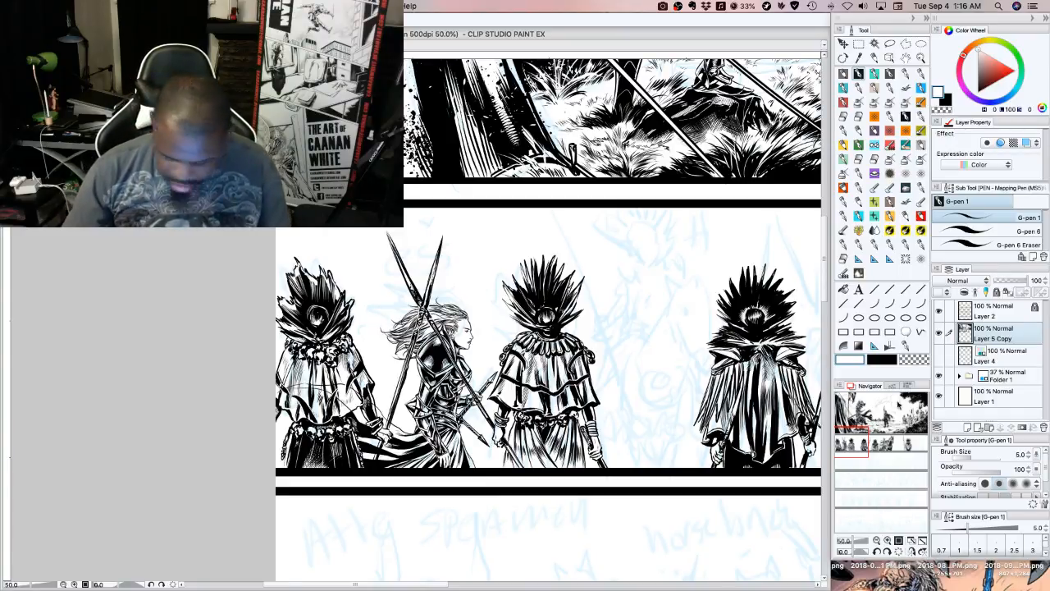
key("super+z")
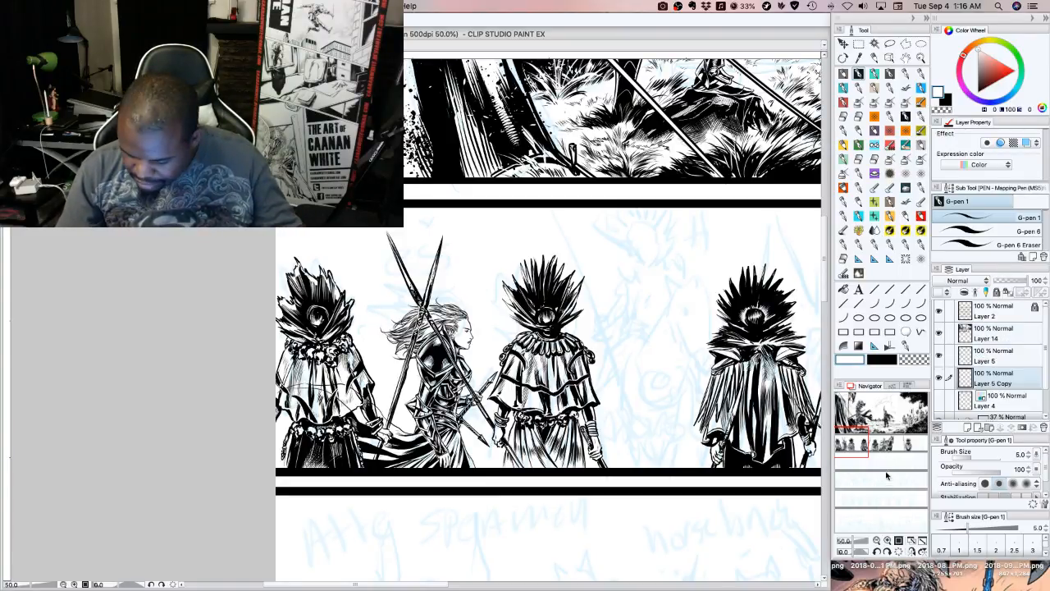
Touch up the inks on Layer 5 with transparent colour and set up G-pen 6 at size 50 with black for the row of figures
left_click(989, 359)
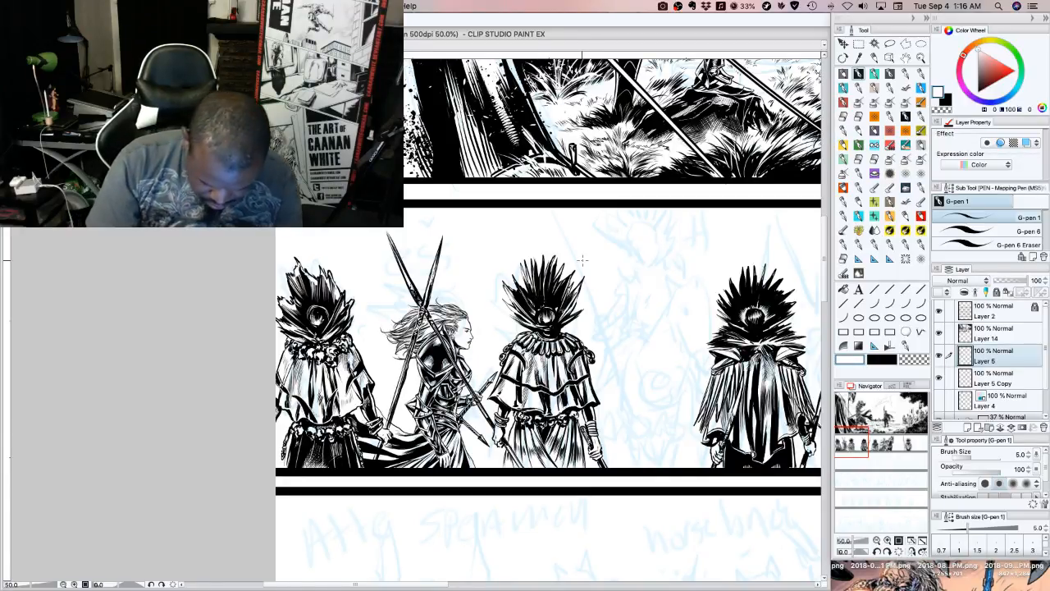
left_click(913, 360)
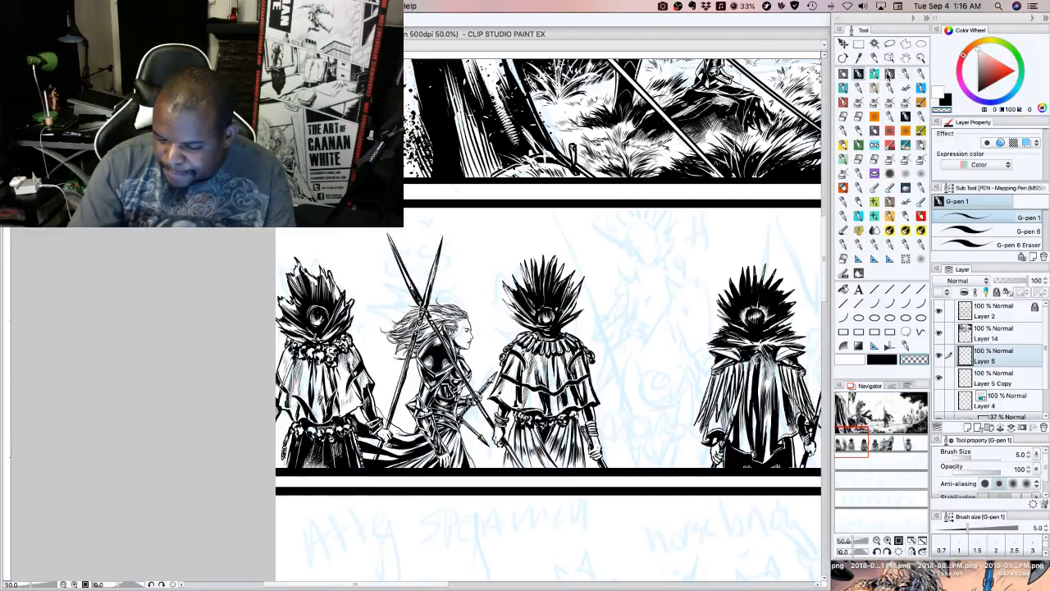
left_click(1026, 231)
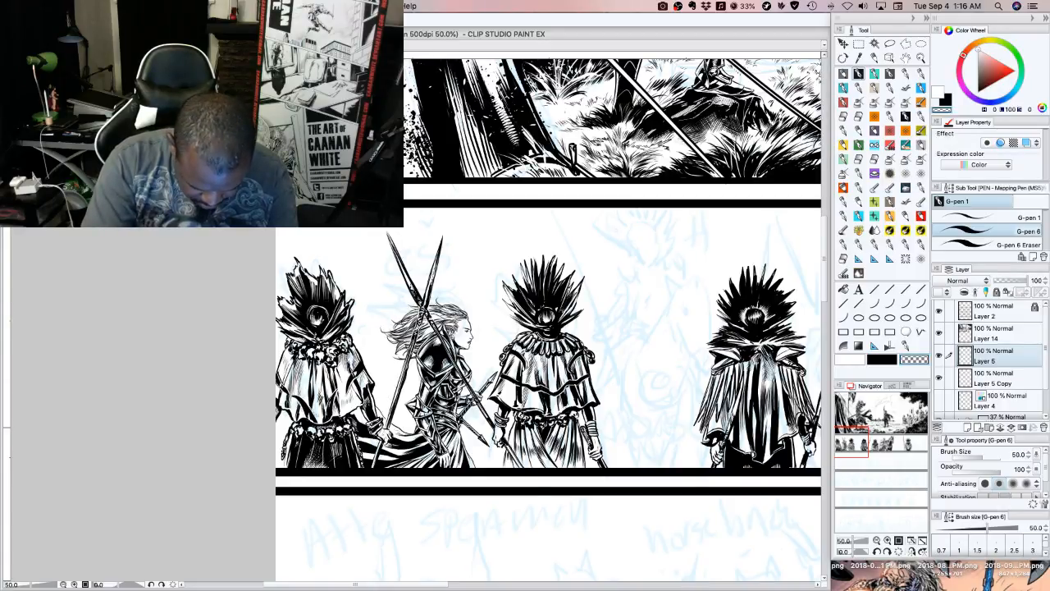
left_click(883, 359)
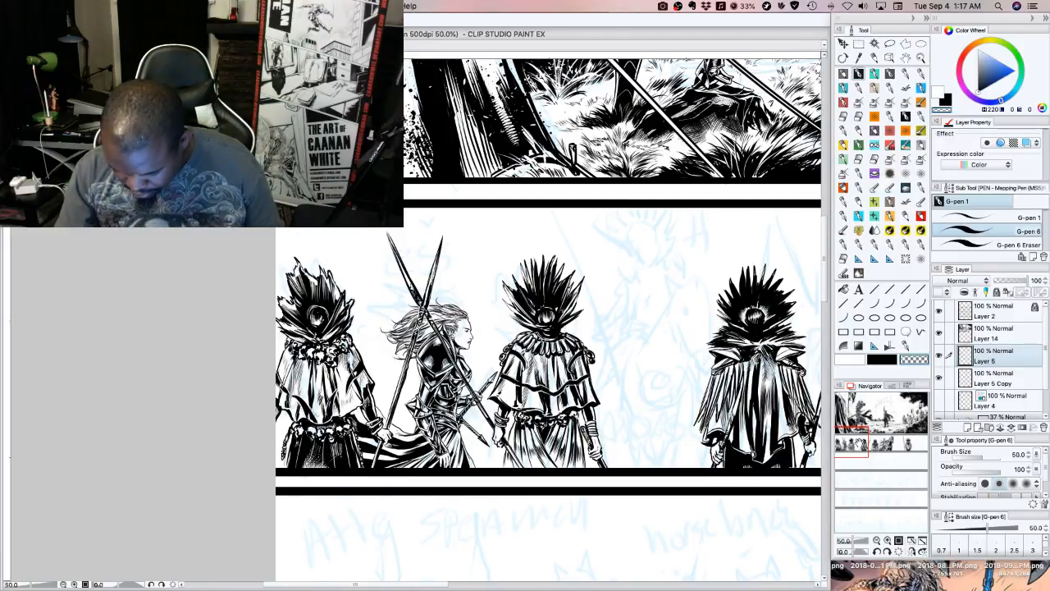
left_click_drag(853, 443, 892, 445)
left_click(877, 541)
left_click(877, 541)
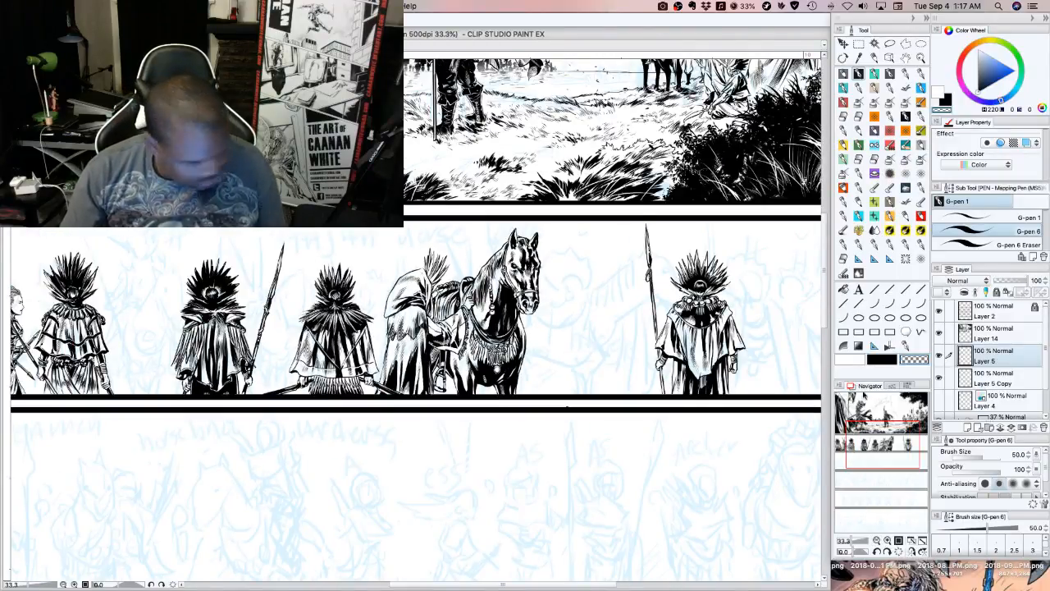
mouse_move(885, 449)
left_mouse_down()
mouse_move(881, 426)
mouse_move(897, 437)
mouse_move(895, 453)
mouse_move(876, 449)
left_mouse_up()
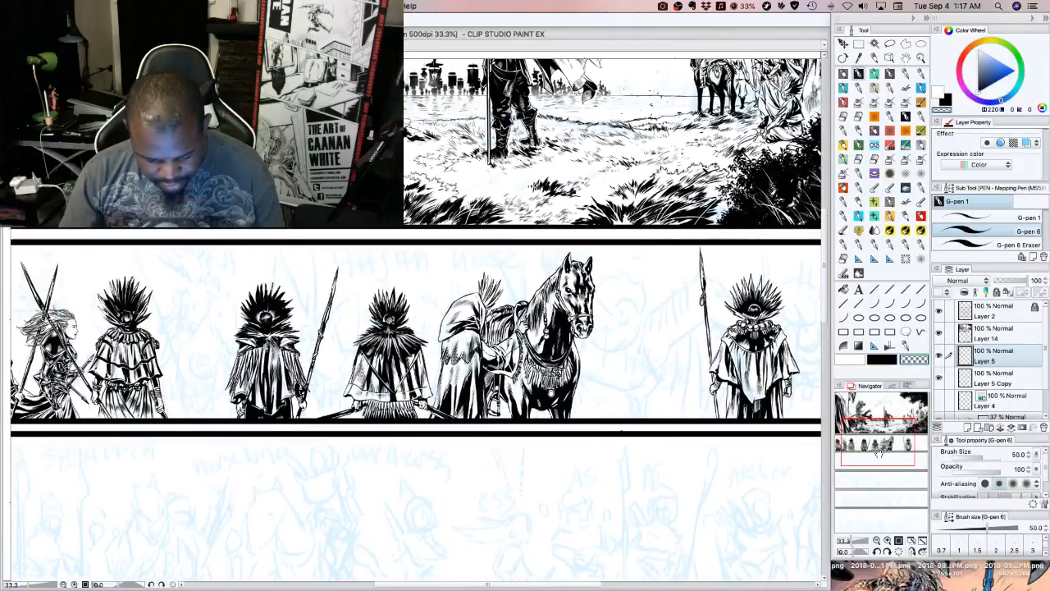
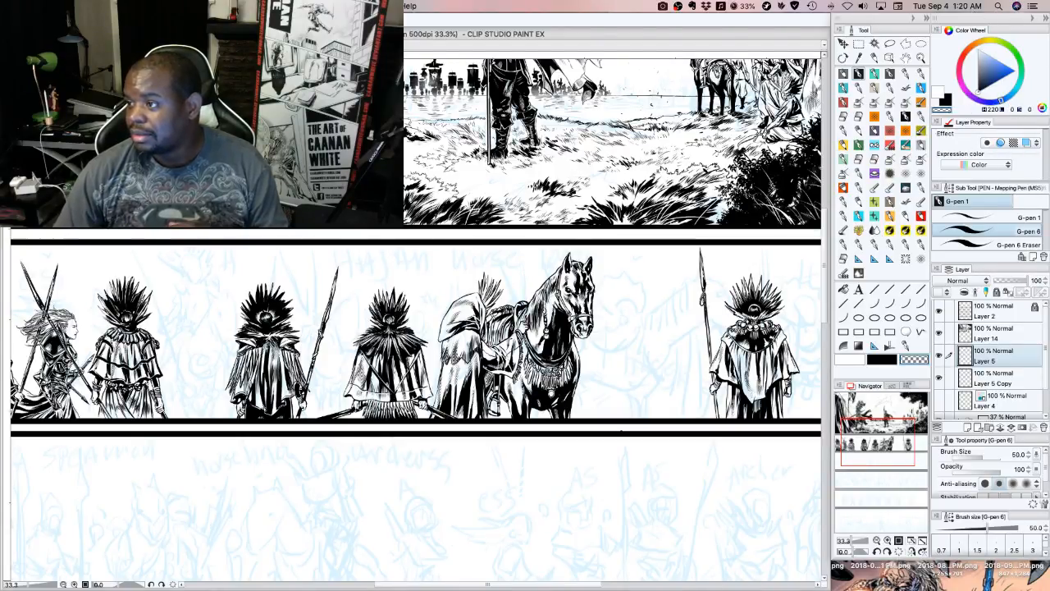
Switch from Clip Studio Paint to another open application, leaving the comic page as it is
key("super+Tab")
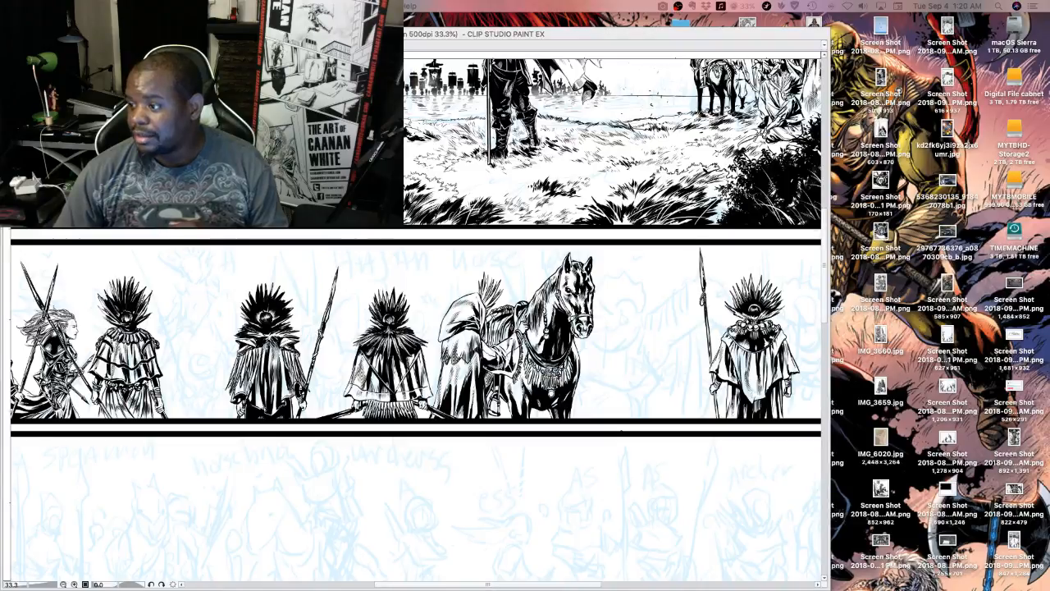